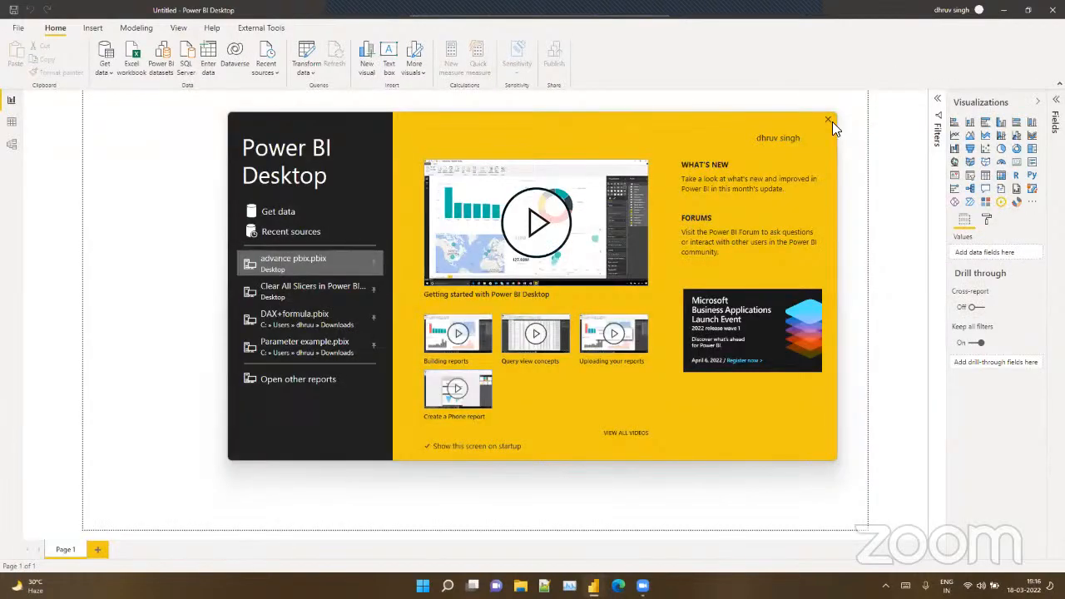
# Step: Load the Orders sheet from the Sample - Superstore Excel workbook on the Desktop into the report
pyautogui.click(829, 121)
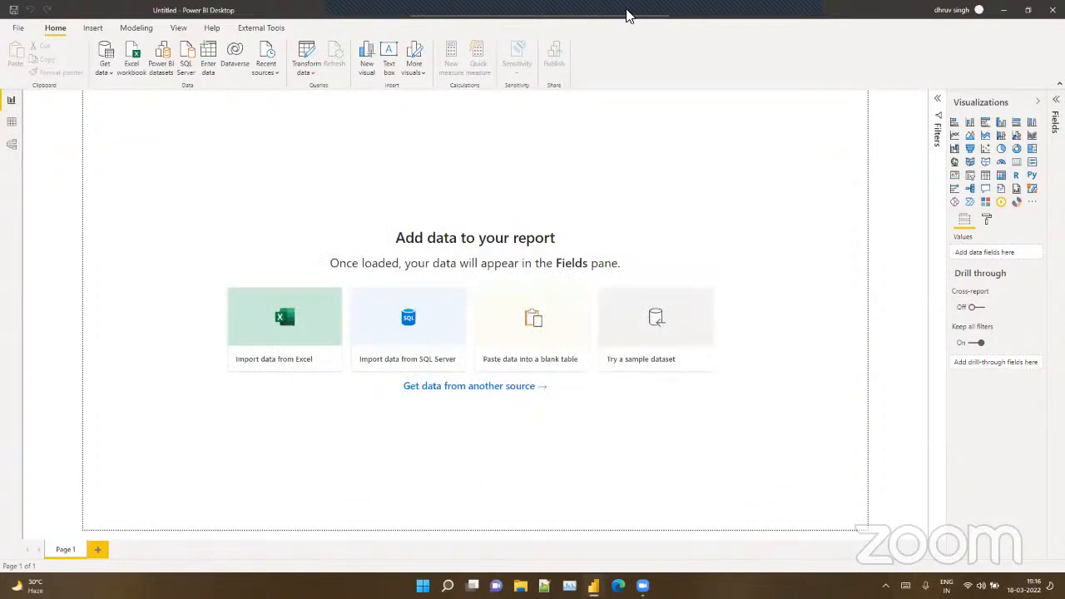
pyautogui.click(124, 68)
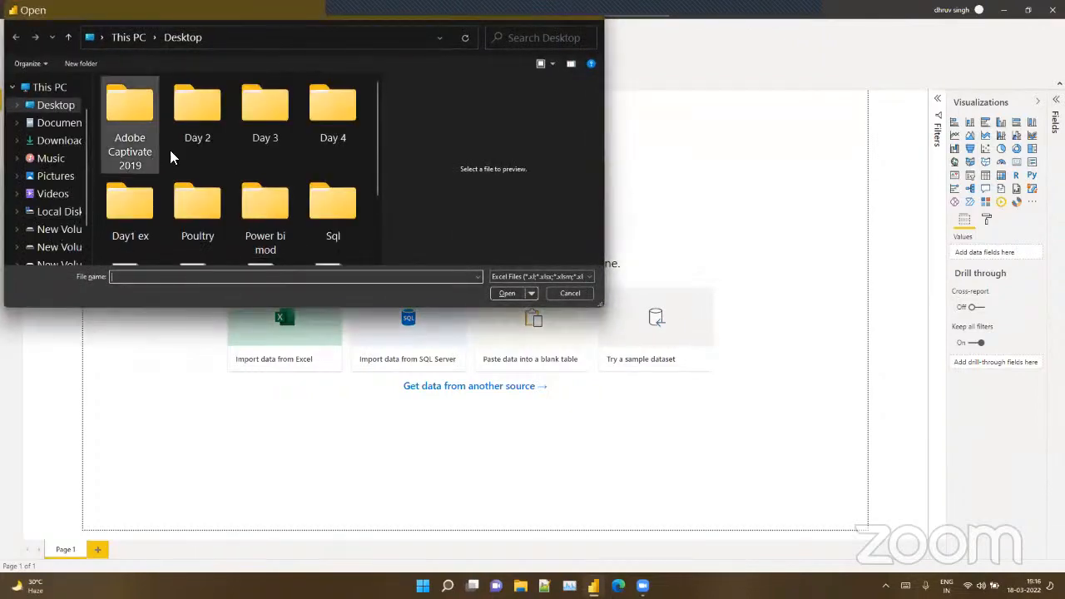
pyautogui.scroll(-2, 170, 149)
pyautogui.click(250, 223)
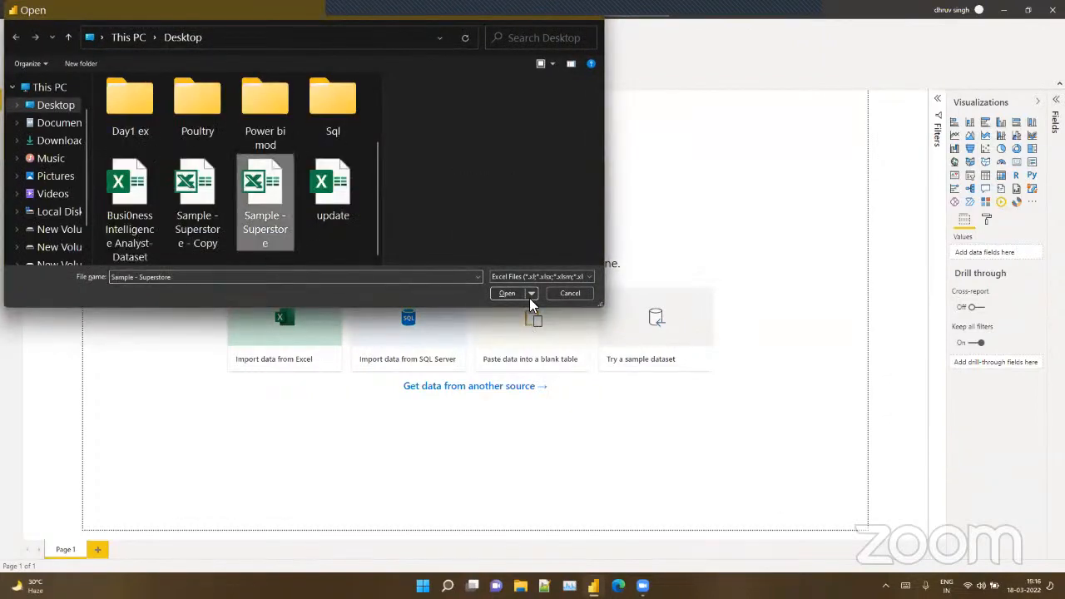
pyautogui.click(509, 292)
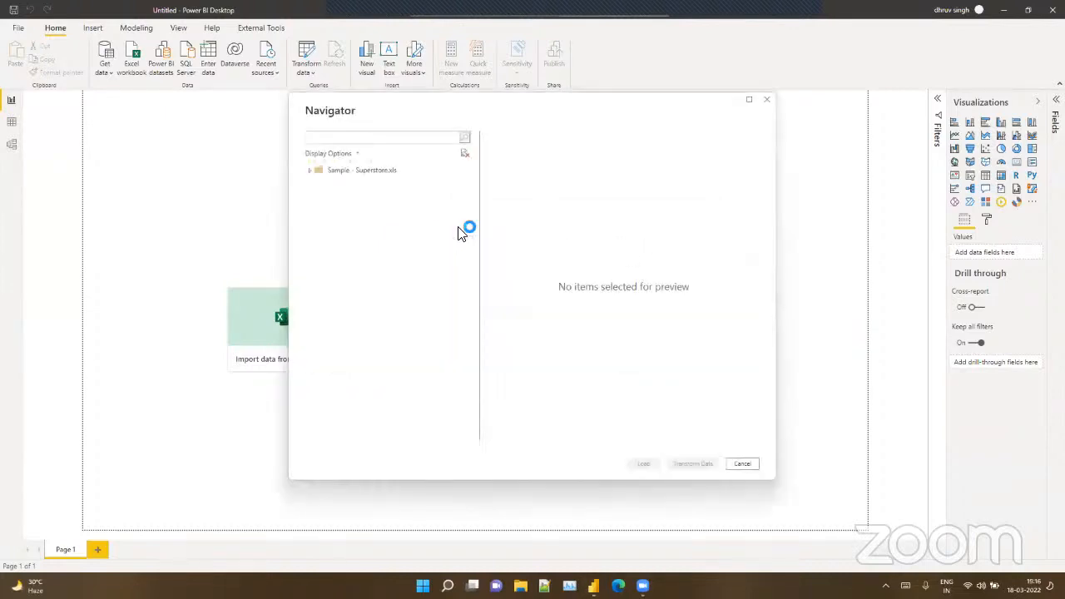
pyautogui.click(323, 185)
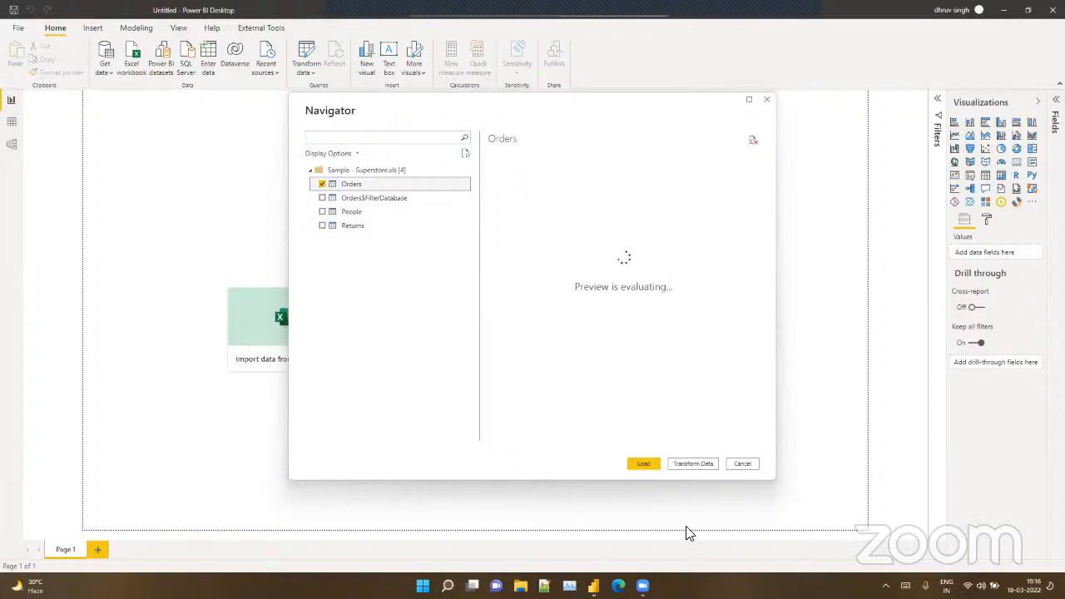
pyautogui.click(643, 464)
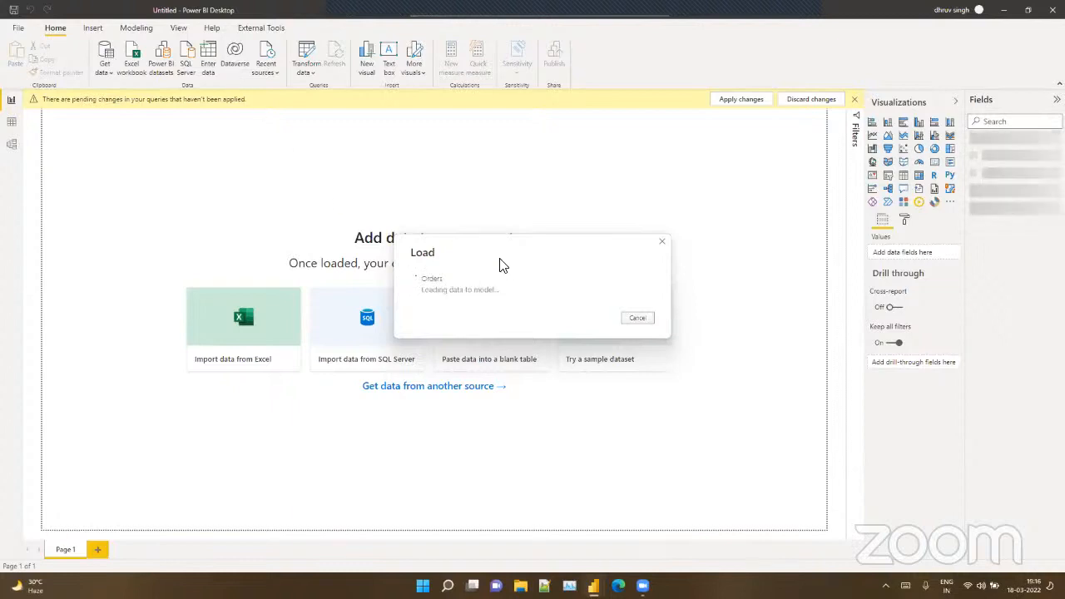
pyautogui.moveTo(499, 259); pyautogui.dragTo(511, 154)
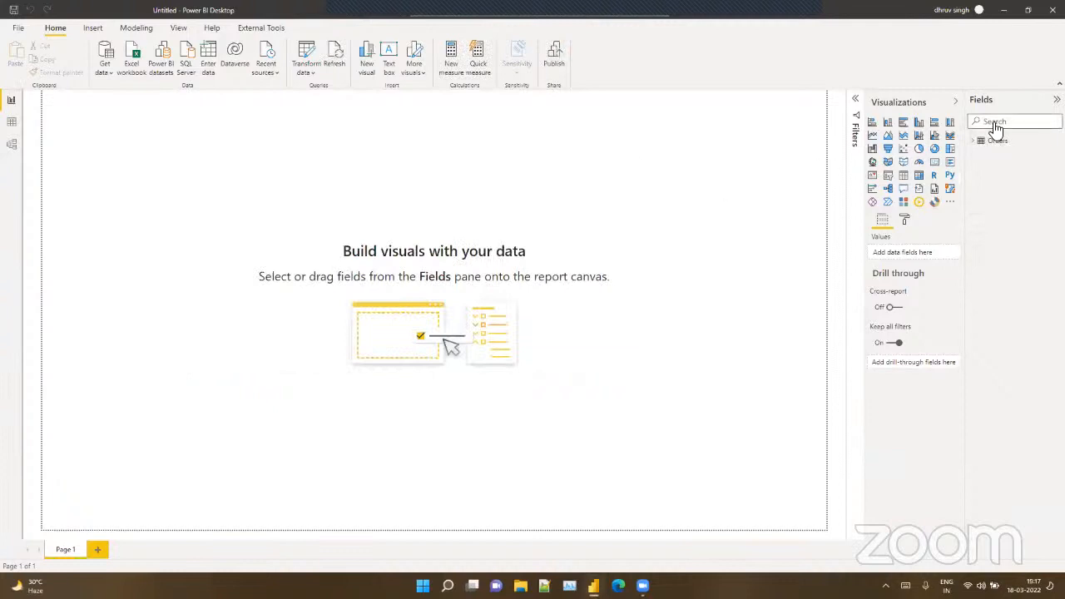
# Step: Add an empty stacked bar chart to the report page, enlarge it to fill most of the page and centre it
pyautogui.click(873, 123)
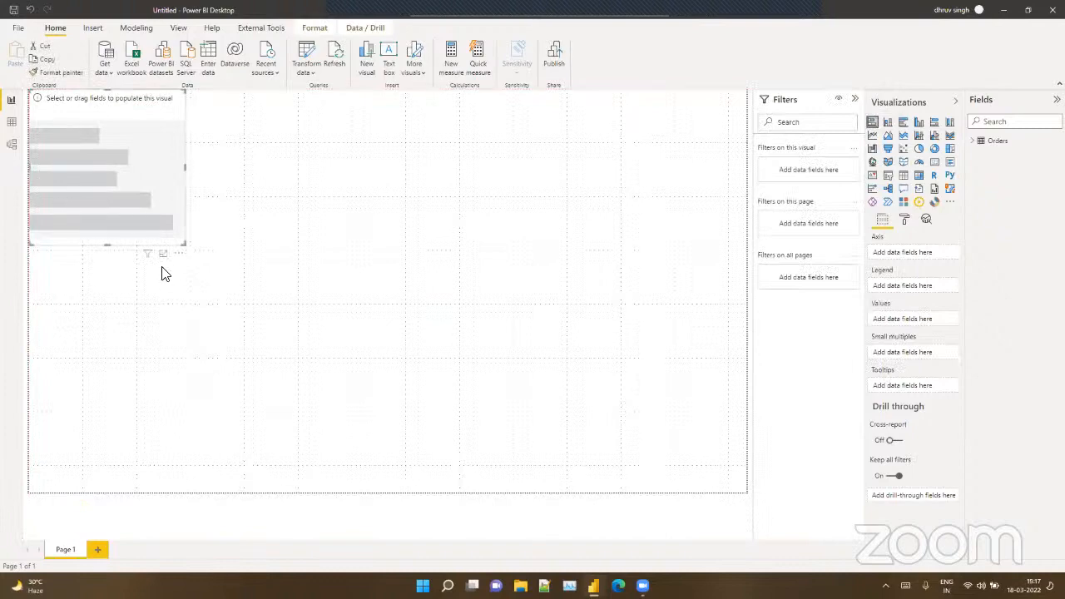
pyautogui.moveTo(183, 243); pyautogui.dragTo(455, 341)
pyautogui.moveTo(295, 316)
pyautogui.mouseDown()
pyautogui.moveTo(373, 366)
pyautogui.moveTo(394, 359)
pyautogui.moveTo(301, 330)
pyautogui.mouseUp()
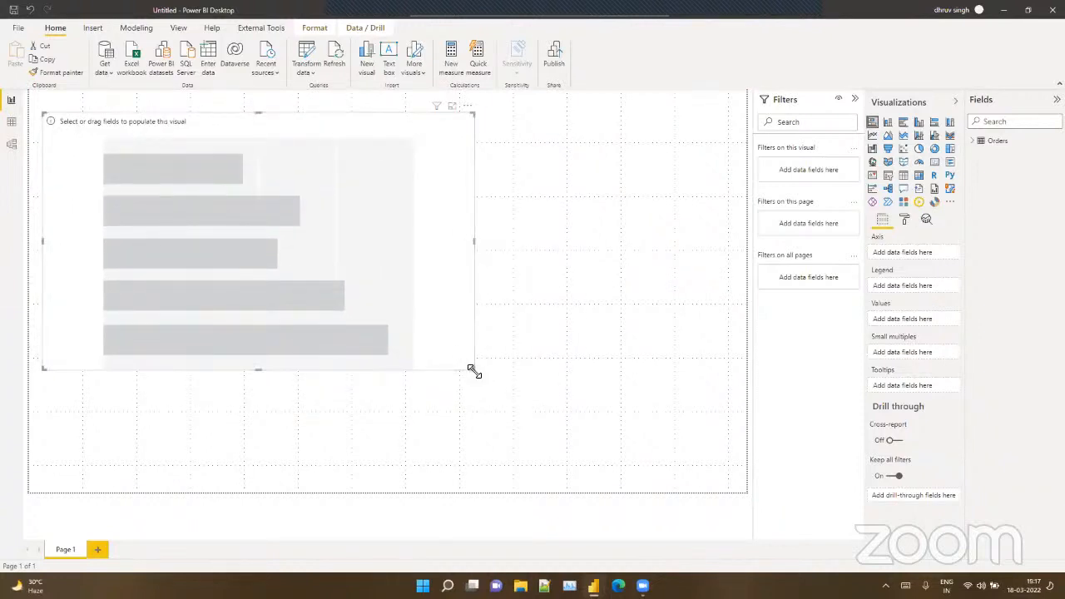
pyautogui.moveTo(473, 371); pyautogui.dragTo(613, 418)
pyautogui.moveTo(471, 396); pyautogui.dragTo(504, 398)
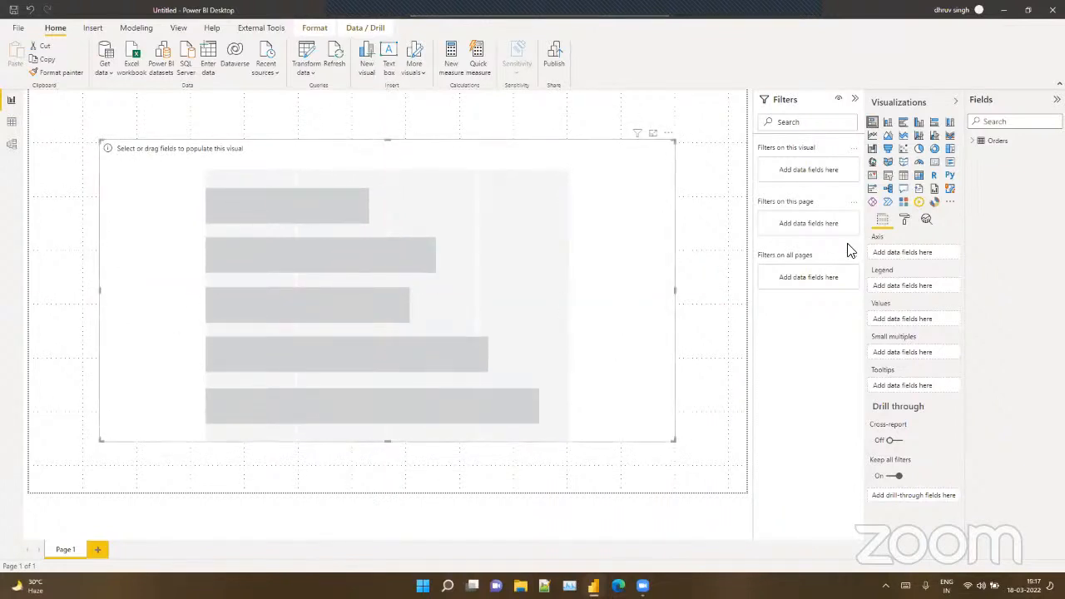
# Step: Populate the bar chart with Sales from the Orders table as its values and Region as its axis
pyautogui.click(979, 141)
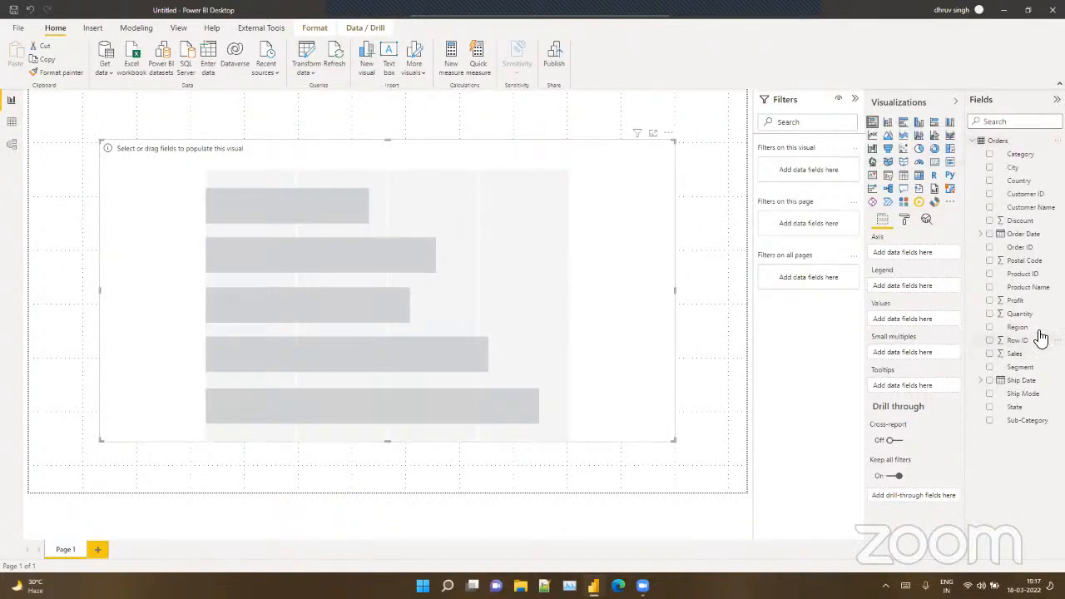
pyautogui.moveTo(1037, 329); pyautogui.dragTo(875, 367)
pyautogui.moveTo(1016, 353); pyautogui.dragTo(923, 317)
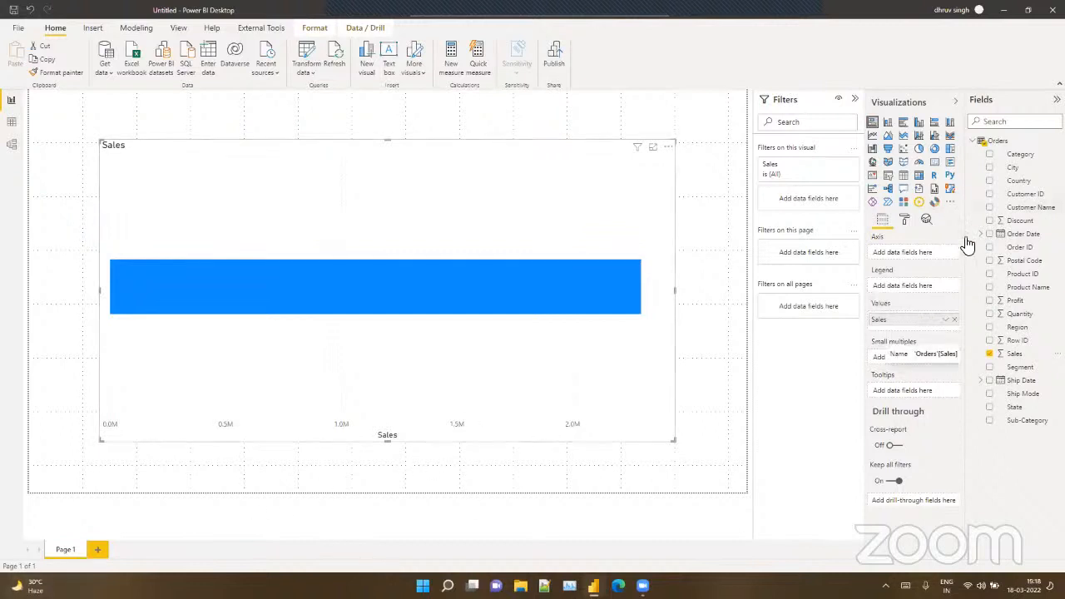
pyautogui.moveTo(1019, 328)
pyautogui.mouseDown()
pyautogui.moveTo(921, 247)
pyautogui.moveTo(966, 288)
pyautogui.moveTo(940, 323)
pyautogui.moveTo(998, 331)
pyautogui.mouseUp()
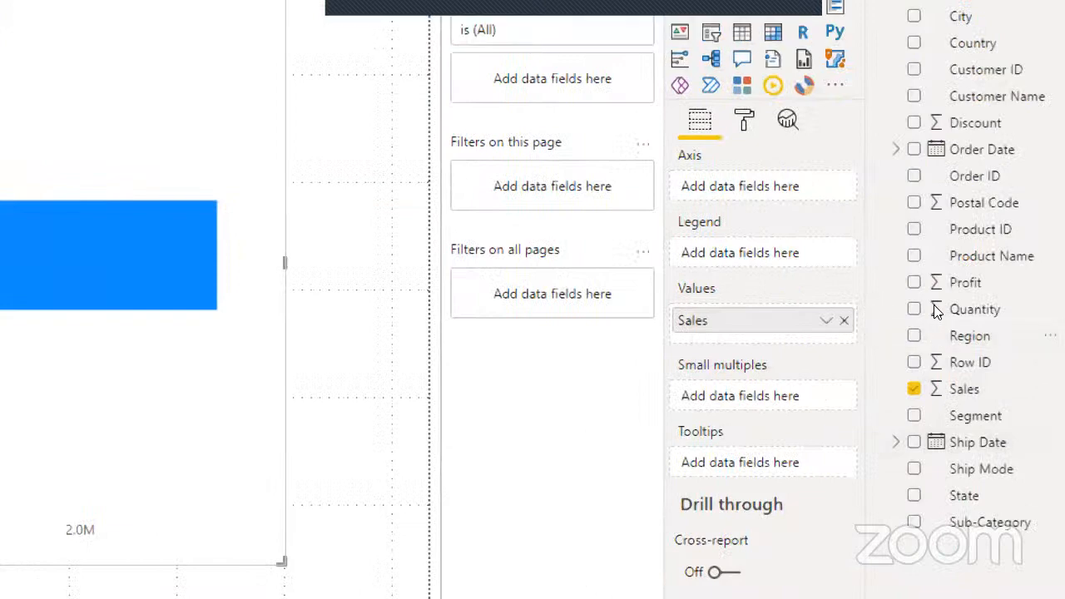
pyautogui.moveTo(1020, 342); pyautogui.dragTo(917, 256)
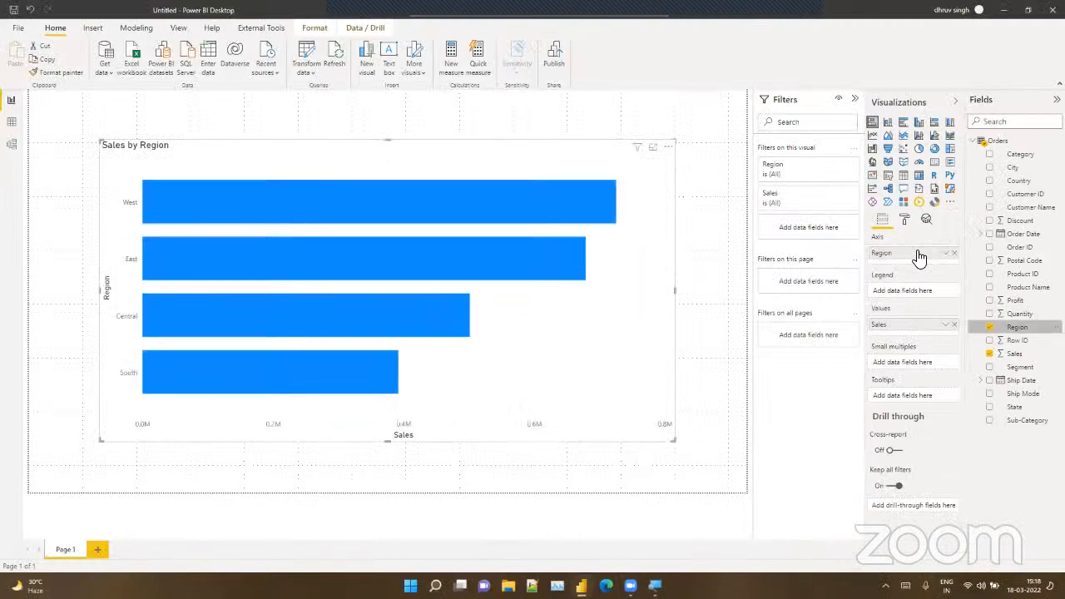
# Step: Shift the Sales by Region chart slightly up and to the left, and enlarge it from its lower-right corner
pyautogui.moveTo(454, 410); pyautogui.dragTo(435, 400)
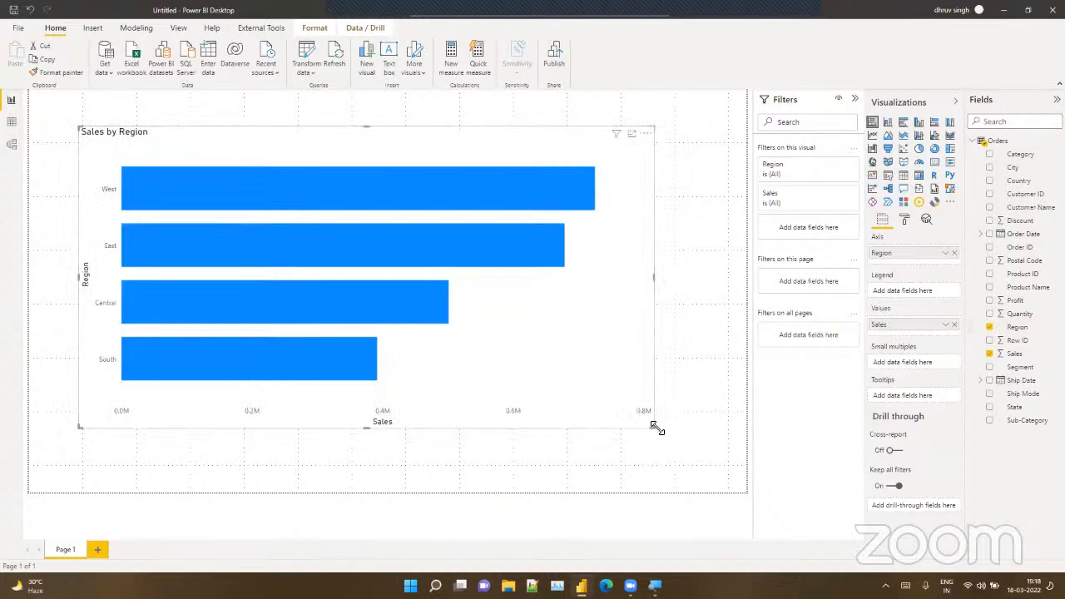
pyautogui.moveTo(655, 427); pyautogui.dragTo(696, 468)
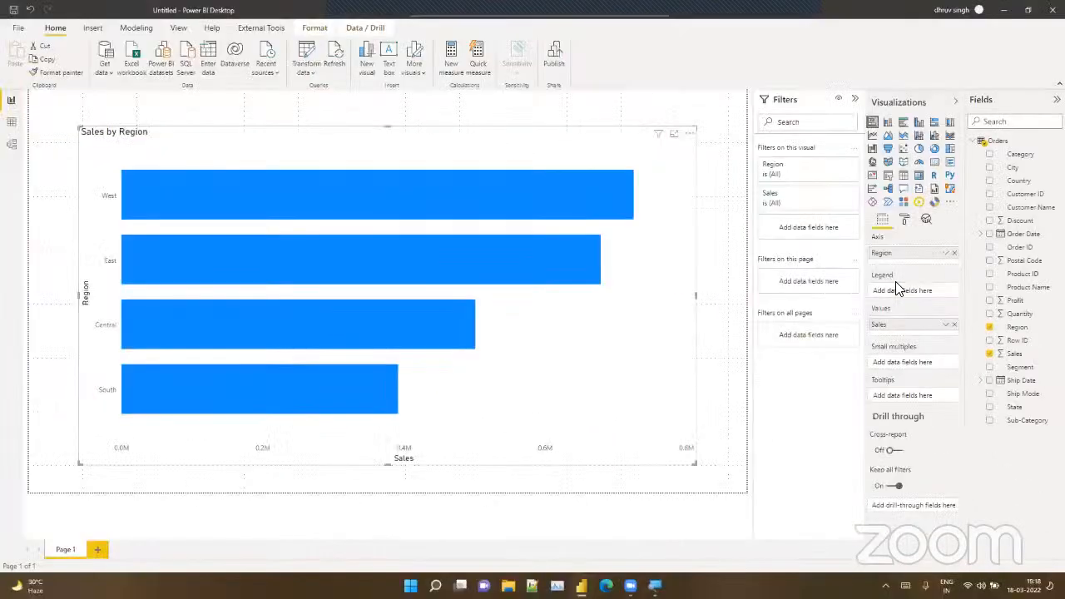
pyautogui.click(105, 198)
pyautogui.click(106, 198)
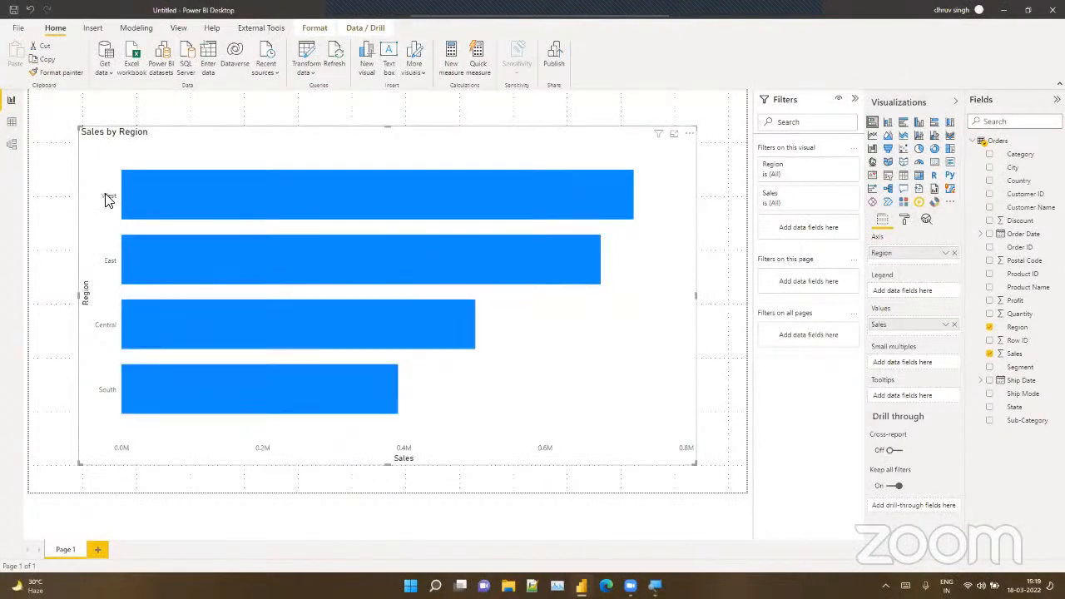
# Step: Split the regional sales bars by product category, using the Category field as the chart's legend
pyautogui.moveTo(1015, 155); pyautogui.dragTo(912, 288)
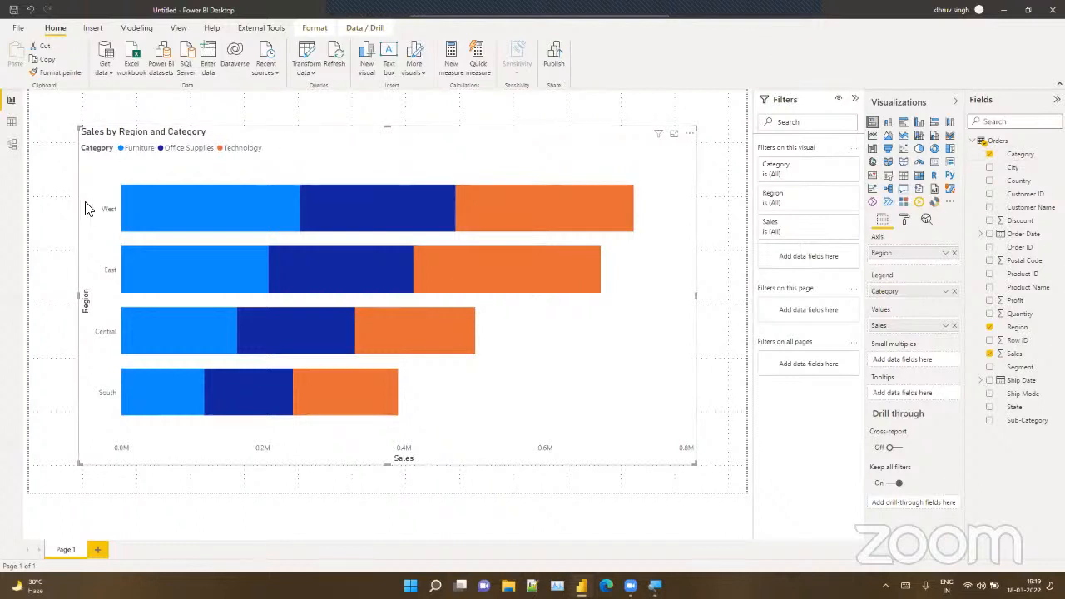
pyautogui.click(955, 291)
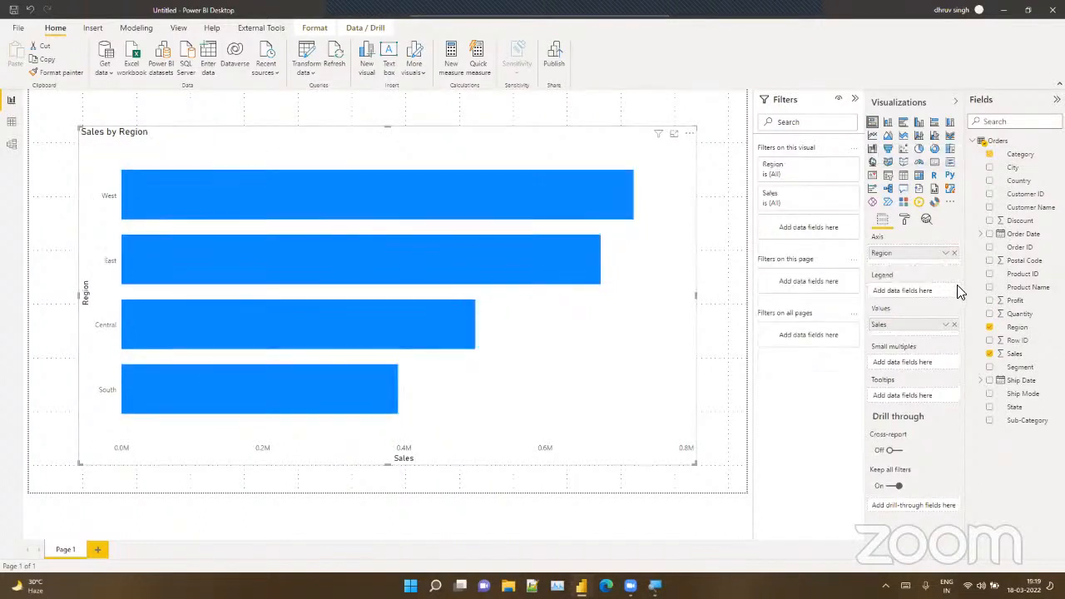
pyautogui.moveTo(1016, 158); pyautogui.dragTo(915, 297)
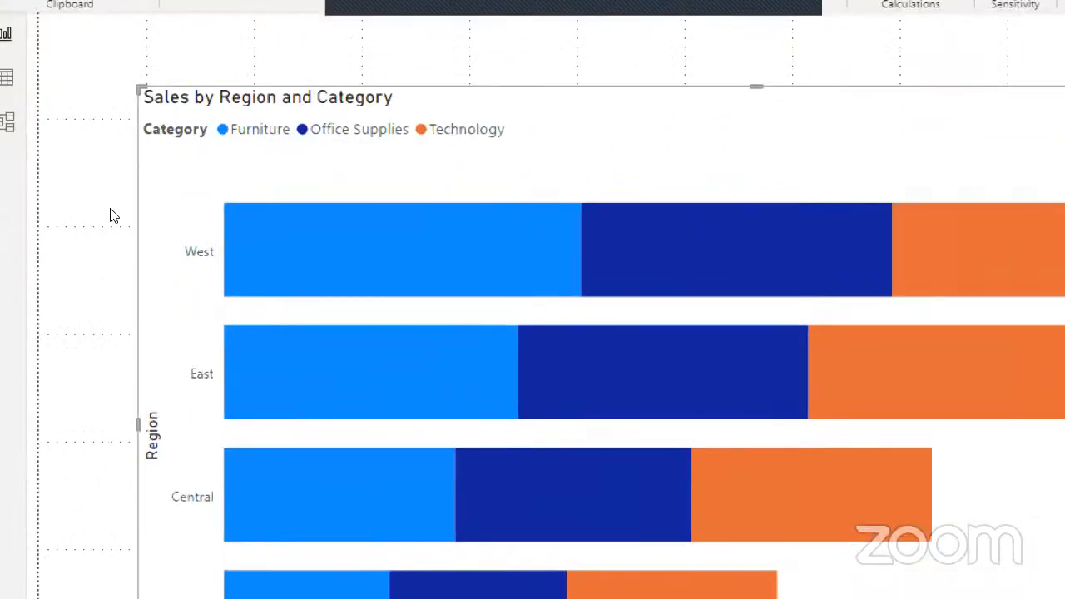
# Step: Highlight the West region and each category in the chart, inspect West's sales per category, and clear the highlighting
pyautogui.click(199, 251)
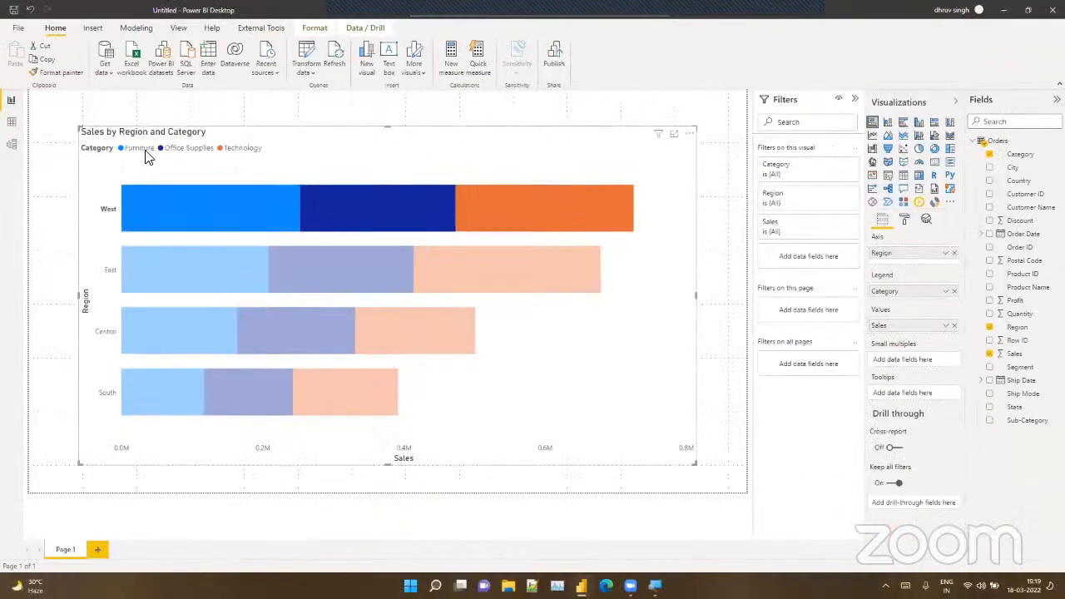
pyautogui.click(143, 150)
pyautogui.click(188, 149)
pyautogui.click(241, 151)
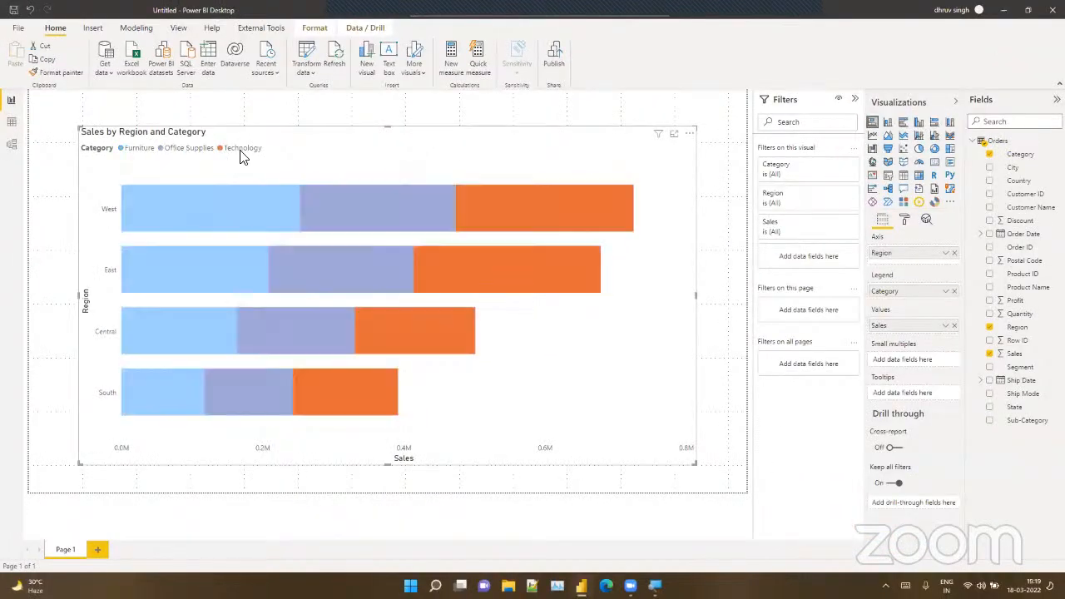
pyautogui.click(142, 148)
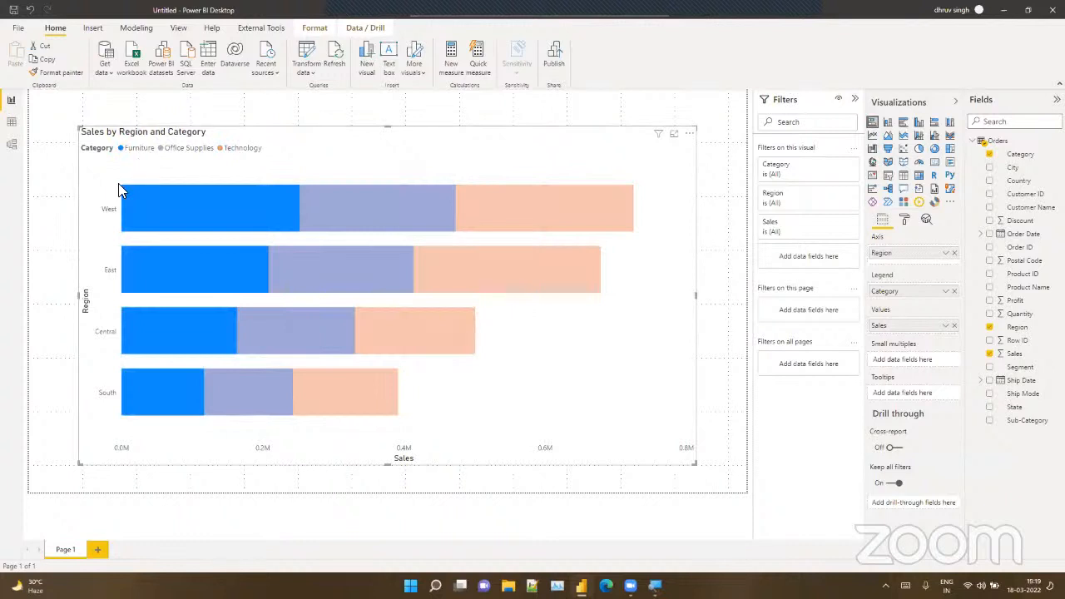
pyautogui.click(116, 210)
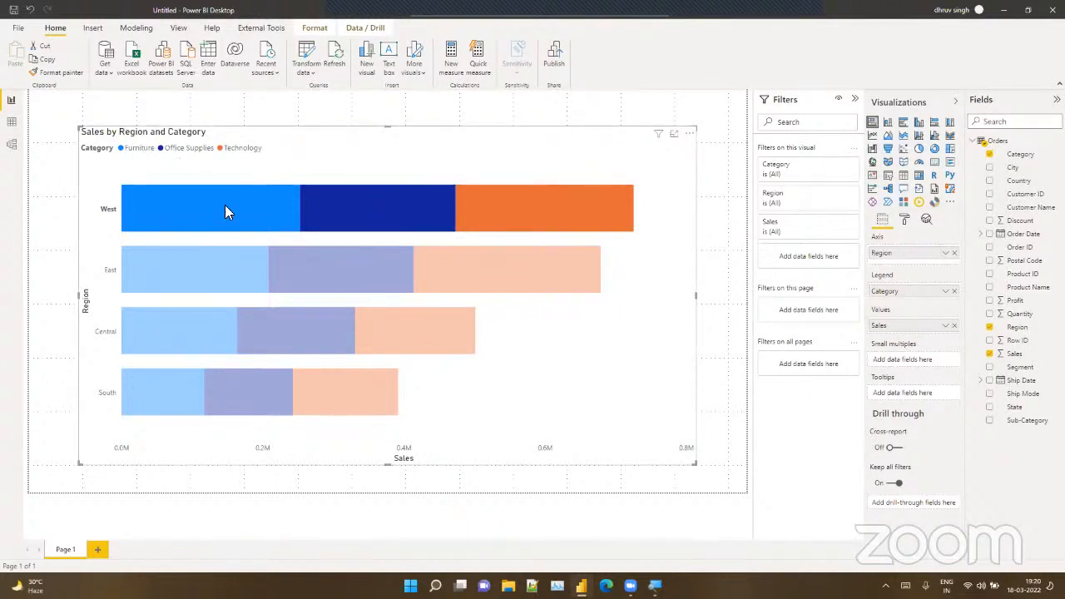
pyautogui.moveTo(224, 211)
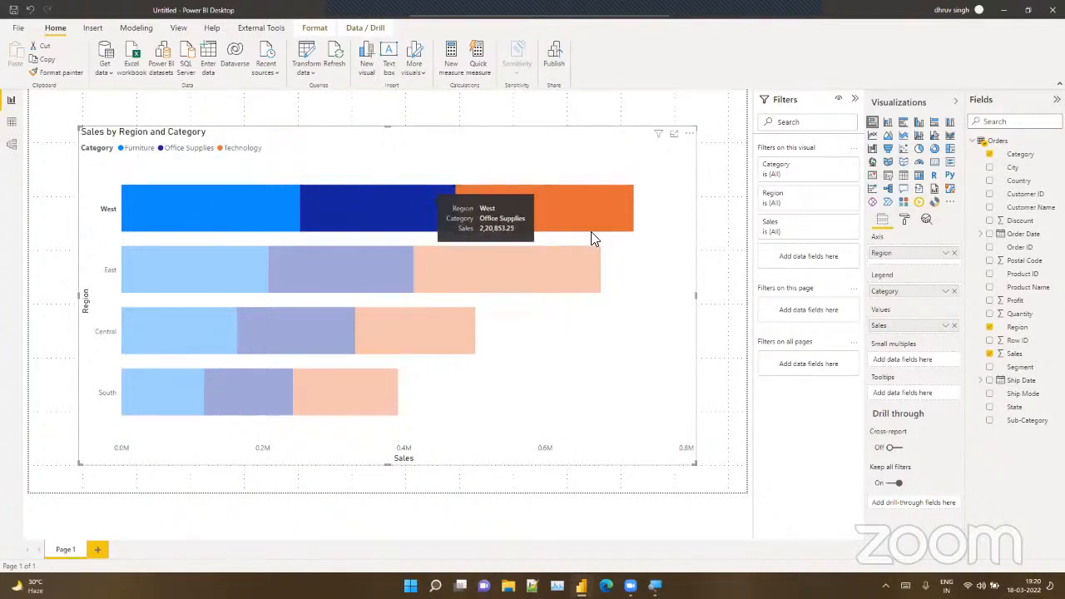
pyautogui.moveTo(592, 223)
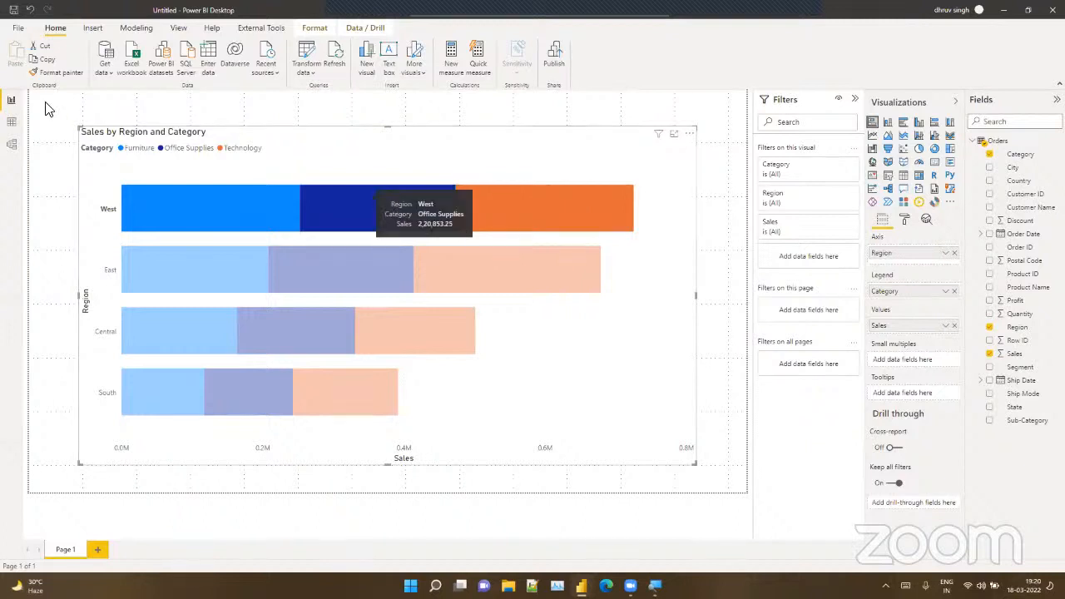
pyautogui.click(104, 175)
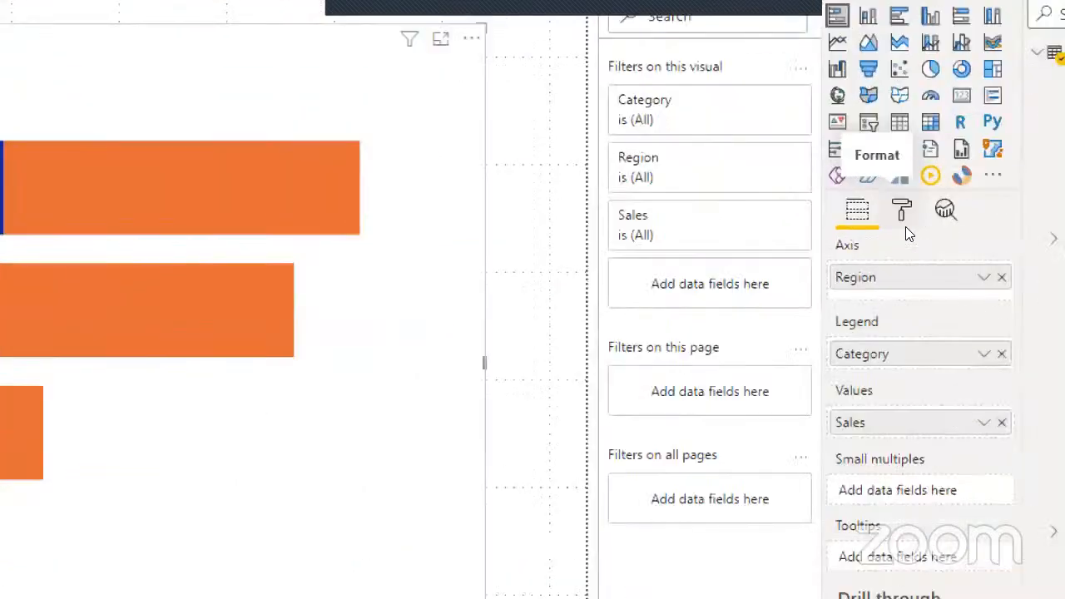
# Step: Toggle the chart's legend off and back on, and set its position to Top center
pyautogui.click(904, 223)
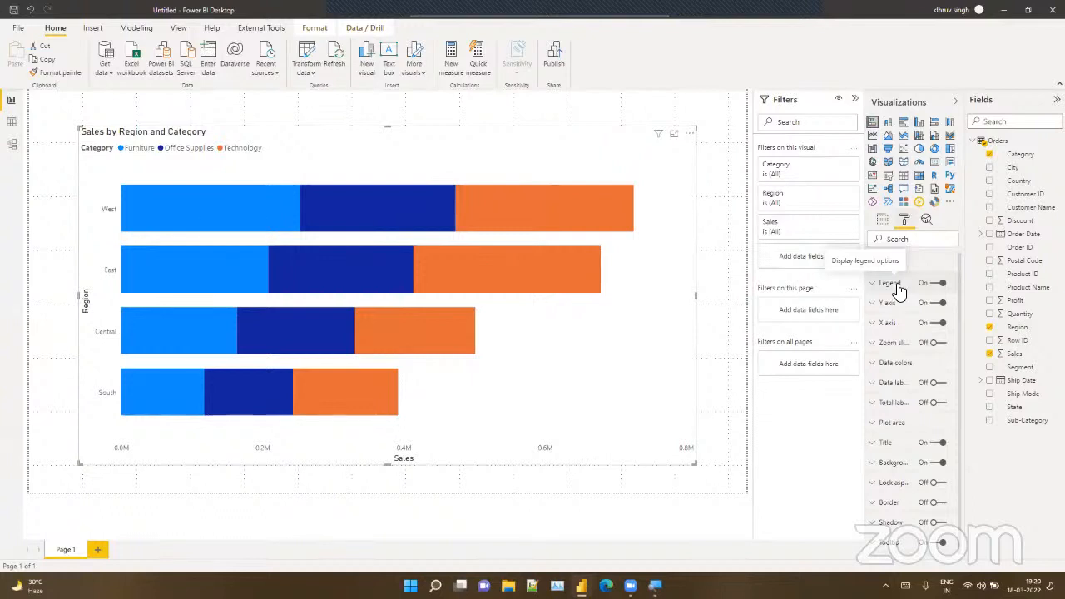
pyautogui.click(941, 284)
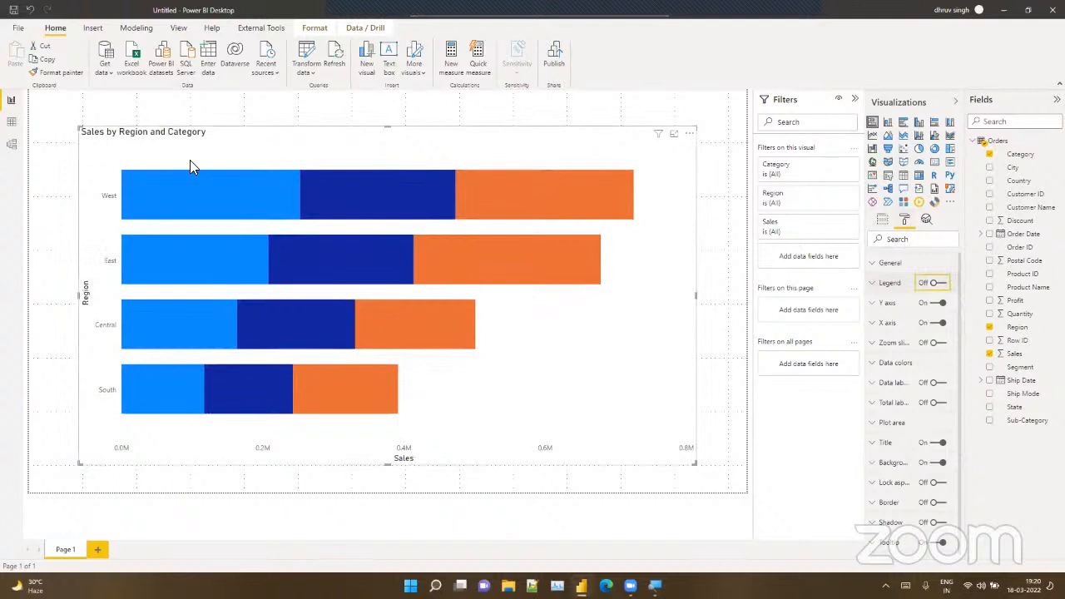
pyautogui.click(937, 284)
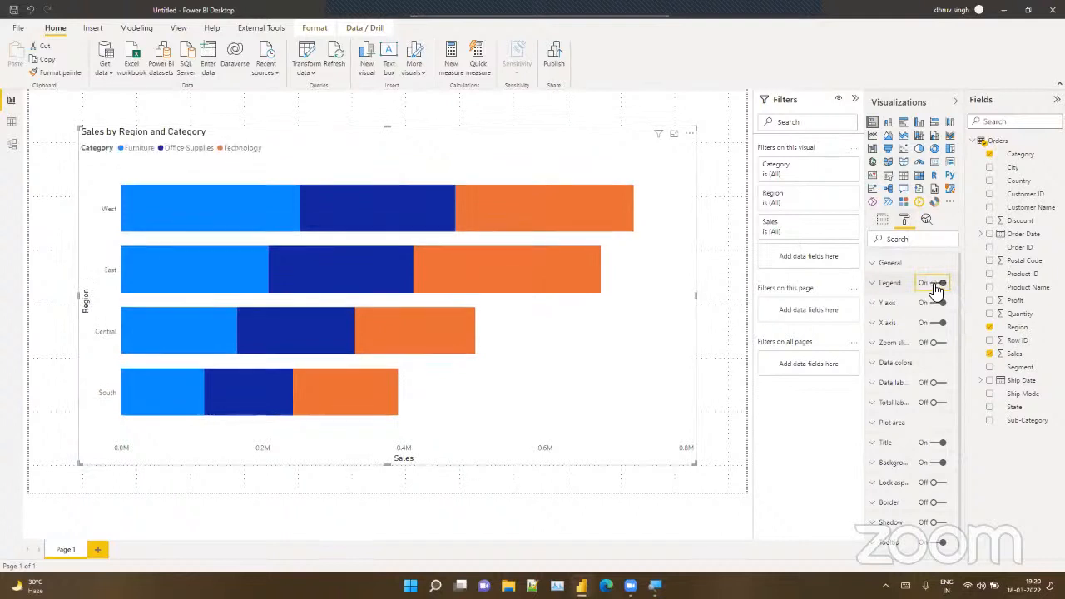
pyautogui.click(884, 284)
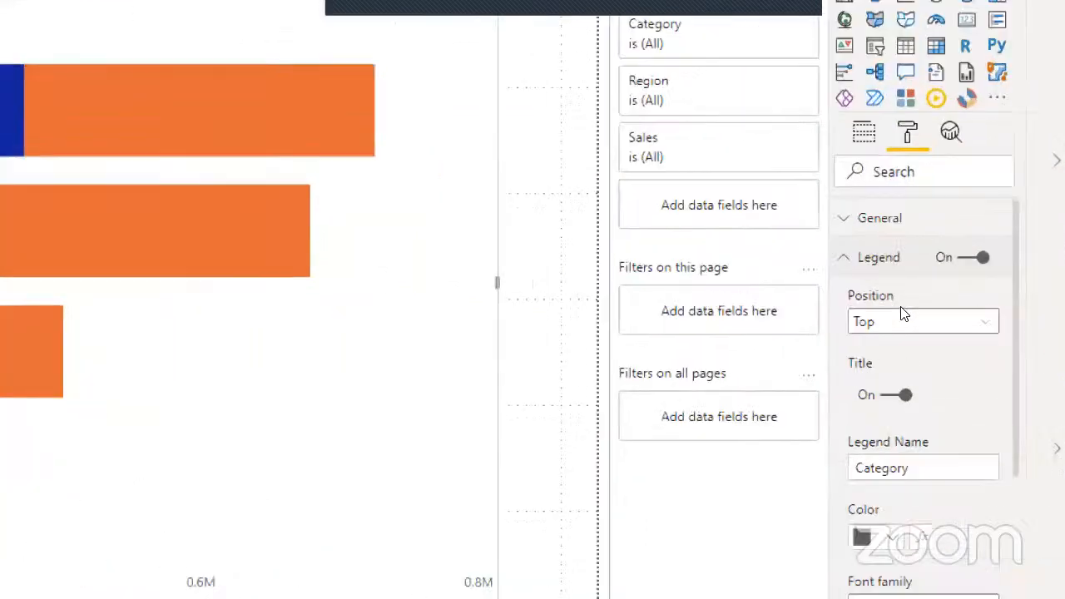
pyautogui.click(873, 283)
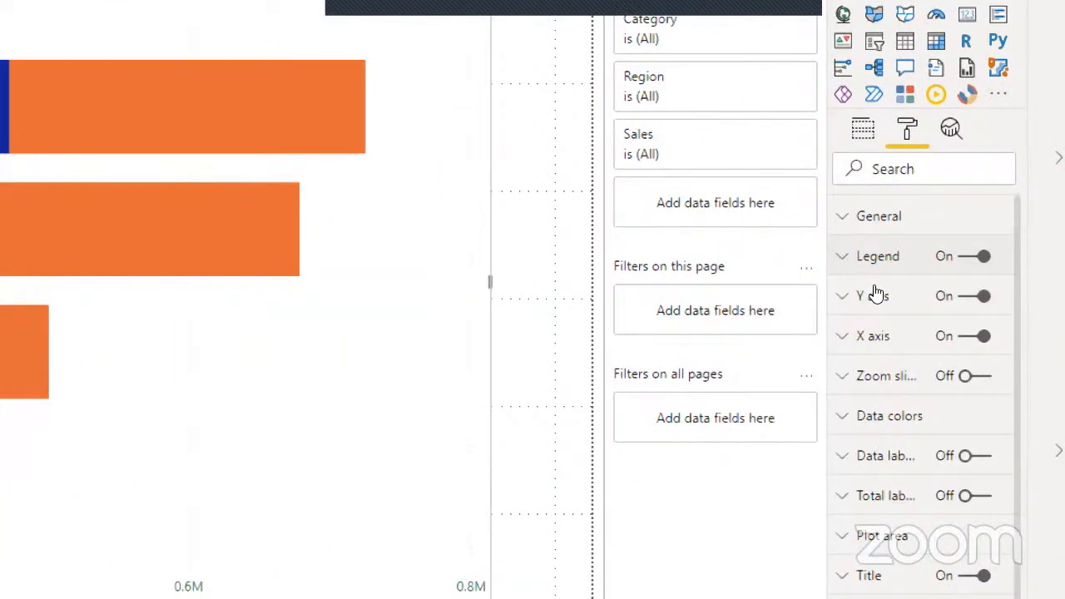
pyautogui.click(877, 283)
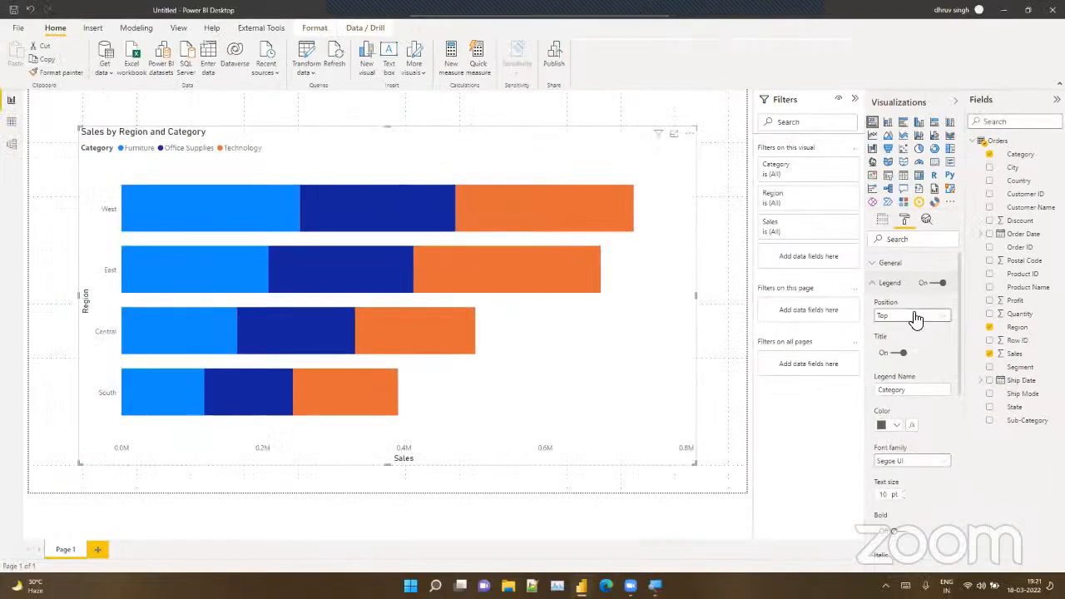
pyautogui.click(915, 319)
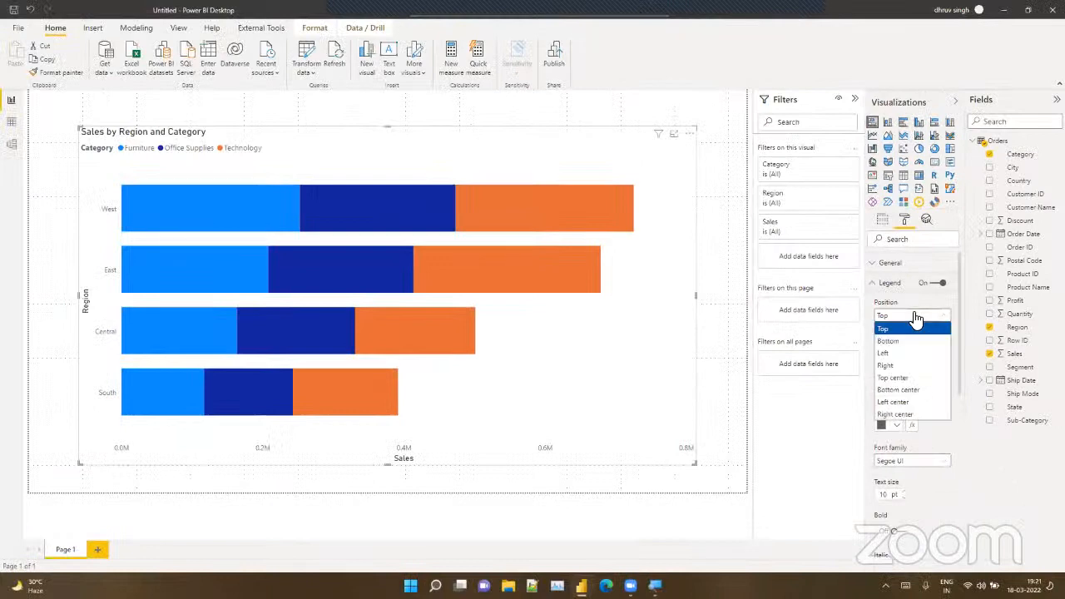
pyautogui.click(908, 377)
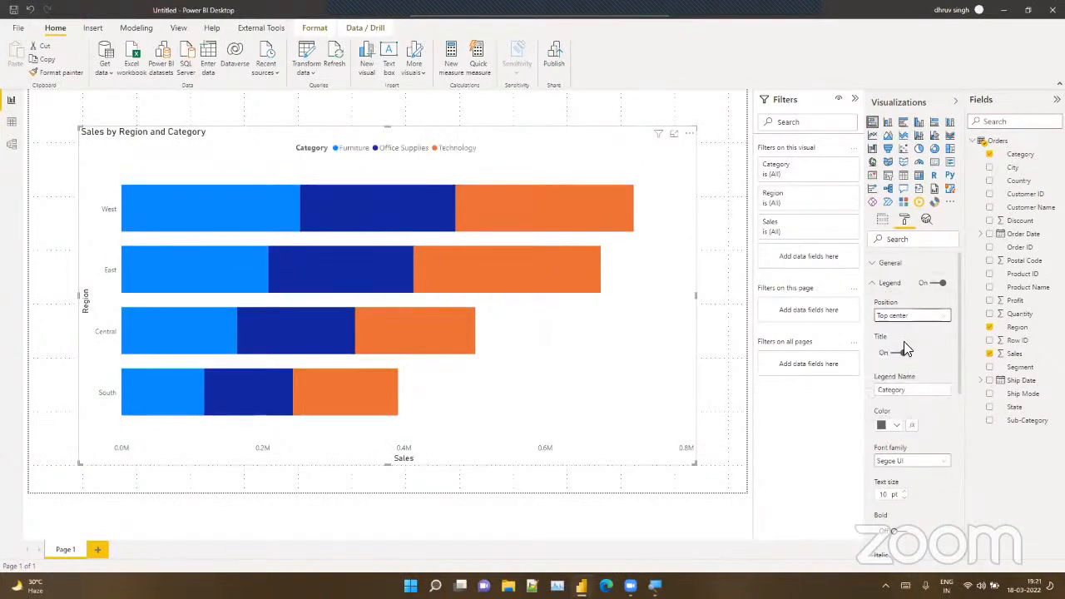
# Step: Try the chart's legend at Bottom center and return it to Top center
pyautogui.click(911, 316)
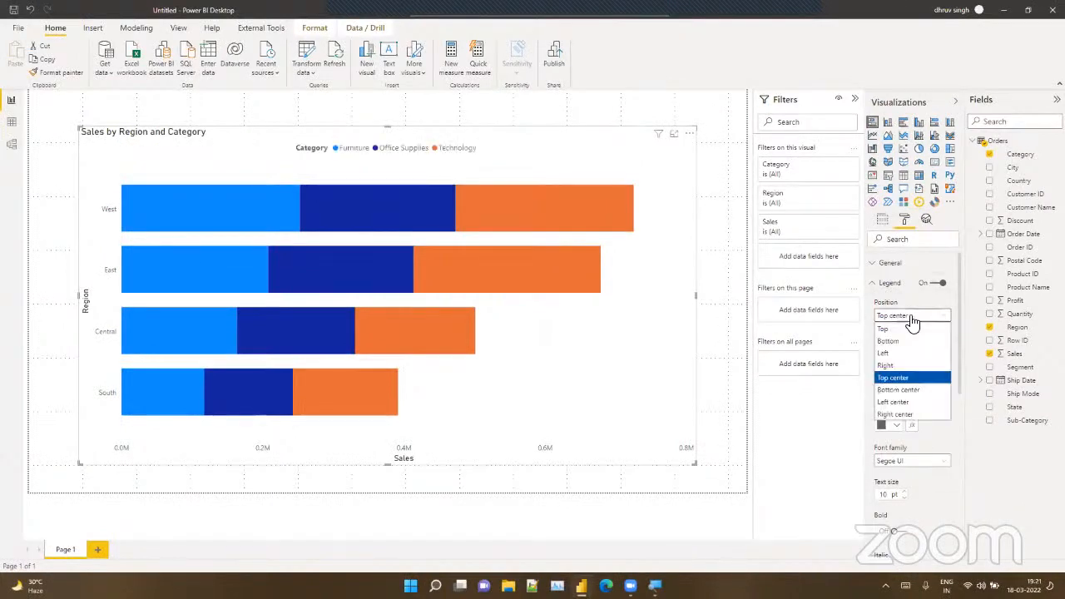
pyautogui.click(903, 389)
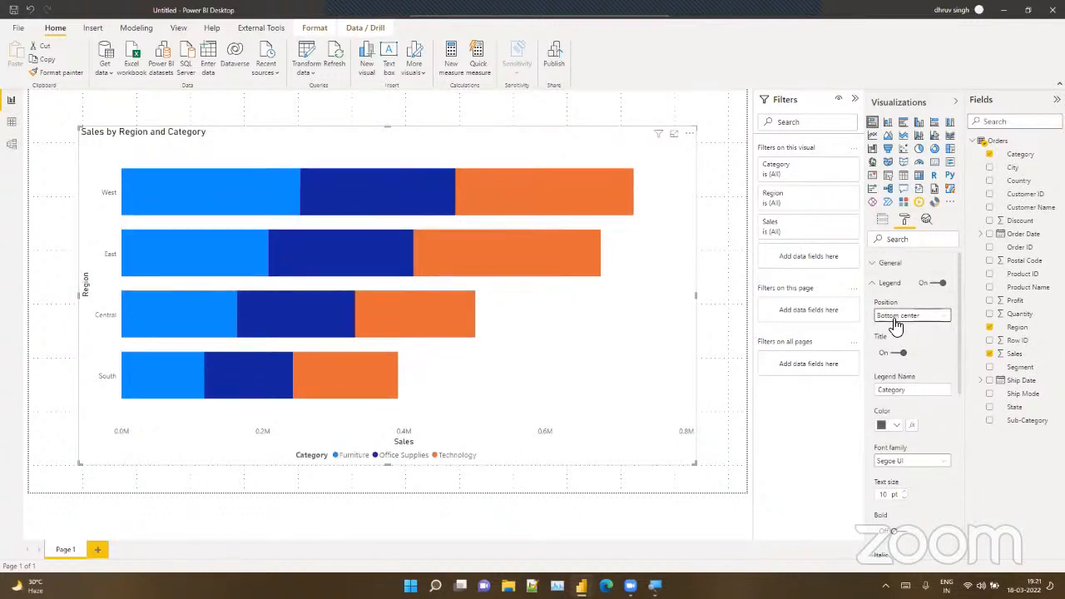
pyautogui.click(895, 319)
pyautogui.click(905, 378)
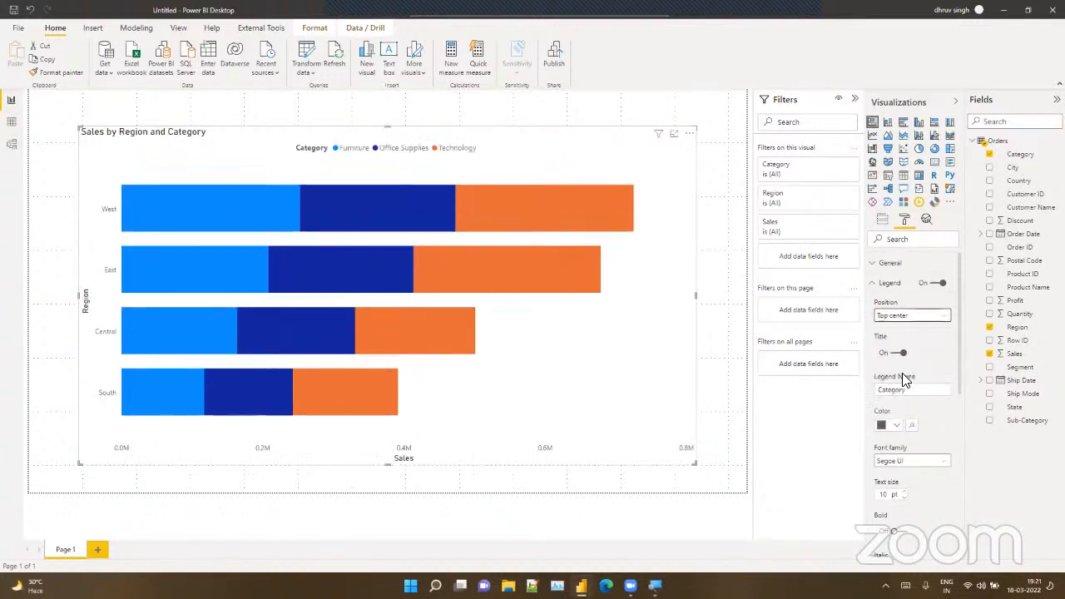
# Step: Make the legend text of the Sales by Region and Category chart bold and black
pyautogui.scroll(-2, 894, 420)
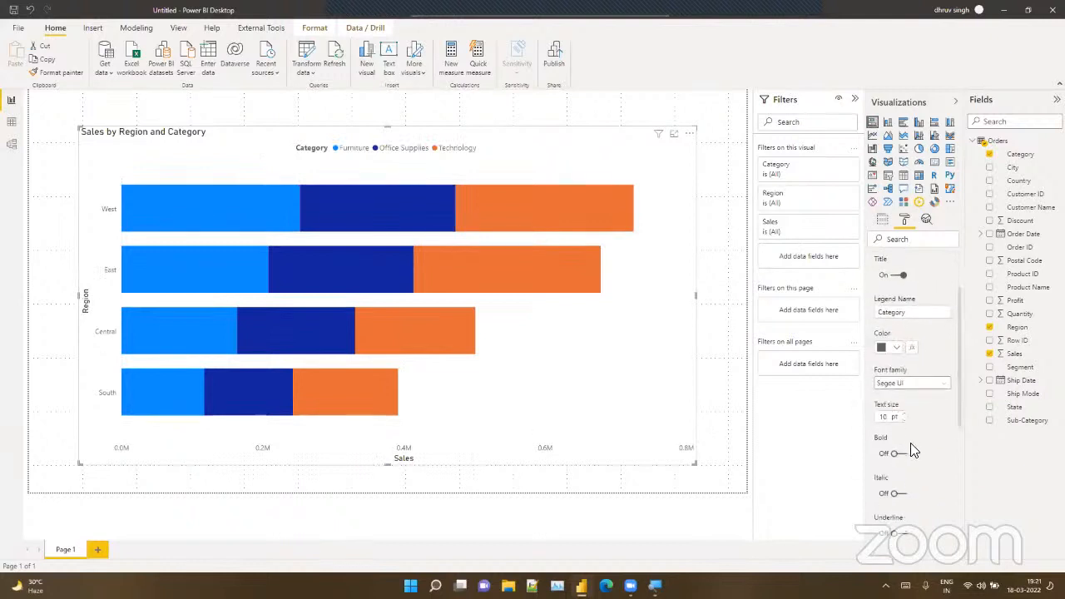
pyautogui.click(901, 453)
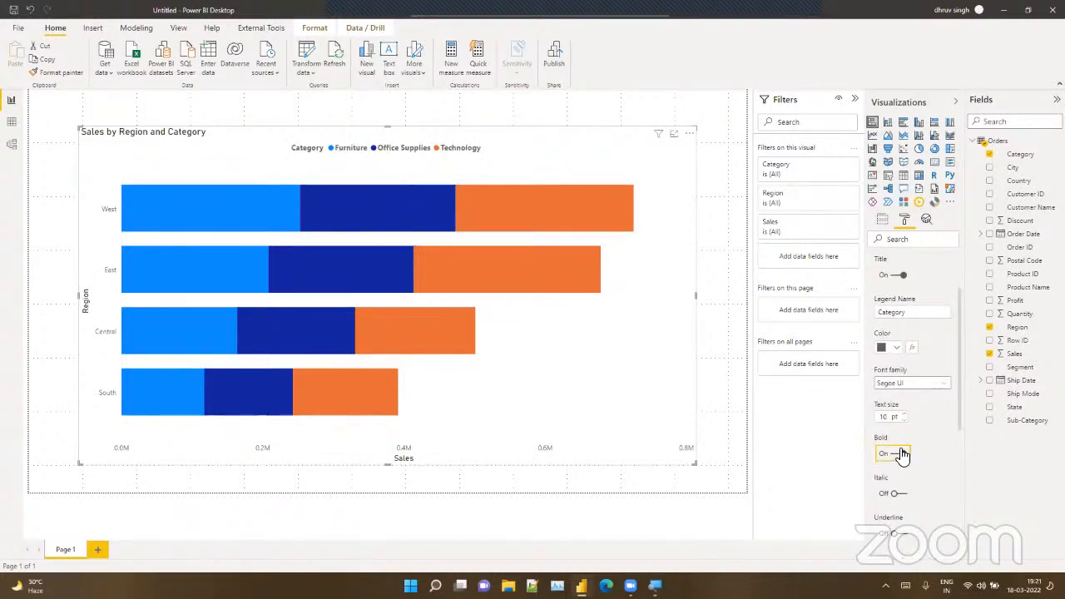
pyautogui.scroll(2, 908, 418)
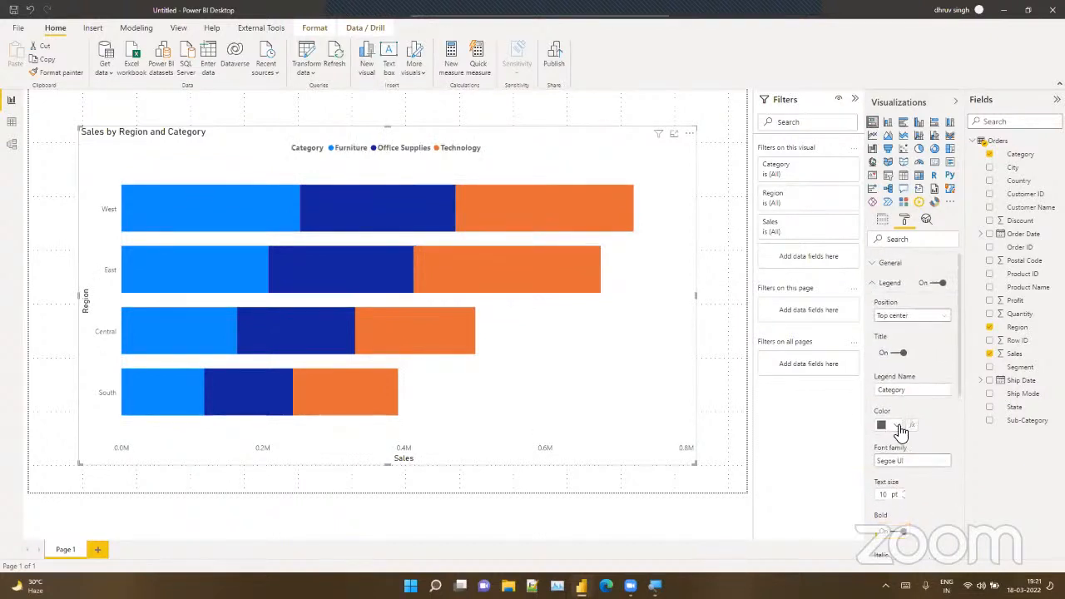
pyautogui.click(900, 429)
pyautogui.click(906, 374)
pyautogui.click(882, 283)
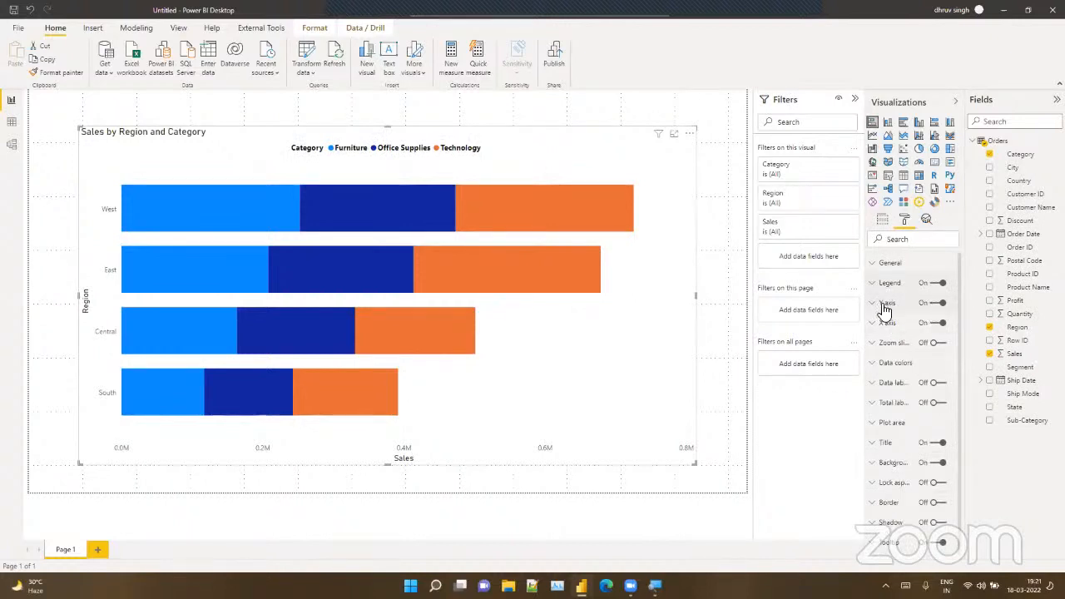
# Step: Toggle the chart's Y axis off and back on, and make its region labels bold at 9 pt
pyautogui.click(884, 306)
pyautogui.click(936, 302)
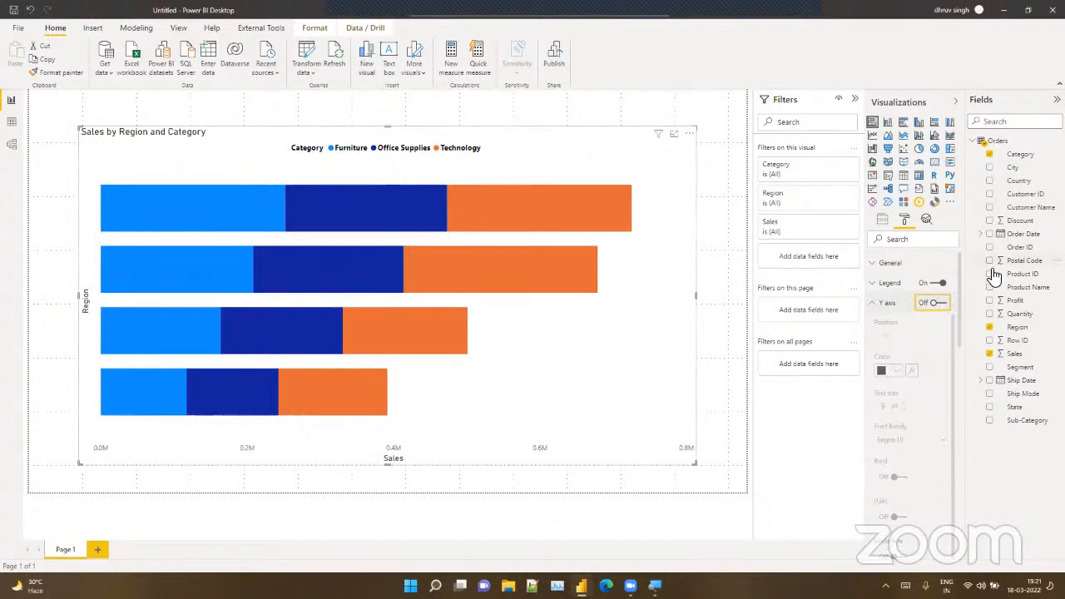
pyautogui.click(942, 304)
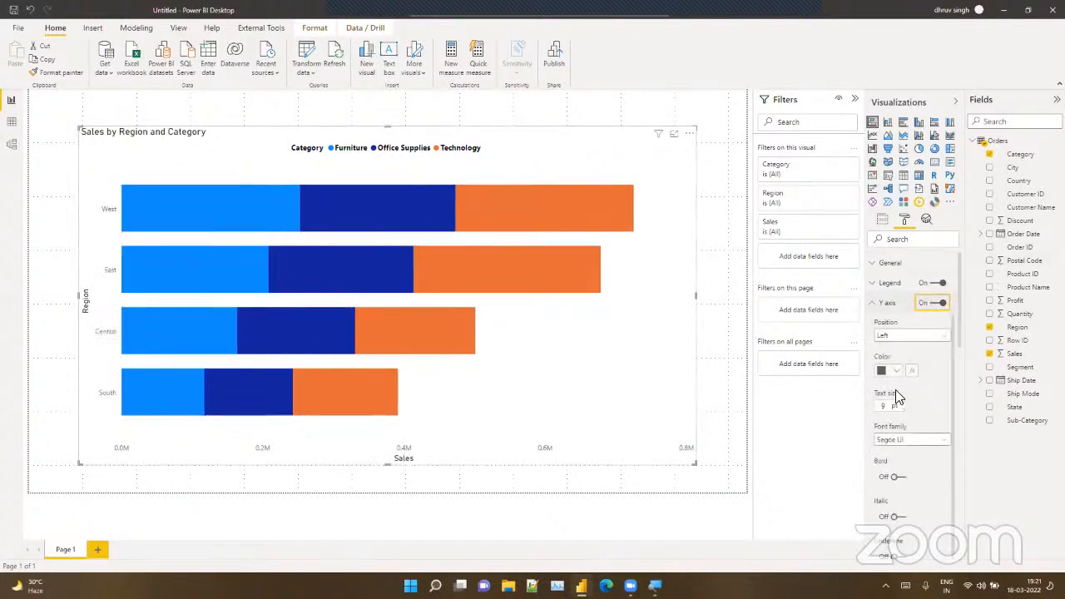
pyautogui.click(905, 358)
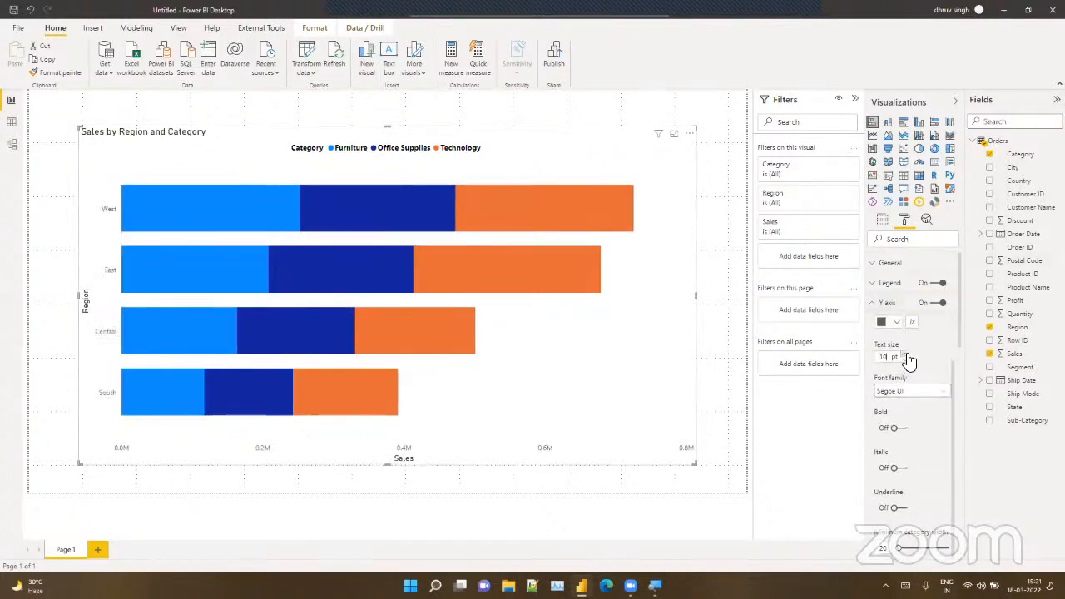
pyautogui.click(906, 361)
pyautogui.click(894, 427)
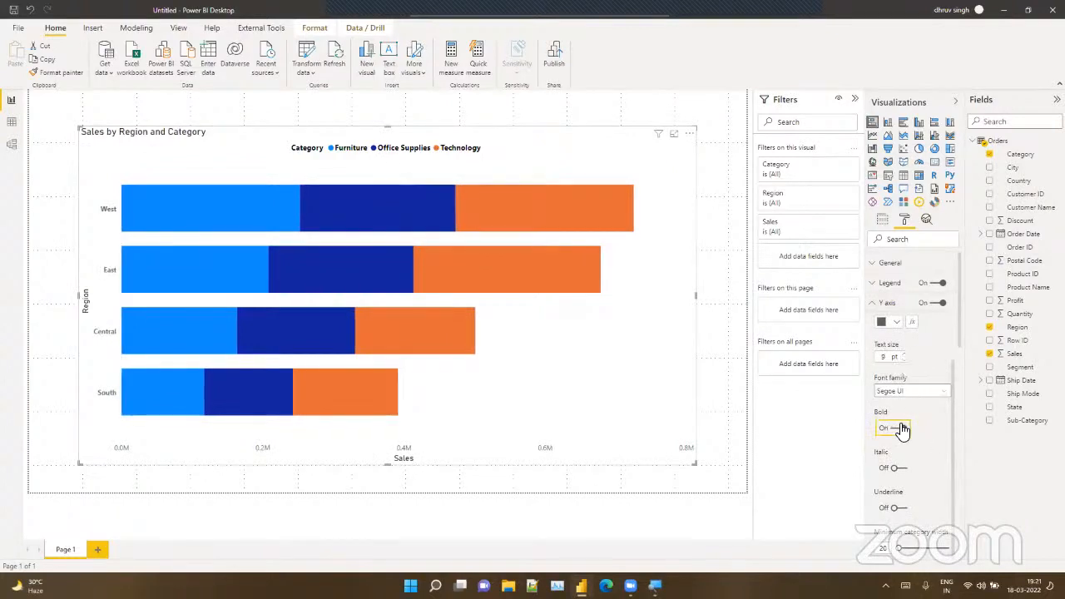
pyautogui.scroll(1, 905, 392)
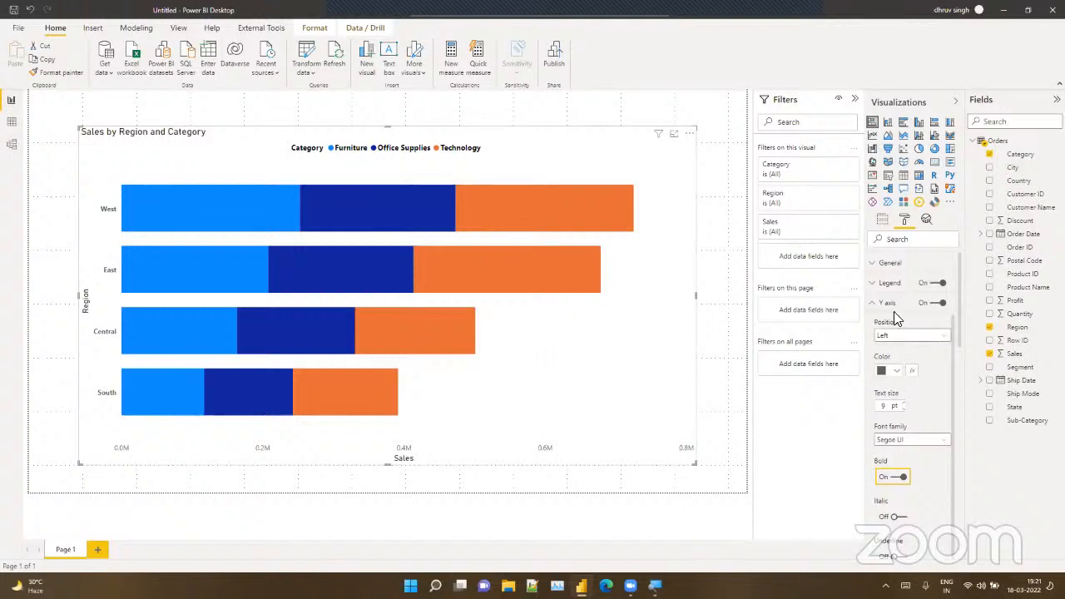
pyautogui.scroll(-1, 895, 349)
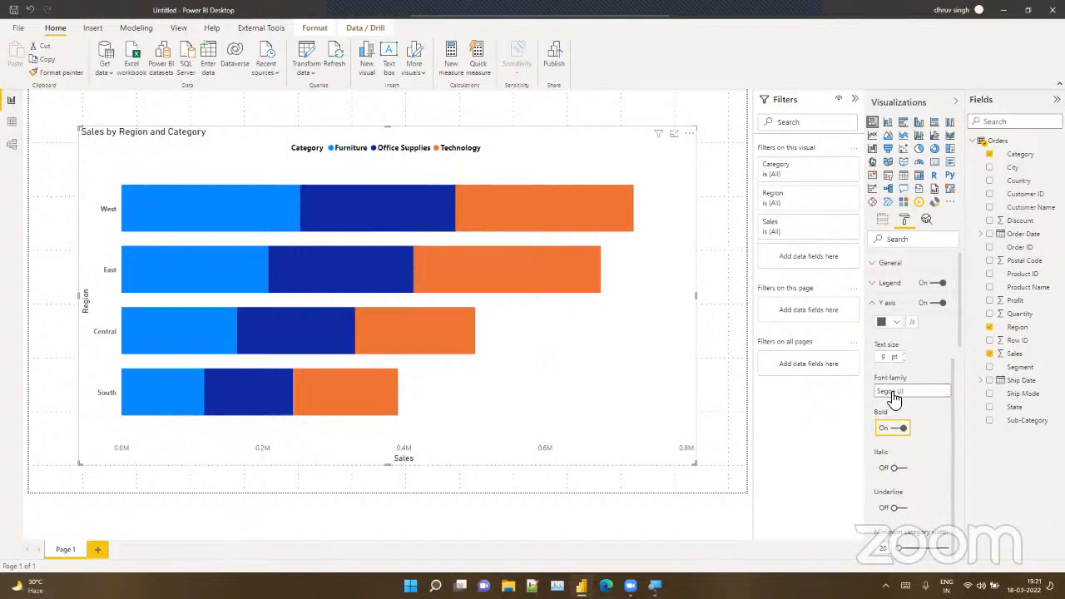
pyautogui.click(890, 304)
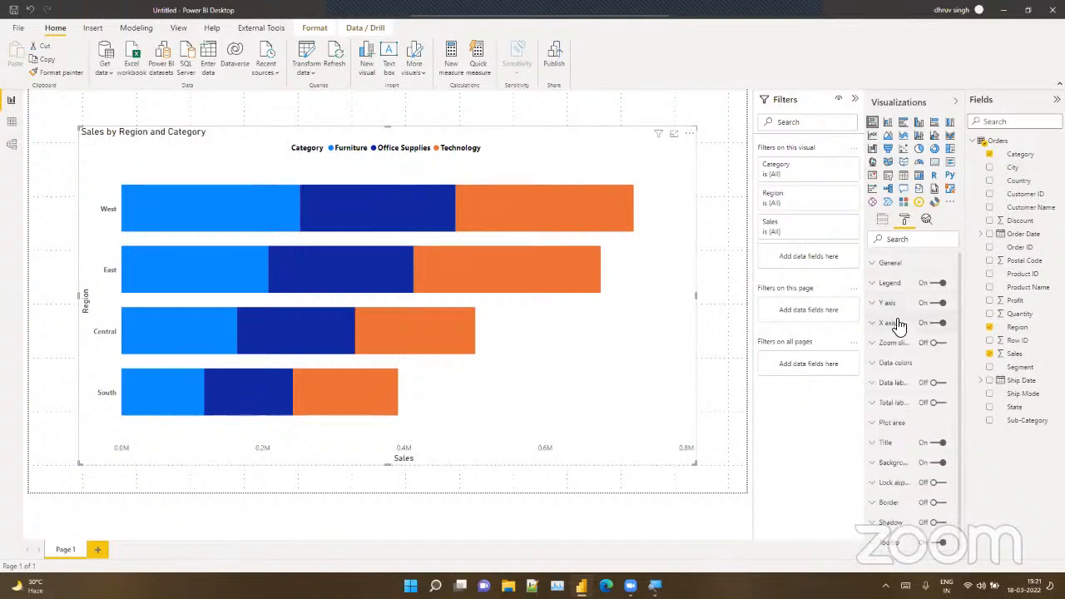
# Step: Make the value labels on the chart's X axis bold
pyautogui.click(896, 322)
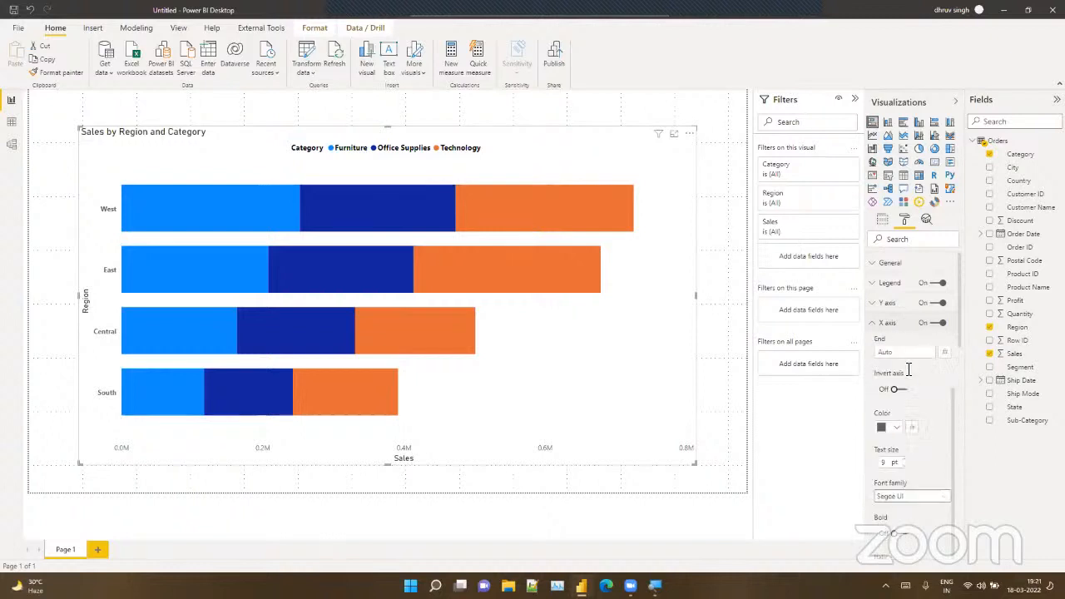
pyautogui.scroll(-2, 898, 432)
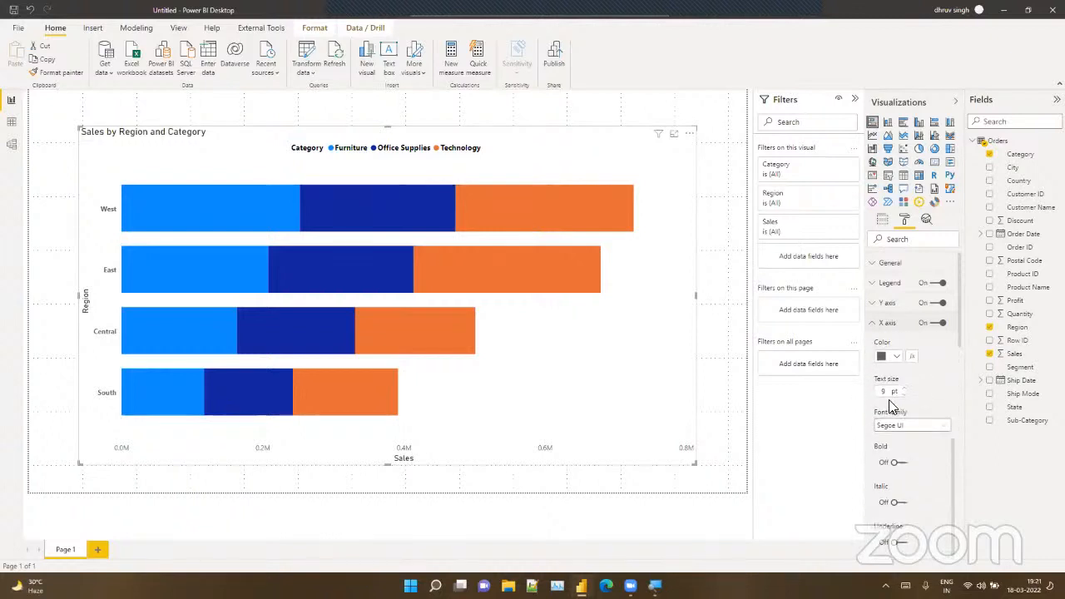
pyautogui.click(899, 463)
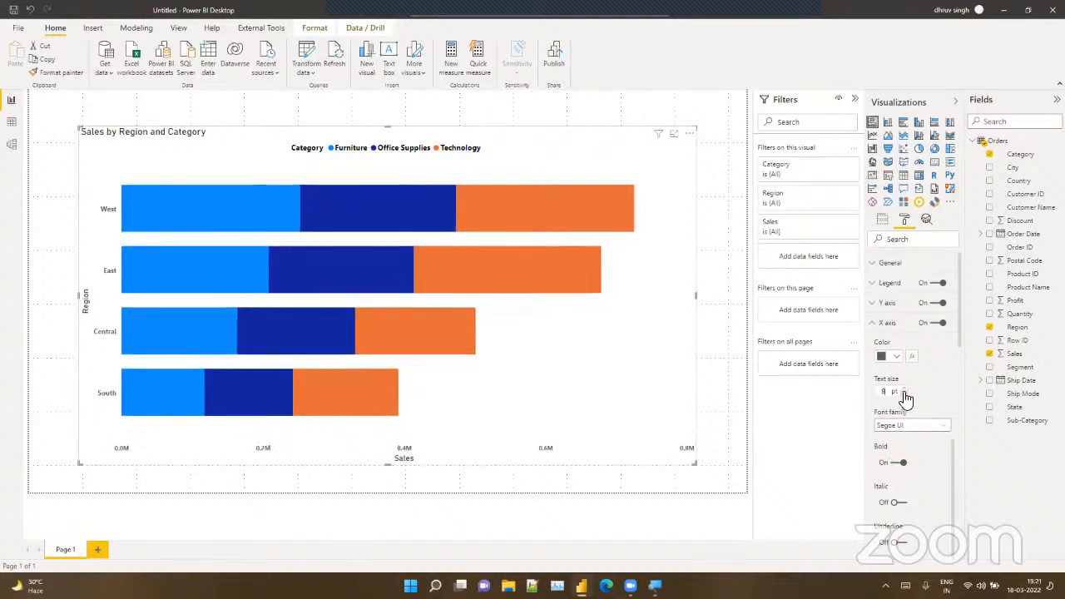
pyautogui.scroll(4, 898, 445)
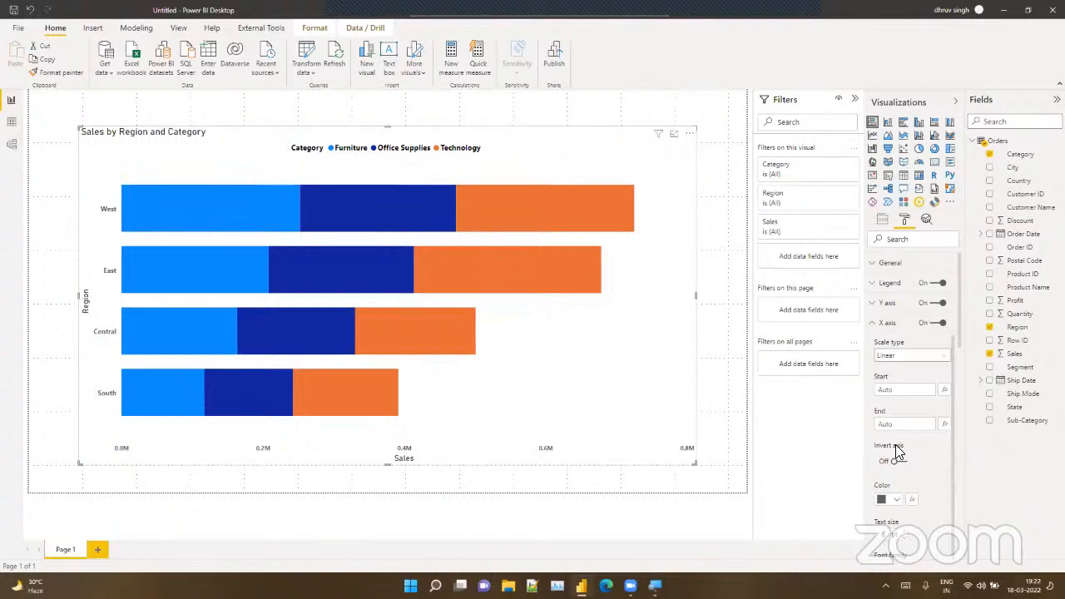
pyautogui.click(888, 322)
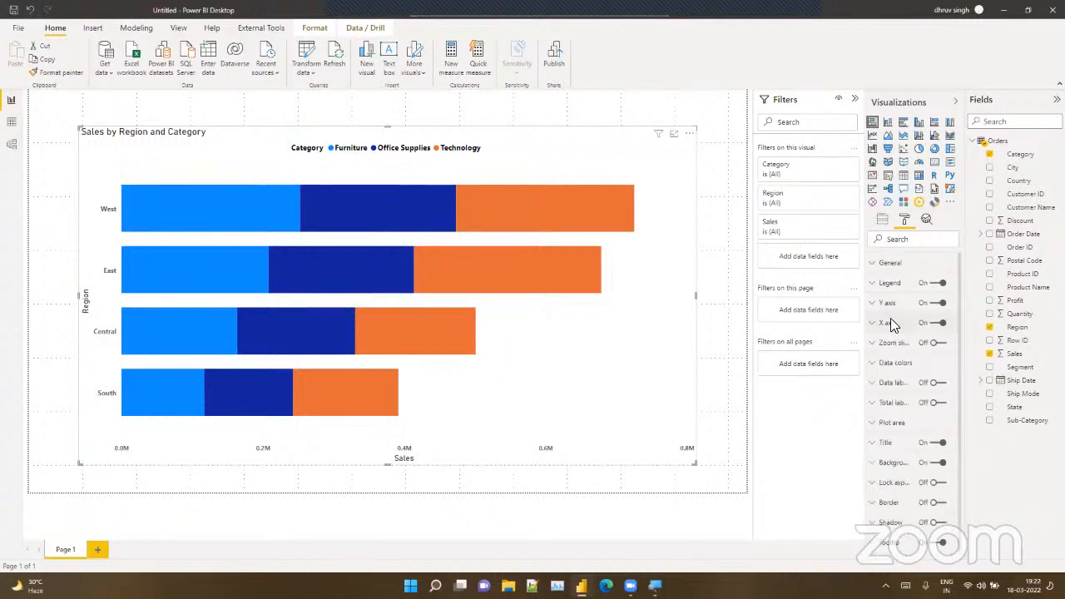
# Step: Recolor the chart's categories: Furniture in yellow, Office Supplies in light blue, and Technology in light purple
pyautogui.click(895, 363)
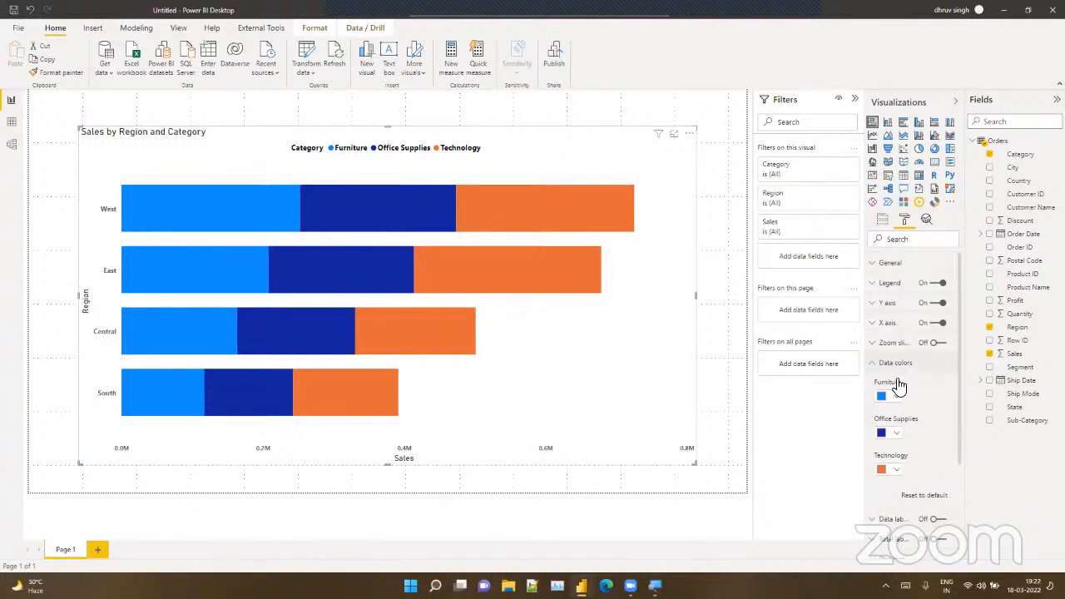
pyautogui.click(887, 396)
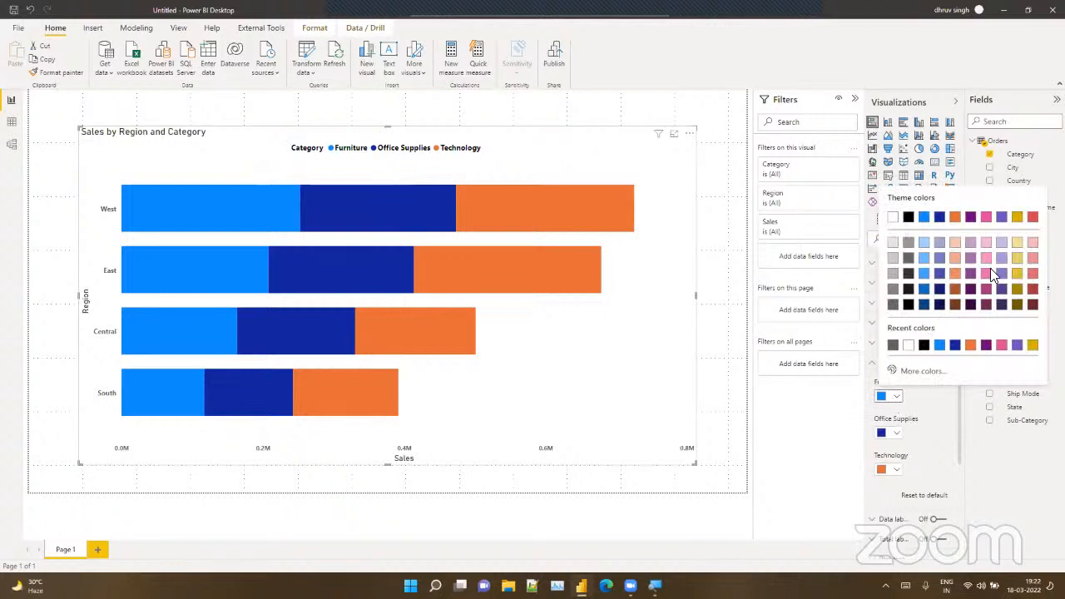
pyautogui.click(1016, 273)
pyautogui.click(893, 433)
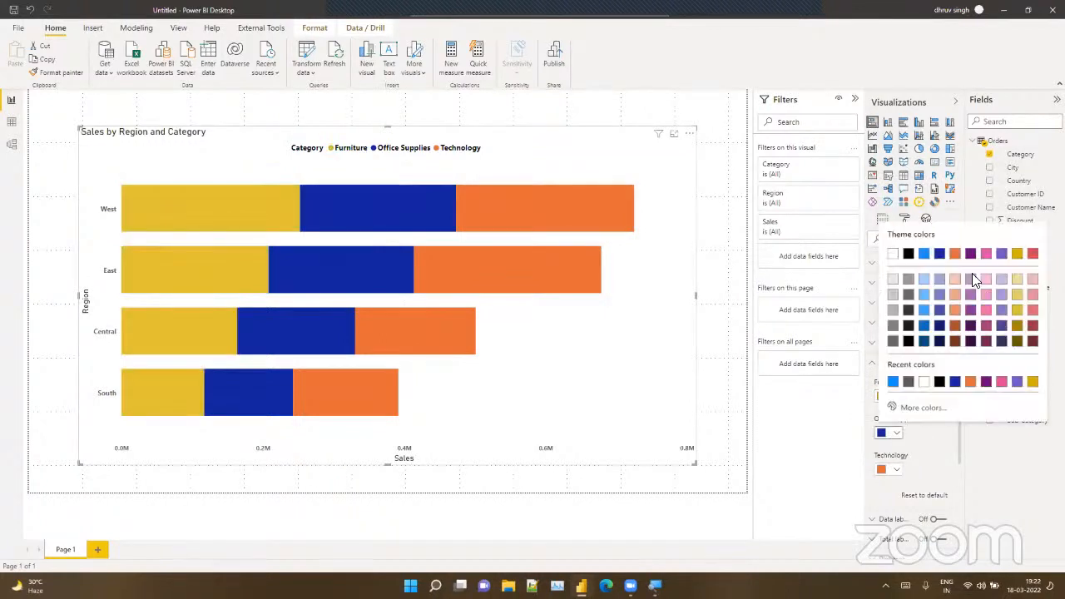
pyautogui.click(925, 309)
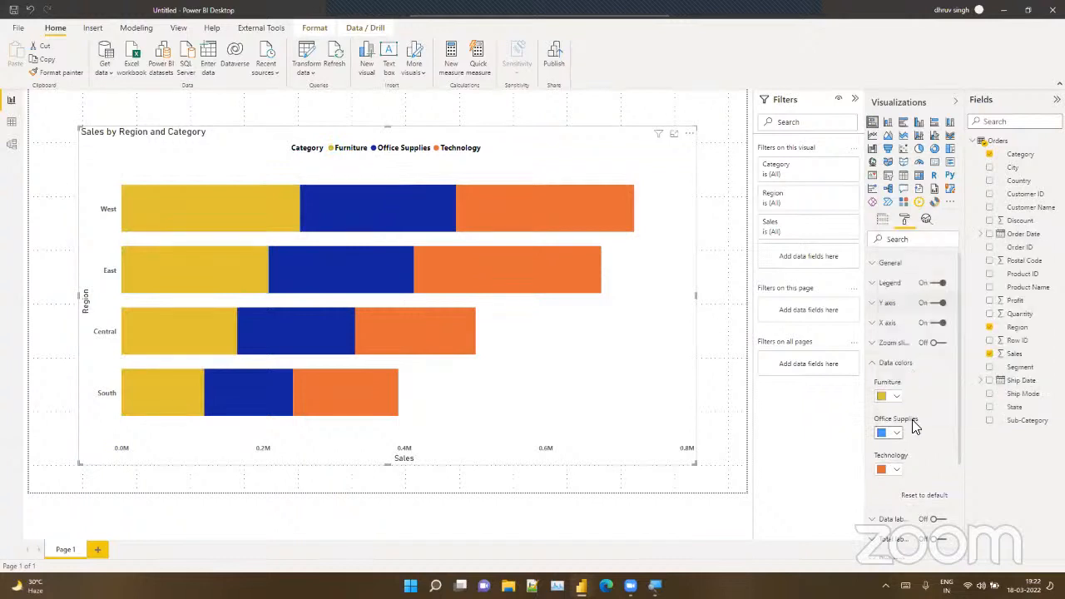
pyautogui.click(895, 470)
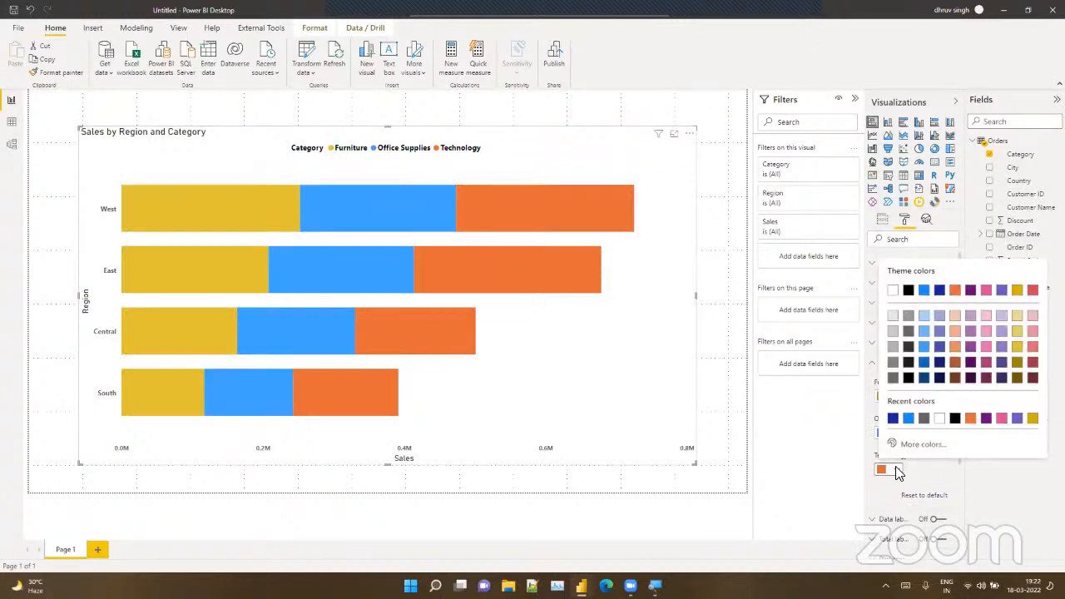
pyautogui.click(1001, 331)
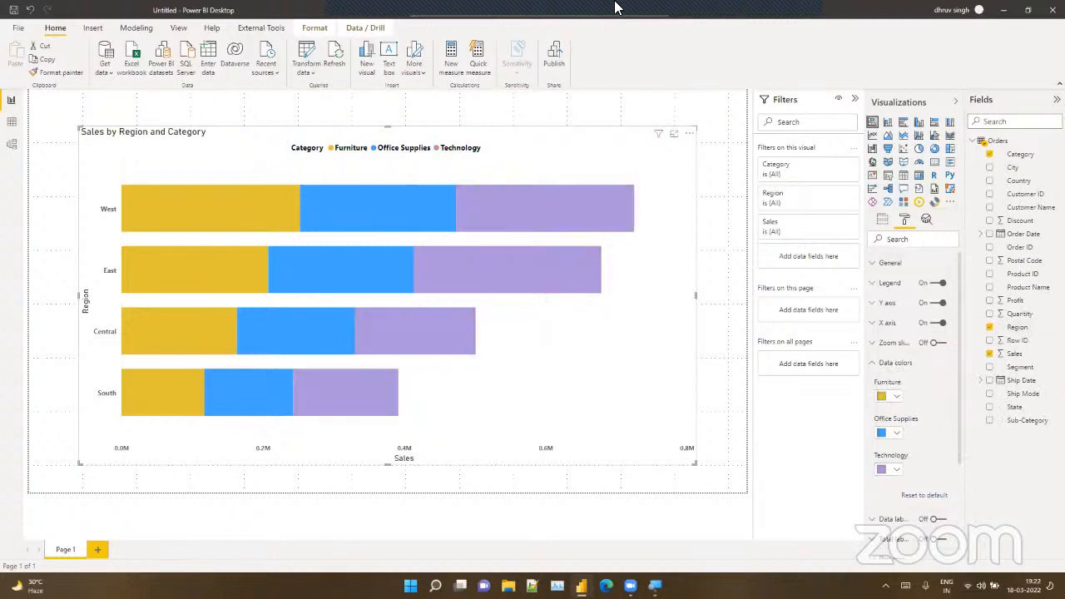
pyautogui.click(943, 427)
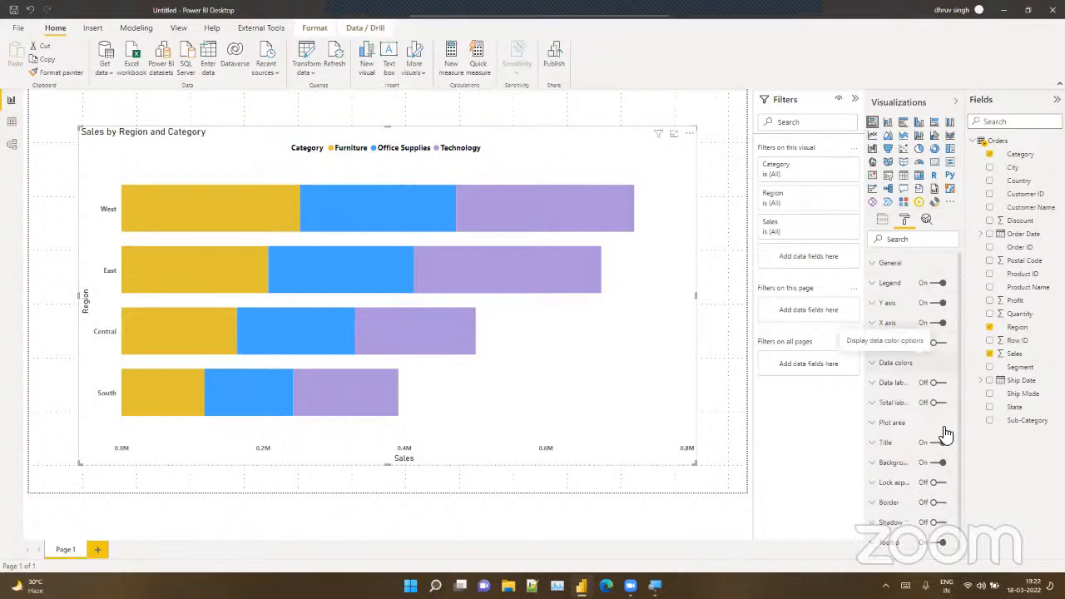
# Step: Turn on data labels for the chart's bars and inspect the exact Furniture sales value for West
pyautogui.click(937, 384)
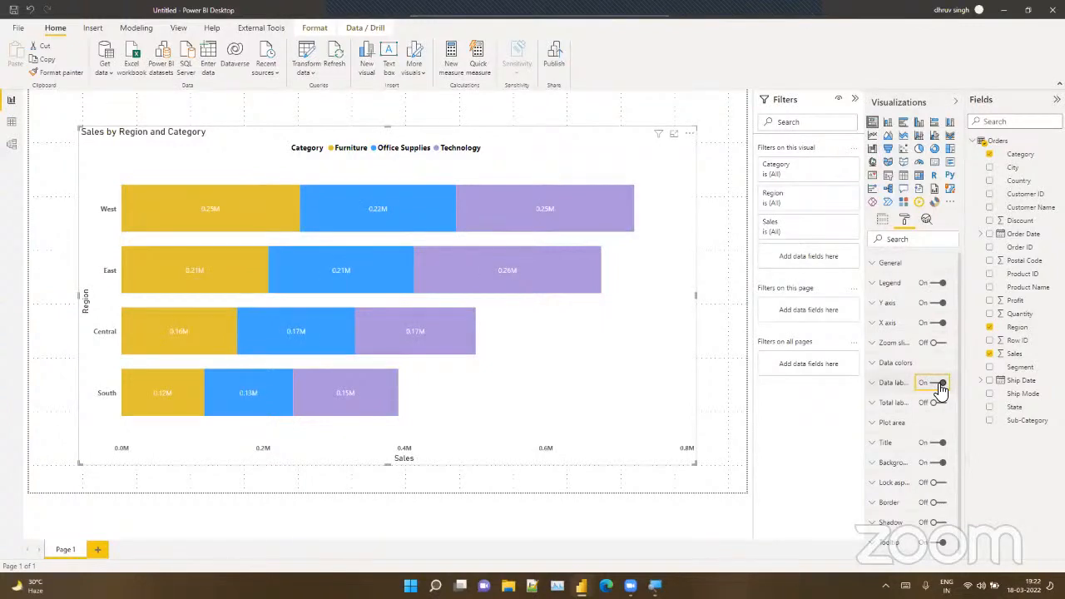
pyautogui.click(888, 384)
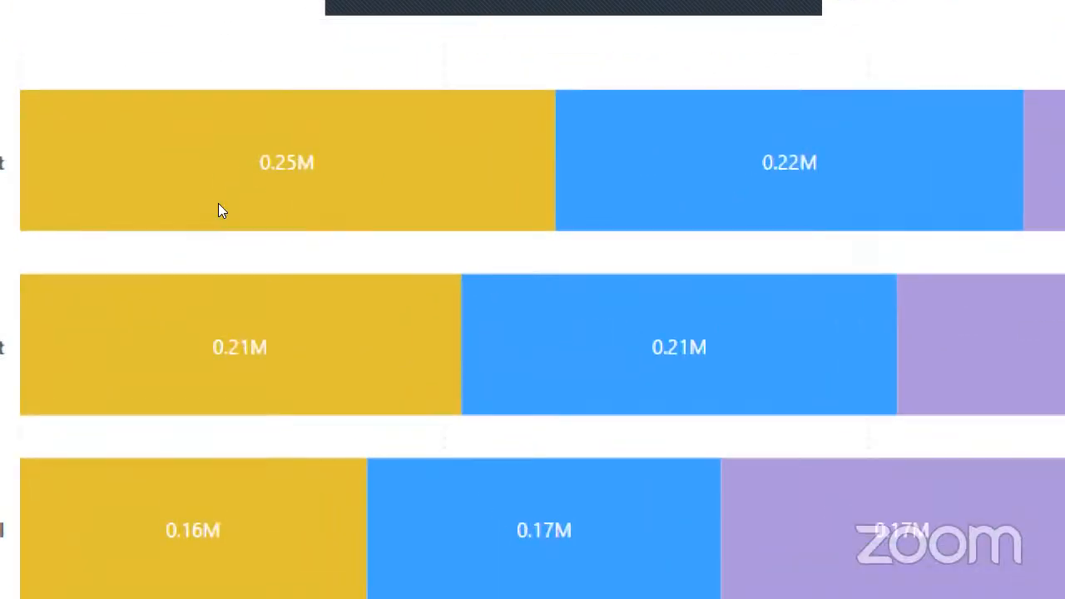
pyautogui.moveTo(180, 228)
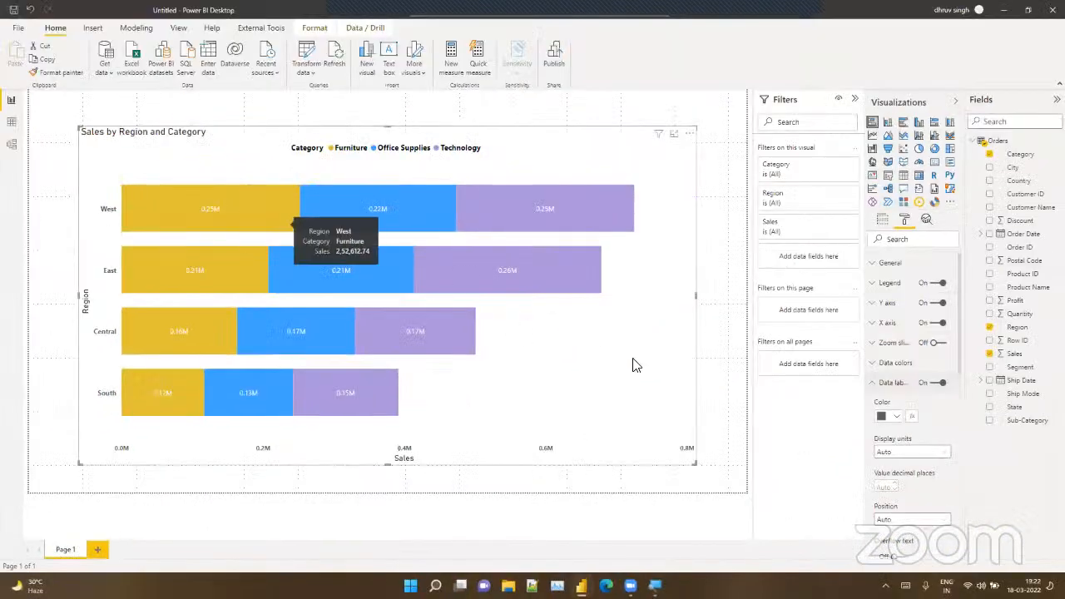
# Step: Try Thousands and None as the data labels' display units, and set the units to Millions
pyautogui.click(897, 457)
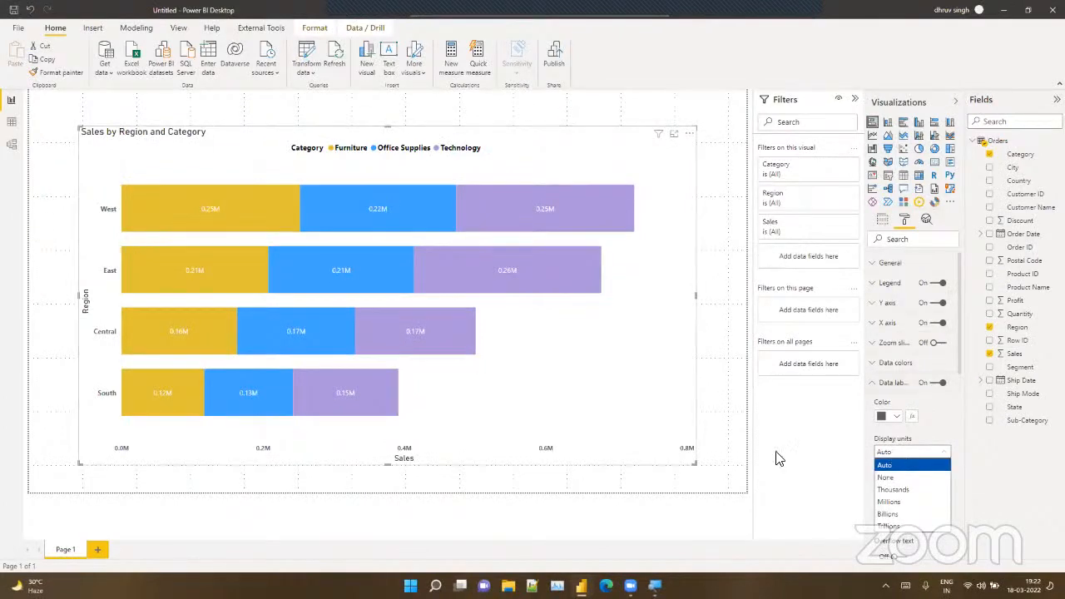
pyautogui.click(904, 494)
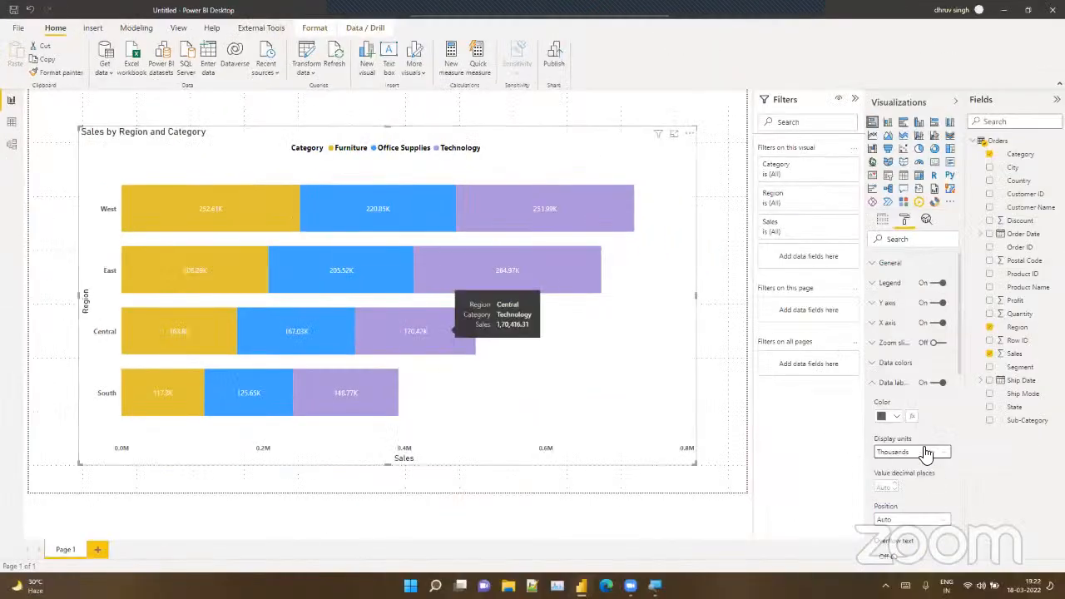
pyautogui.click(925, 452)
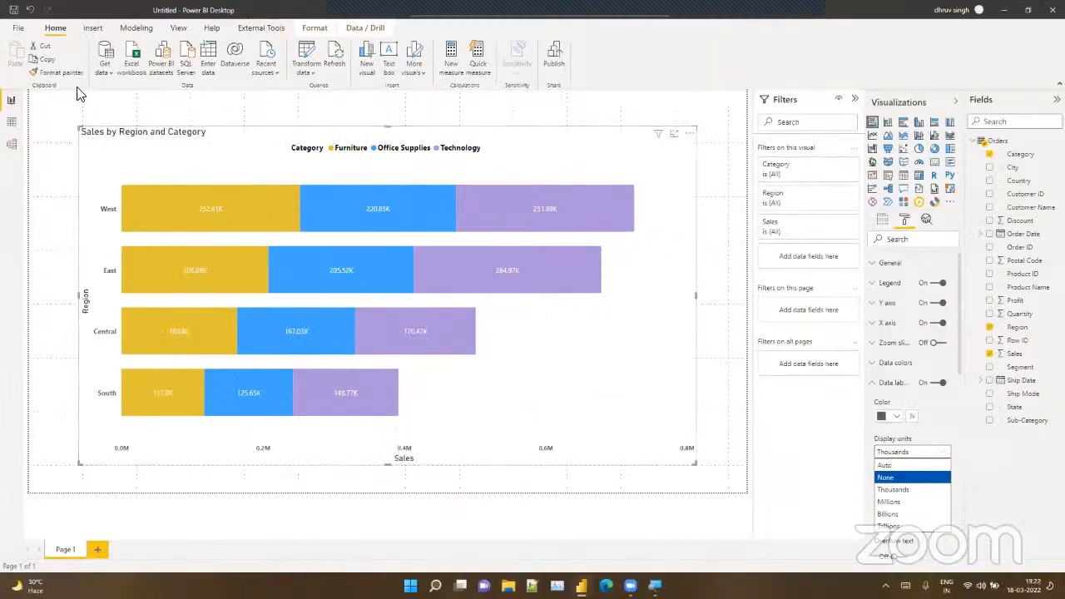
pyautogui.press('Return')
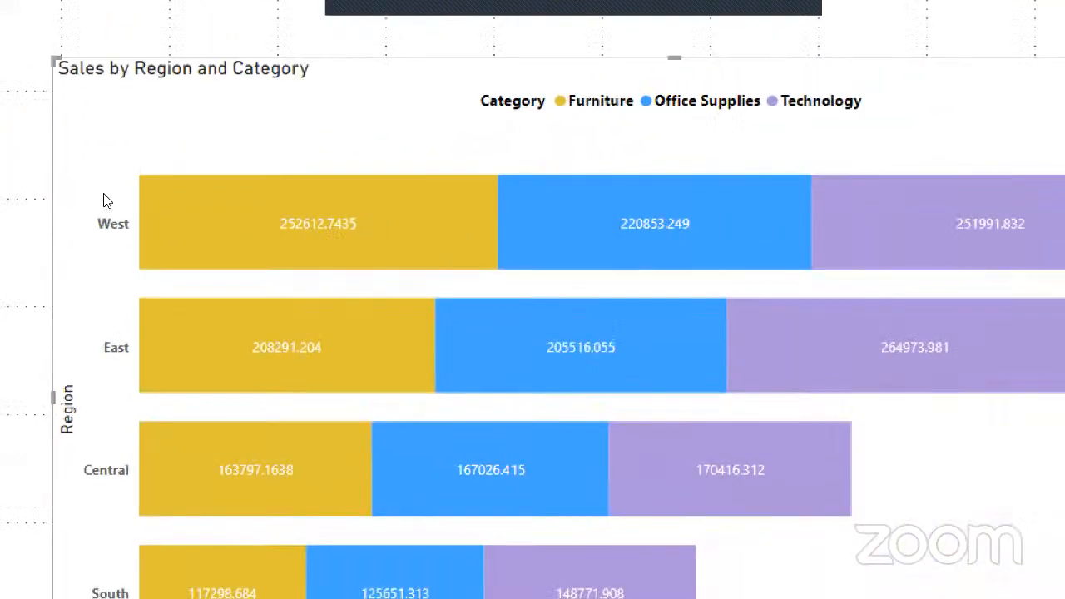
pyautogui.click(912, 451)
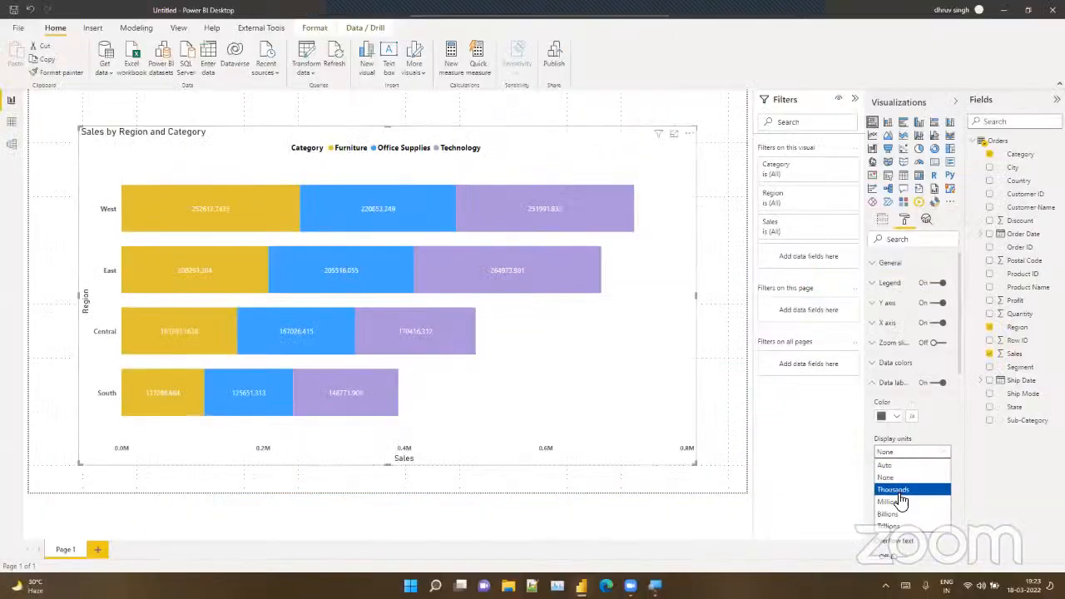
pyautogui.click(894, 502)
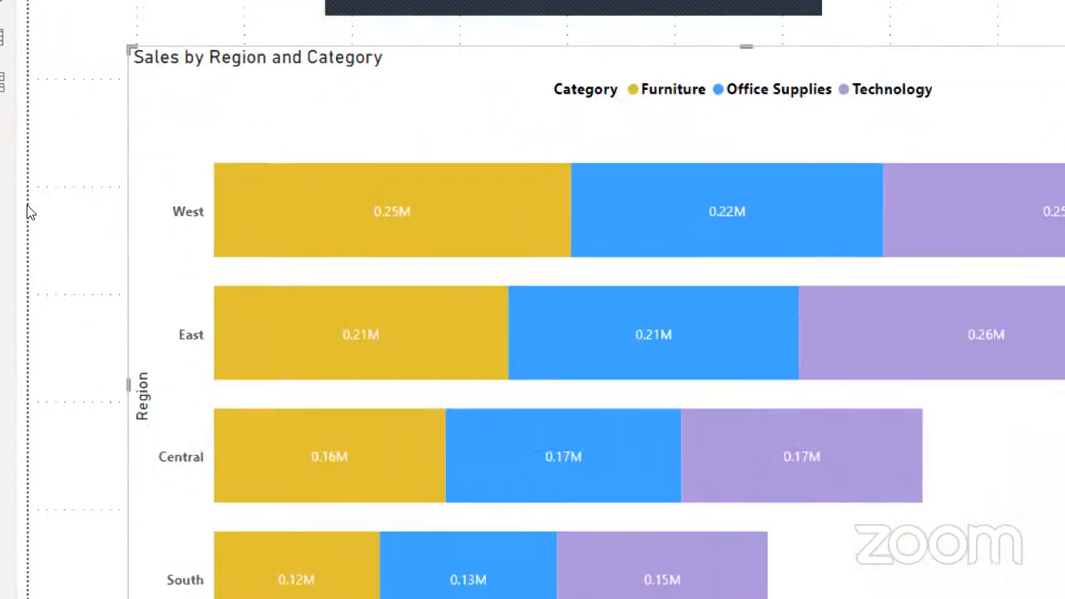
# Step: Set the data labels' display units to Thousands and make the labels bold
pyautogui.click(896, 452)
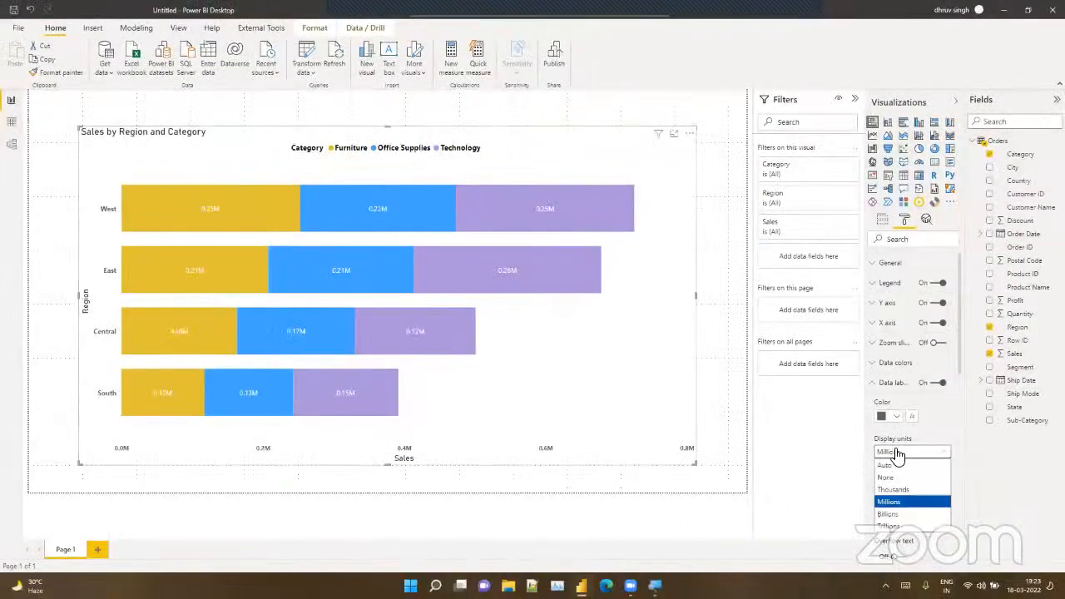
pyautogui.click(893, 489)
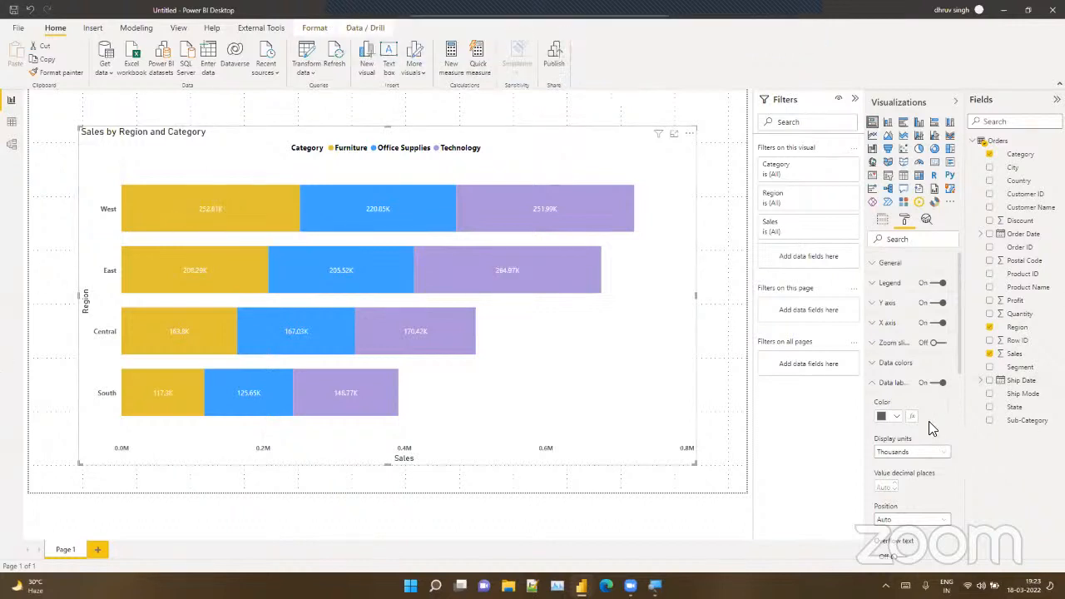
pyautogui.scroll(-2, 907, 470)
pyautogui.scroll(-3, 898, 479)
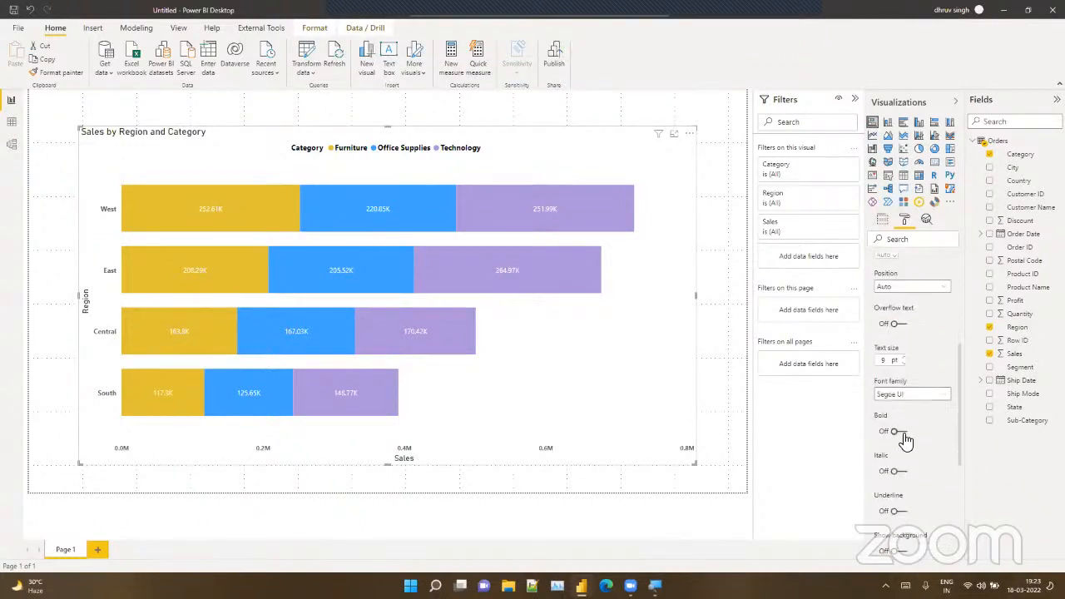
pyautogui.click(903, 432)
pyautogui.scroll(5, 902, 434)
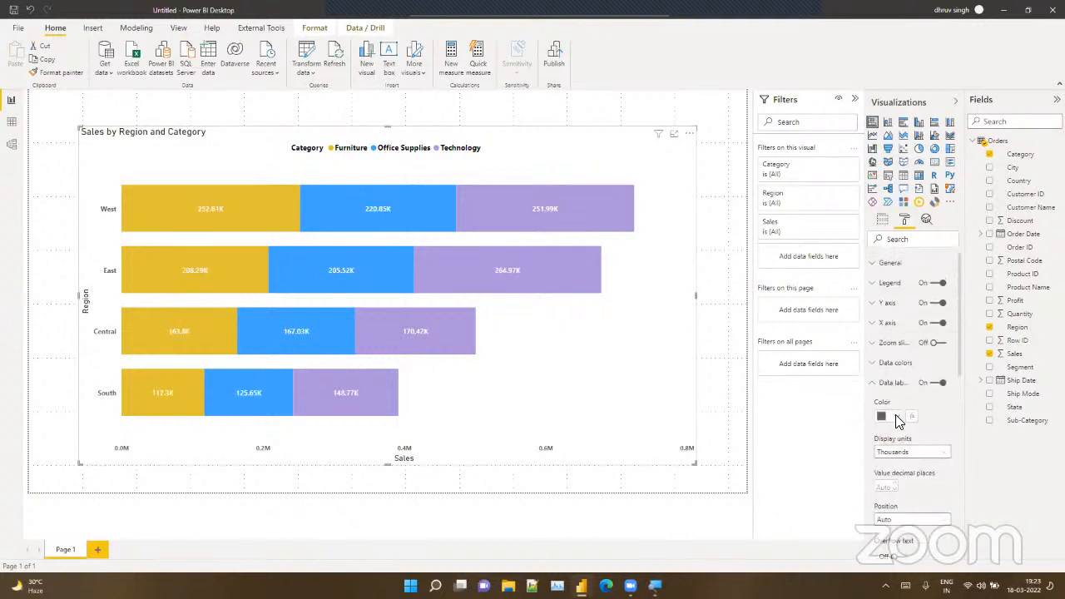
# Step: Turn on total labels for the chart's stacked bars
pyautogui.click(884, 384)
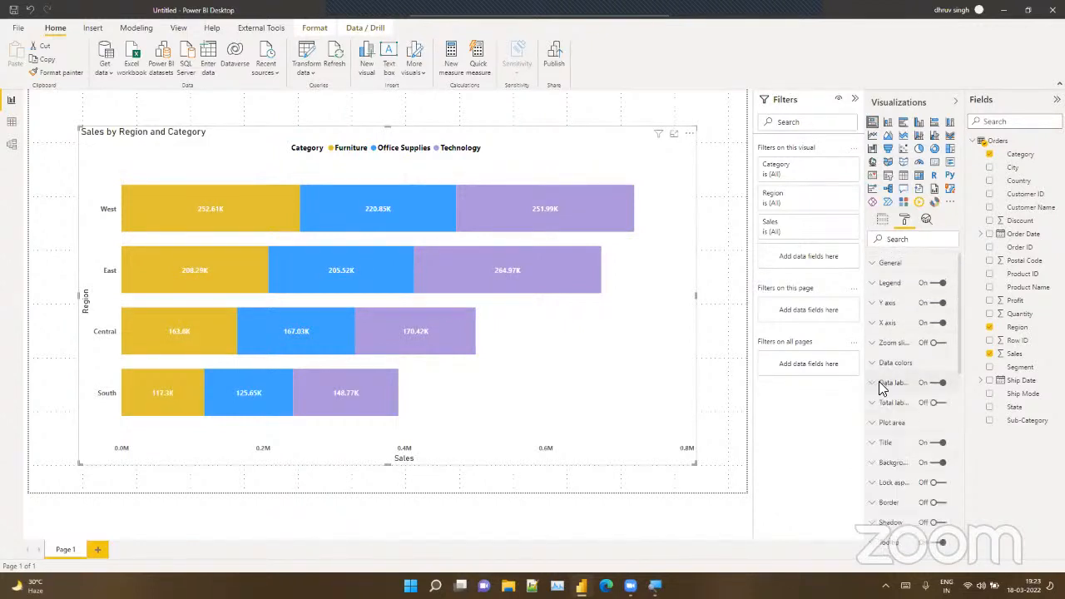
pyautogui.click(937, 404)
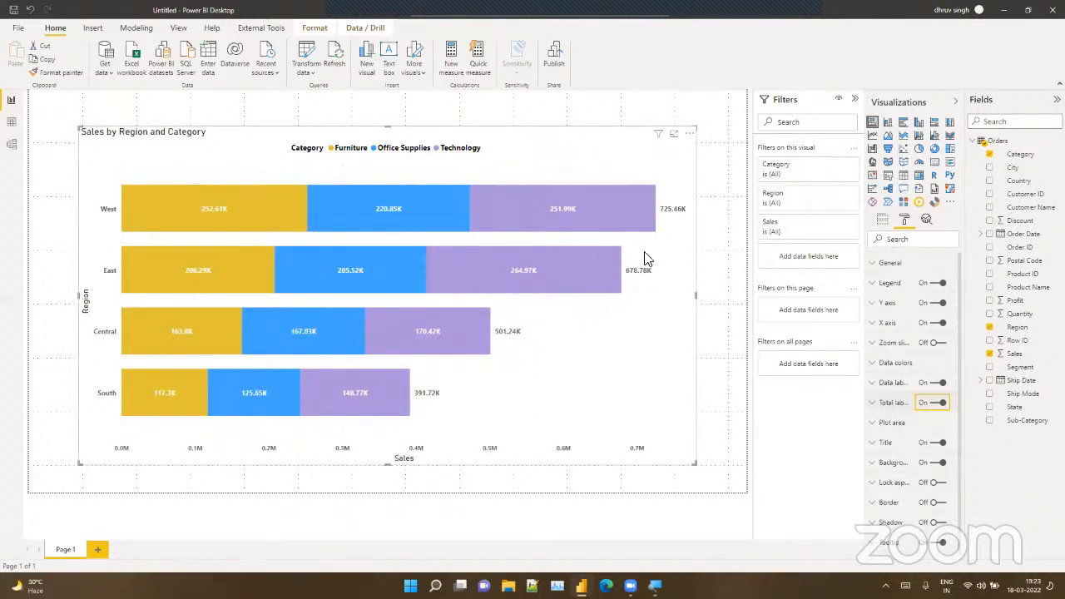
# Step: Give the chart title a white font color and a dark blue background
pyautogui.click(902, 444)
pyautogui.click(897, 431)
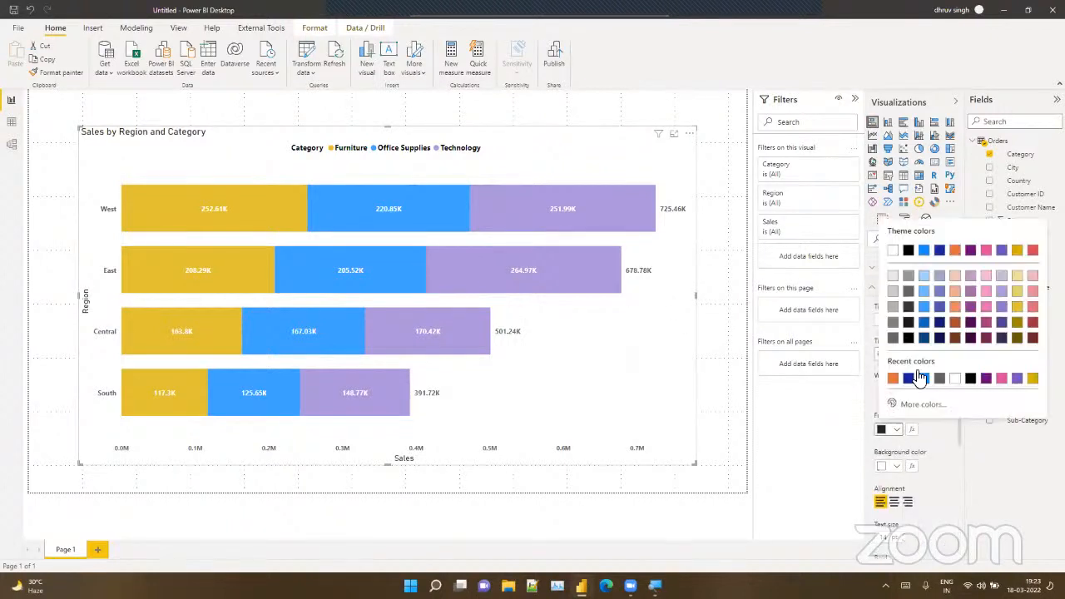
pyautogui.click(954, 383)
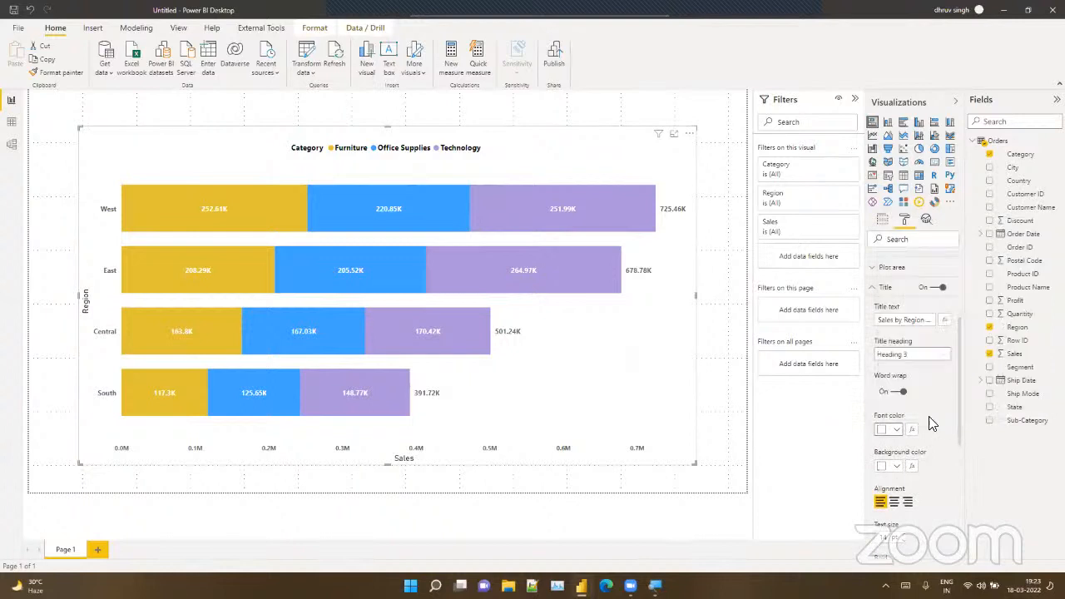
pyautogui.click(895, 466)
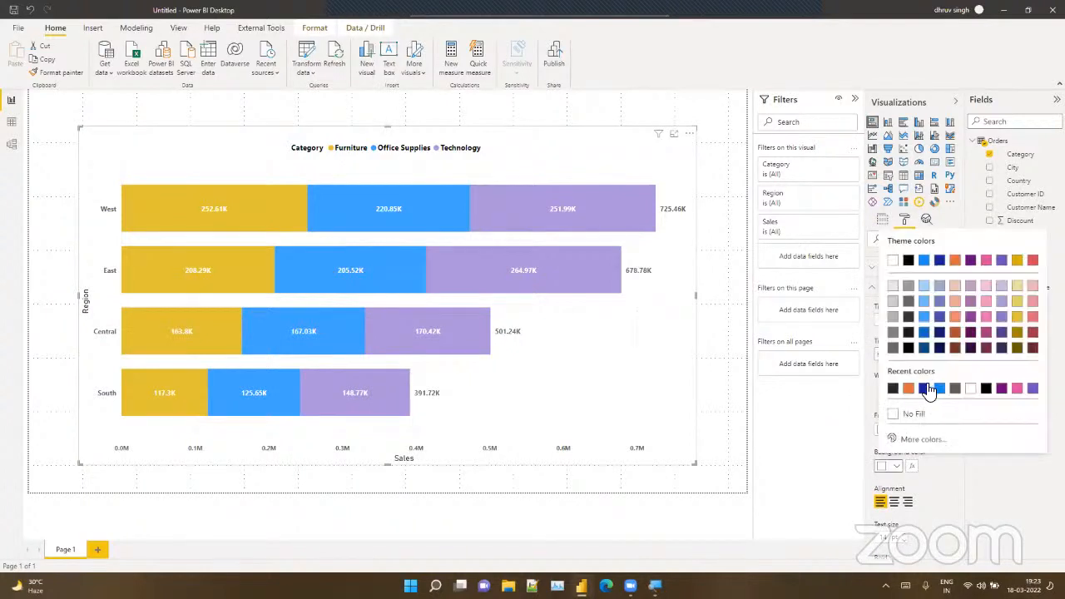
pyautogui.click(937, 387)
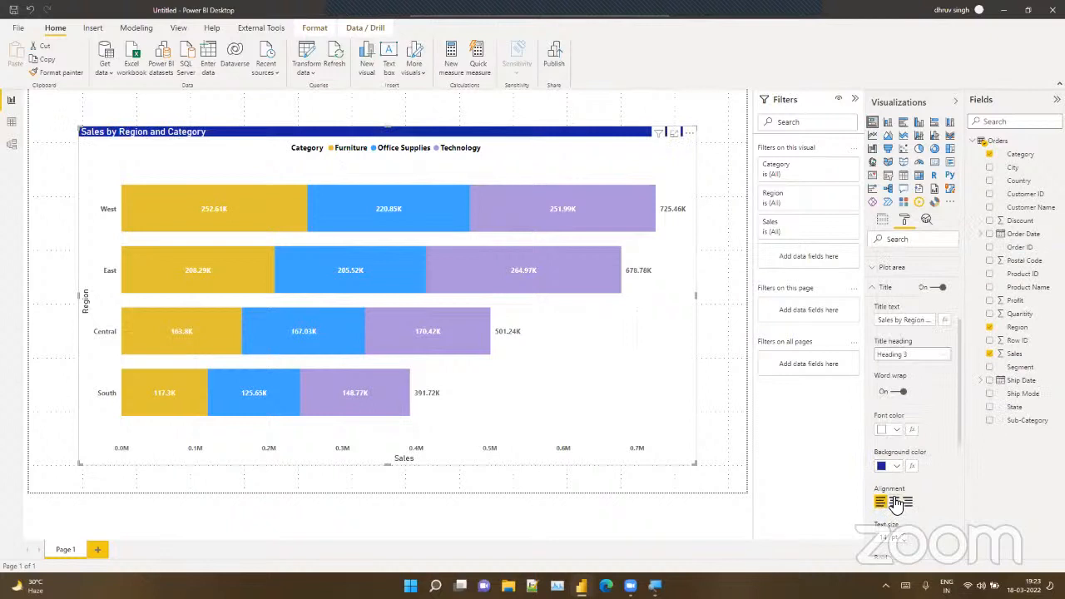
# Step: Center the chart title and increase its text size to 21 pt
pyautogui.click(894, 501)
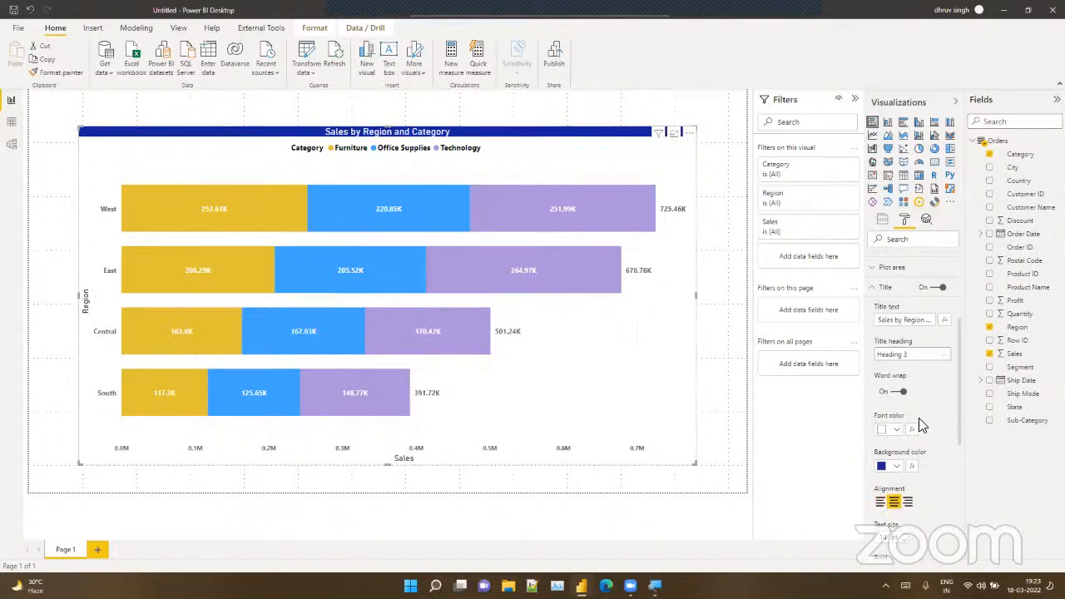
pyautogui.scroll(1, 915, 412)
pyautogui.scroll(-2, 907, 409)
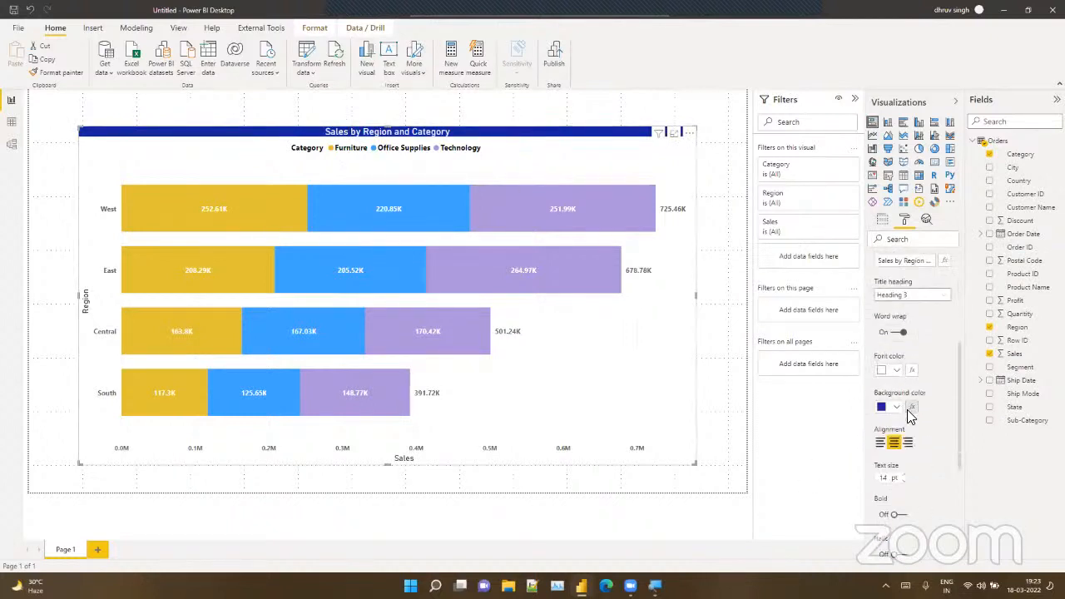
pyautogui.scroll(-1, 907, 410)
pyautogui.click(906, 460)
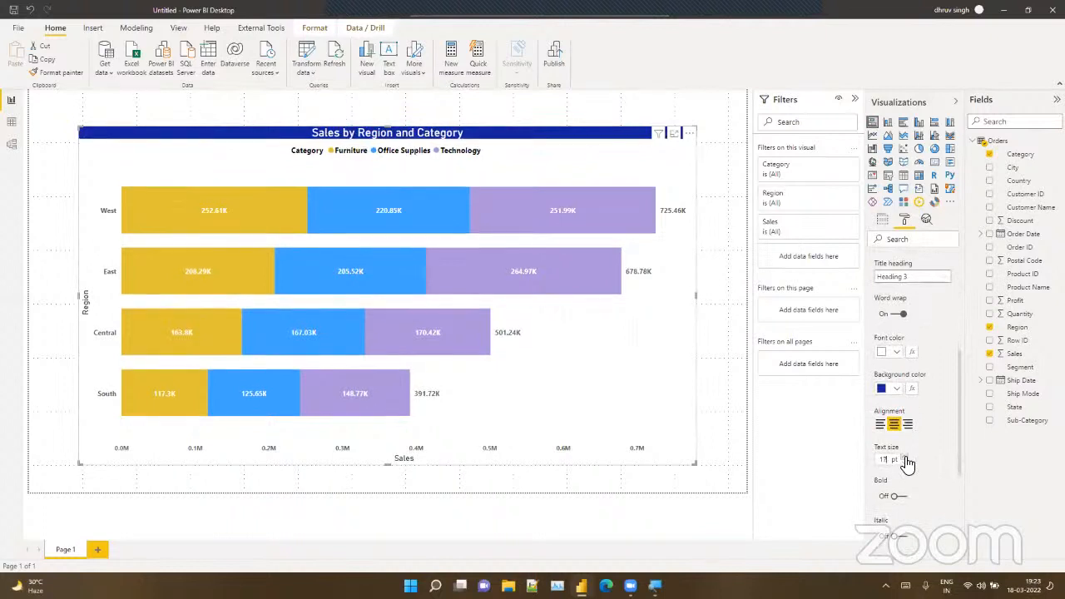
pyautogui.click(905, 460)
pyautogui.click(906, 460)
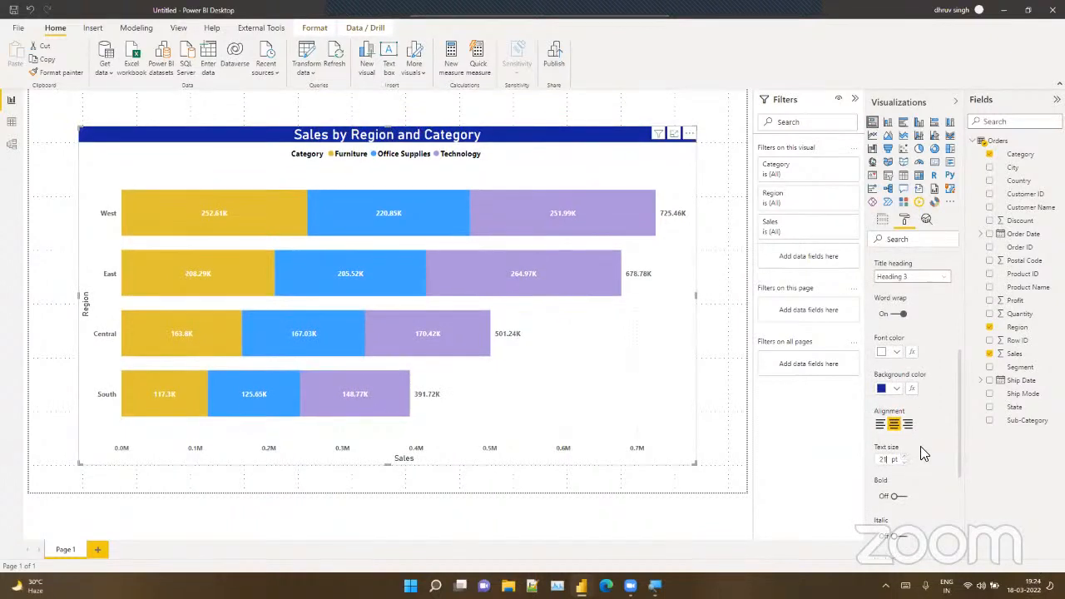
pyautogui.scroll(5, 915, 449)
pyautogui.click(878, 449)
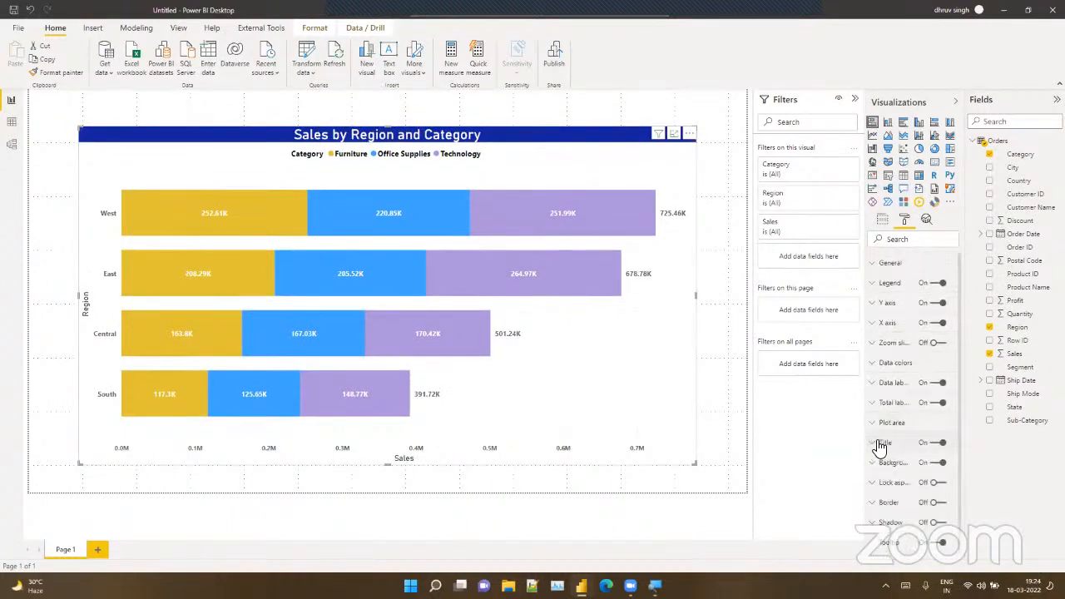
# Step: Turn on the chart's shadow and border, and shrink the chart to about half the page width
pyautogui.click(934, 515)
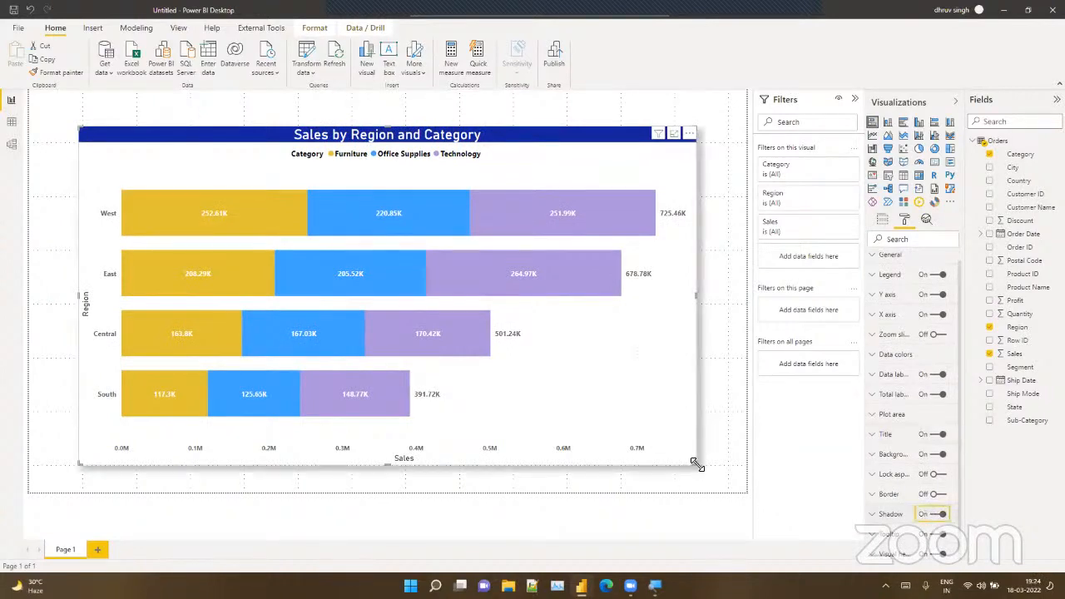
pyautogui.moveTo(697, 466); pyautogui.dragTo(585, 332)
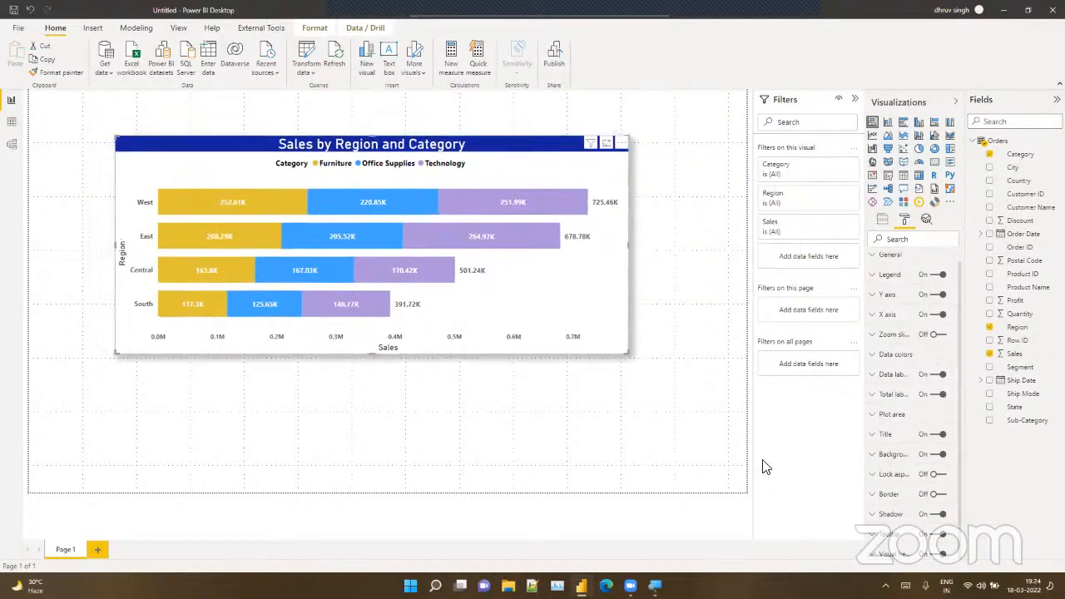
pyautogui.click(935, 494)
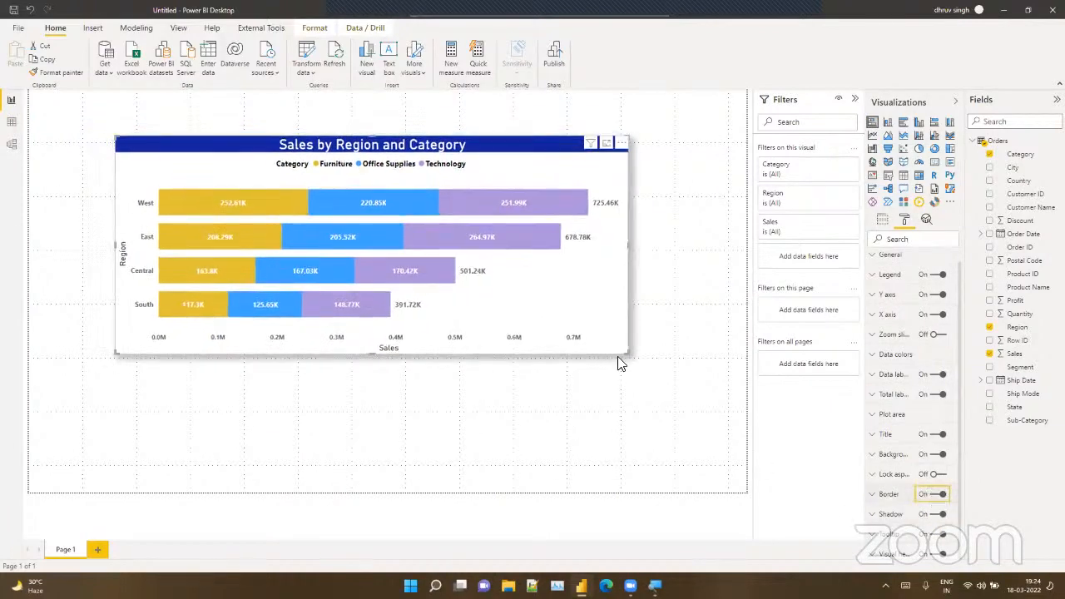
pyautogui.moveTo(624, 354); pyautogui.dragTo(519, 343)
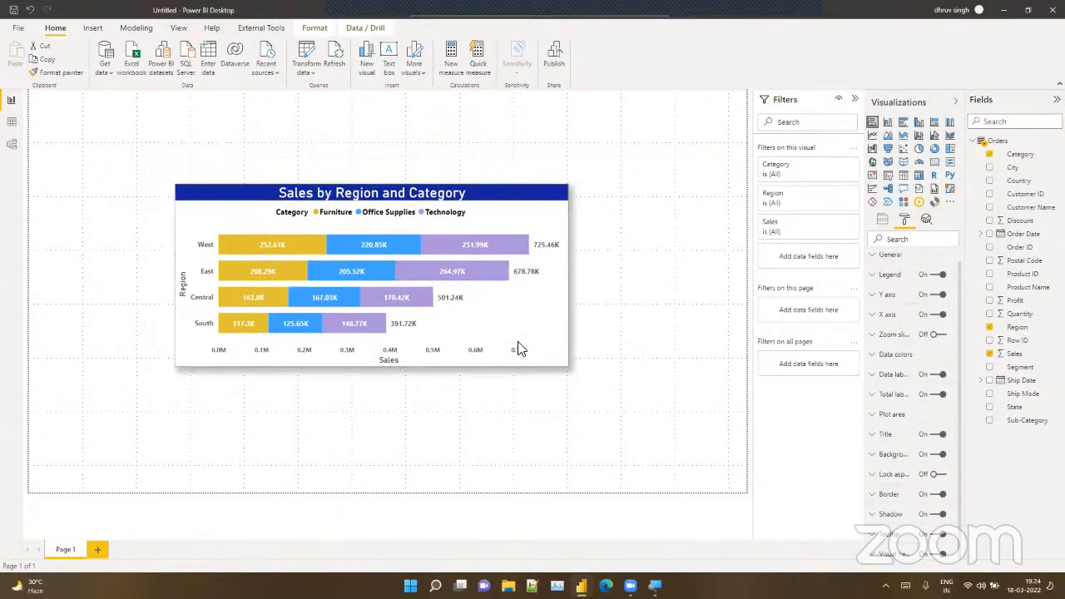
pyautogui.click(578, 440)
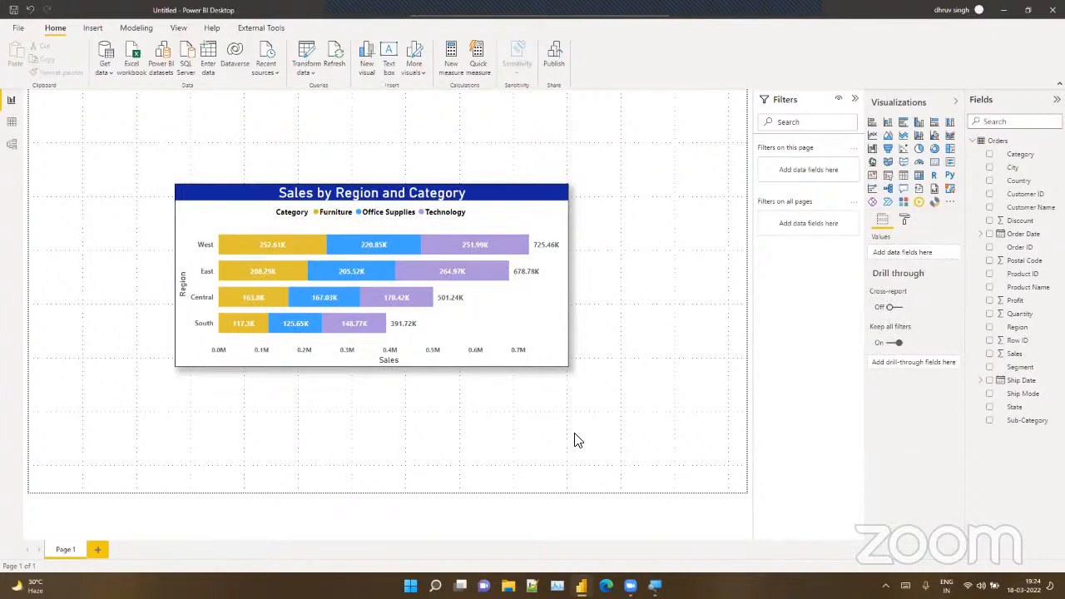
pyautogui.click(499, 354)
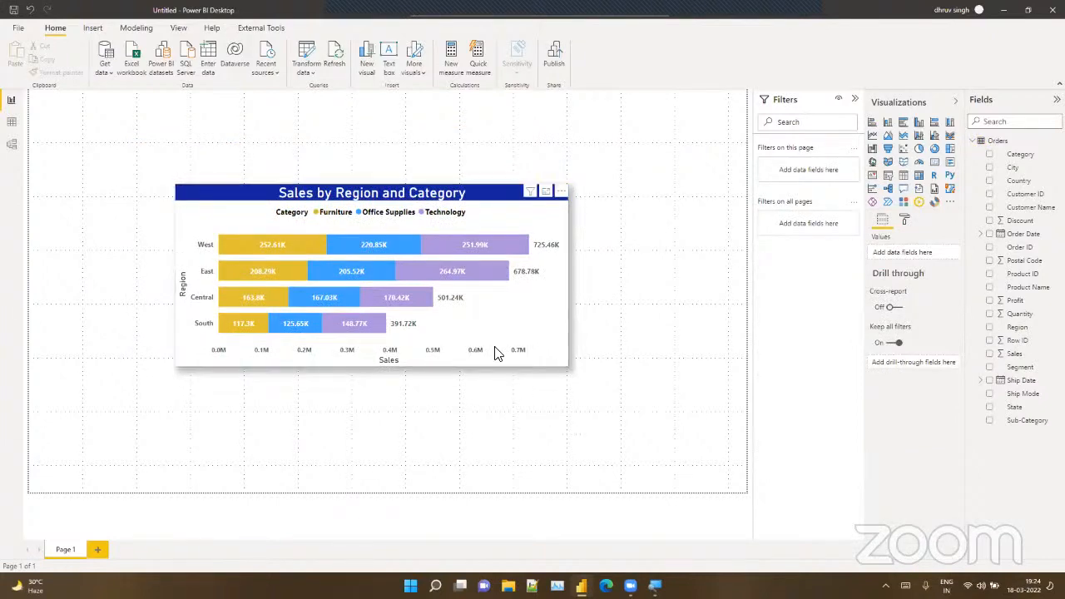
pyautogui.click(905, 219)
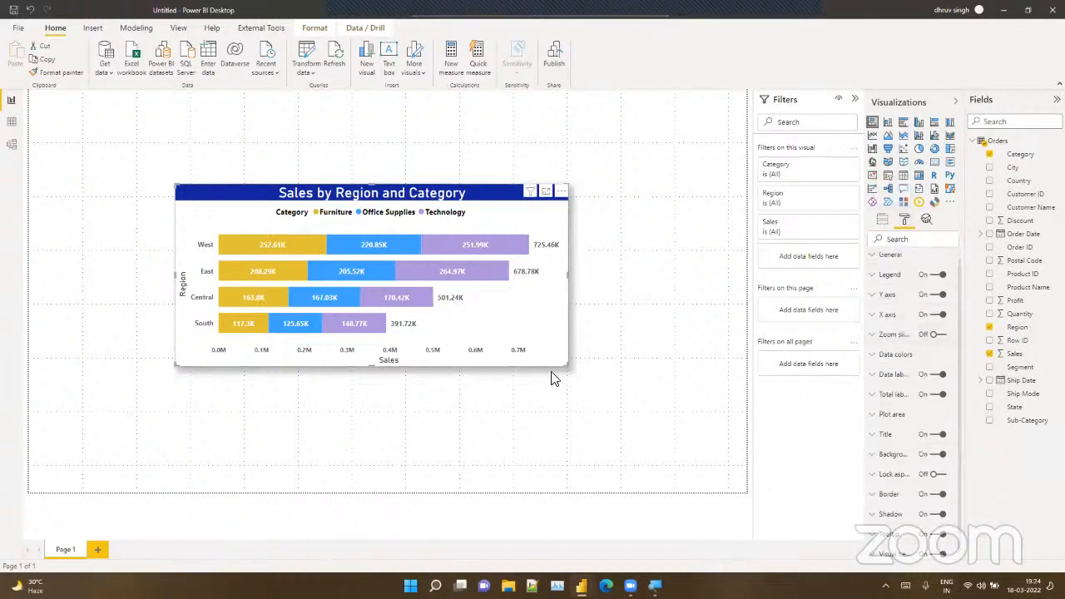
pyautogui.click(563, 394)
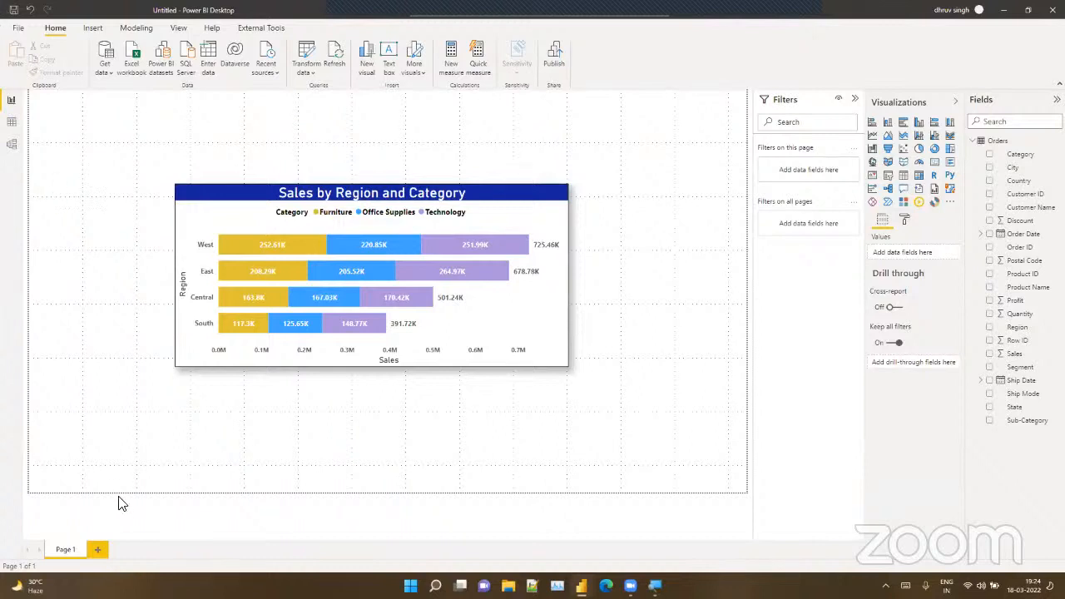
# Step: Add a new report page and place an enlarged stacked bar chart in its upper-left corner, about half the page wide
pyautogui.click(95, 550)
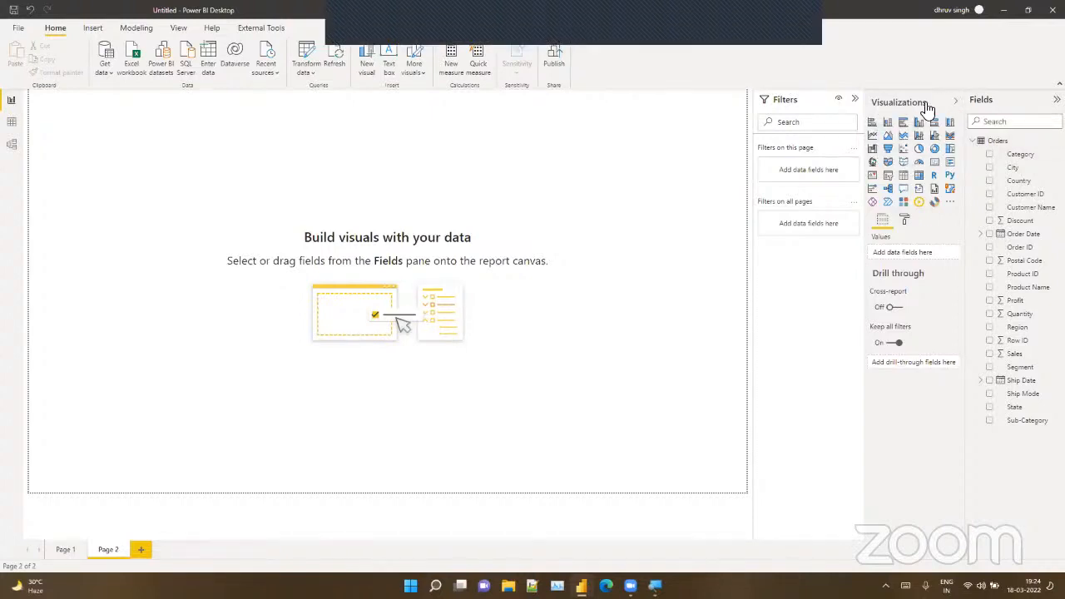
pyautogui.click(872, 122)
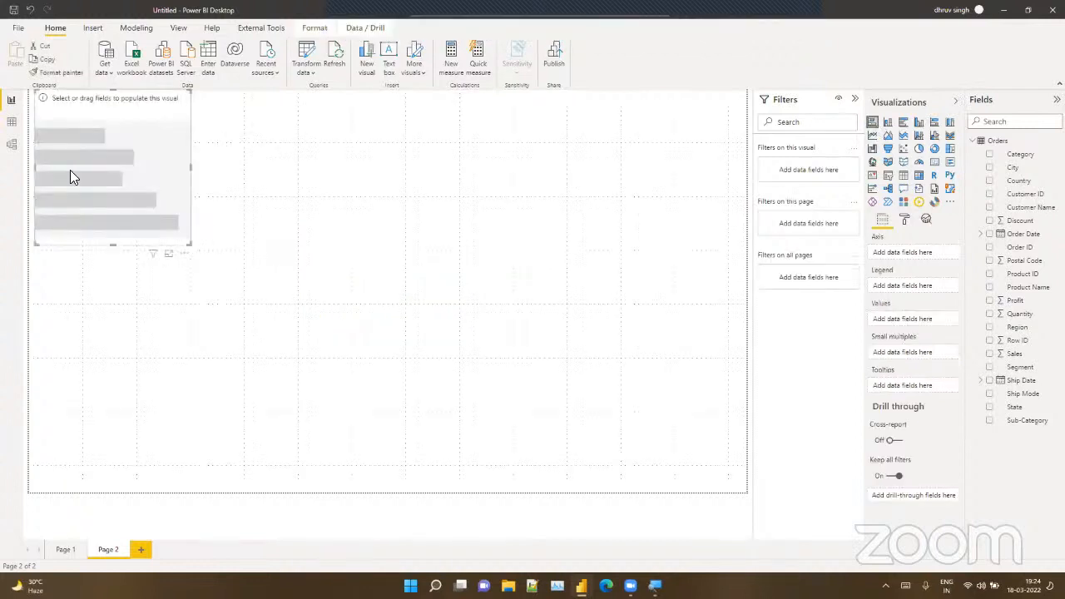
pyautogui.moveTo(69, 171); pyautogui.dragTo(64, 170)
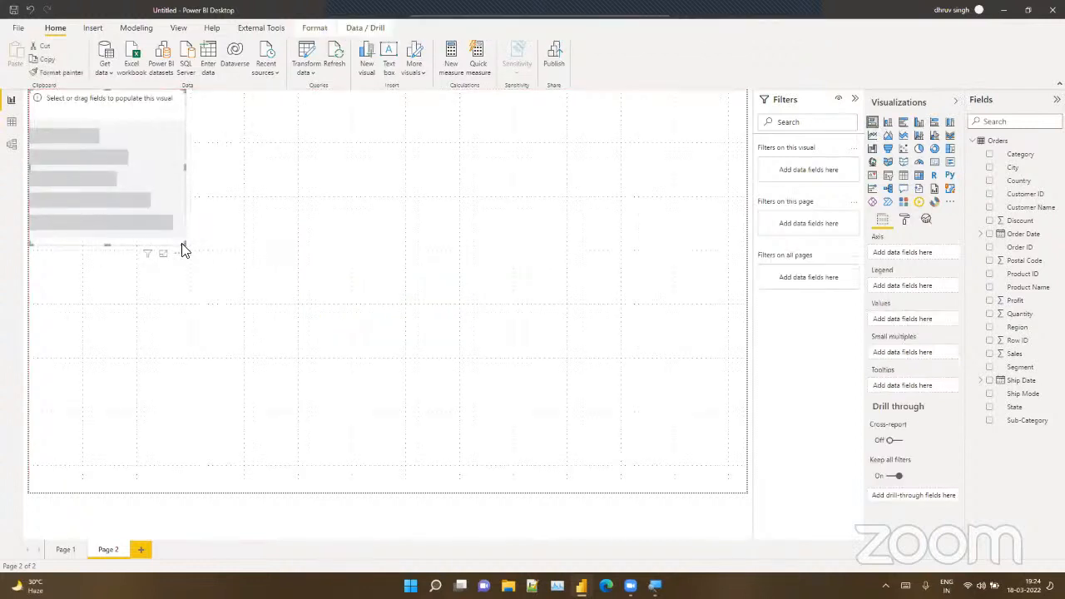
pyautogui.moveTo(185, 249); pyautogui.dragTo(402, 305)
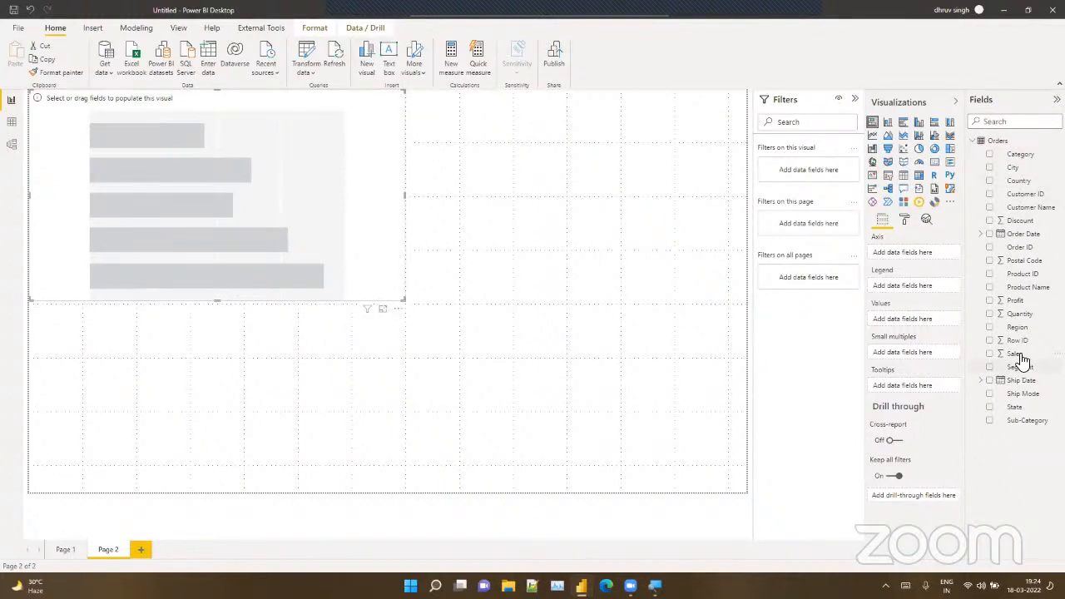
# Step: Fill the new chart with Sales as values, Region as the axis and Category as the legend
pyautogui.moveTo(1019, 355); pyautogui.dragTo(929, 319)
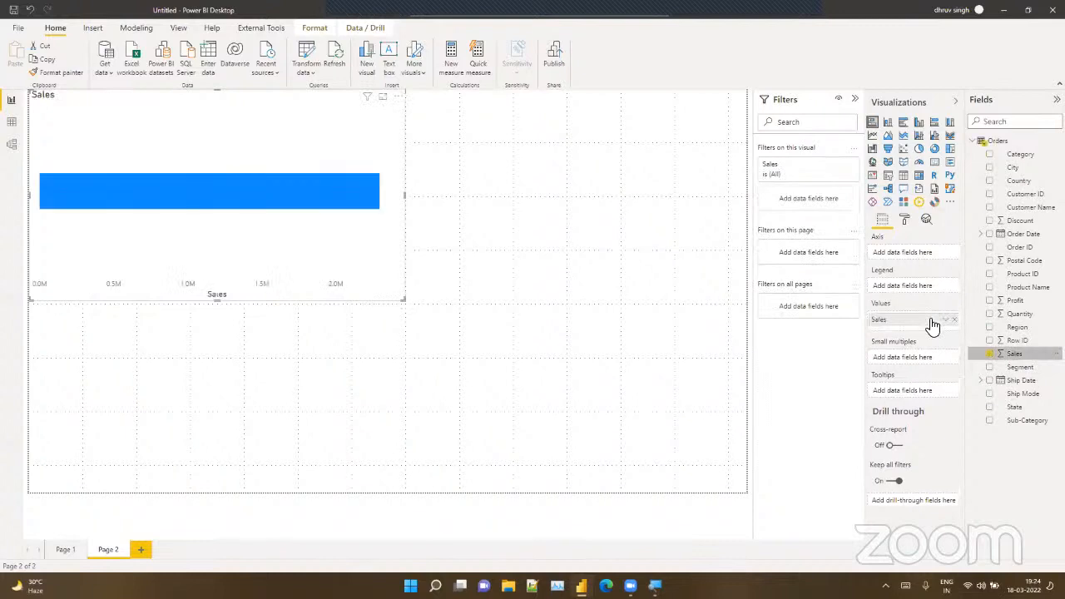
pyautogui.moveTo(1035, 328); pyautogui.dragTo(940, 252)
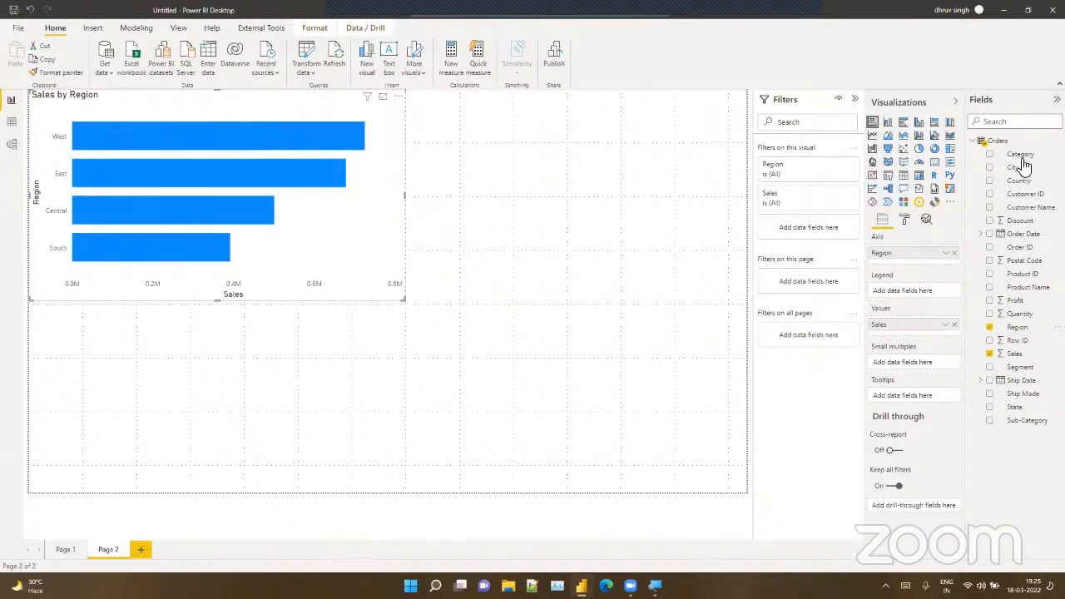
pyautogui.moveTo(1022, 159); pyautogui.dragTo(932, 293)
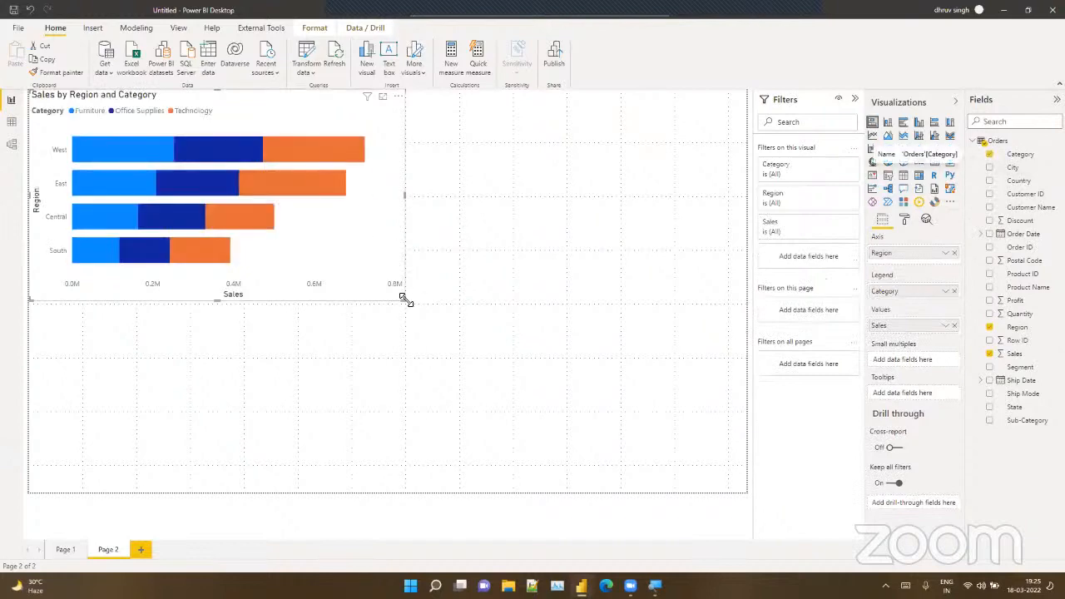
pyautogui.click(449, 313)
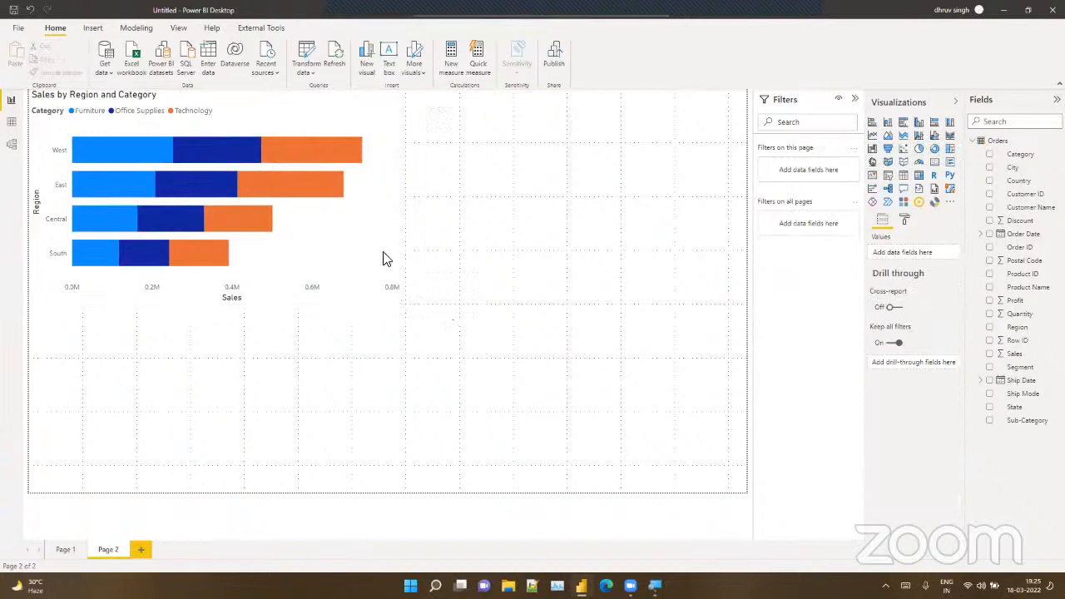
pyautogui.click(359, 262)
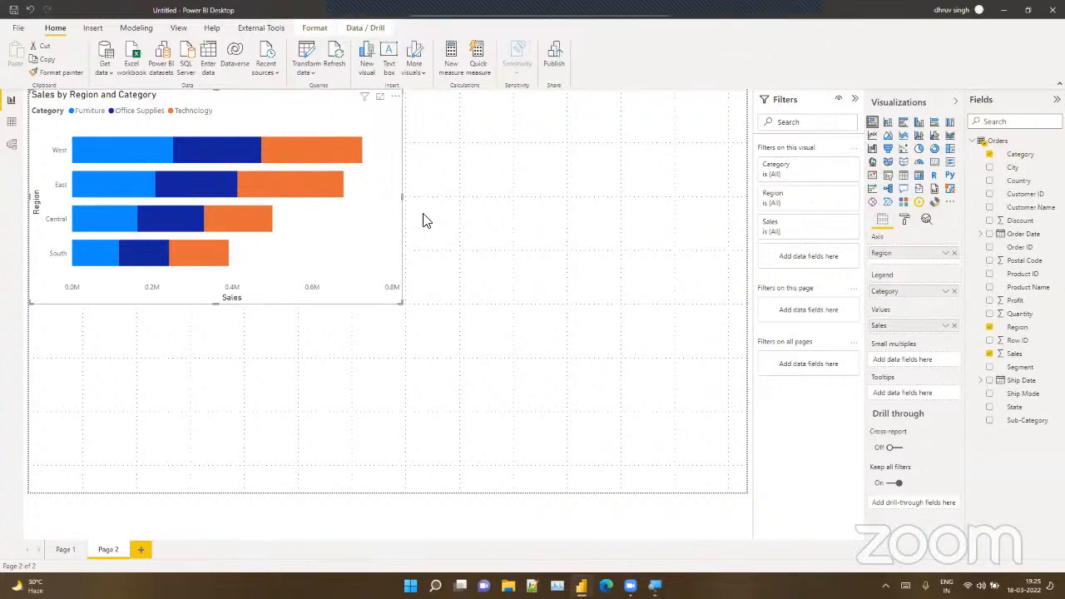
pyautogui.click(454, 271)
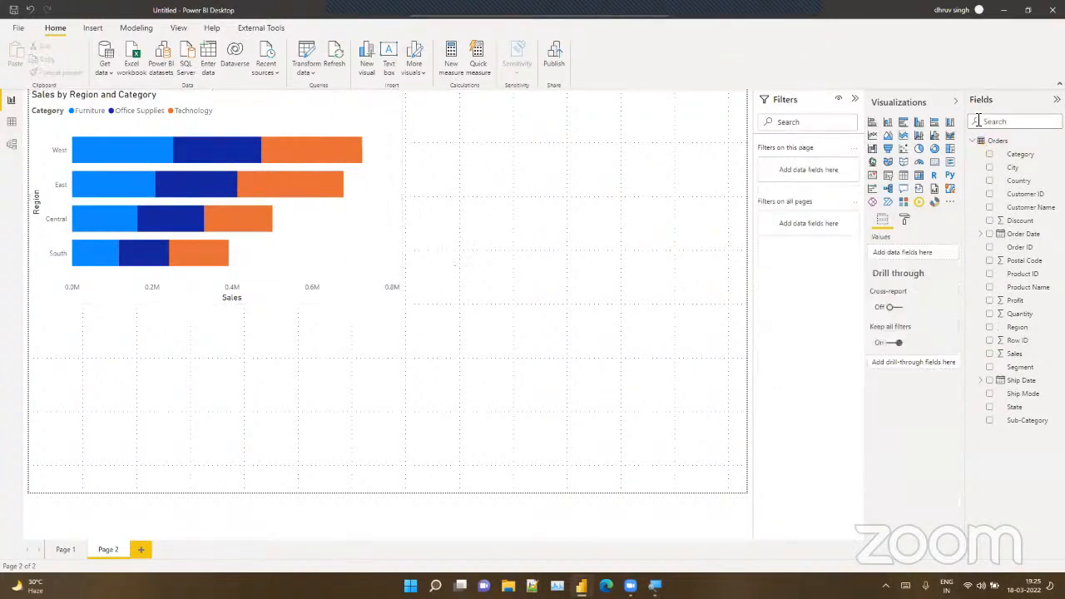
# Step: Add a second stacked bar chart beside the first, filling the page's upper-right area, with Region as the axis and Sales as values
pyautogui.click(872, 122)
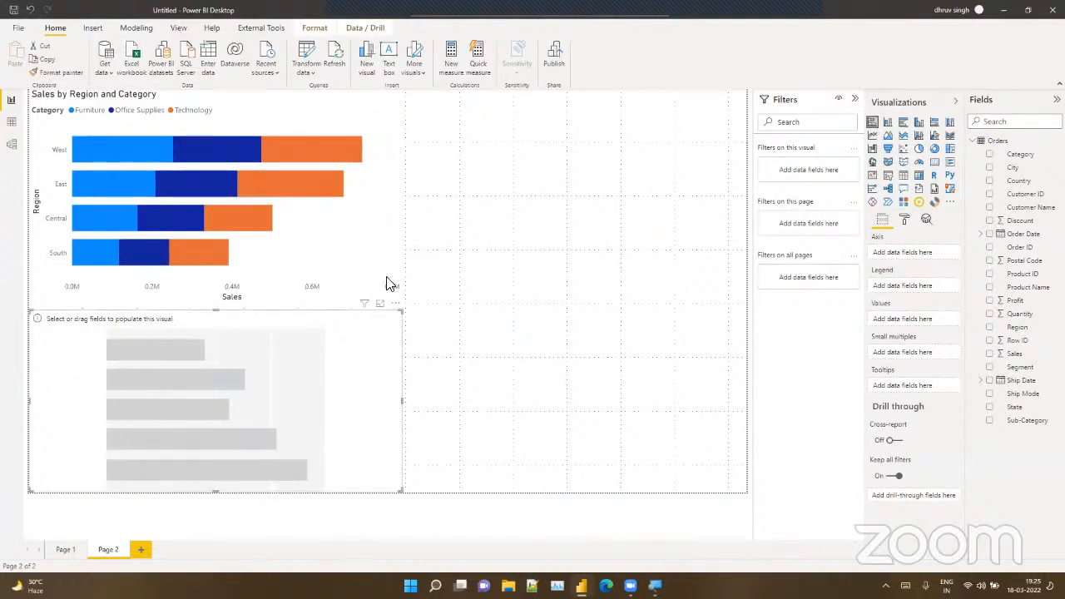
pyautogui.moveTo(321, 342); pyautogui.dragTo(663, 122)
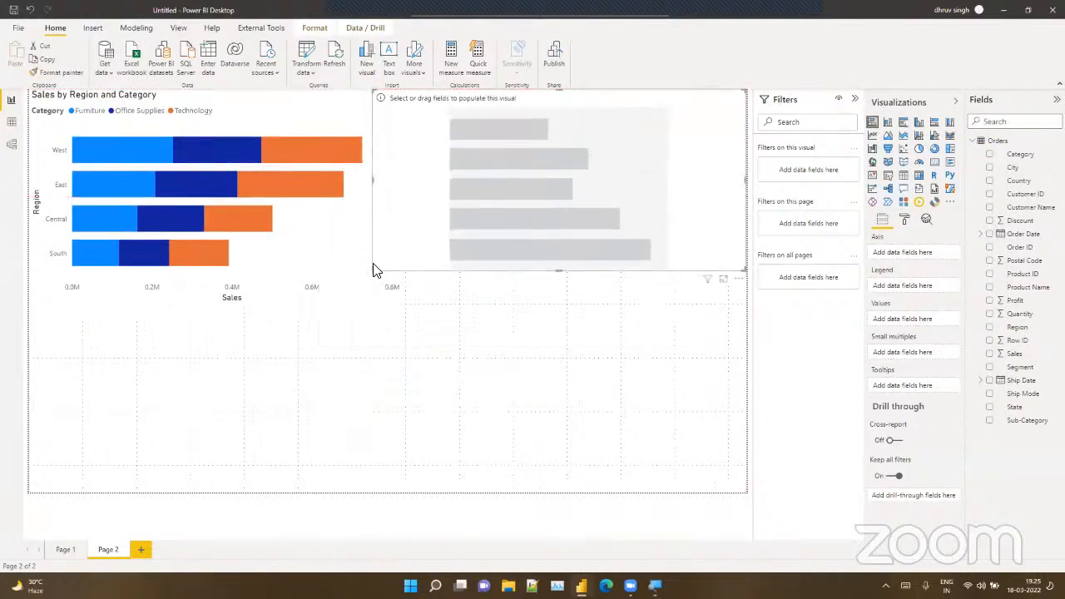
pyautogui.moveTo(374, 272); pyautogui.dragTo(407, 311)
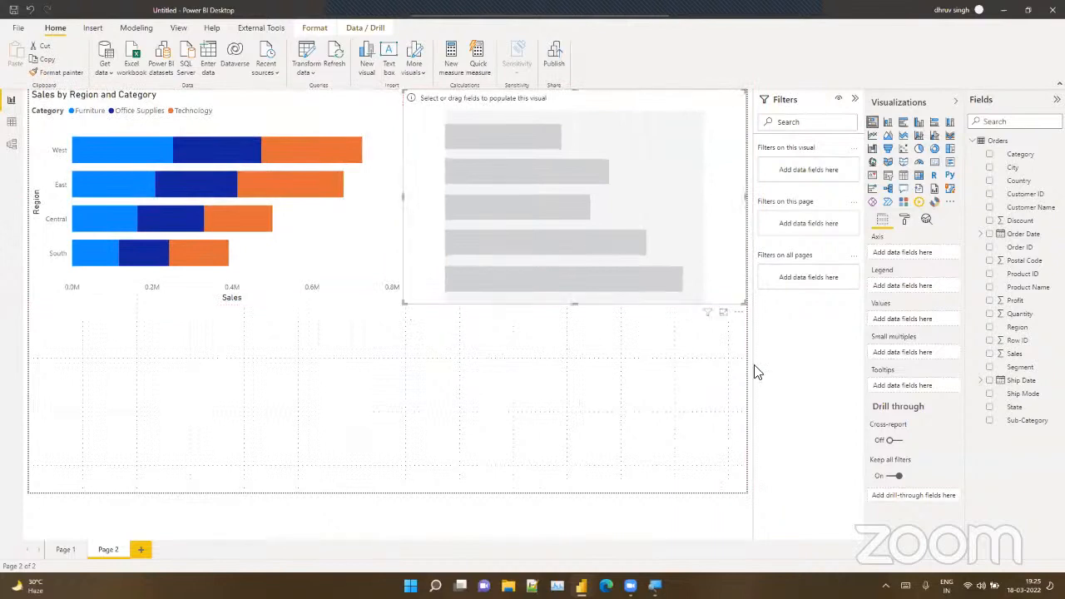
pyautogui.moveTo(1030, 332); pyautogui.dragTo(933, 255)
pyautogui.moveTo(1013, 355); pyautogui.dragTo(915, 324)
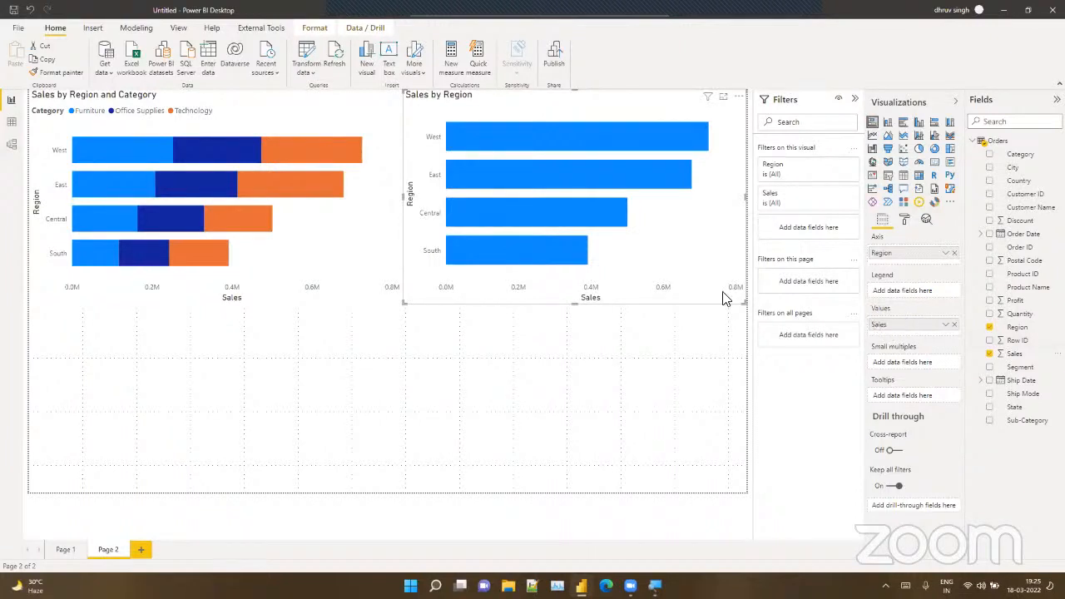
# Step: Try Quantity as a second value in the Sales by Region bar chart and remove it again
pyautogui.moveTo(607, 214)
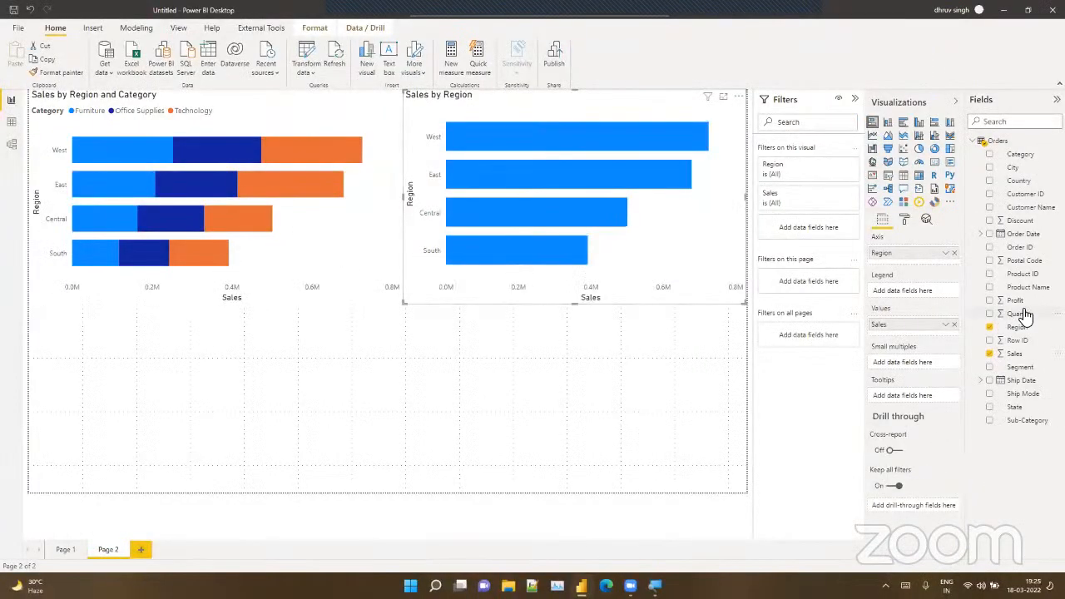
pyautogui.moveTo(977, 201); pyautogui.dragTo(860, 200)
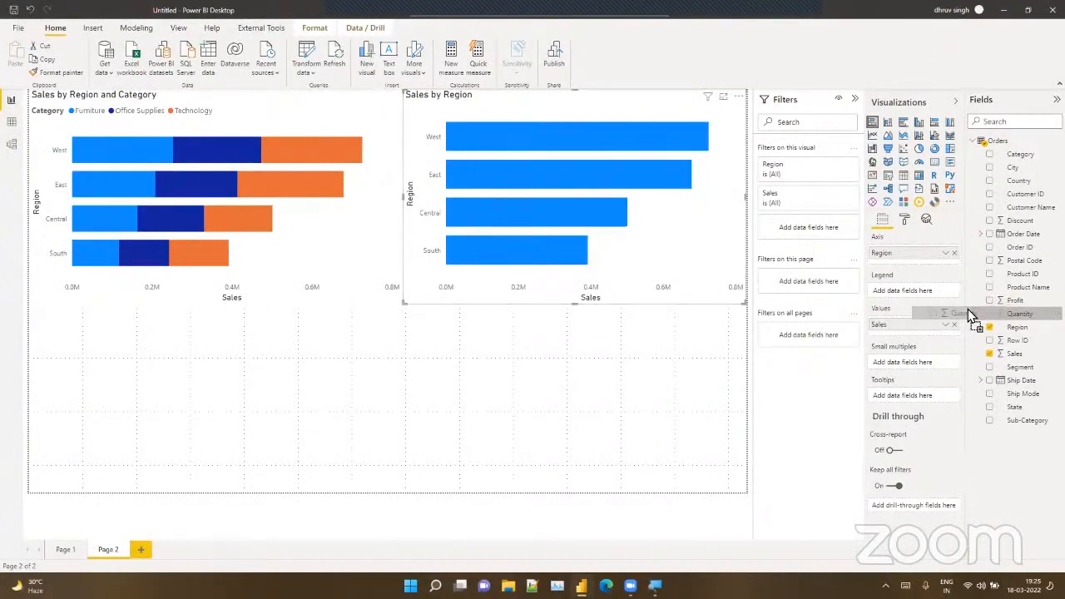
pyautogui.moveTo(967, 308); pyautogui.dragTo(923, 335)
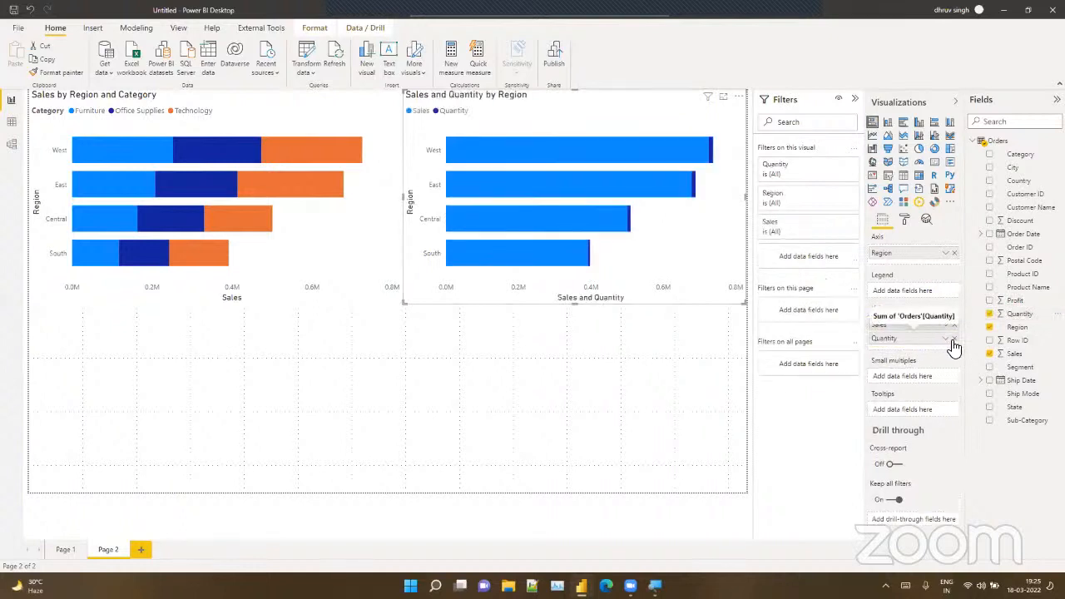
pyautogui.click(954, 338)
# Step: Add Profit as a second value alongside Sales in the upper-right bar chart
pyautogui.moveTo(1004, 306); pyautogui.dragTo(893, 332)
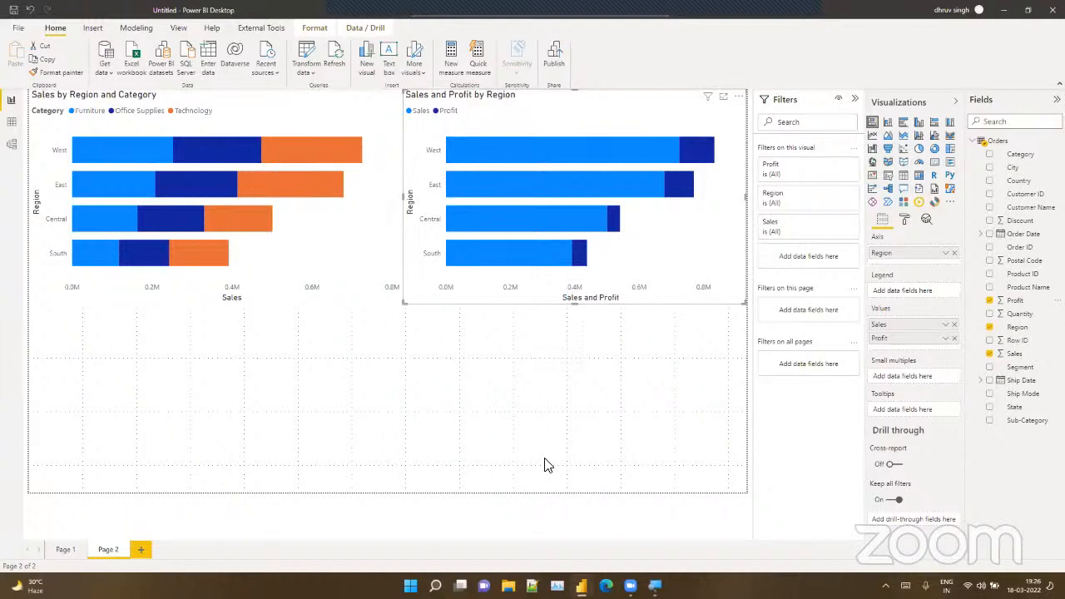
pyautogui.click(175, 302)
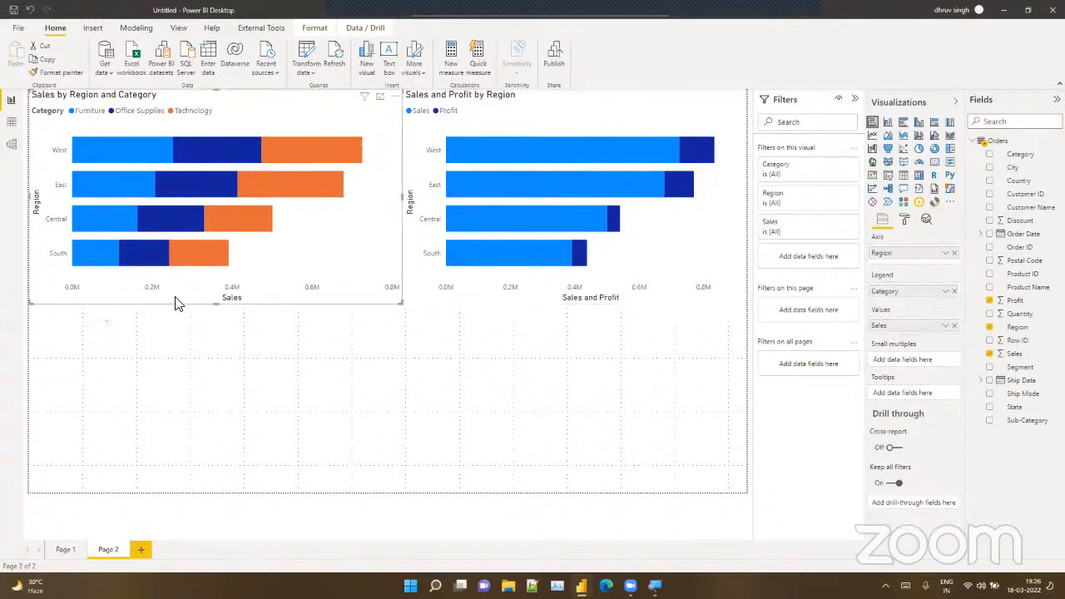
pyautogui.click(493, 291)
# Step: Add a stacked column chart in the page's lower-left area with Region as the axis, Category as the legend and Sales as values
pyautogui.click(453, 413)
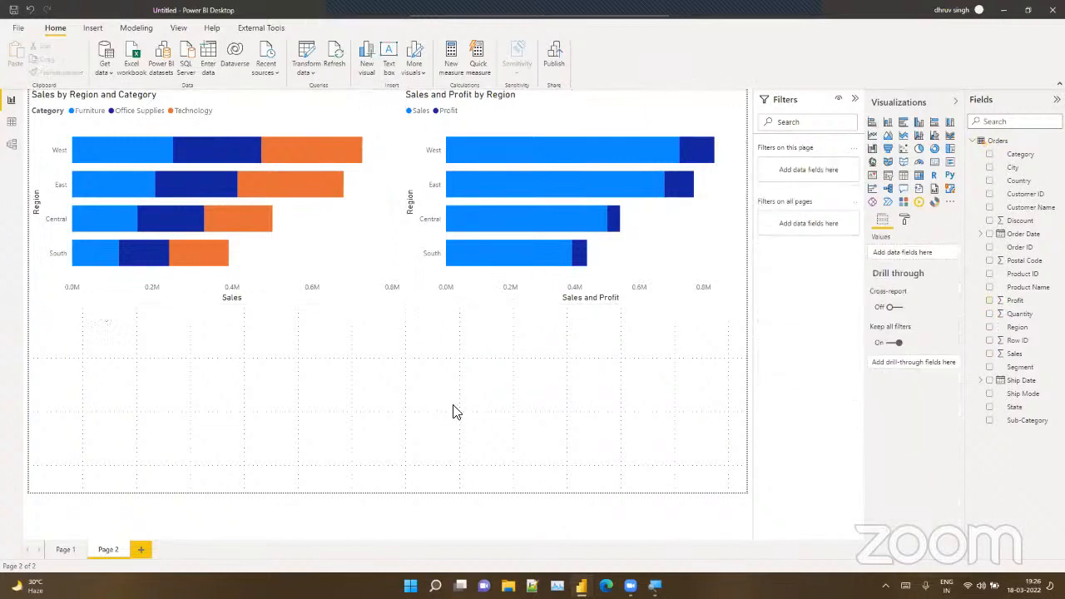
pyautogui.click(895, 124)
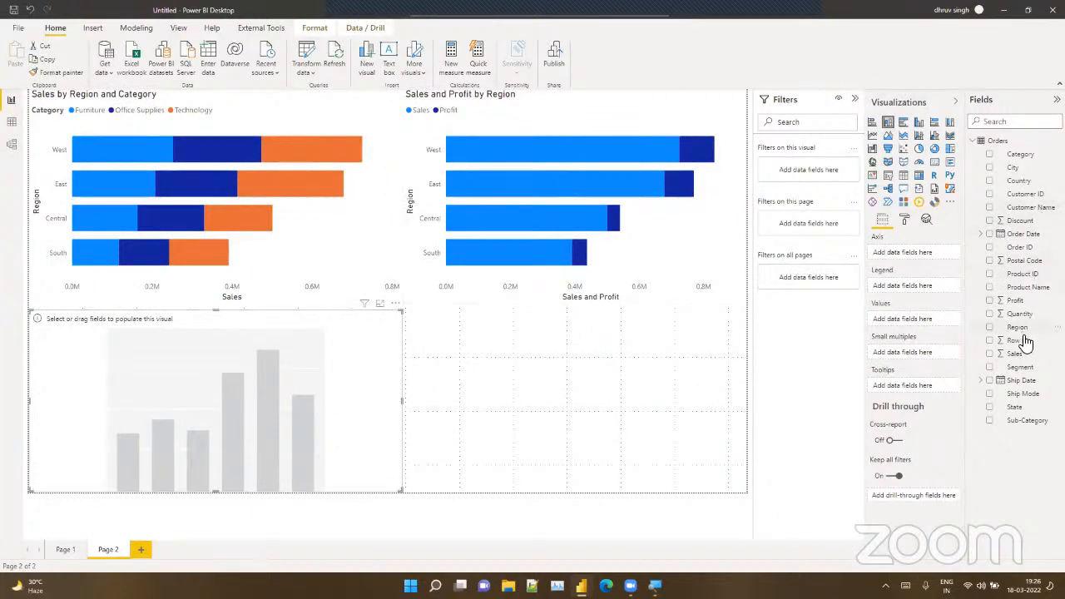
pyautogui.moveTo(1018, 328); pyautogui.dragTo(913, 254)
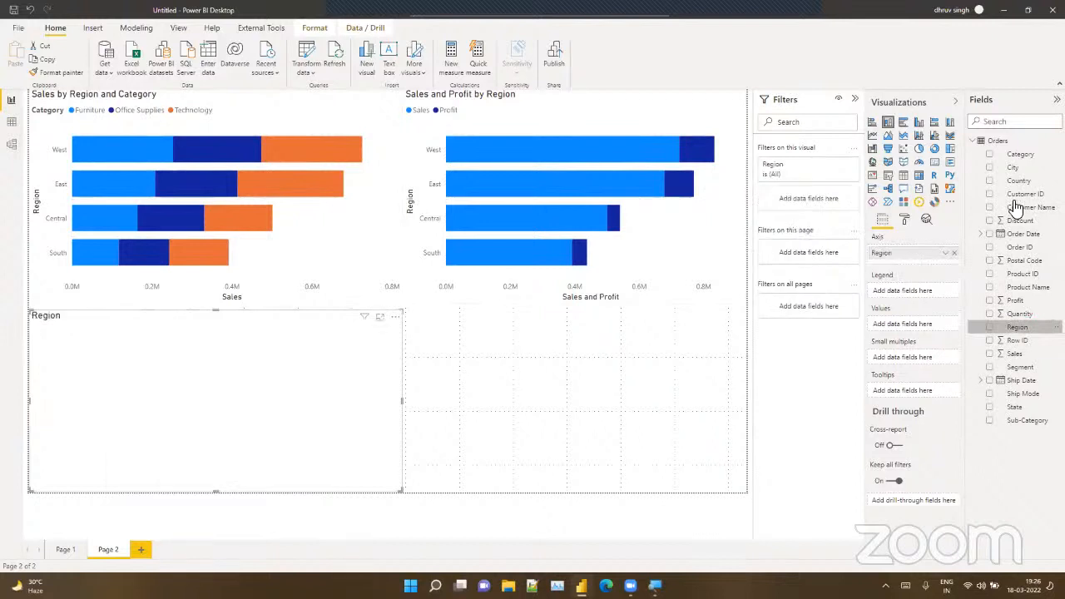
pyautogui.moveTo(1019, 154); pyautogui.dragTo(926, 289)
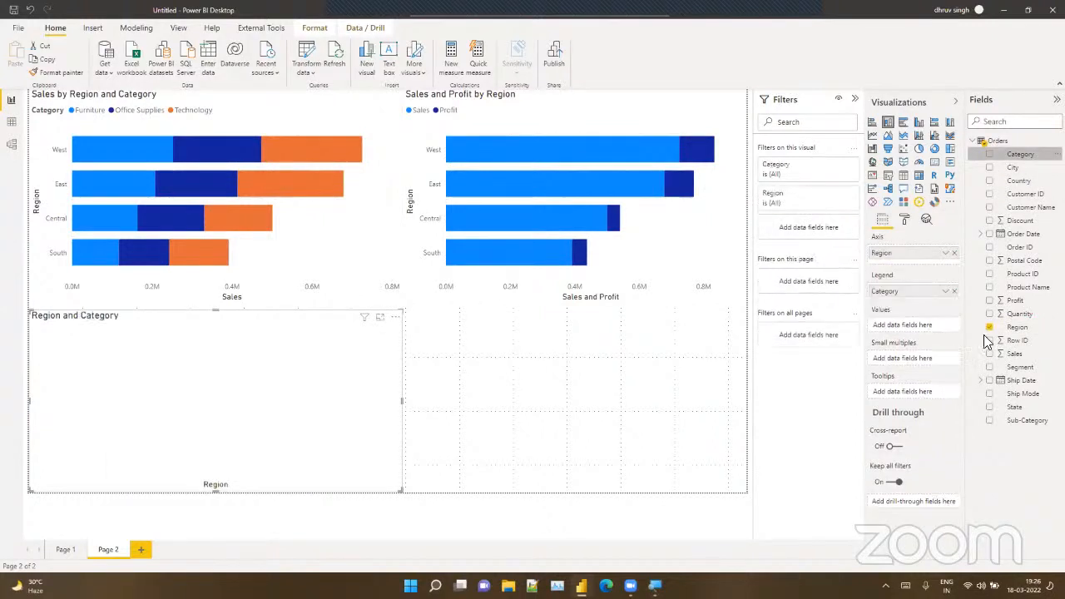
pyautogui.moveTo(1016, 353); pyautogui.dragTo(917, 323)
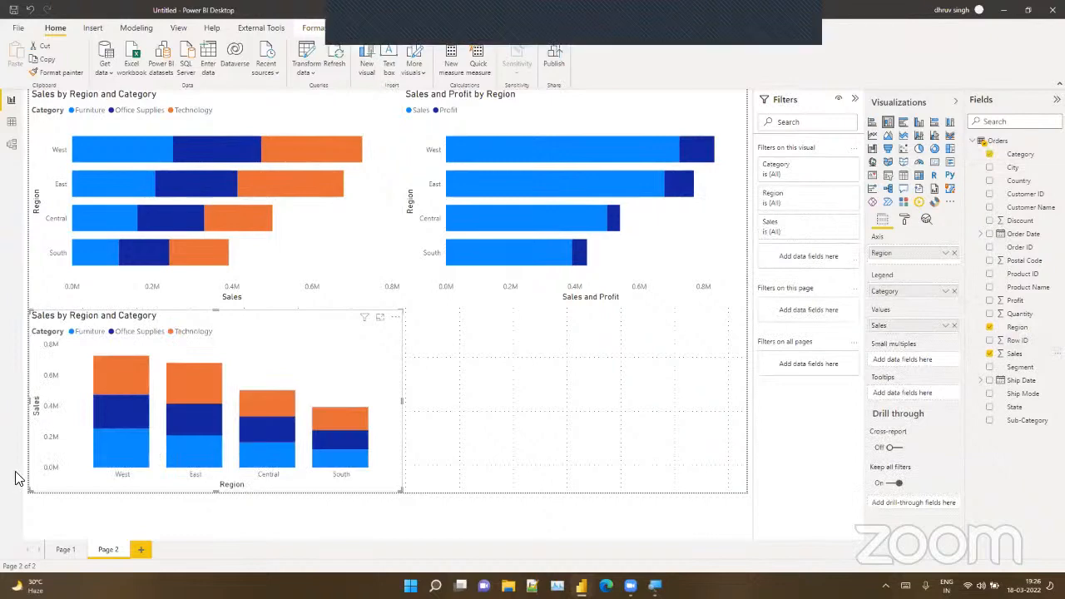
pyautogui.click(41, 290)
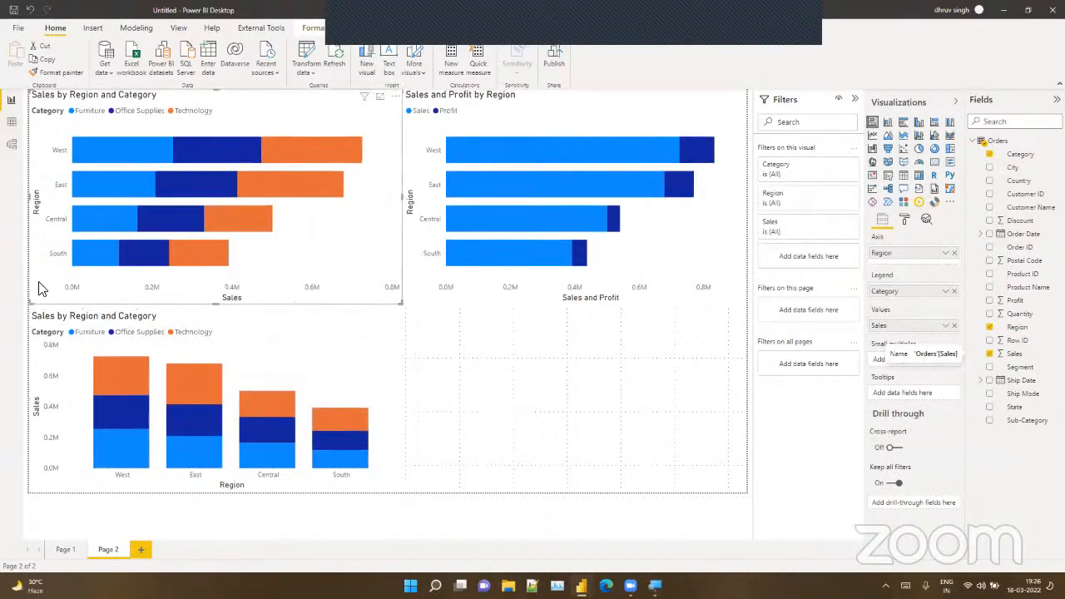
pyautogui.click(45, 393)
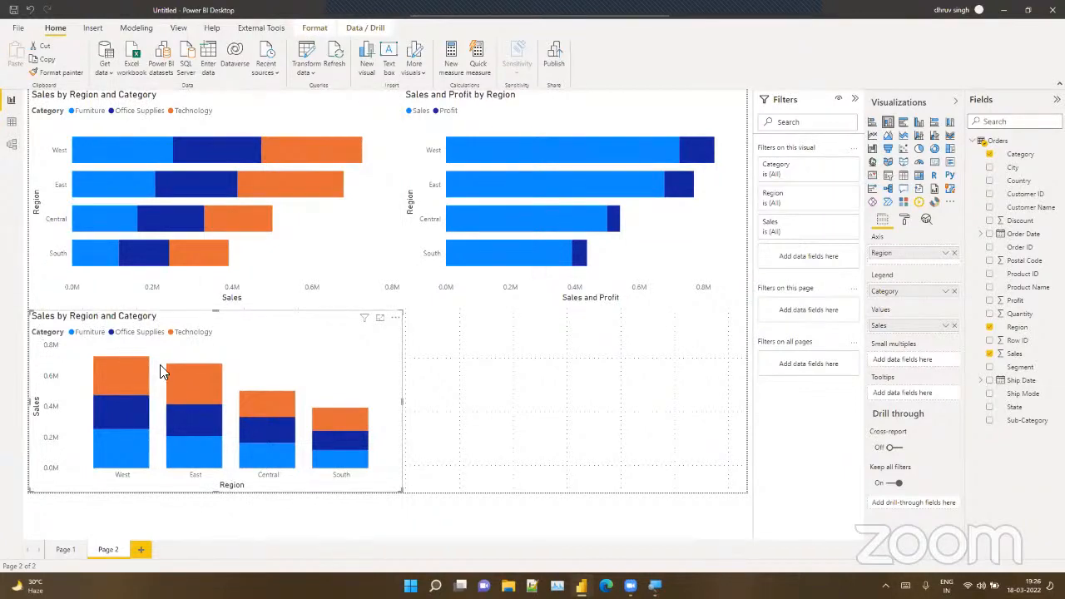
# Step: Add a stacked column chart in the page's lower-right area with Region as the axis and both Sales and Profit as values
pyautogui.click(500, 403)
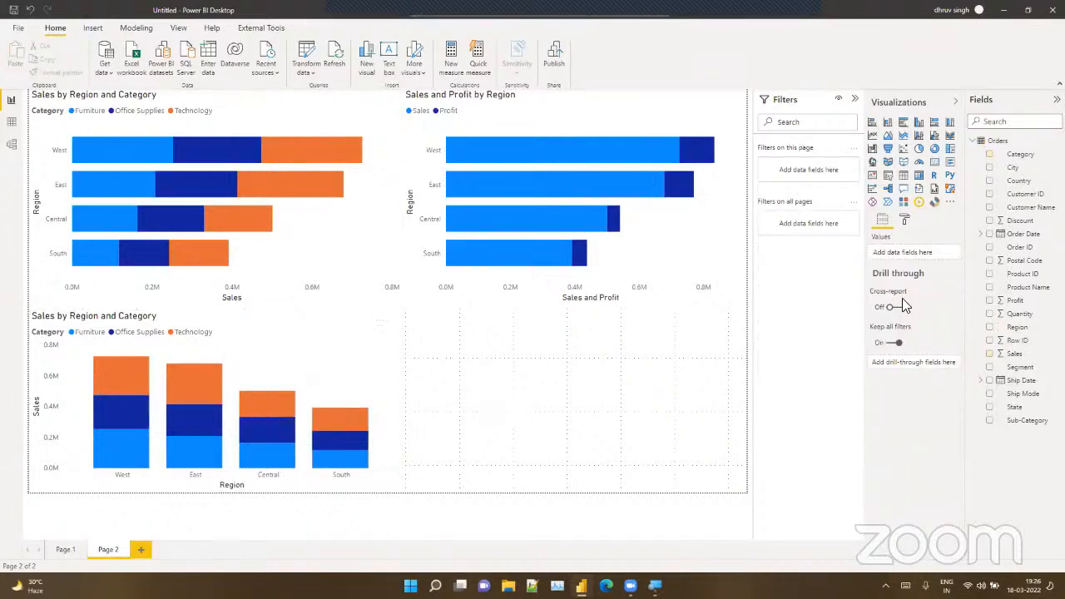
pyautogui.click(887, 123)
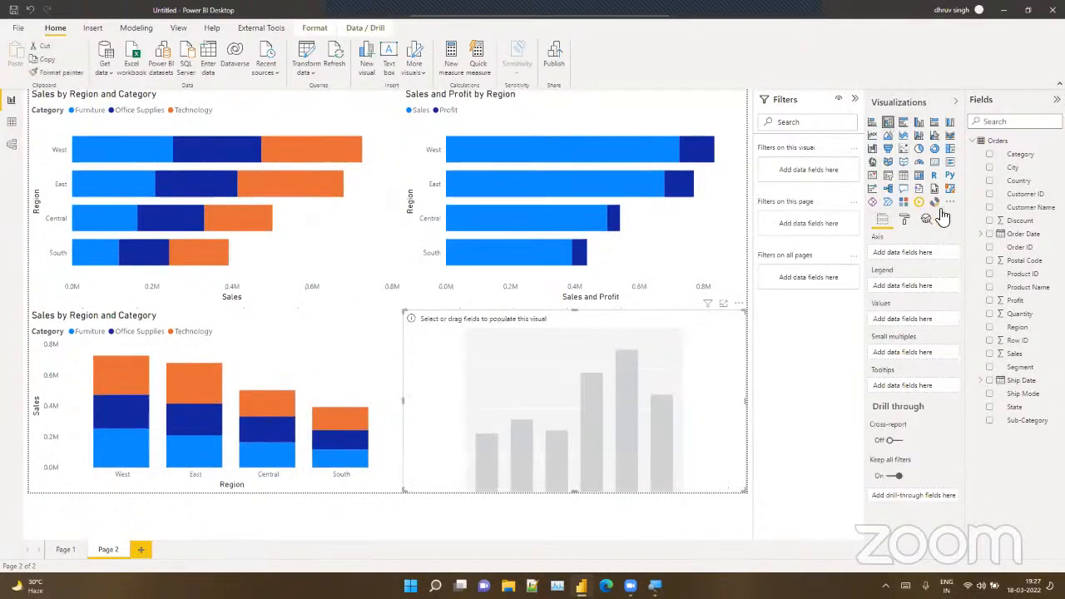
pyautogui.moveTo(1016, 329); pyautogui.dragTo(913, 252)
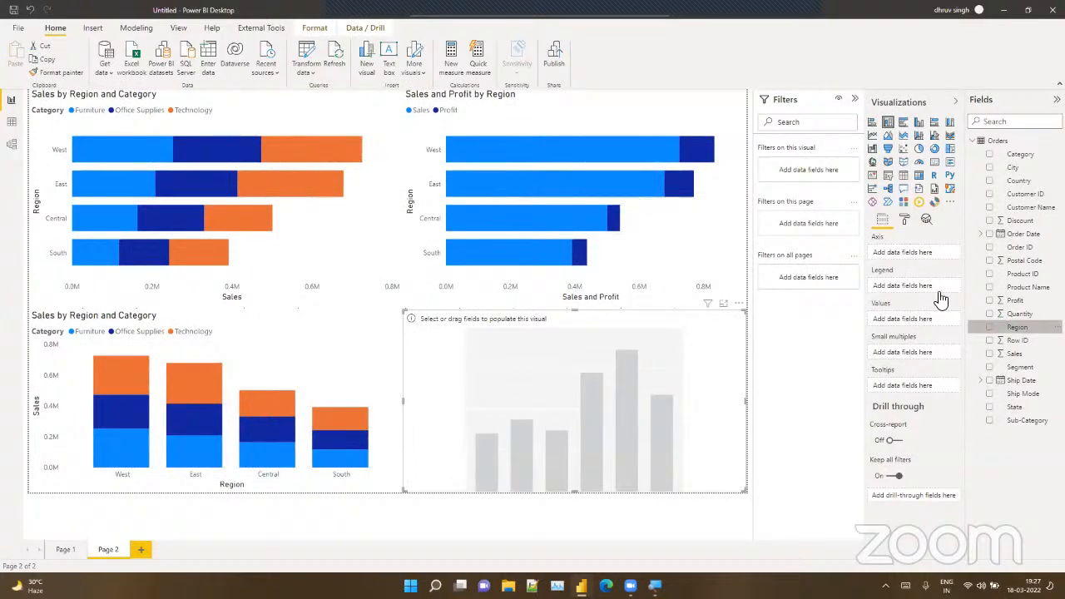
pyautogui.moveTo(1013, 354); pyautogui.dragTo(914, 330)
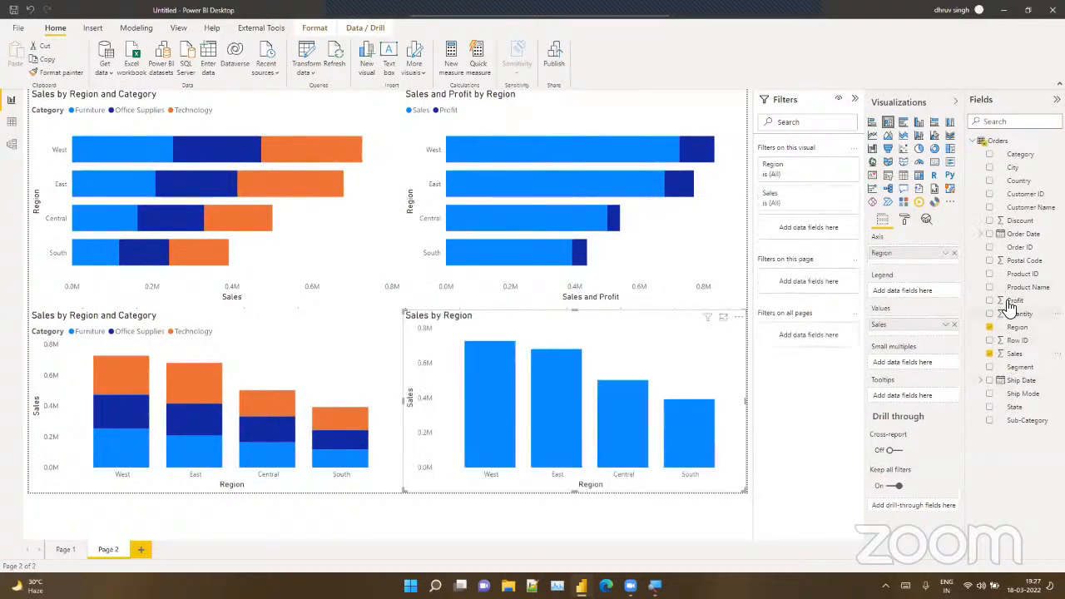
pyautogui.moveTo(1006, 300); pyautogui.dragTo(941, 331)
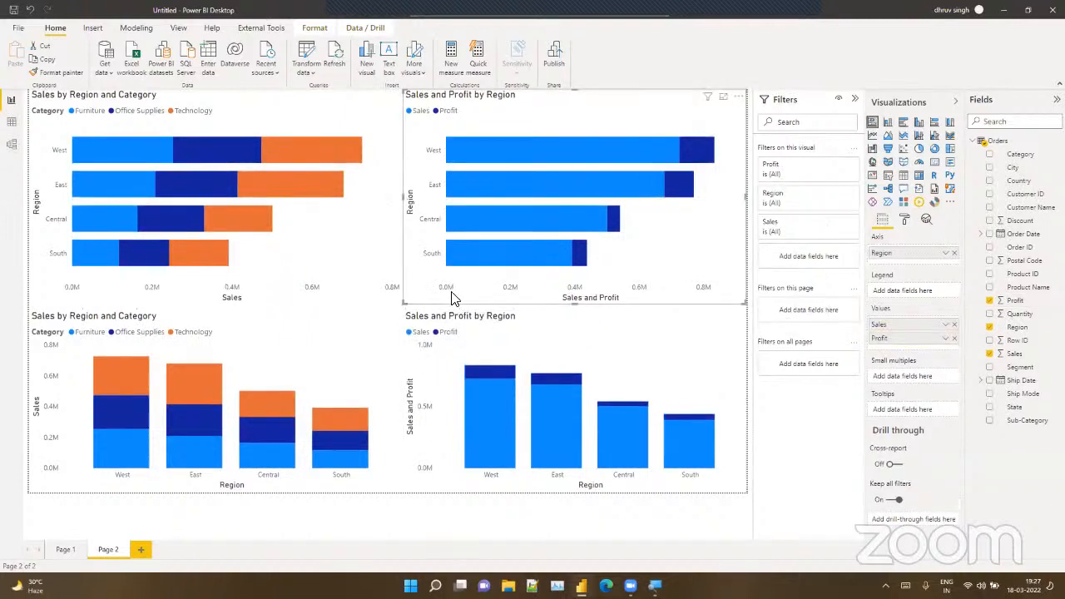
pyautogui.click(448, 336)
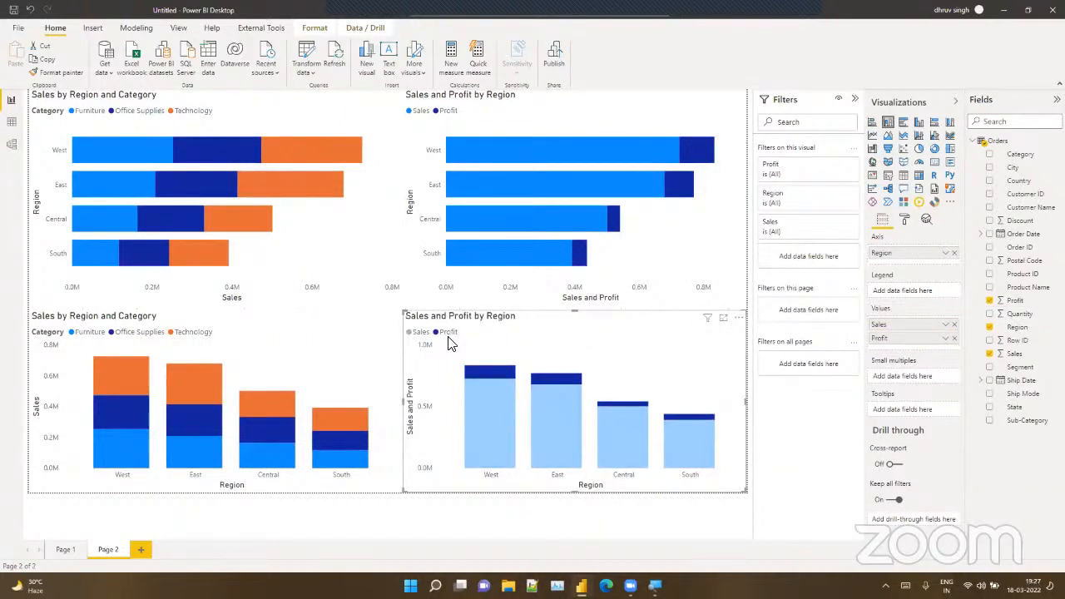
pyautogui.click(448, 338)
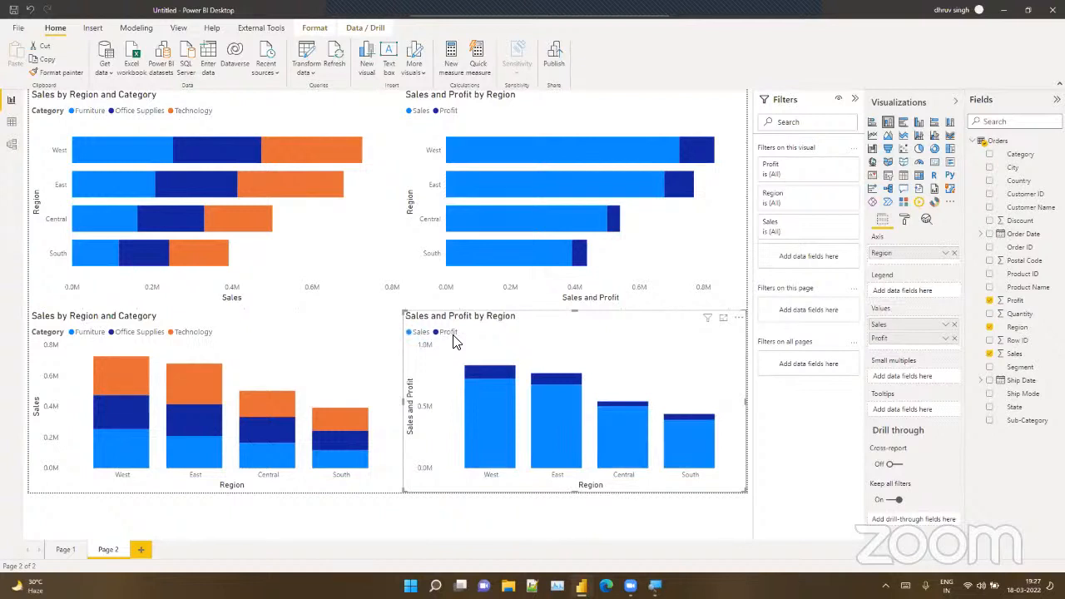
pyautogui.click(398, 302)
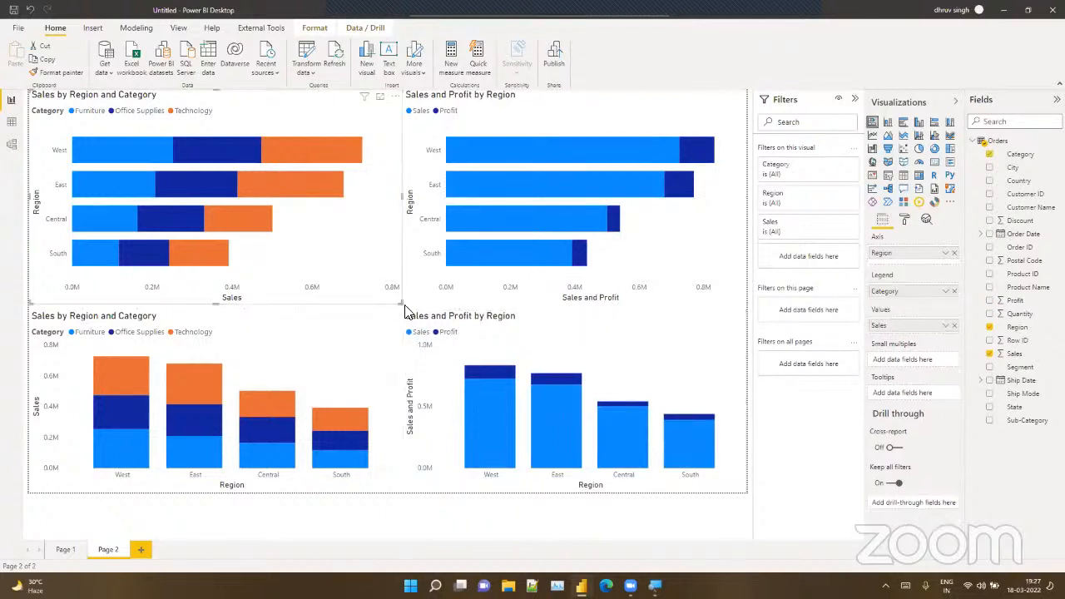
pyautogui.click(405, 310)
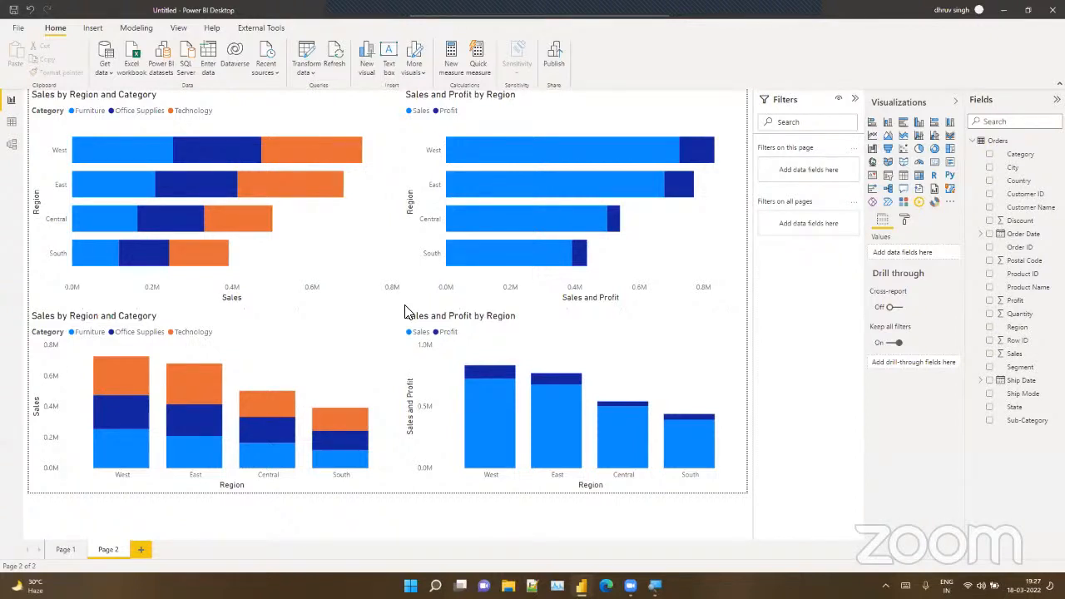
# Step: Add a new report page and place a clustered bar chart in its upper-left corner, enlarged to about half the page width
pyautogui.click(139, 552)
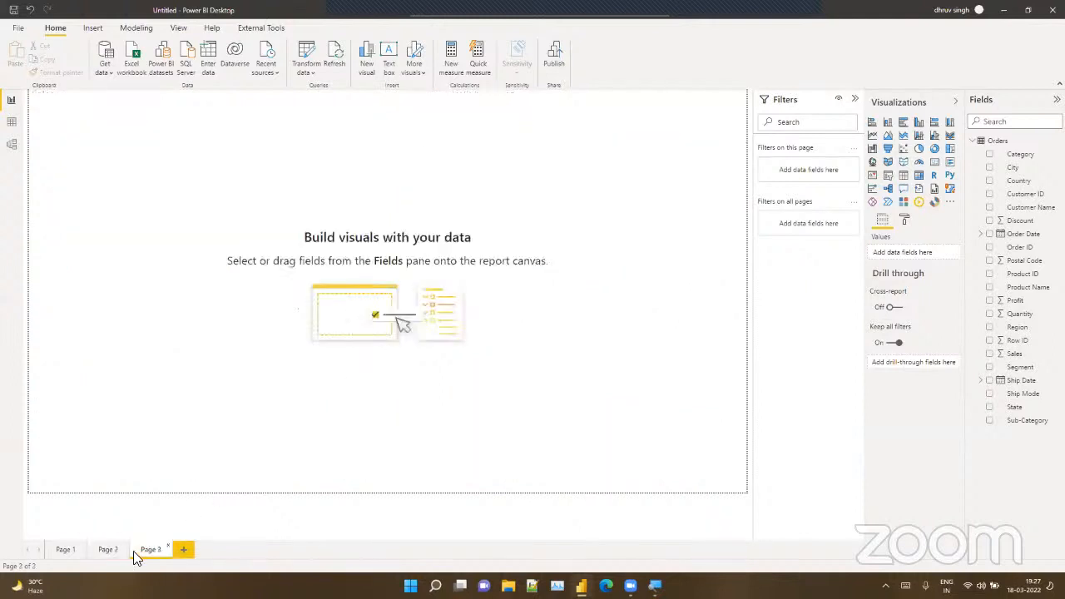
pyautogui.click(903, 125)
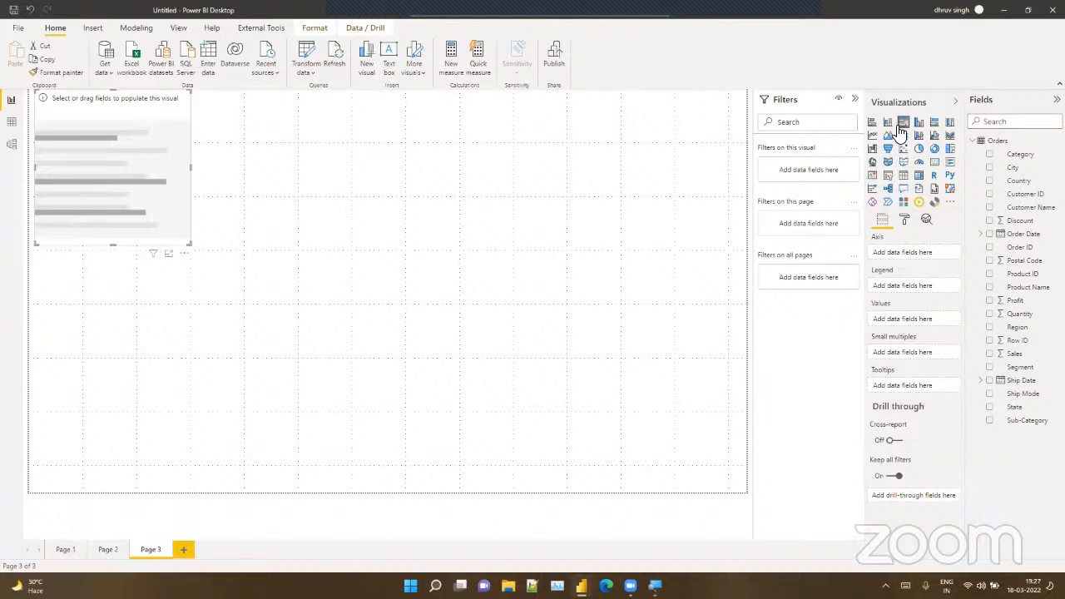
pyautogui.moveTo(90, 185); pyautogui.dragTo(131, 223)
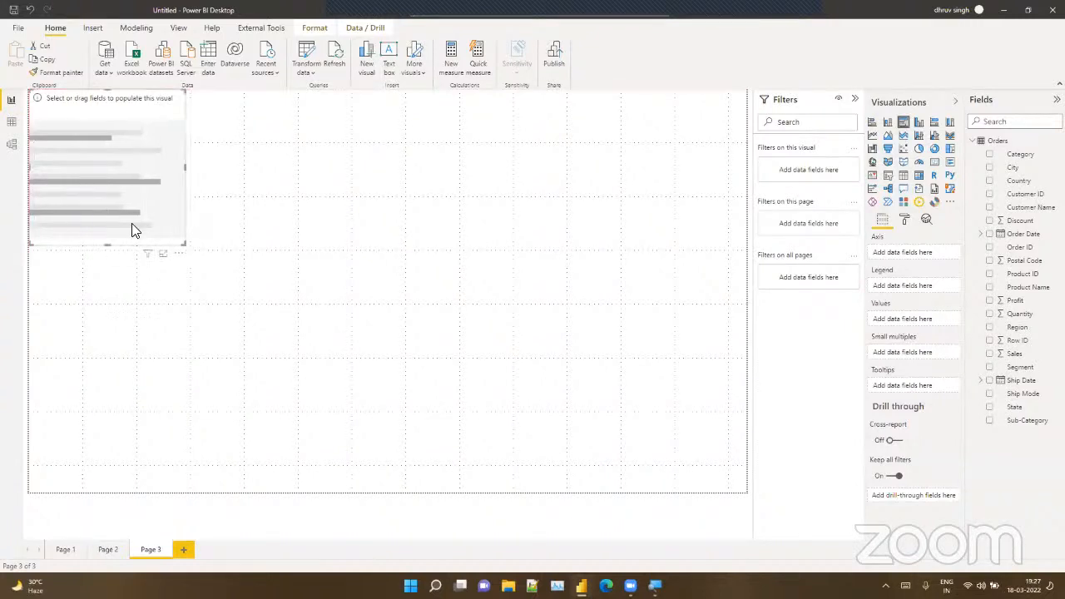
pyautogui.moveTo(185, 245); pyautogui.dragTo(408, 307)
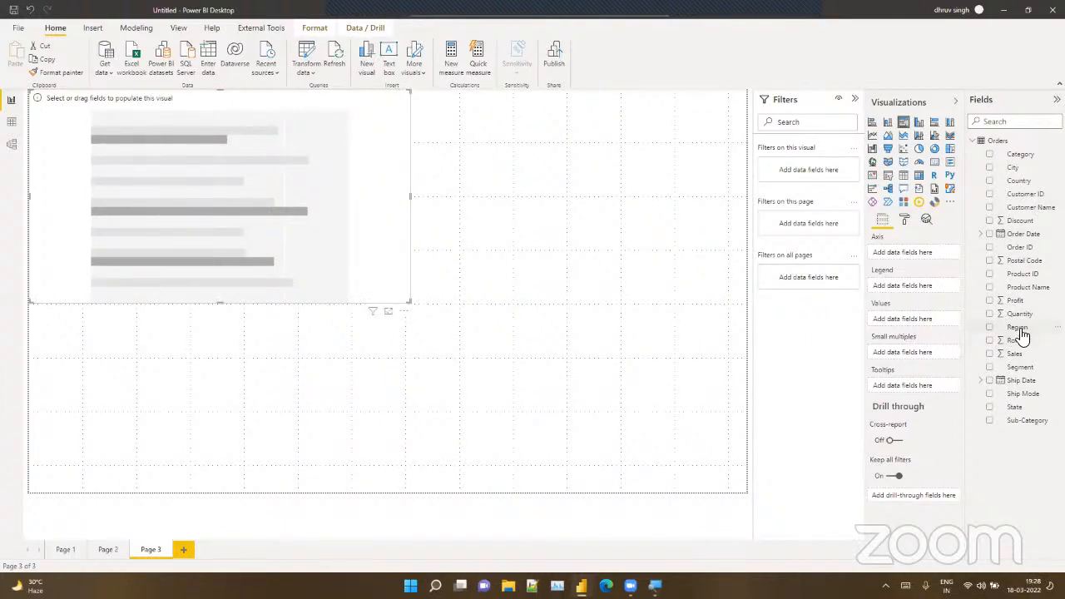
# Step: Fill the clustered bar chart with Region as the axis, Category as the legend and Sales as values, and narrow it slightly
pyautogui.moveTo(1017, 328); pyautogui.dragTo(922, 254)
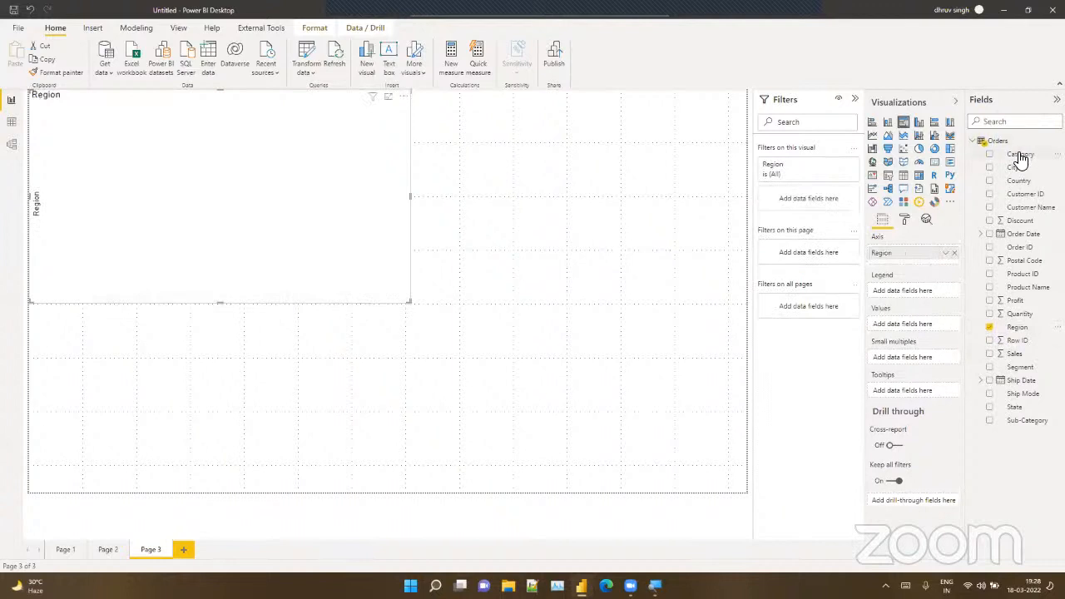
pyautogui.moveTo(1018, 152); pyautogui.dragTo(931, 292)
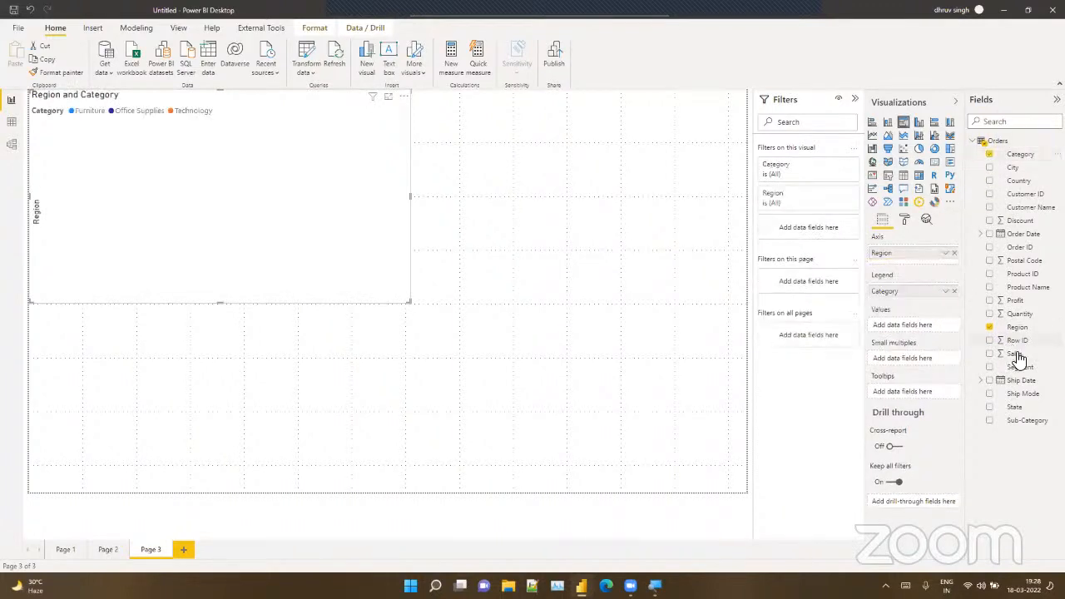
pyautogui.moveTo(1013, 353); pyautogui.dragTo(915, 328)
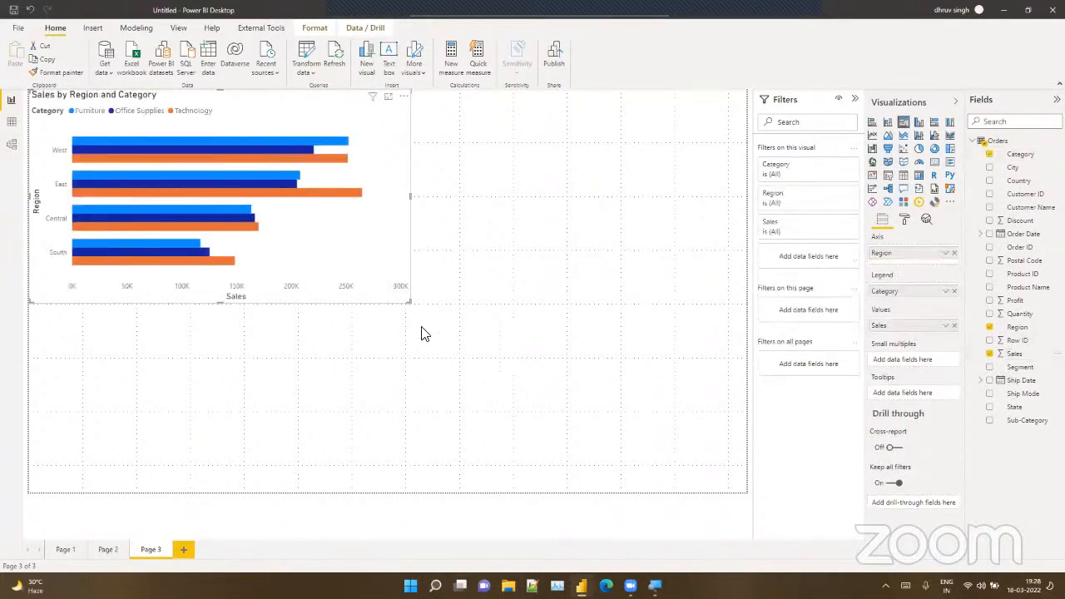
pyautogui.moveTo(409, 302); pyautogui.dragTo(404, 308)
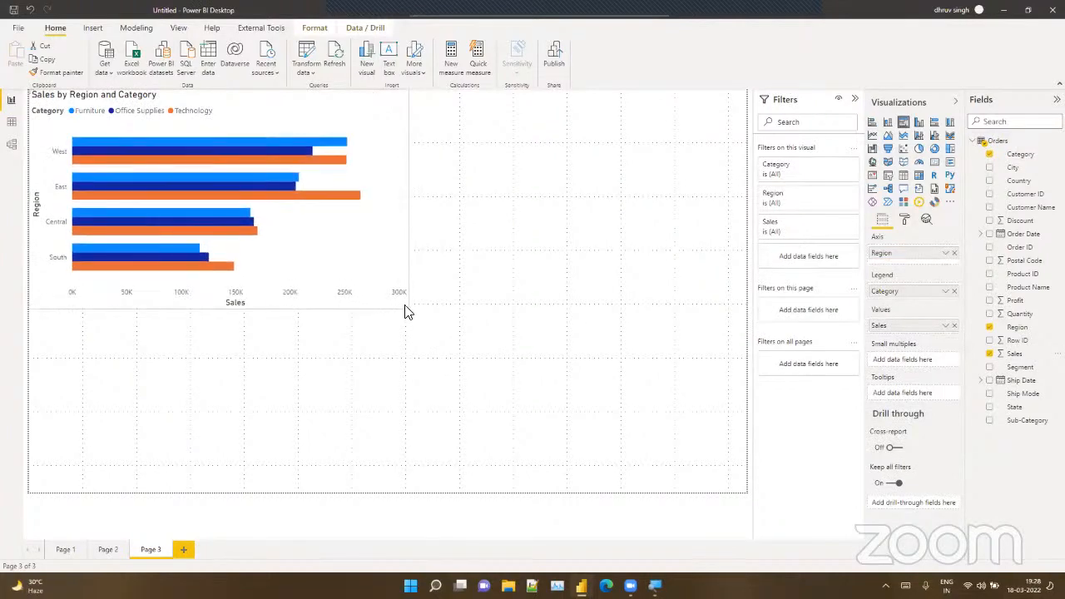
pyautogui.click(569, 297)
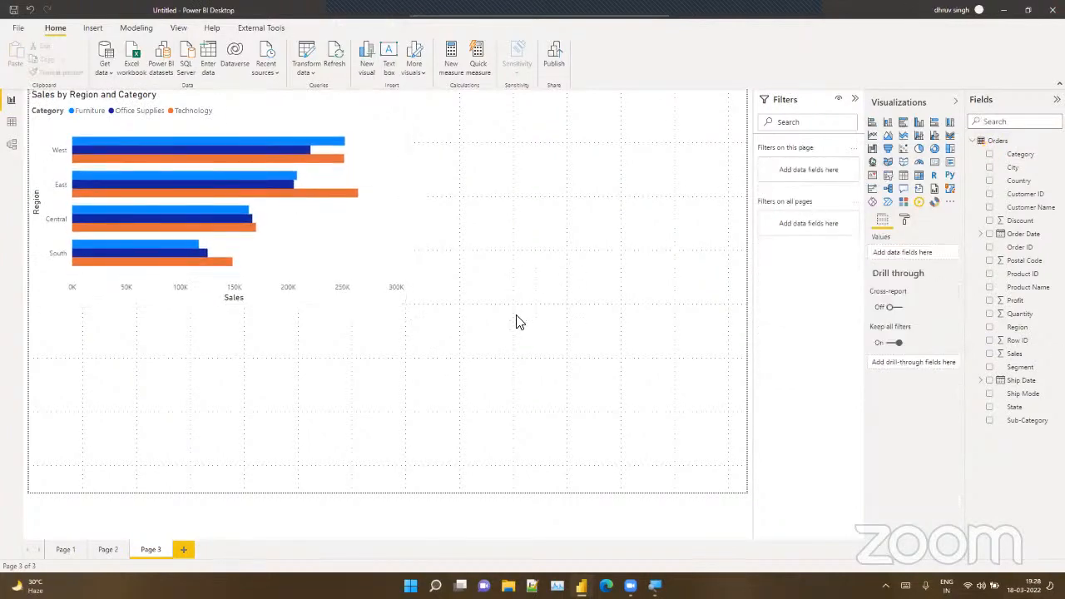
pyautogui.click(391, 309)
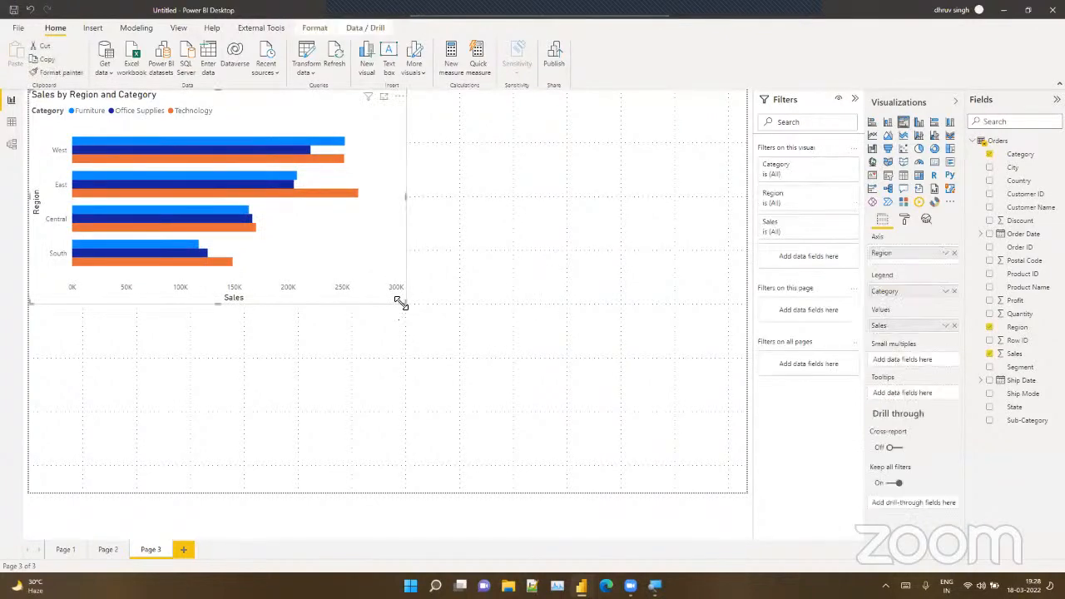
# Step: Highlight the Central region in the clustered bar chart, inspect its Technology bar's details, and clear the highlight
pyautogui.click(472, 314)
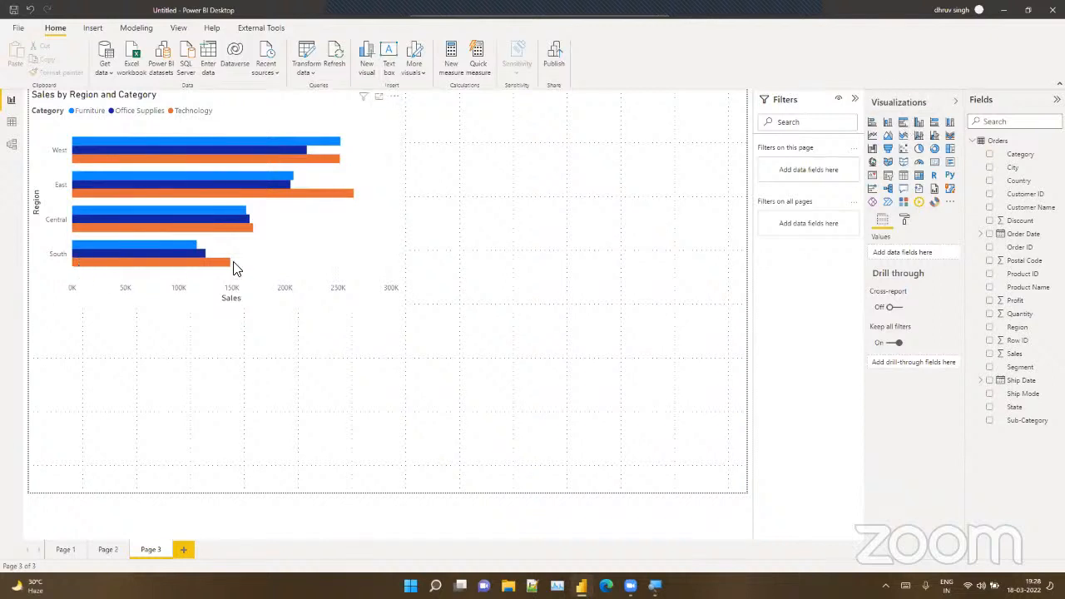
pyautogui.click(278, 266)
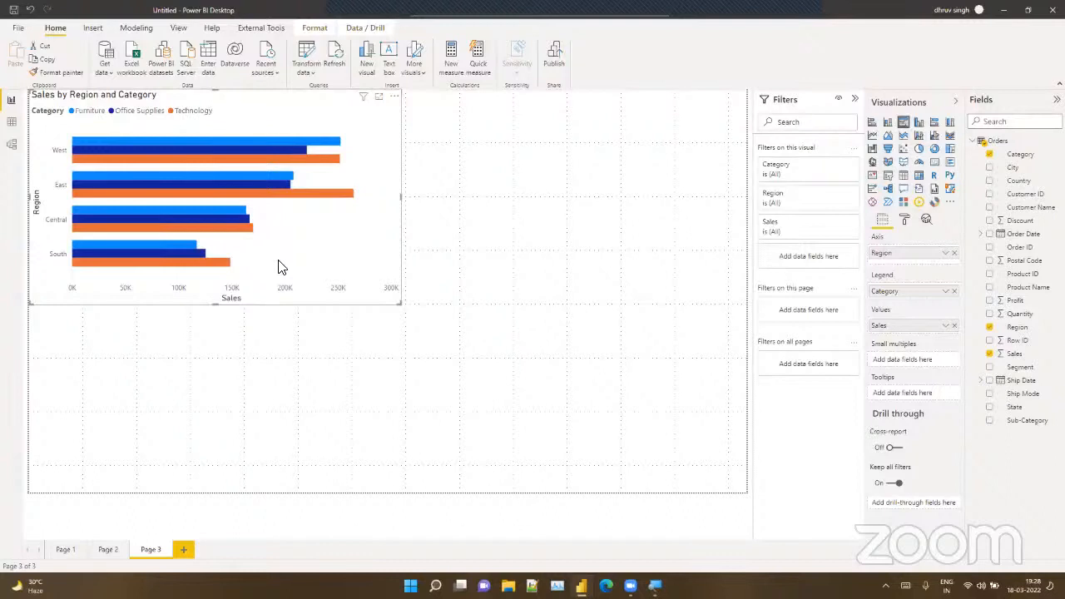
pyautogui.click(60, 222)
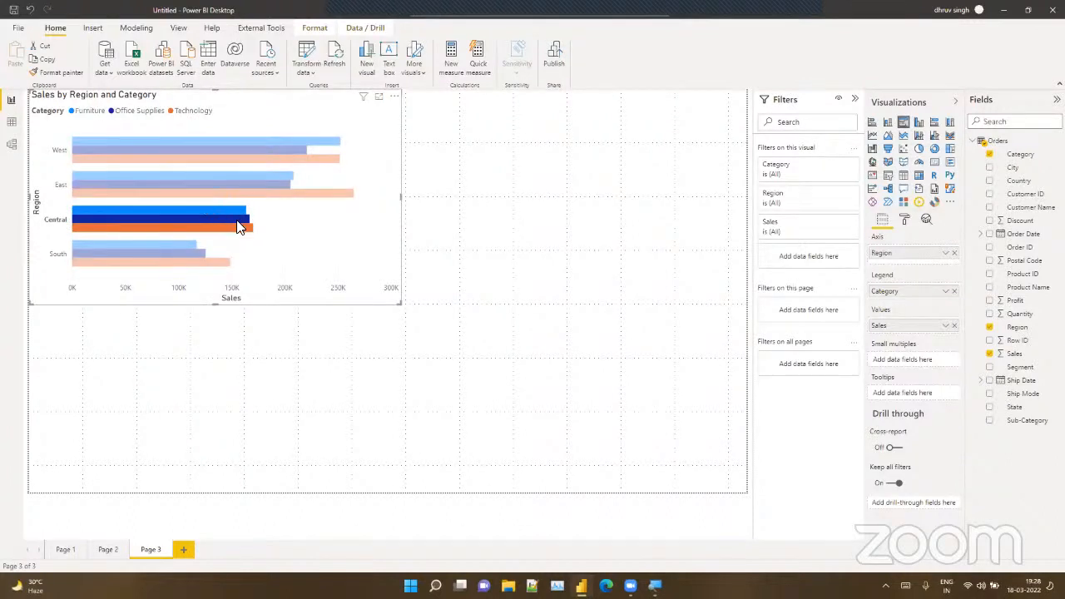
pyautogui.moveTo(235, 235)
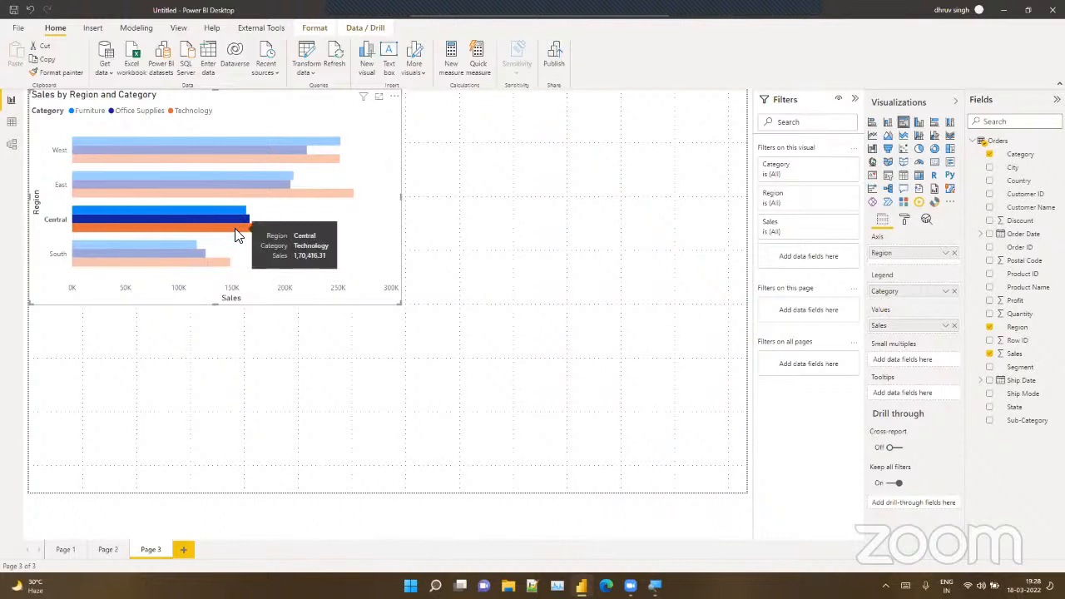
pyautogui.click(53, 221)
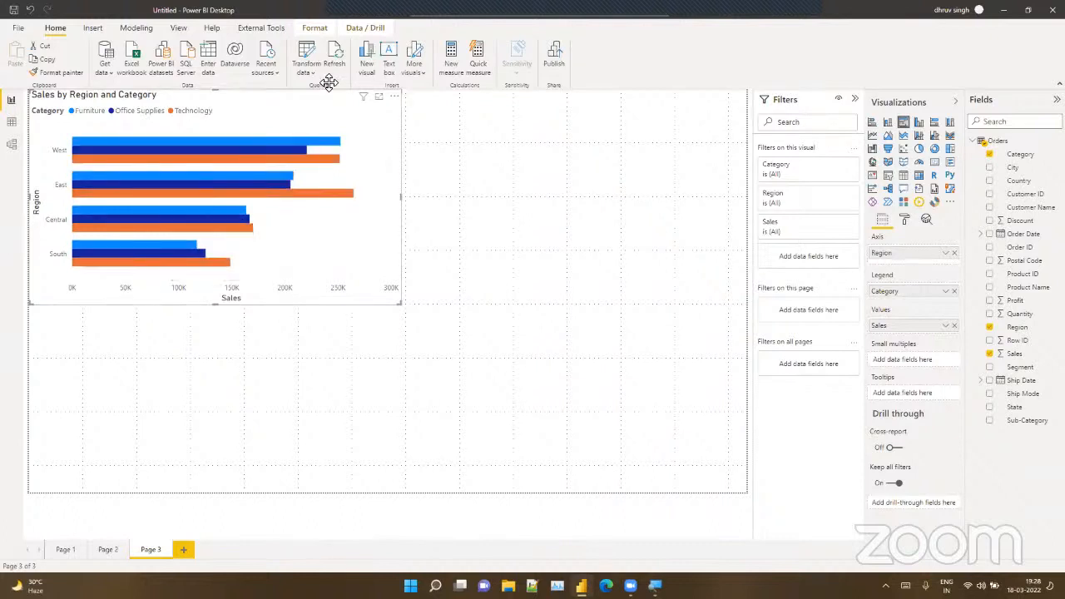
# Step: Compare the Central region's stacked bar on Page 2, highlighting and clearing it, with the clustered bars on Page 3
pyautogui.click(113, 553)
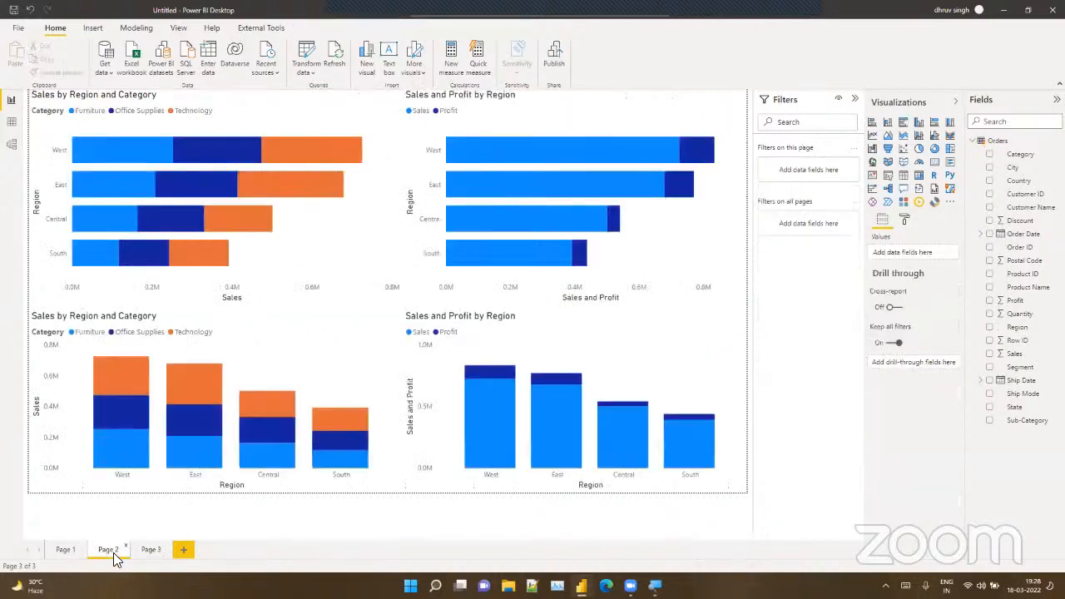
pyautogui.click(36, 248)
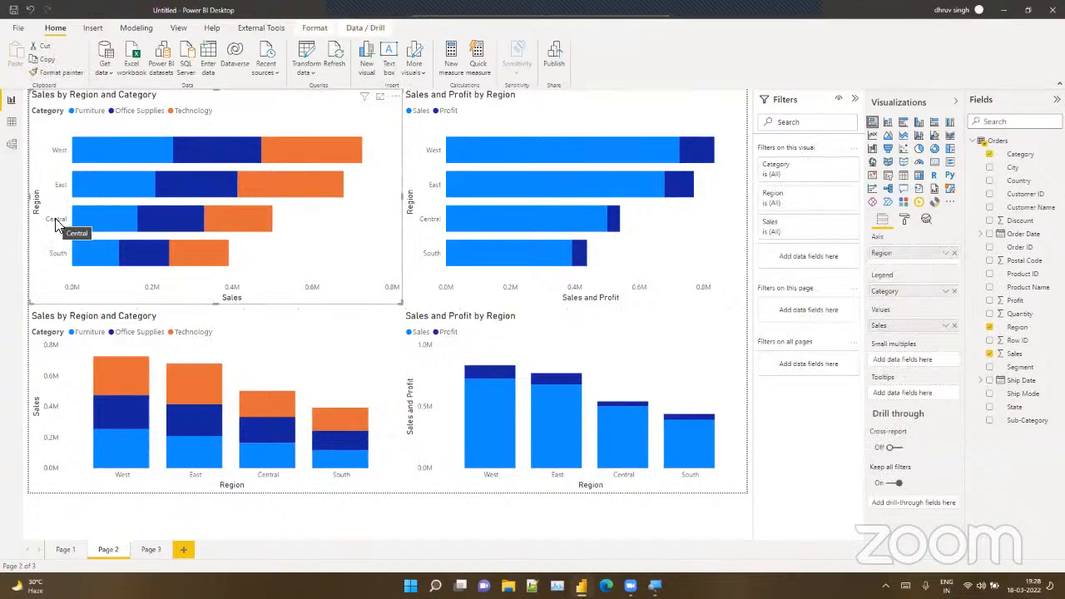
pyautogui.click(56, 225)
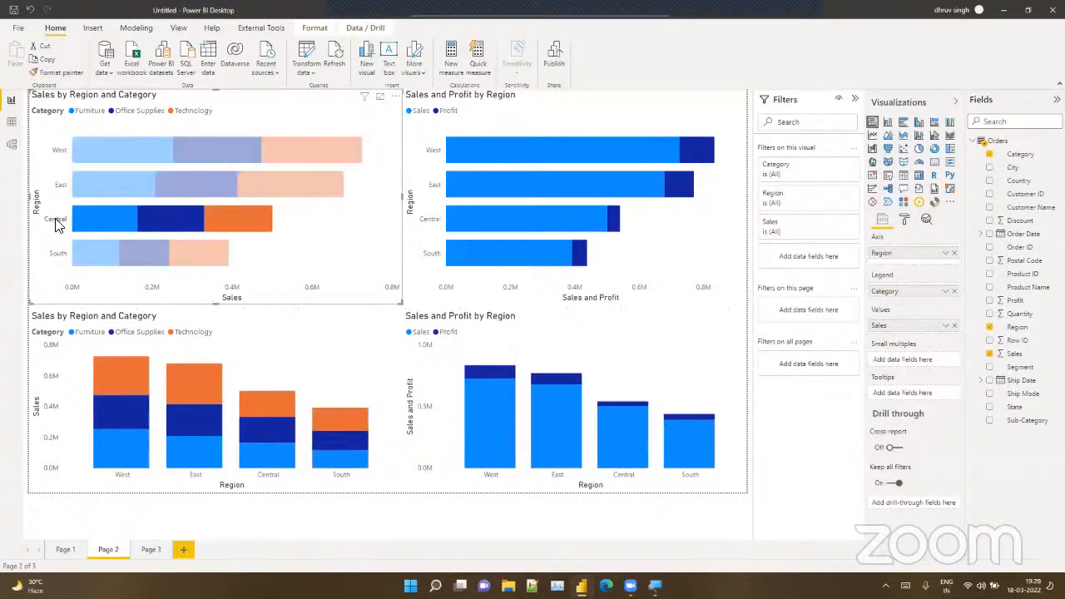
pyautogui.click(56, 224)
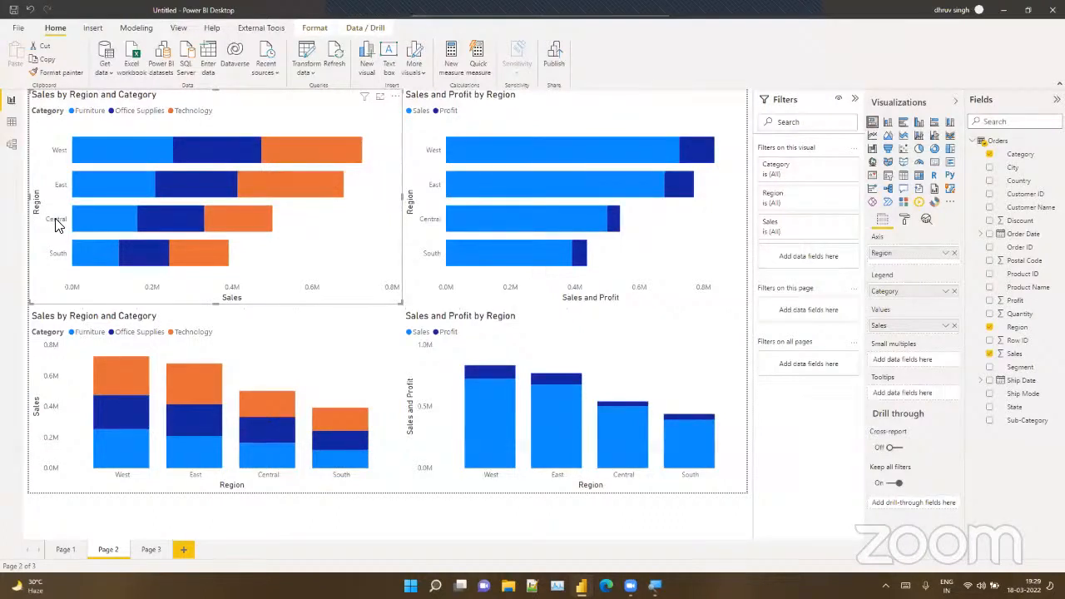
pyautogui.click(150, 550)
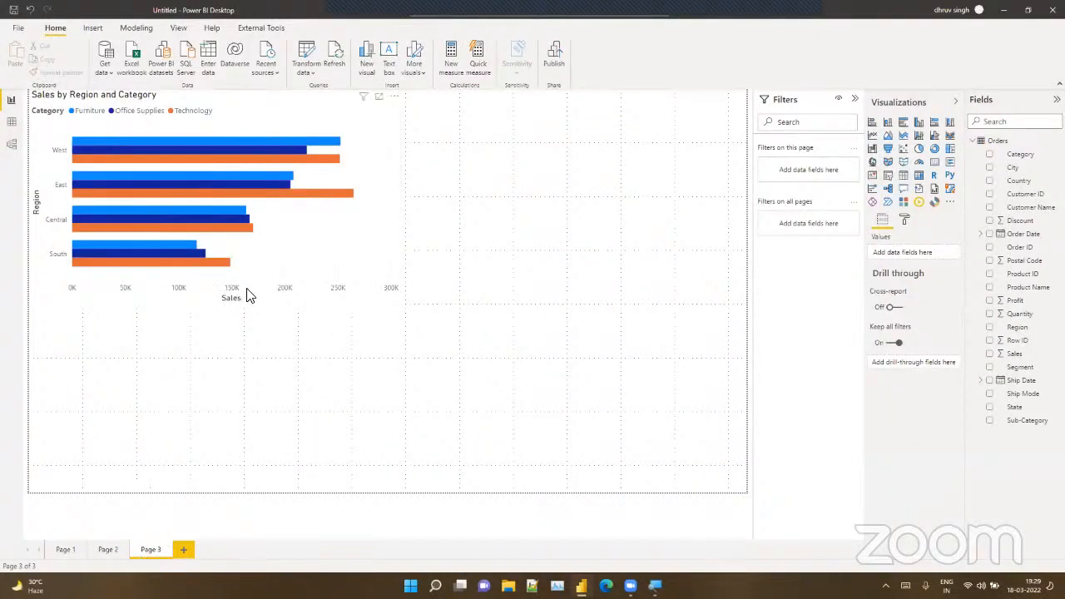
pyautogui.click(154, 212)
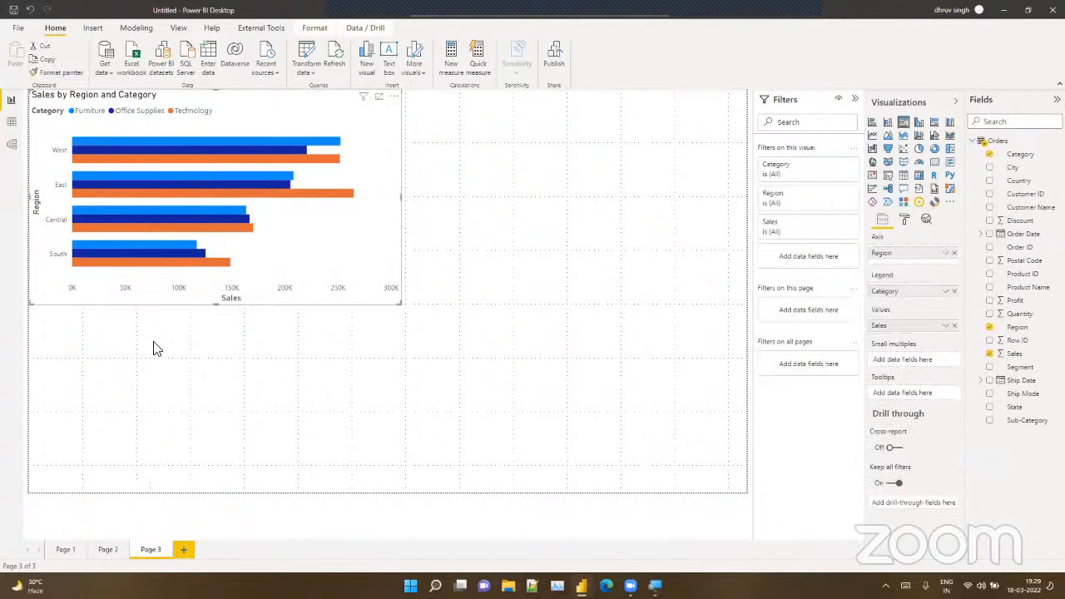
pyautogui.click(107, 551)
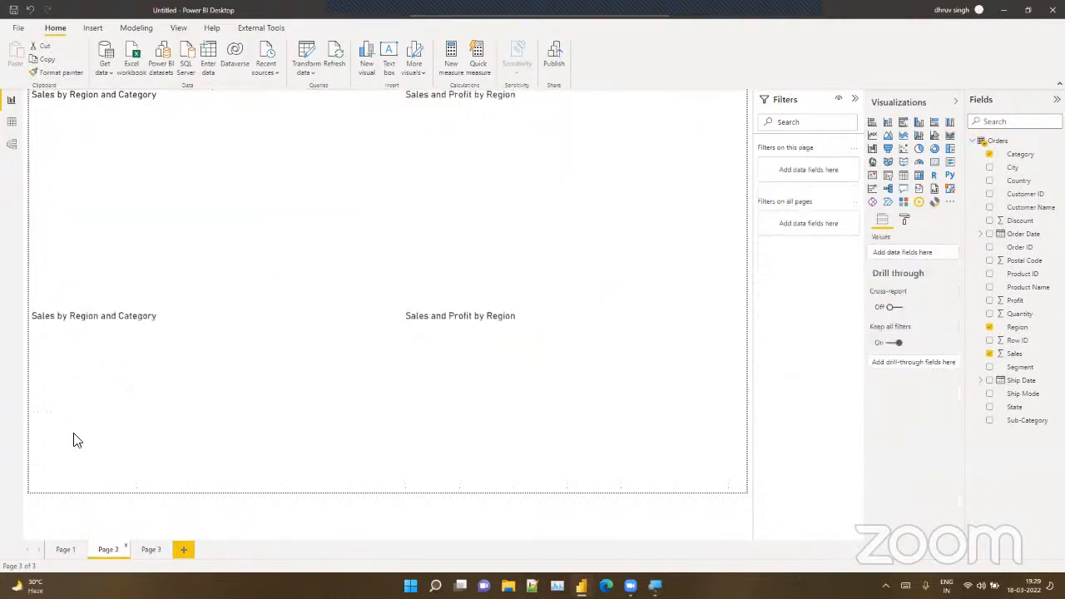
pyautogui.click(54, 277)
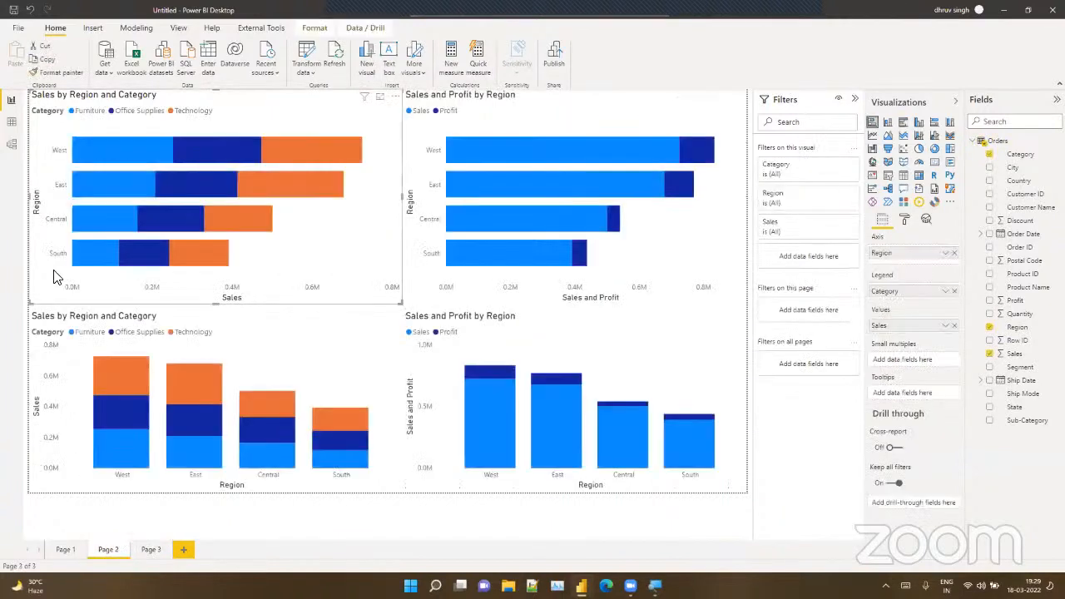
pyautogui.click(146, 550)
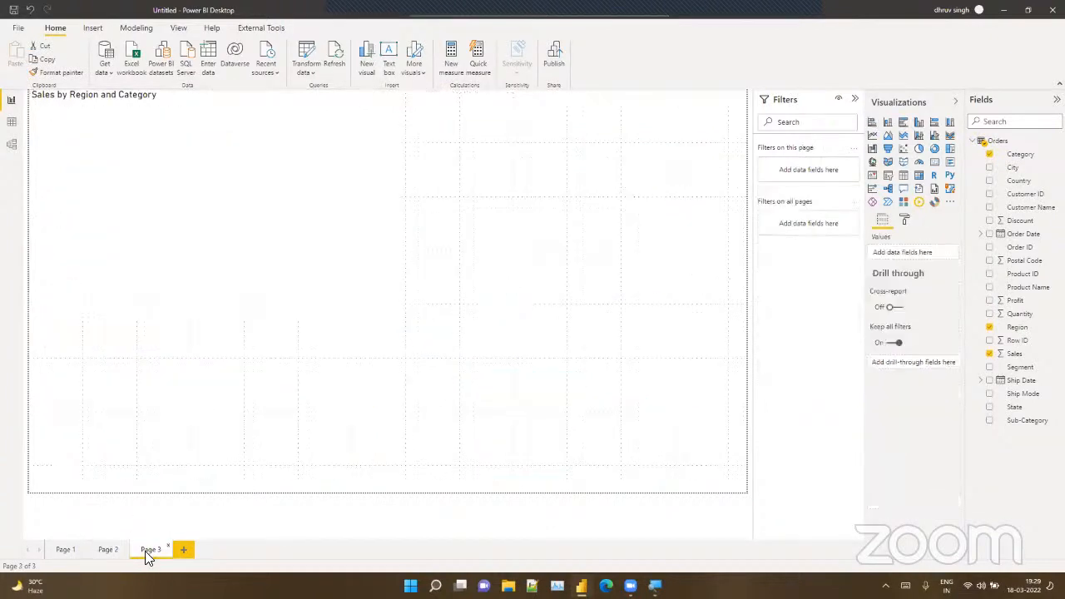
# Step: Narrow the existing clustered bar chart slightly and place a second clustered bar chart in the page's upper-right area, resized to match its height
pyautogui.click(296, 260)
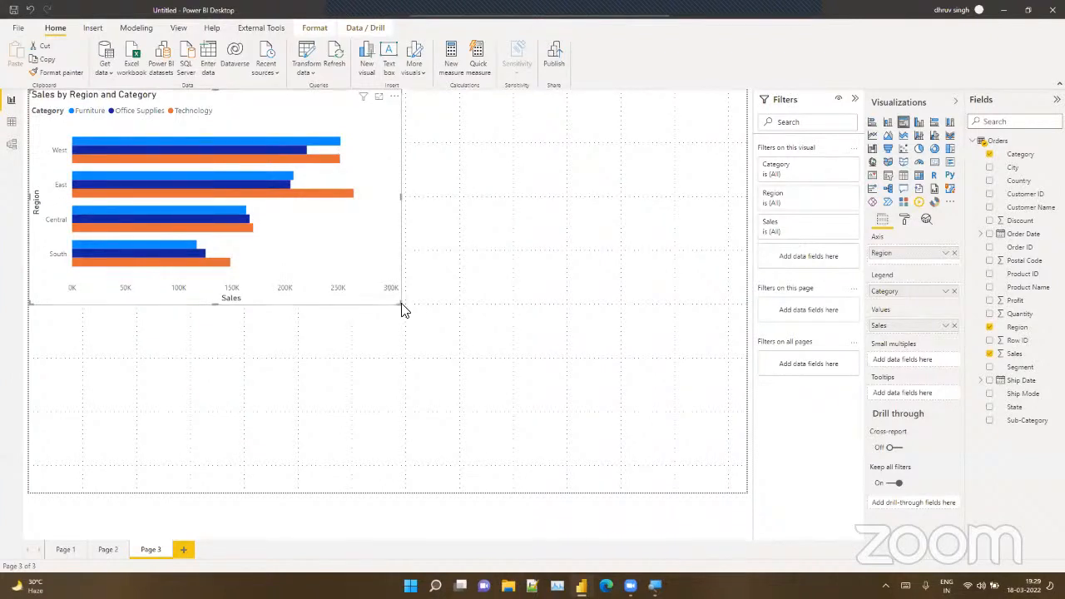
pyautogui.moveTo(403, 304); pyautogui.dragTo(383, 307)
pyautogui.click(446, 313)
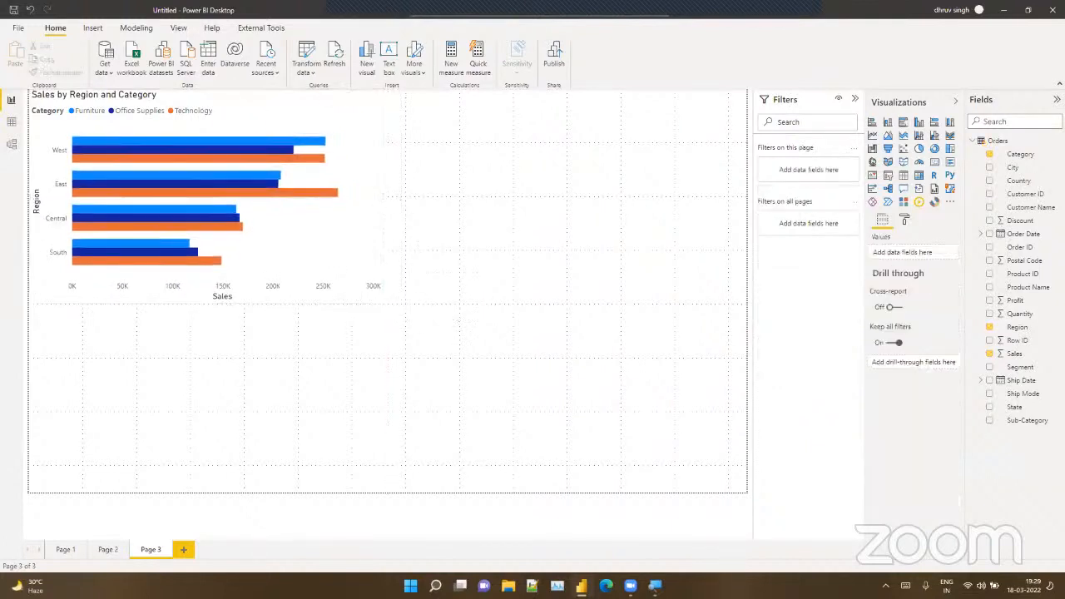
pyautogui.click(902, 122)
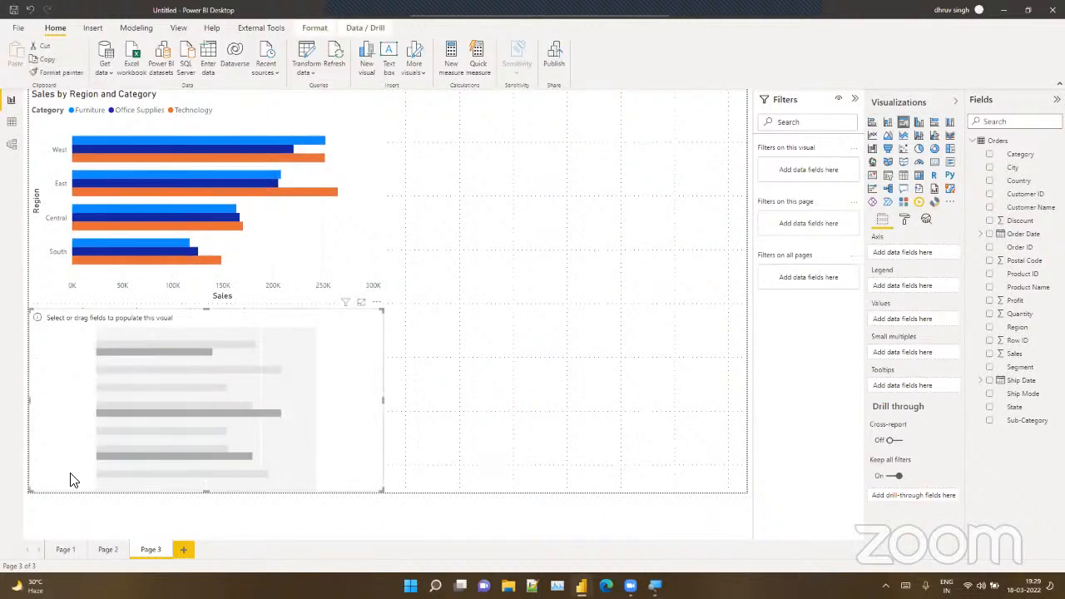
pyautogui.moveTo(72, 472); pyautogui.dragTo(622, 256)
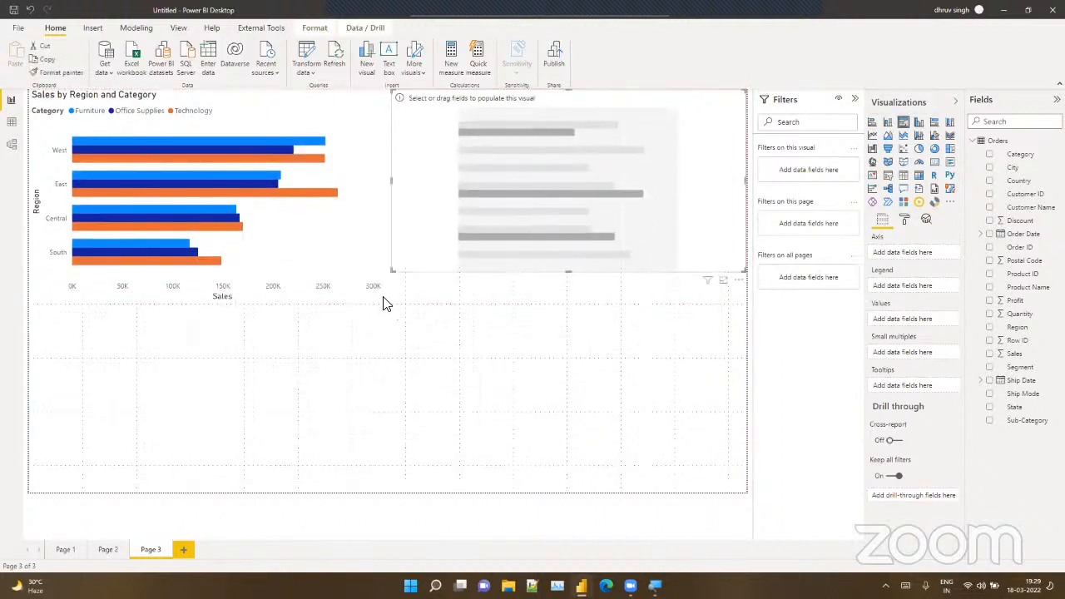
pyautogui.moveTo(390, 273); pyautogui.dragTo(398, 303)
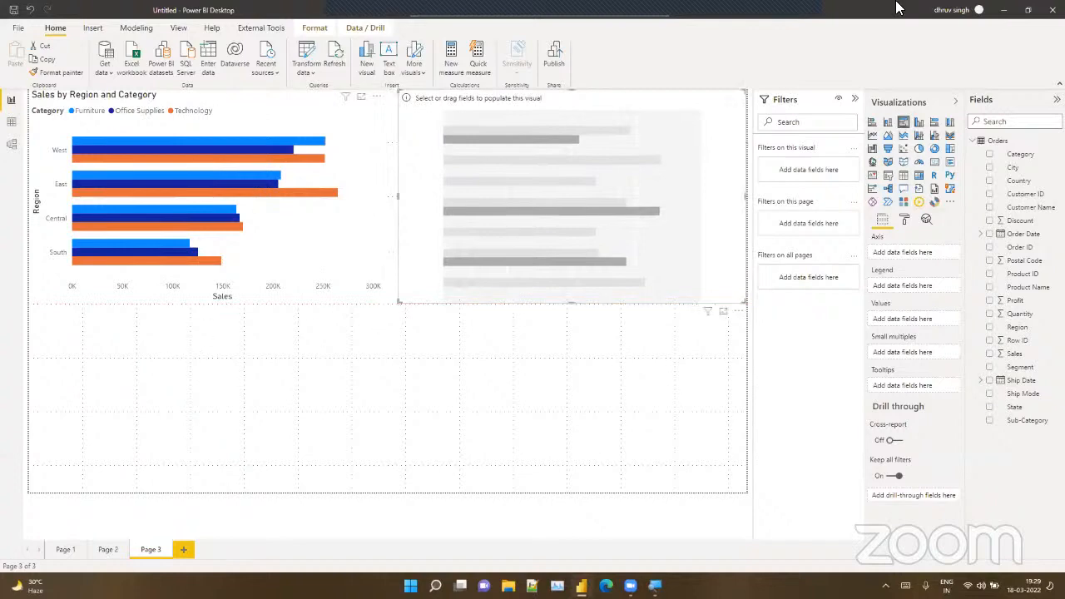
# Step: Fill the second clustered bar chart with Region as the axis and both Sales and Profit as values
pyautogui.moveTo(1016, 327); pyautogui.dragTo(940, 253)
pyautogui.moveTo(1024, 361); pyautogui.dragTo(946, 331)
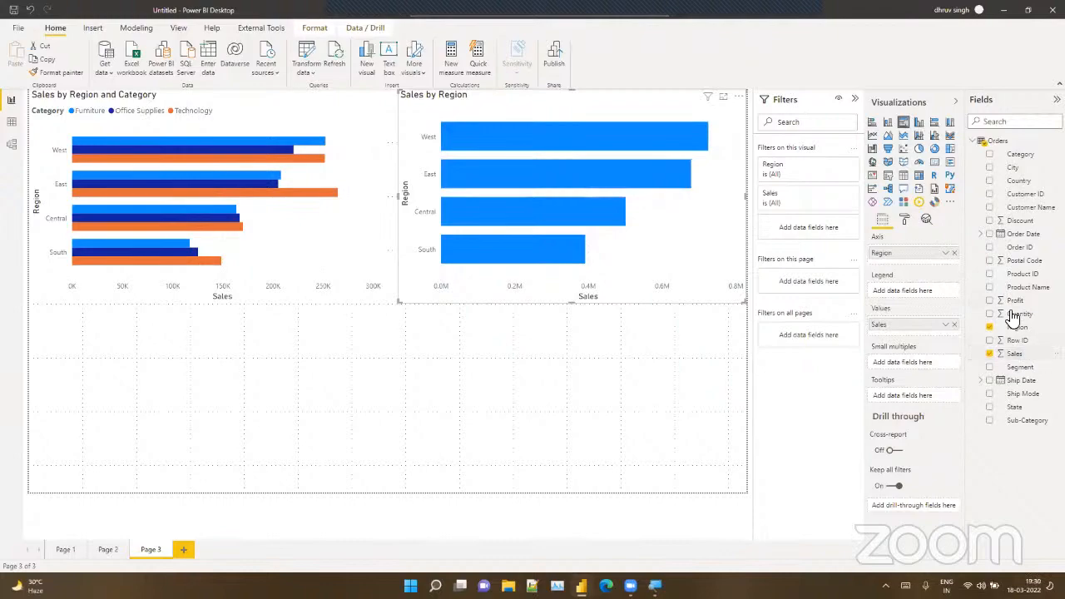
pyautogui.moveTo(1008, 301); pyautogui.dragTo(922, 333)
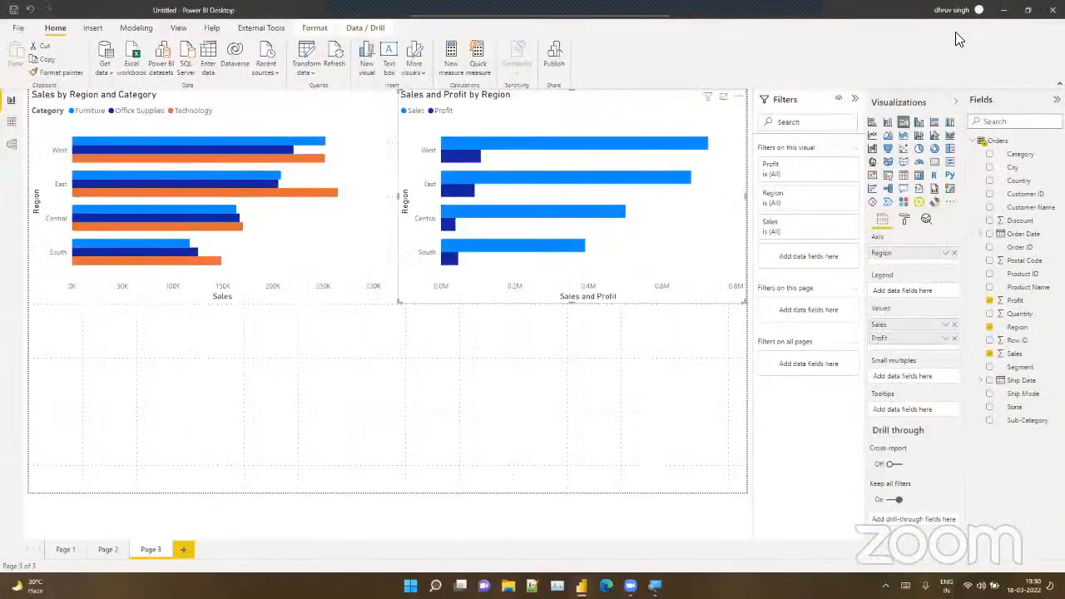
# Step: Add a clustered column chart in the page's lower-left area, slightly enlarged, with Region as the axis, Category as the legend and Sales as values
pyautogui.click(558, 392)
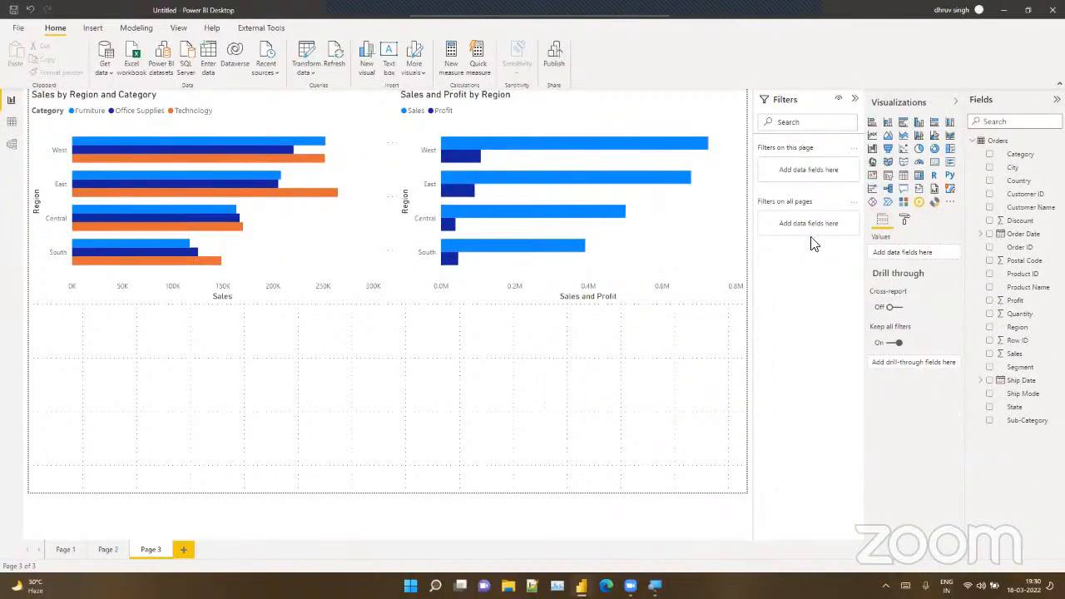
pyautogui.click(918, 125)
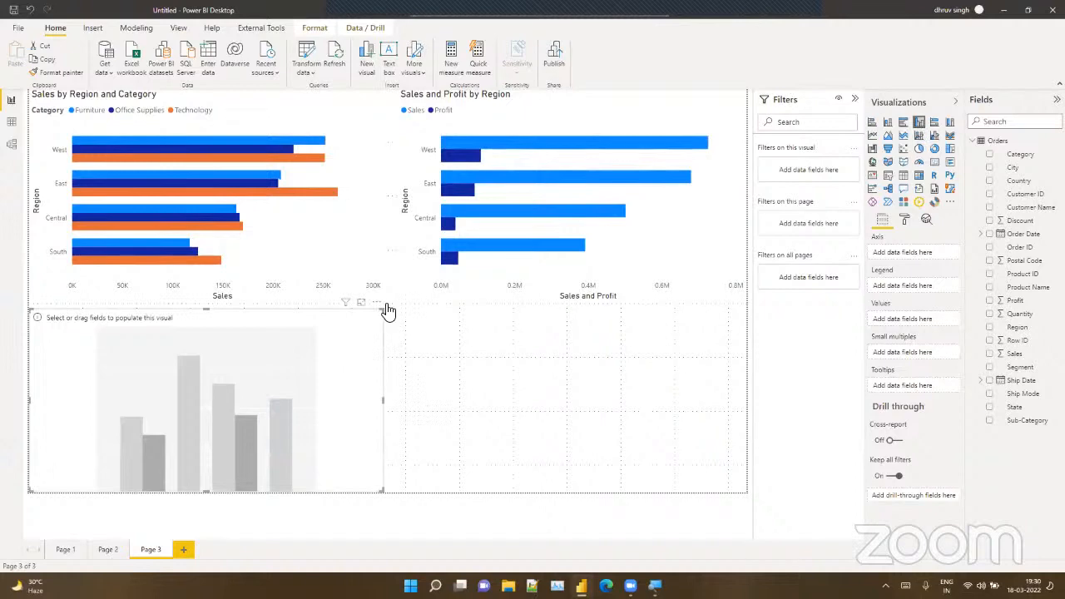
pyautogui.moveTo(382, 307)
pyautogui.mouseDown()
pyautogui.moveTo(388, 299)
pyautogui.moveTo(390, 309)
pyautogui.mouseUp()
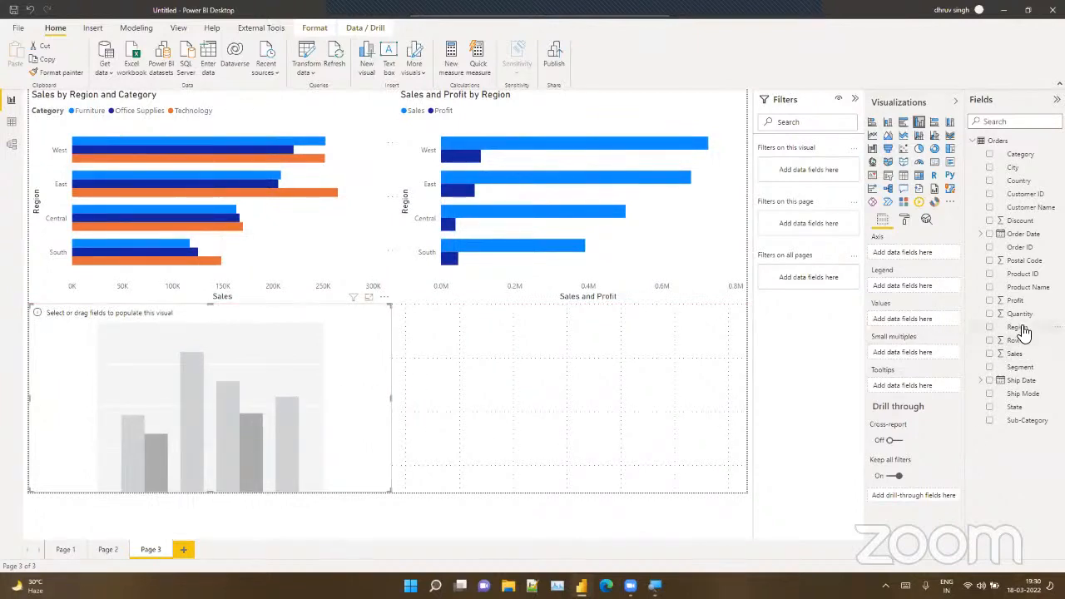
pyautogui.moveTo(1016, 328); pyautogui.dragTo(921, 263)
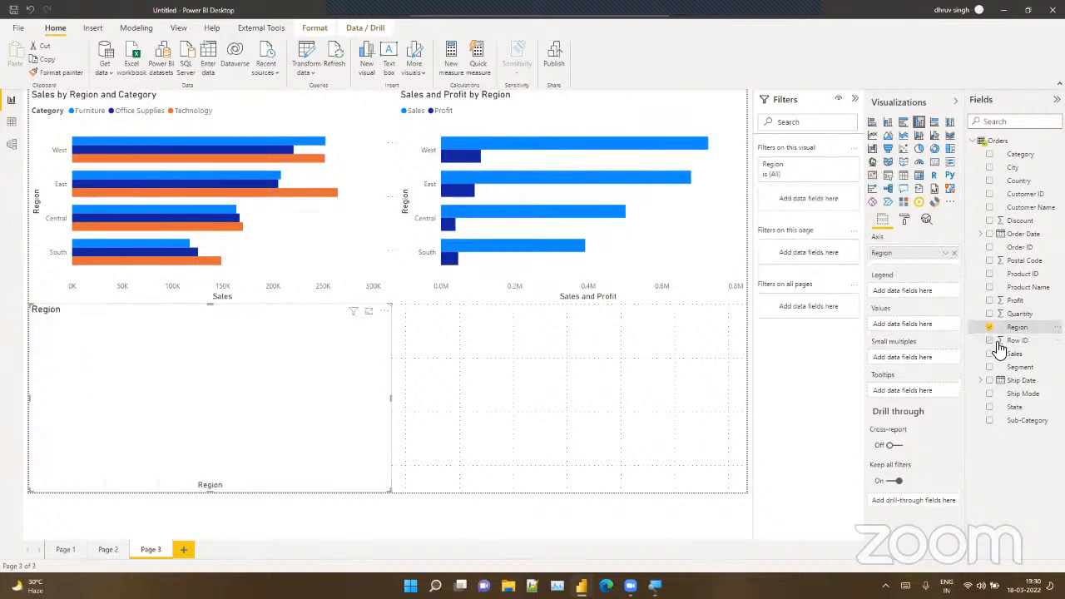
pyautogui.moveTo(1011, 354); pyautogui.dragTo(913, 326)
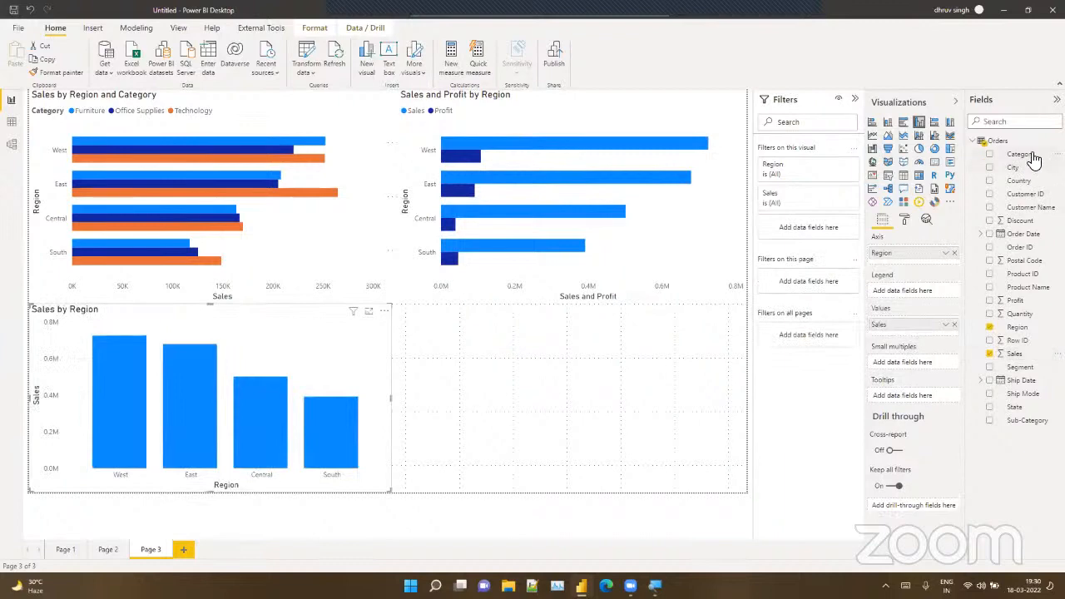
pyautogui.moveTo(1031, 158); pyautogui.dragTo(934, 287)
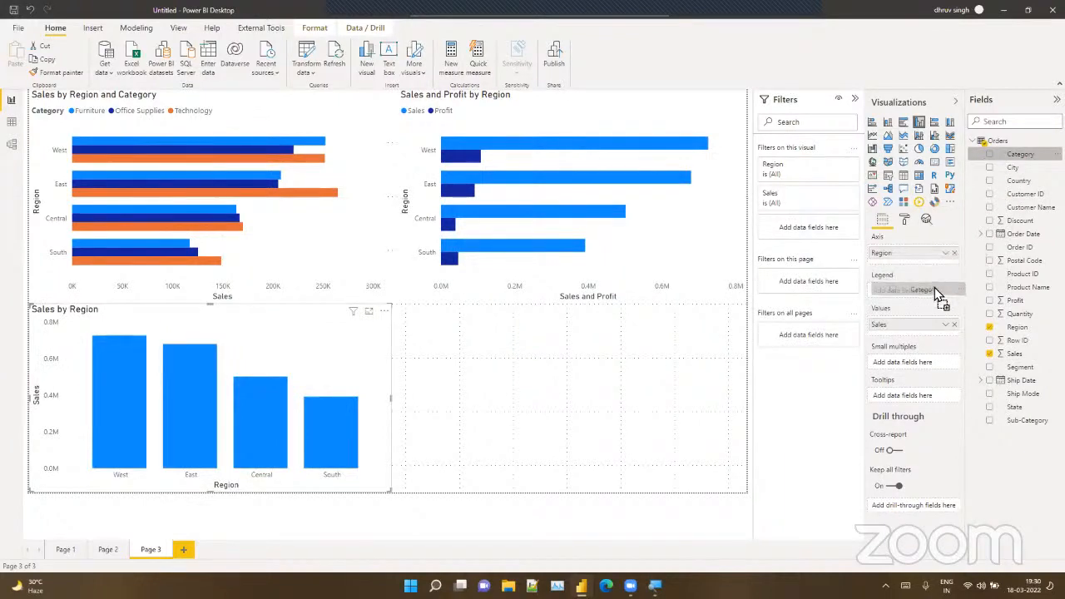
# Step: Add a clustered column chart in the page's lower-right area with Region as the axis, Sales and Profit as values, and no legend field
pyautogui.click(580, 431)
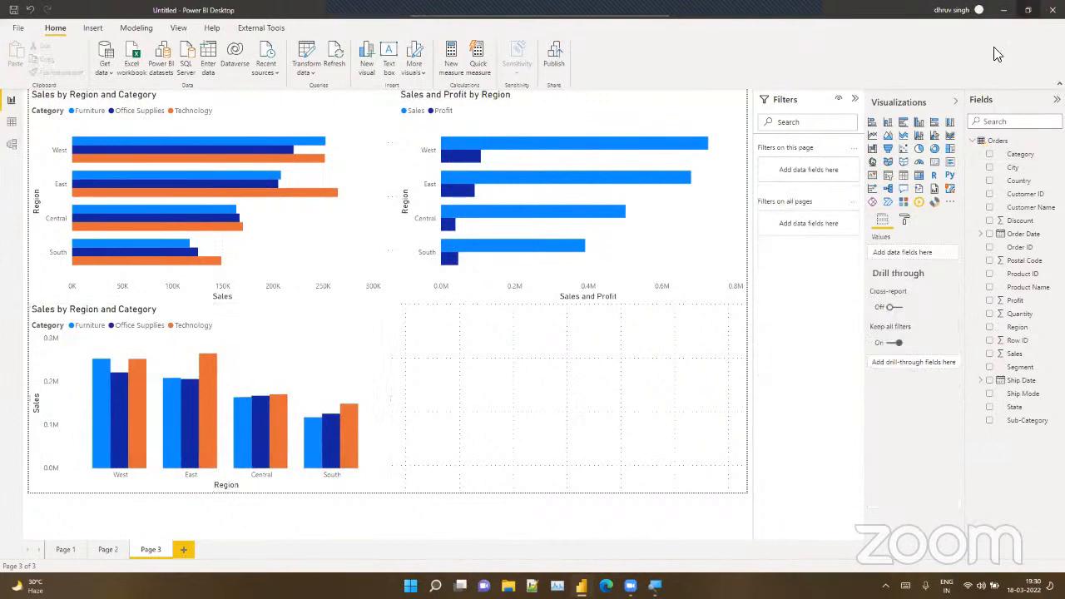
pyautogui.click(919, 127)
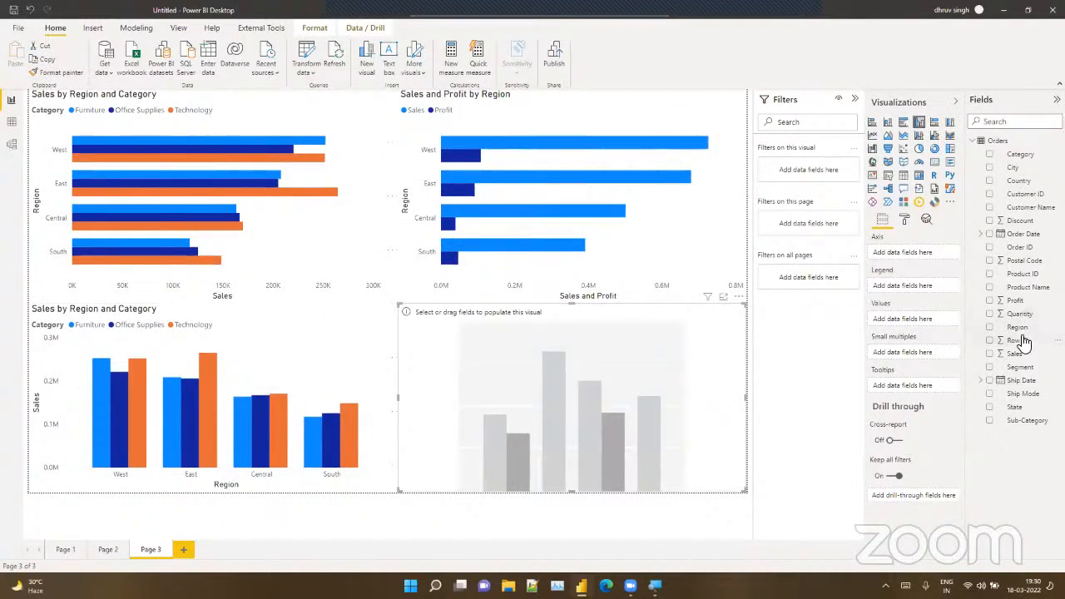
pyautogui.moveTo(1016, 327); pyautogui.dragTo(915, 253)
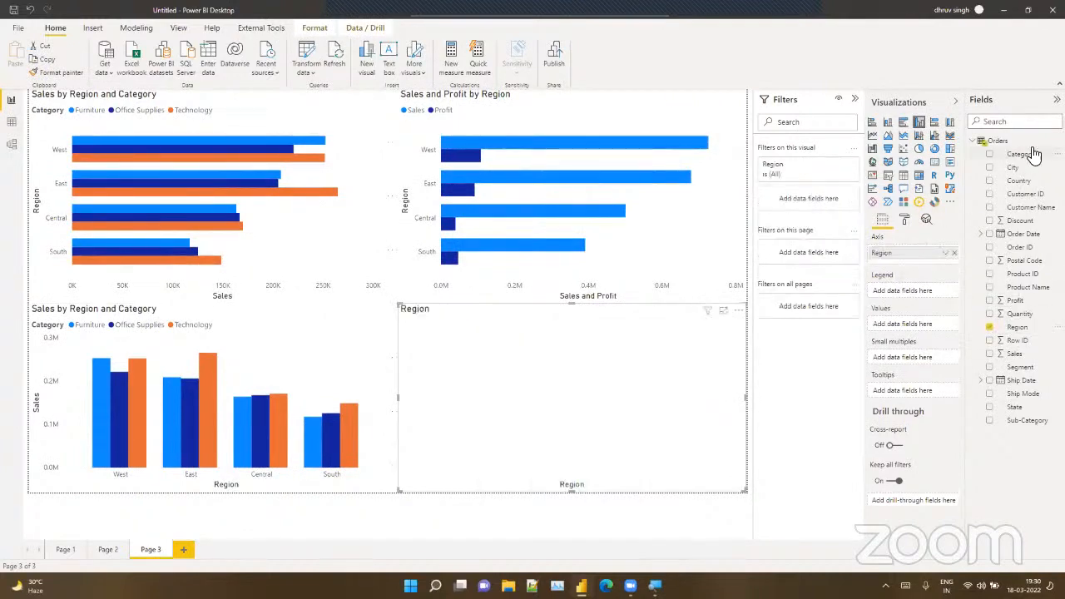
pyautogui.moveTo(1028, 154); pyautogui.dragTo(928, 292)
pyautogui.moveTo(1014, 354); pyautogui.dragTo(929, 339)
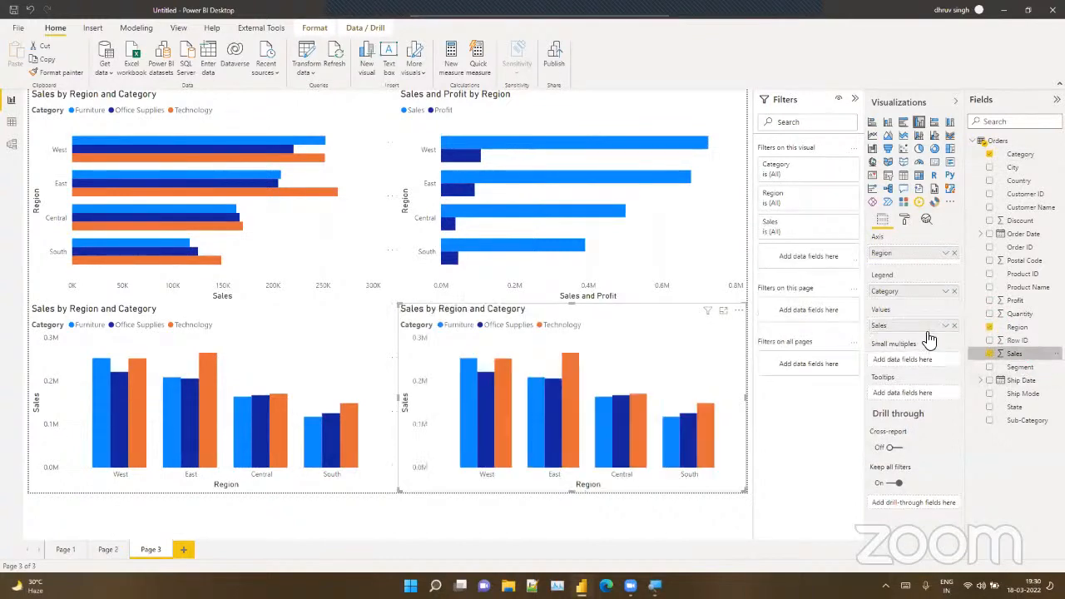
pyautogui.click(954, 292)
pyautogui.moveTo(1014, 300); pyautogui.dragTo(934, 331)
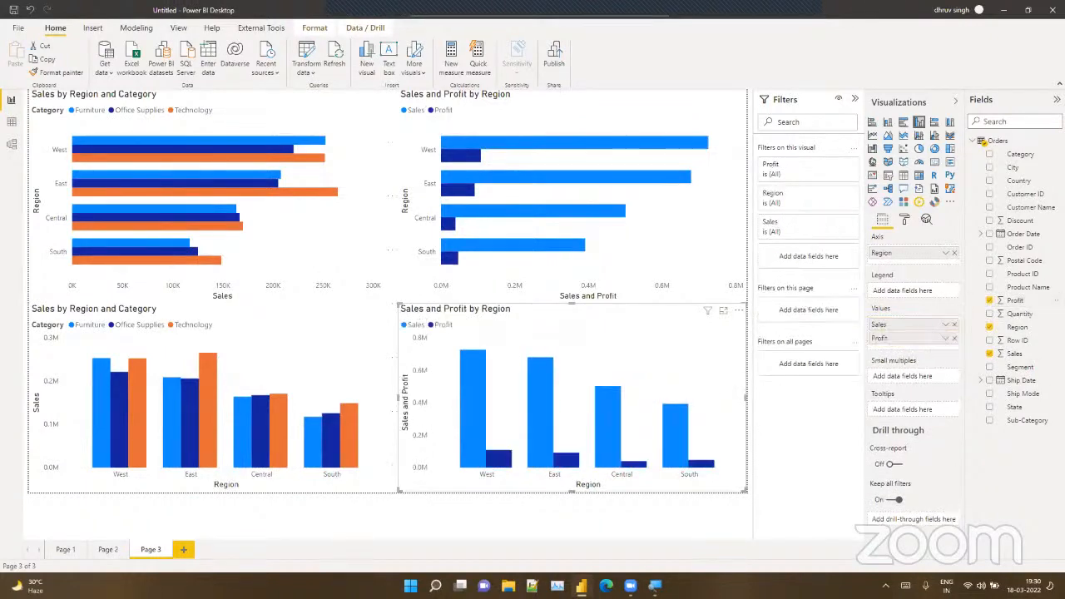
# Step: Inspect the South region's Technology column in the lower-left chart and add a fourth report page
pyautogui.click(396, 306)
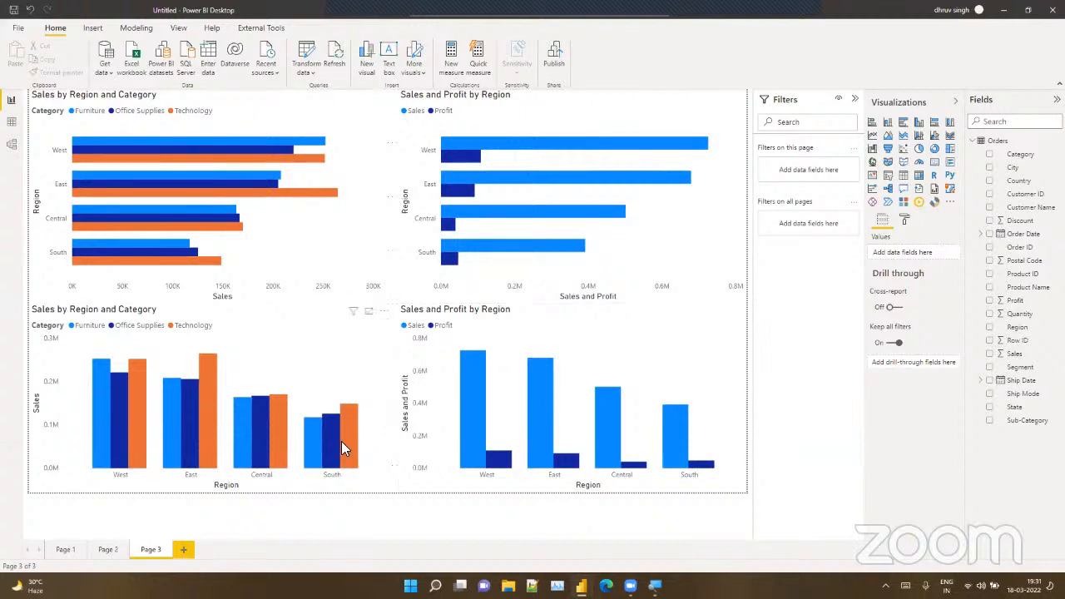
pyautogui.moveTo(342, 443)
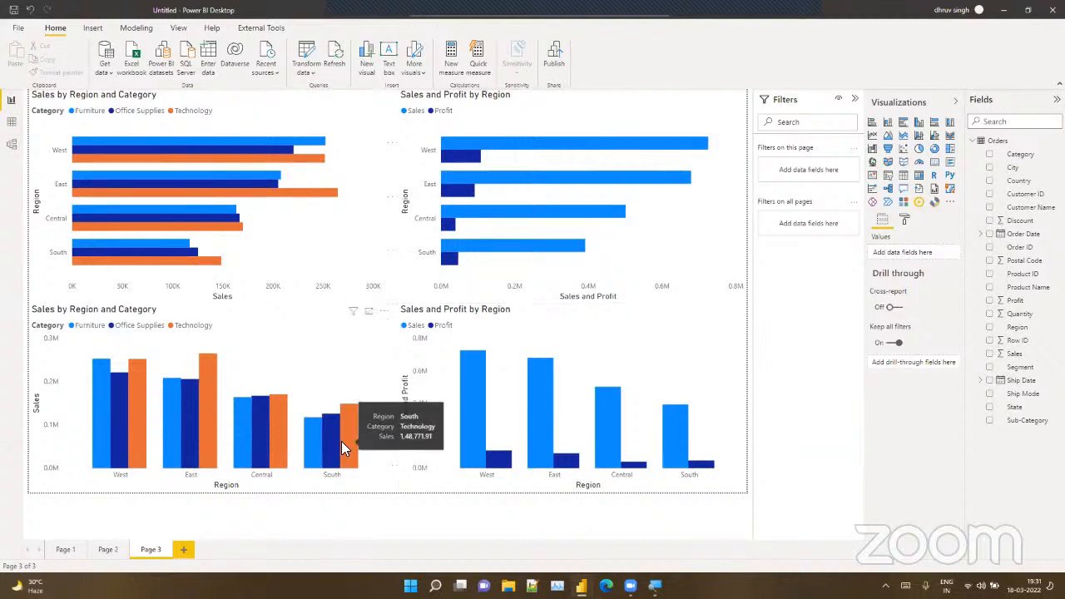
pyautogui.click(191, 555)
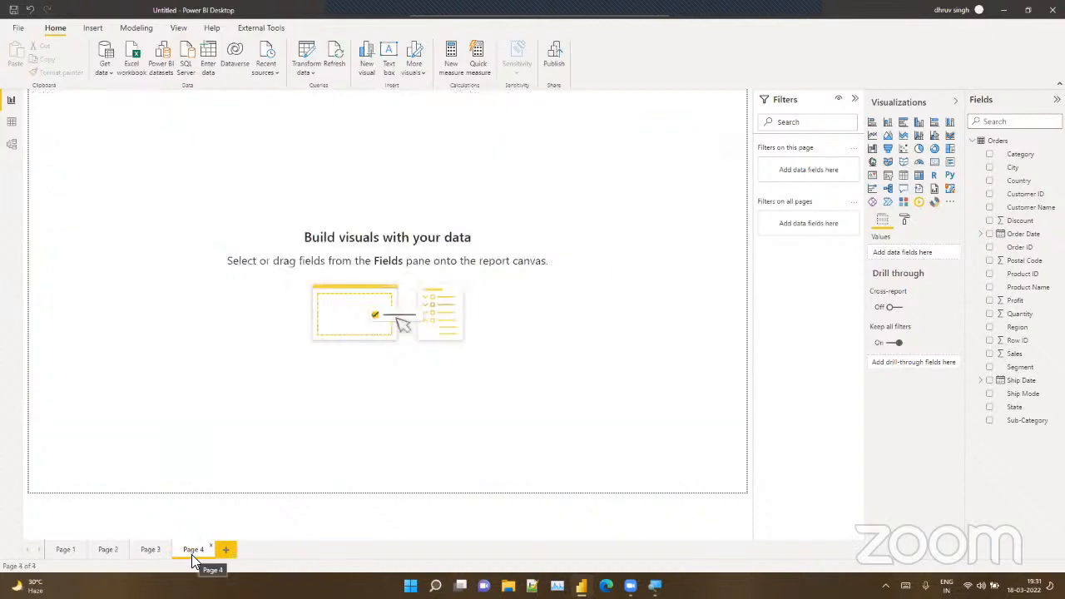
# Step: Add a 100% stacked bar chart across the page's upper half with Region as the axis, Category as the legend and Sales as values
pyautogui.click(935, 125)
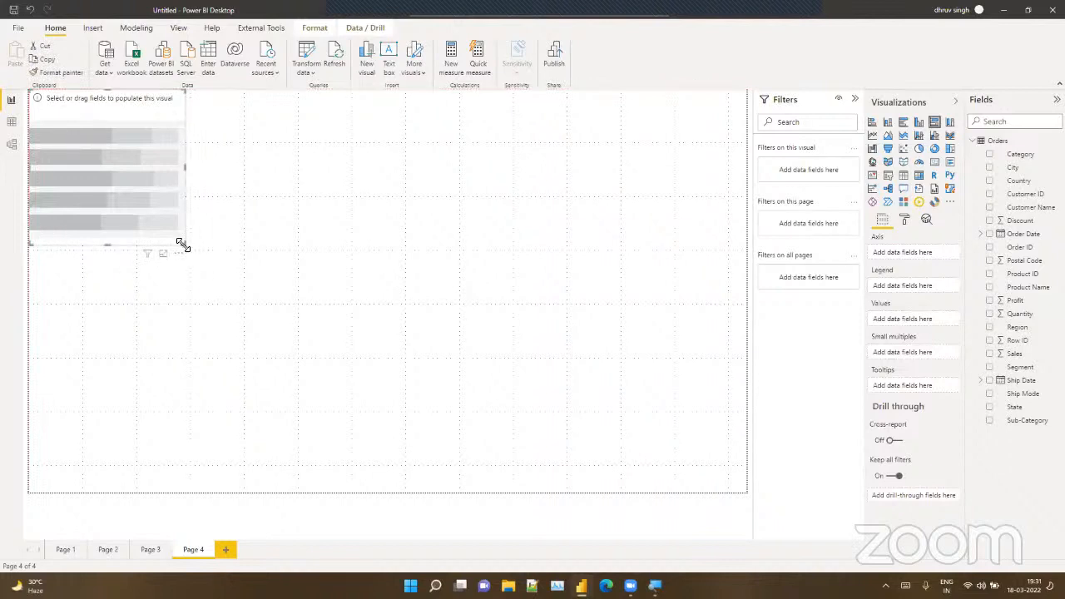
pyautogui.moveTo(182, 244); pyautogui.dragTo(744, 308)
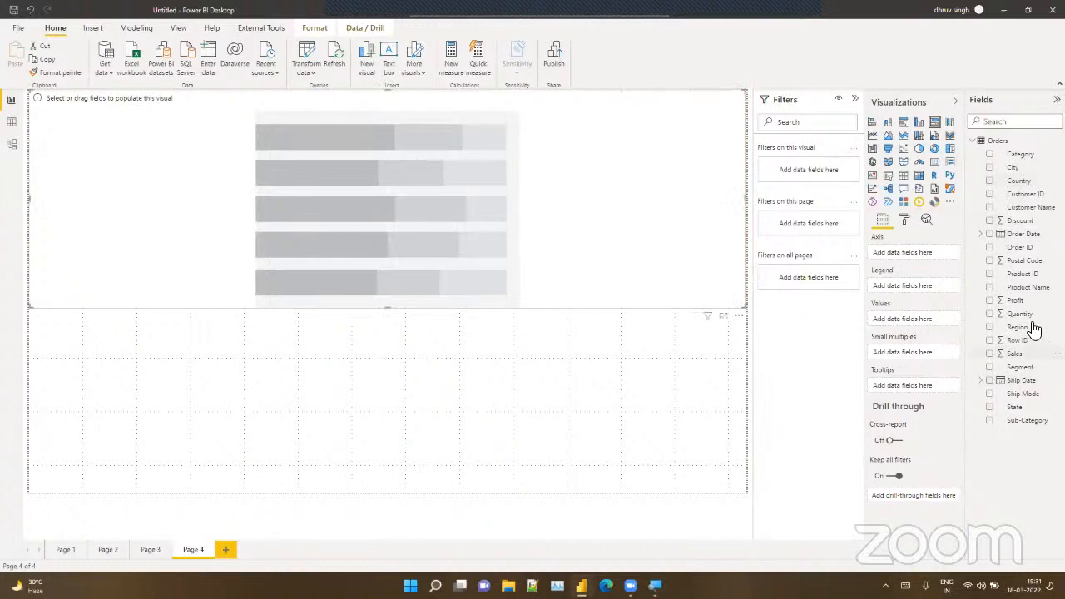
pyautogui.moveTo(1029, 333); pyautogui.dragTo(932, 252)
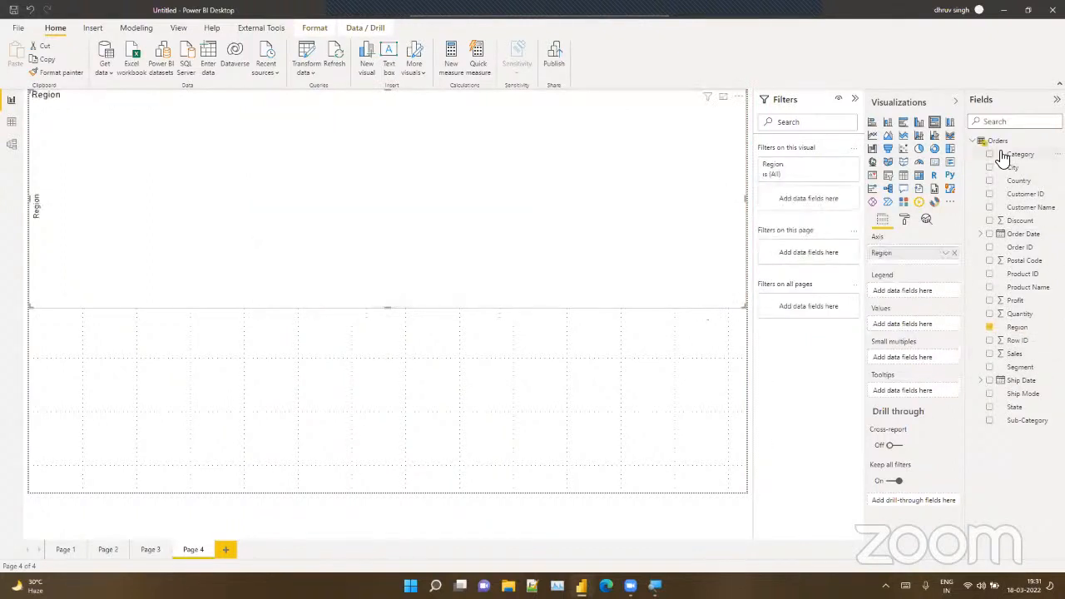
pyautogui.moveTo(1004, 156); pyautogui.dragTo(891, 292)
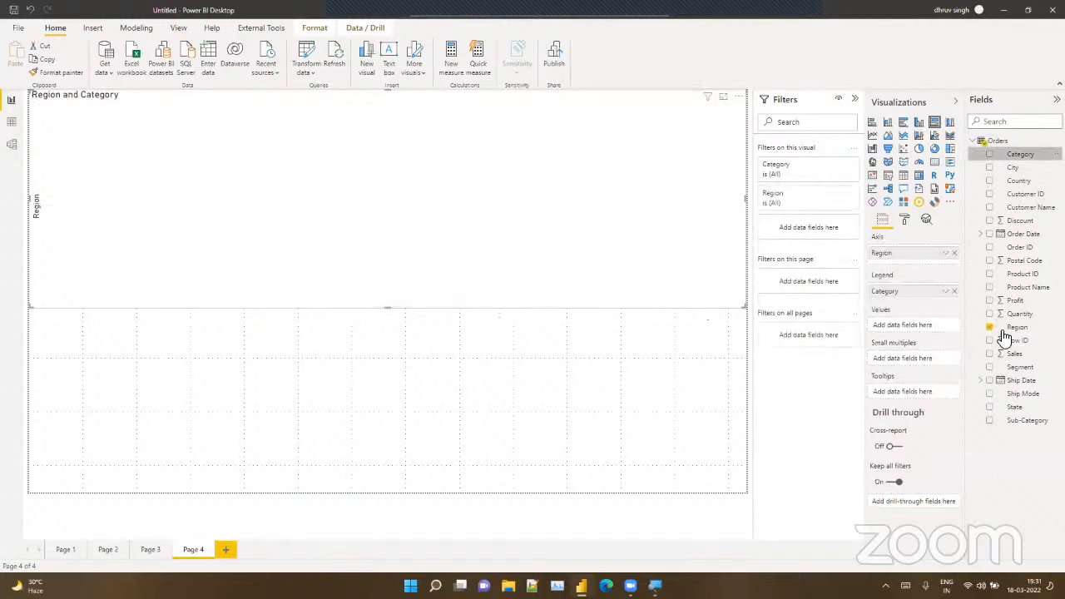
pyautogui.moveTo(1029, 352); pyautogui.dragTo(915, 328)
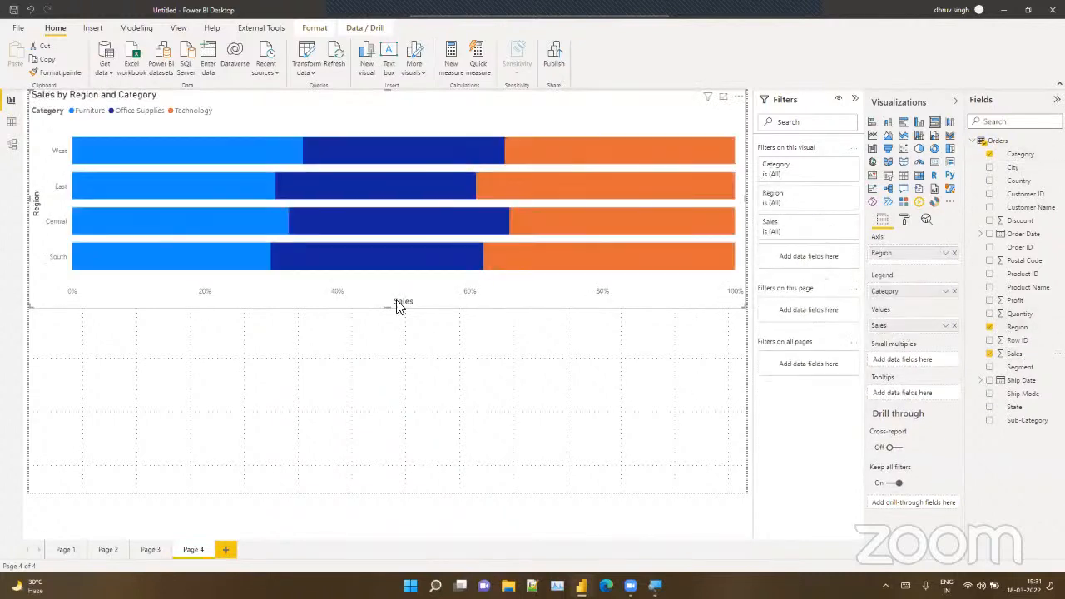
pyautogui.moveTo(390, 309); pyautogui.dragTo(385, 303)
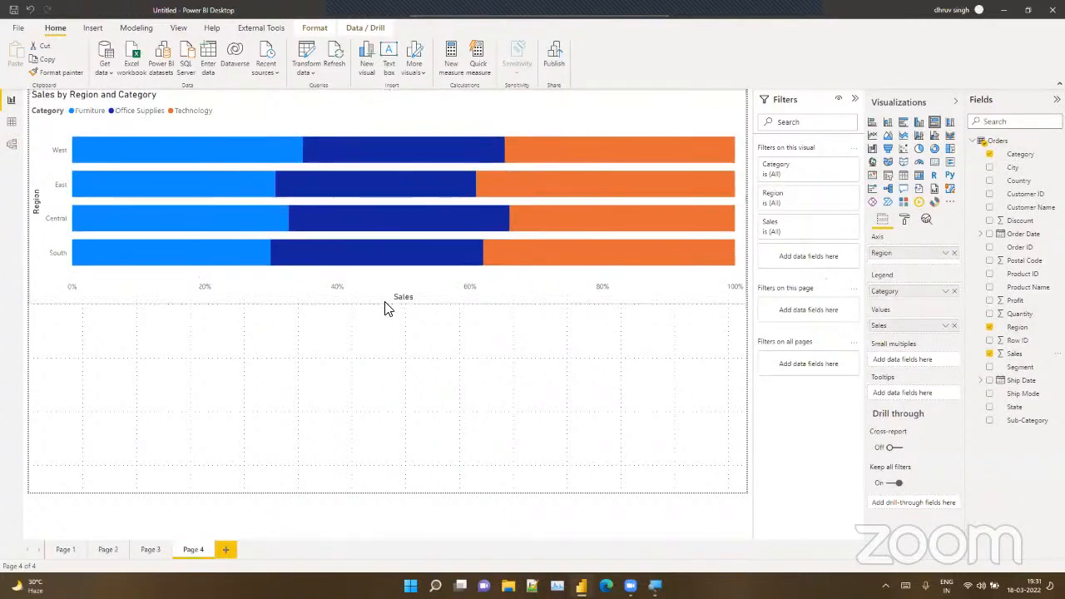
# Step: Add a stacked bar chart below the 100% chart with Region as the axis, Category as the legend and Sales as values
pyautogui.click(405, 344)
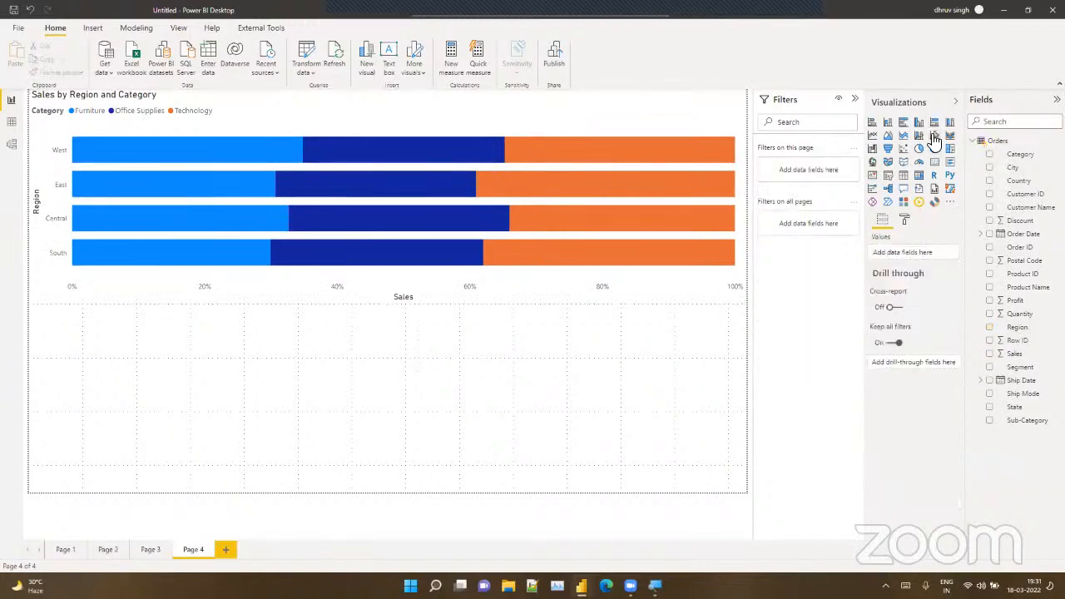
pyautogui.click(873, 129)
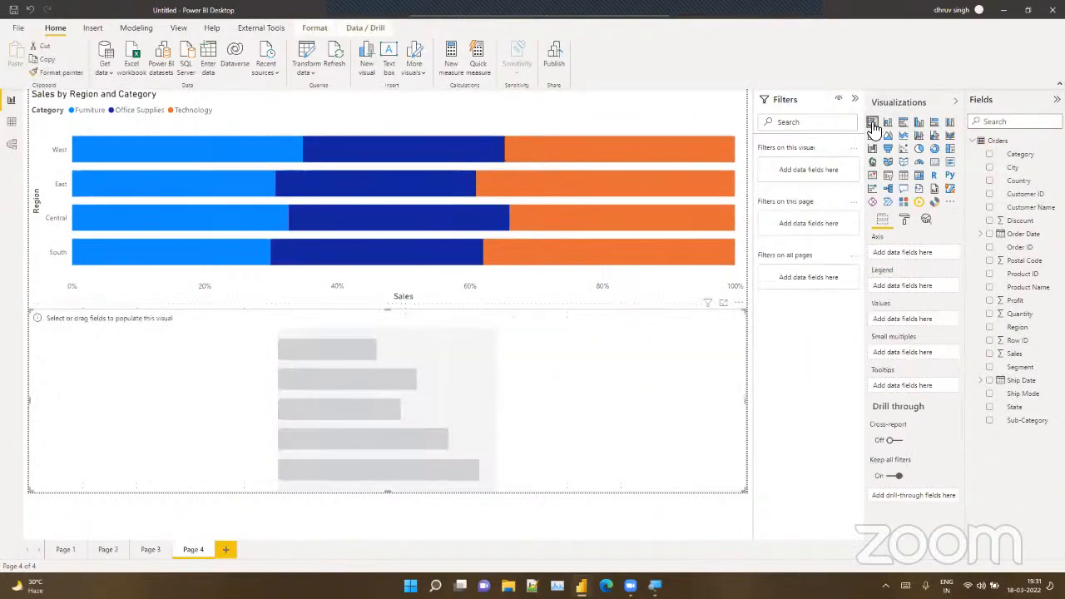
pyautogui.moveTo(1017, 332); pyautogui.dragTo(914, 254)
pyautogui.moveTo(1014, 354); pyautogui.dragTo(918, 322)
pyautogui.moveTo(1017, 160); pyautogui.dragTo(921, 292)
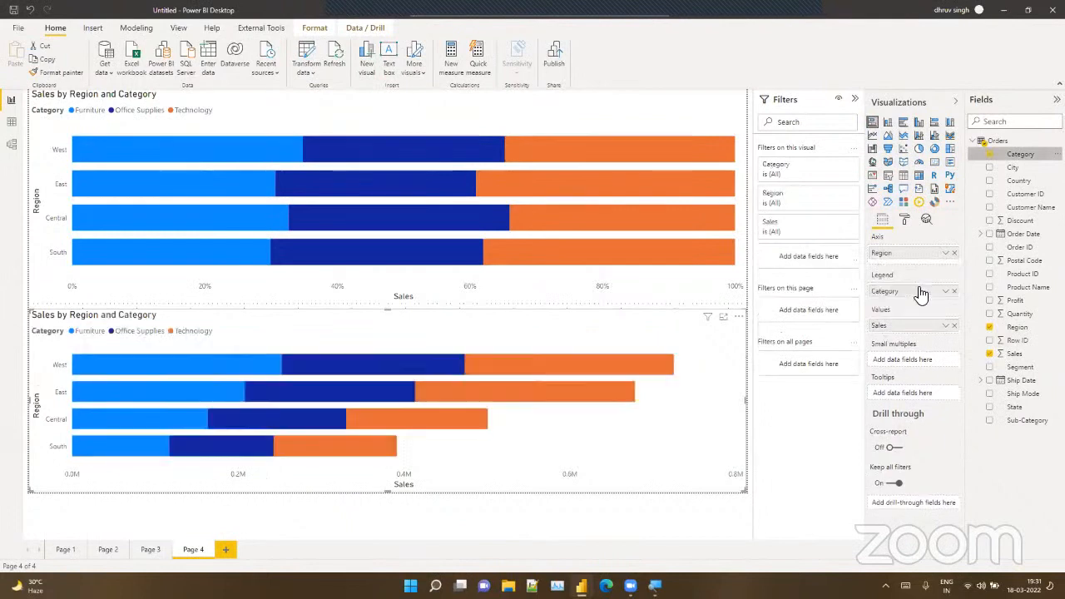
# Step: Extend the lower stacked bar chart slightly upward to meet the bottom edge of the 100% stacked bar chart
pyautogui.click(374, 311)
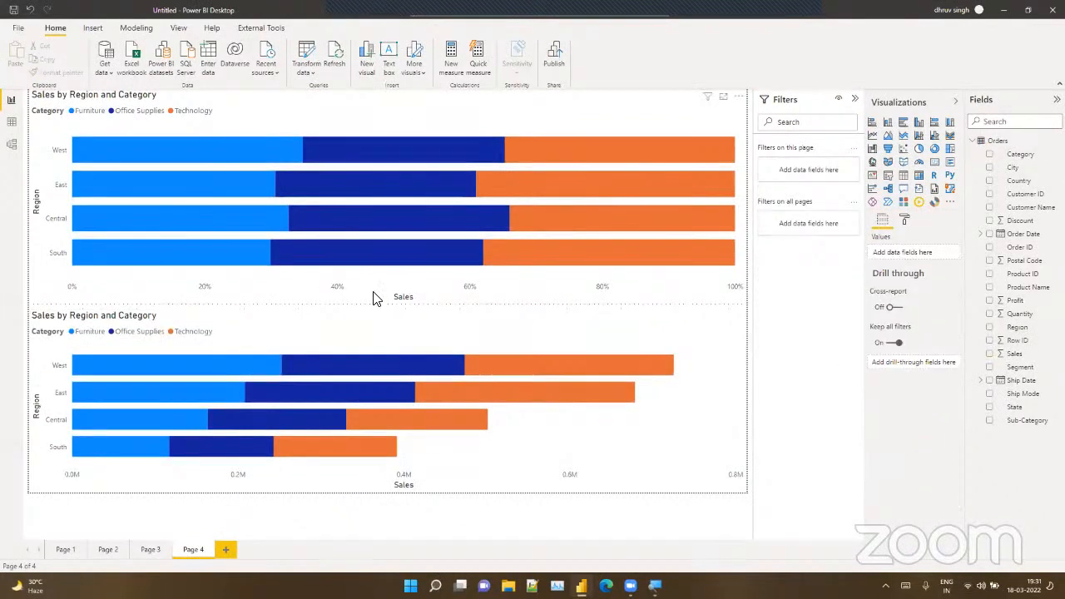
pyautogui.click(374, 298)
pyautogui.click(387, 324)
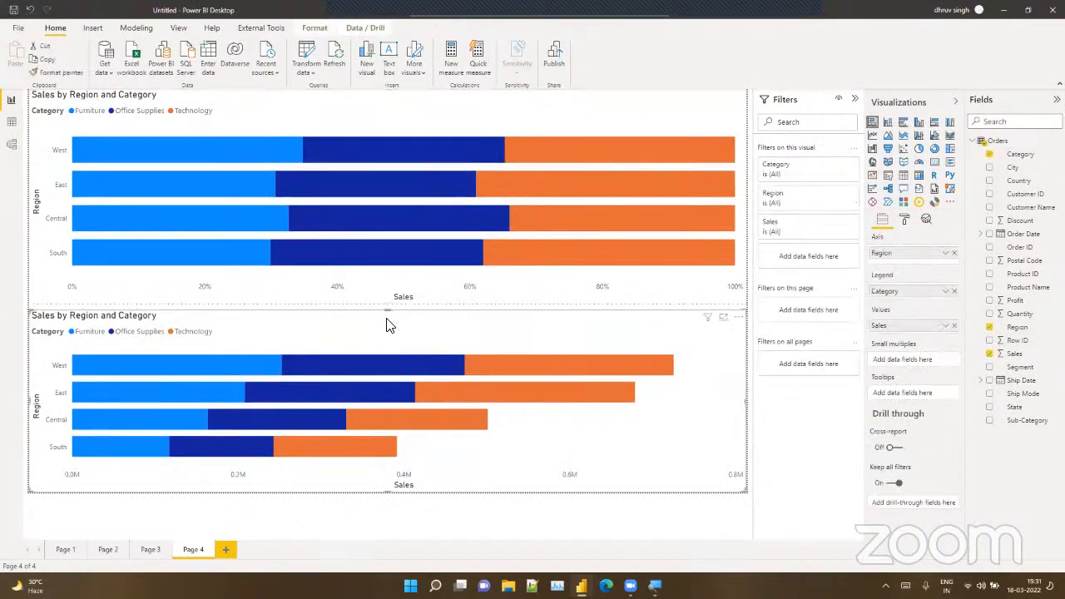
pyautogui.moveTo(387, 309); pyautogui.dragTo(388, 303)
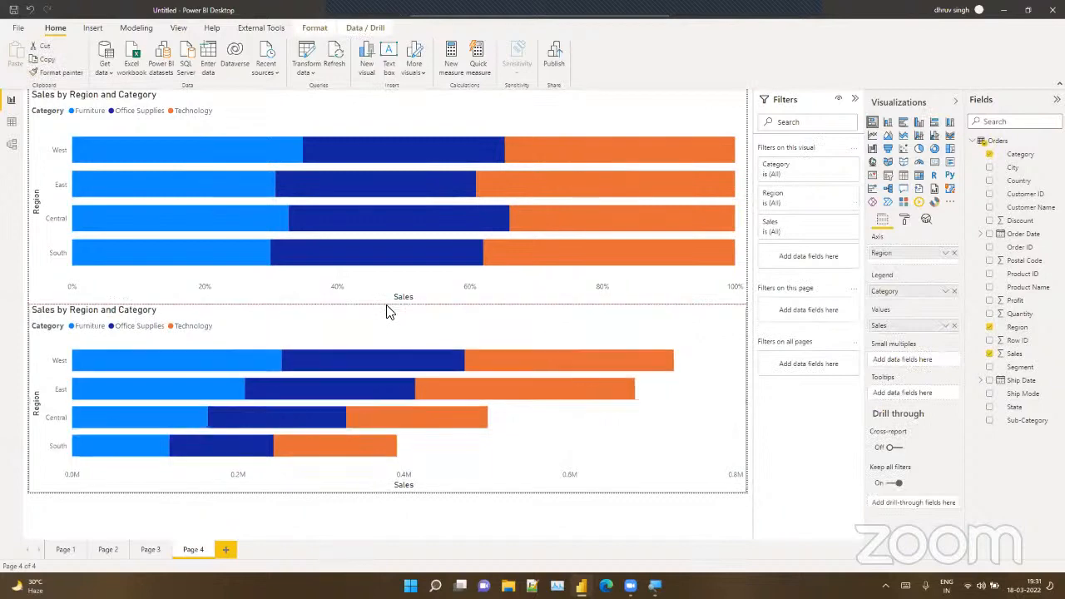
# Step: Review the stacked charts on Page 2, then return to Page 4 and select the lower stacked bar chart for comparison
pyautogui.click(106, 556)
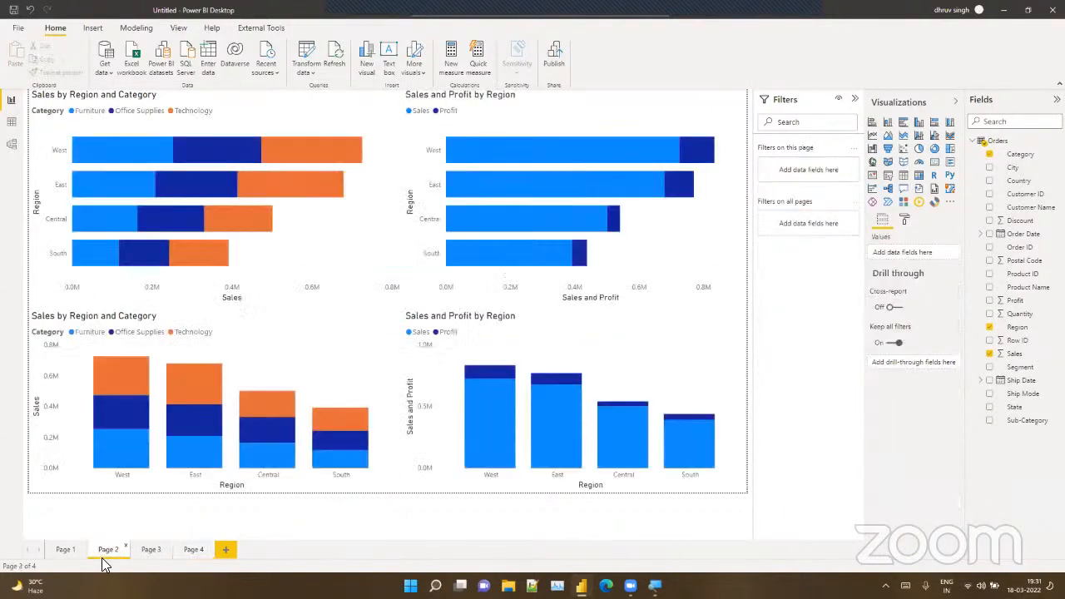
pyautogui.click(191, 551)
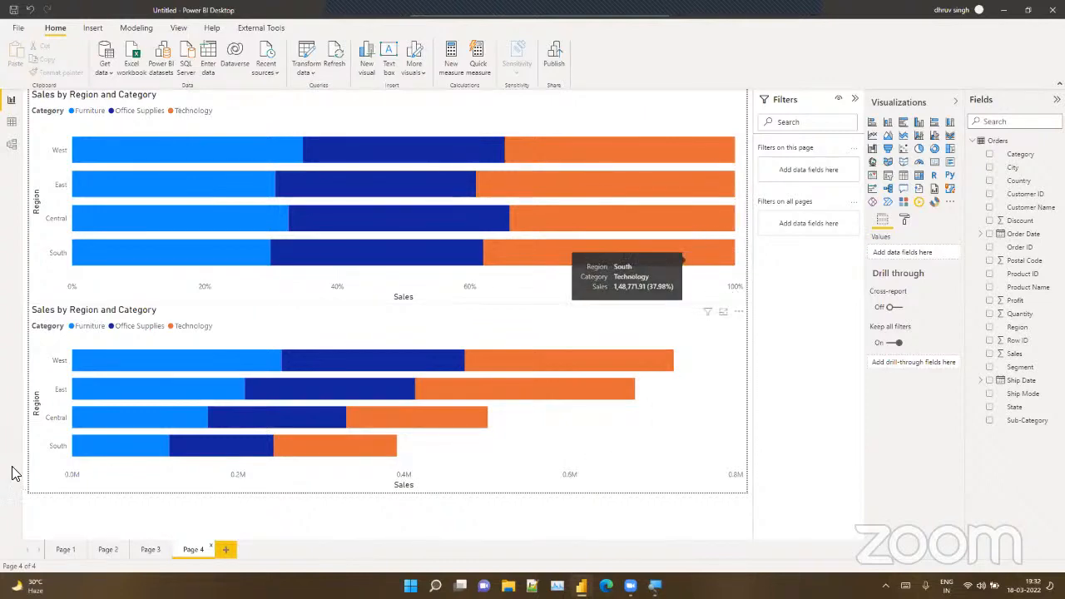
pyautogui.click(95, 334)
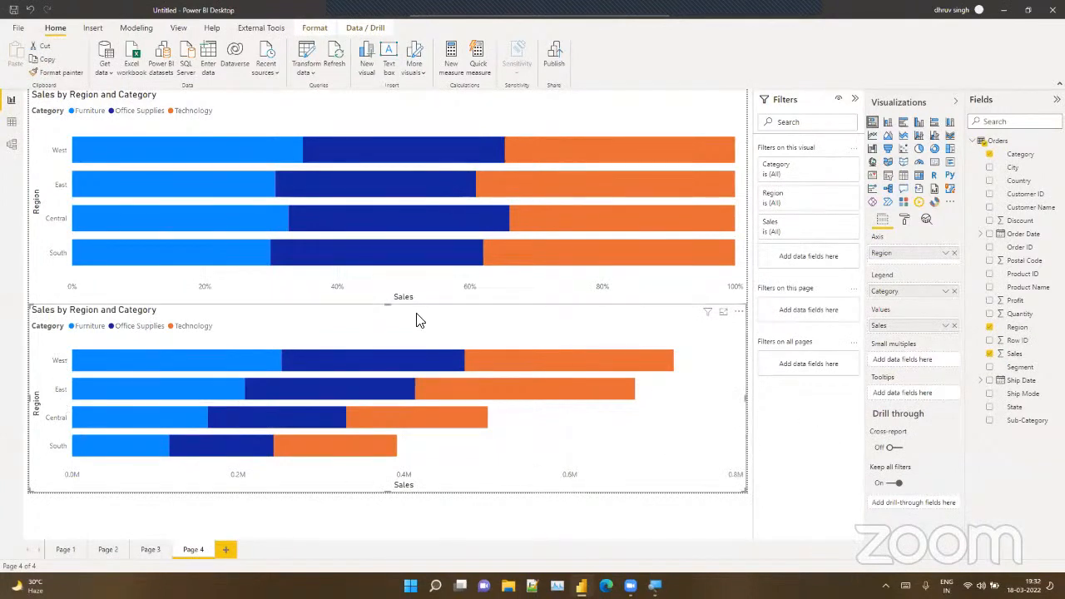
pyautogui.click(36, 268)
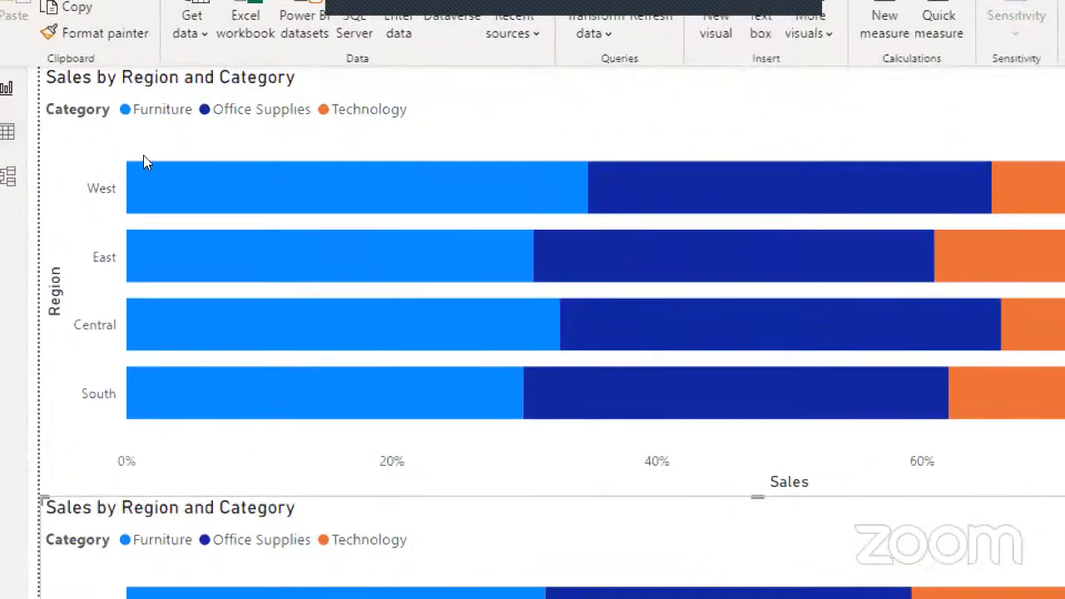
# Step: Examine the West region's Furniture segment in the 100% stacked bar chart and toggle highlighting of West on and off
pyautogui.moveTo(80, 134)
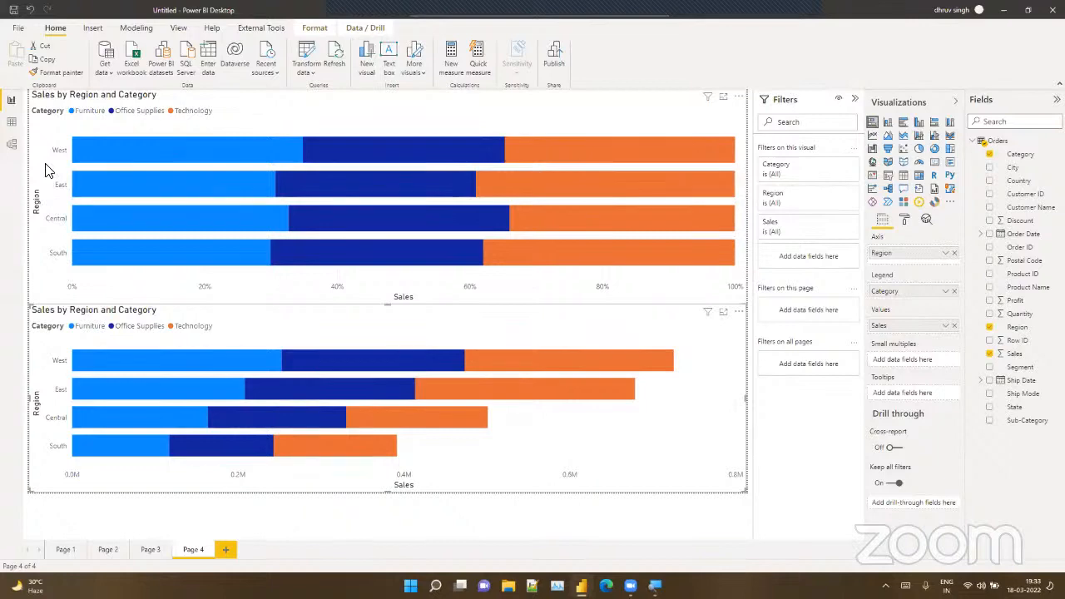
pyautogui.moveTo(172, 149)
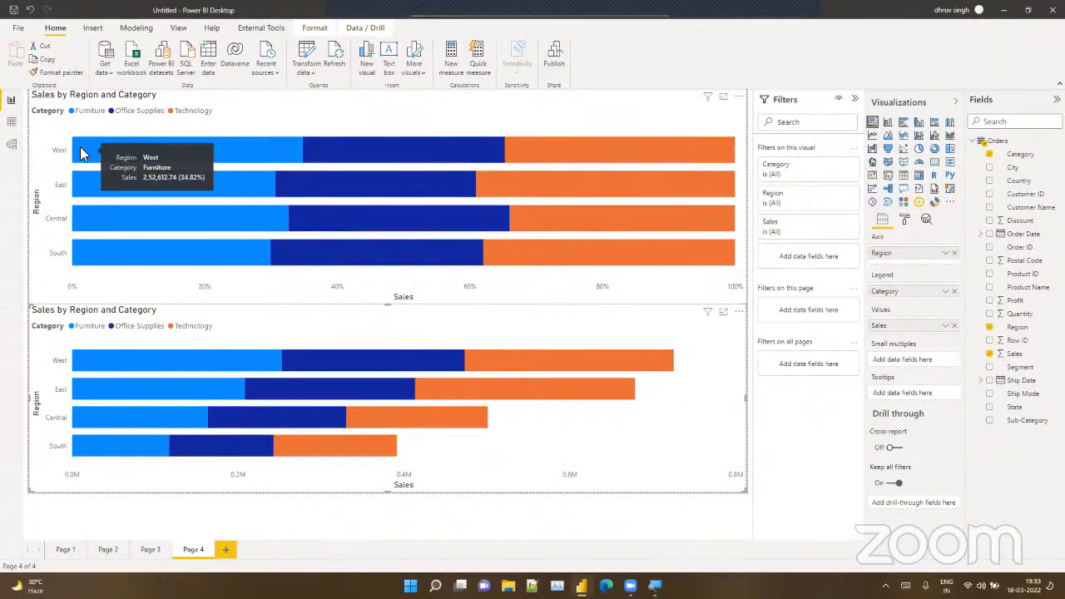
pyautogui.click(59, 153)
pyautogui.click(59, 153)
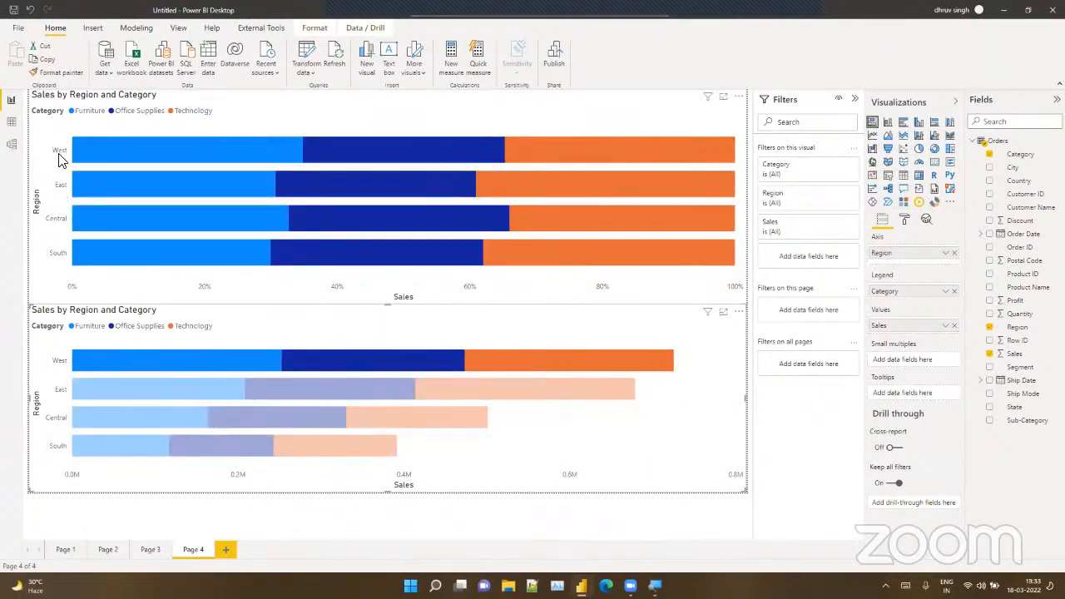
# Step: Examine the South region's Furniture share in the 100% chart and toggle highlighting of South from the lower chart
pyautogui.moveTo(182, 145)
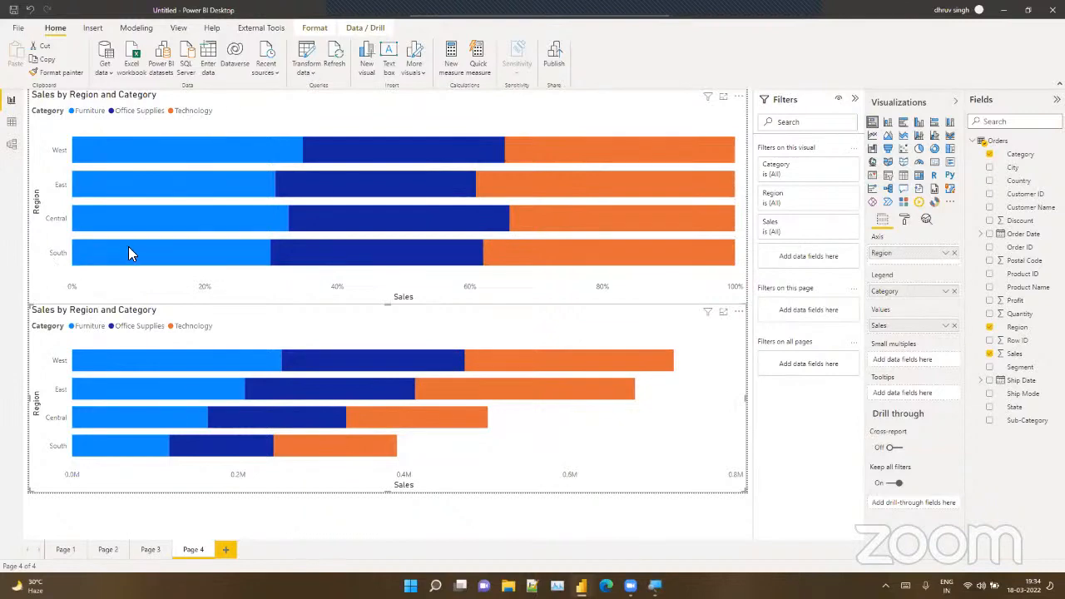
pyautogui.moveTo(143, 257)
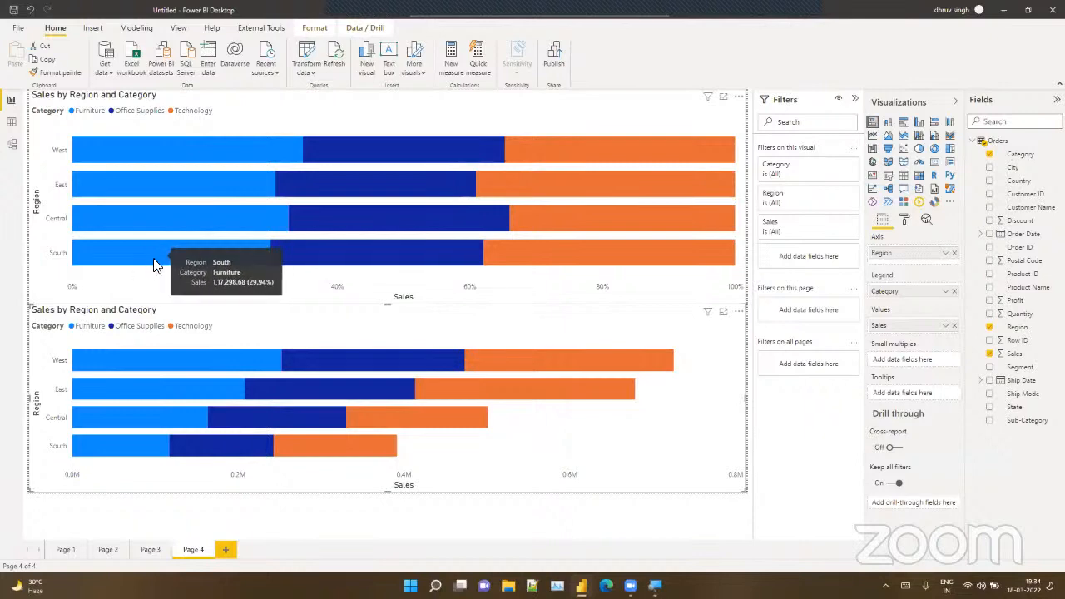
pyautogui.click(57, 446)
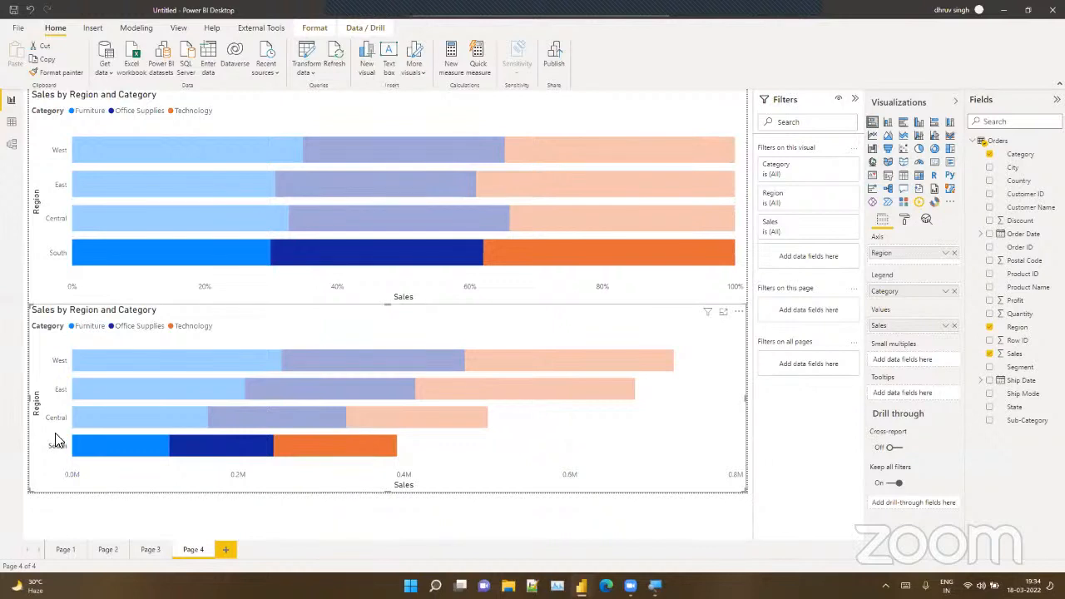
pyautogui.click(57, 443)
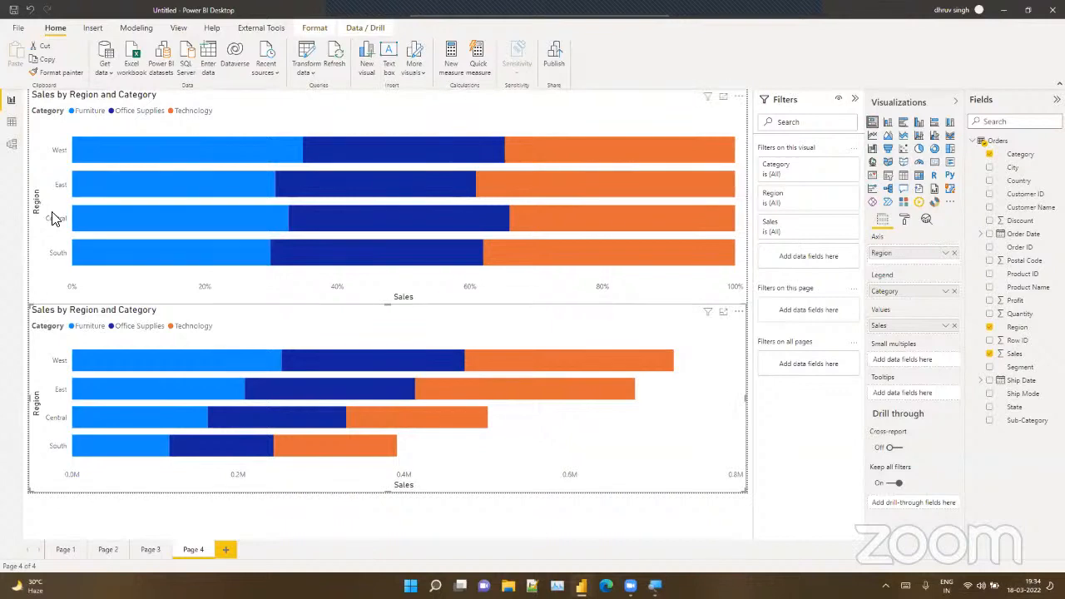
pyautogui.click(57, 447)
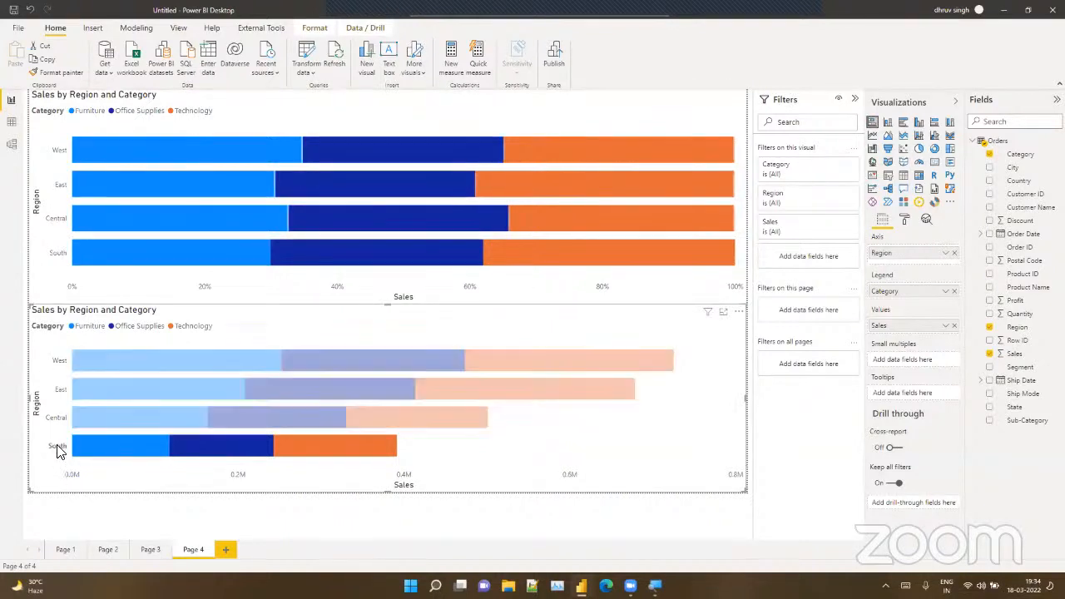
pyautogui.click(57, 449)
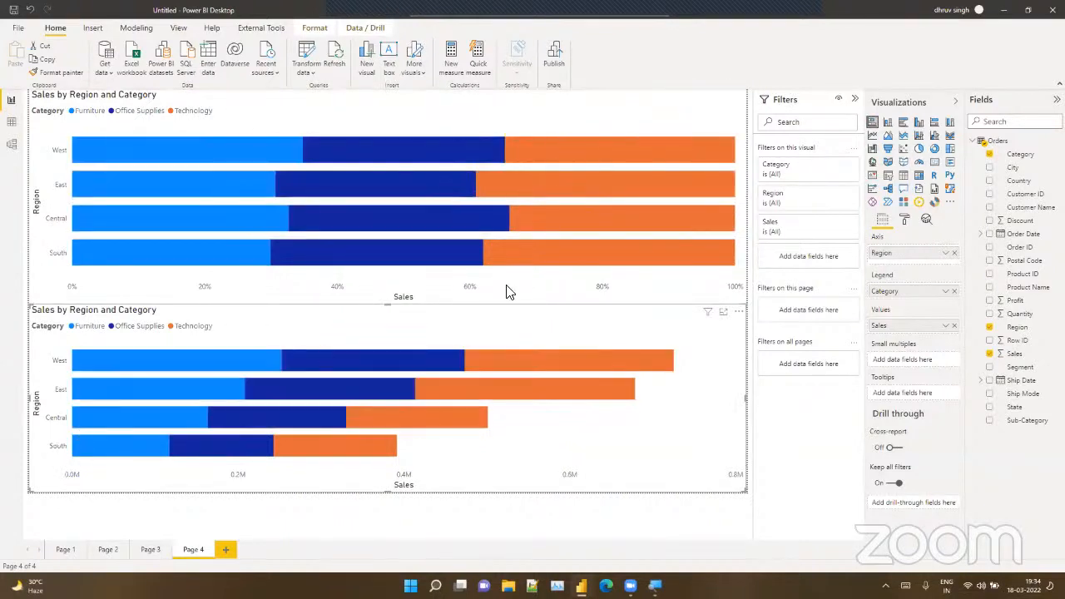
# Step: Compare the regions' Technology segments in the 100% chart, highlighting Central's Technology and the whole Central region, and clear each highlight
pyautogui.moveTo(678, 158)
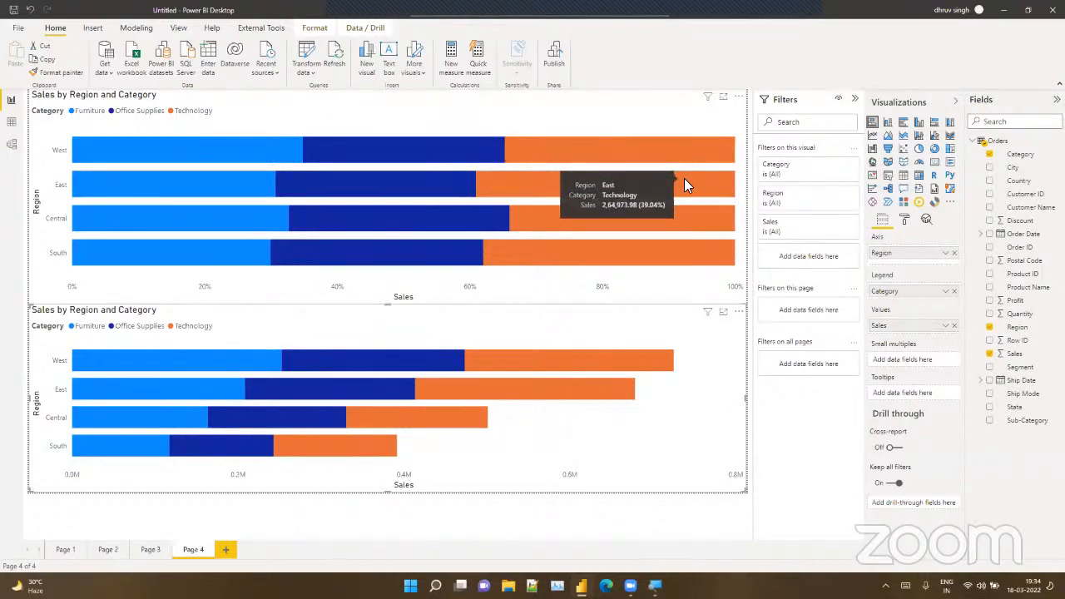
pyautogui.click(681, 220)
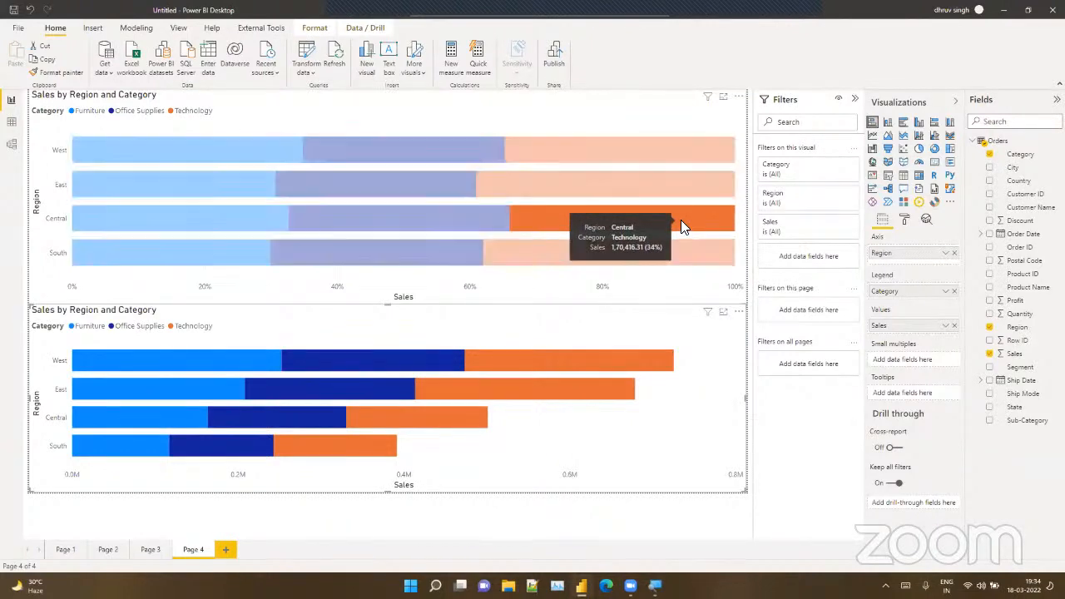
pyautogui.click(680, 219)
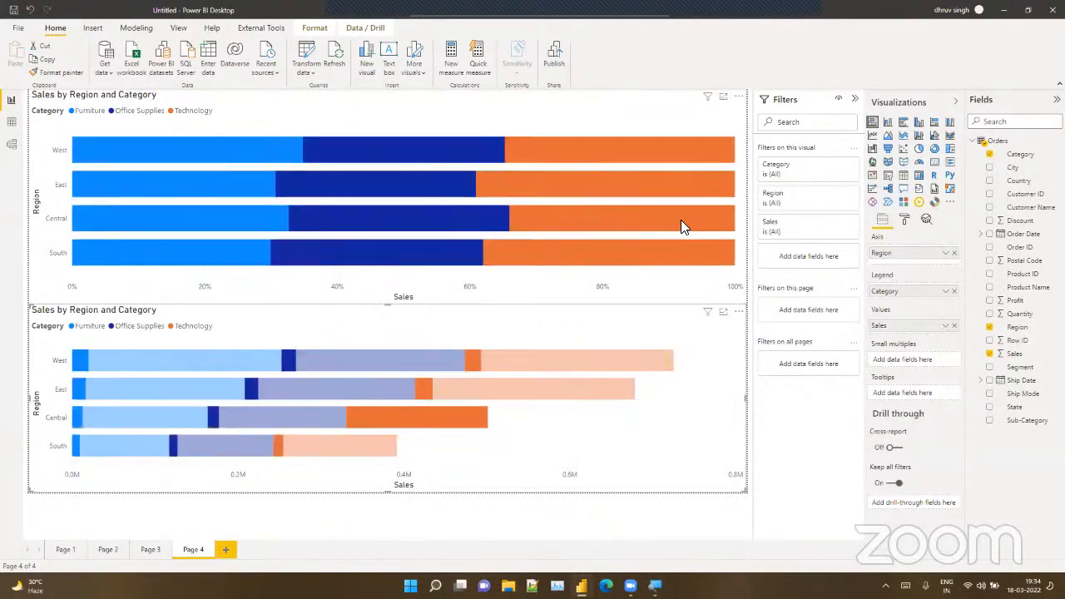
pyautogui.click(52, 423)
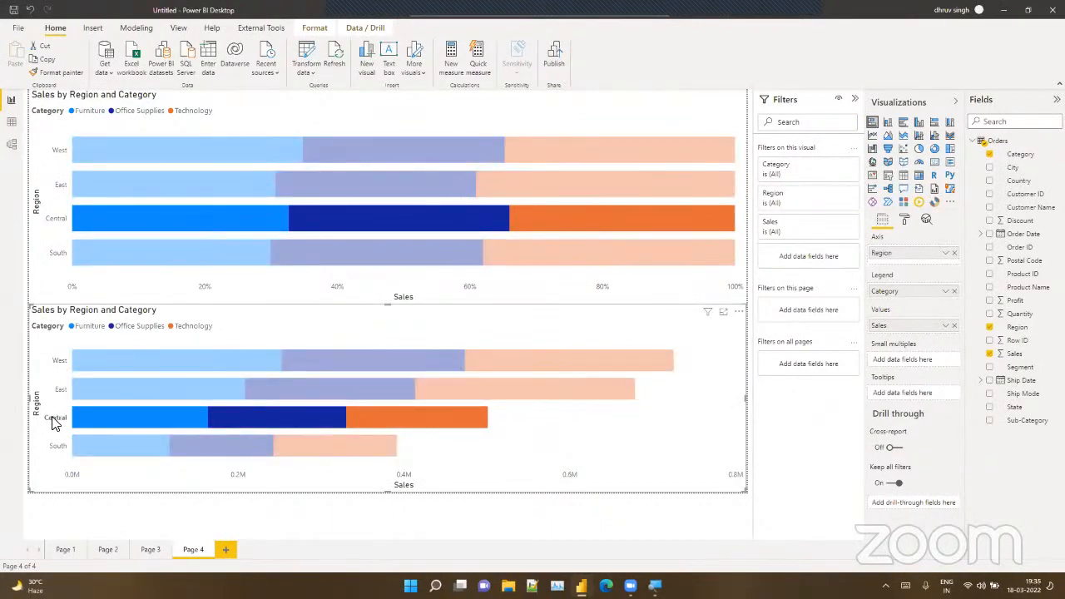
pyautogui.click(51, 423)
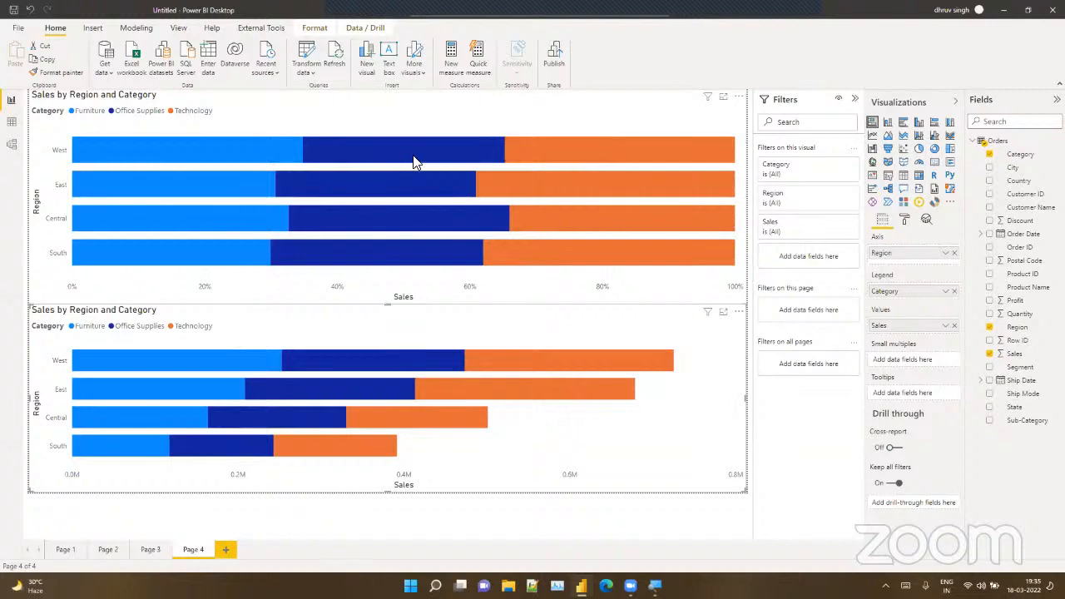
# Step: Compare the regions' Office Supplies segments in the 100% chart and toggle highlighting of East from the lower chart
pyautogui.moveTo(416, 162)
pyautogui.moveTo(410, 189)
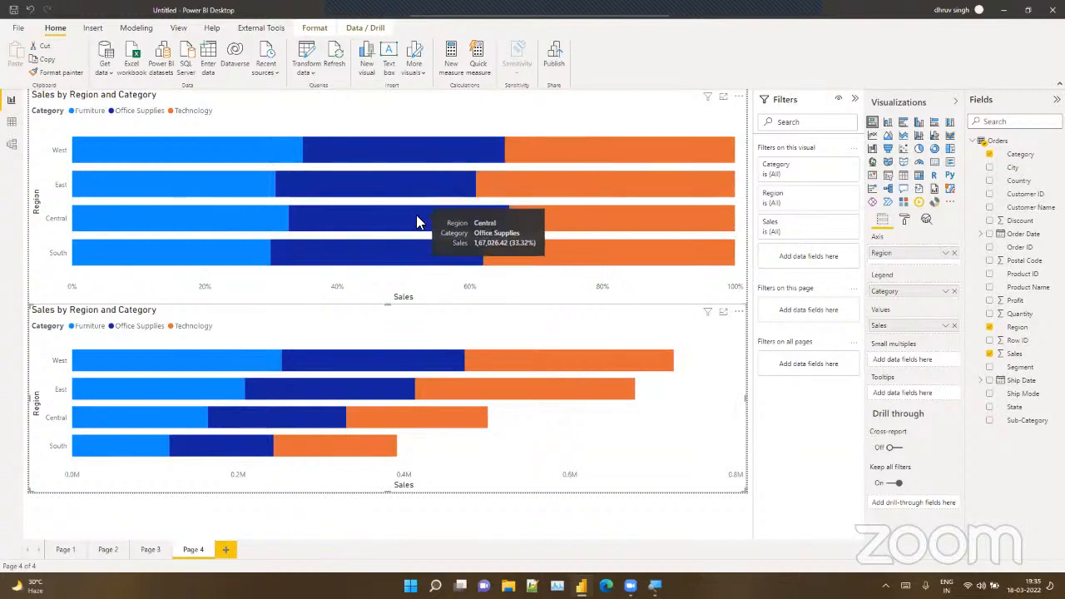
pyautogui.moveTo(426, 260)
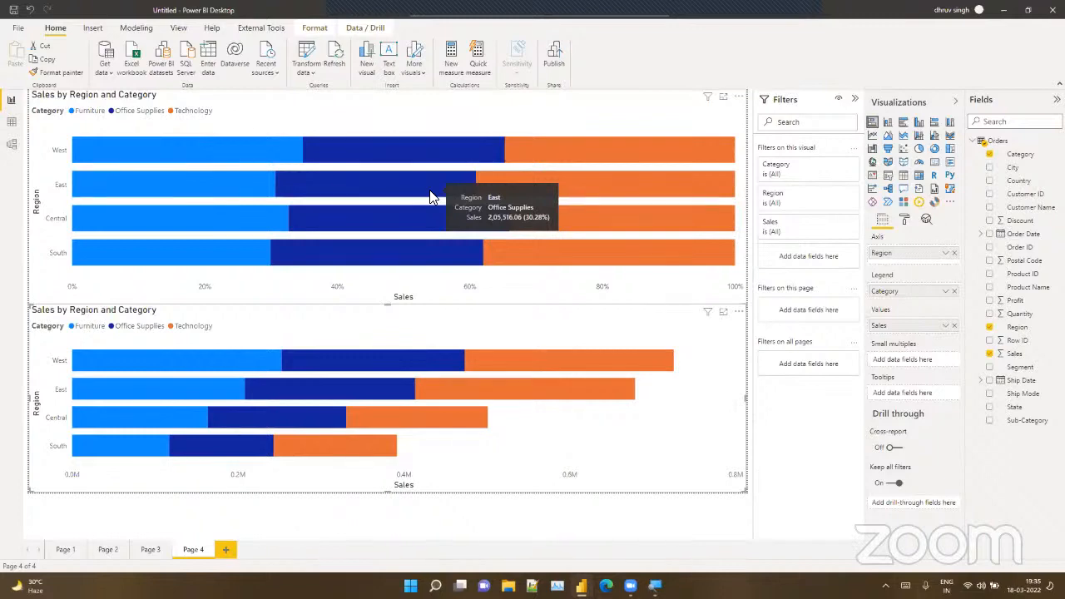
pyautogui.click(57, 397)
pyautogui.click(57, 398)
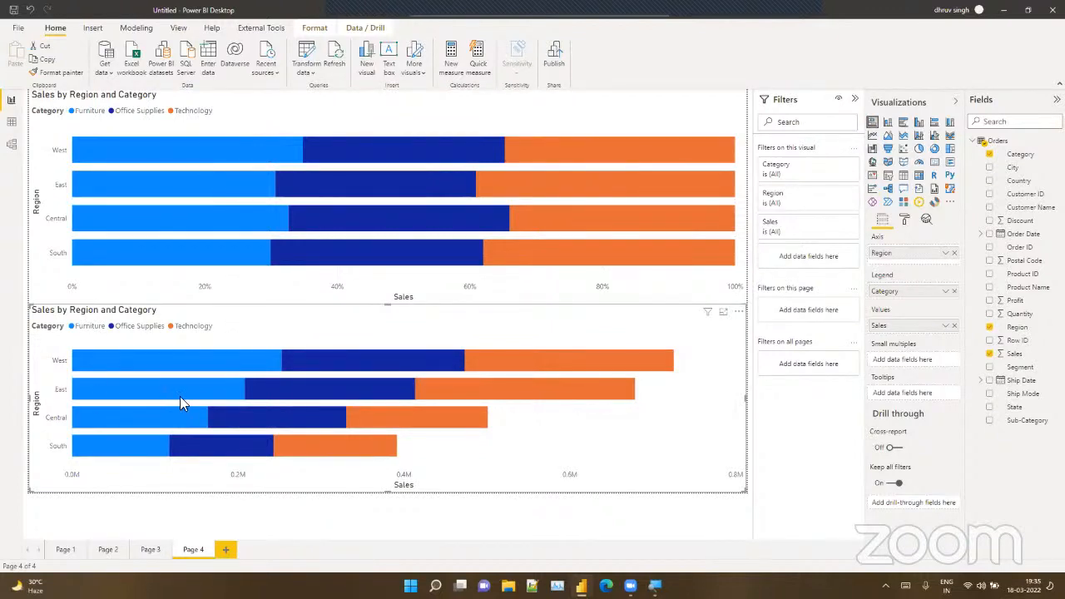
# Step: Remove the lower stacked bar chart from Page 4
pyautogui.click(739, 311)
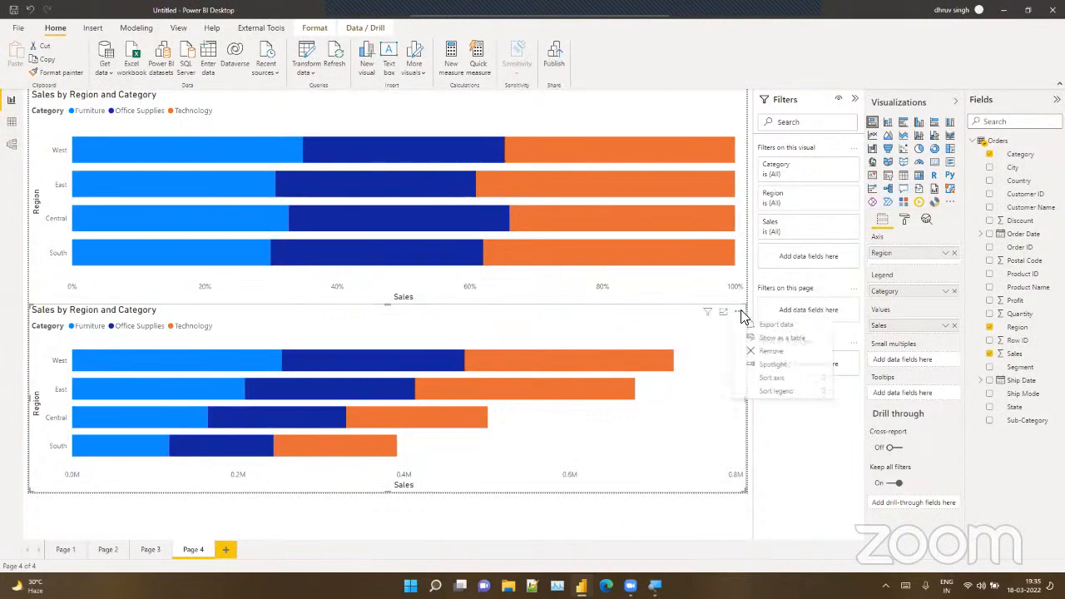
pyautogui.click(761, 349)
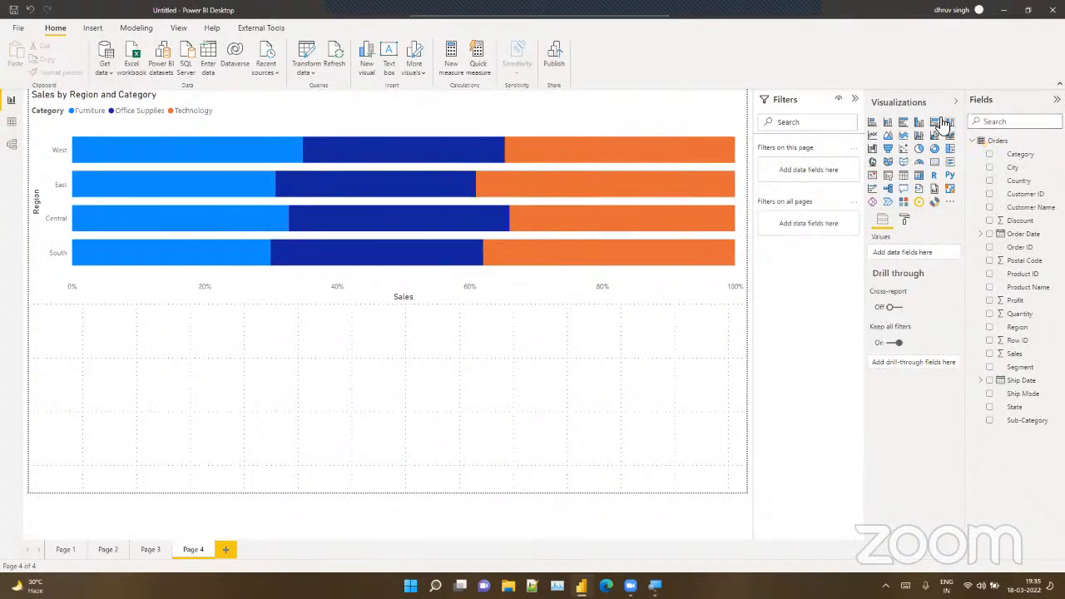
# Step: Add a 100% stacked column chart below the bar chart on Page 4, showing Sales by Region with Category as legend
pyautogui.click(950, 123)
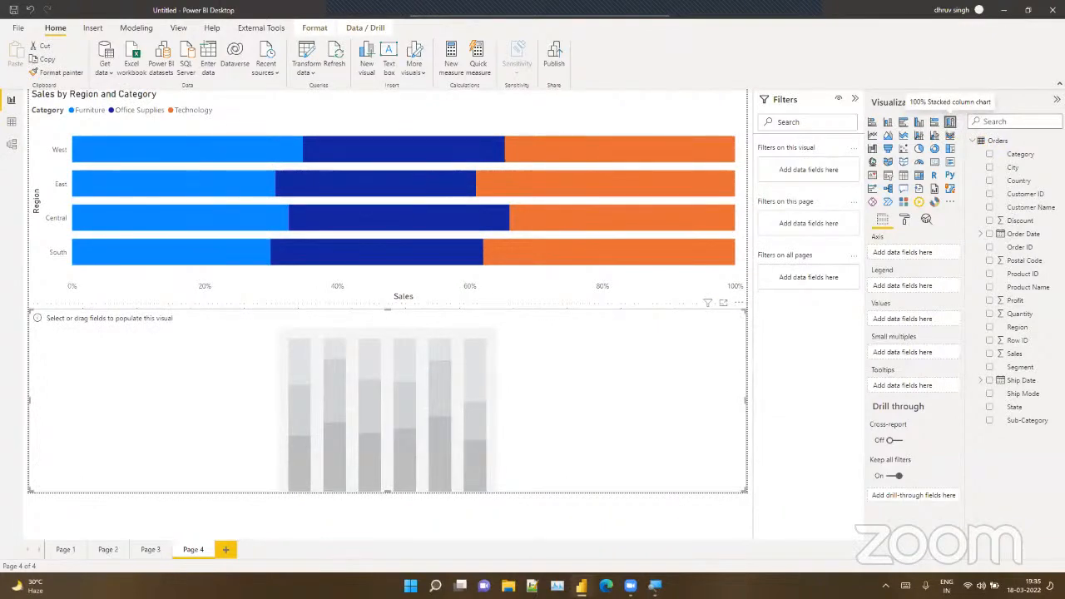
pyautogui.moveTo(1018, 329); pyautogui.dragTo(938, 260)
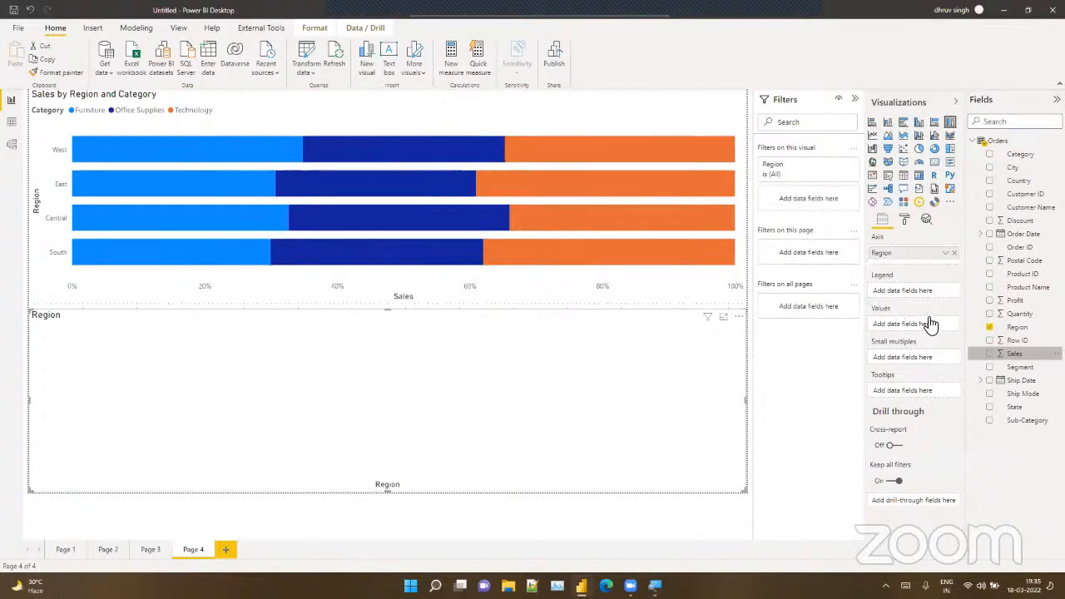
pyautogui.moveTo(930, 324); pyautogui.dragTo(930, 325)
pyautogui.moveTo(1020, 154); pyautogui.dragTo(929, 293)
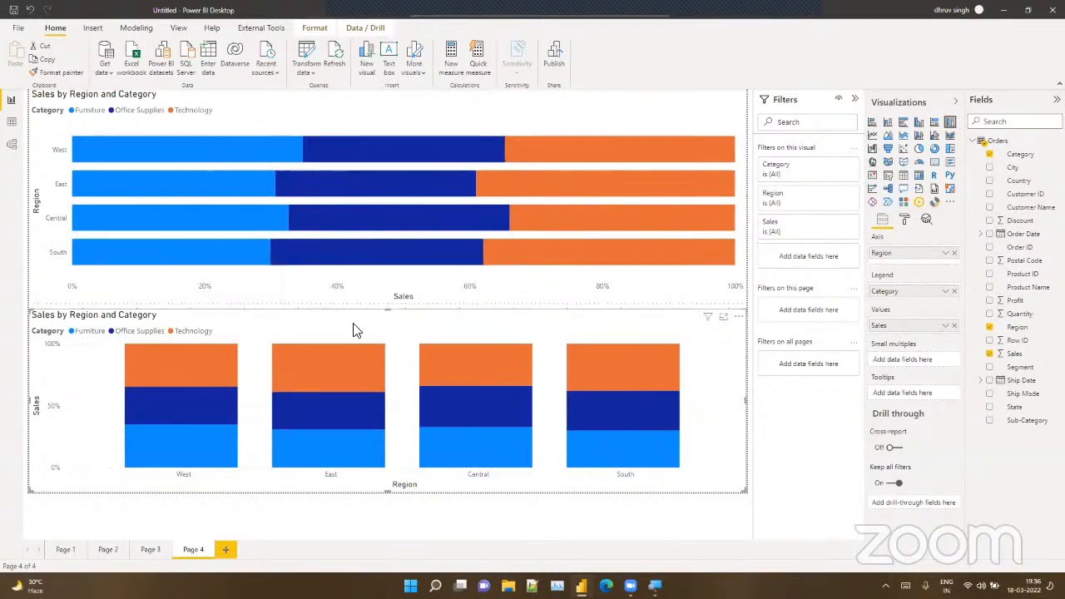
# Step: Add Page 5 and insert a line chart spanning the full width of the page's lower part, leaving space above it
pyautogui.click(228, 550)
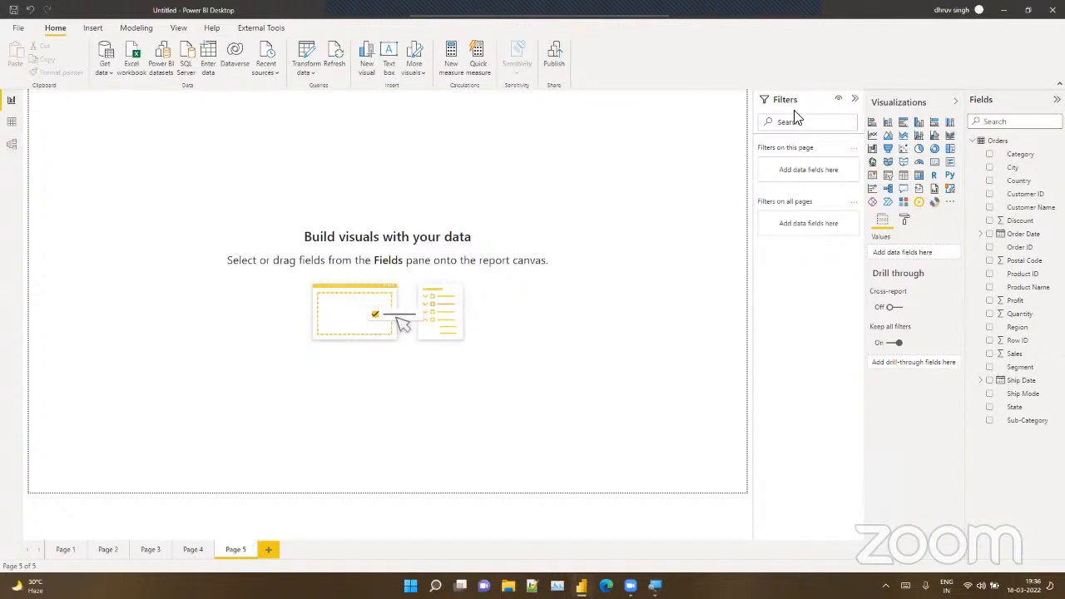
pyautogui.click(872, 136)
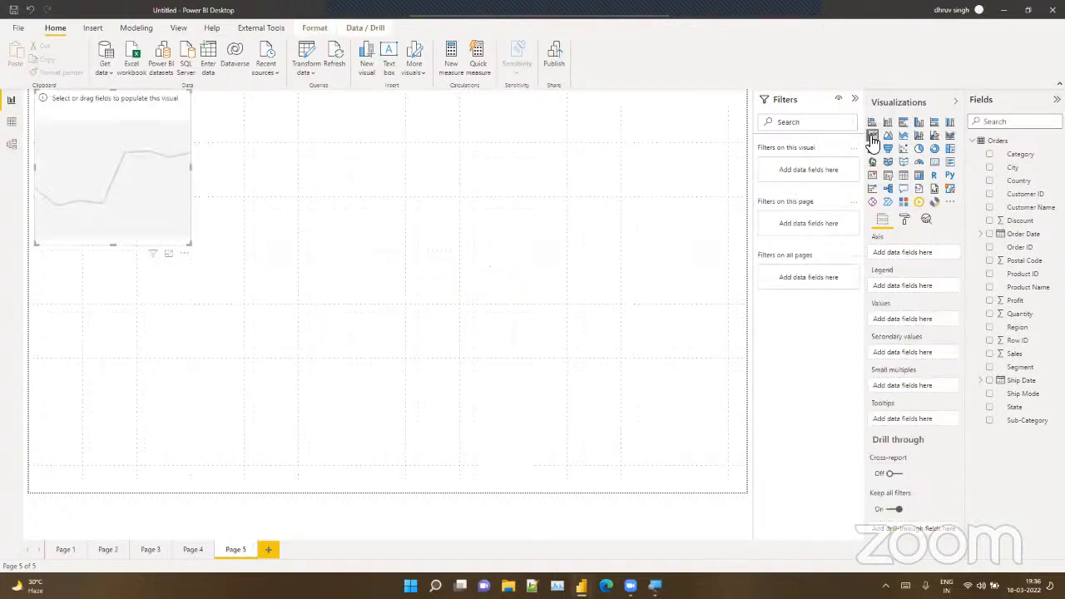
pyautogui.moveTo(100, 195); pyautogui.dragTo(62, 300)
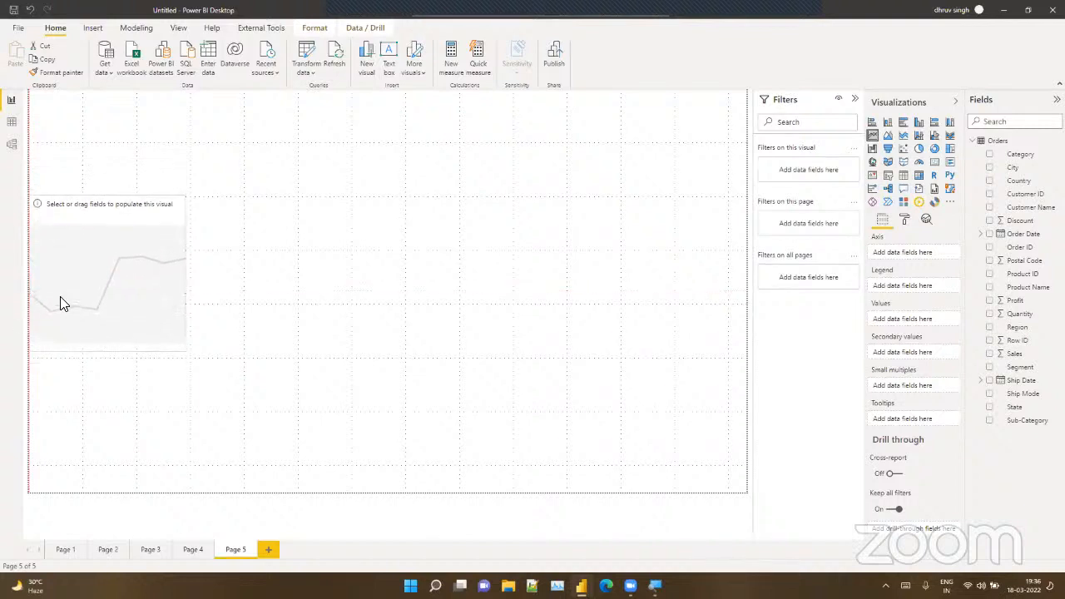
pyautogui.moveTo(186, 350); pyautogui.dragTo(758, 494)
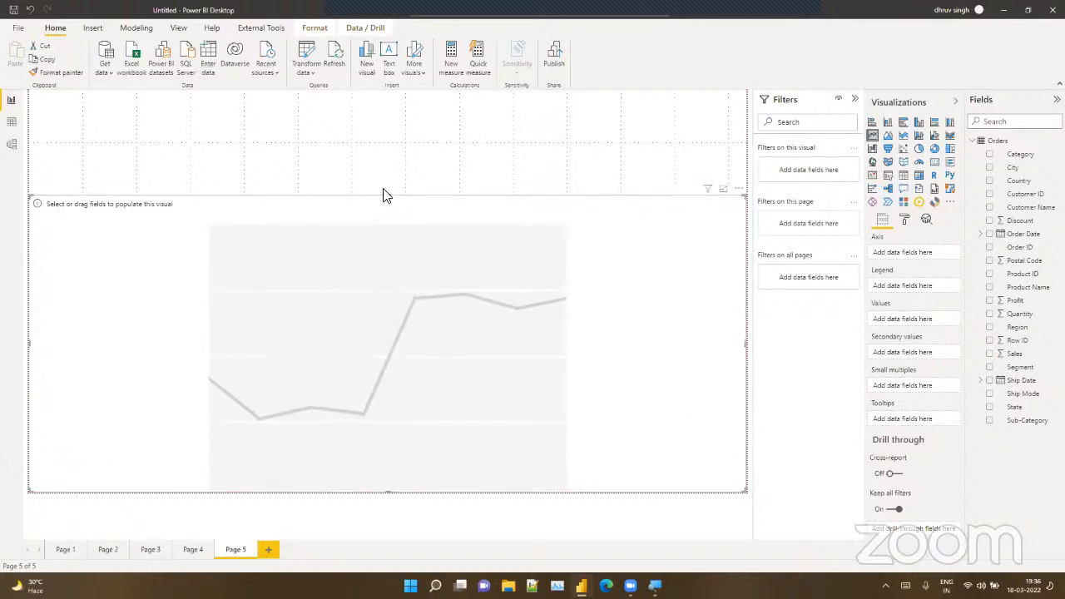
pyautogui.moveTo(388, 197); pyautogui.dragTo(381, 226)
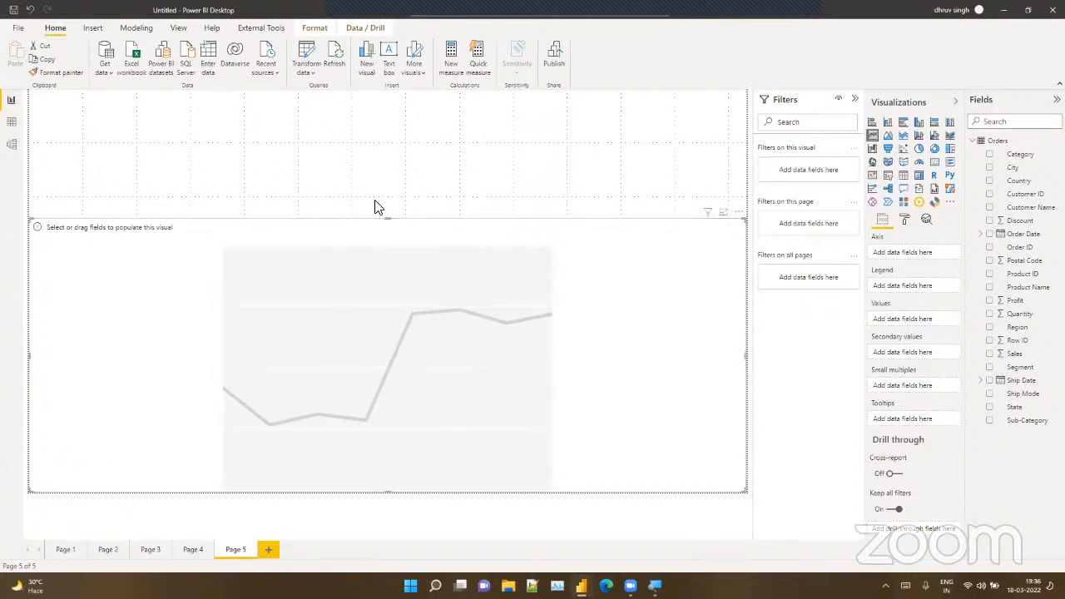
pyautogui.click(373, 197)
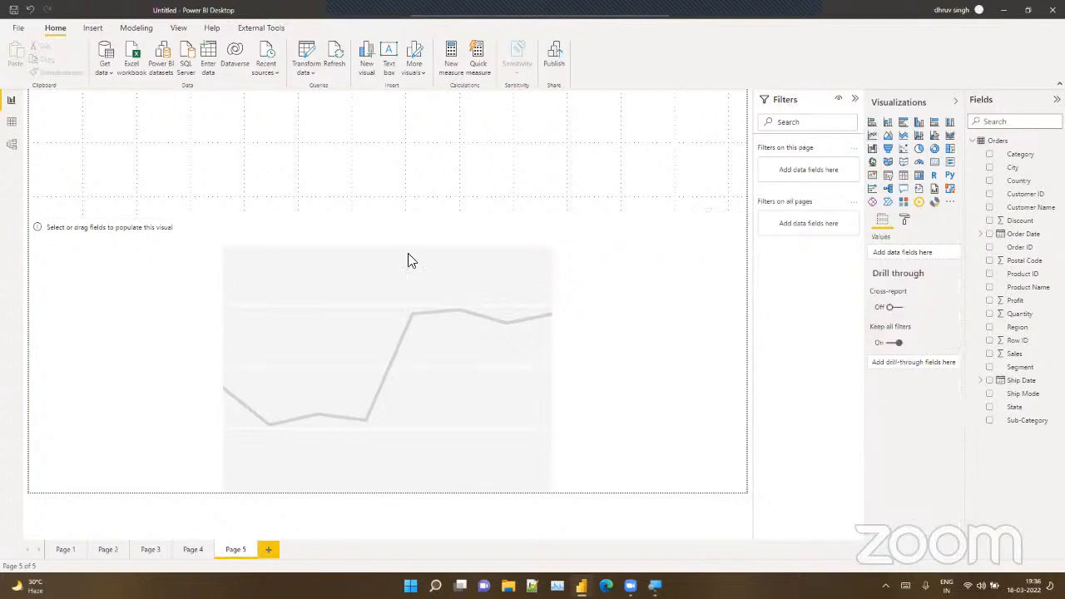
pyautogui.click(423, 276)
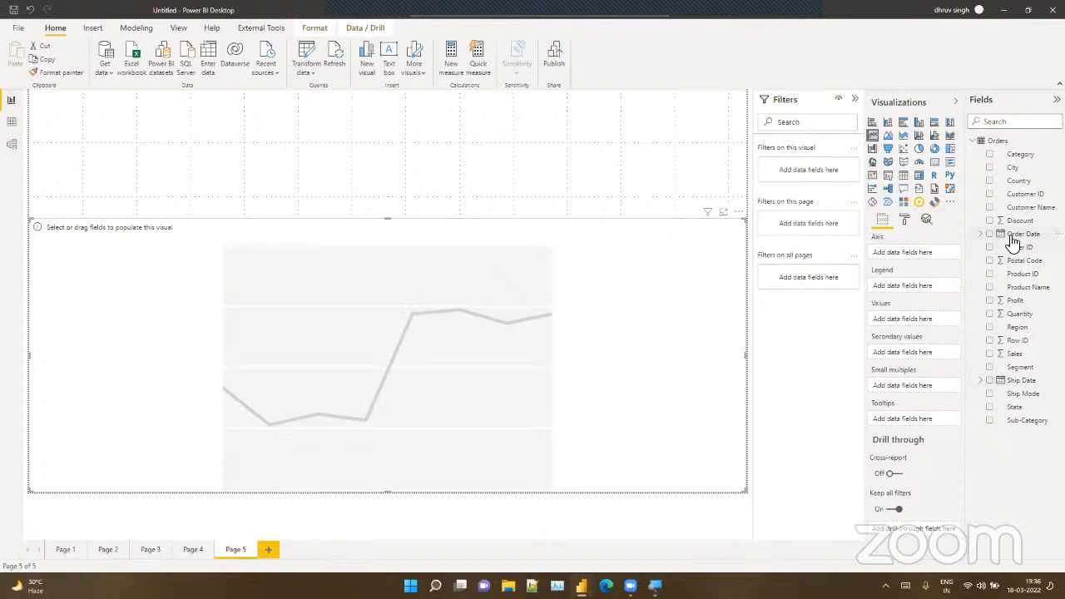
pyautogui.moveTo(1017, 234); pyautogui.dragTo(905, 256)
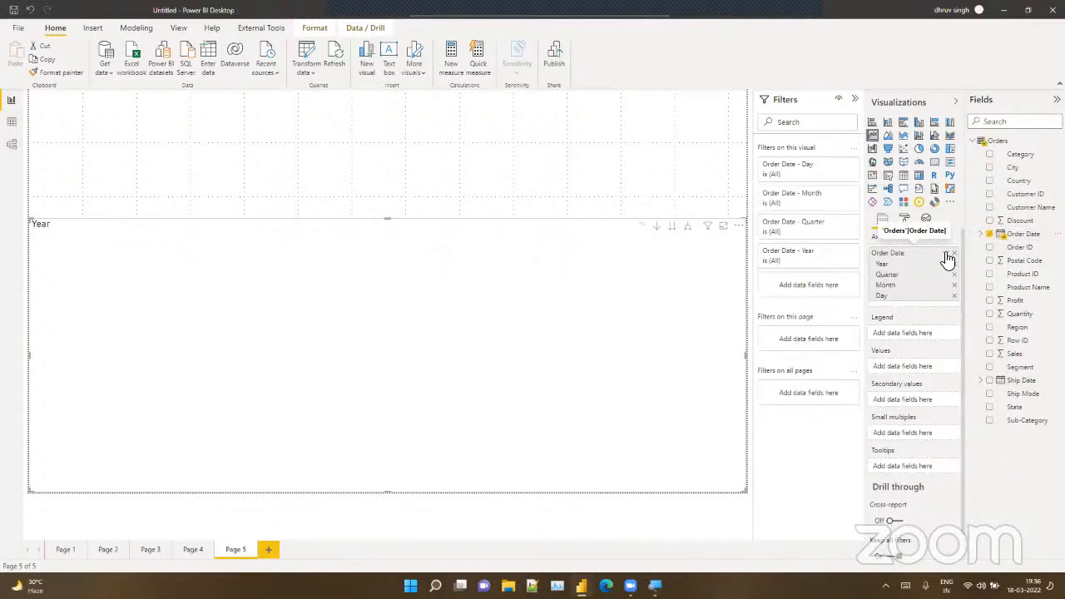
pyautogui.click(945, 254)
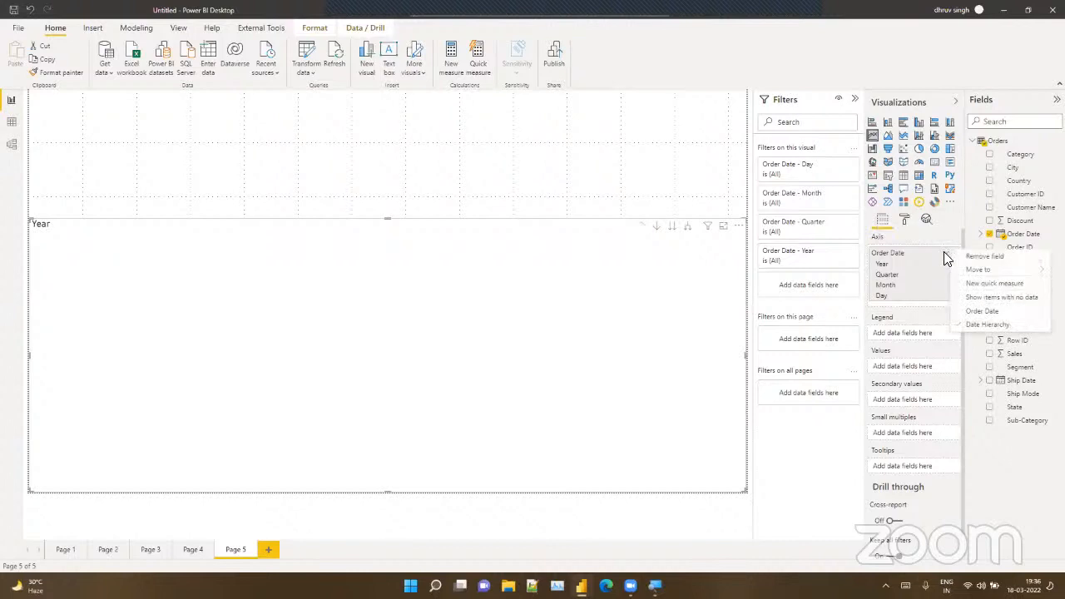
pyautogui.click(979, 312)
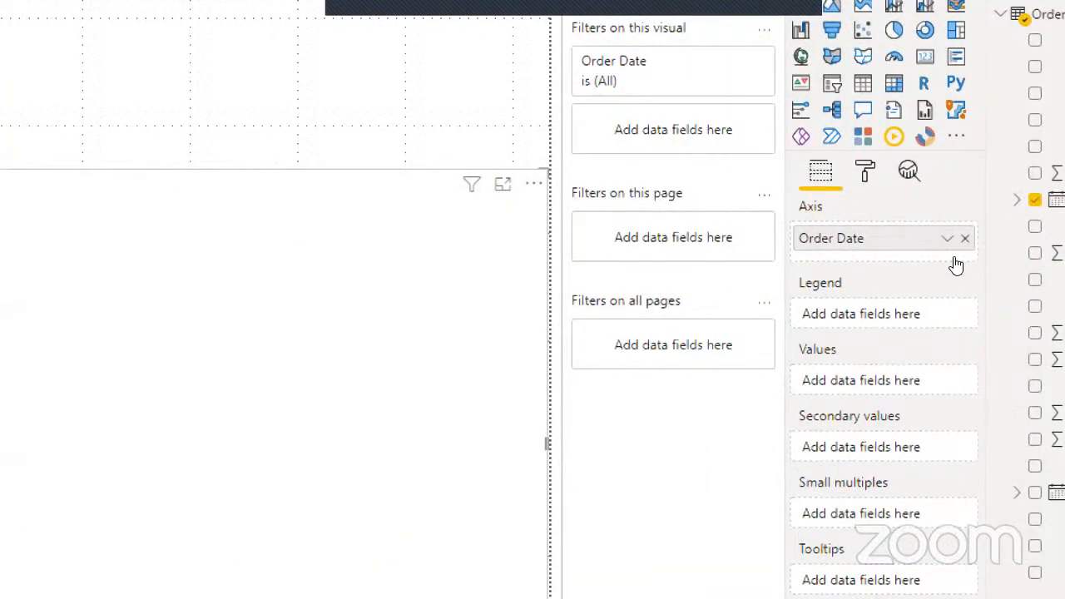
pyautogui.click(954, 253)
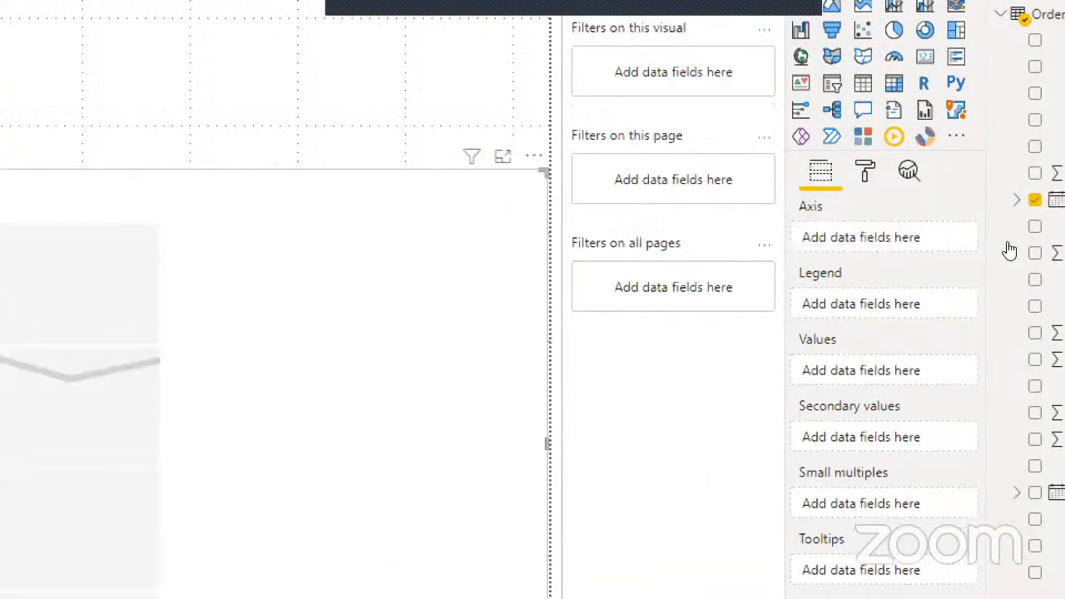
# Step: Plot Sales as values and Profit as secondary values in the line chart, by Order Date as plain dates instead of the date hierarchy
pyautogui.moveTo(1034, 236); pyautogui.dragTo(935, 251)
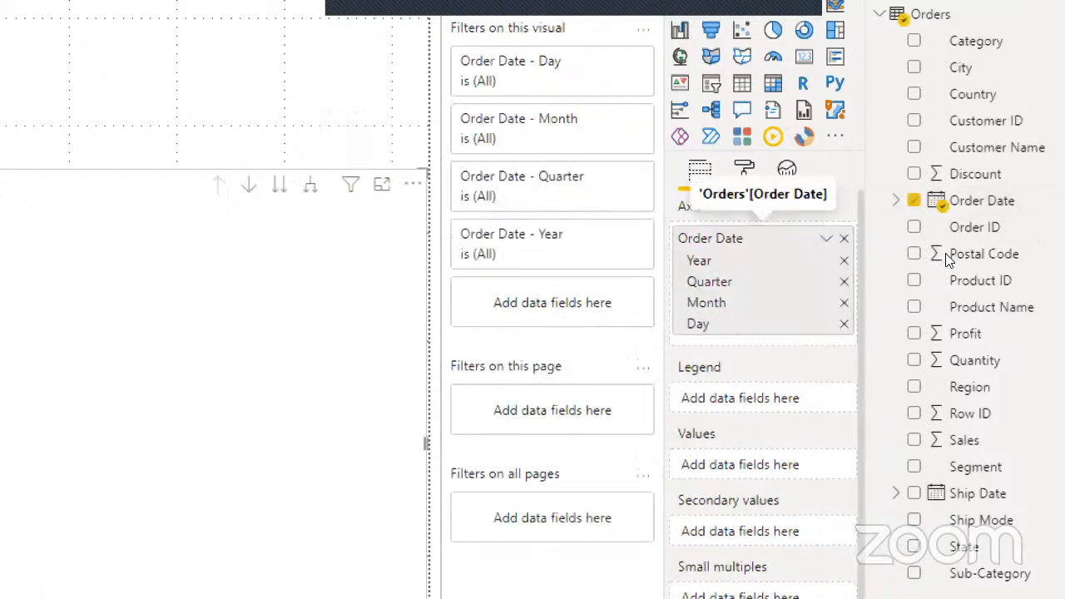
pyautogui.click(944, 253)
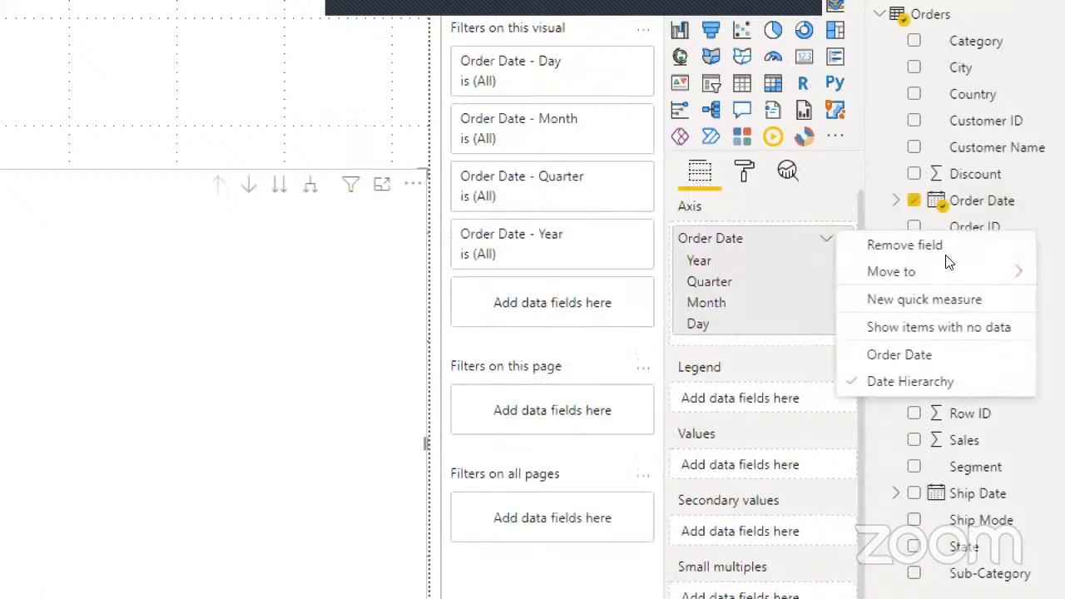
pyautogui.click(967, 308)
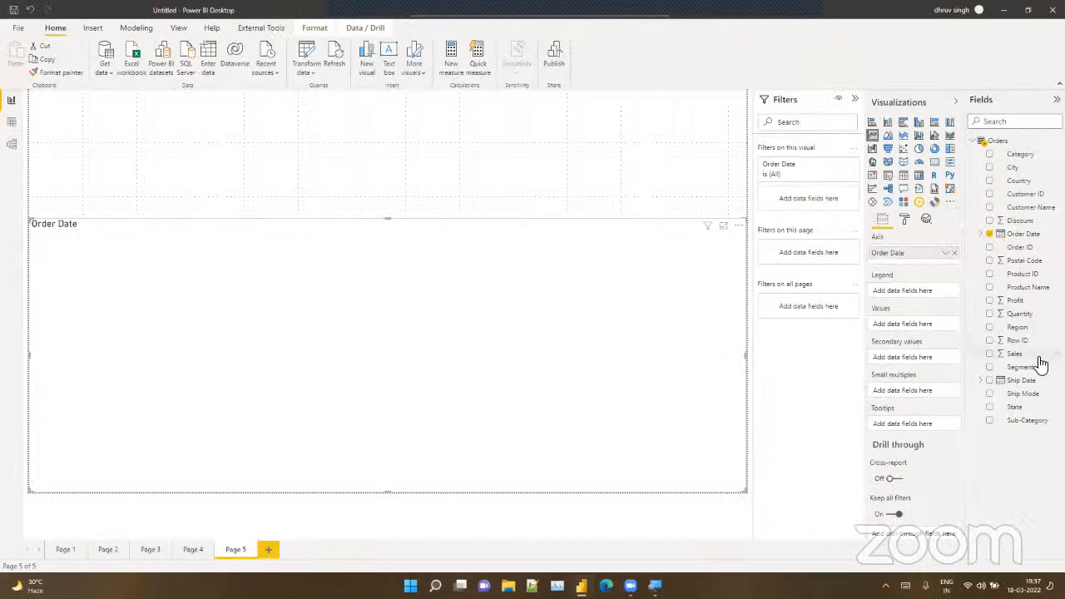
pyautogui.moveTo(1039, 356); pyautogui.dragTo(936, 329)
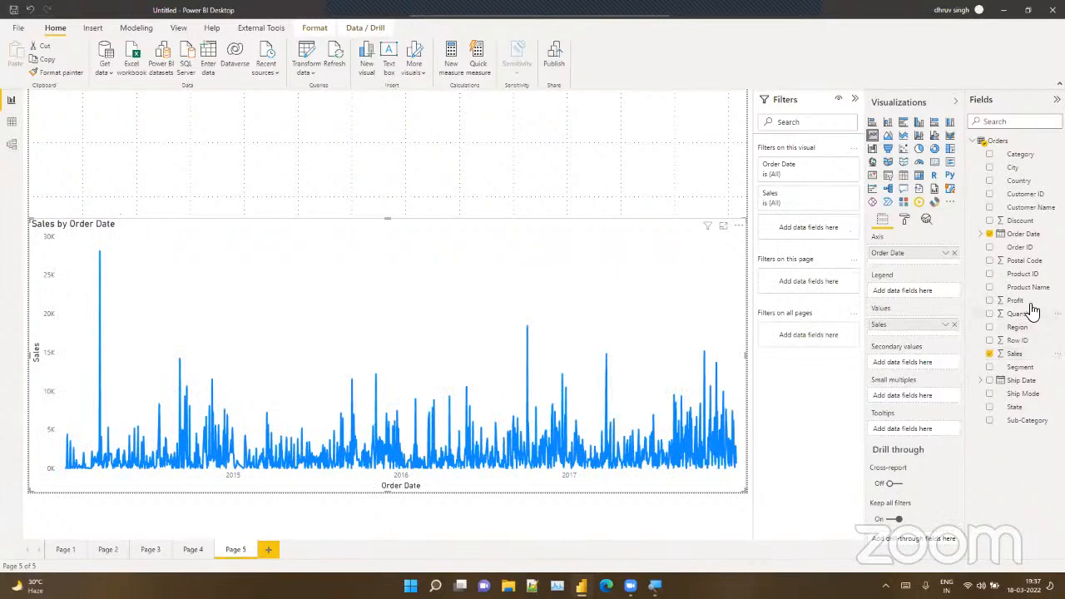
pyautogui.moveTo(977, 301); pyautogui.dragTo(934, 366)
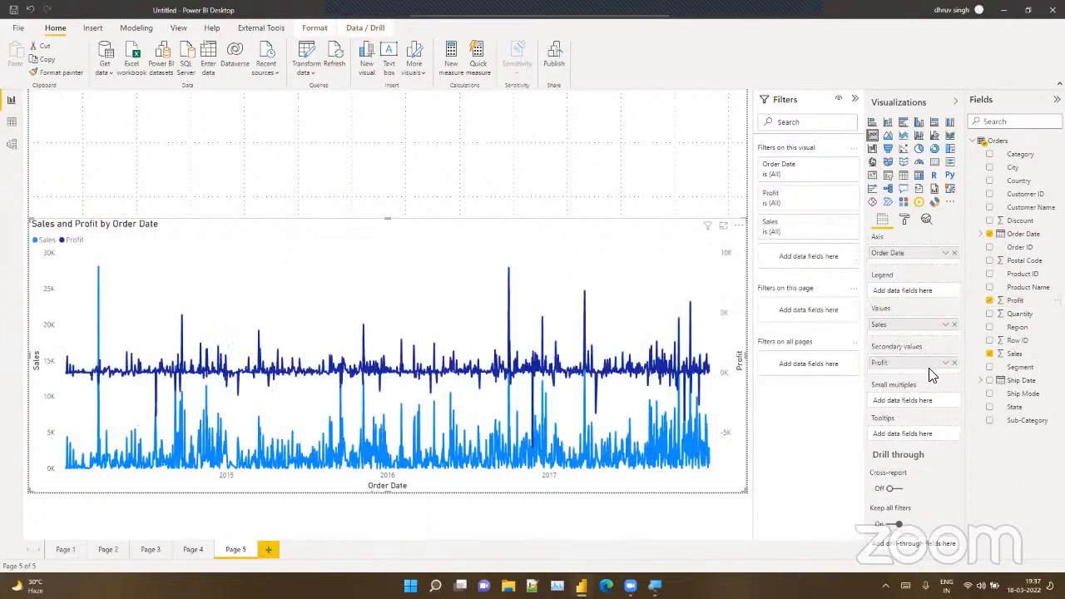
# Step: Insert a slicer and shrink it to fit the page's upper-left corner above the line chart
pyautogui.click(505, 181)
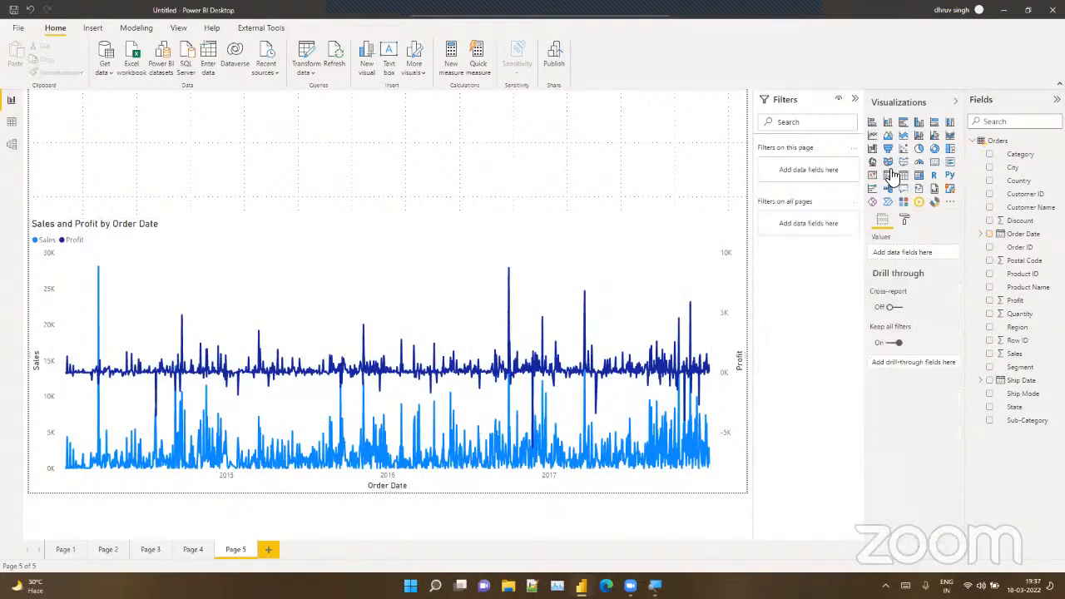
pyautogui.click(887, 175)
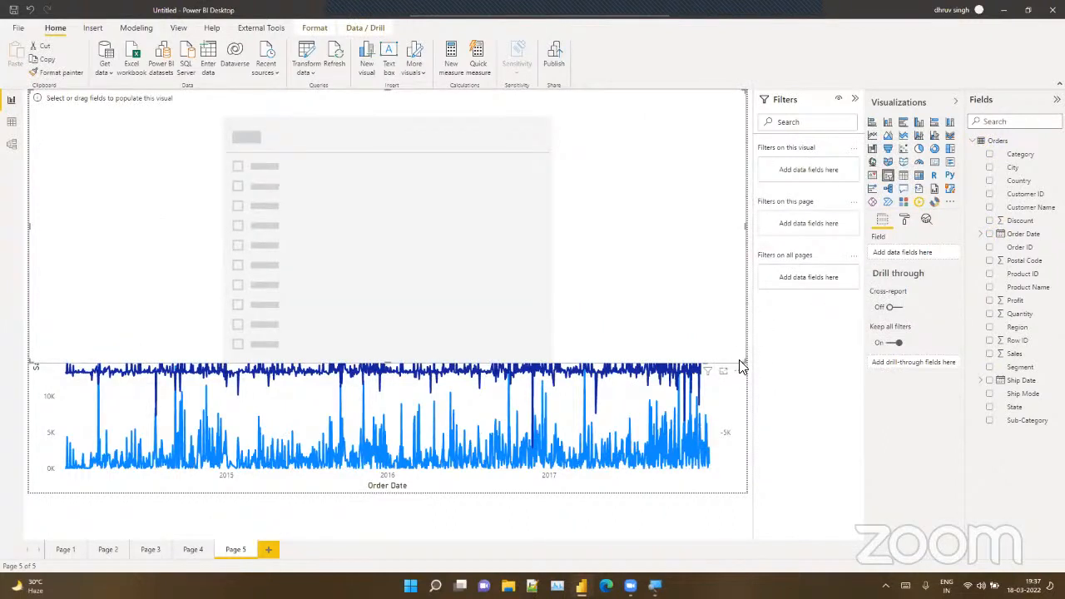
pyautogui.moveTo(741, 366); pyautogui.dragTo(207, 209)
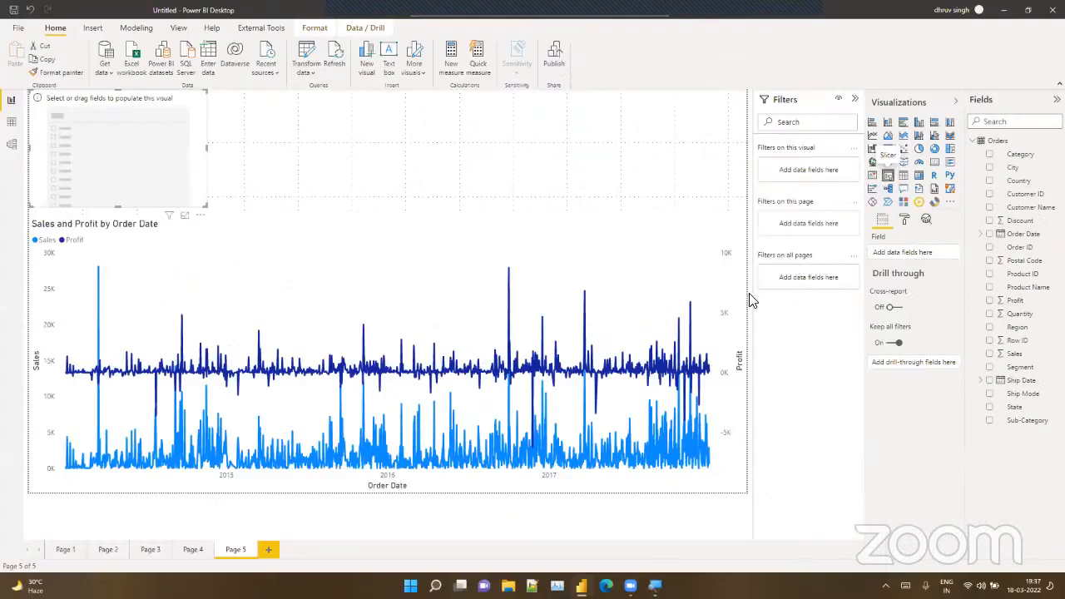
pyautogui.click(516, 266)
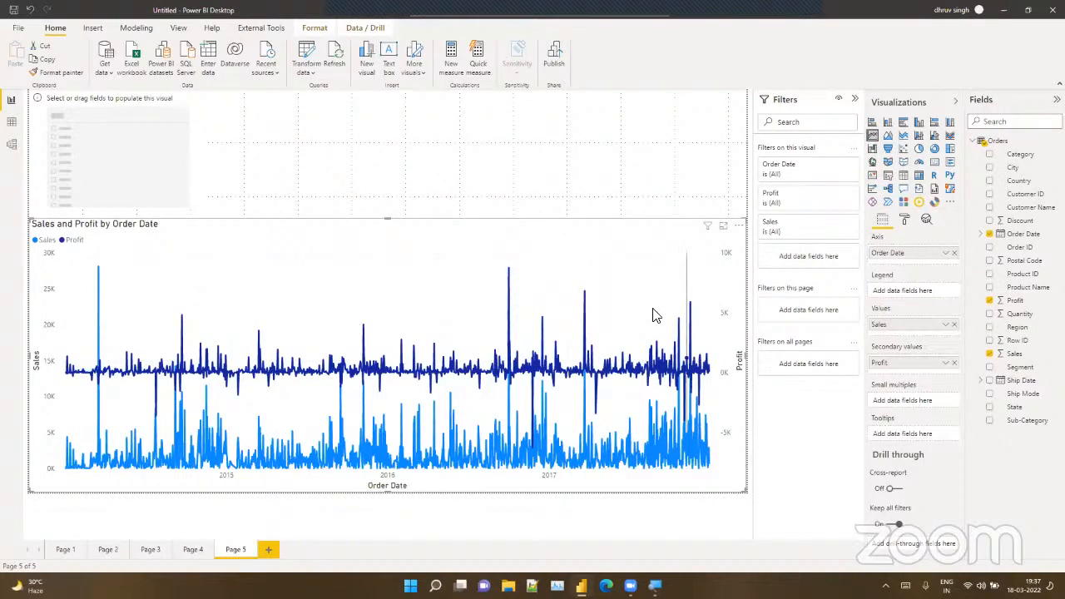
pyautogui.click(70, 162)
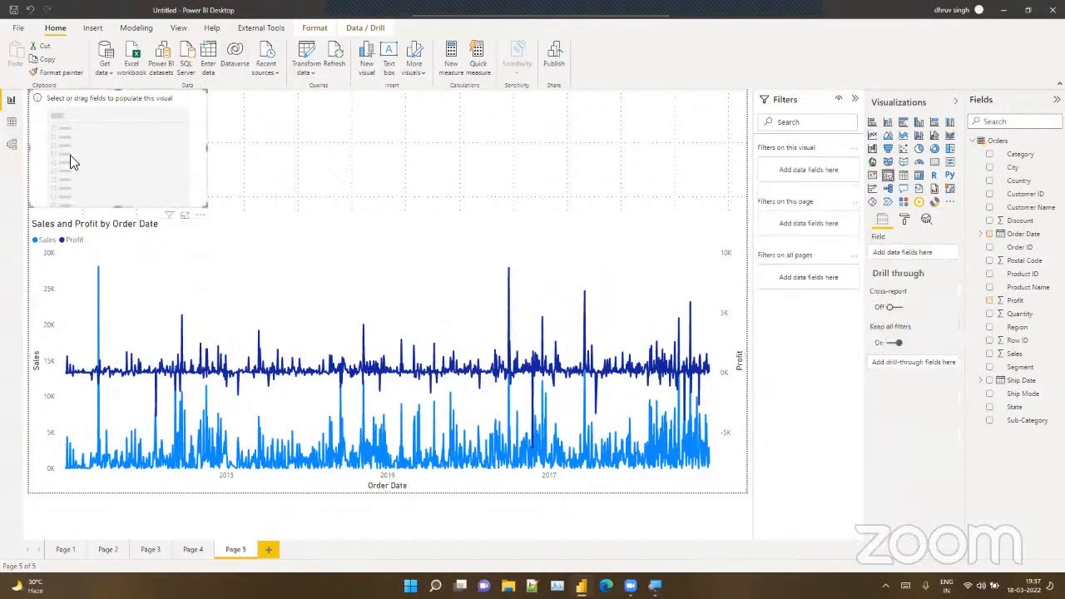
# Step: Assign Order Date to the slicer as a date hierarchy and keep only its Year level
pyautogui.moveTo(1021, 234); pyautogui.dragTo(928, 254)
pyautogui.click(945, 253)
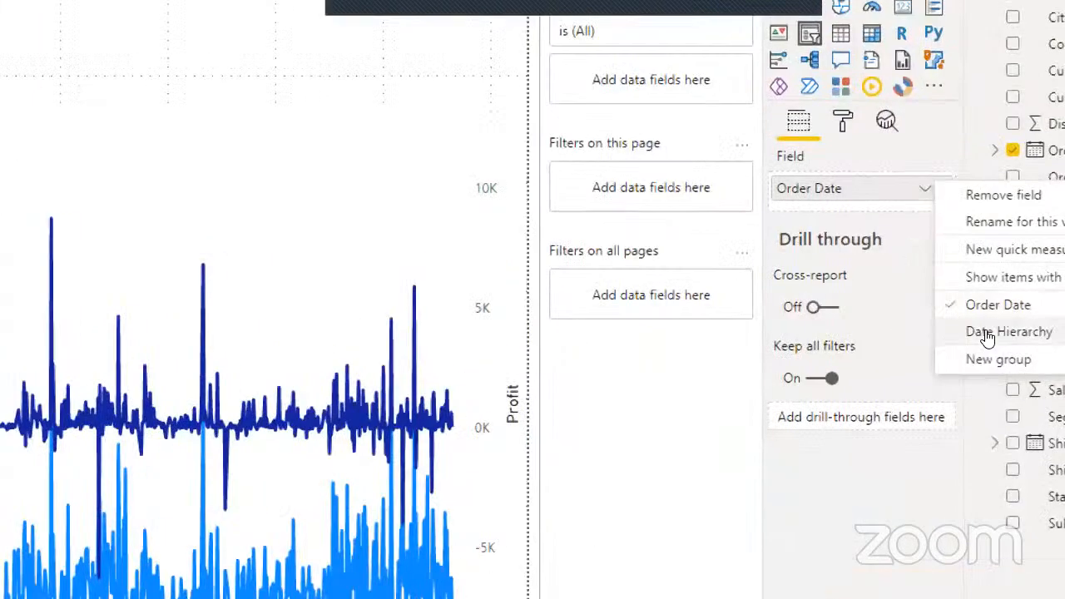
pyautogui.click(982, 327)
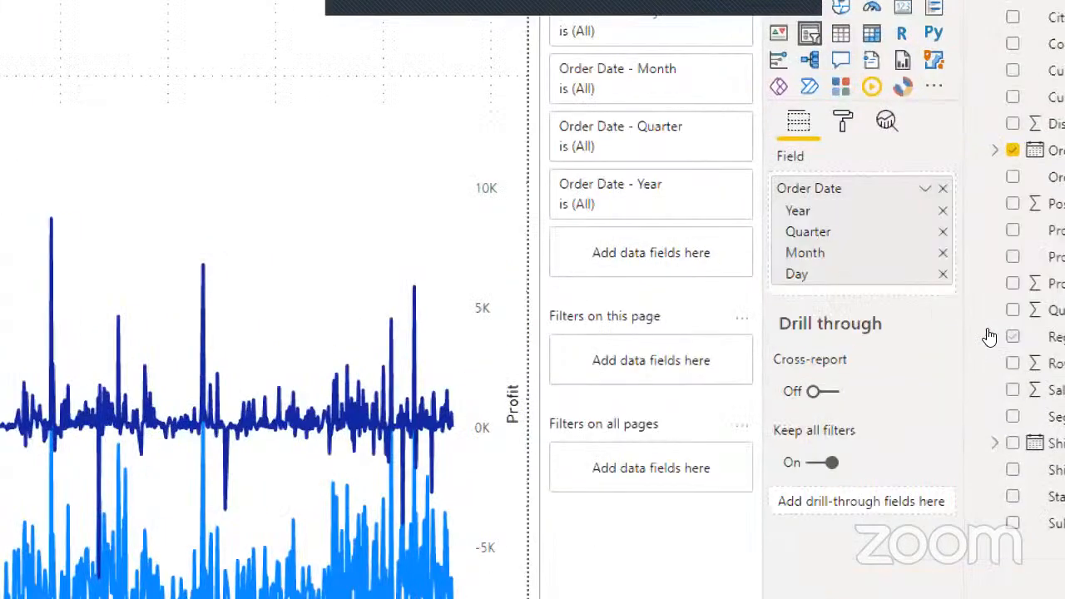
pyautogui.click(942, 274)
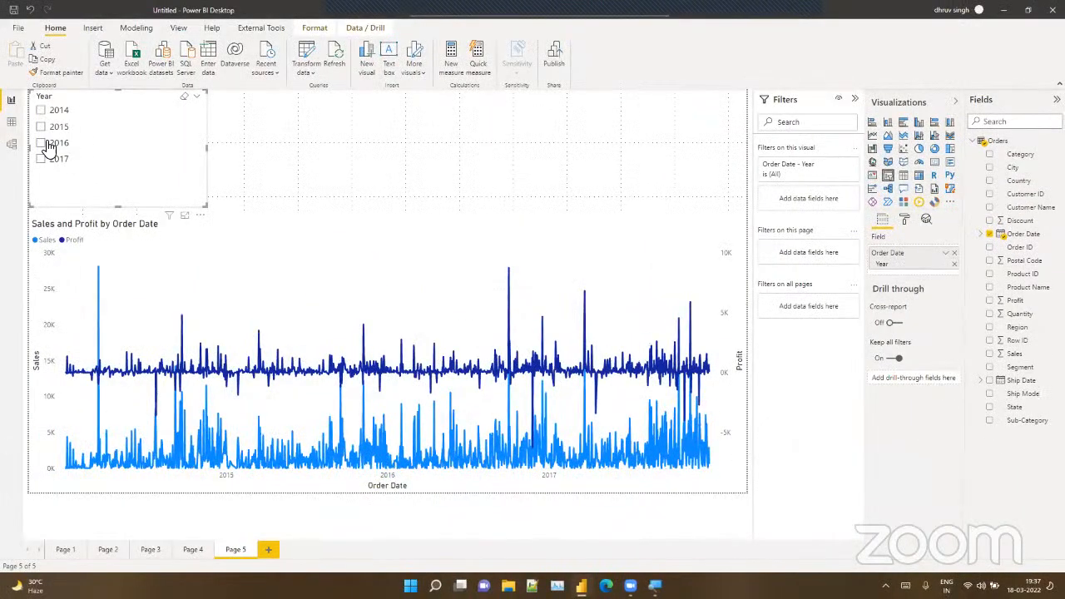
# Step: Filter the page to 2016 with the Year slicer and make the slicer smaller
pyautogui.click(47, 144)
pyautogui.moveTo(206, 207); pyautogui.dragTo(147, 159)
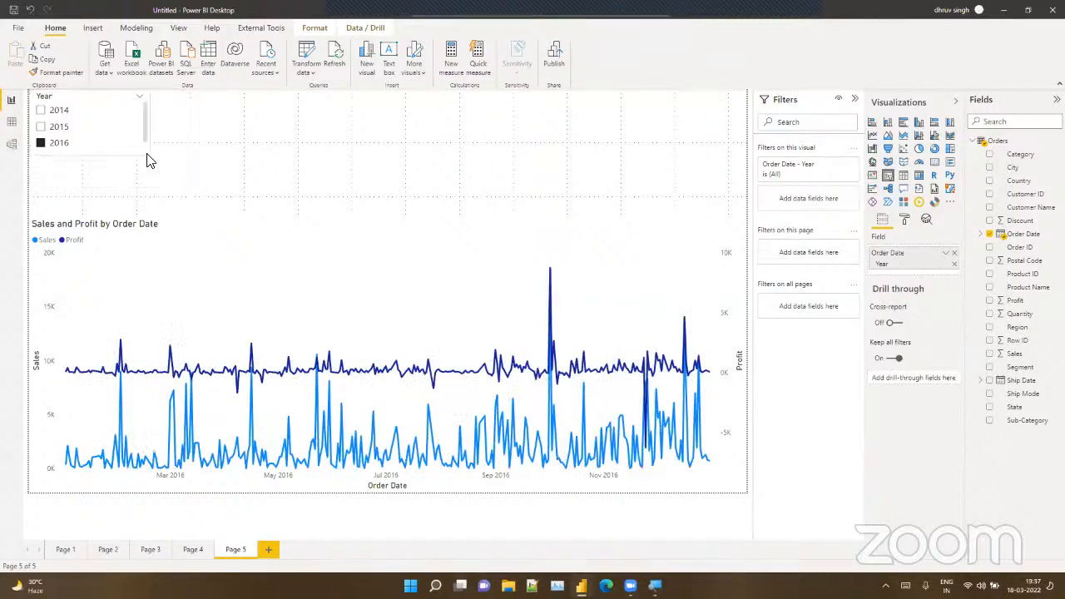
# Step: Try Profit alongside Sales in the line chart's primary values and return it to the secondary values
pyautogui.click(247, 311)
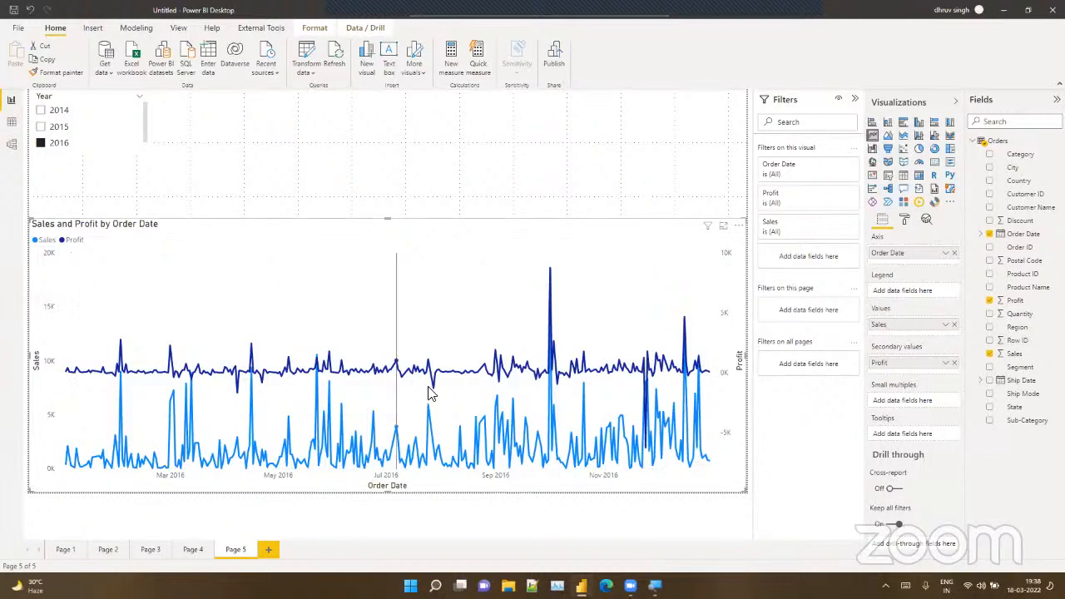
pyautogui.moveTo(438, 393)
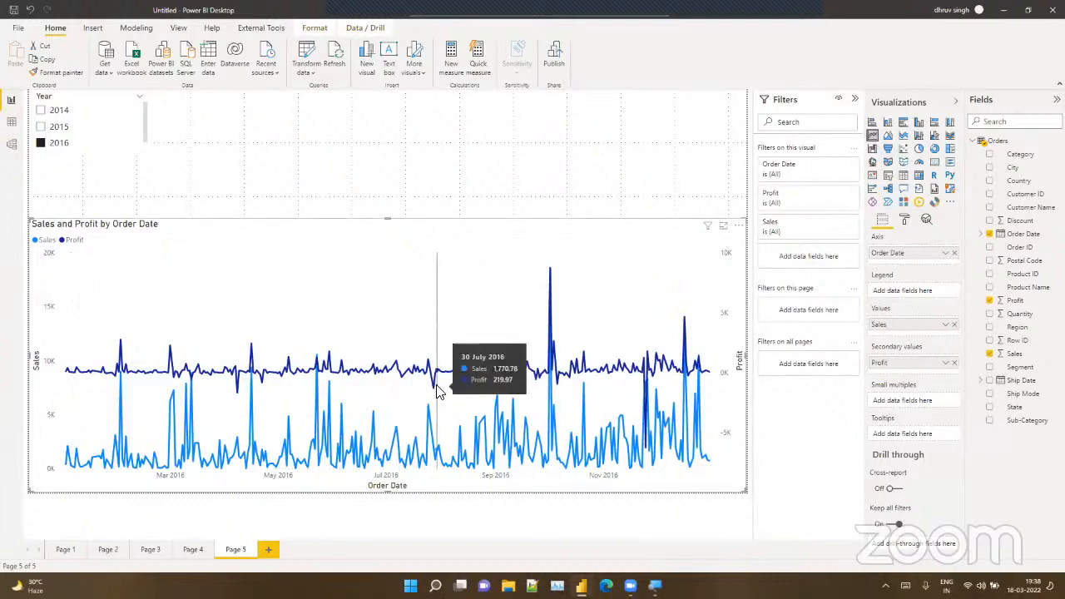
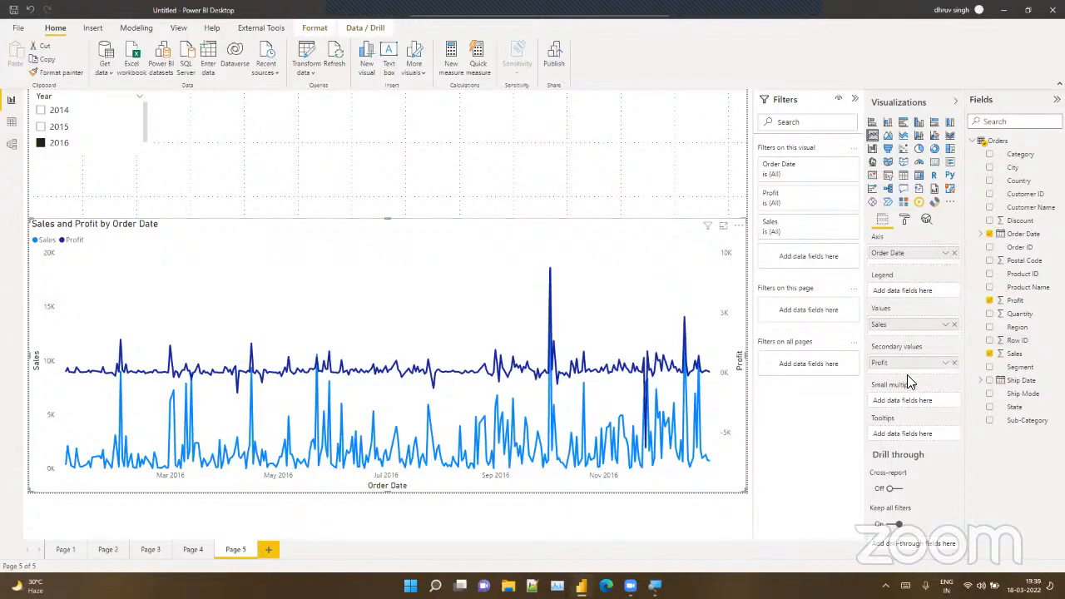
pyautogui.moveTo(909, 372); pyautogui.dragTo(902, 341)
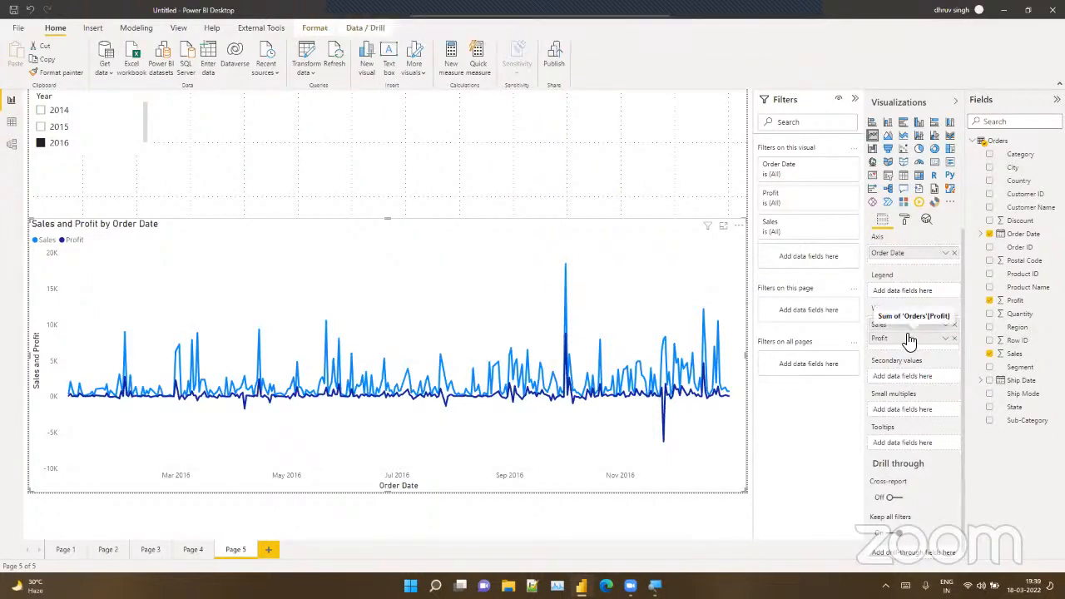
pyautogui.moveTo(908, 340); pyautogui.dragTo(905, 376)
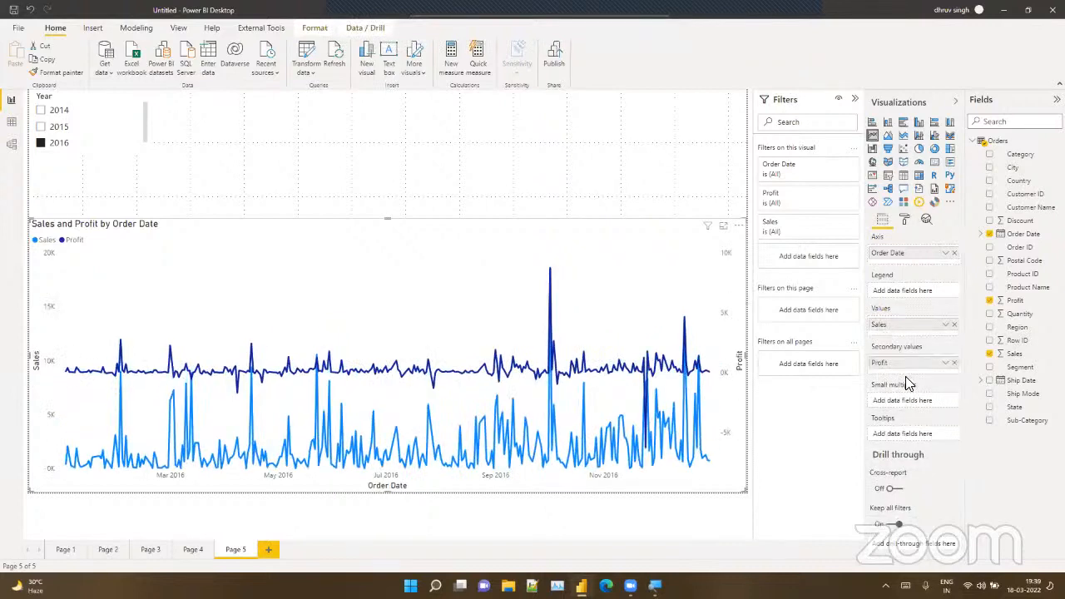
pyautogui.click(329, 188)
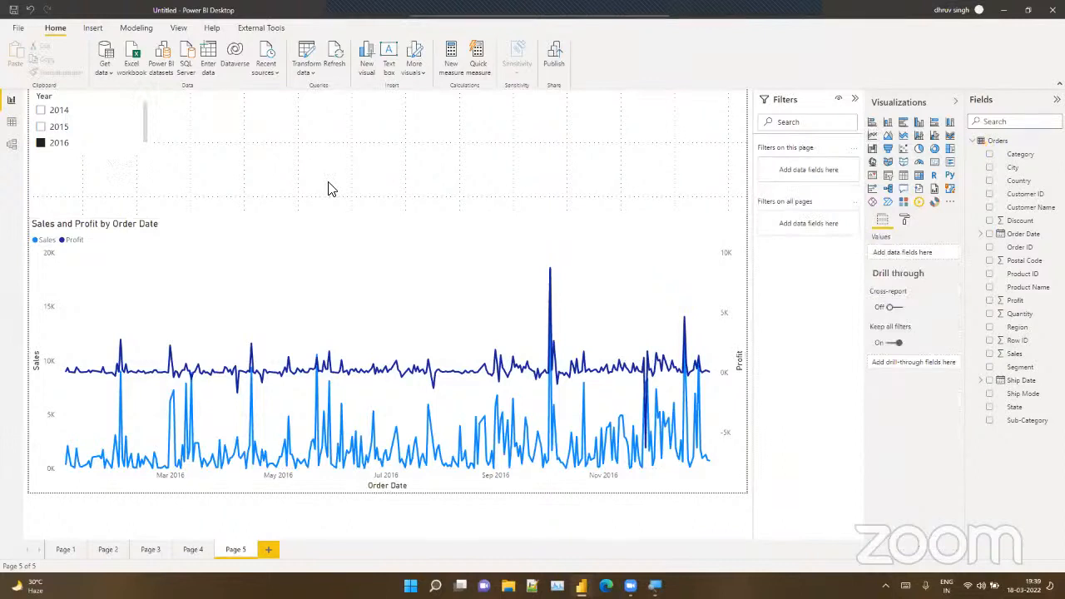
pyautogui.click(338, 257)
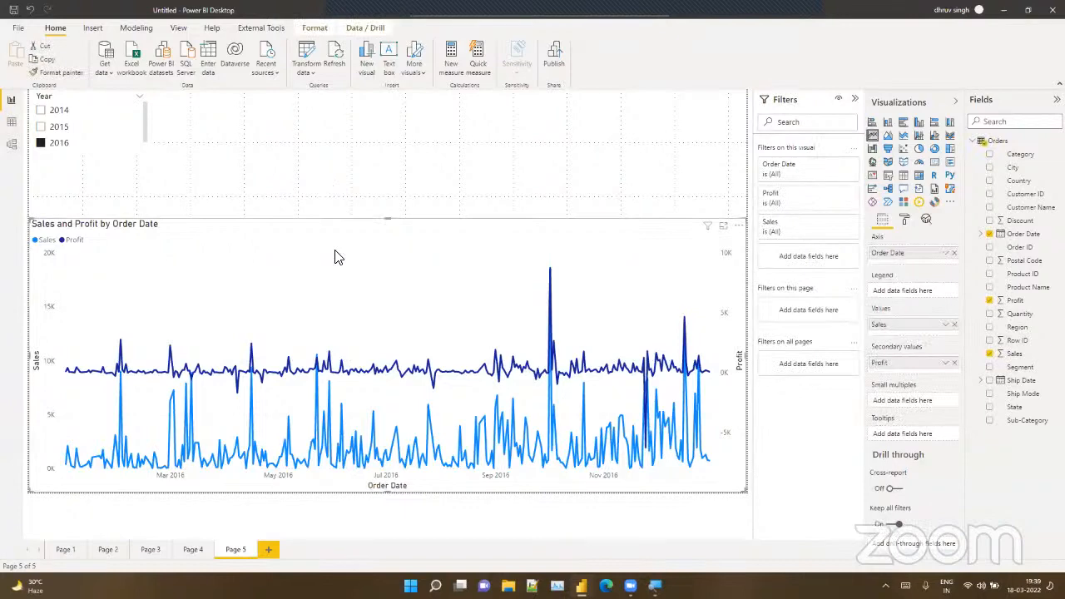
# Step: Set the Sales line's data color in the line chart to a light purple
pyautogui.click(904, 221)
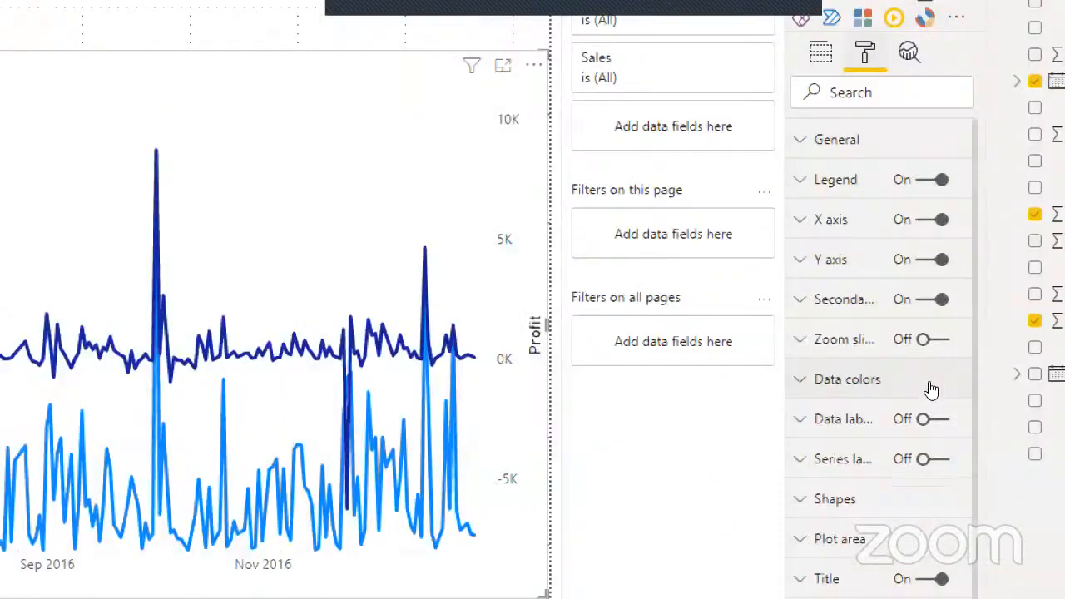
pyautogui.click(936, 385)
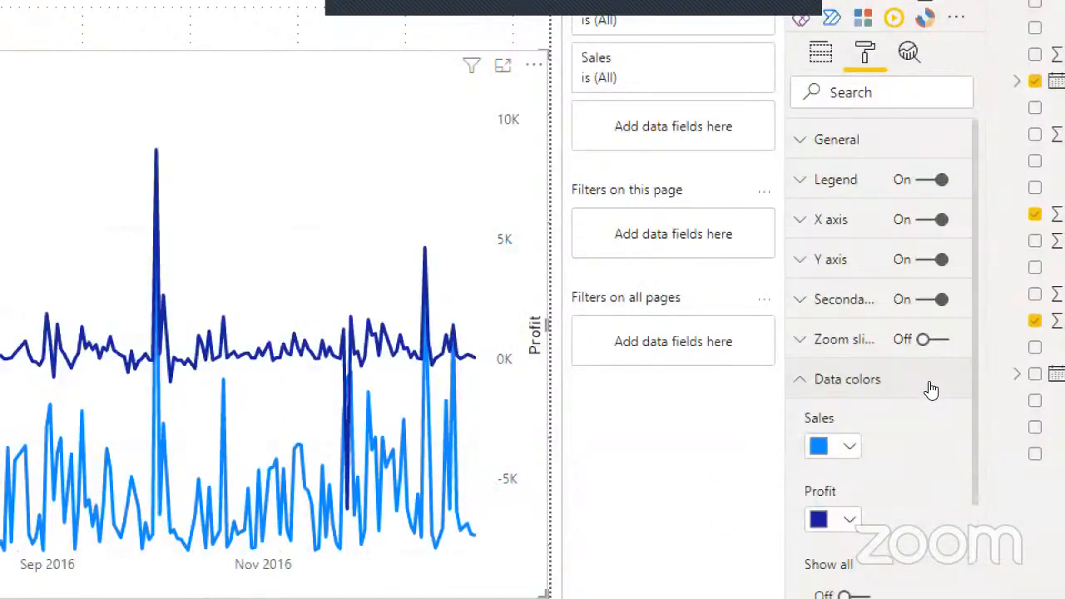
pyautogui.click(835, 447)
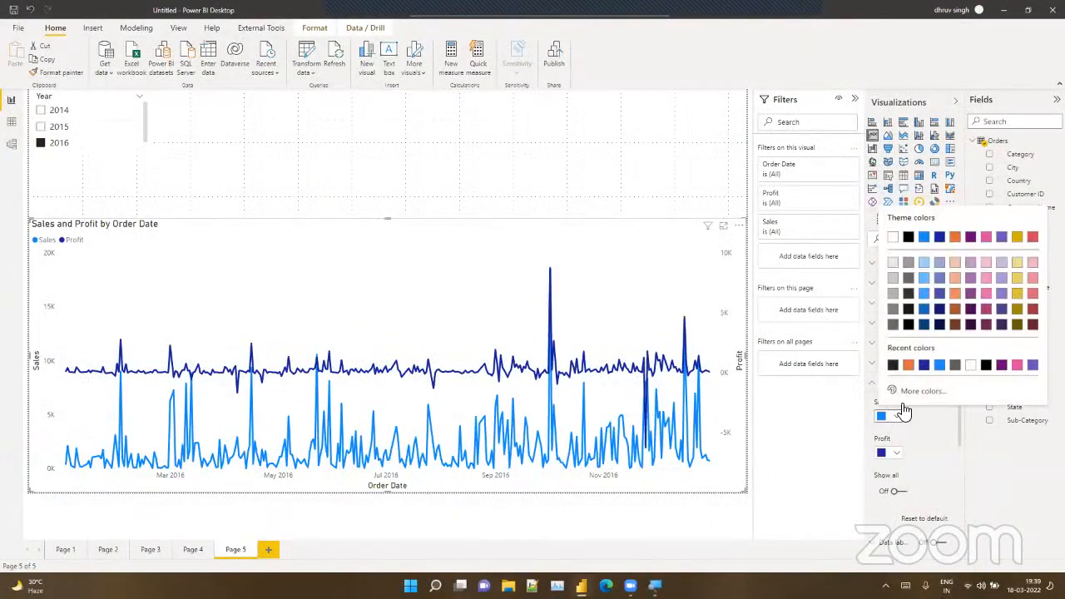
pyautogui.click(1002, 277)
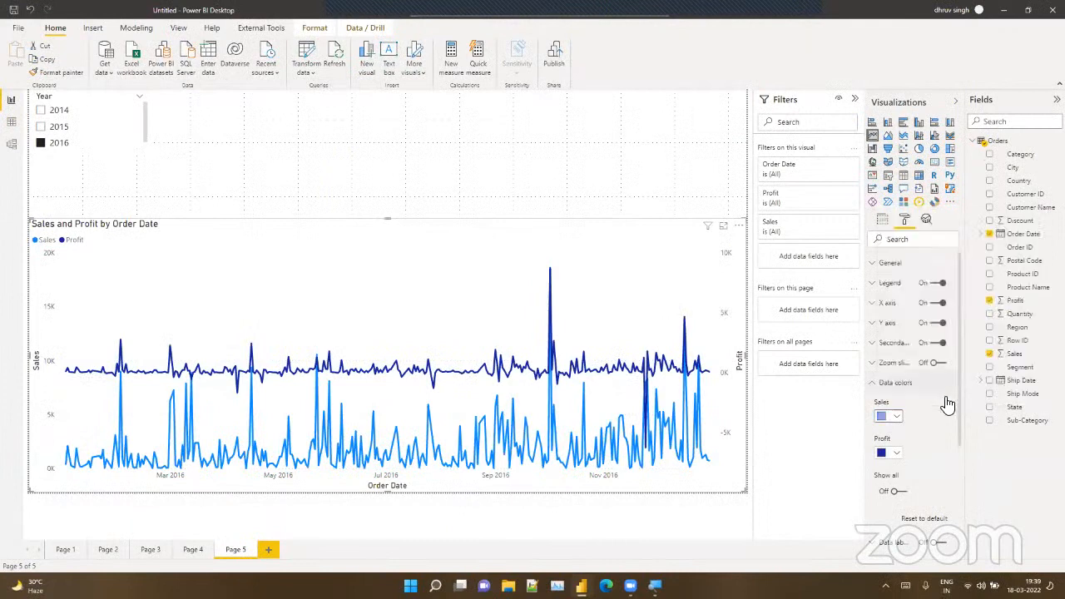
# Step: Recolor the Profit line light pink, and change it to a custom light green
pyautogui.click(890, 454)
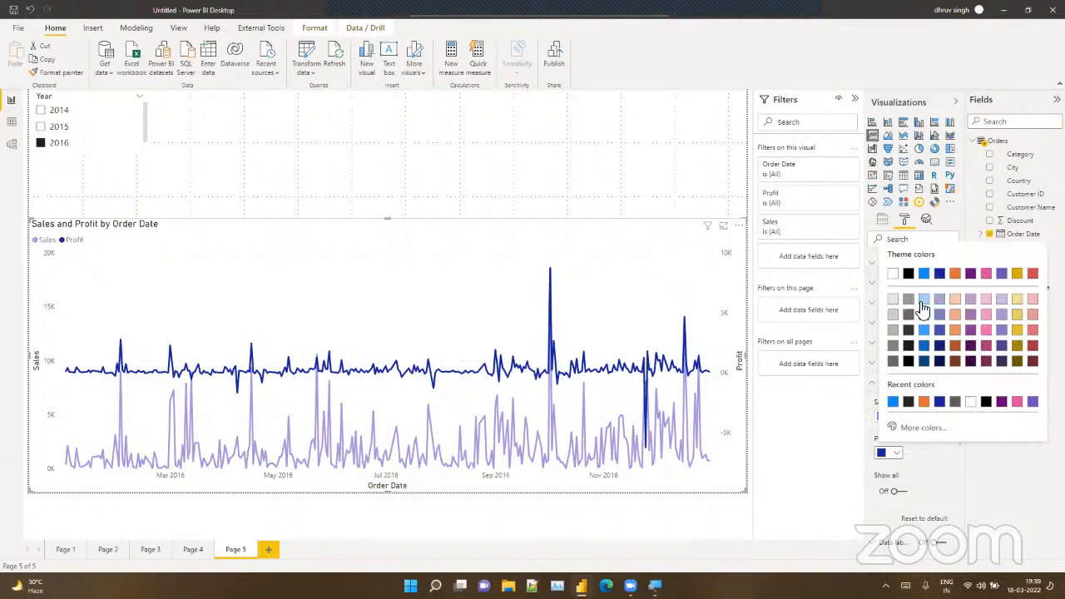
pyautogui.click(986, 314)
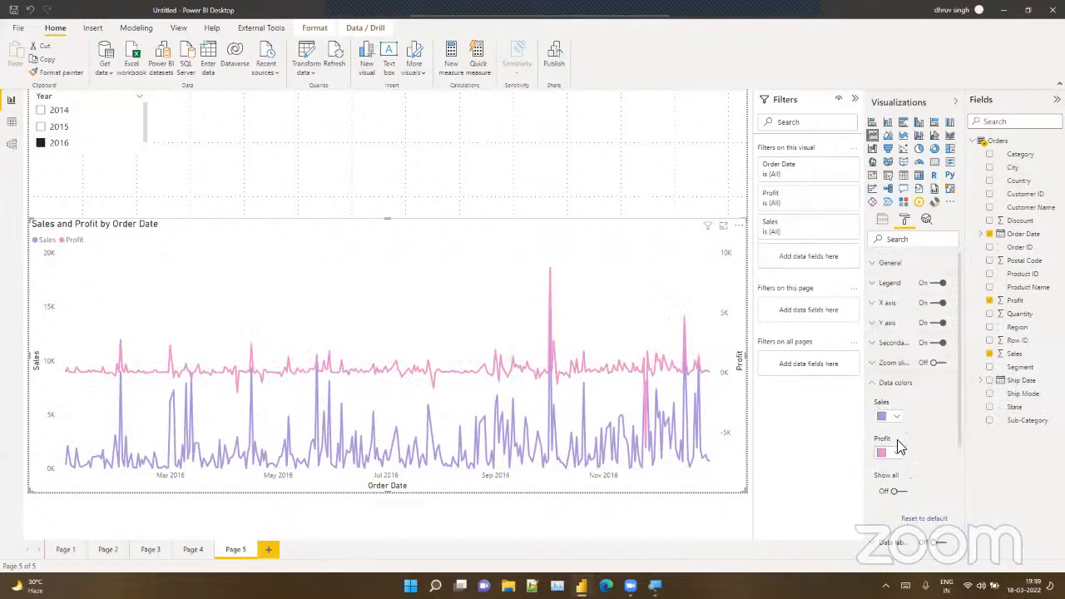
pyautogui.click(900, 448)
pyautogui.click(900, 429)
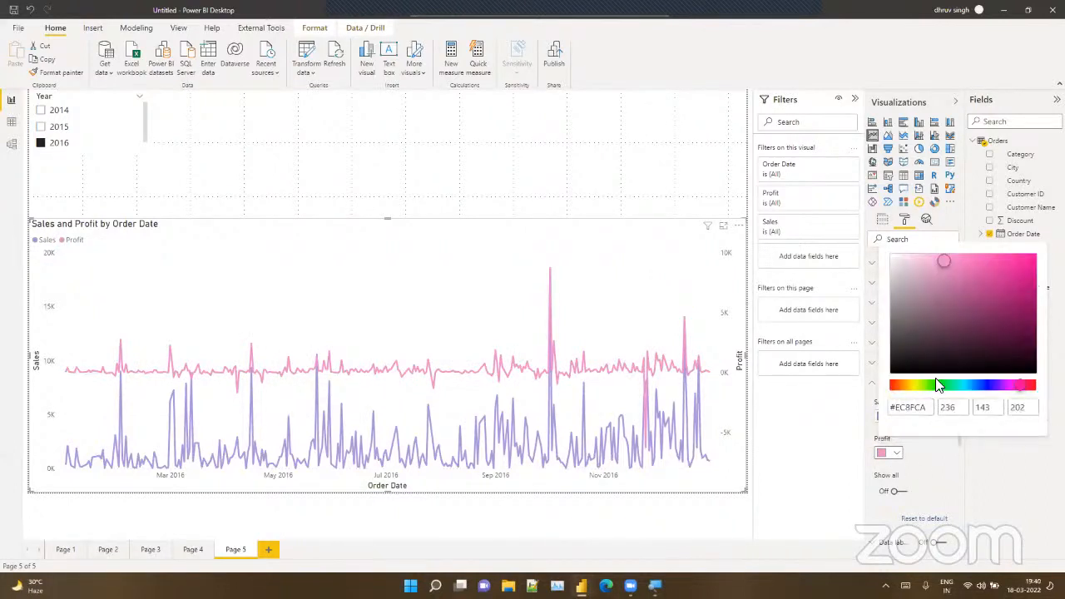
pyautogui.click(936, 384)
pyautogui.click(842, 443)
pyautogui.click(883, 386)
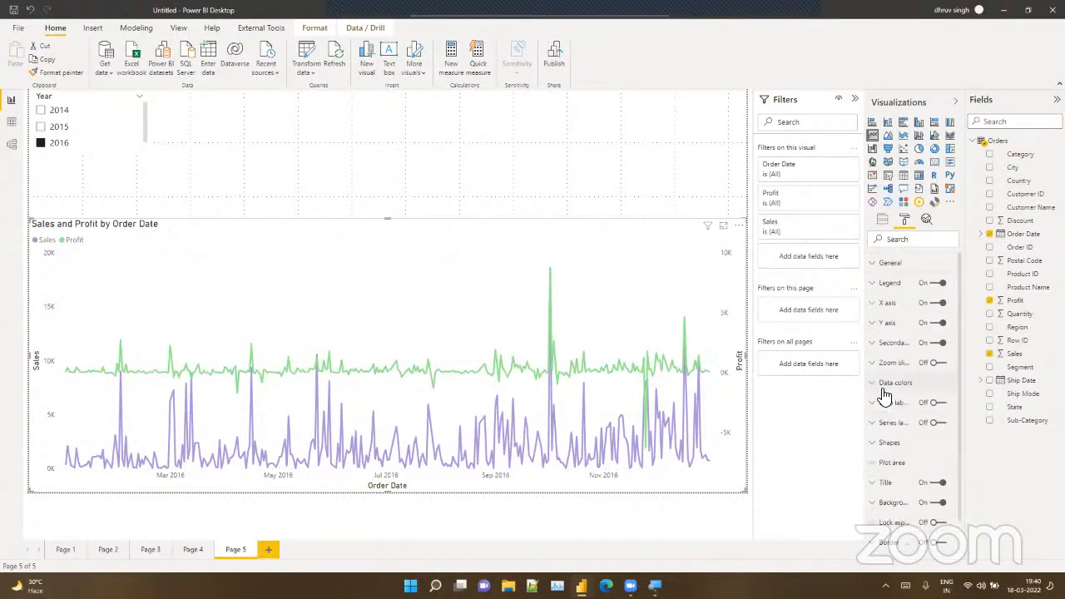
# Step: Turn on data labels and series labels for the Sales and Profit line chart
pyautogui.click(942, 403)
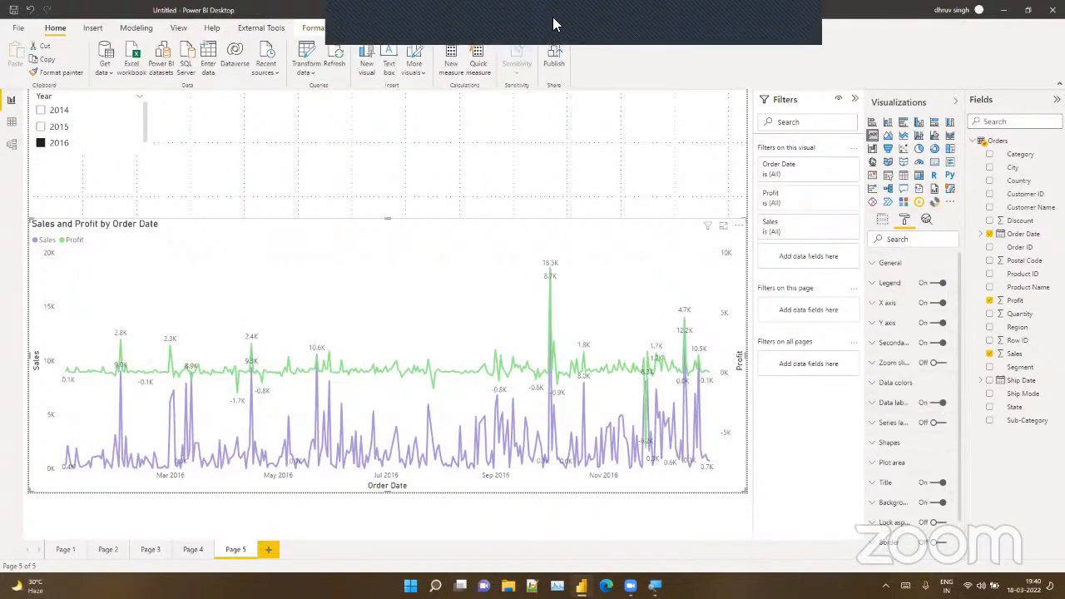
pyautogui.click(558, 189)
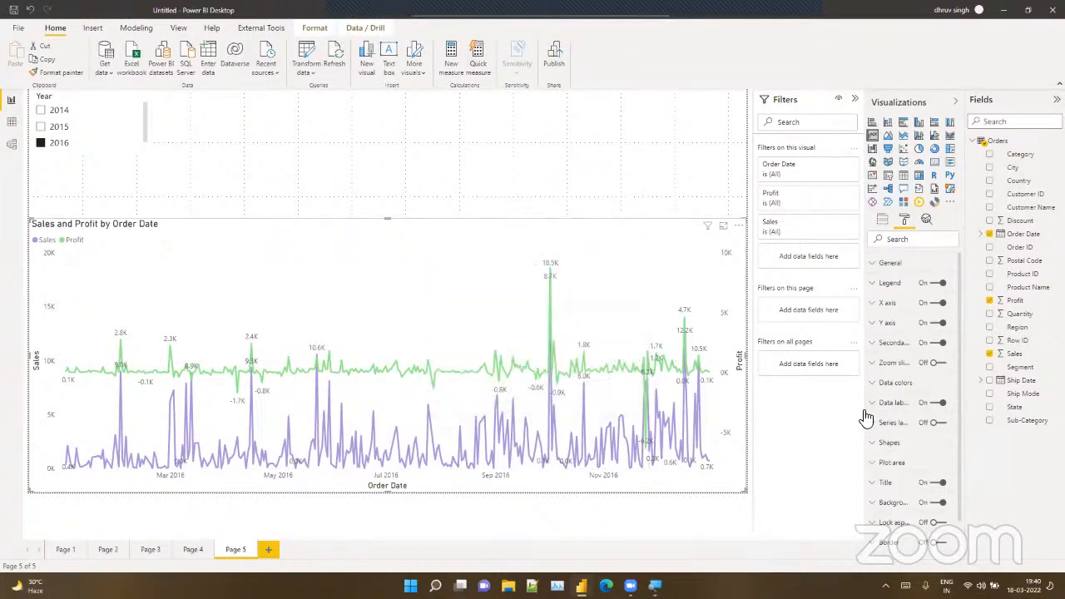
pyautogui.click(938, 424)
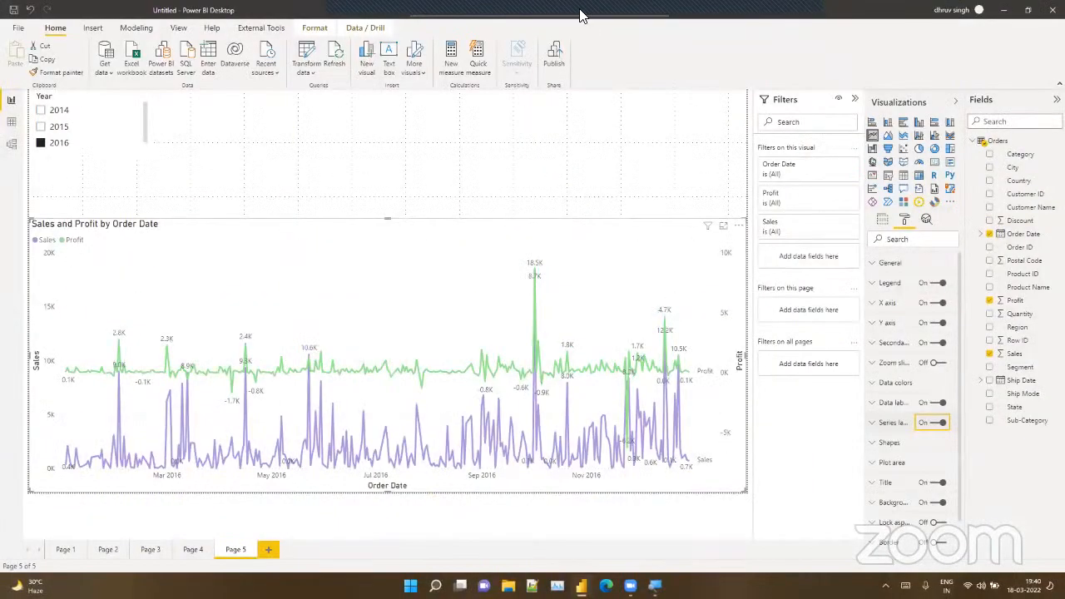
pyautogui.click(520, 23)
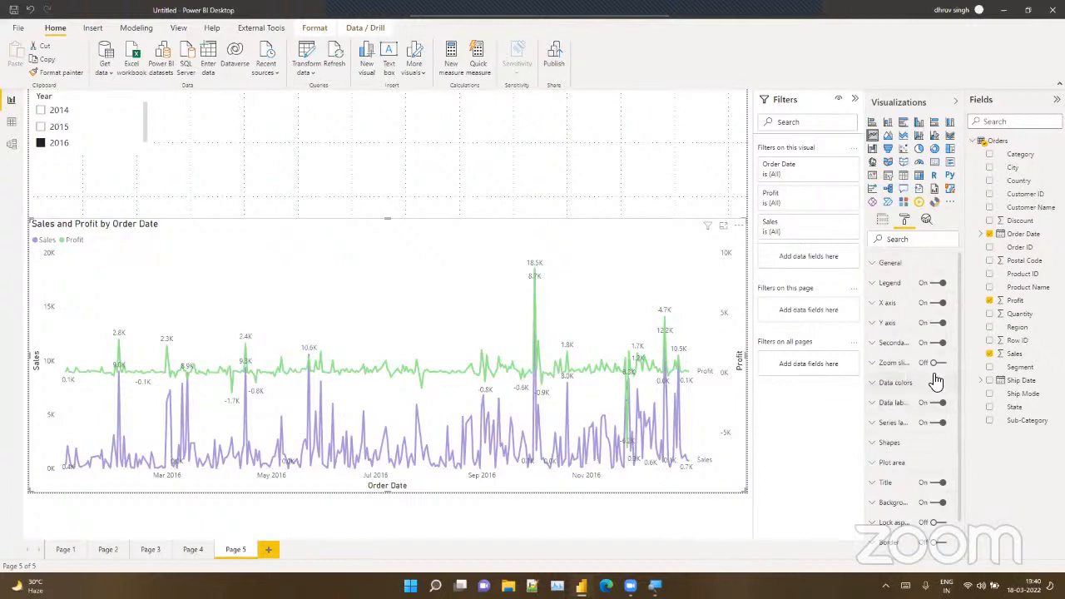
# Step: Show markers on the lines of the Sales and Profit chart
pyautogui.click(890, 442)
pyautogui.scroll(-3, 890, 443)
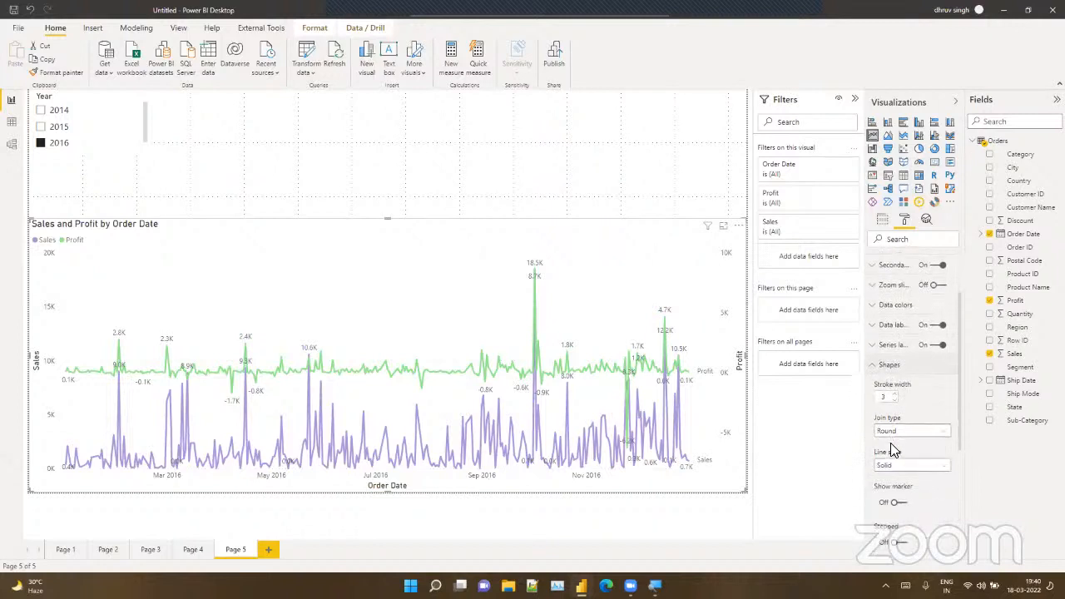
pyautogui.click(898, 353)
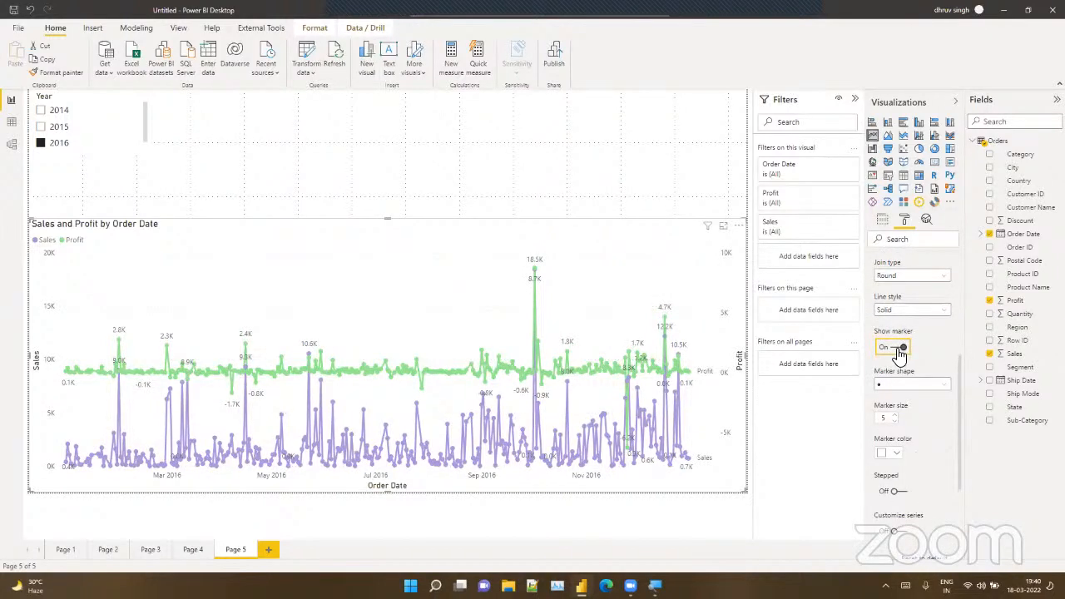
# Step: Remove Profit from the line chart's secondary values
pyautogui.click(882, 220)
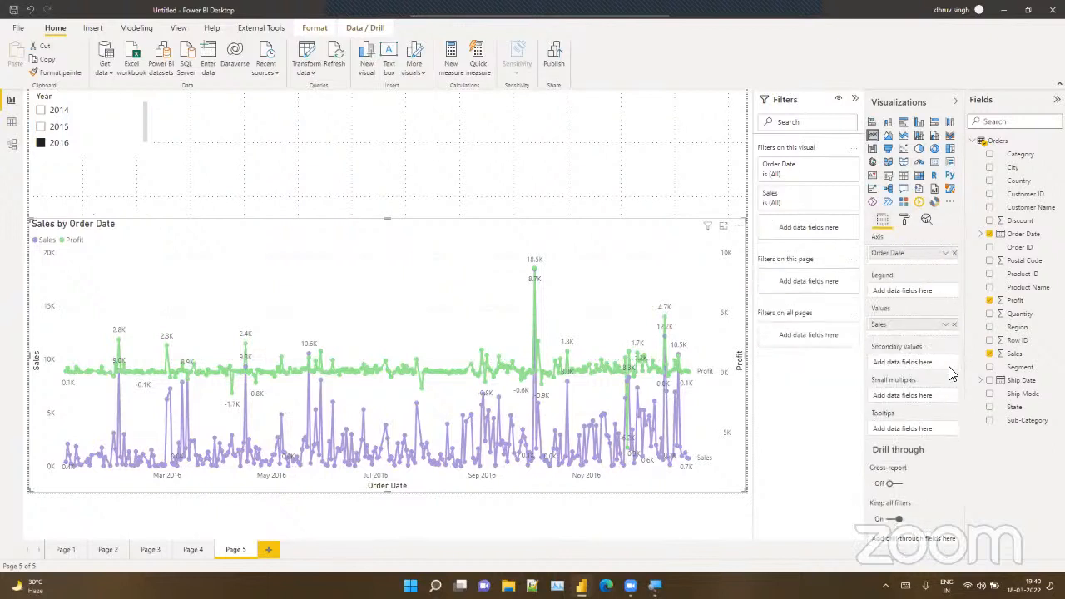
pyautogui.click(953, 364)
# Step: Change the Sales line's marker shape to a triangle and its marker color to dark blue
pyautogui.click(901, 220)
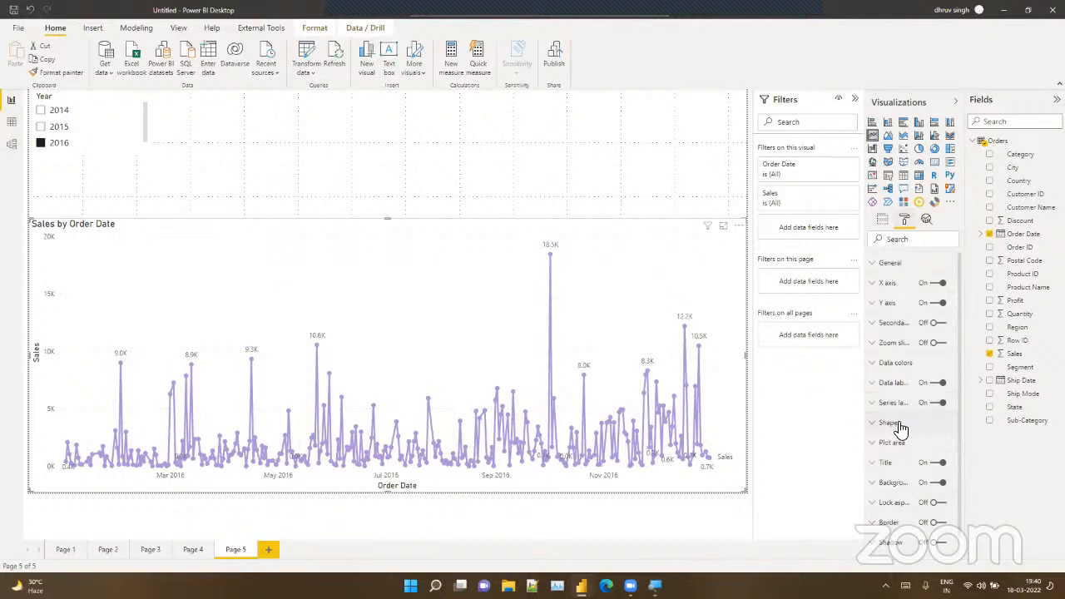
pyautogui.scroll(-1, 900, 428)
pyautogui.click(899, 406)
pyautogui.scroll(-3, 899, 409)
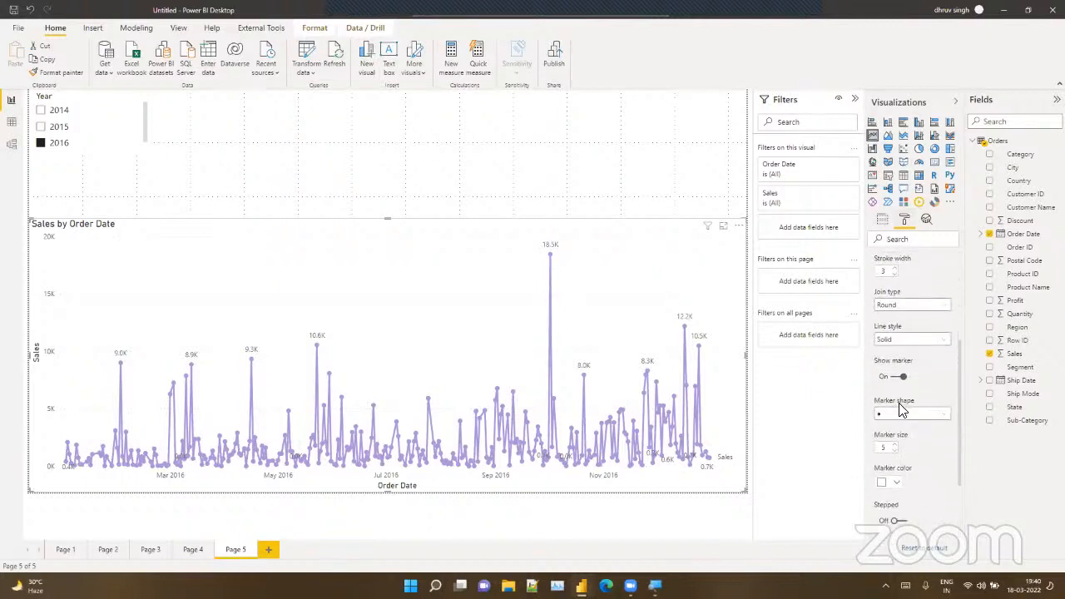
pyautogui.click(904, 416)
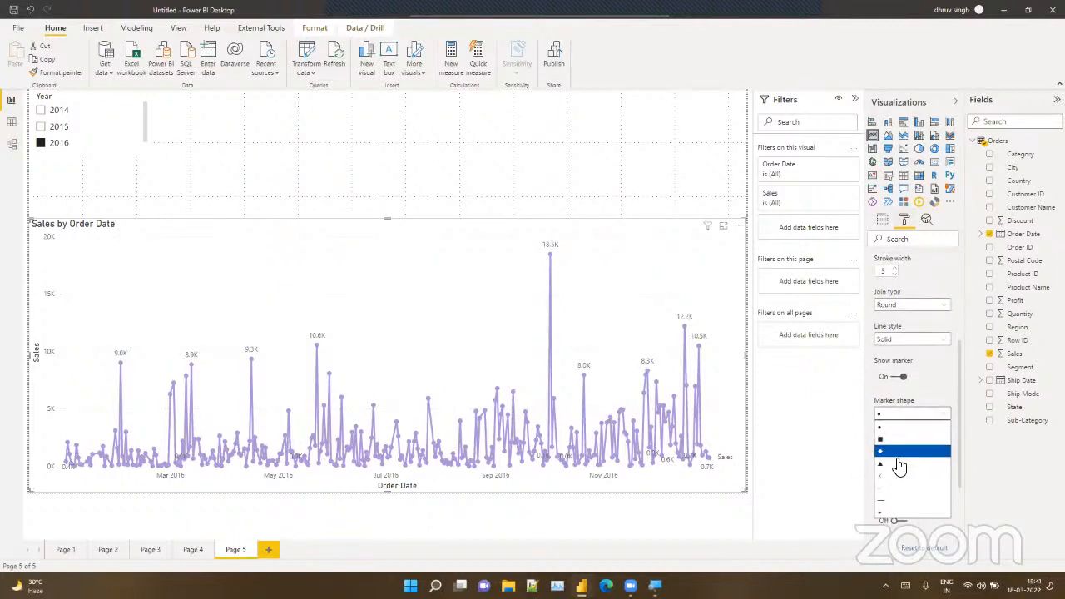
pyautogui.click(899, 466)
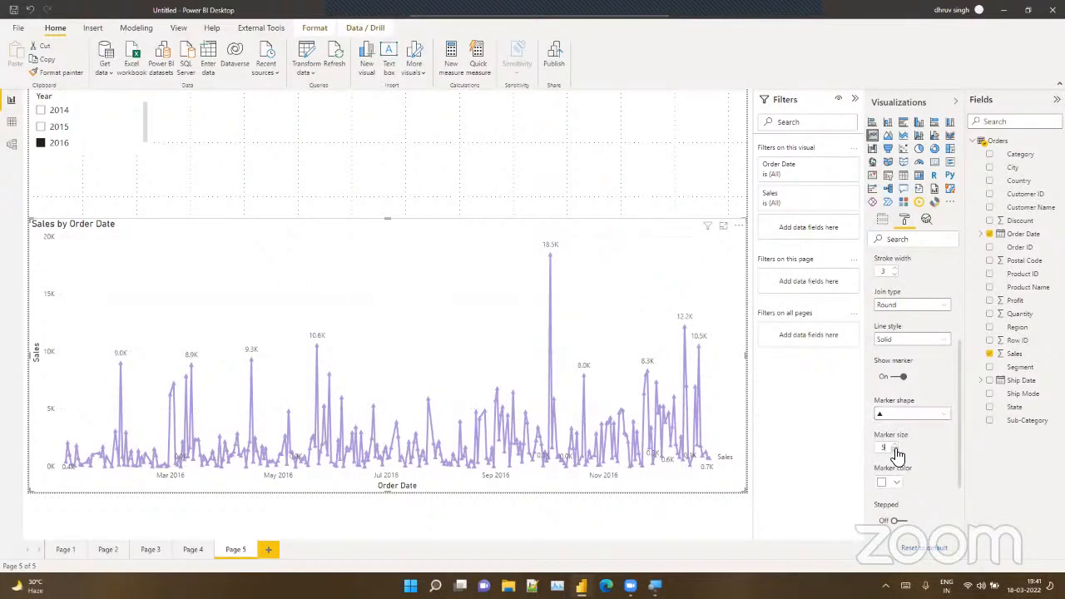
pyautogui.click(897, 486)
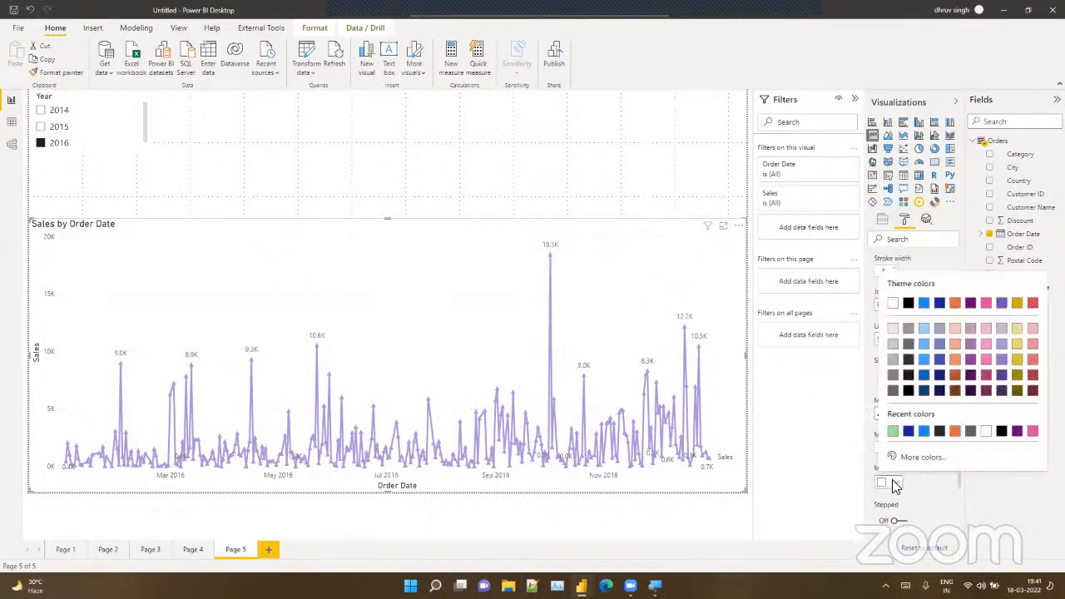
pyautogui.click(909, 439)
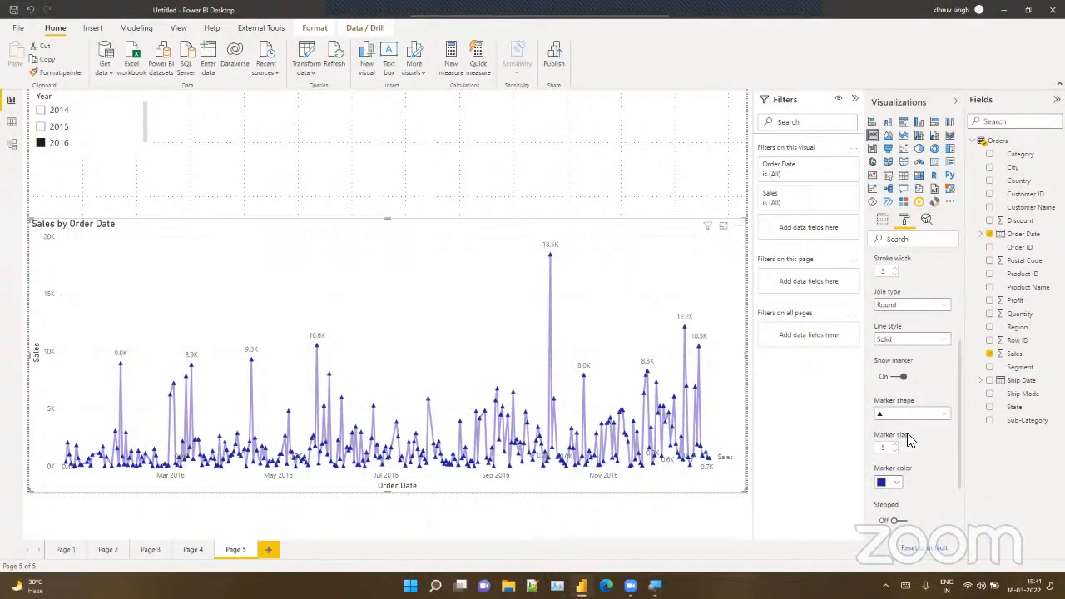
# Step: Try dash and diamond marker shapes on the Sales line, and return to the round marker
pyautogui.click(895, 416)
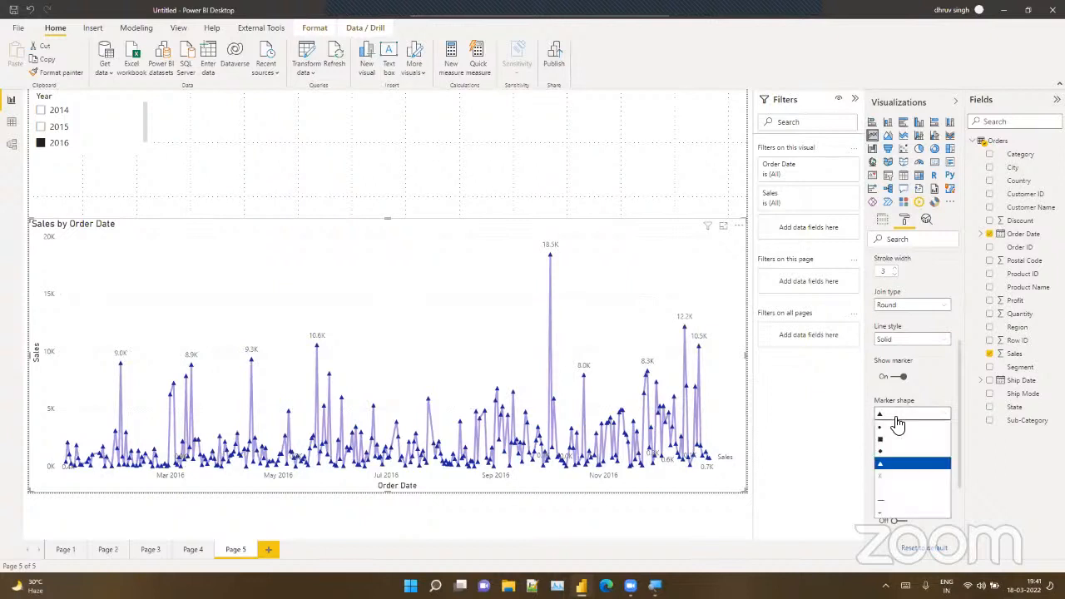
pyautogui.click(887, 491)
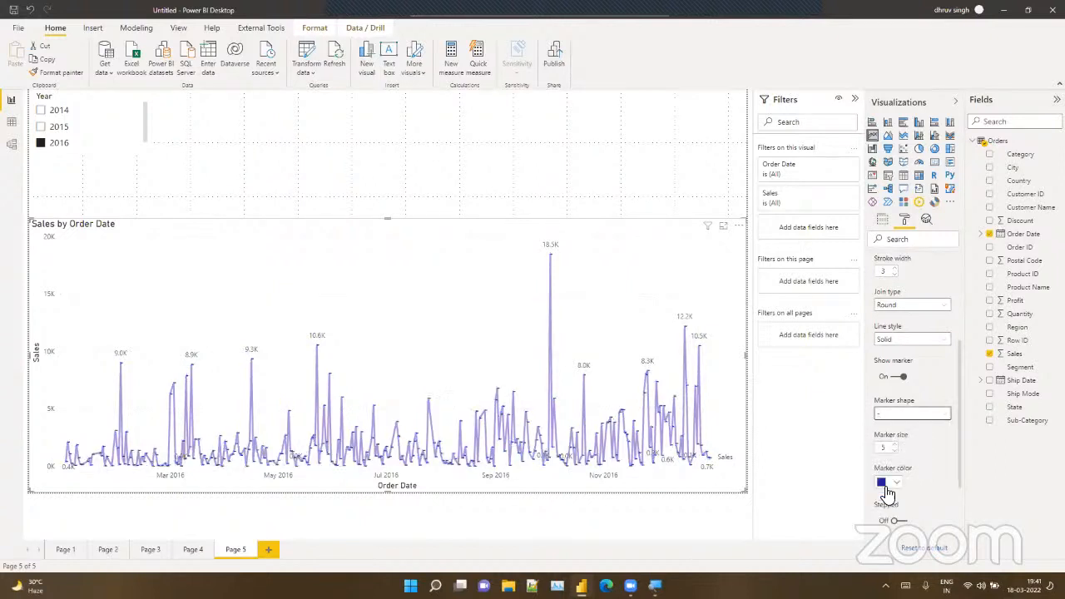
pyautogui.click(898, 420)
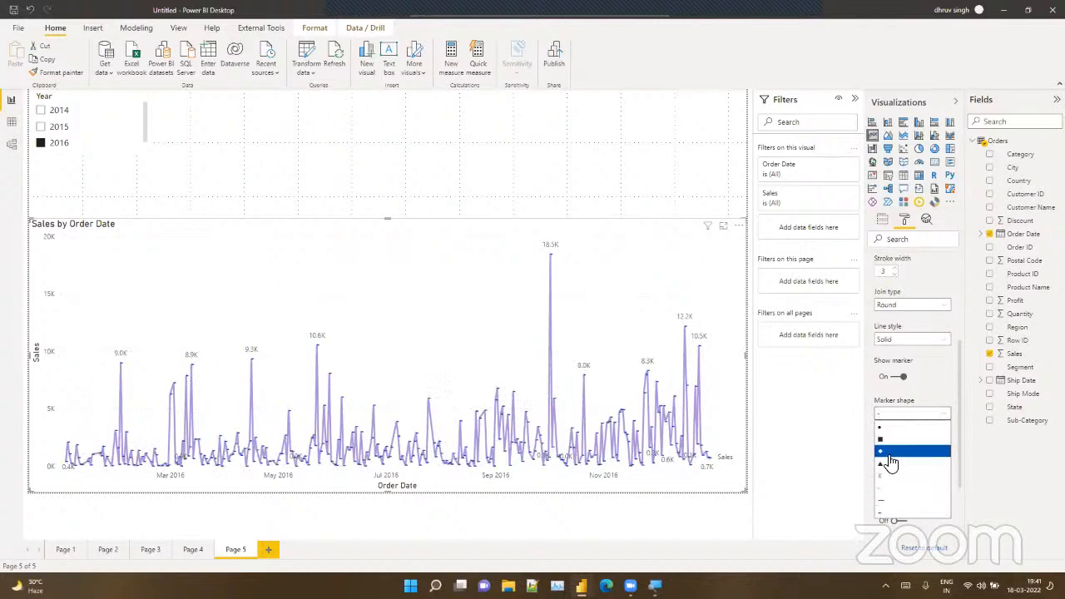
pyautogui.click(888, 456)
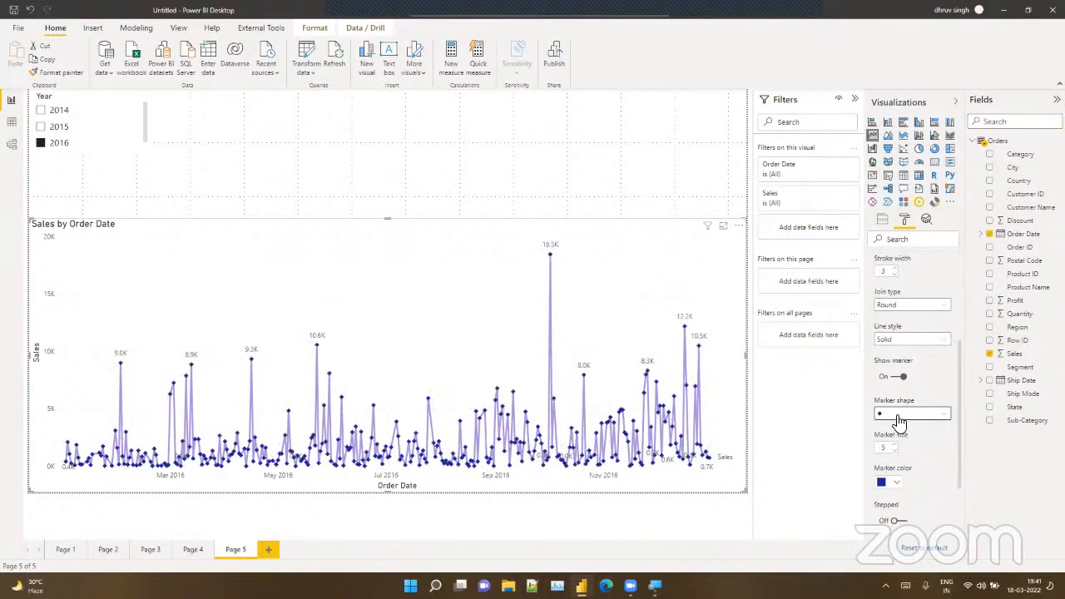
pyautogui.click(898, 418)
pyautogui.click(894, 429)
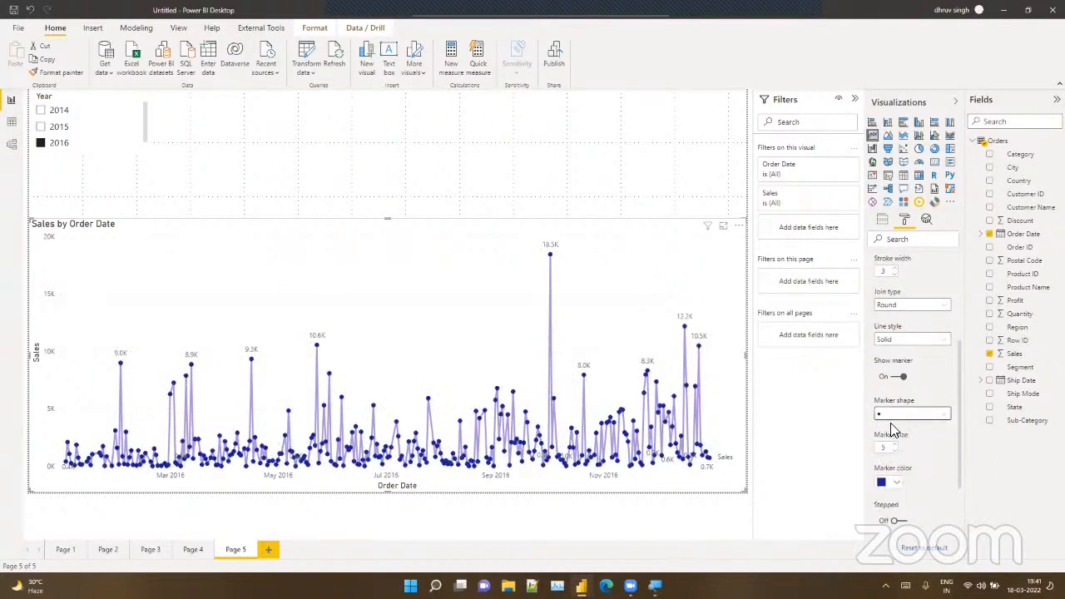
# Step: Turn off the Sales line chart's markers, data labels and series labels
pyautogui.click(901, 377)
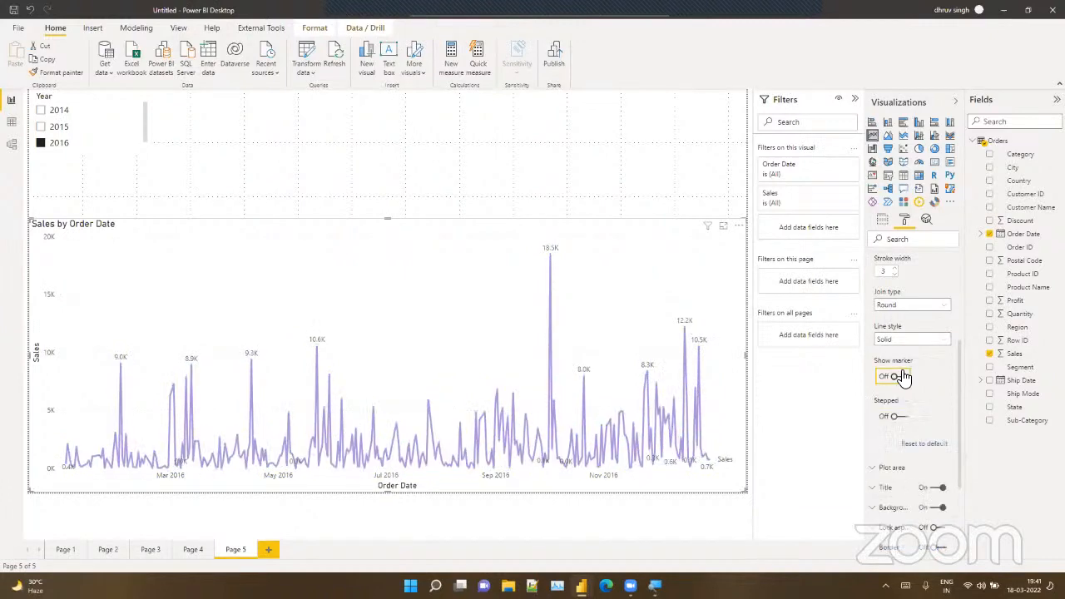
pyautogui.scroll(3, 903, 378)
pyautogui.click(899, 392)
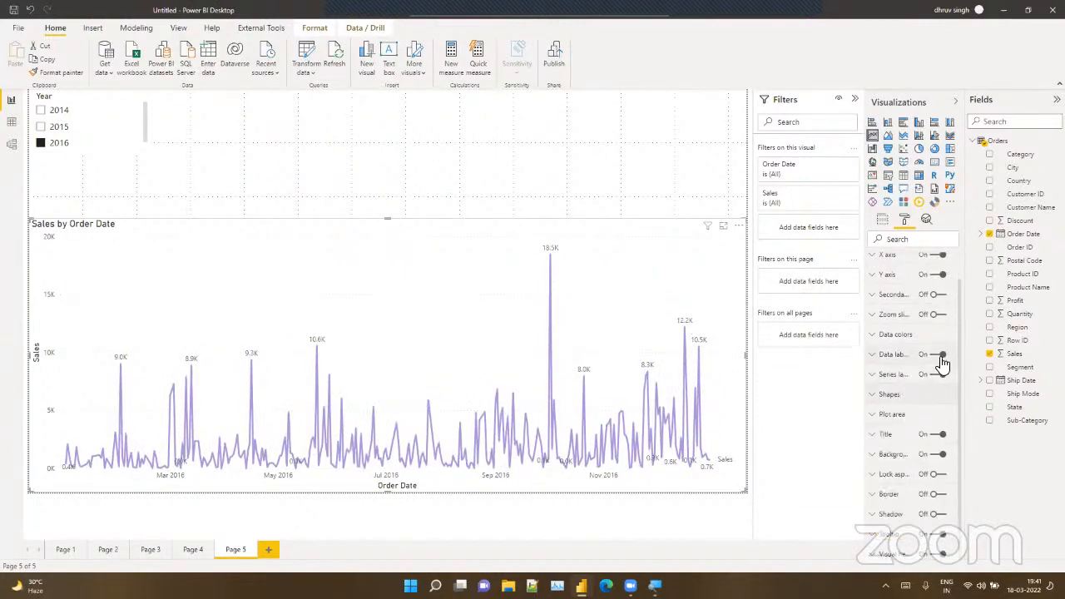
pyautogui.click(940, 355)
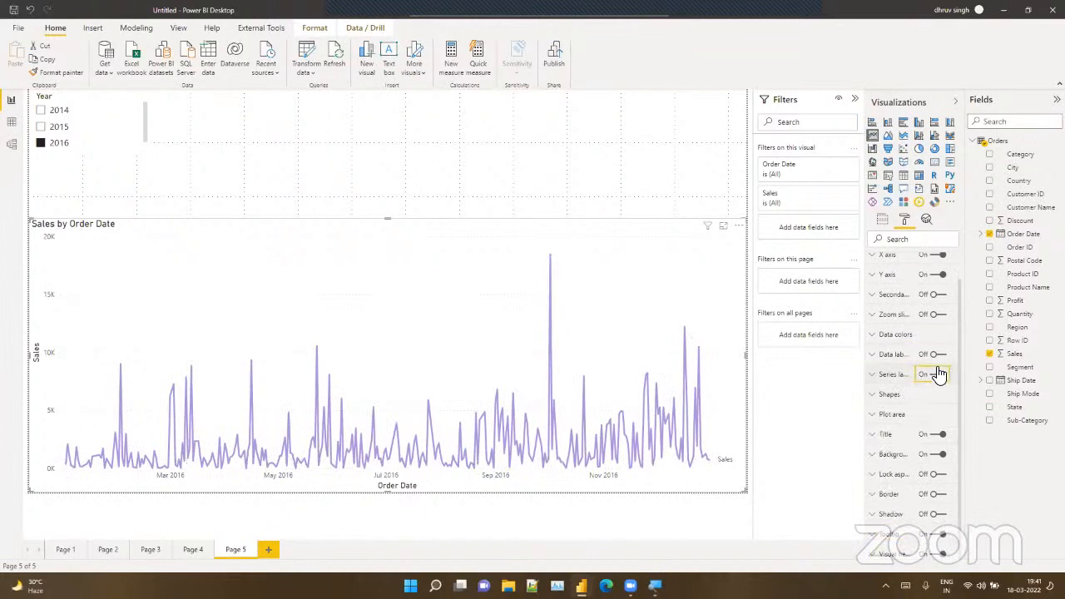
pyautogui.click(938, 374)
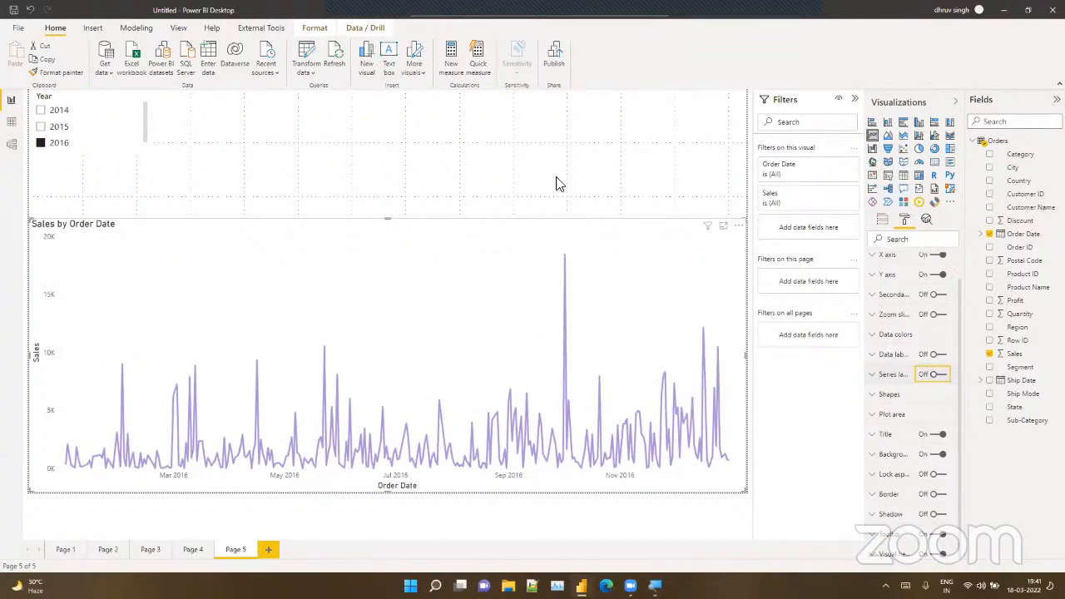
pyautogui.click(429, 133)
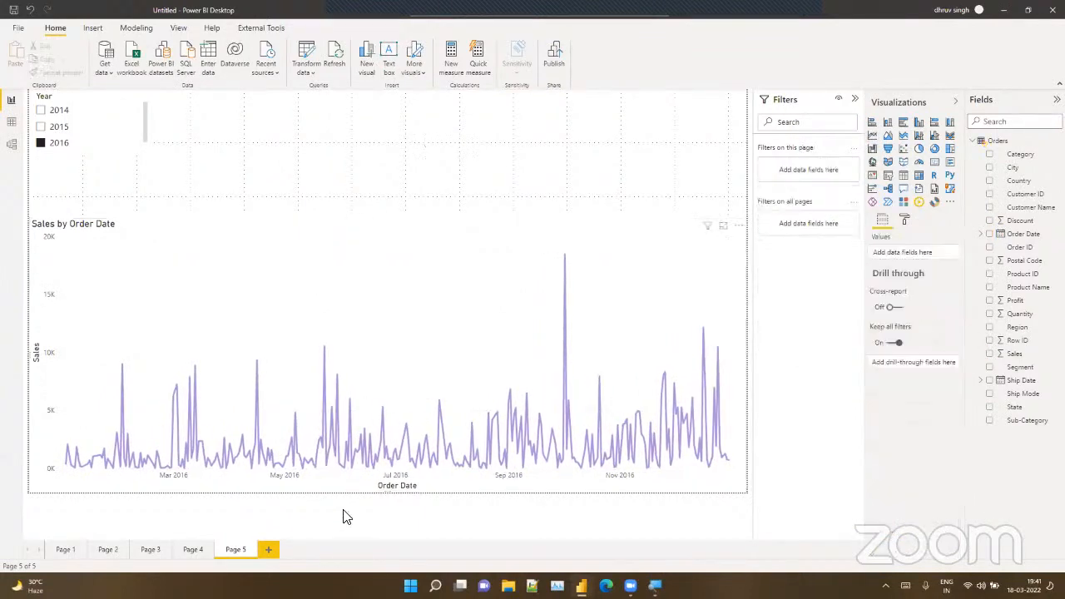
# Step: Add a new report page and insert a line chart sized to span the full width of the page's upper half
pyautogui.click(269, 549)
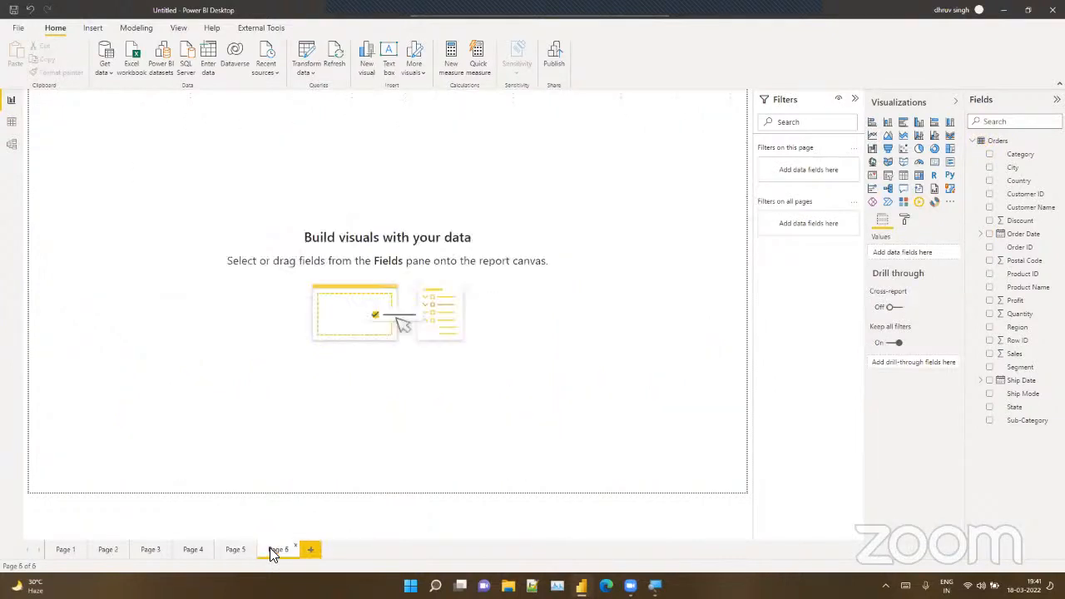
pyautogui.click(873, 134)
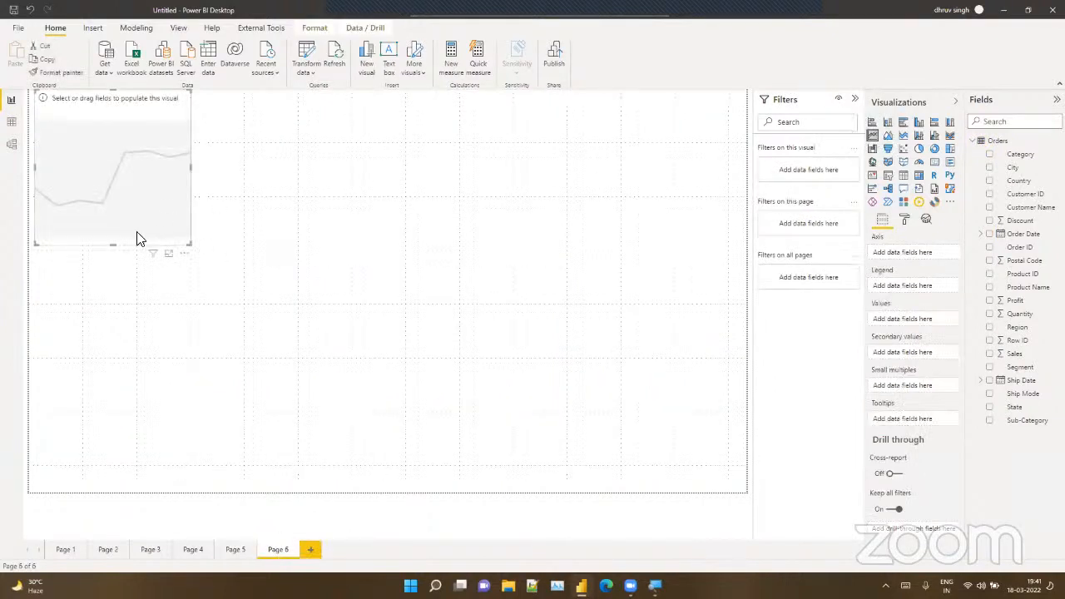
pyautogui.moveTo(183, 245); pyautogui.dragTo(747, 323)
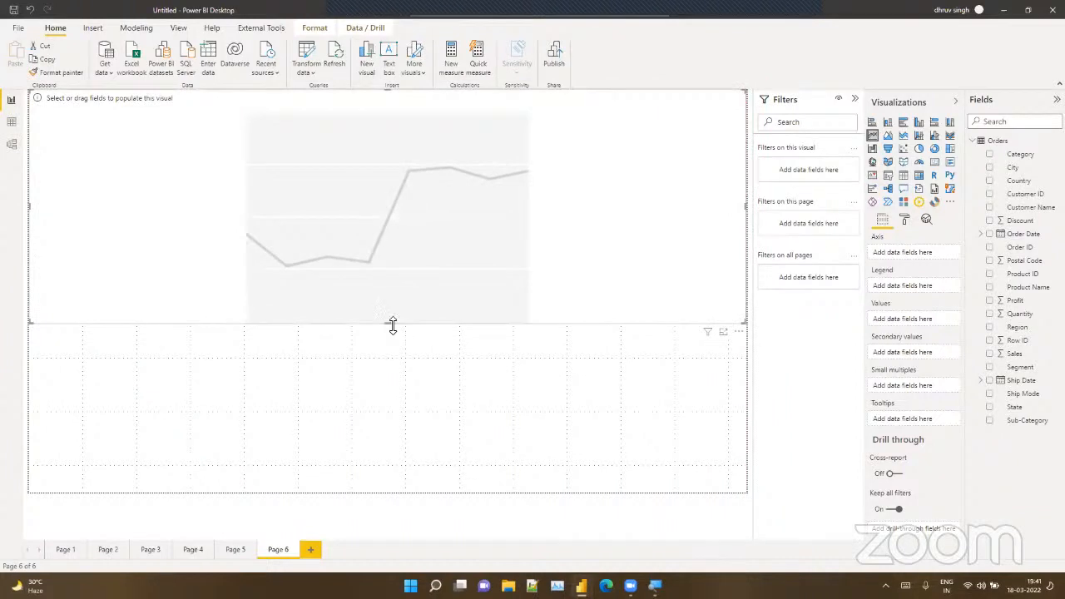
pyautogui.moveTo(387, 322); pyautogui.dragTo(384, 307)
pyautogui.click(412, 361)
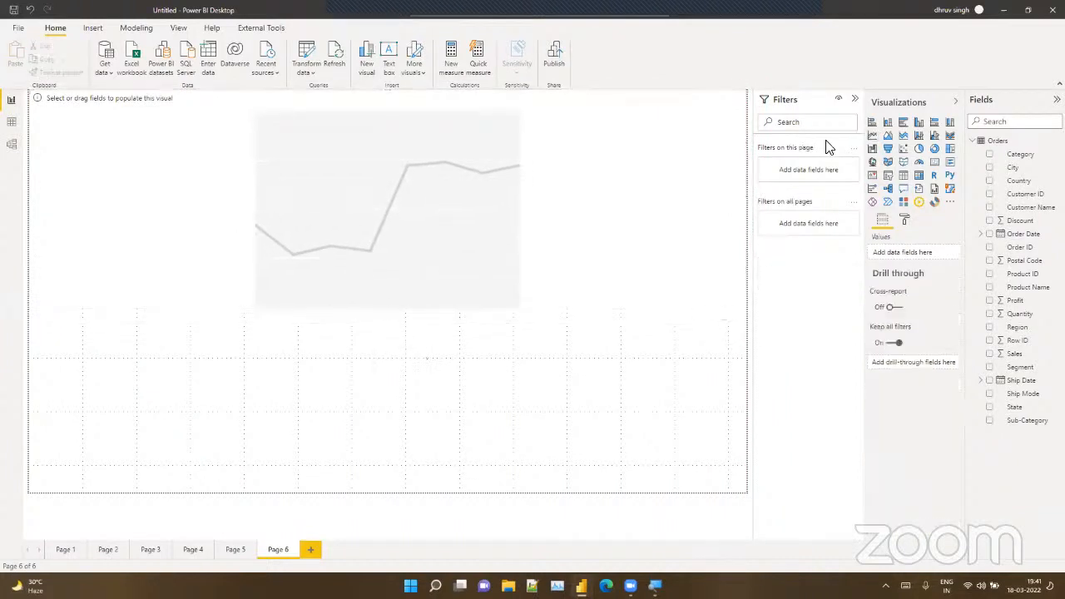
# Step: Fill the page's lower half with a second chart, making the upper visual an area chart and the lower one a line chart
pyautogui.click(887, 139)
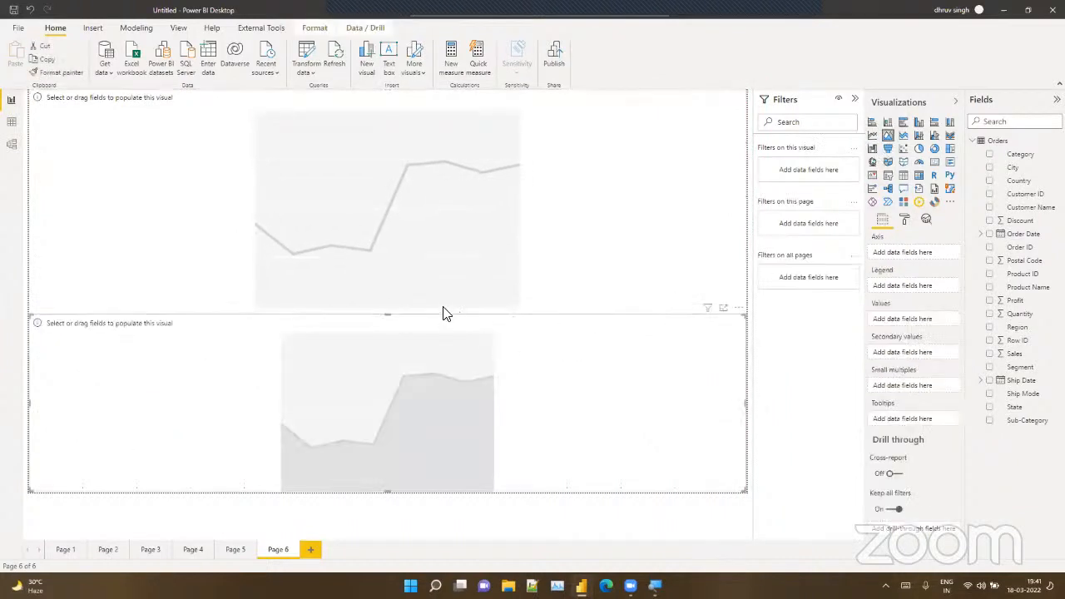
pyautogui.click(408, 323)
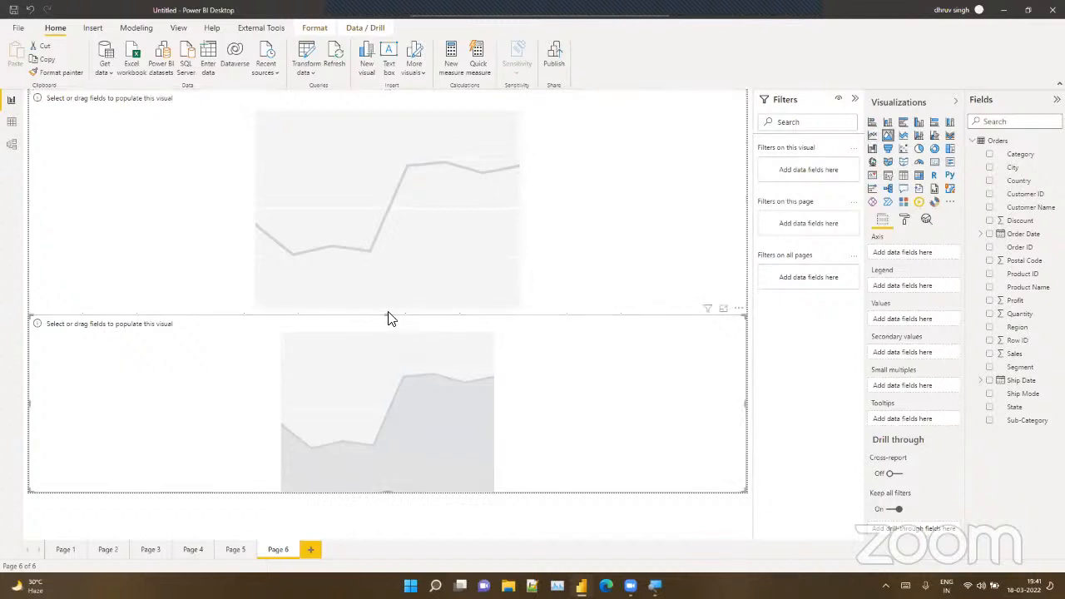
pyautogui.moveTo(386, 317); pyautogui.dragTo(386, 309)
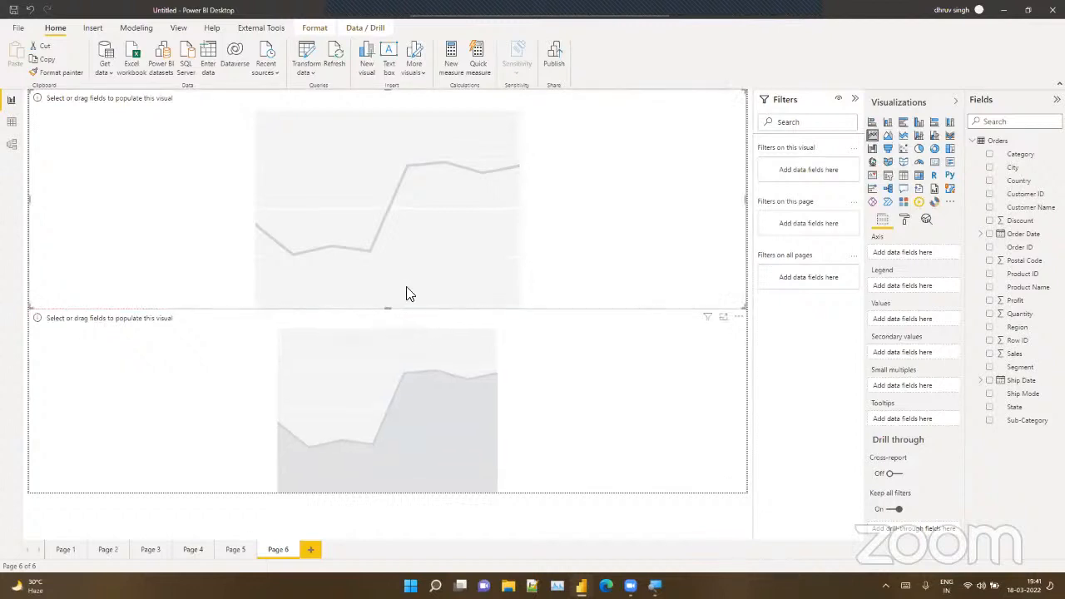
pyautogui.click(887, 136)
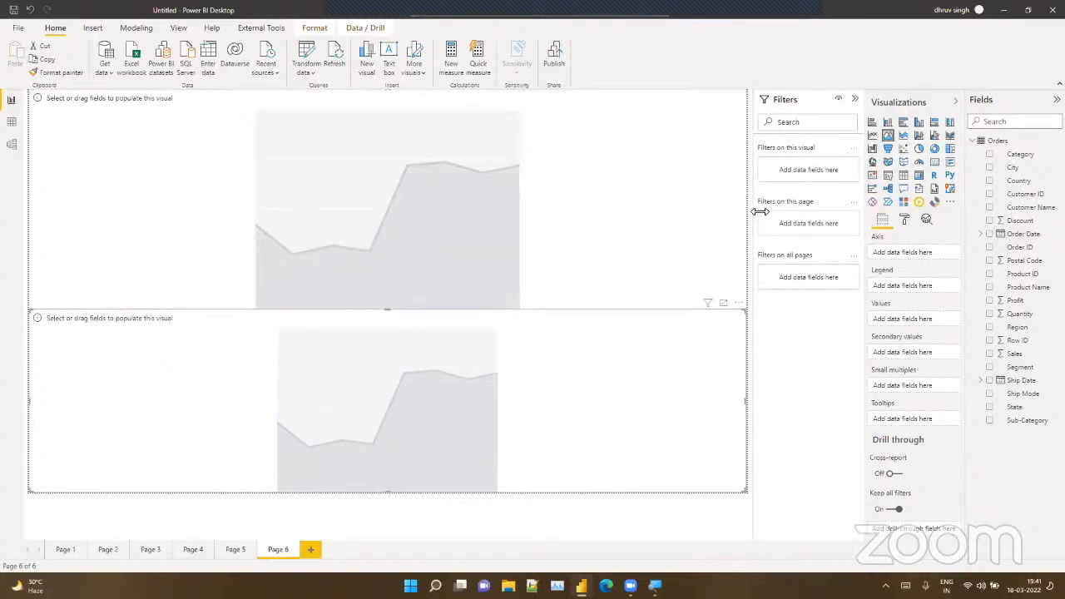
pyautogui.click(872, 136)
# Step: Populate the upper area chart with Order Date on the axis, Sales as values and Profit as secondary values
pyautogui.click(462, 237)
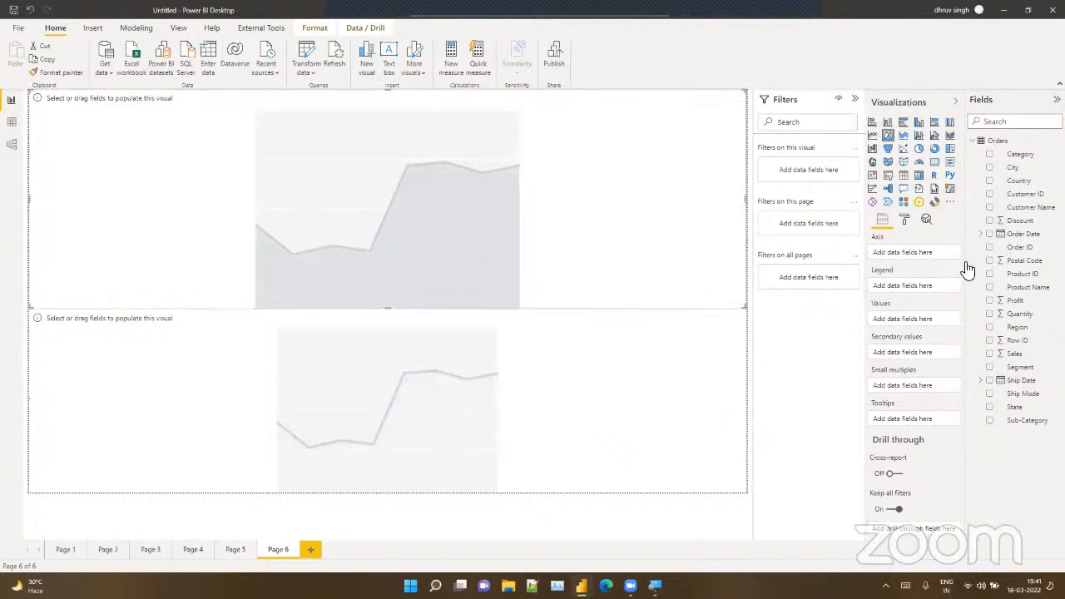
pyautogui.moveTo(1016, 239); pyautogui.dragTo(895, 254)
pyautogui.moveTo(1023, 355); pyautogui.dragTo(937, 367)
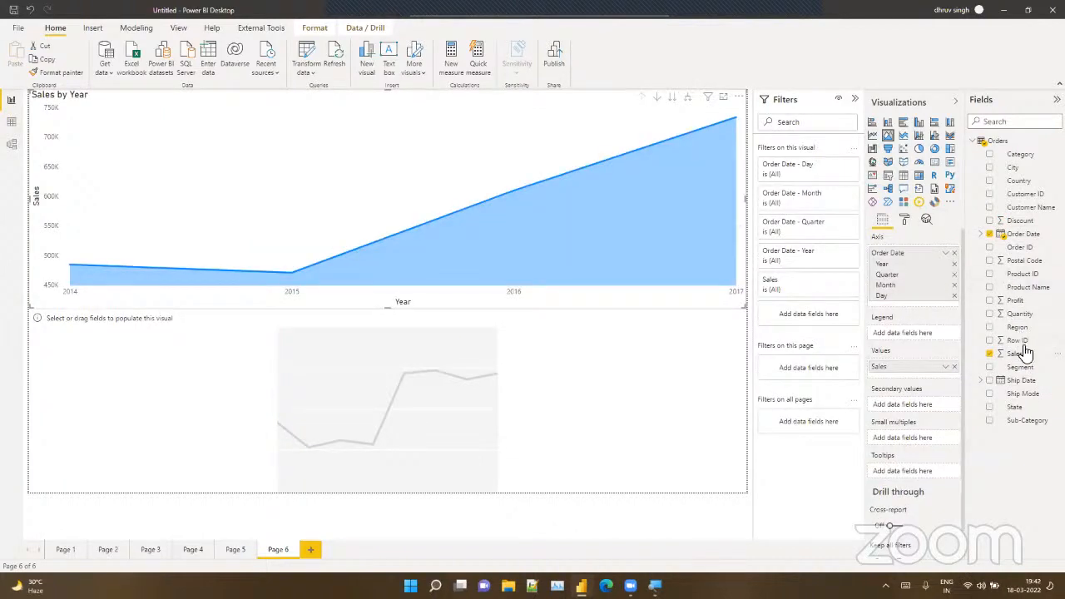
pyautogui.moveTo(1013, 306); pyautogui.dragTo(917, 411)
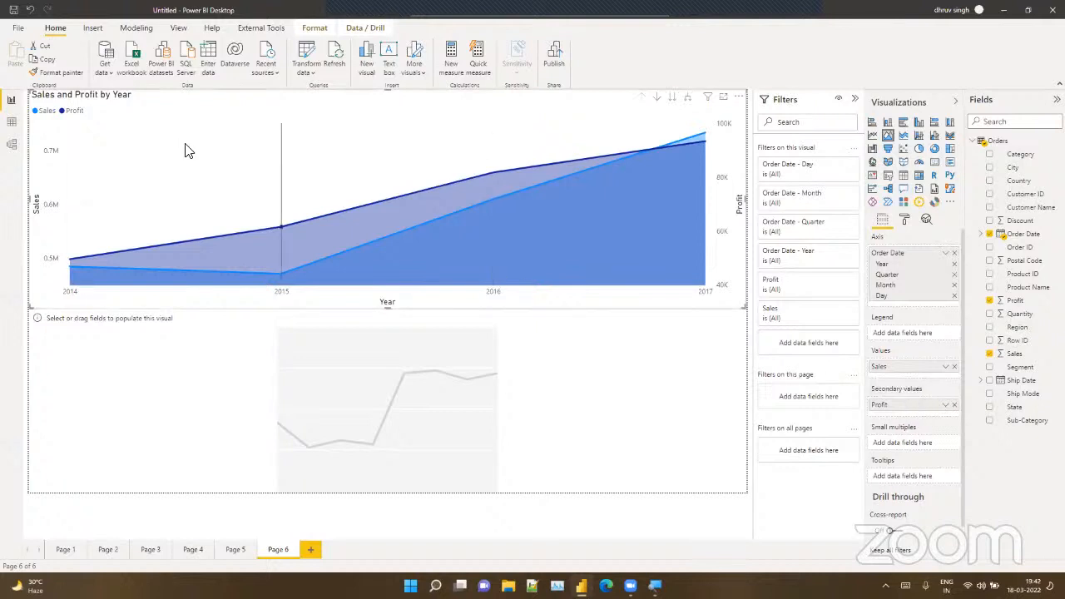
# Step: Populate the lower line chart with Order Date on the axis, Sales as values and Profit as secondary values
pyautogui.click(484, 369)
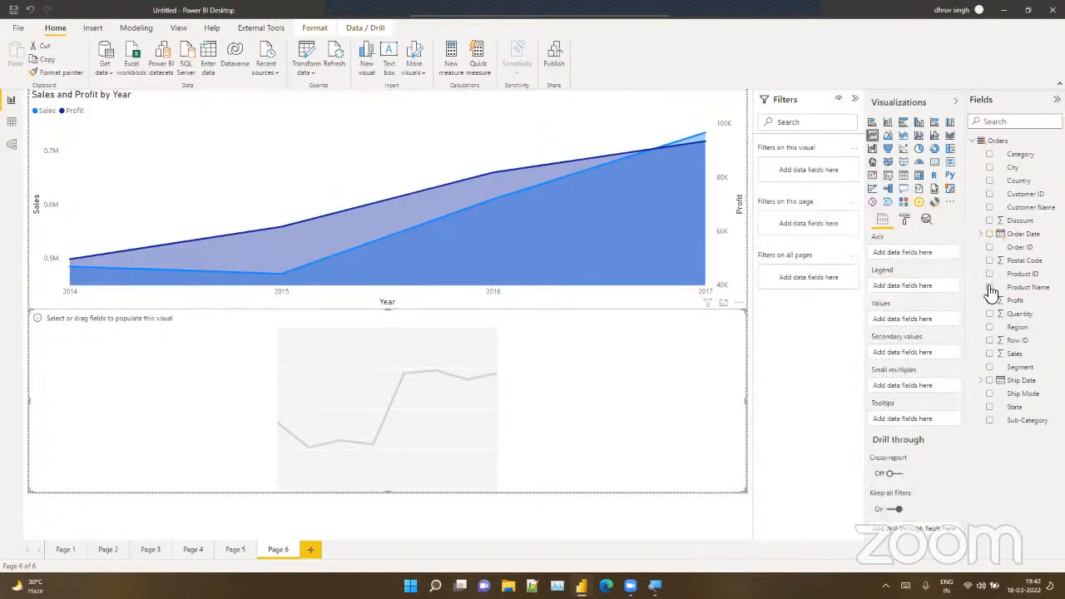
pyautogui.moveTo(1022, 234); pyautogui.dragTo(912, 252)
pyautogui.moveTo(1013, 353); pyautogui.dragTo(924, 370)
pyautogui.moveTo(1014, 300)
pyautogui.mouseDown()
pyautogui.moveTo(923, 412)
pyautogui.moveTo(894, 410)
pyautogui.mouseUp()
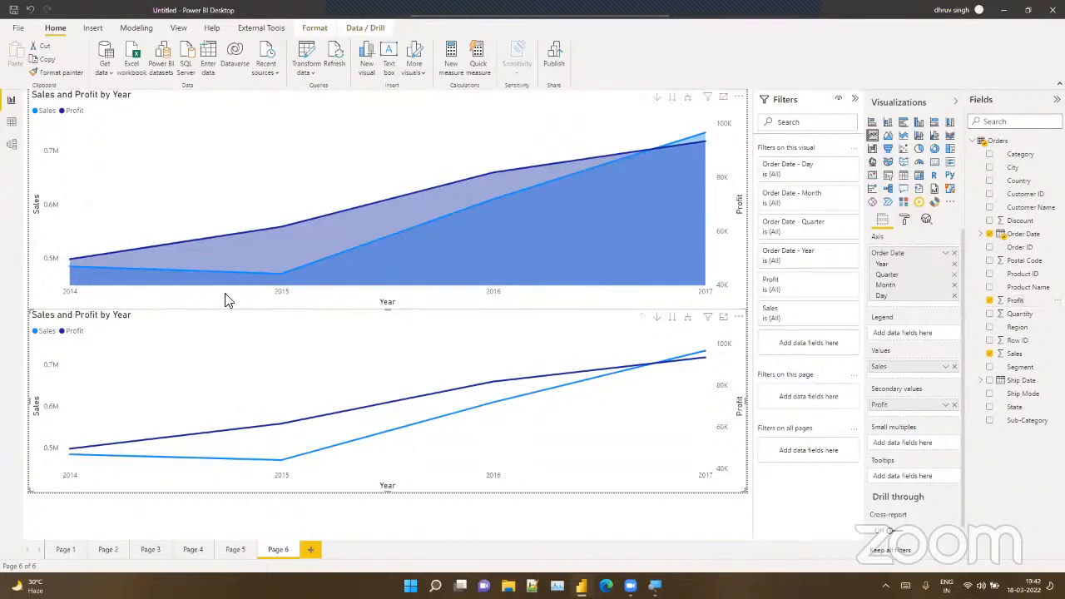
# Step: Replace the lower line chart with a stacked area chart, extending its upper edge to meet the area chart above
pyautogui.click(739, 317)
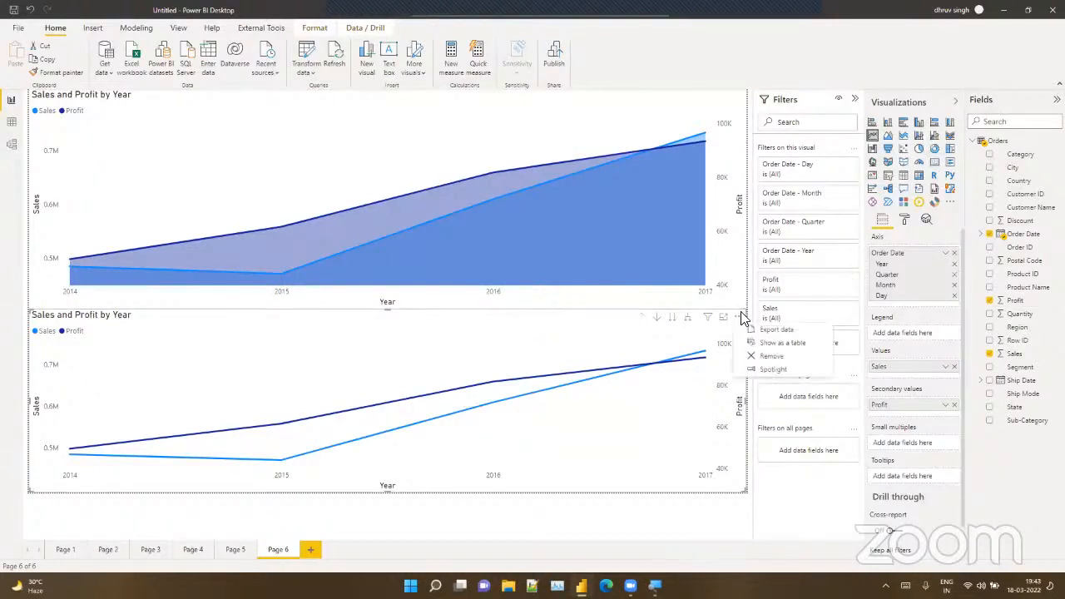
pyautogui.click(762, 356)
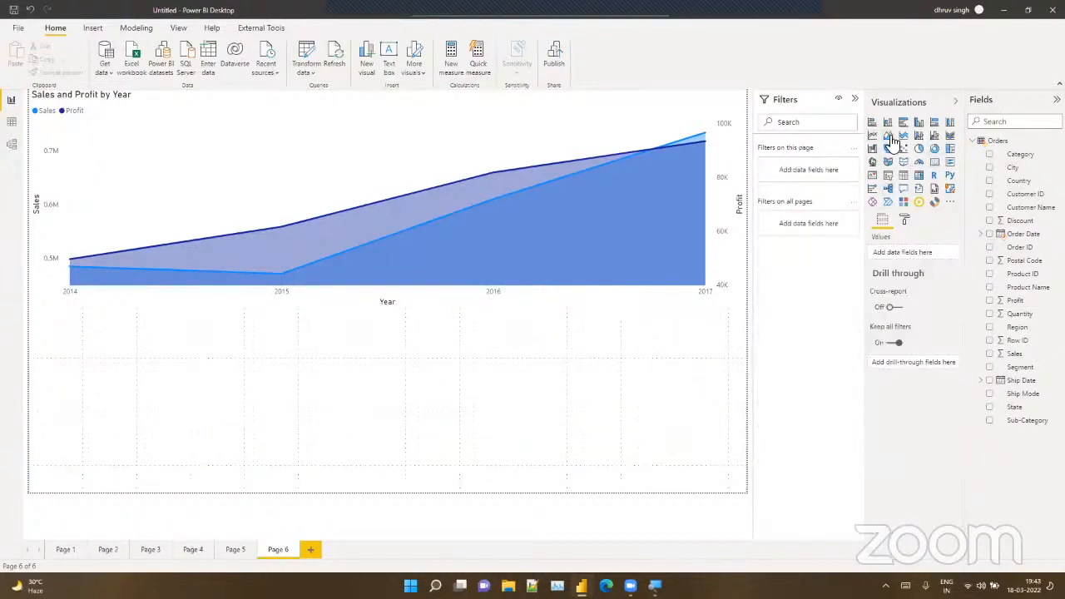
pyautogui.click(915, 143)
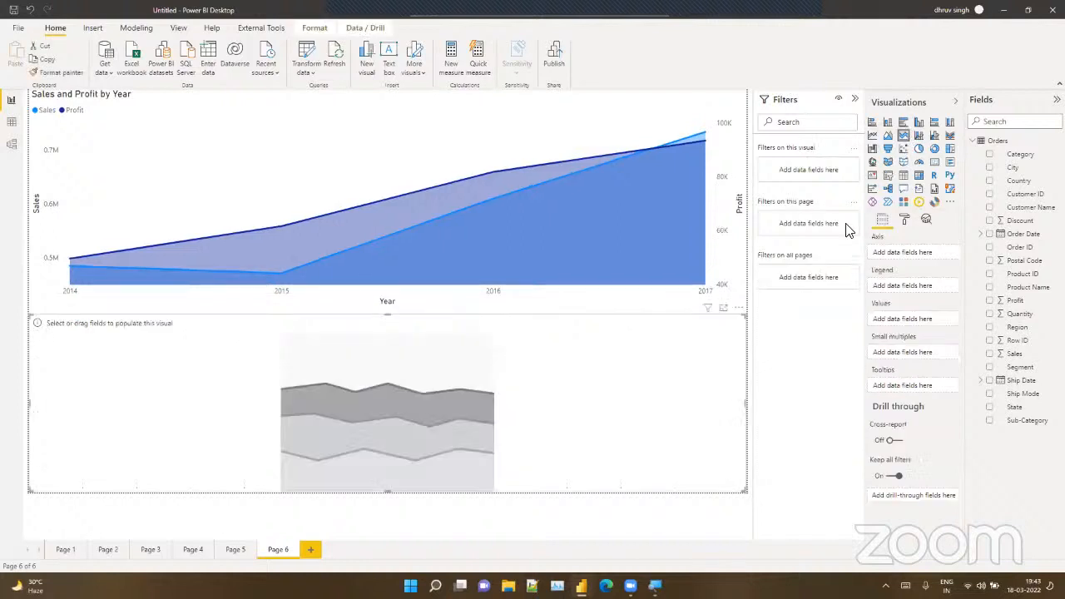
pyautogui.click(385, 306)
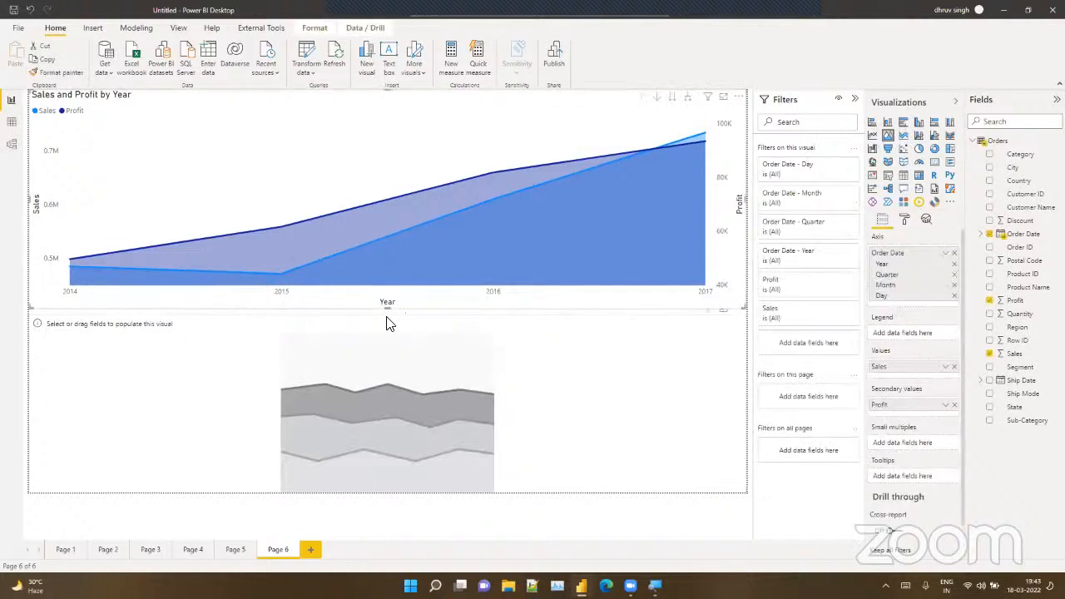
pyautogui.click(388, 318)
pyautogui.moveTo(391, 320); pyautogui.dragTo(391, 316)
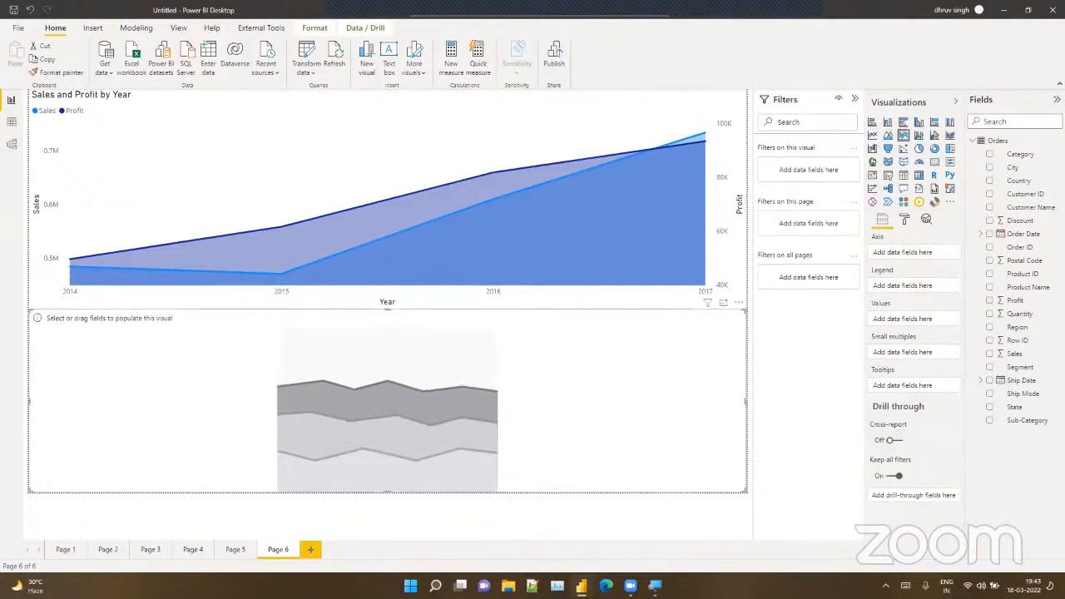
# Step: Populate the stacked area chart with Order Date on the axis and both Sales and Profit as values
pyautogui.moveTo(1008, 234); pyautogui.dragTo(911, 258)
pyautogui.moveTo(1016, 354); pyautogui.dragTo(932, 366)
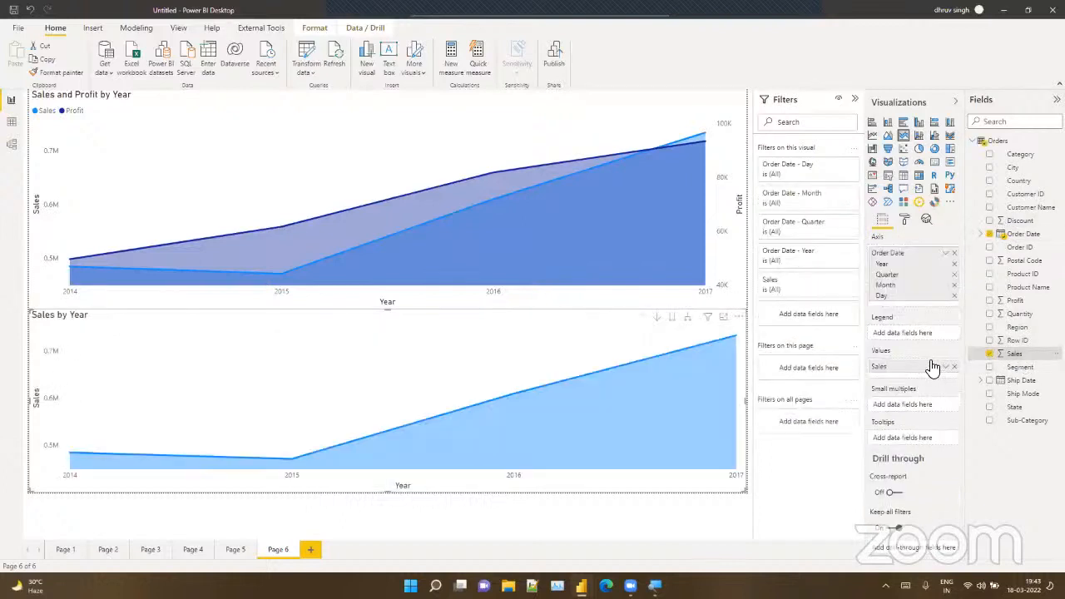
pyautogui.click(491, 116)
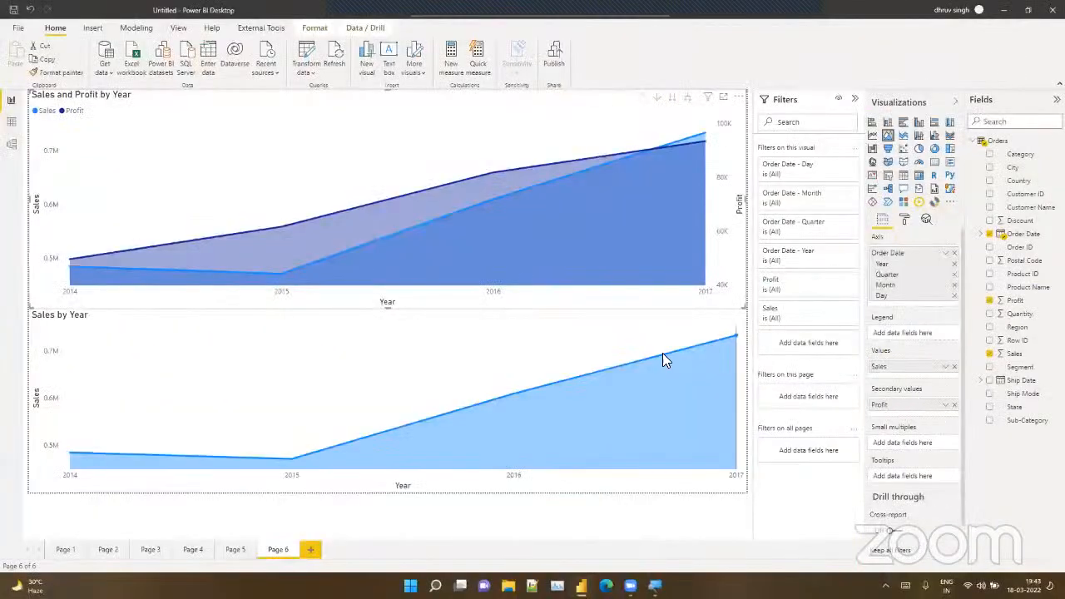
pyautogui.click(529, 358)
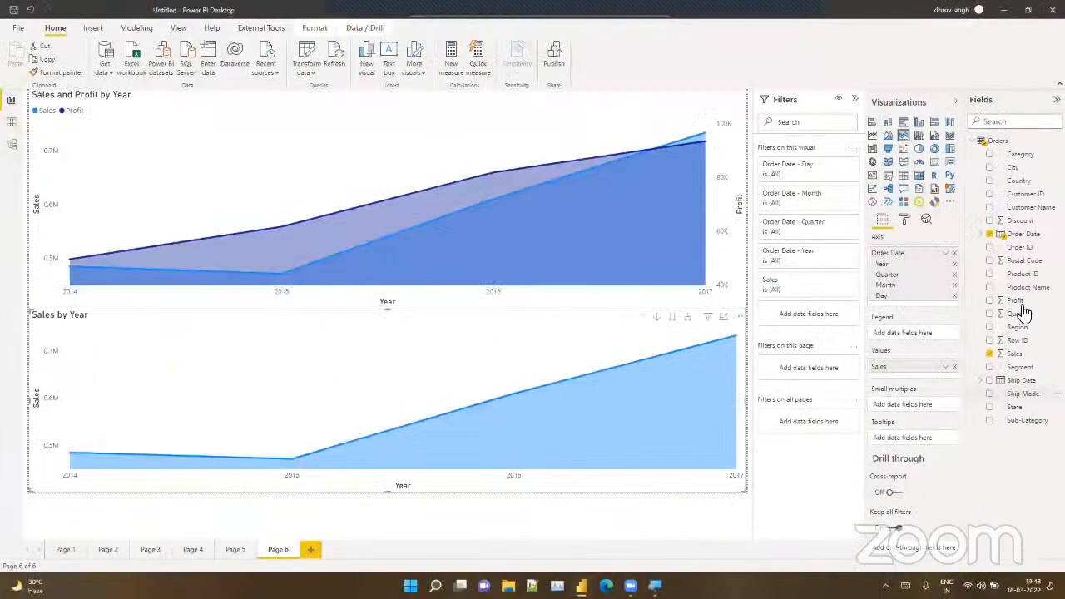
pyautogui.moveTo(995, 210); pyautogui.dragTo(832, 361)
pyautogui.moveTo(933, 376); pyautogui.dragTo(933, 376)
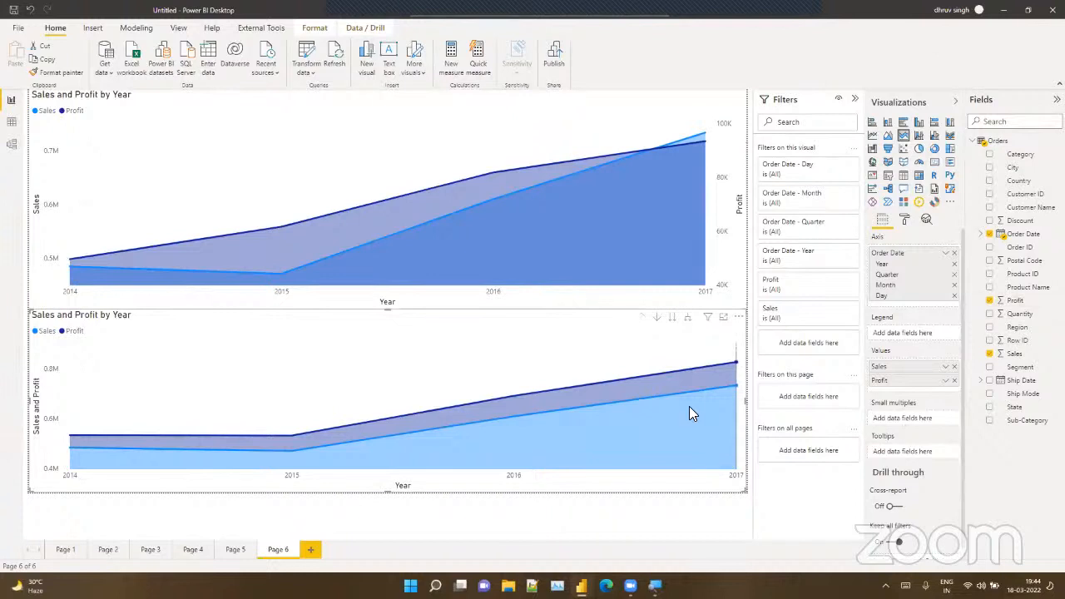
# Step: Turn on the stacked area chart's data labels and set their display units to Thousands
pyautogui.click(904, 221)
pyautogui.click(935, 383)
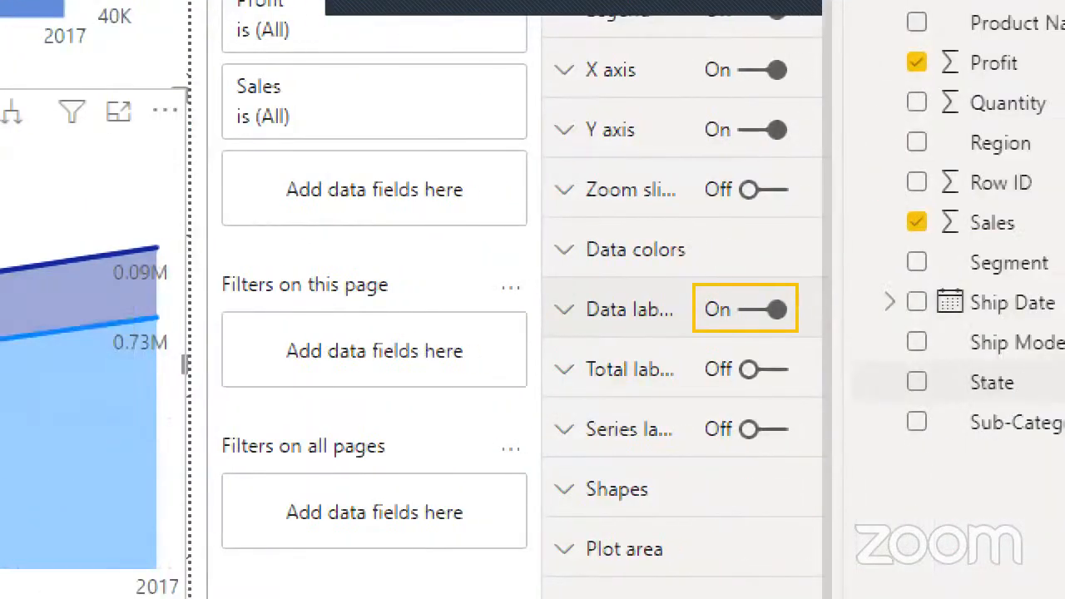
pyautogui.click(613, 309)
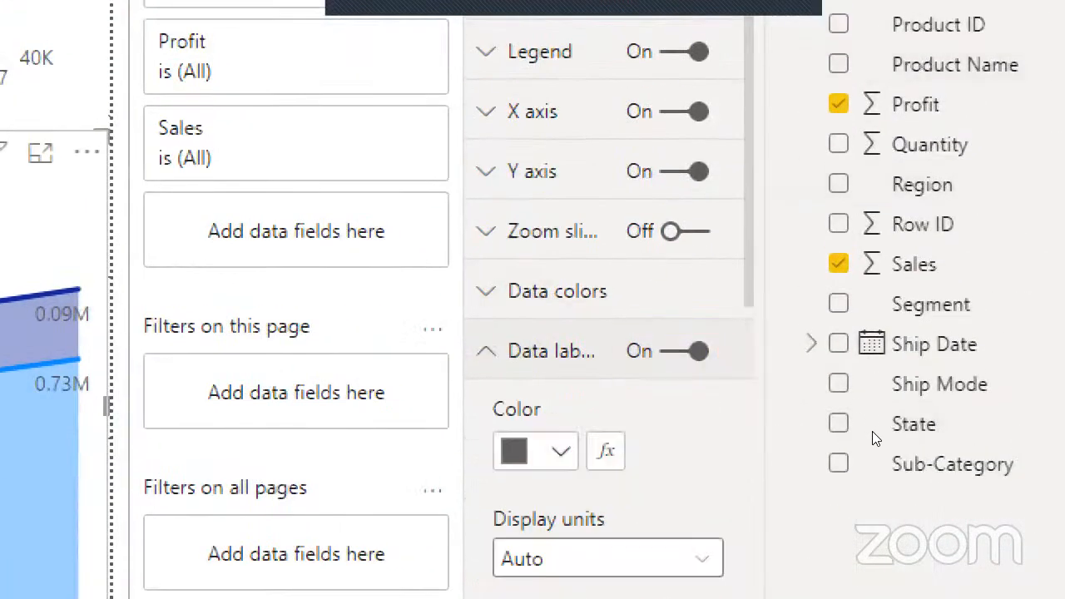
pyautogui.click(607, 558)
pyautogui.click(574, 499)
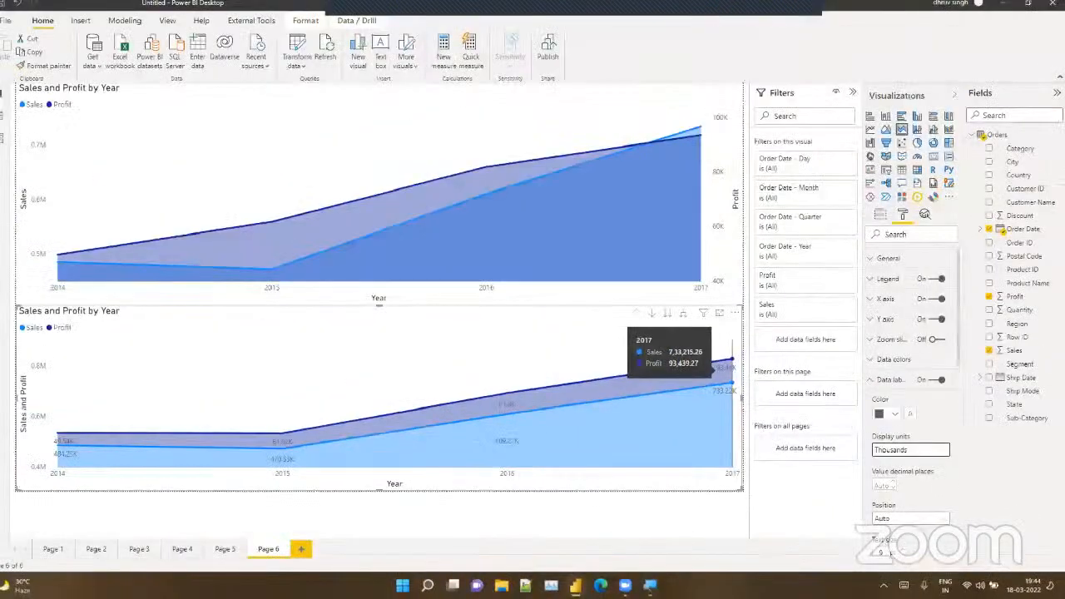
pyautogui.click(881, 219)
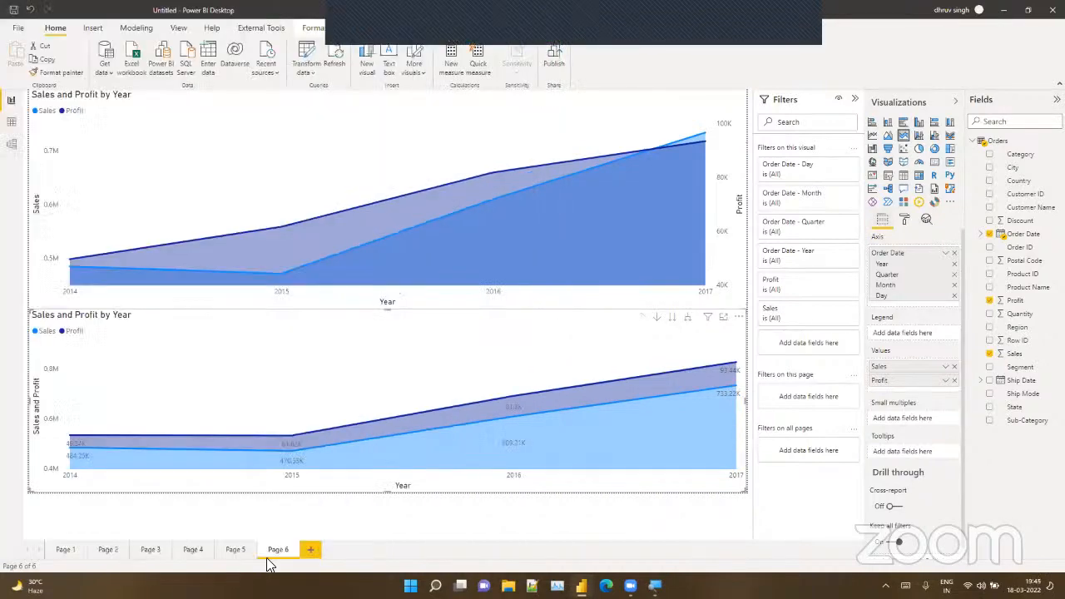
# Step: Add a new report page and insert a line and stacked column chart enlarged to about half the page's width and full height
pyautogui.click(312, 550)
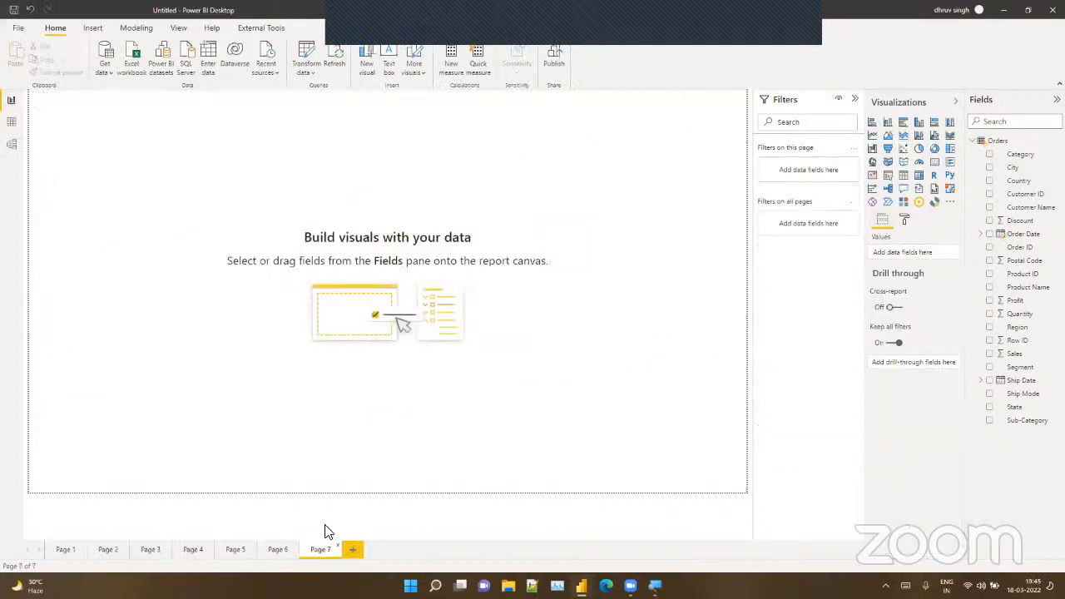
pyautogui.click(919, 135)
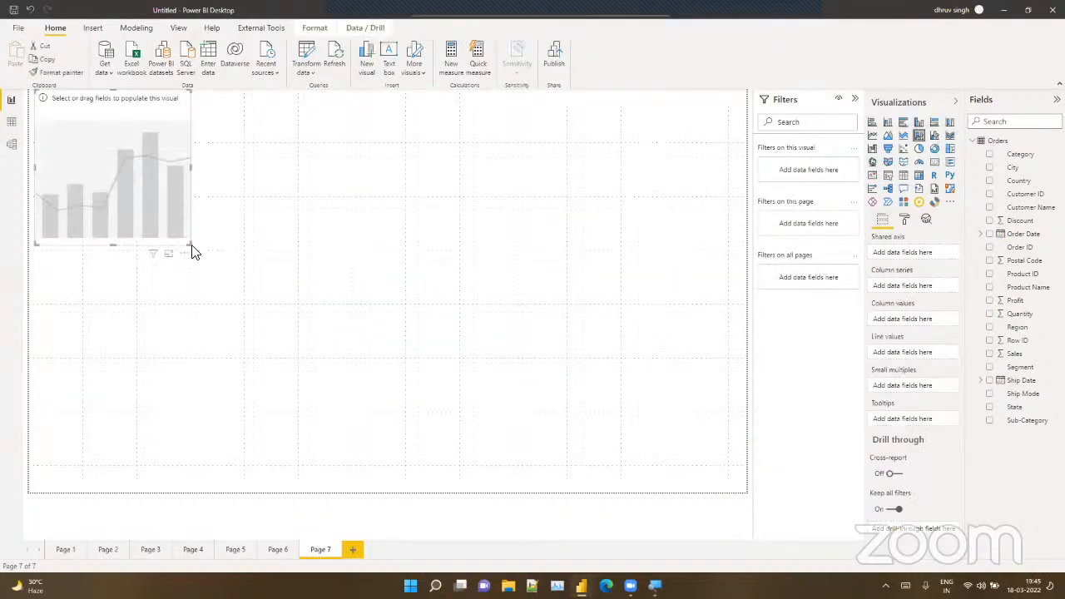
pyautogui.moveTo(186, 245); pyautogui.dragTo(405, 491)
# Step: Insert a line and clustered column chart in the page's empty half and adjust both charts' facing edges so they nearly meet
pyautogui.click(482, 398)
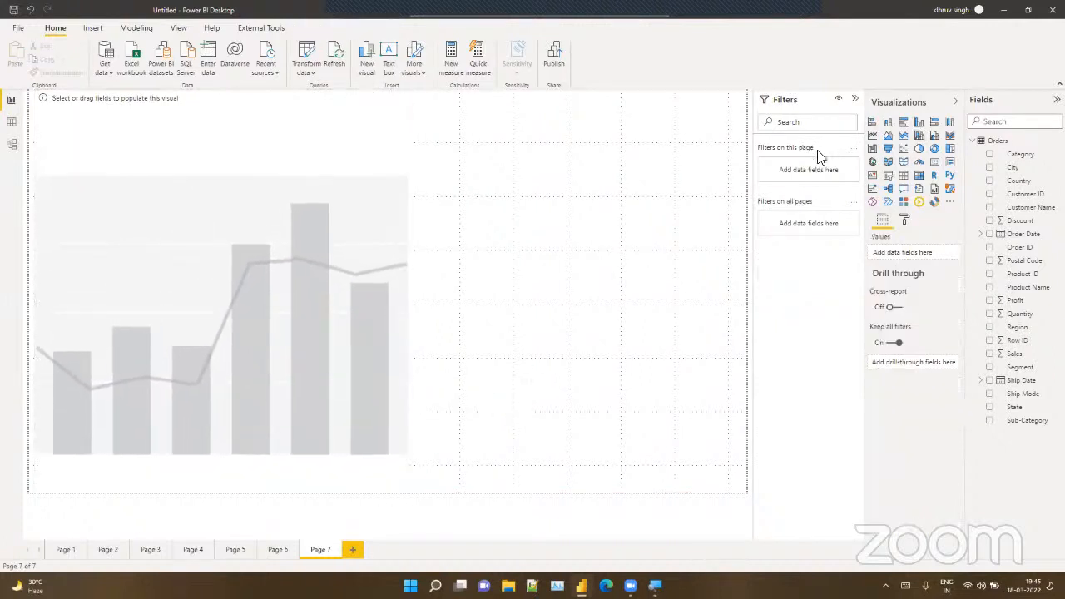
pyautogui.click(919, 135)
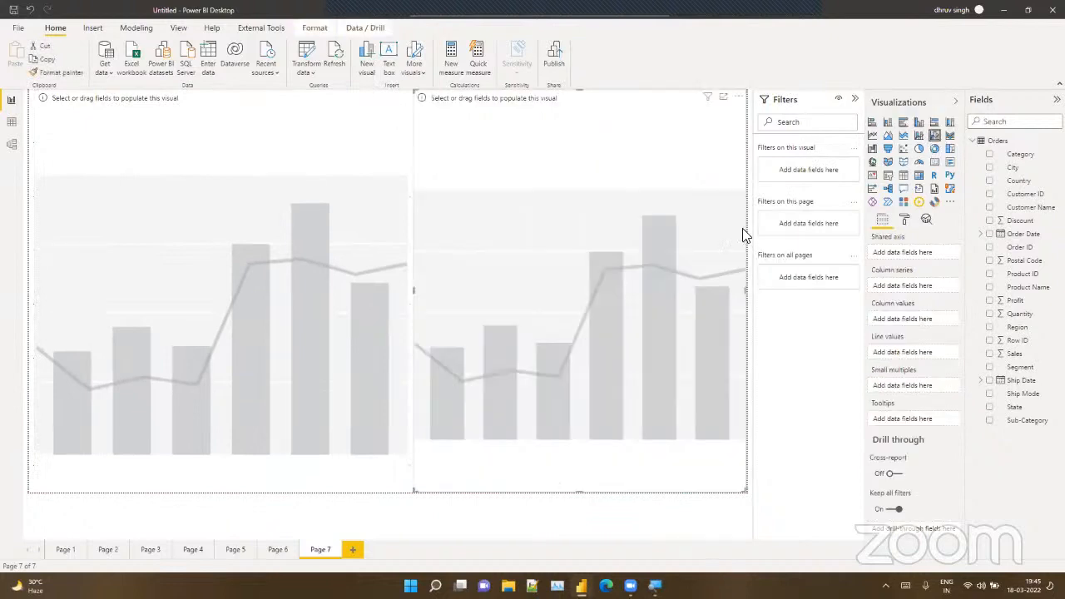
pyautogui.moveTo(407, 292); pyautogui.dragTo(397, 291)
pyautogui.click(411, 293)
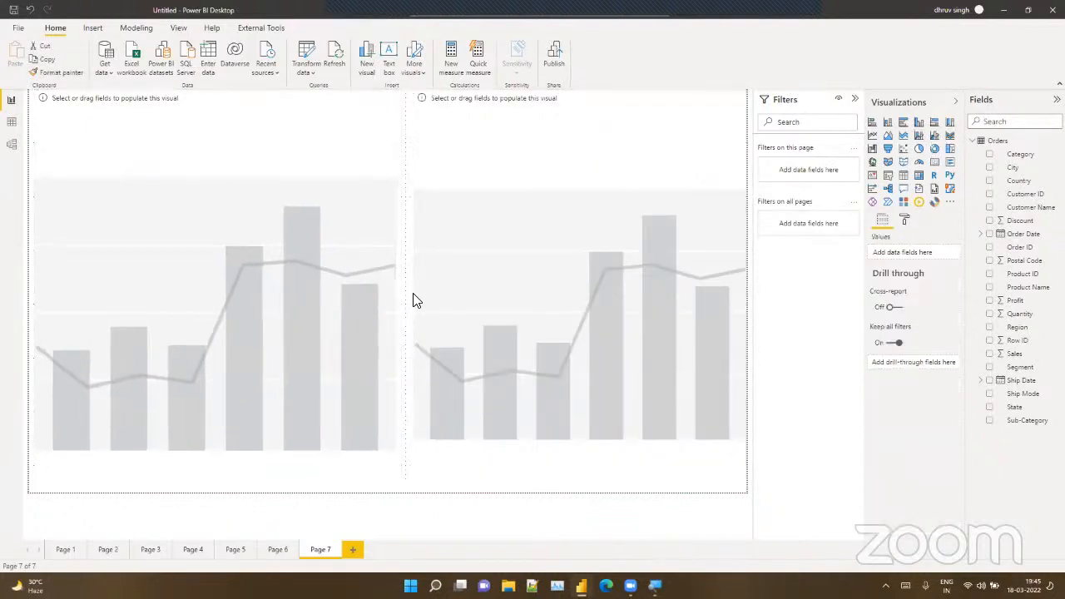
pyautogui.click(413, 306)
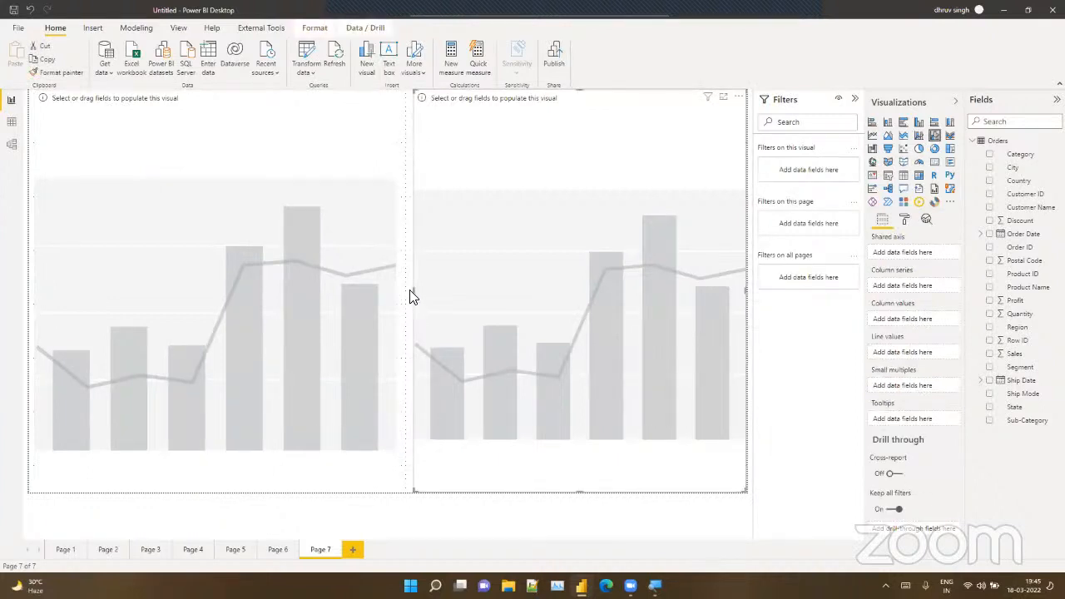
pyautogui.moveTo(415, 291); pyautogui.dragTo(403, 296)
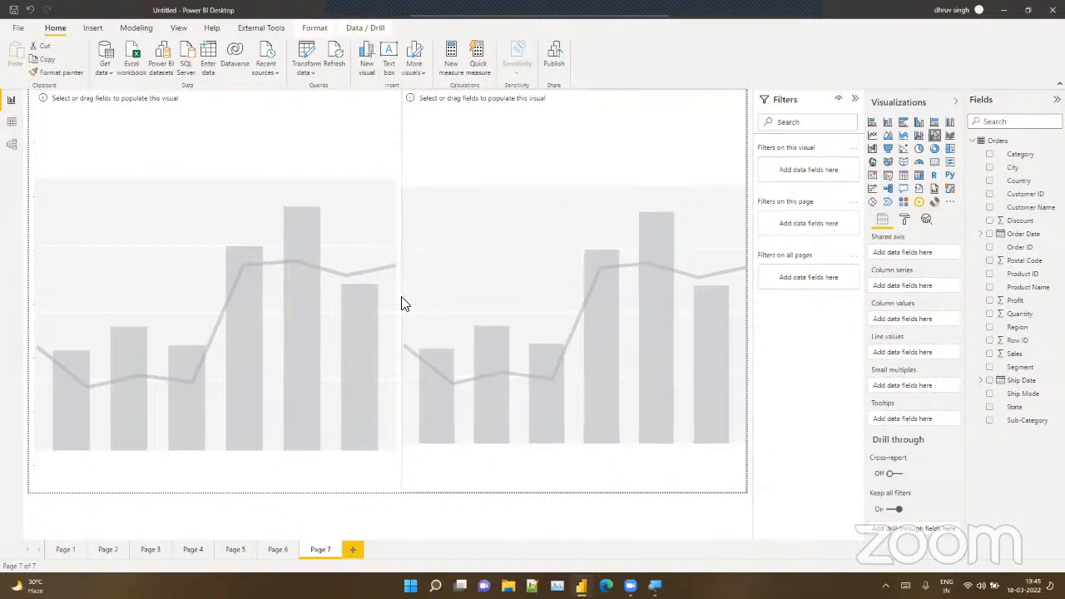
# Step: Populate the line and stacked column chart with Region as shared axis, Category as column series and Sales as column values
pyautogui.click(358, 292)
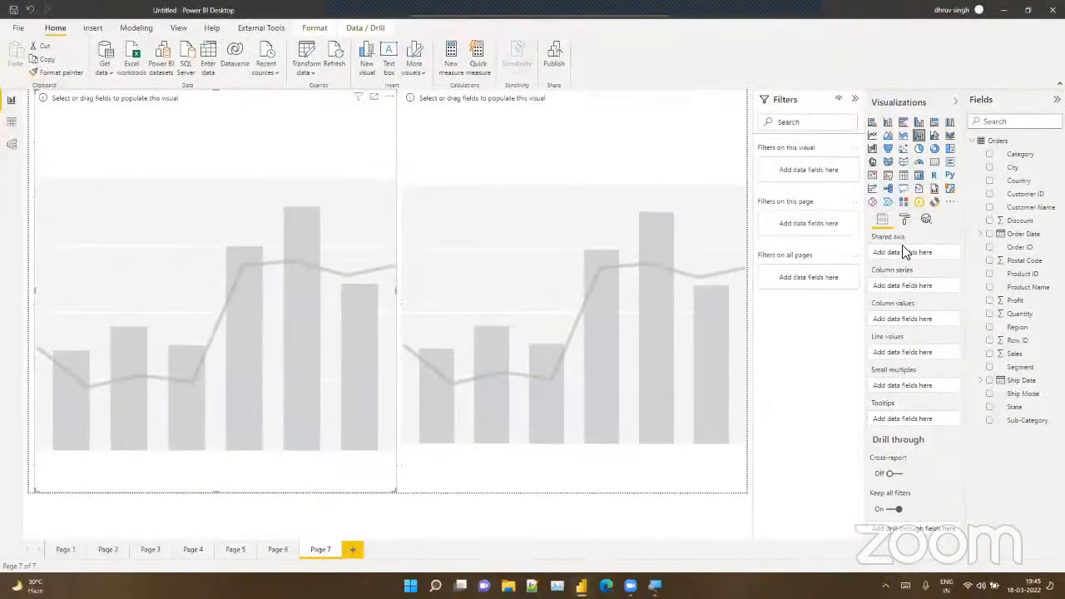
pyautogui.moveTo(1013, 335); pyautogui.dragTo(919, 257)
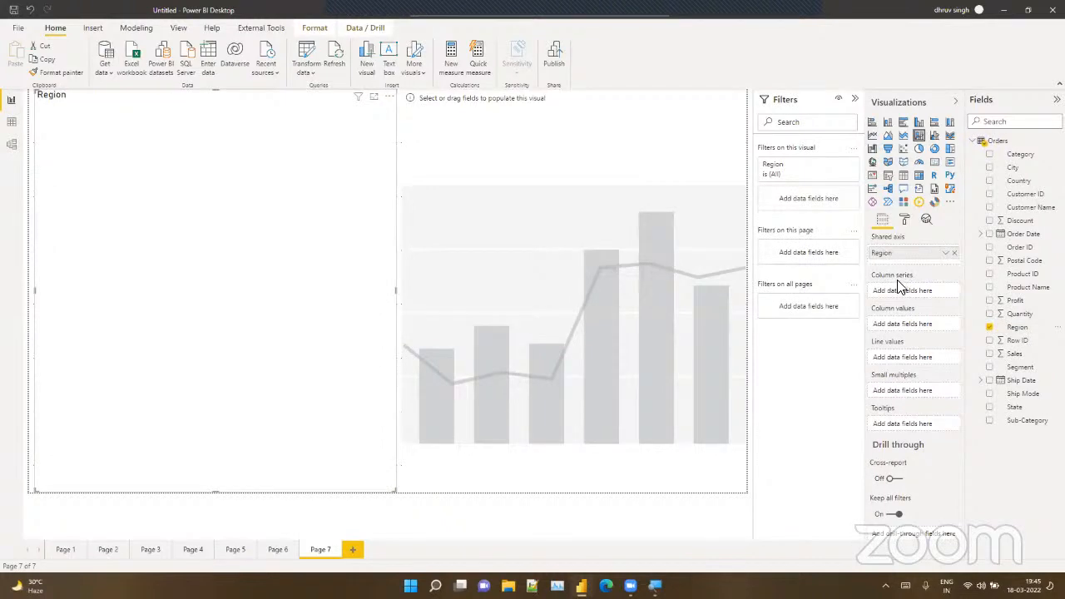
pyautogui.moveTo(1029, 155); pyautogui.dragTo(931, 288)
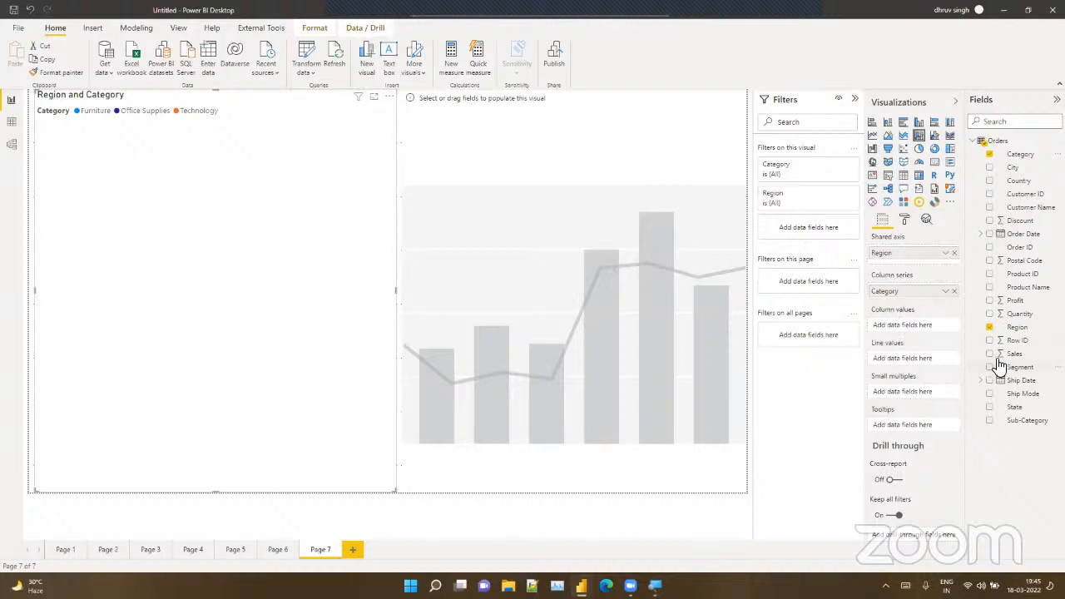
pyautogui.moveTo(1002, 353); pyautogui.dragTo(906, 325)
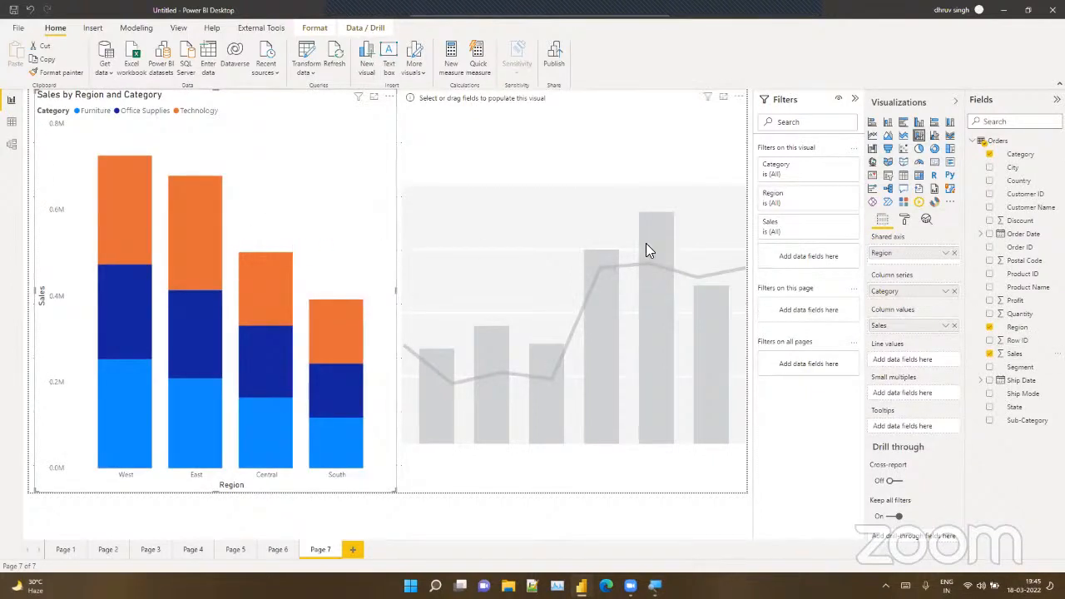
# Step: Populate the line and clustered column chart with Region as shared axis, Category as column series and Sales as column values
pyautogui.click(426, 223)
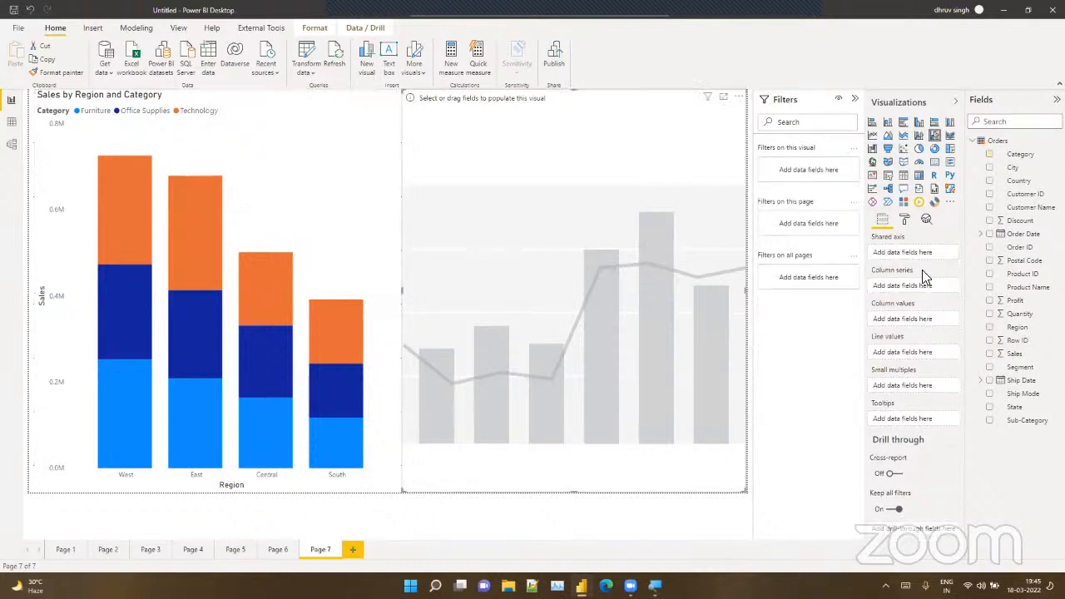
pyautogui.moveTo(1023, 326); pyautogui.dragTo(930, 262)
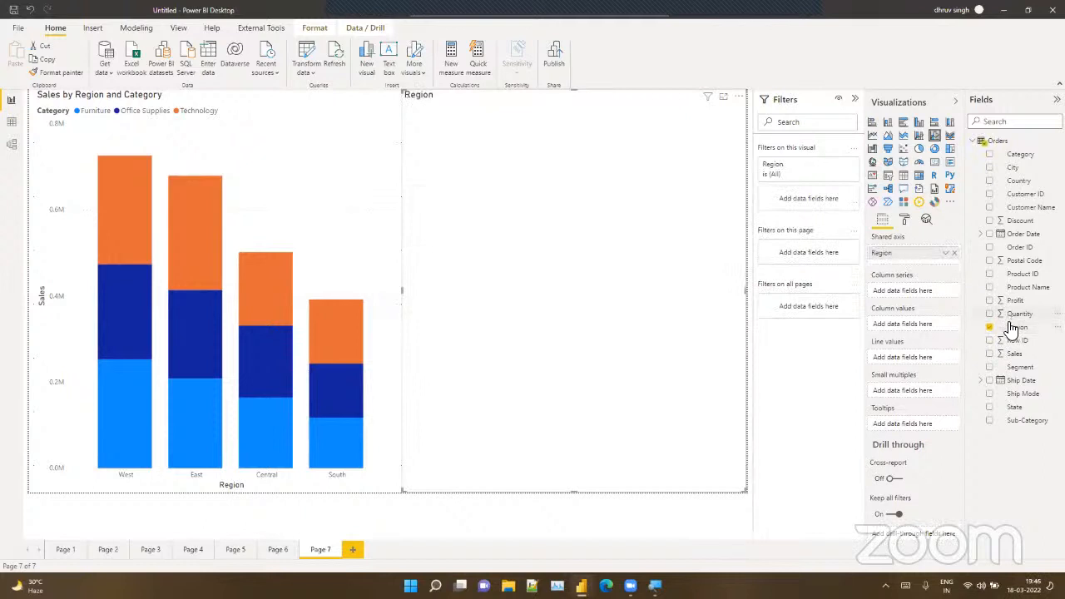
pyautogui.moveTo(1016, 158); pyautogui.dragTo(912, 290)
pyautogui.moveTo(1017, 355); pyautogui.dragTo(913, 325)
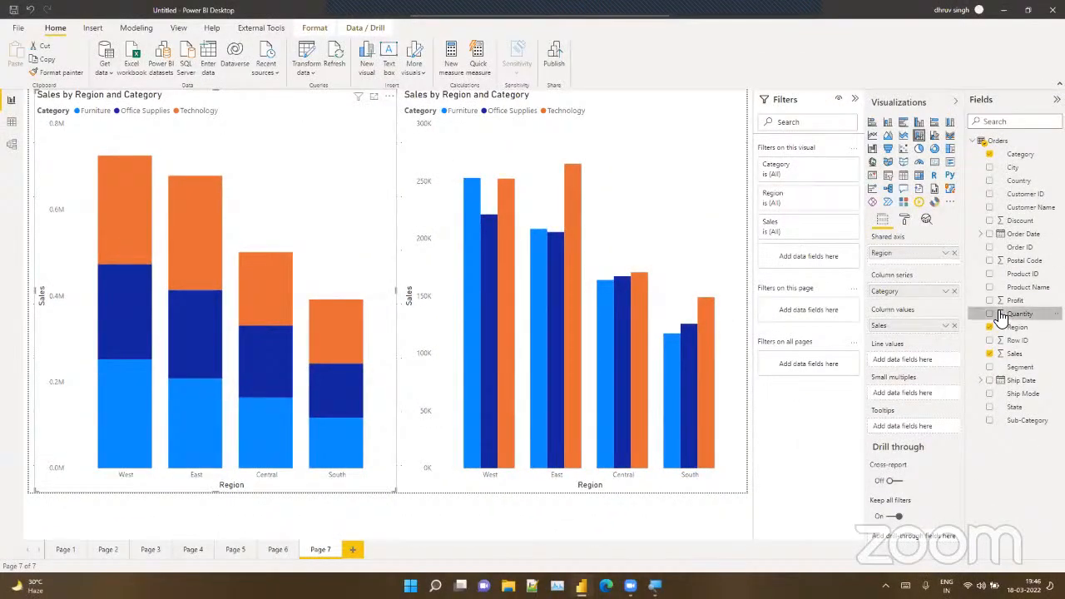
# Step: Add Quantity as the line values of both the line and stacked column chart and the line and clustered column chart
pyautogui.moveTo(1016, 313); pyautogui.dragTo(892, 355)
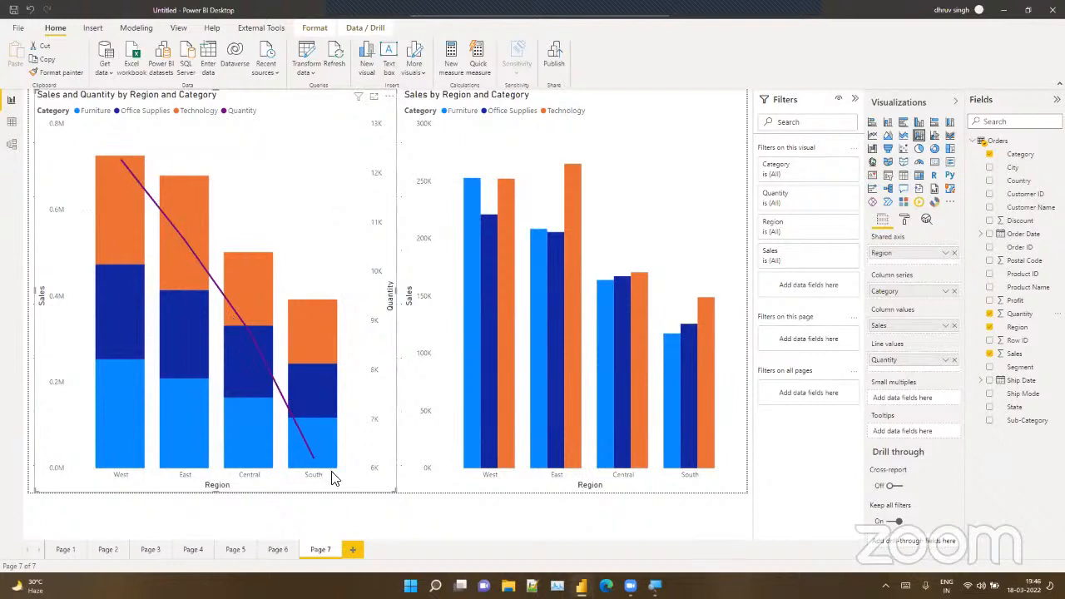
pyautogui.moveTo(327, 468)
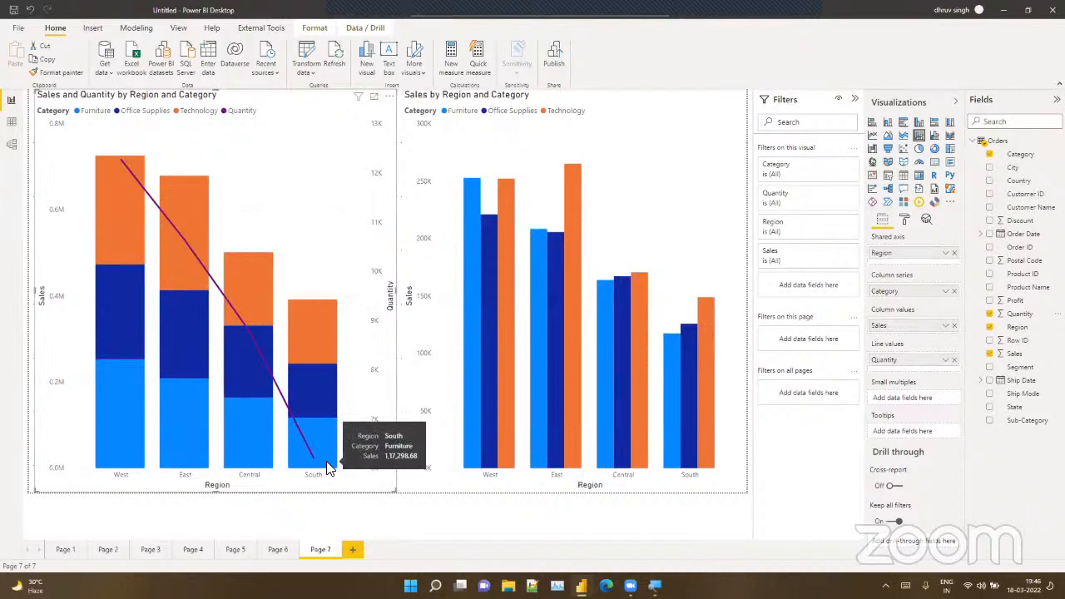
pyautogui.click(424, 417)
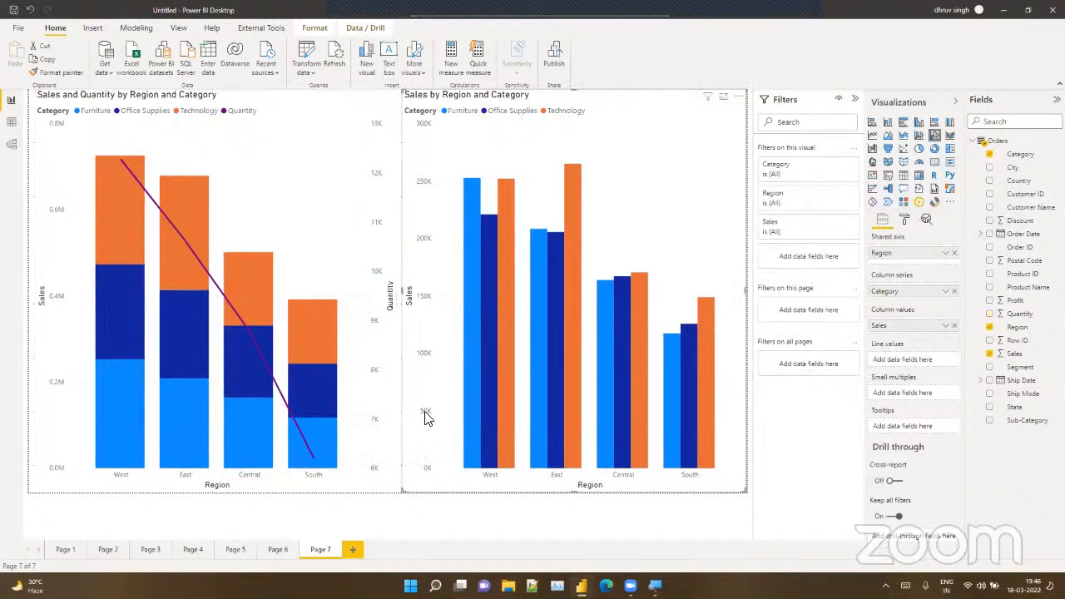
pyautogui.moveTo(1027, 315); pyautogui.dragTo(943, 362)
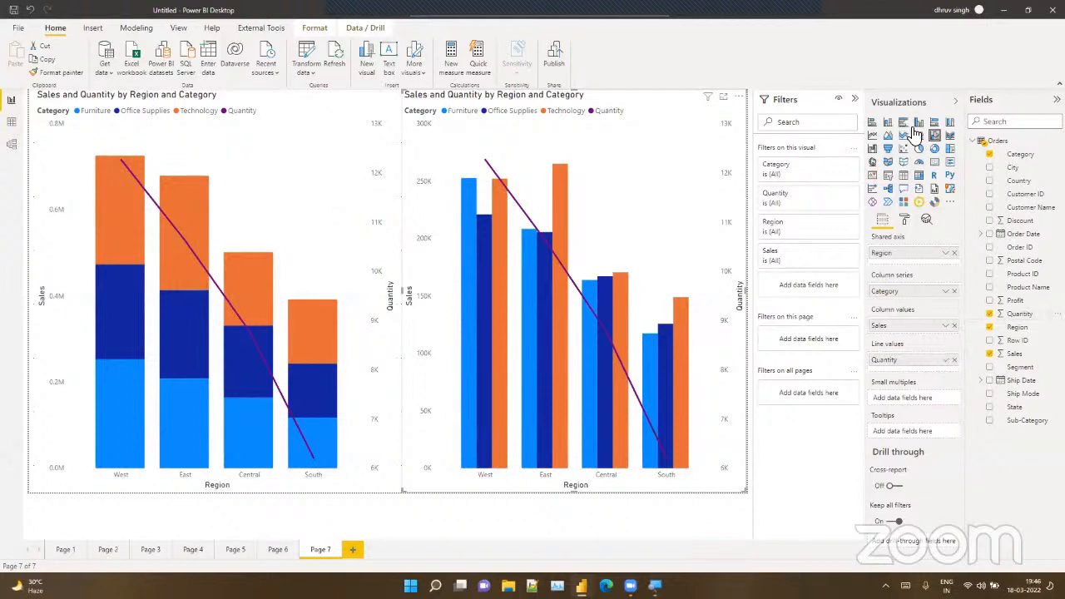
# Step: Add a new report page and insert a ribbon chart at its left edge, enlarged to reach the page's lower-right corner
pyautogui.click(352, 550)
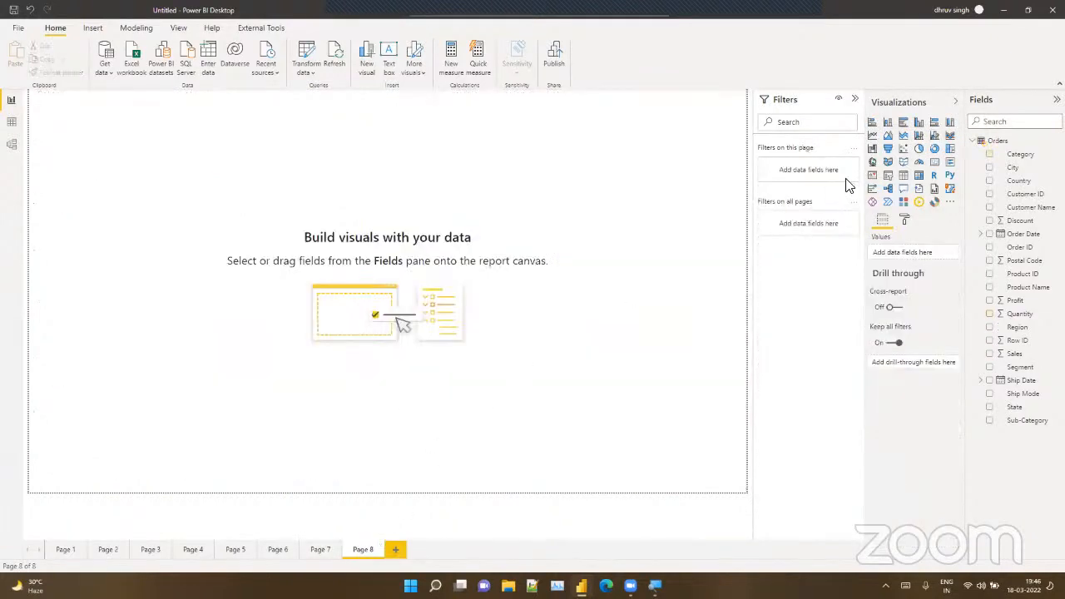
pyautogui.click(949, 136)
pyautogui.moveTo(93, 206); pyautogui.dragTo(50, 295)
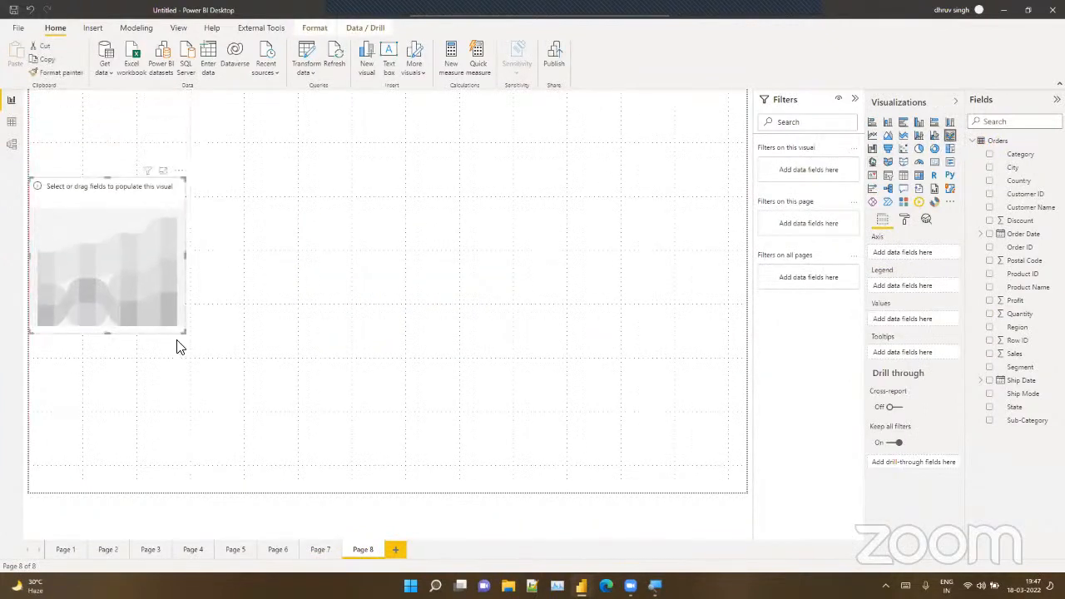
pyautogui.moveTo(176, 340); pyautogui.dragTo(271, 400)
pyautogui.moveTo(440, 455); pyautogui.dragTo(747, 494)
# Step: Review Page 2's stacked column chart by highlighting the West region's Furniture segment, and clear the highlight
pyautogui.click(99, 548)
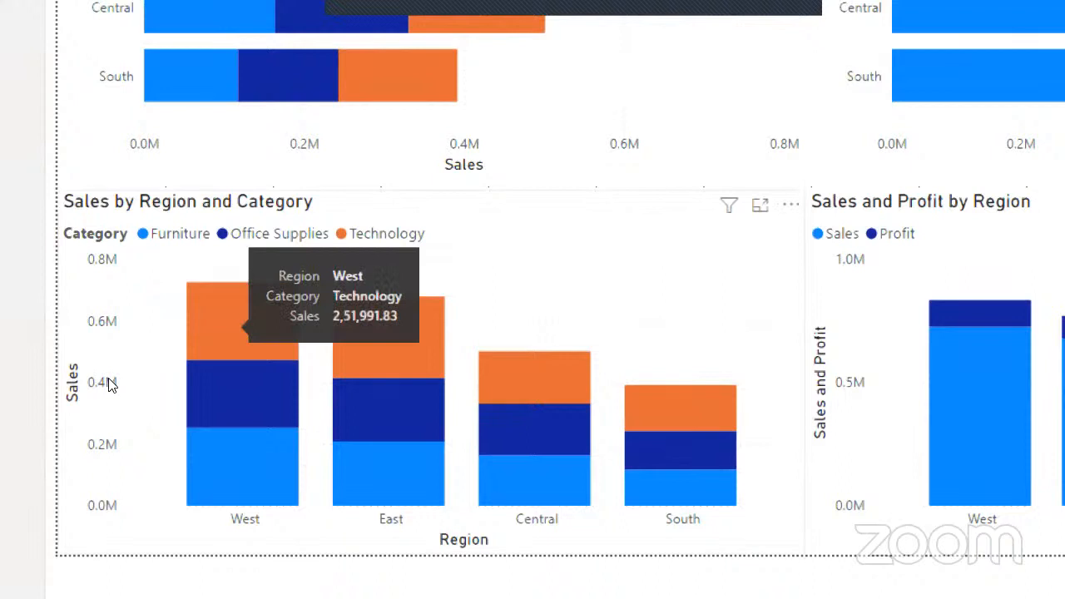
pyautogui.click(112, 447)
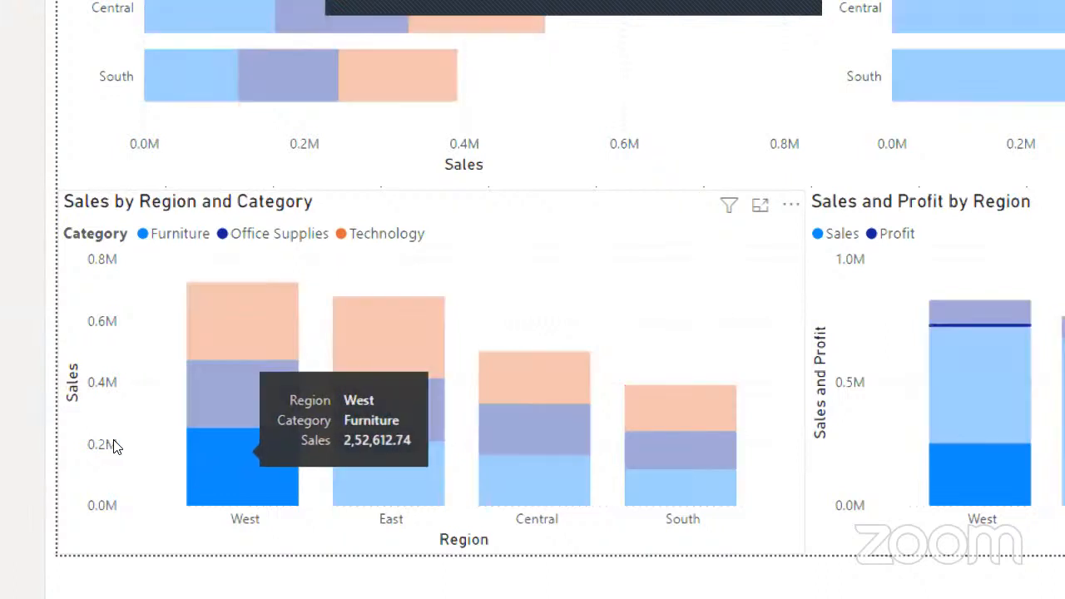
pyautogui.click(114, 446)
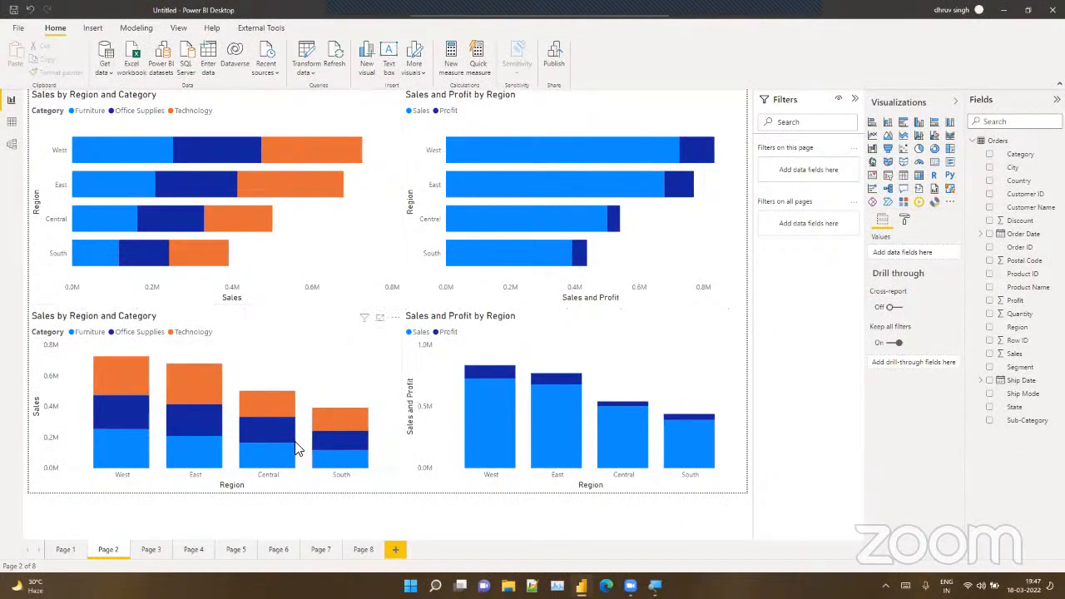
# Step: On Page 8, put Order Date on the empty ribbon chart's axis and keep only its Year level
pyautogui.click(363, 549)
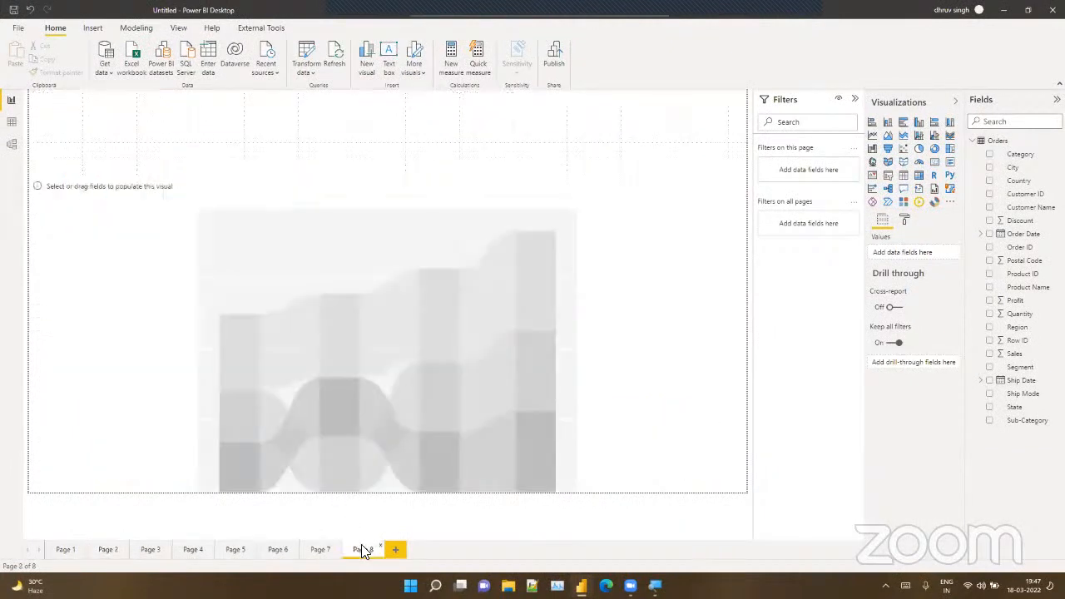
pyautogui.click(276, 371)
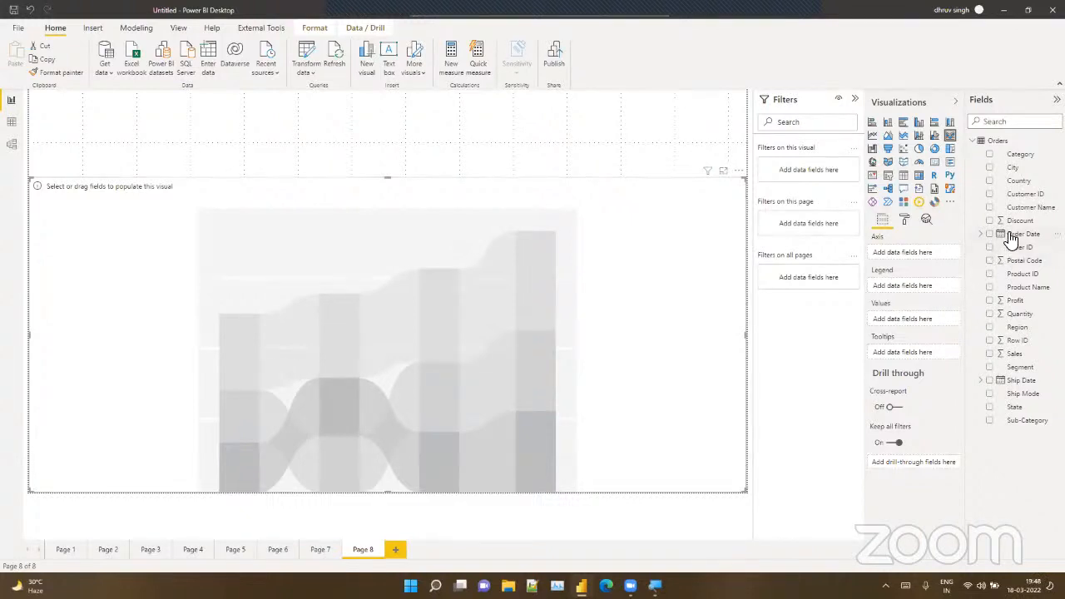
pyautogui.moveTo(1009, 236); pyautogui.dragTo(913, 253)
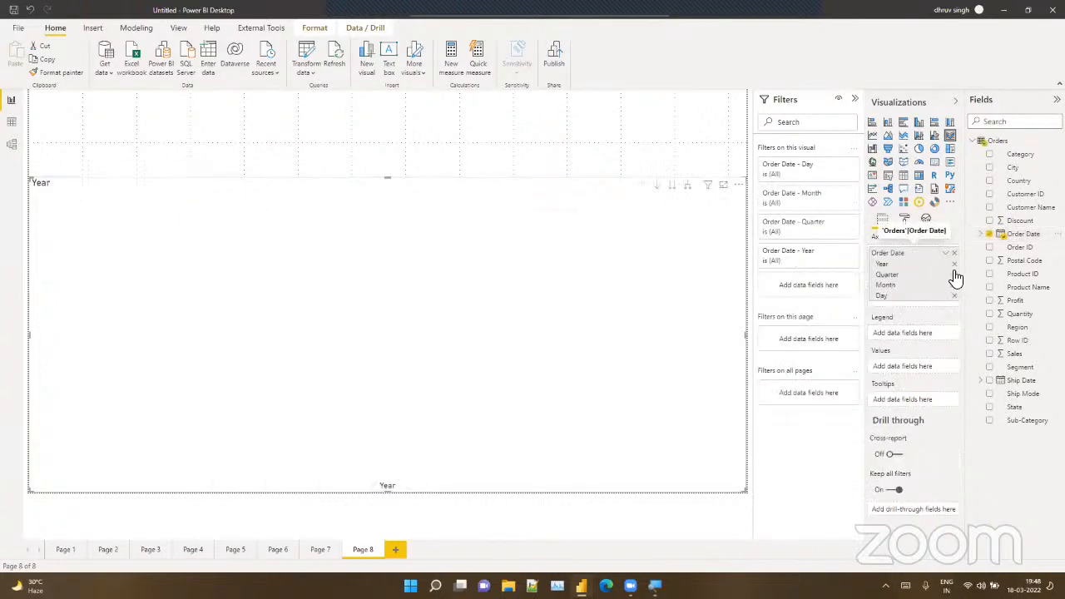
pyautogui.click(954, 274)
pyautogui.click(954, 275)
pyautogui.click(954, 275)
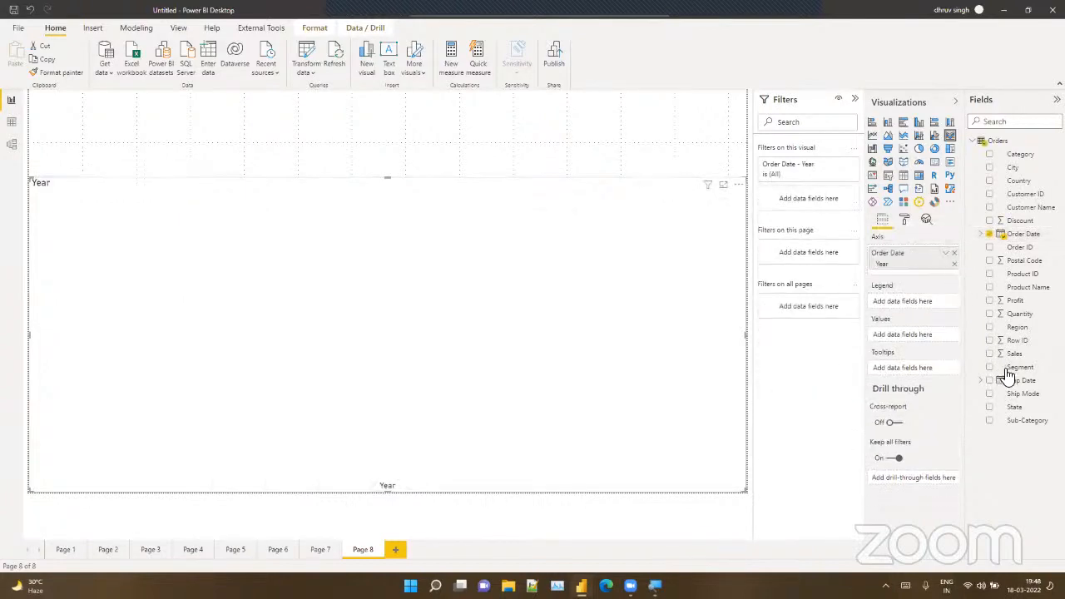
# Step: Plot Sales as the ribbon chart's values with Category as the legend, and make the chart slightly taller by raising its upper edge
pyautogui.moveTo(1009, 354); pyautogui.dragTo(912, 337)
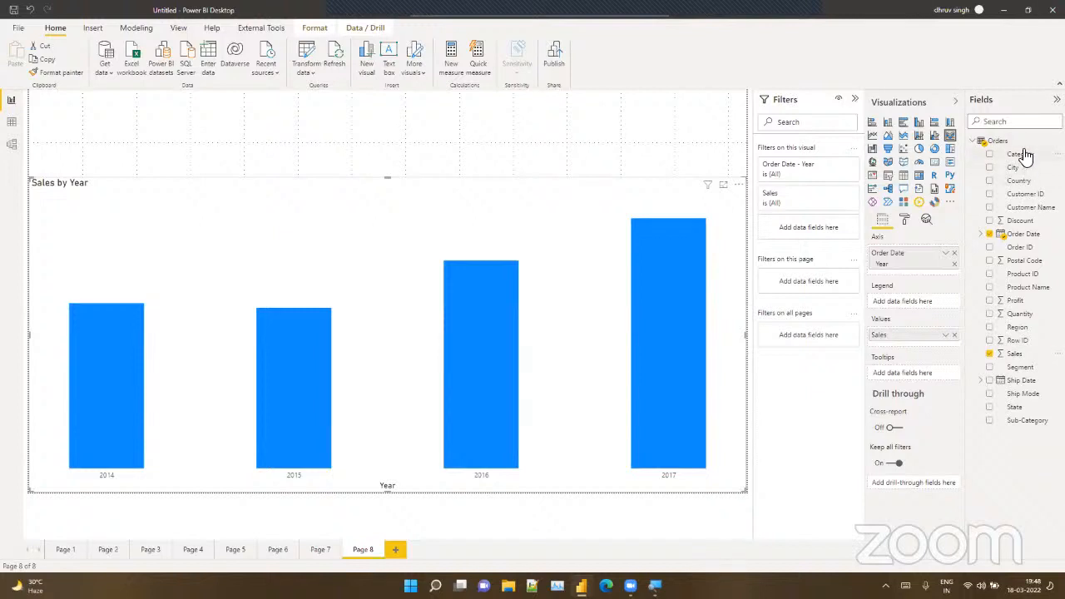
pyautogui.moveTo(1020, 155); pyautogui.dragTo(907, 301)
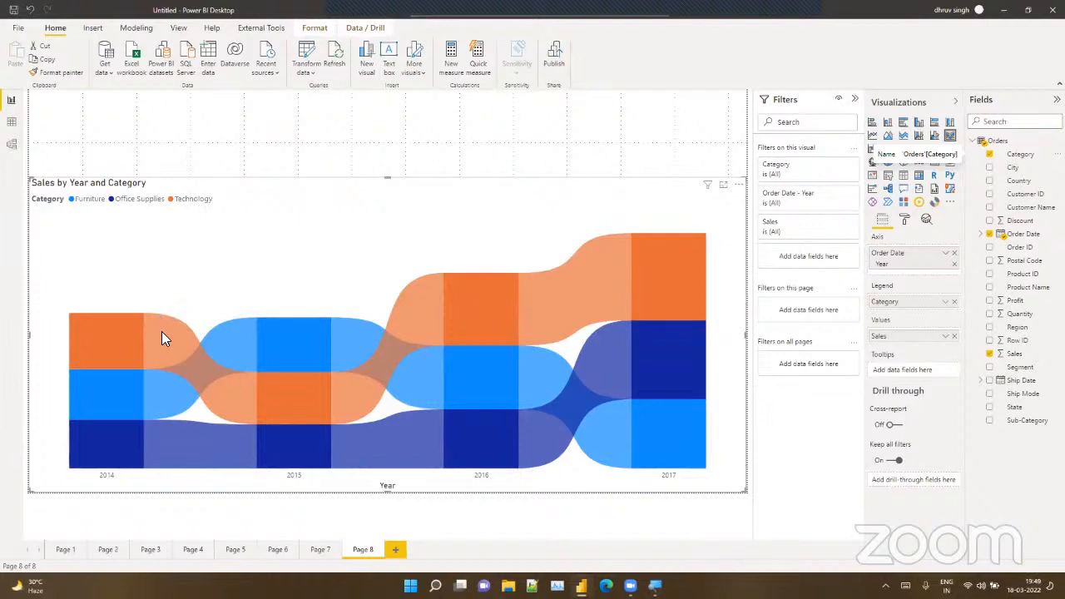
pyautogui.moveTo(162, 338)
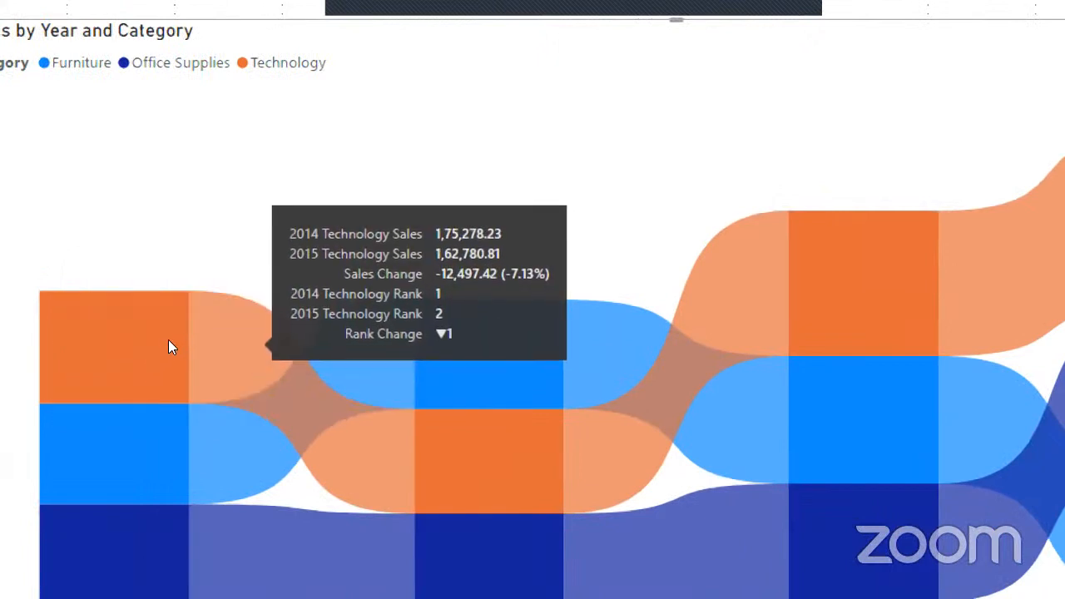
pyautogui.moveTo(127, 359)
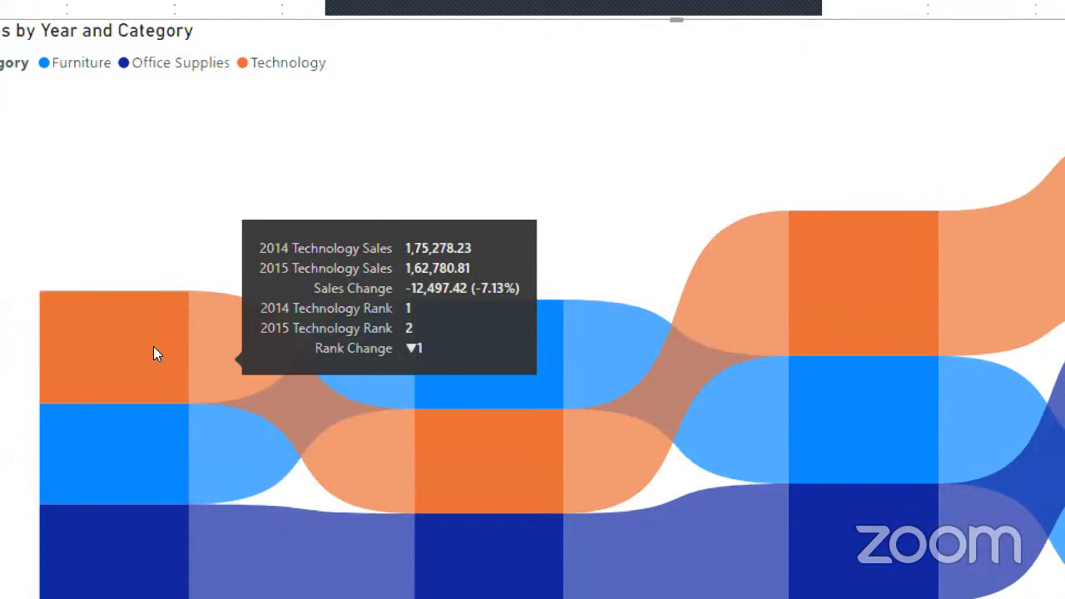
pyautogui.moveTo(275, 395)
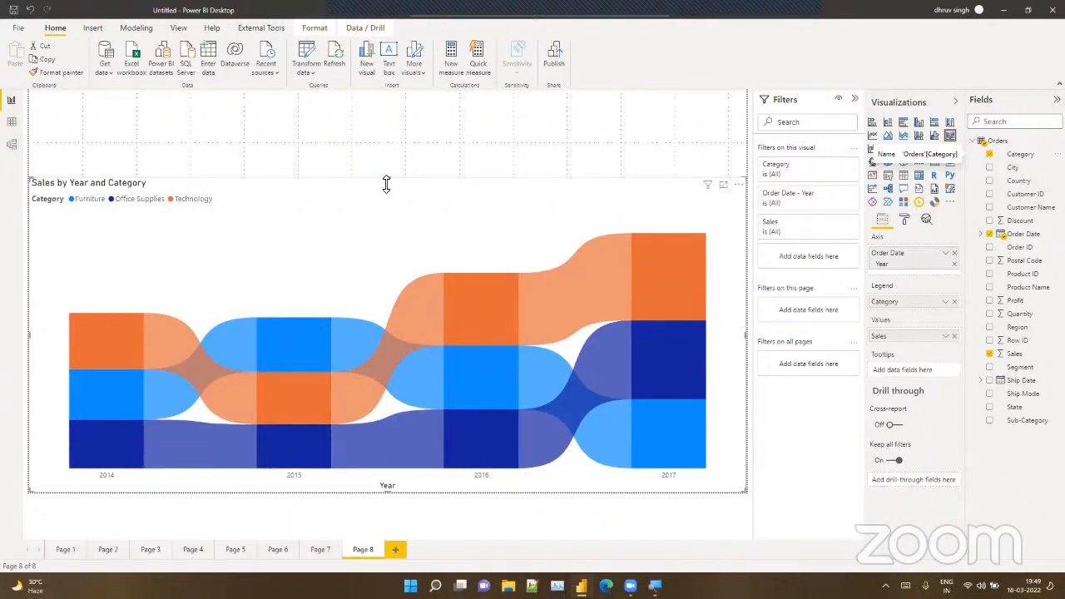
pyautogui.moveTo(388, 178); pyautogui.dragTo(396, 147)
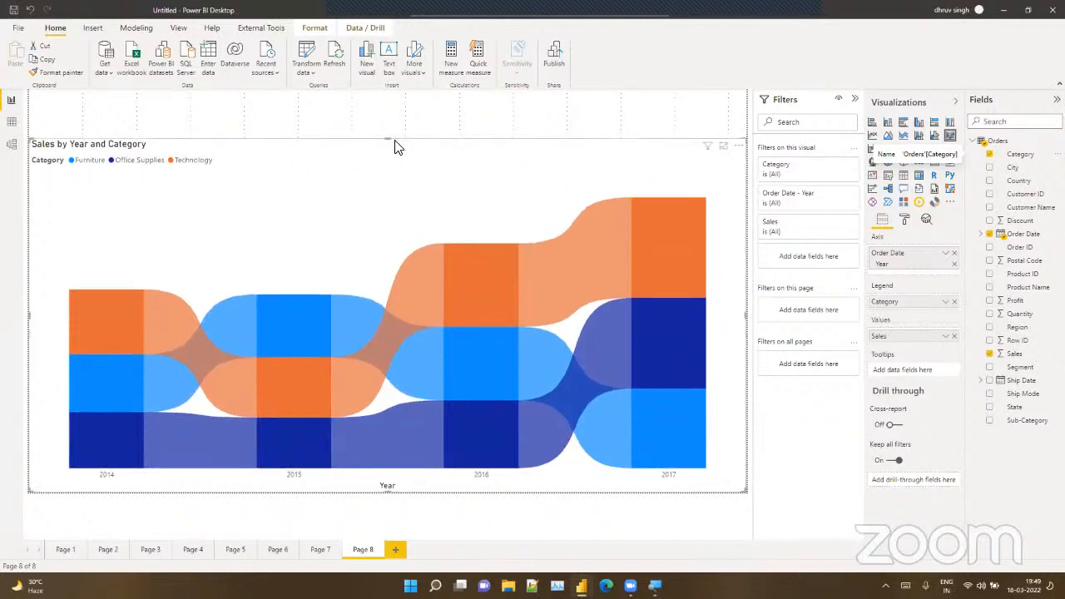
pyautogui.click(397, 131)
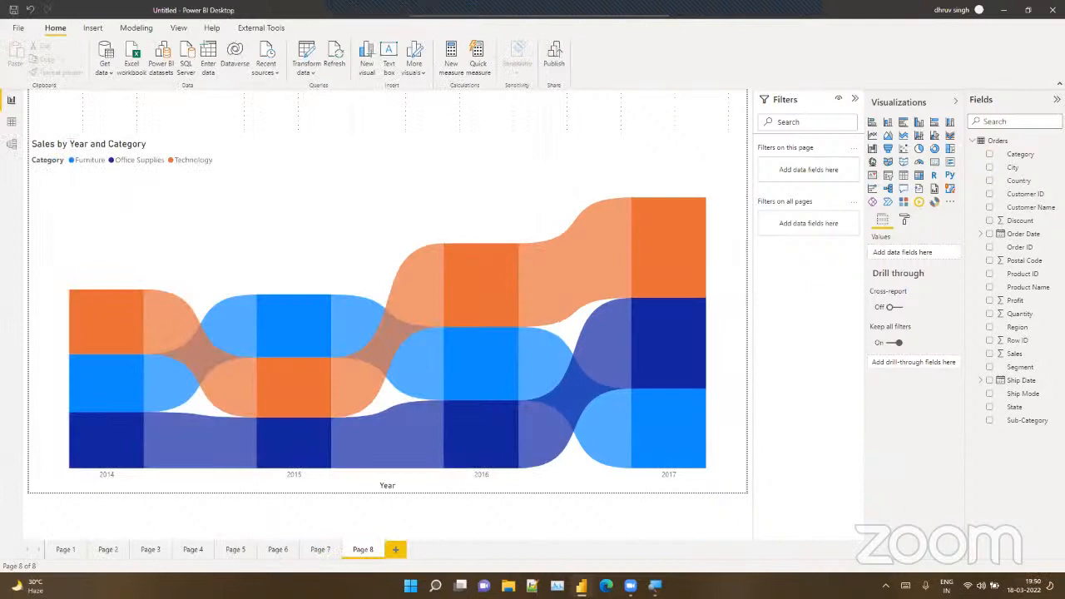
# Step: Add a new report page and insert a waterfall chart, moved down slightly and enlarged to the page's right and lower edges
pyautogui.click(392, 550)
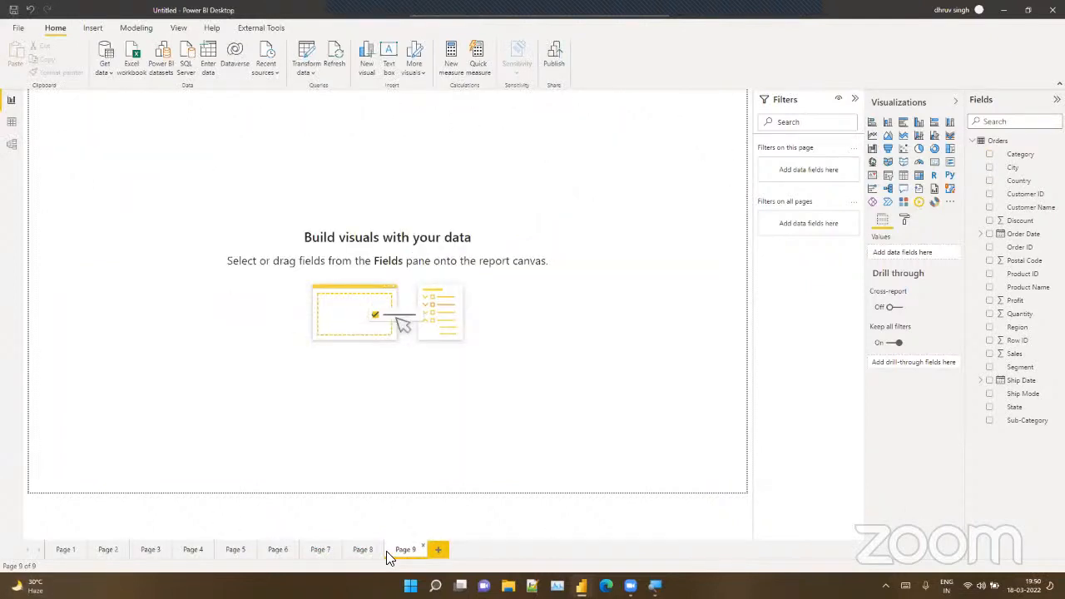
pyautogui.click(872, 148)
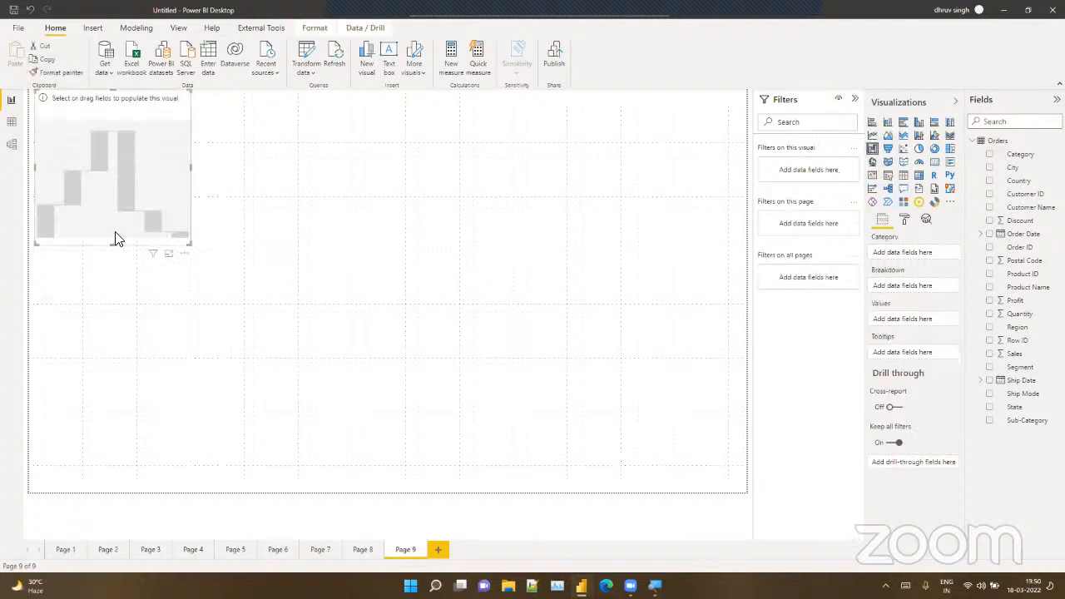
pyautogui.moveTo(114, 238); pyautogui.dragTo(111, 310)
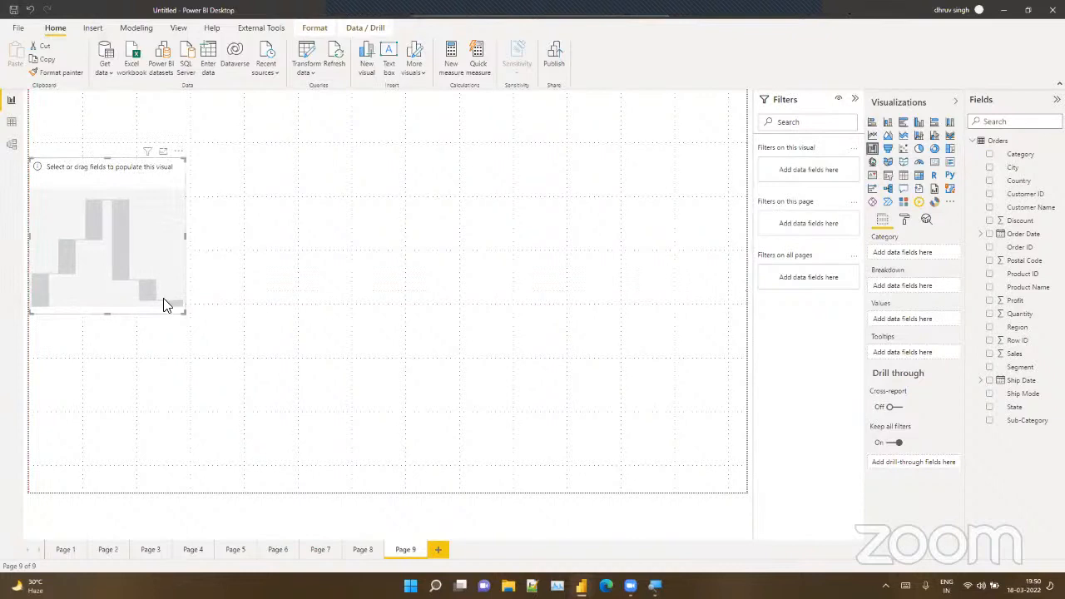
pyautogui.moveTo(573, 10)
pyautogui.moveTo(184, 315); pyautogui.dragTo(782, 516)
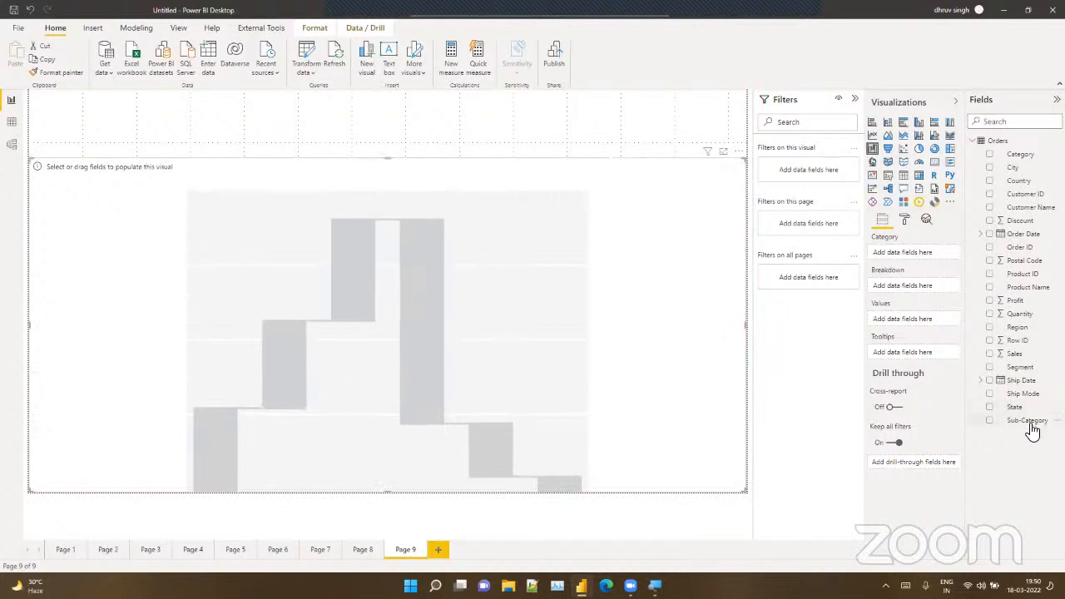
# Step: Plot Sales by Sub-Category in the waterfall chart and sort its axis in ascending order
pyautogui.moveTo(1030, 421); pyautogui.dragTo(921, 255)
pyautogui.moveTo(1014, 353); pyautogui.dragTo(907, 329)
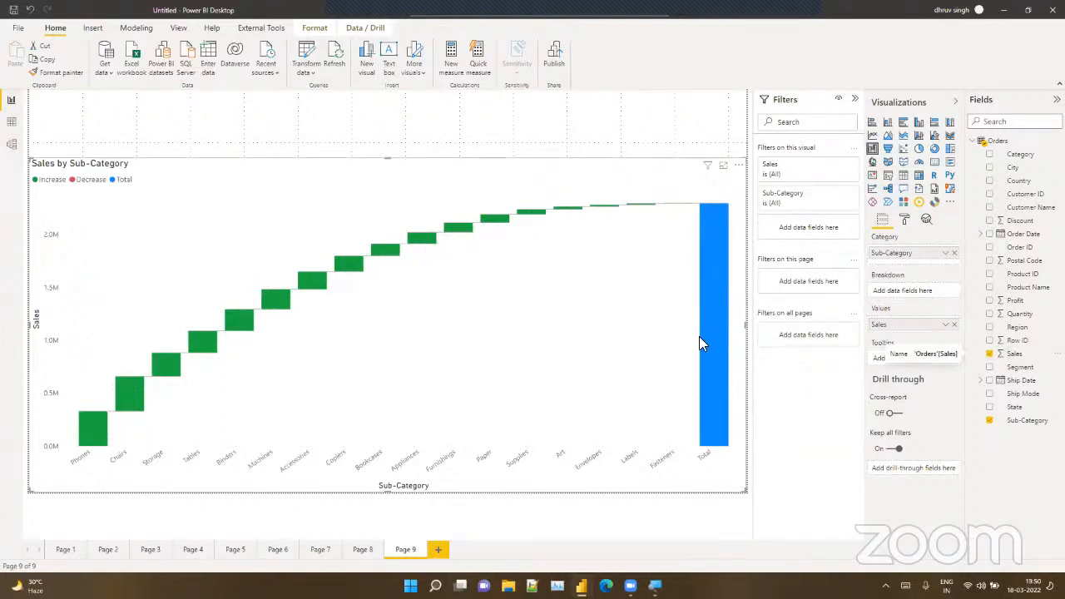
pyautogui.moveTo(700, 341)
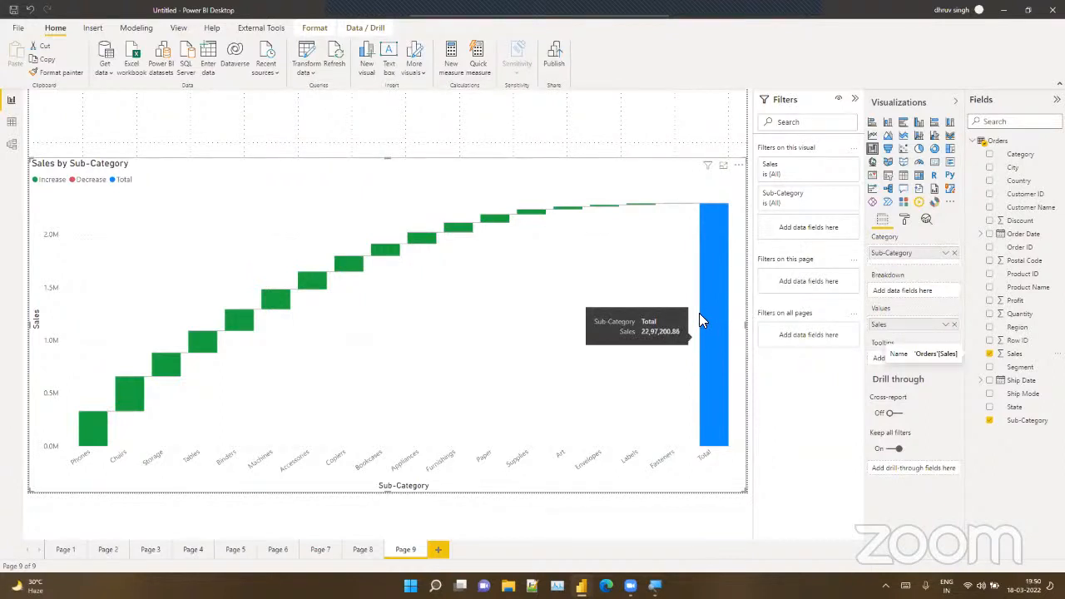
pyautogui.click(737, 165)
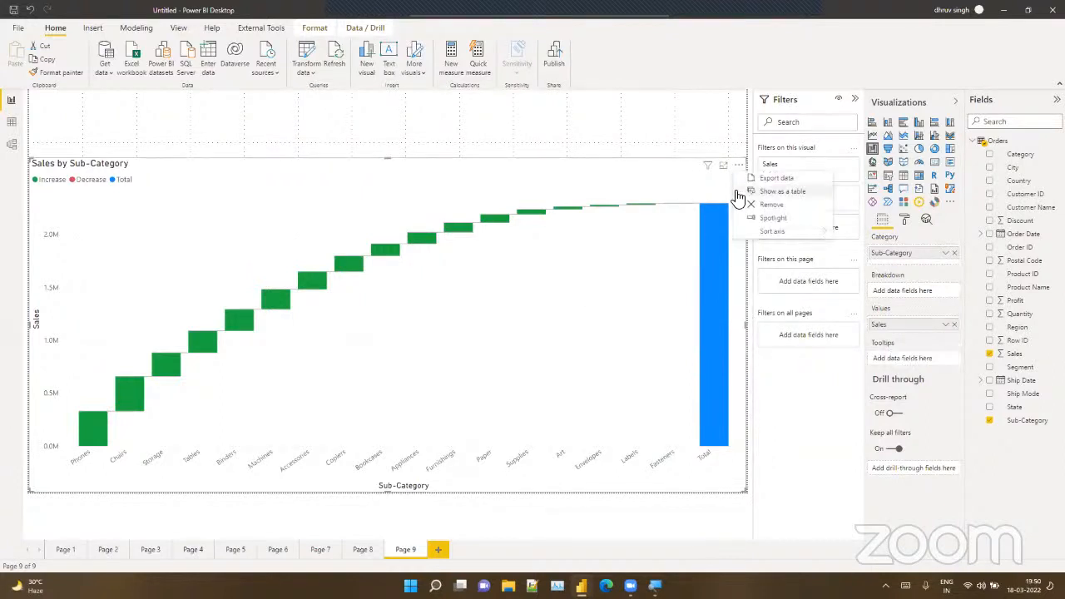
pyautogui.moveTo(777, 238)
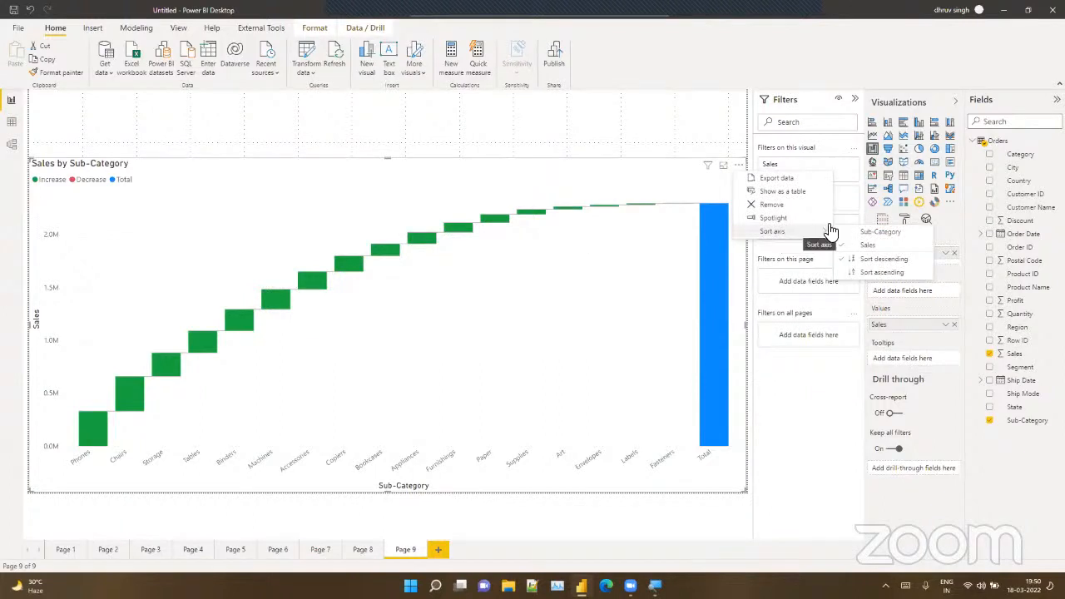
pyautogui.click(862, 273)
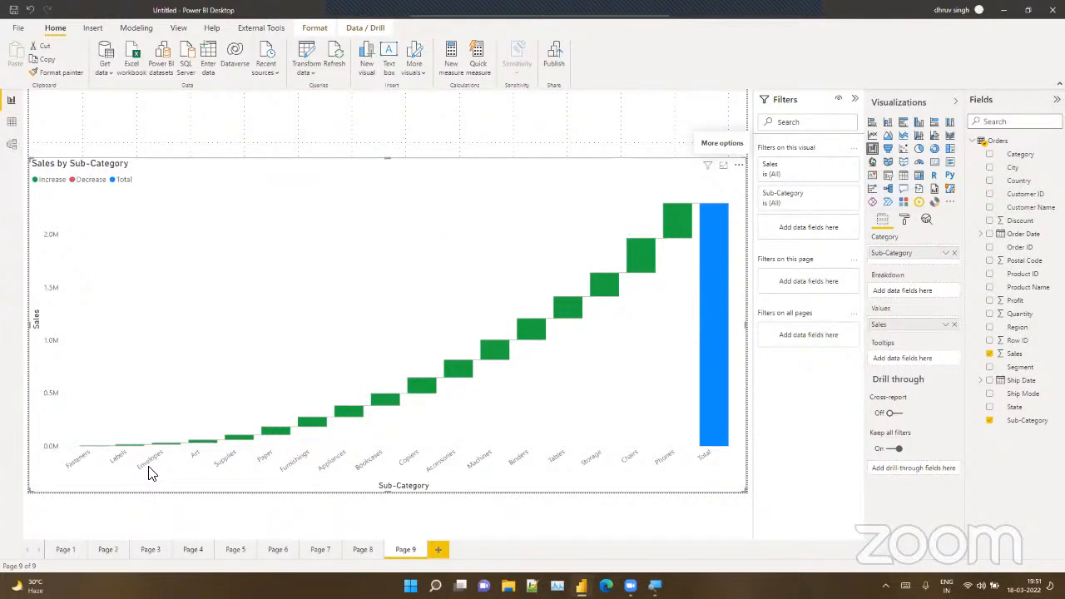
# Step: Add a new page with a funnel chart enlarged to fill it, grouped by Sub-Category with Sales as the values
pyautogui.click(438, 550)
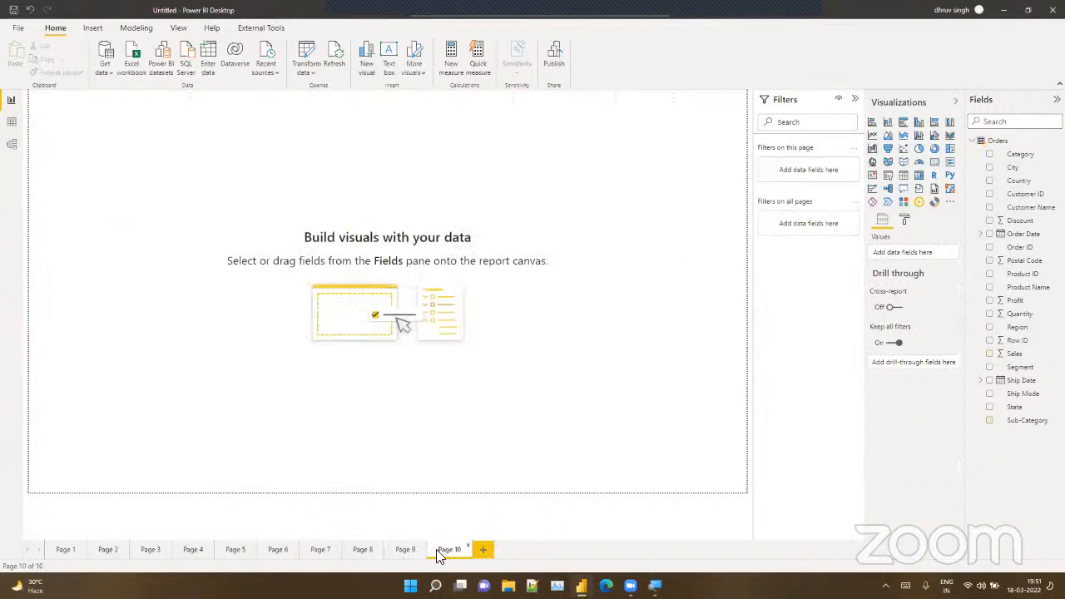
pyautogui.click(887, 149)
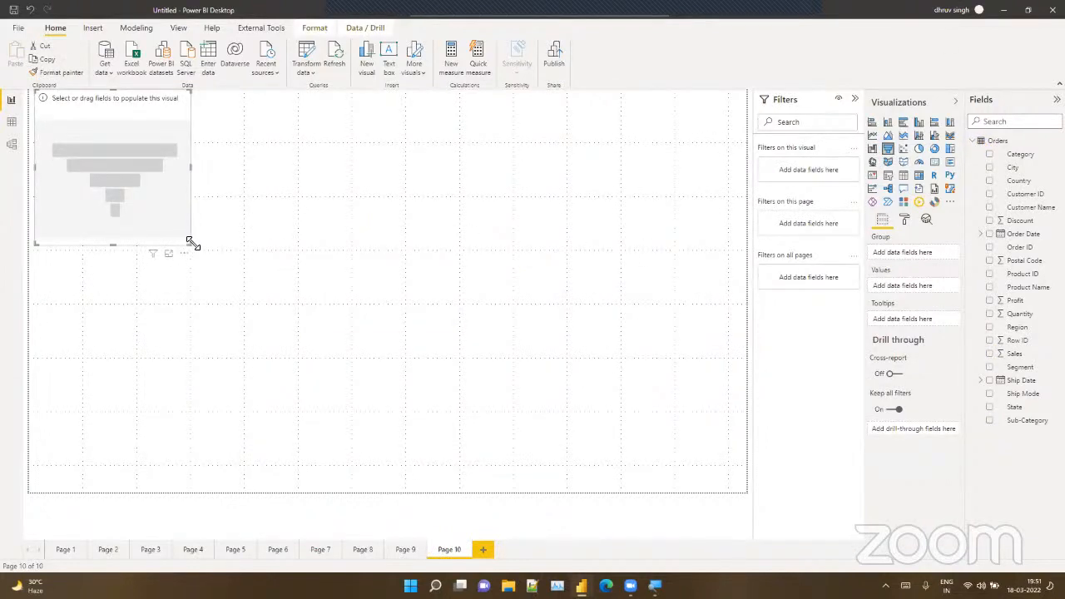
pyautogui.moveTo(190, 242); pyautogui.dragTo(787, 472)
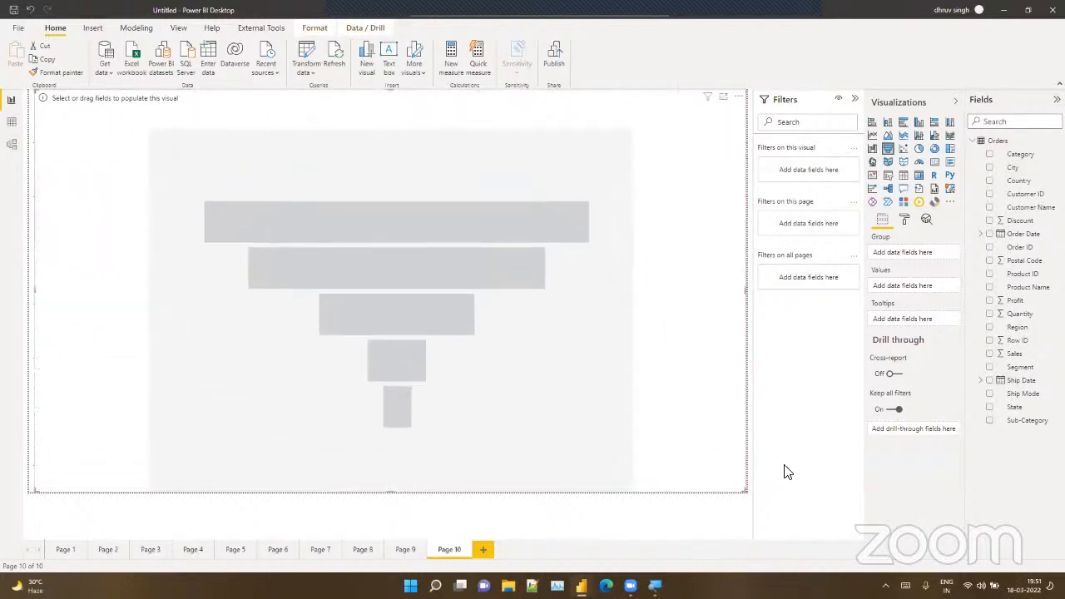
pyautogui.moveTo(1031, 421); pyautogui.dragTo(944, 261)
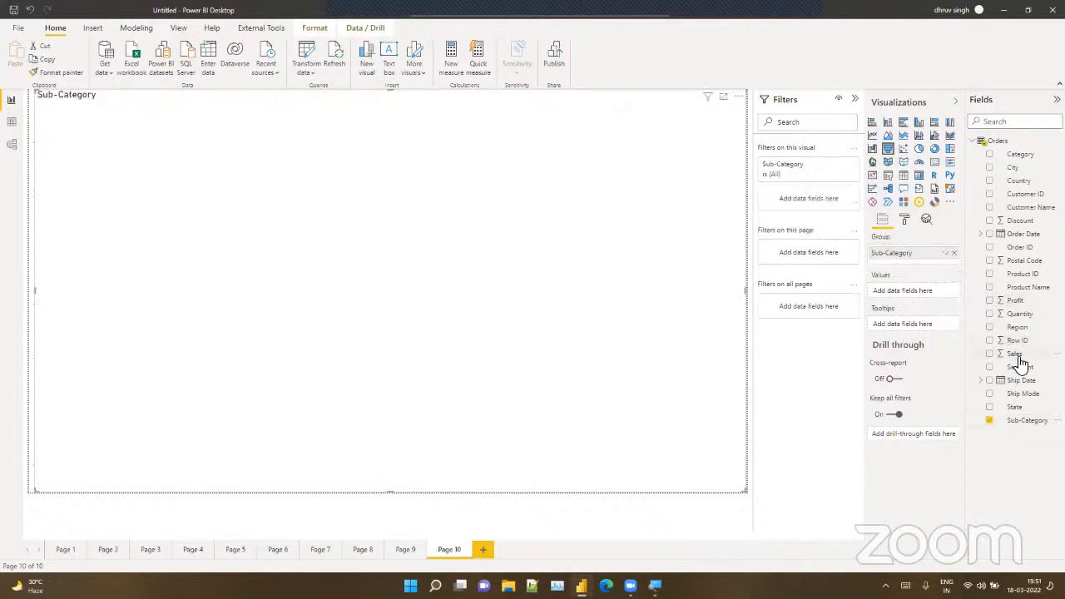
pyautogui.moveTo(1019, 357); pyautogui.dragTo(939, 298)
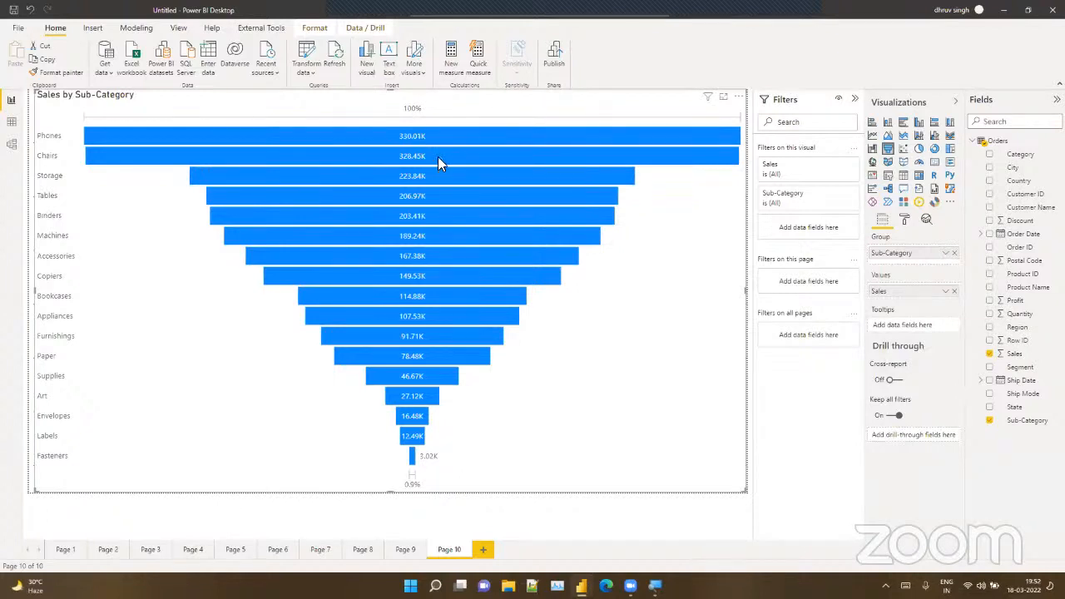
# Step: Highlight the Chairs and Phones bars of the funnel chart together to compare them, and clear the highlighting
pyautogui.moveTo(440, 157)
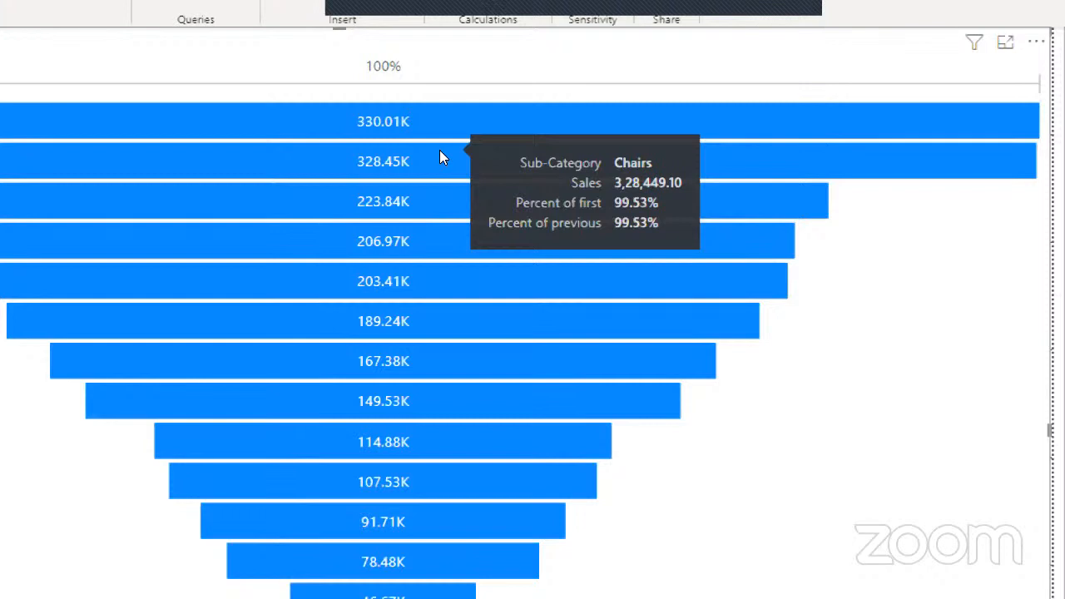
pyautogui.click(441, 158)
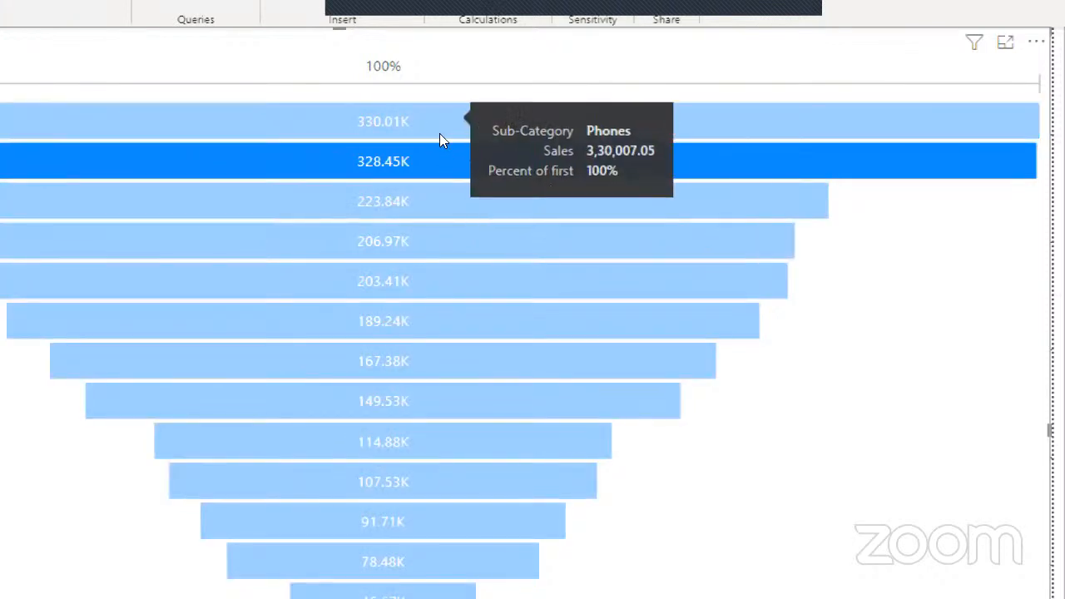
pyautogui.keyDown('ctrl'); pyautogui.click(440, 133); pyautogui.keyUp('ctrl')
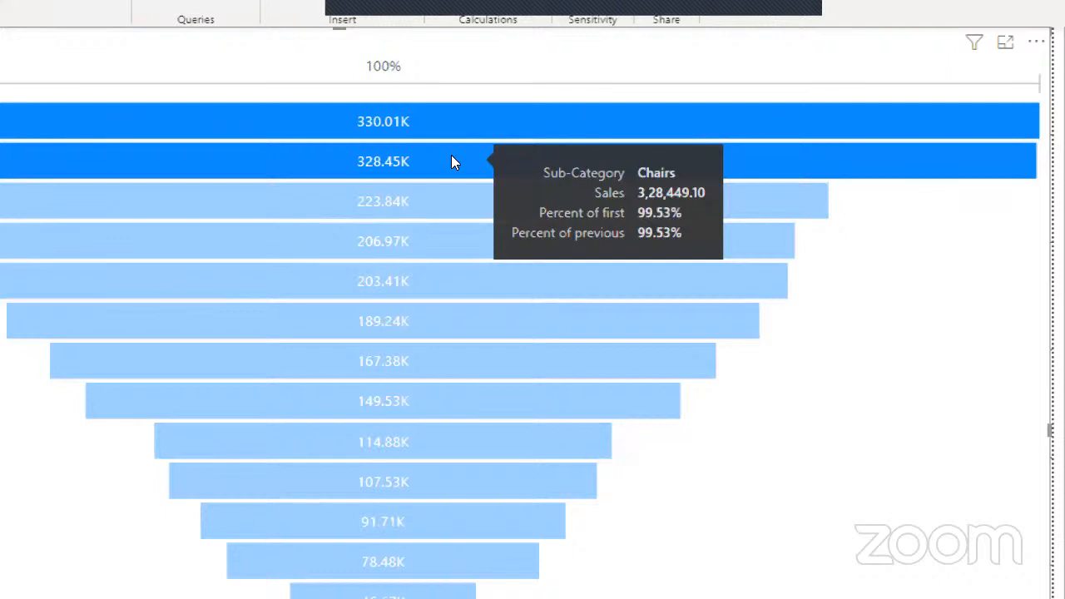
pyautogui.click(451, 156)
pyautogui.click(451, 156)
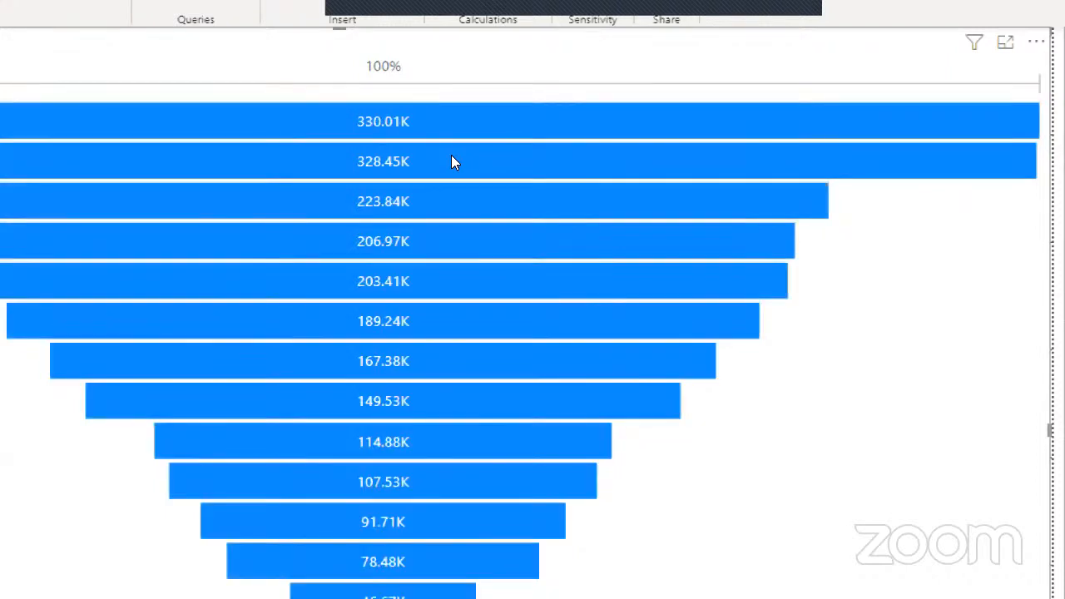
# Step: Highlight the Accessories, Phones and Machines bars of the funnel chart together to compare their sales percentages
pyautogui.moveTo(409, 255)
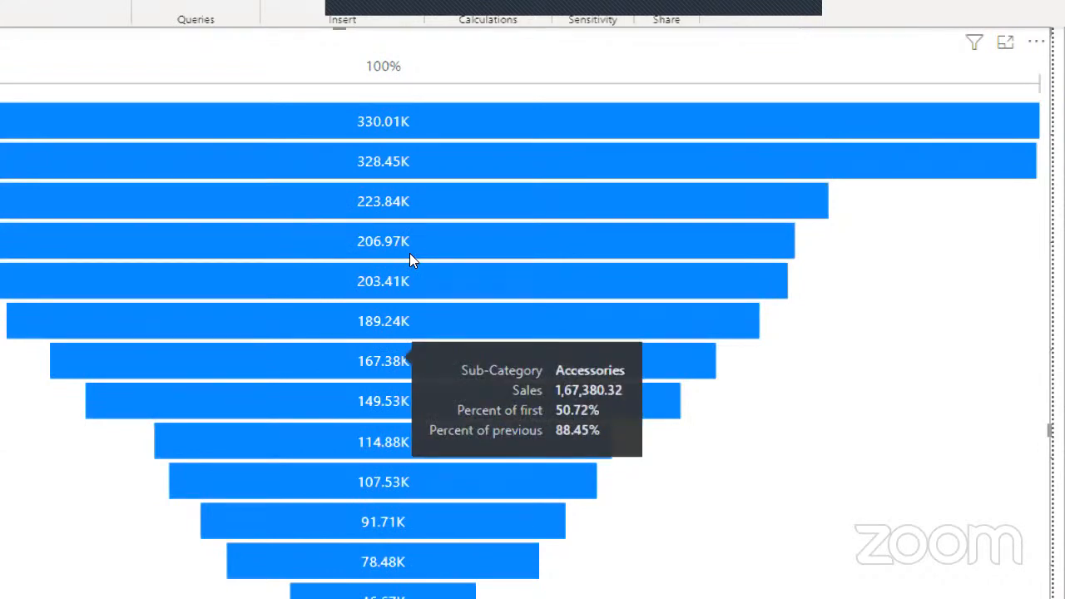
pyautogui.click(406, 357)
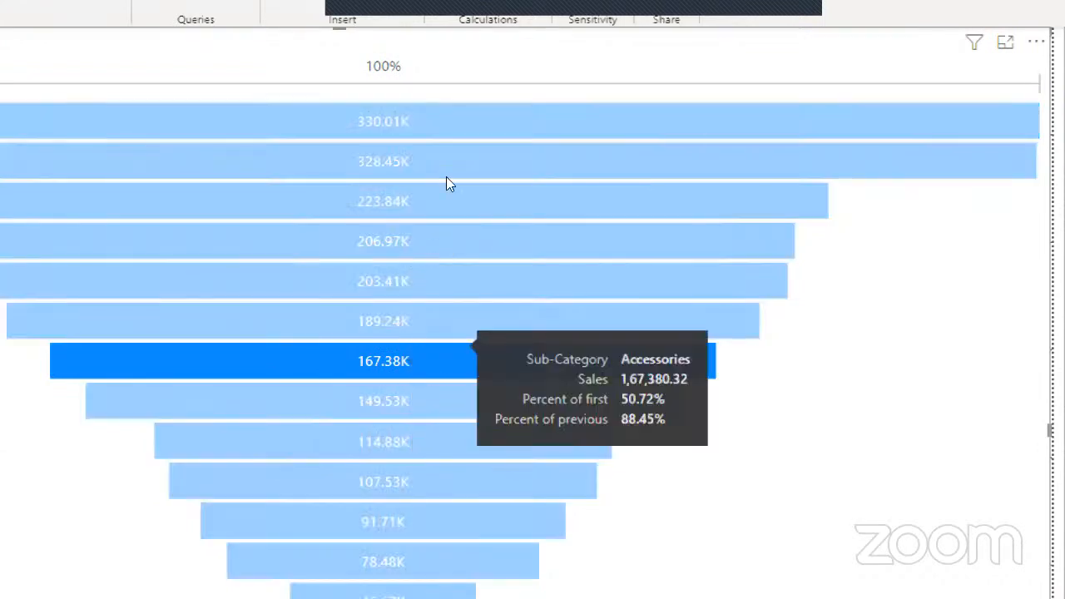
pyautogui.keyDown('ctrl'); pyautogui.click(439, 136); pyautogui.keyUp('ctrl')
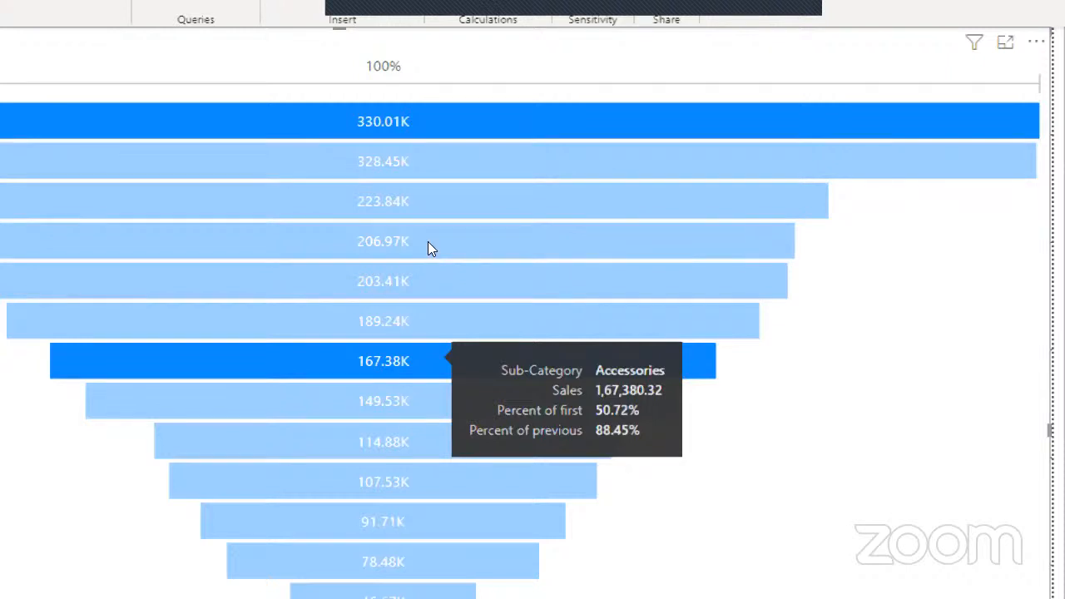
pyautogui.moveTo(413, 133)
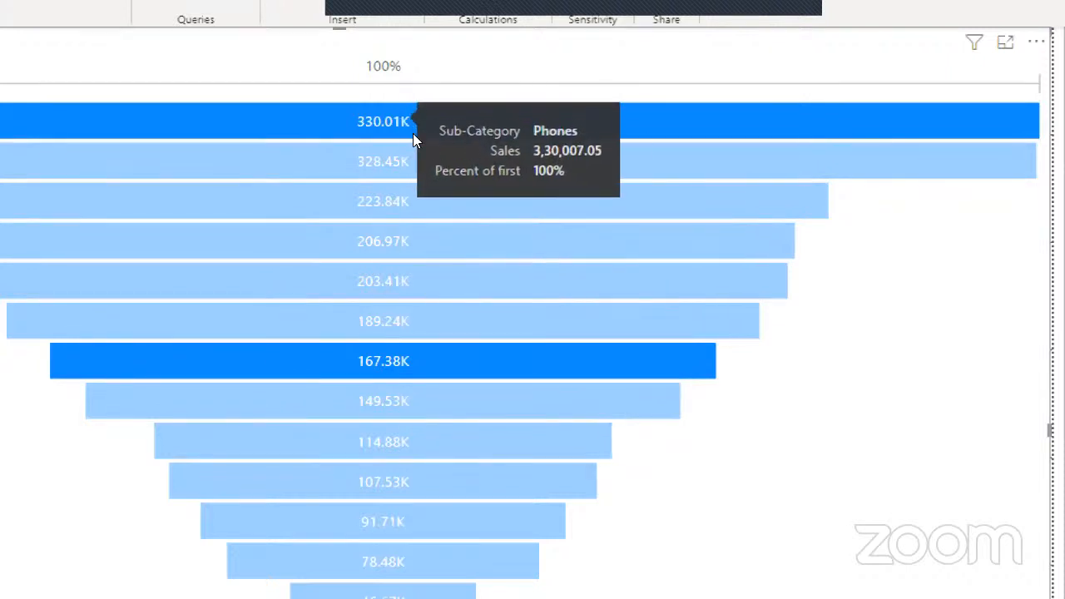
pyautogui.moveTo(427, 241)
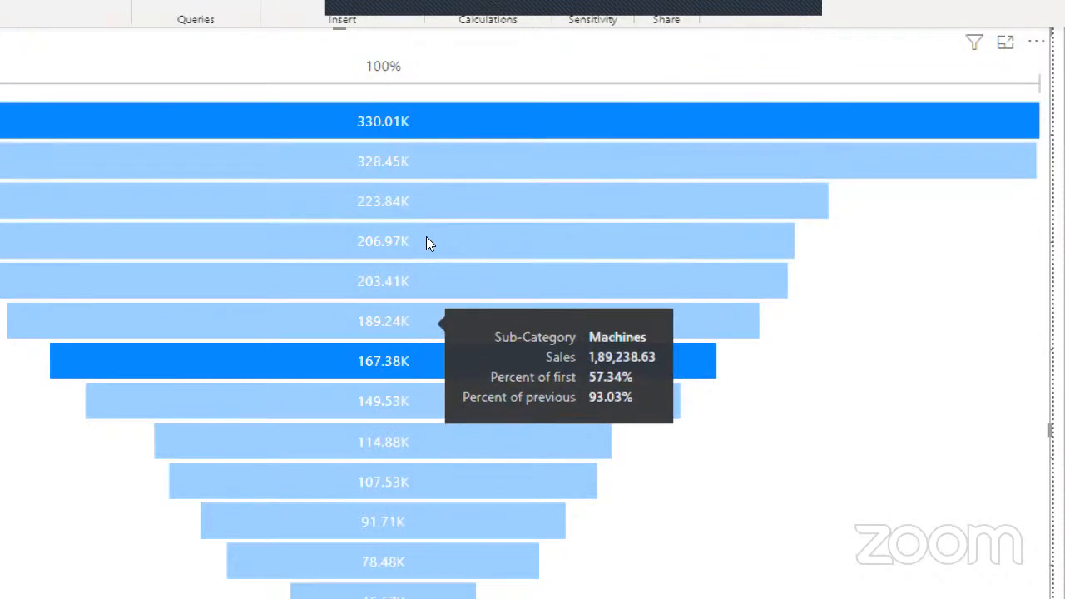
pyautogui.keyDown('ctrl'); pyautogui.click(434, 322); pyautogui.keyUp('ctrl')
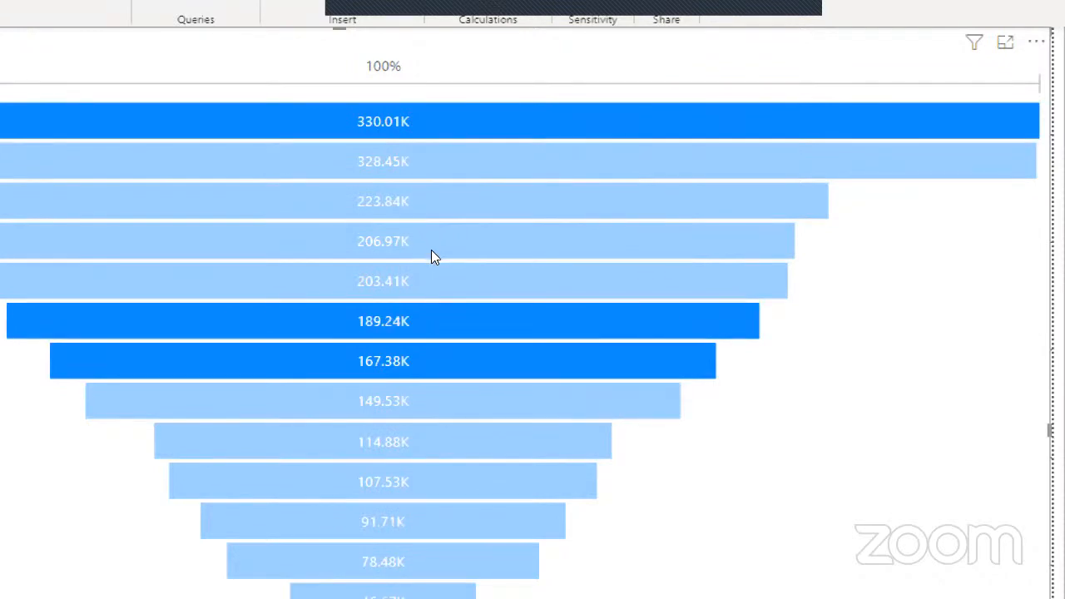
# Step: Highlight the funnel's Chairs bar alone and the Accessories, Machines and Phones bars together to compare their percentages, and clear the highlighting
pyautogui.moveTo(433, 251)
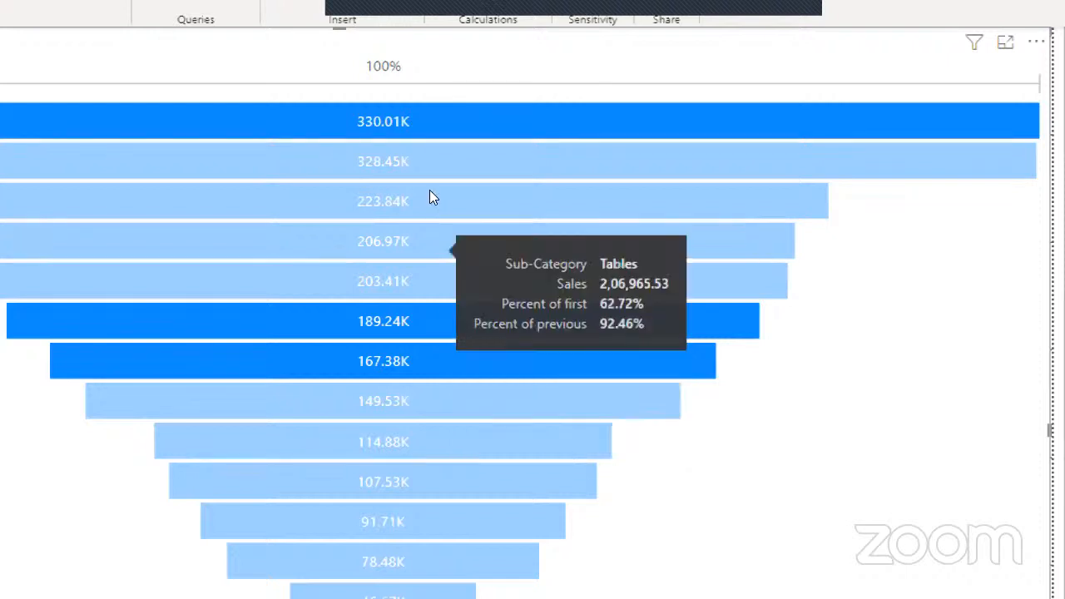
pyautogui.click(421, 154)
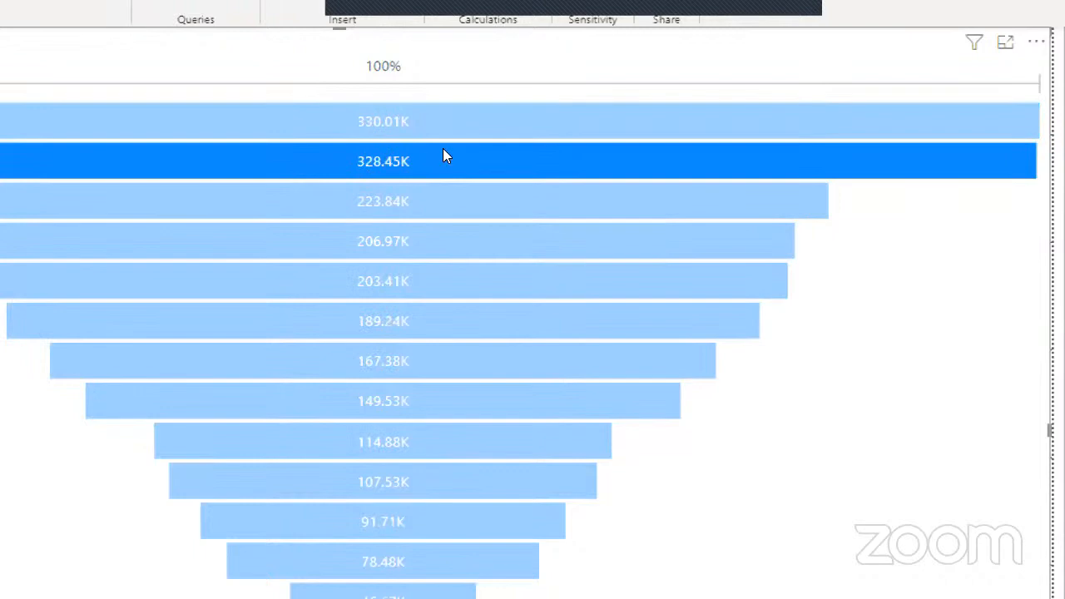
pyautogui.moveTo(451, 155)
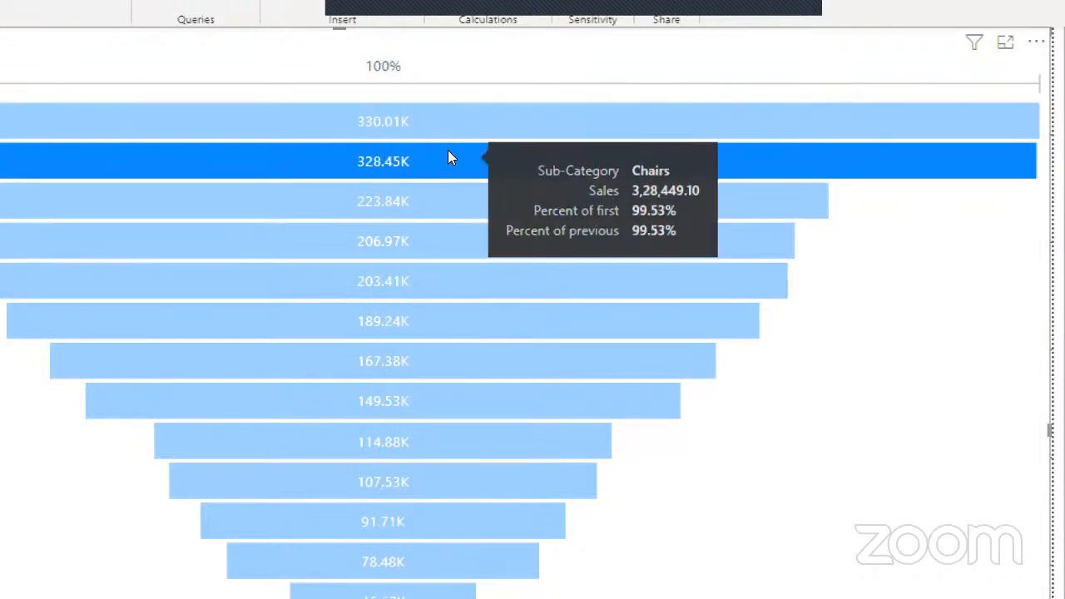
pyautogui.click(422, 358)
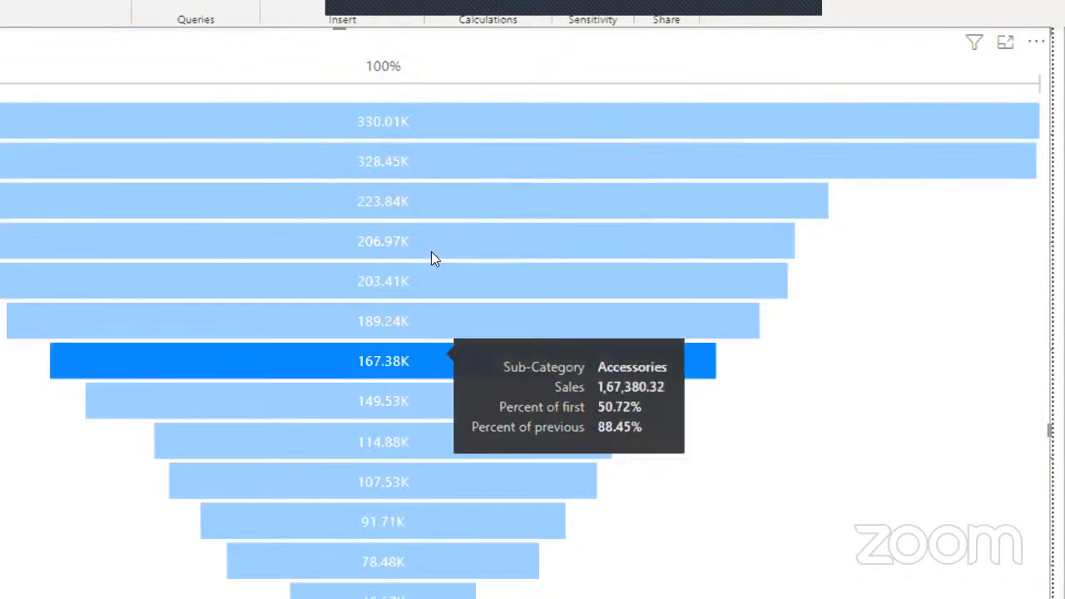
pyautogui.keyDown('ctrl'); pyautogui.click(427, 320); pyautogui.keyUp('ctrl')
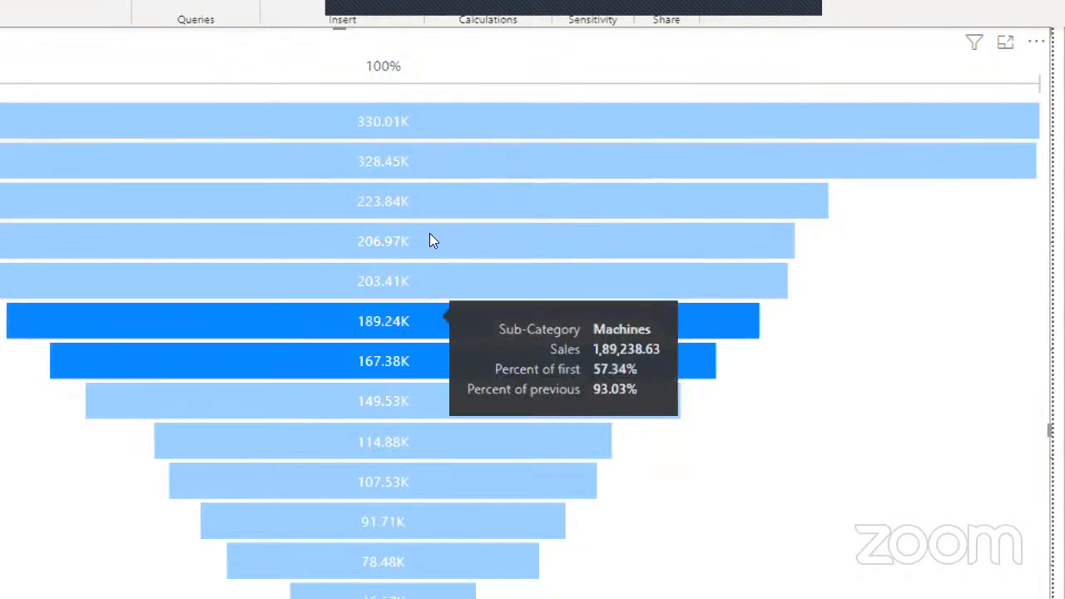
pyautogui.keyDown('ctrl'); pyautogui.click(416, 140); pyautogui.keyUp('ctrl')
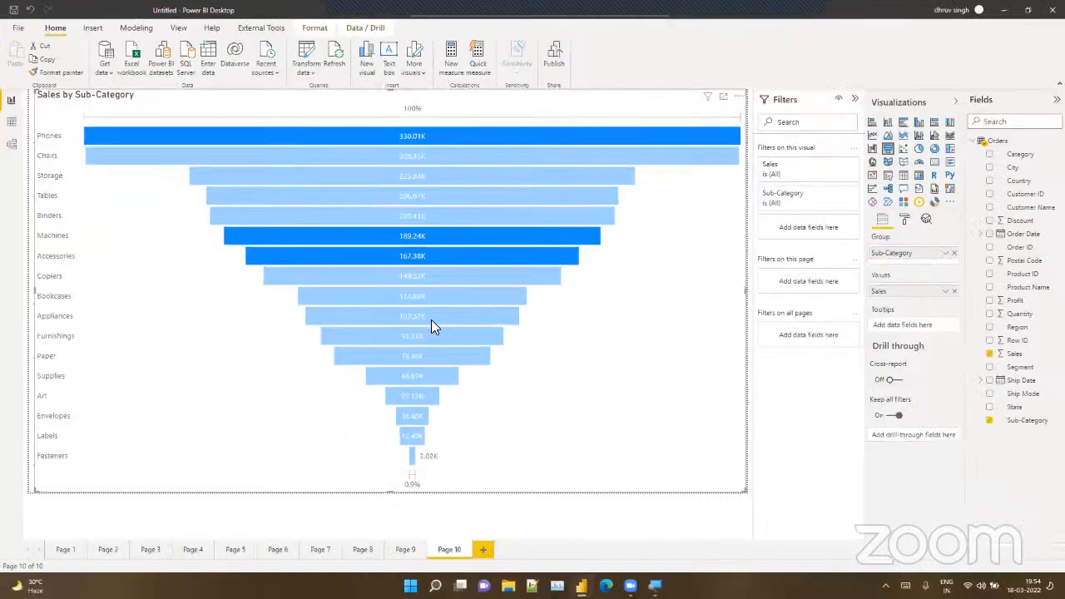
pyautogui.click(582, 326)
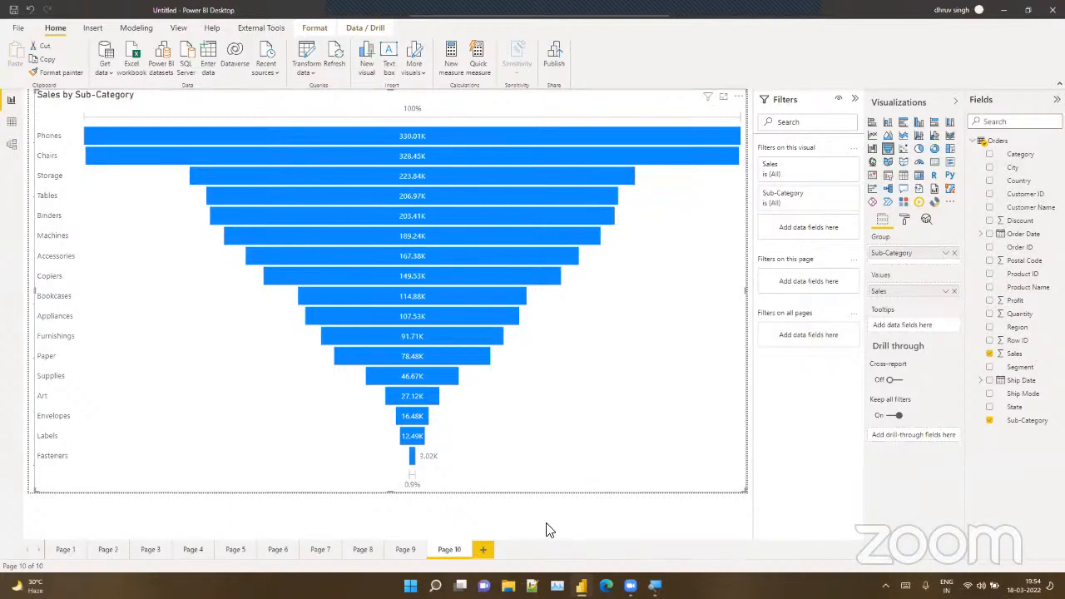
# Step: Add a new report page with an empty scatter chart enlarged to fill the page
pyautogui.click(485, 549)
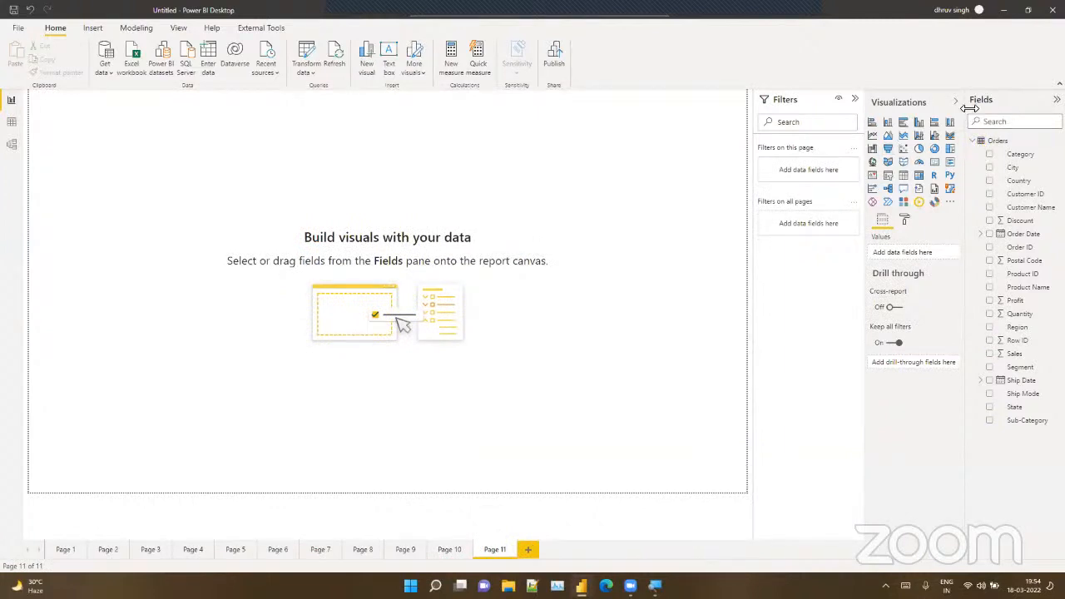
pyautogui.click(904, 149)
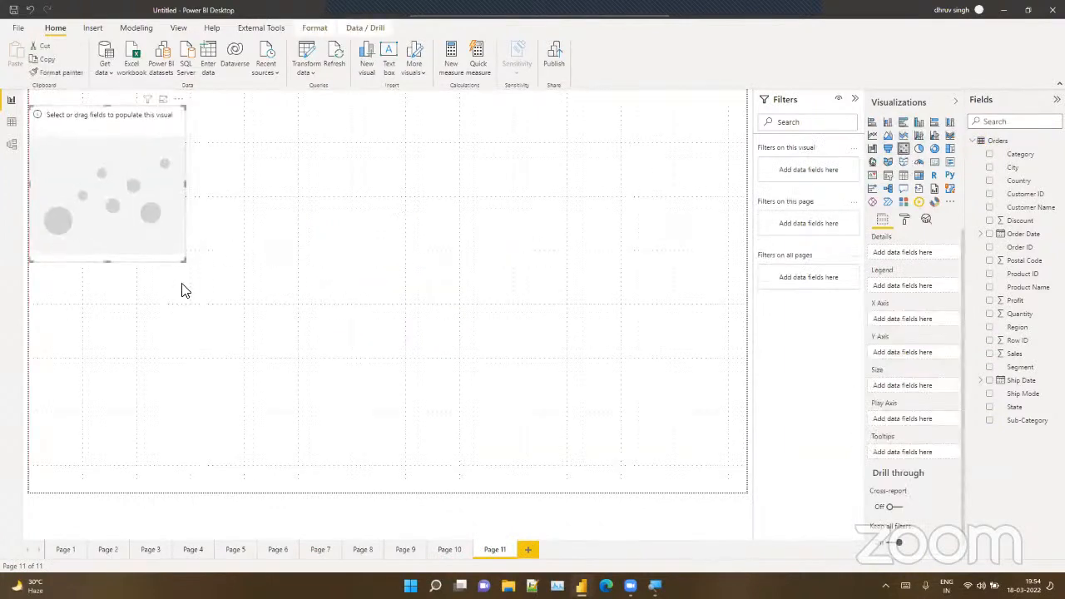
pyautogui.moveTo(184, 261); pyautogui.dragTo(806, 510)
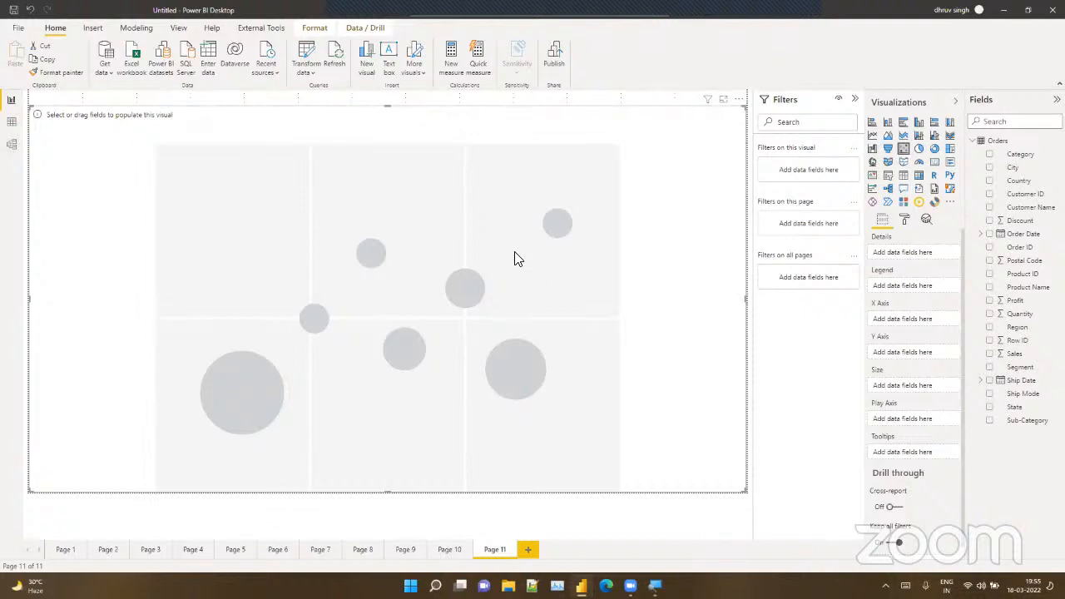
# Step: Review the bar, column and line charts built on Page 1 through Page 5, and return to Page 11
pyautogui.click(59, 549)
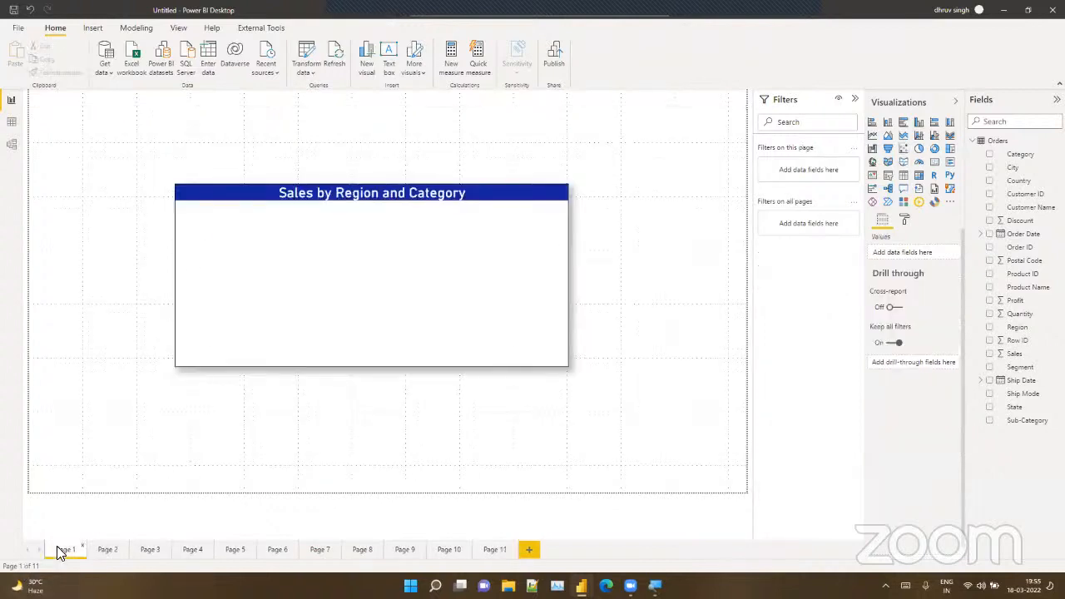
pyautogui.click(114, 543)
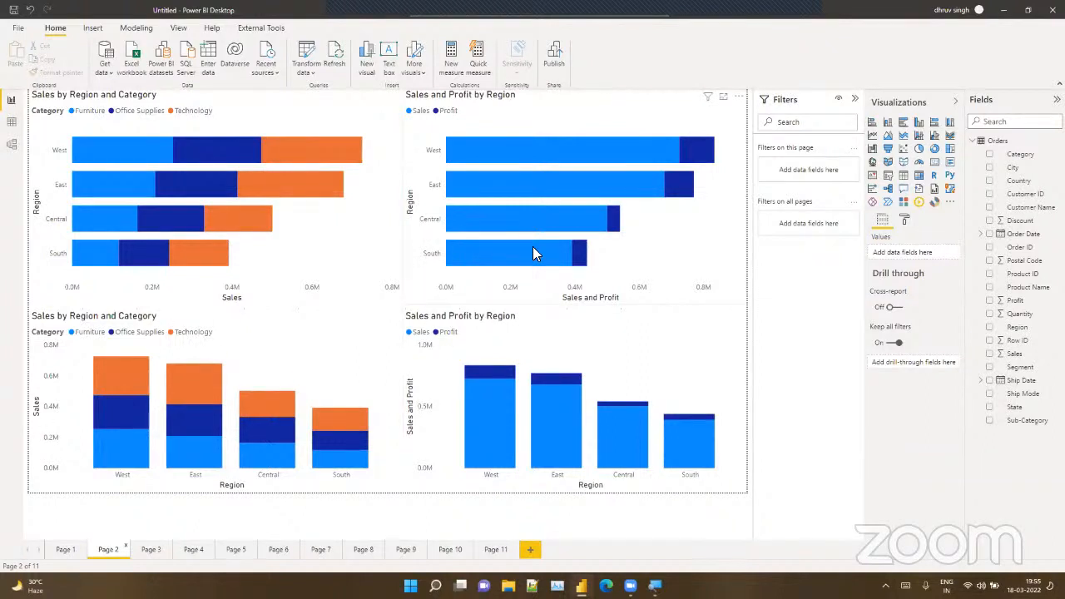
pyautogui.click(149, 549)
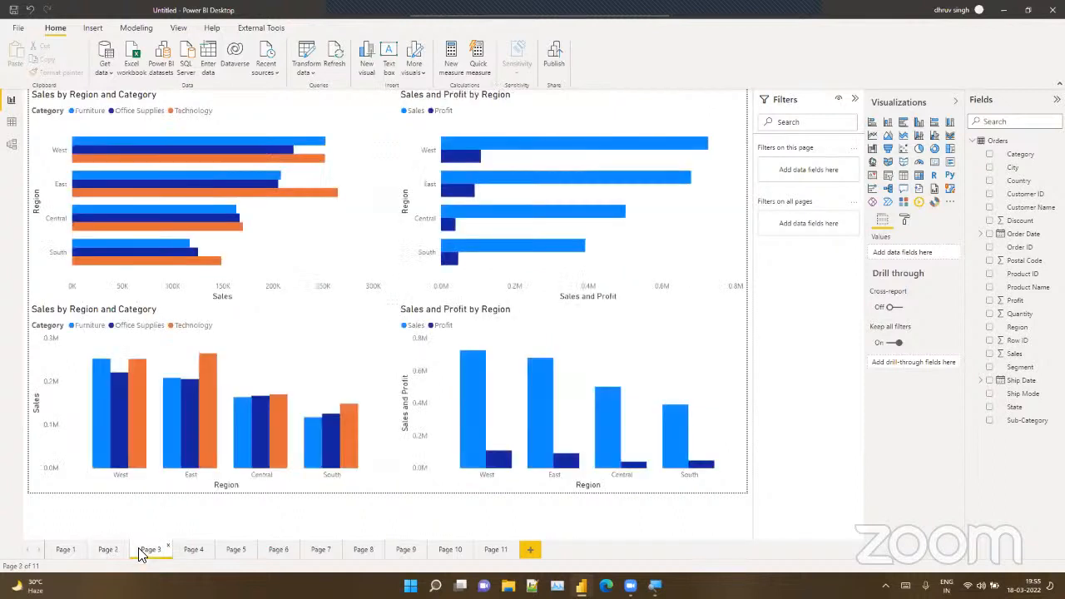
pyautogui.click(56, 258)
pyautogui.click(108, 273)
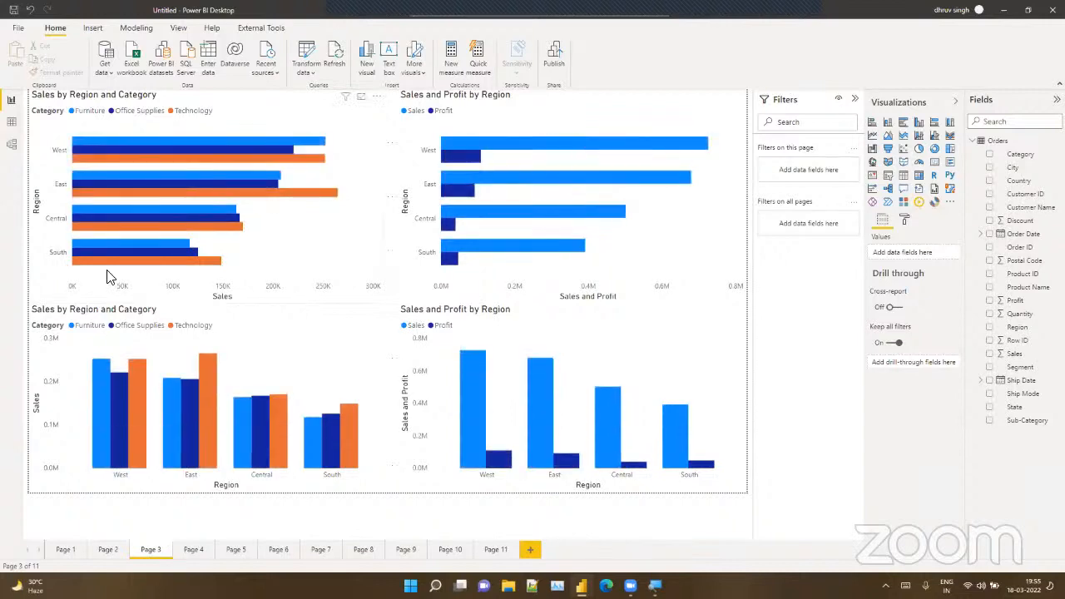
pyautogui.click(283, 291)
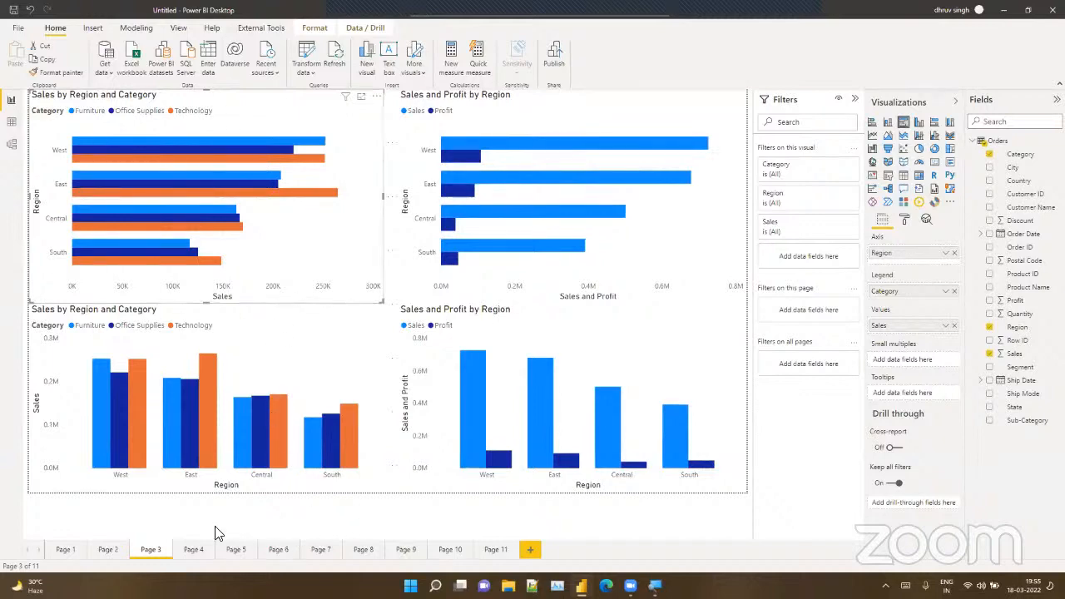
pyautogui.click(196, 547)
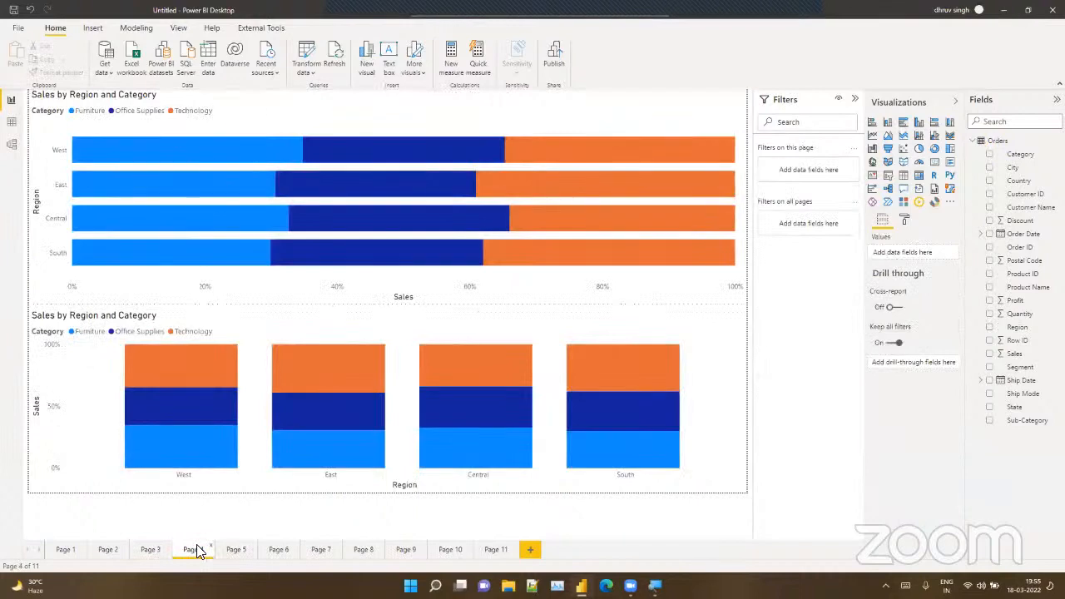
pyautogui.click(233, 545)
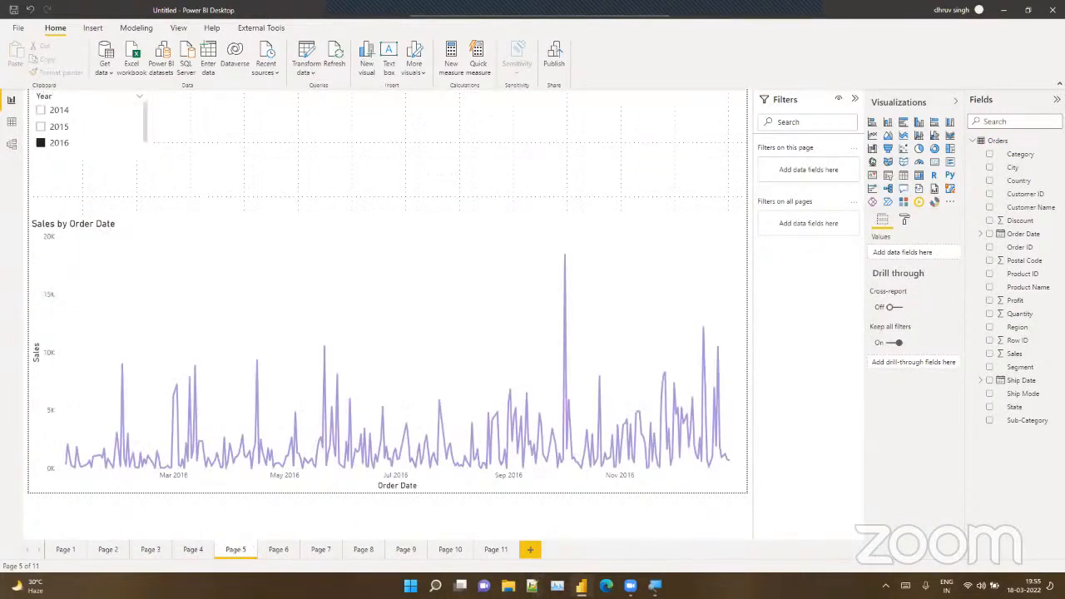
pyautogui.click(494, 549)
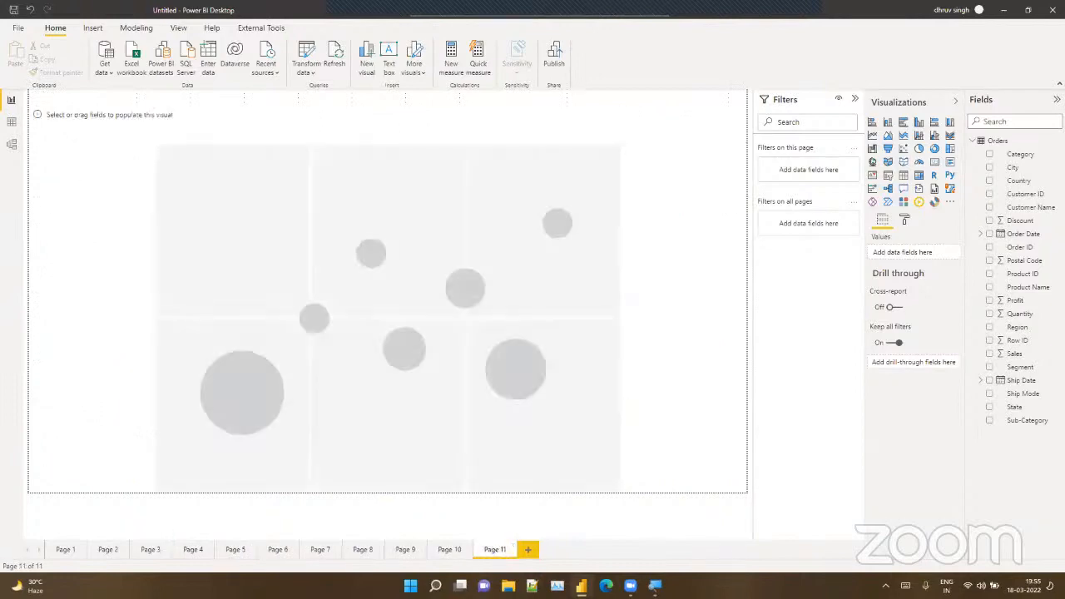
# Step: Plot Sales on the X axis and Profit on the Y axis of the scatter chart, with Category as the details
pyautogui.click(464, 258)
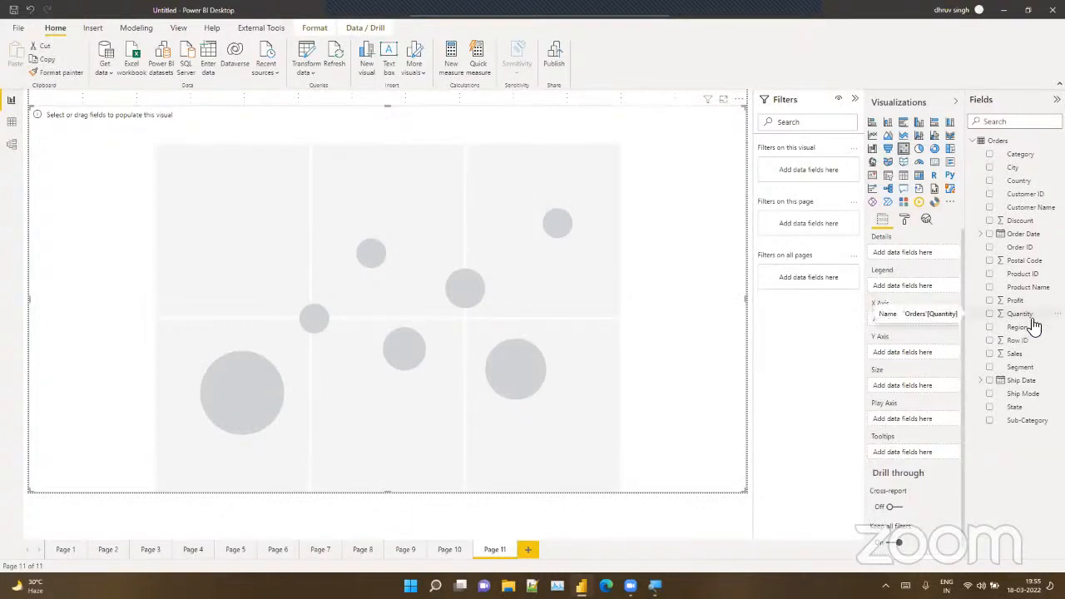
pyautogui.moveTo(1015, 354); pyautogui.dragTo(947, 321)
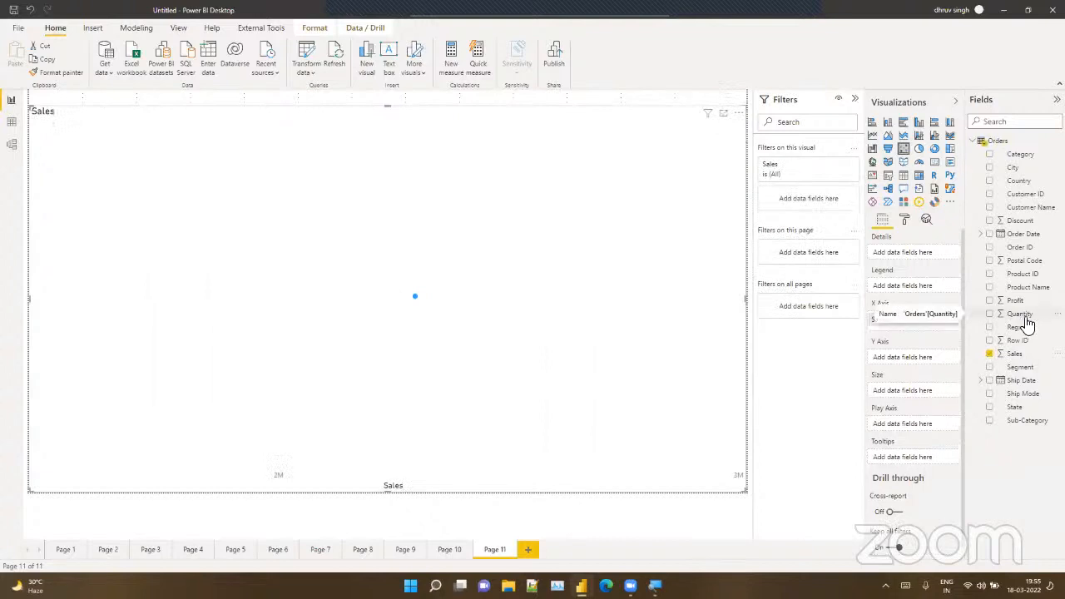
pyautogui.moveTo(1021, 302); pyautogui.dragTo(942, 356)
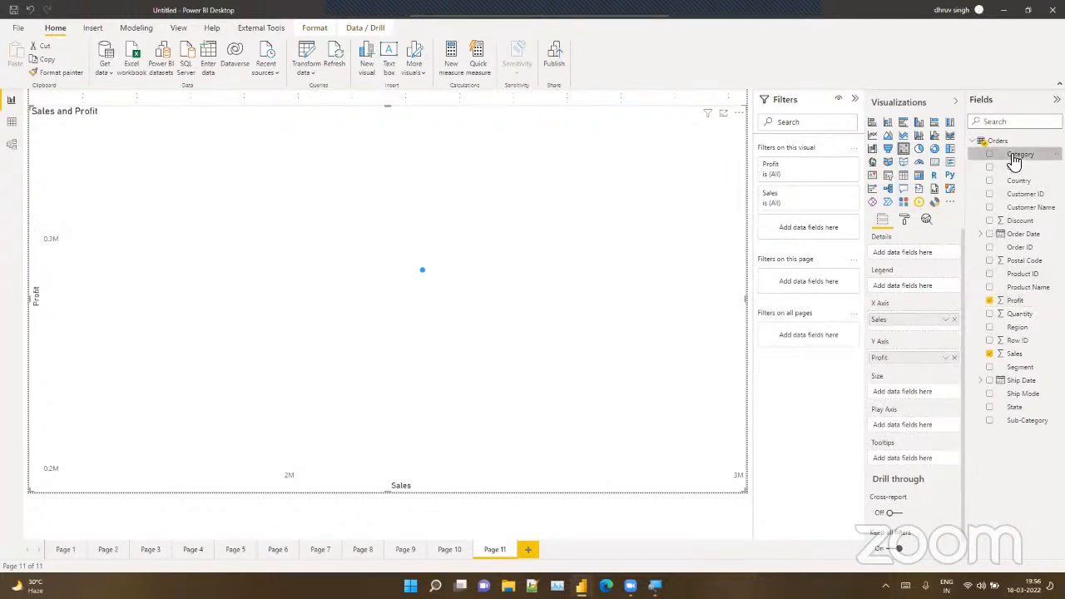
pyautogui.moveTo(1014, 159); pyautogui.dragTo(912, 265)
pyautogui.moveTo(907, 257); pyautogui.dragTo(911, 260)
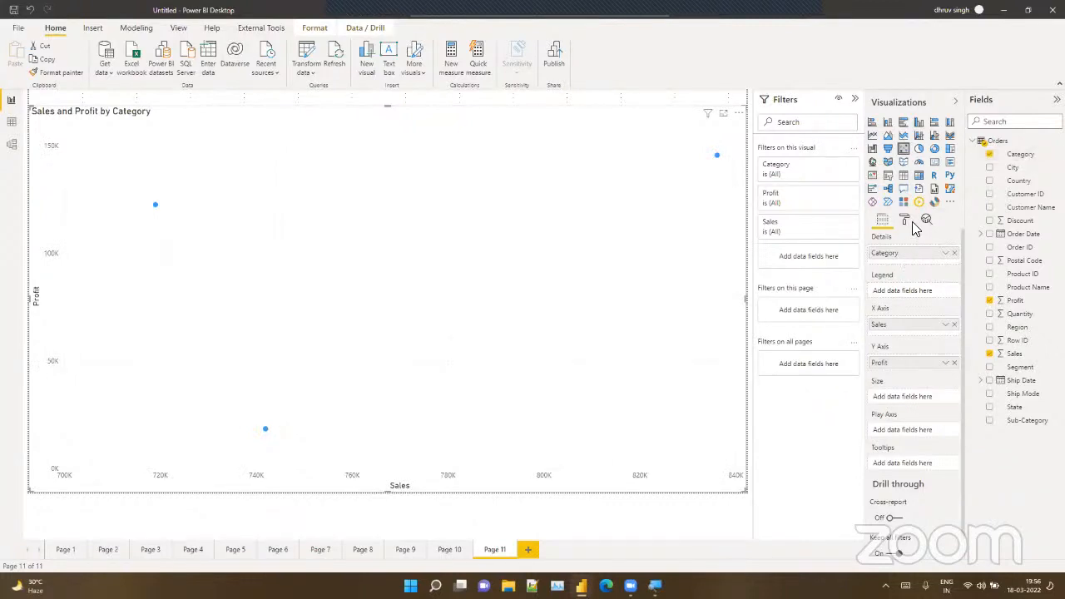
# Step: Turn on the category labels for the scatter chart's points and inspect the Office Supplies point
pyautogui.click(905, 220)
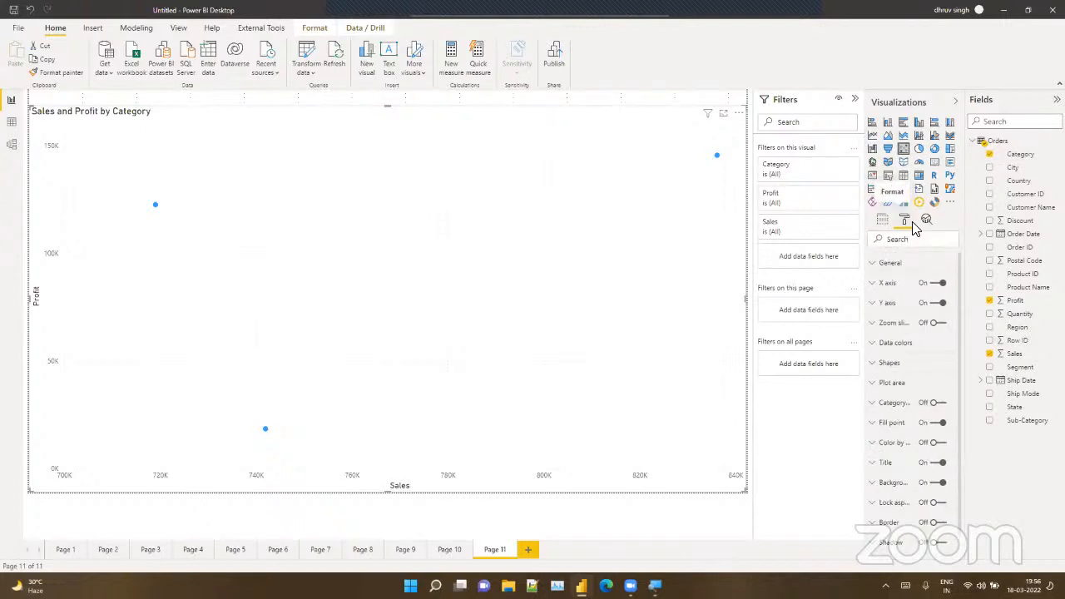
pyautogui.click(940, 403)
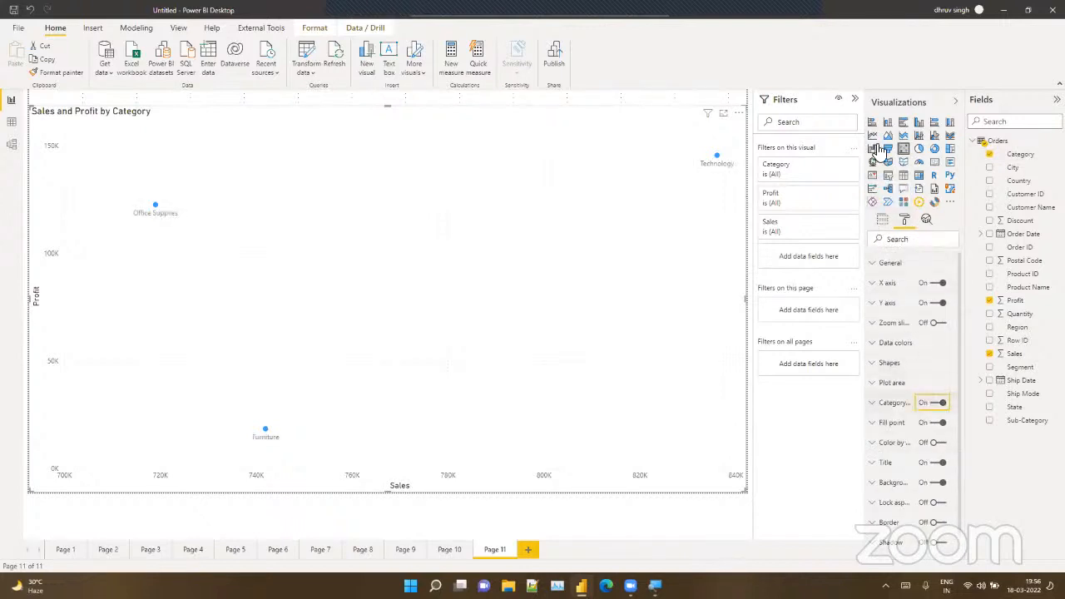
pyautogui.click(882, 220)
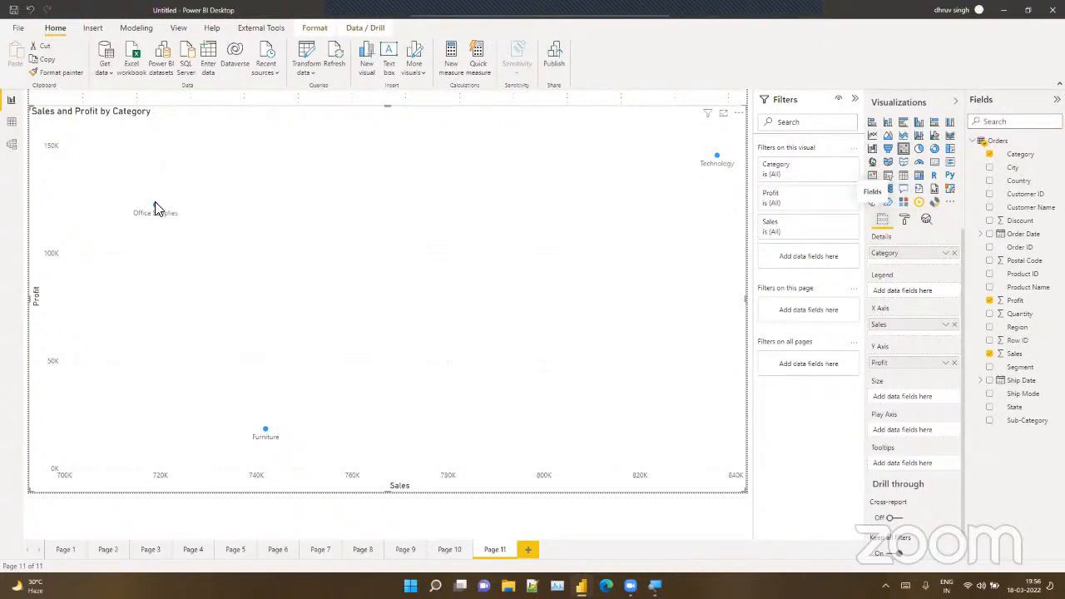
pyautogui.moveTo(155, 207)
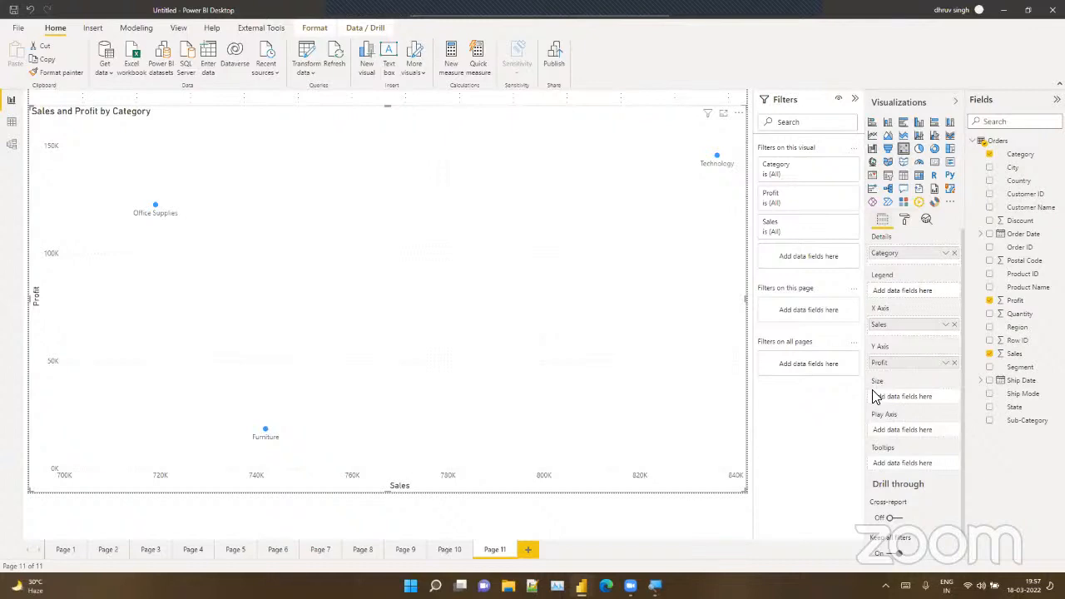
# Step: Try Sales and Profit in turn as the scatter chart's bubble size, removing each one again
pyautogui.moveTo(1038, 358); pyautogui.dragTo(949, 404)
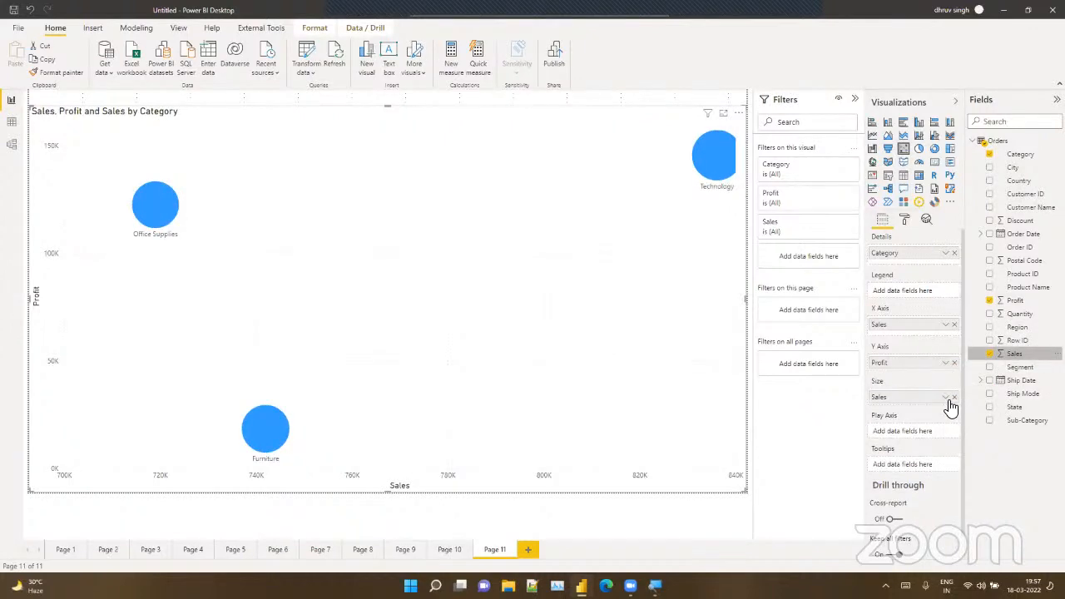
pyautogui.click(954, 397)
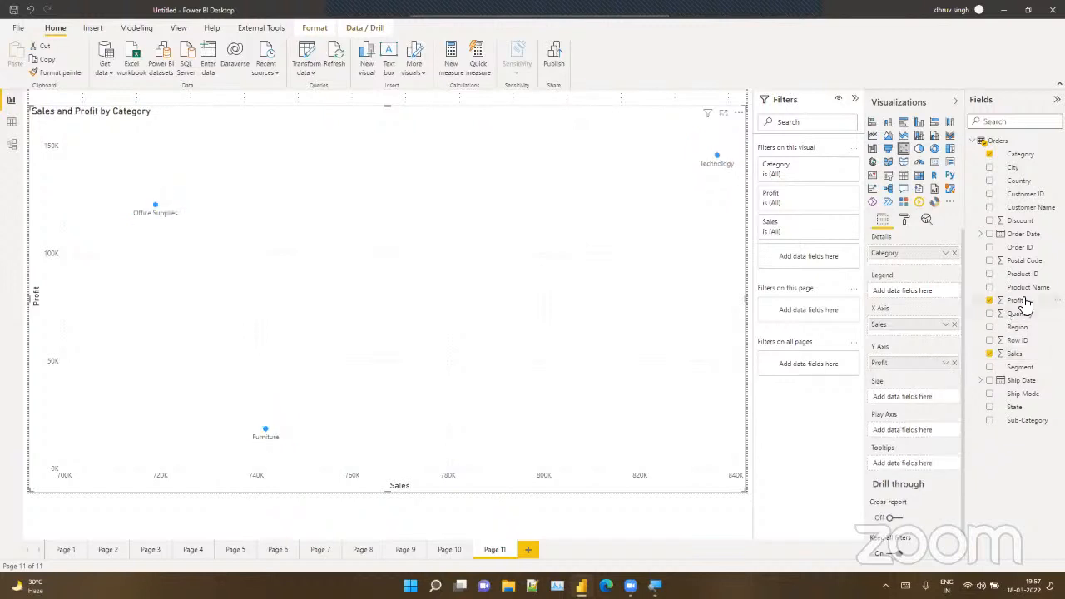
pyautogui.moveTo(1025, 305); pyautogui.dragTo(948, 400)
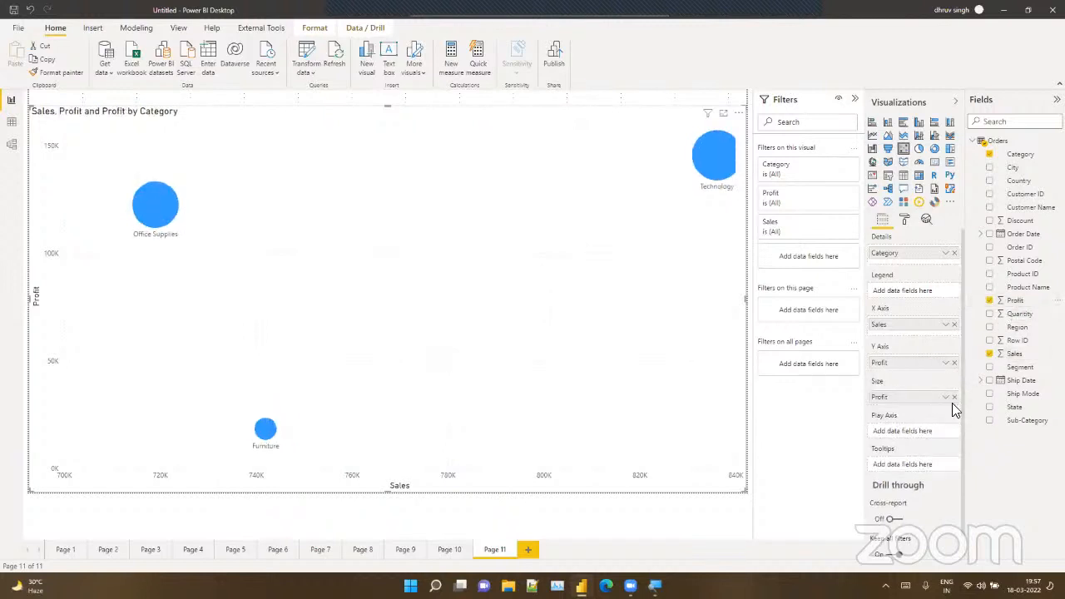
pyautogui.click(954, 397)
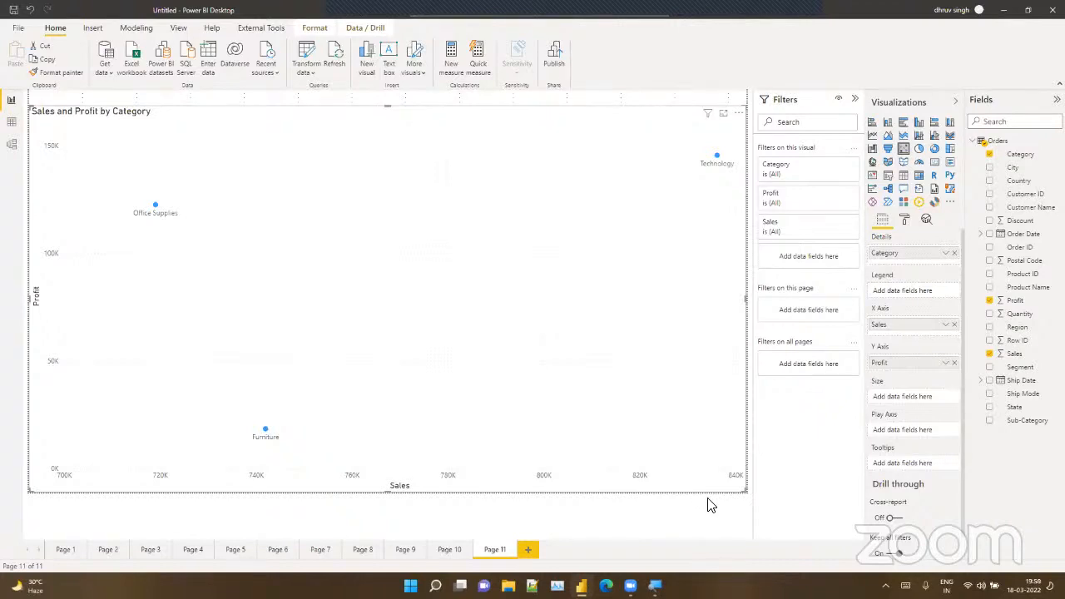
# Step: Size the scatter chart's bubbles by Quantity and split them by Region in the legend, inspecting the South region's bubbles
pyautogui.moveTo(1011, 314); pyautogui.dragTo(914, 396)
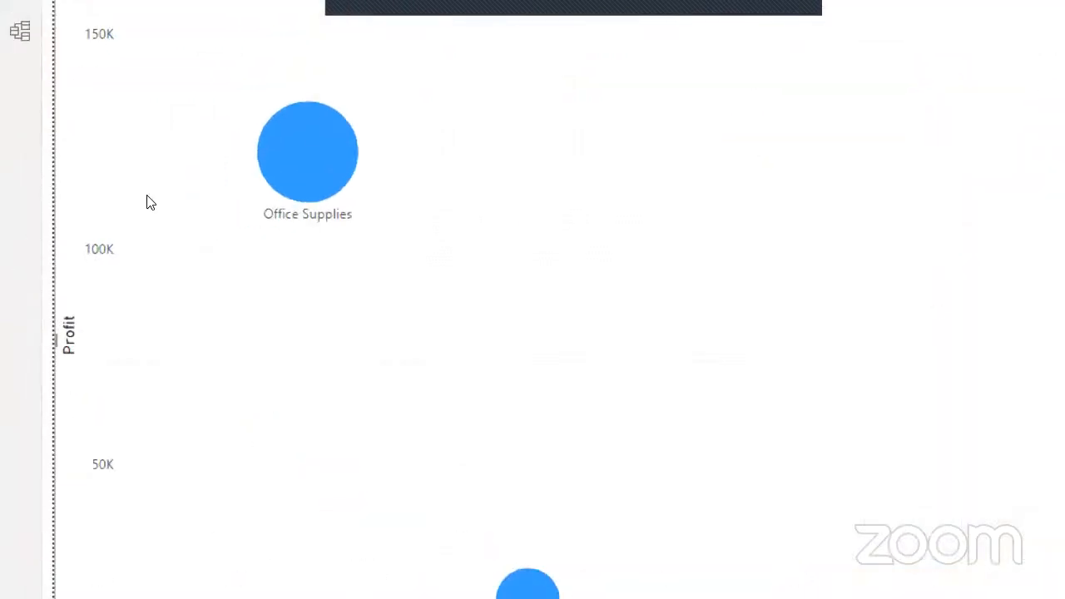
pyautogui.moveTo(149, 200)
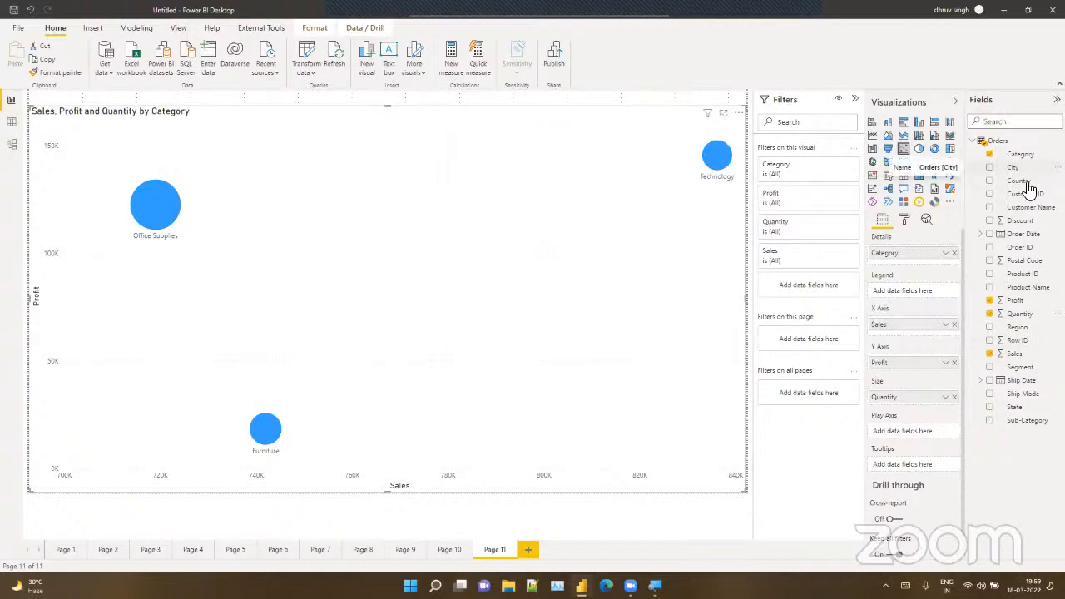
pyautogui.moveTo(1016, 327); pyautogui.dragTo(914, 292)
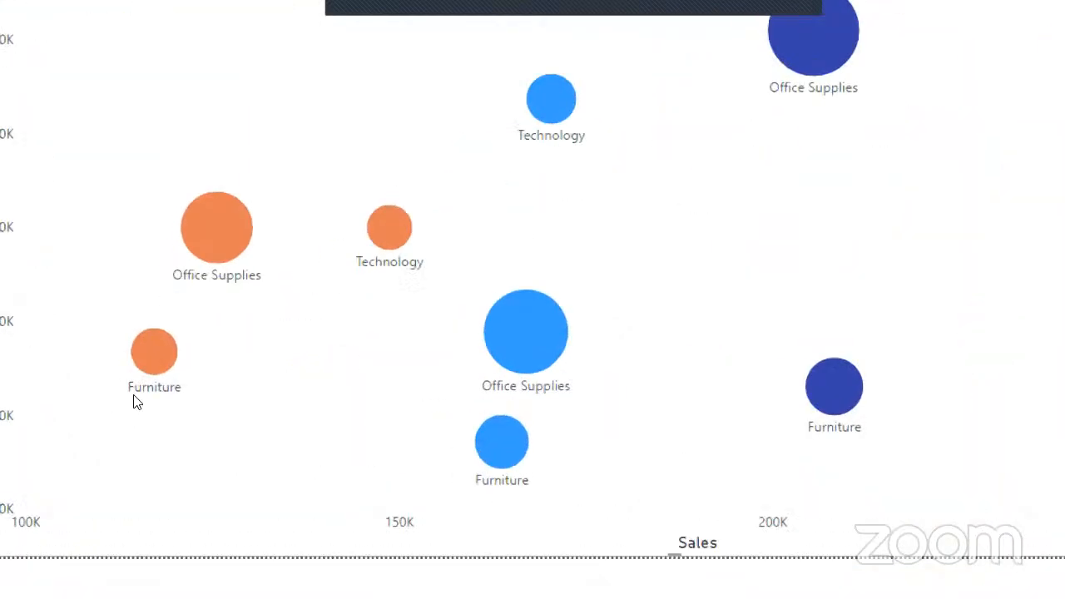
pyautogui.moveTo(129, 386)
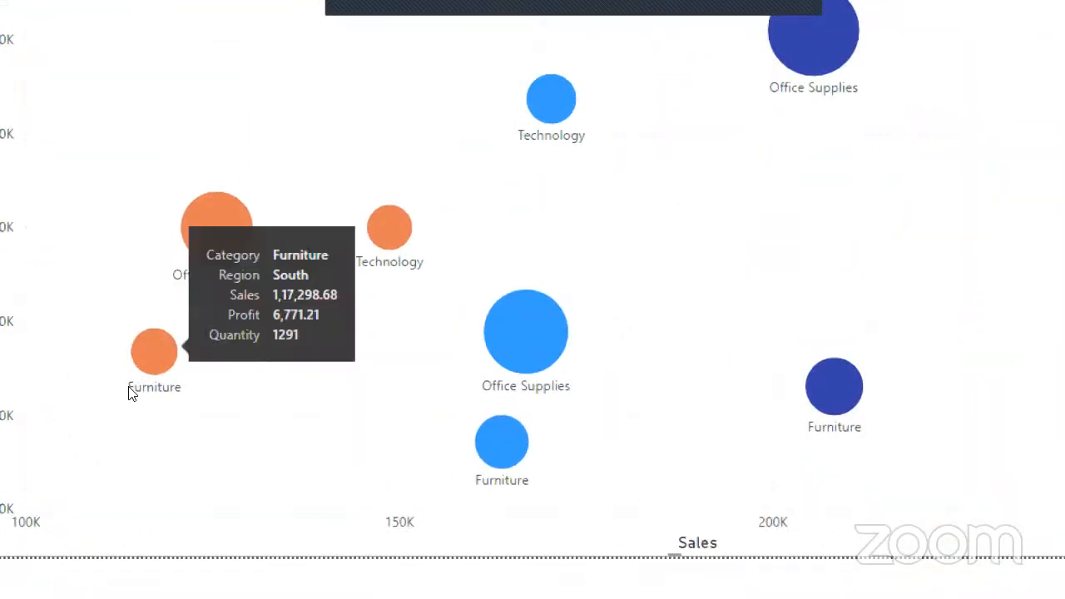
pyautogui.moveTo(158, 328)
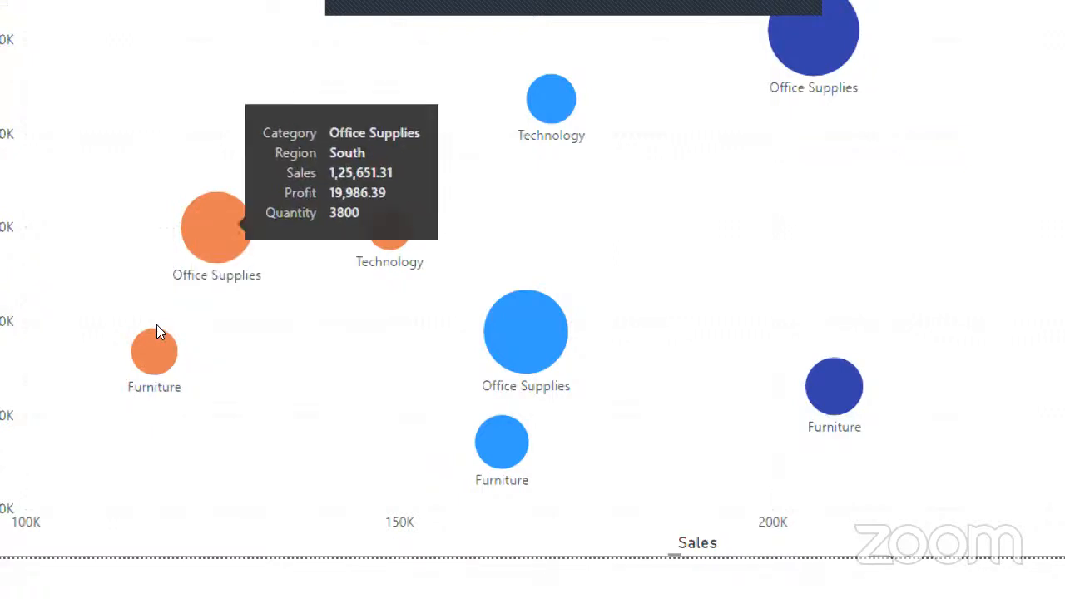
# Step: Inspect the South region's Technology bubble and the Central region's Furniture bubble in the scatter chart
pyautogui.moveTo(245, 328)
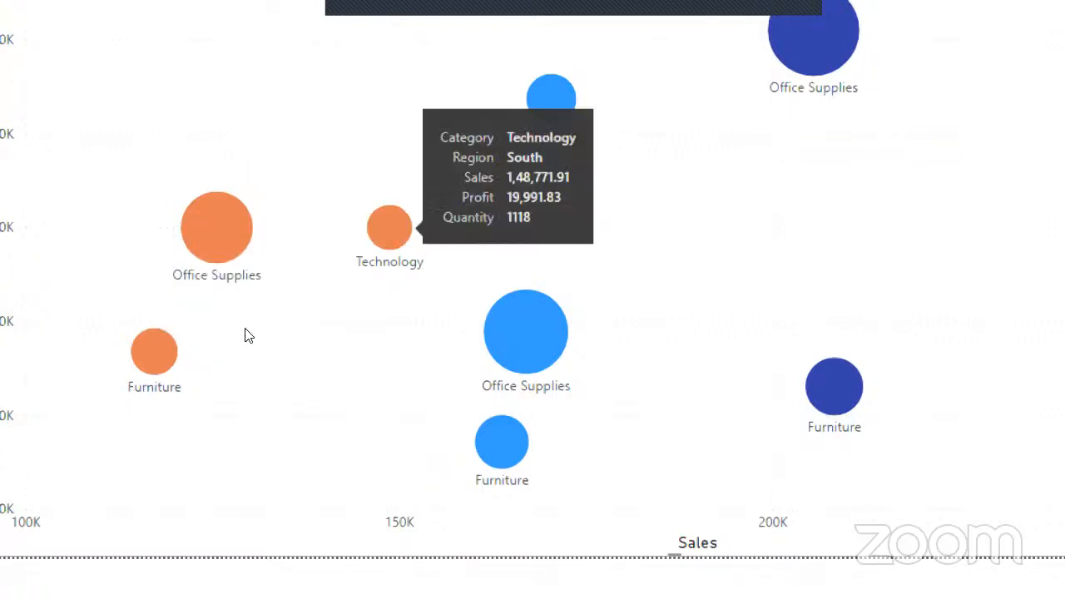
pyautogui.moveTo(306, 447)
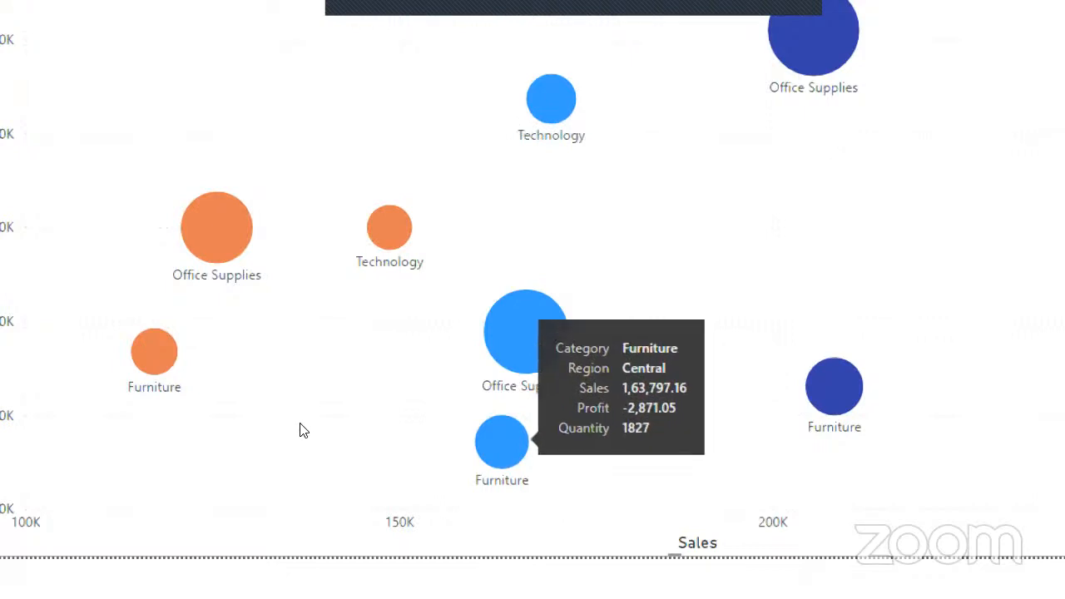
pyautogui.moveTo(306, 367)
pyautogui.scroll(1, 345, 240)
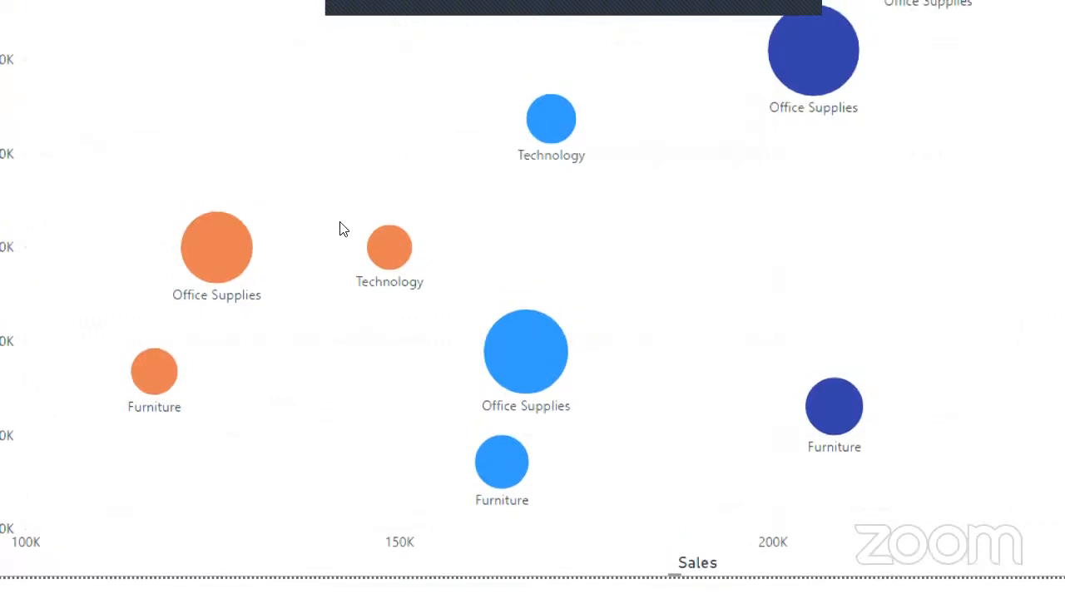
pyautogui.moveTo(326, 266)
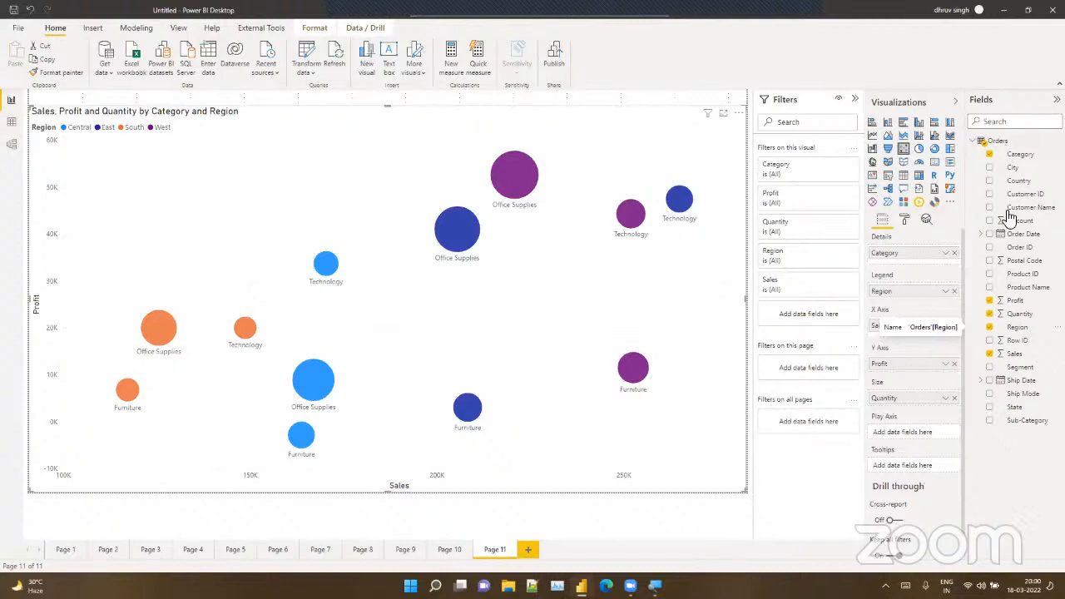
# Step: Add Order Date to the scatter chart's play axis as a date hierarchy by year and play the animation
pyautogui.moveTo(1025, 235); pyautogui.dragTo(921, 443)
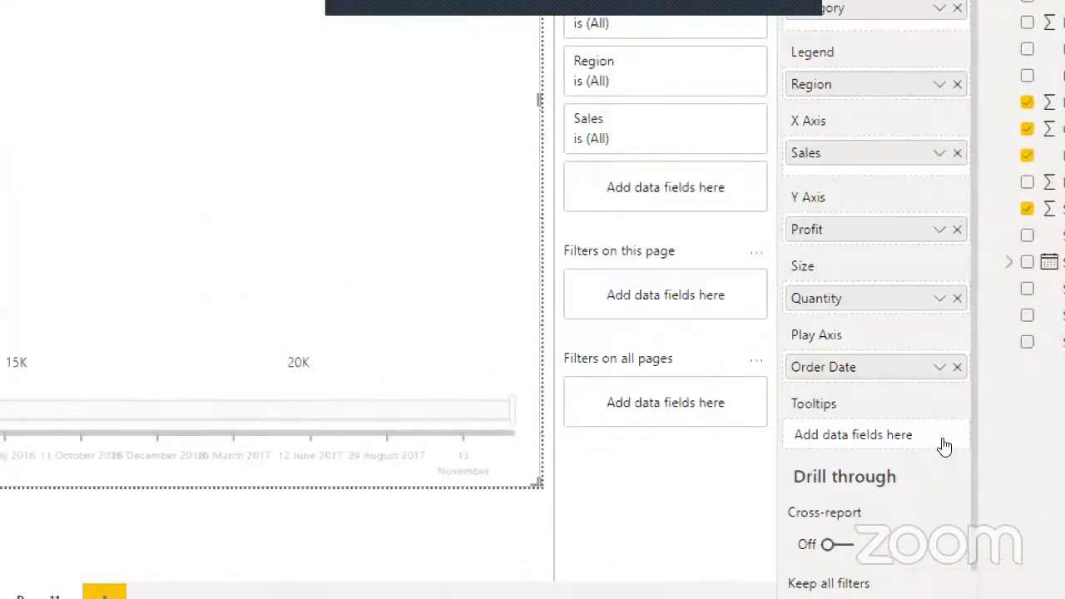
pyautogui.click(944, 433)
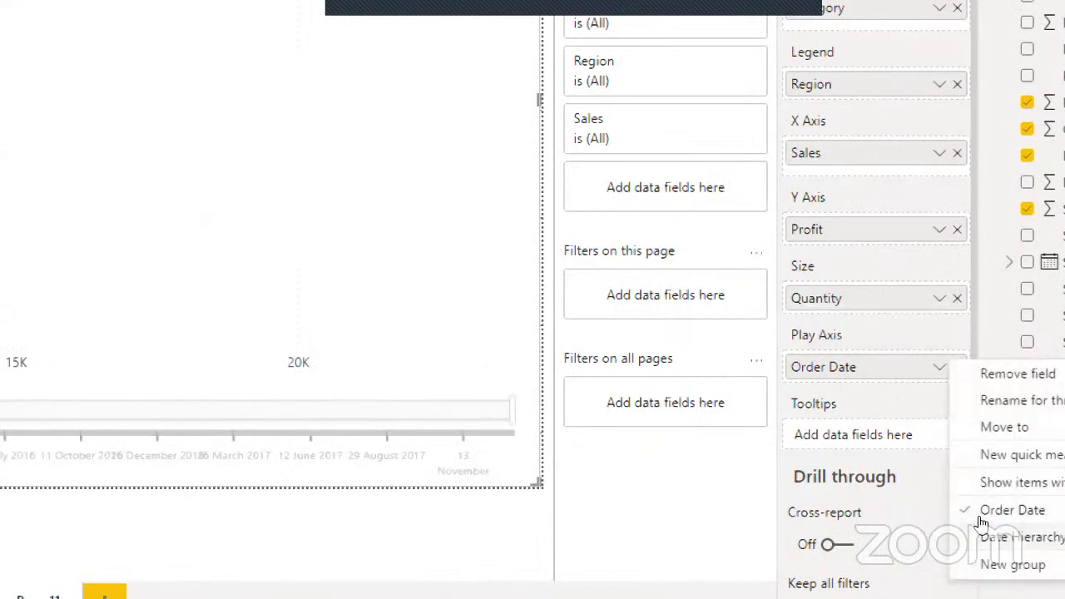
pyautogui.click(1005, 537)
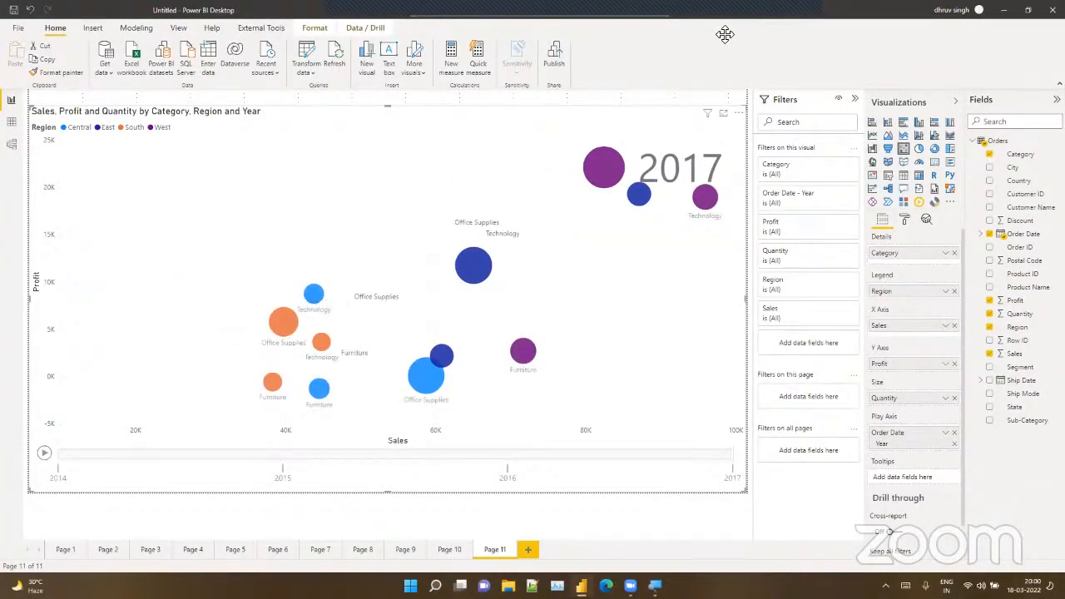
pyautogui.moveTo(515, 7)
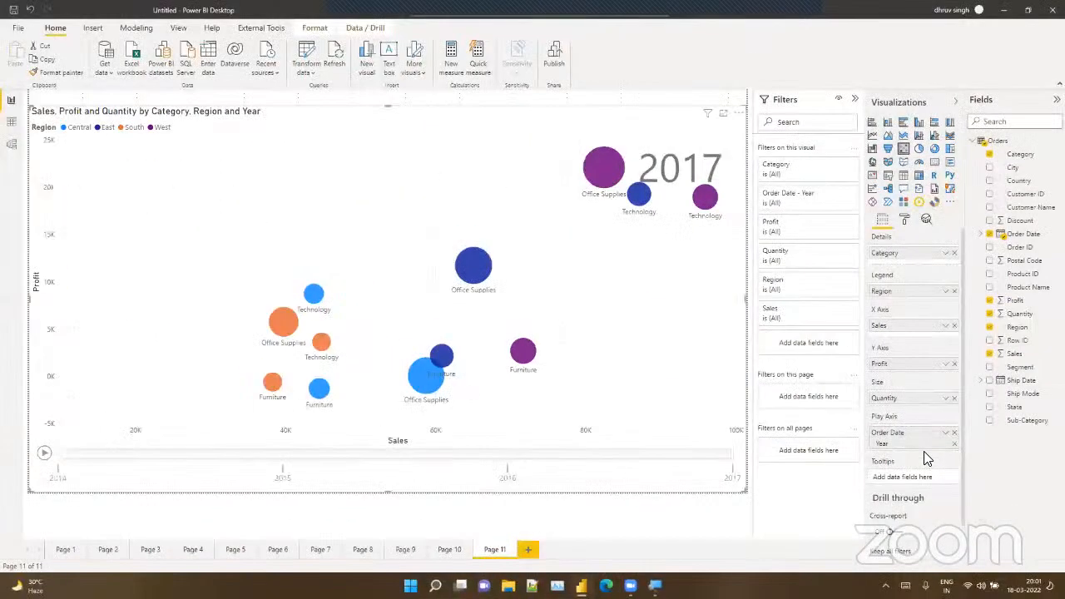
pyautogui.click(45, 454)
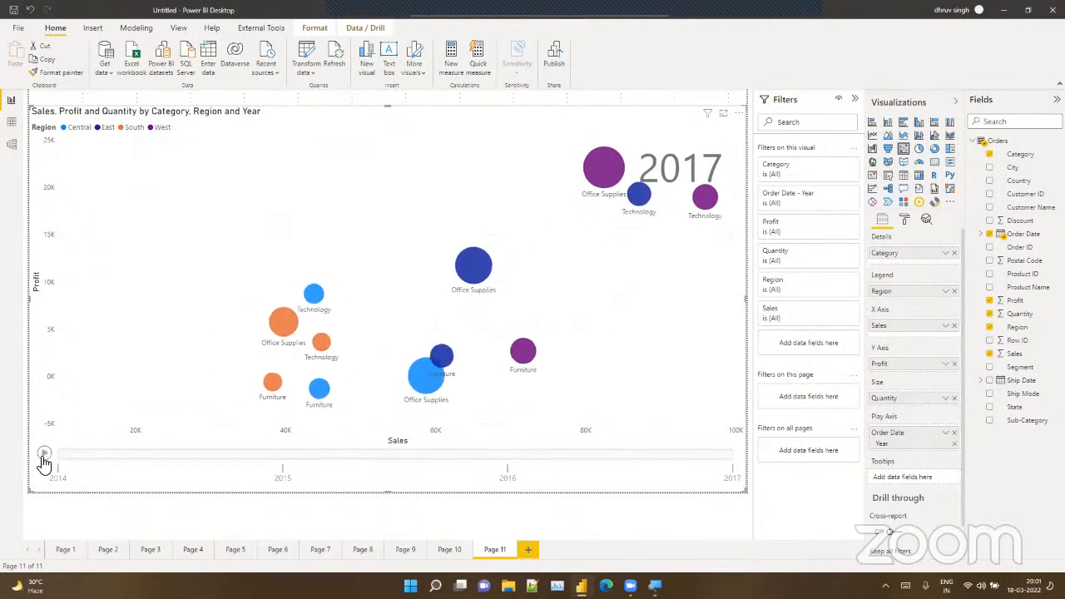
pyautogui.click(45, 454)
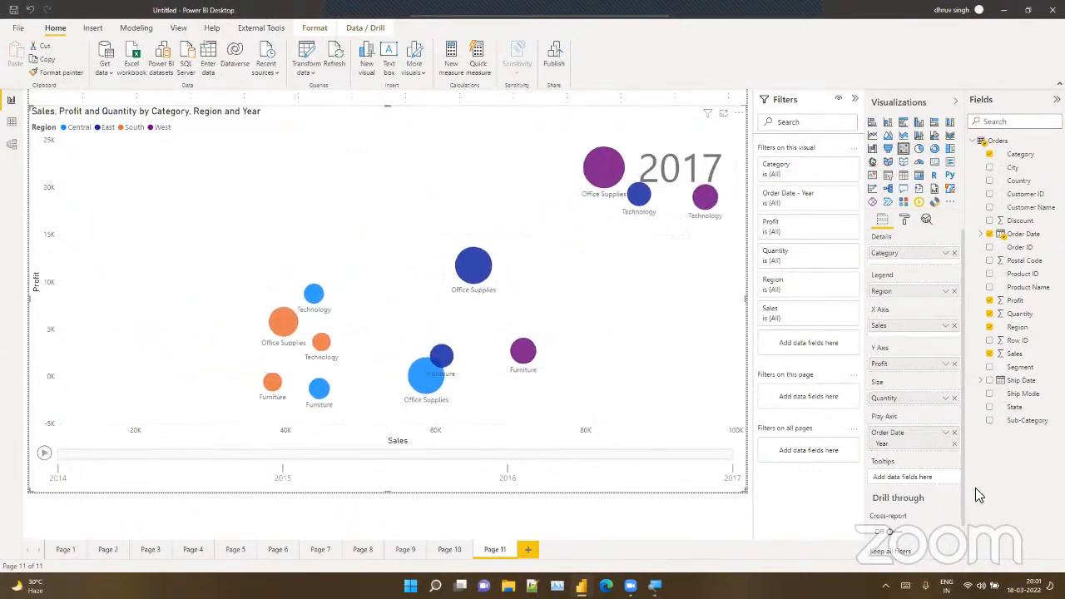
# Step: Try animating the scatter chart by individual Order Date values, and return the play axis to the date hierarchy and replay it
pyautogui.click(945, 434)
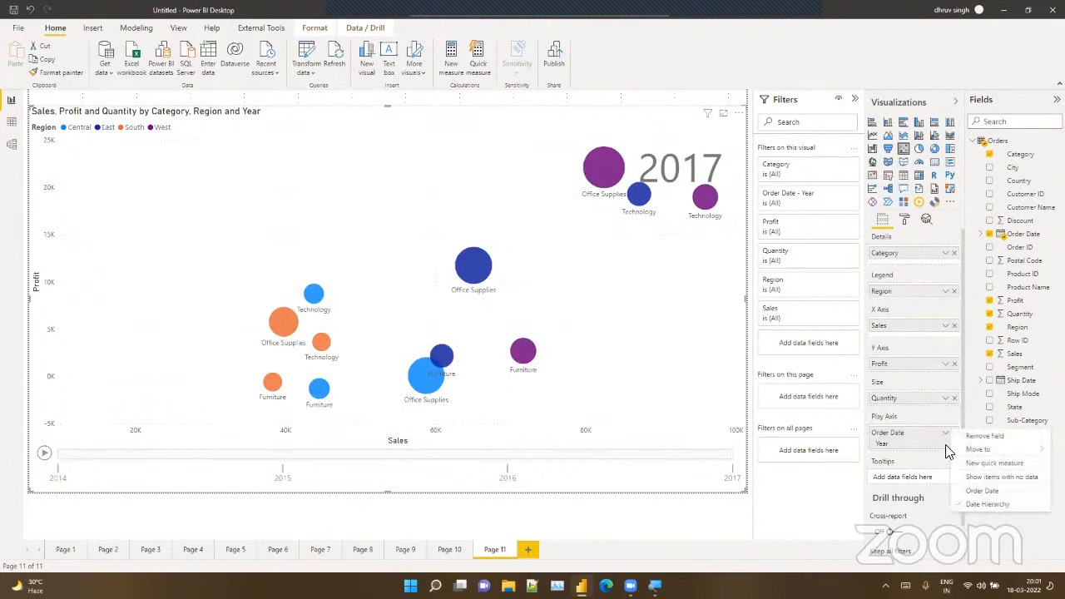
pyautogui.click(971, 497)
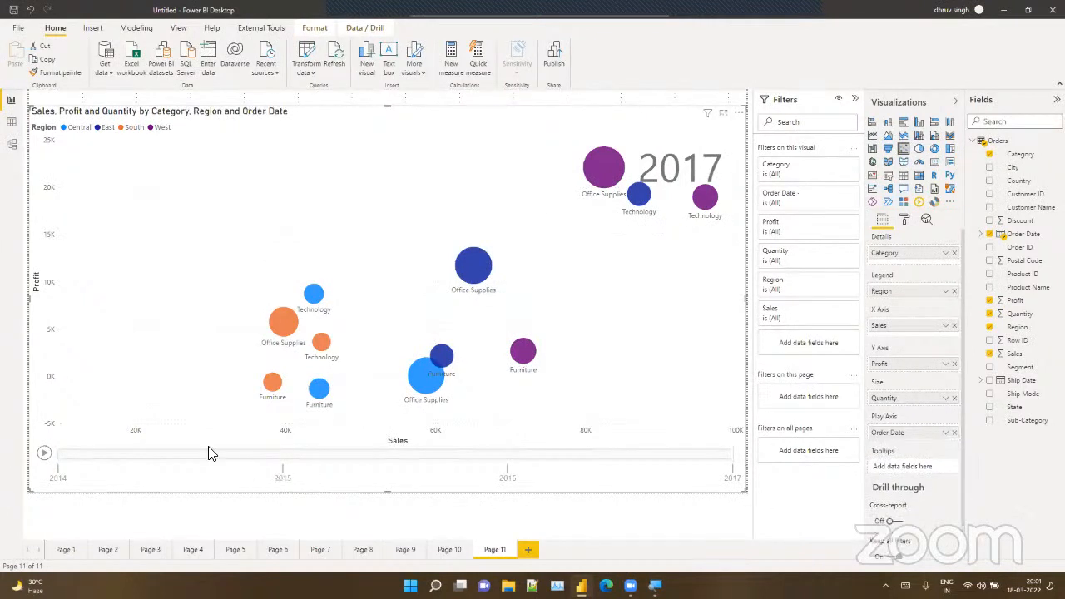
pyautogui.click(44, 453)
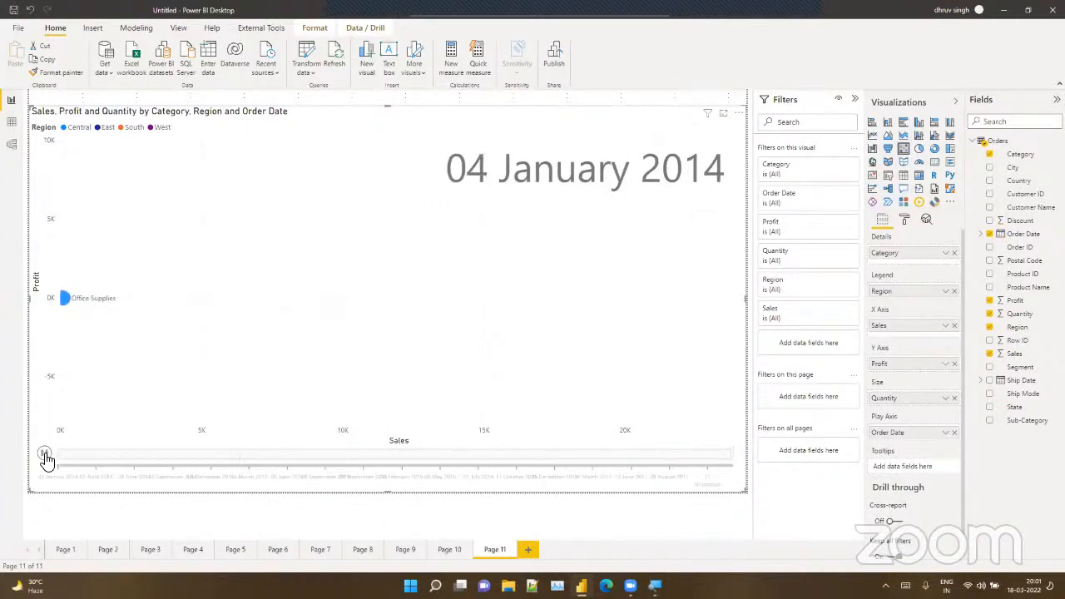
pyautogui.click(945, 433)
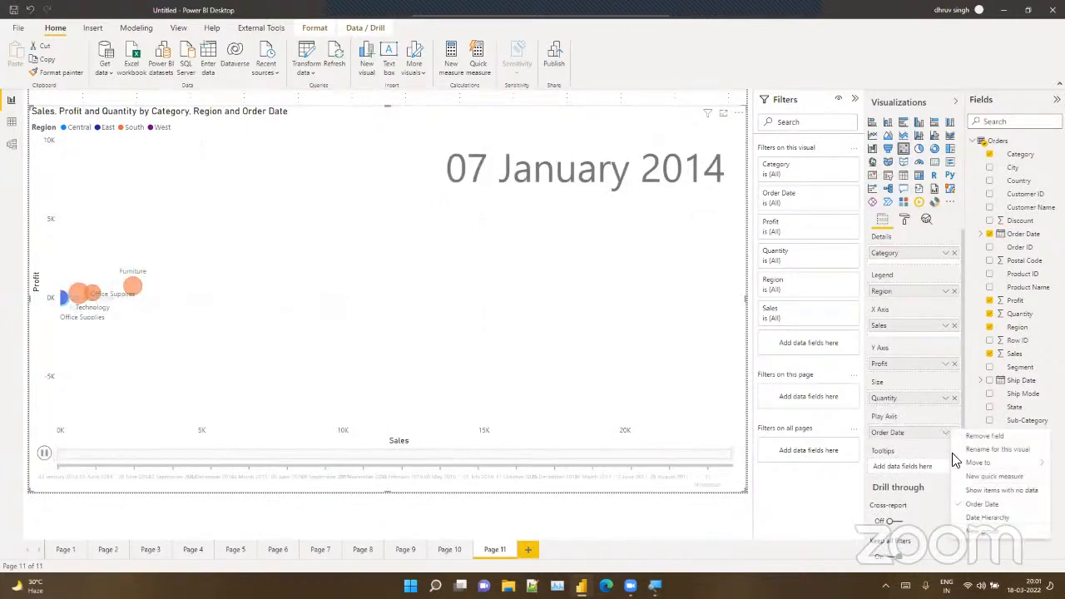
pyautogui.click(982, 517)
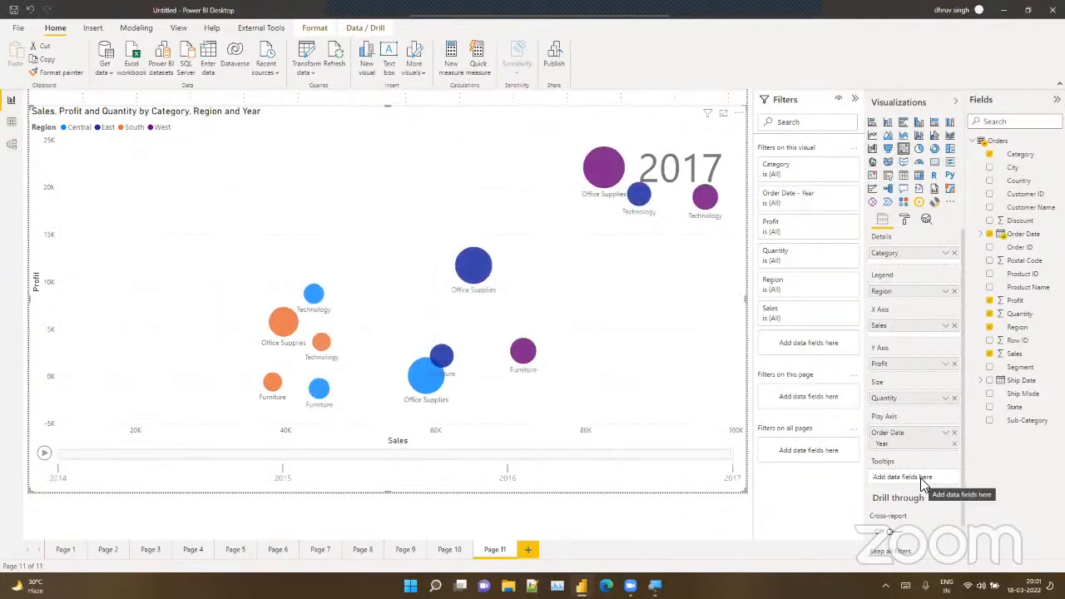
pyautogui.click(43, 454)
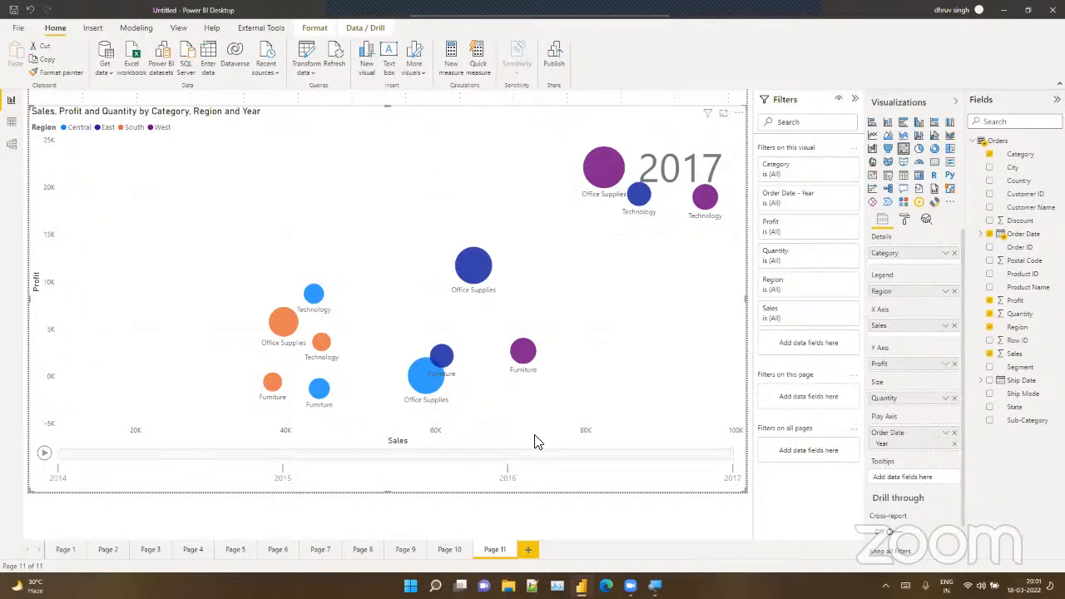
# Step: Add a new report page with an enlarged pie chart and a donut chart side by side
pyautogui.moveTo(583, 582)
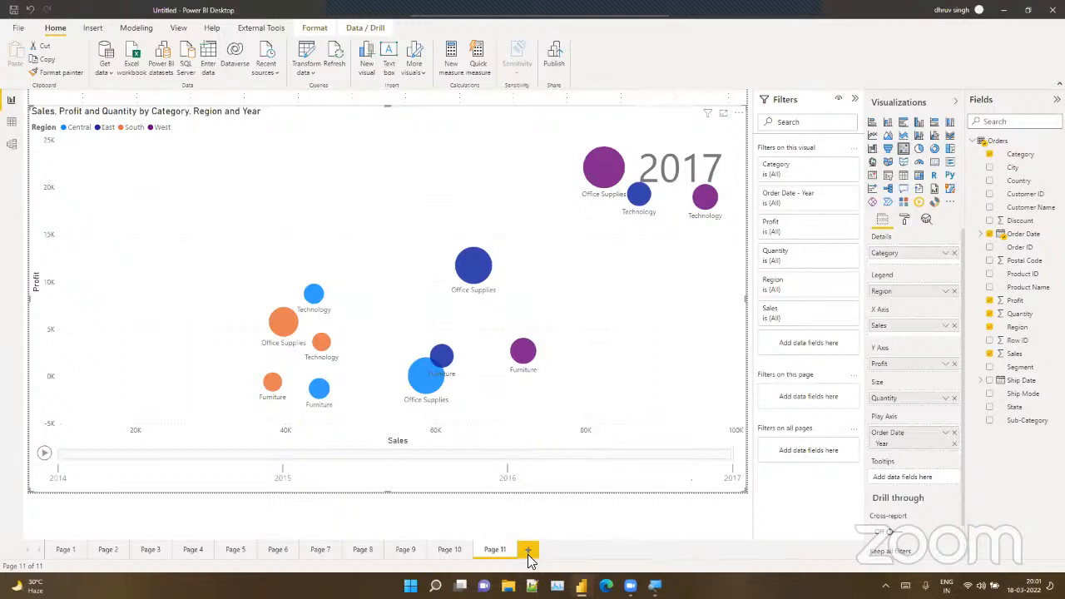
pyautogui.click(533, 549)
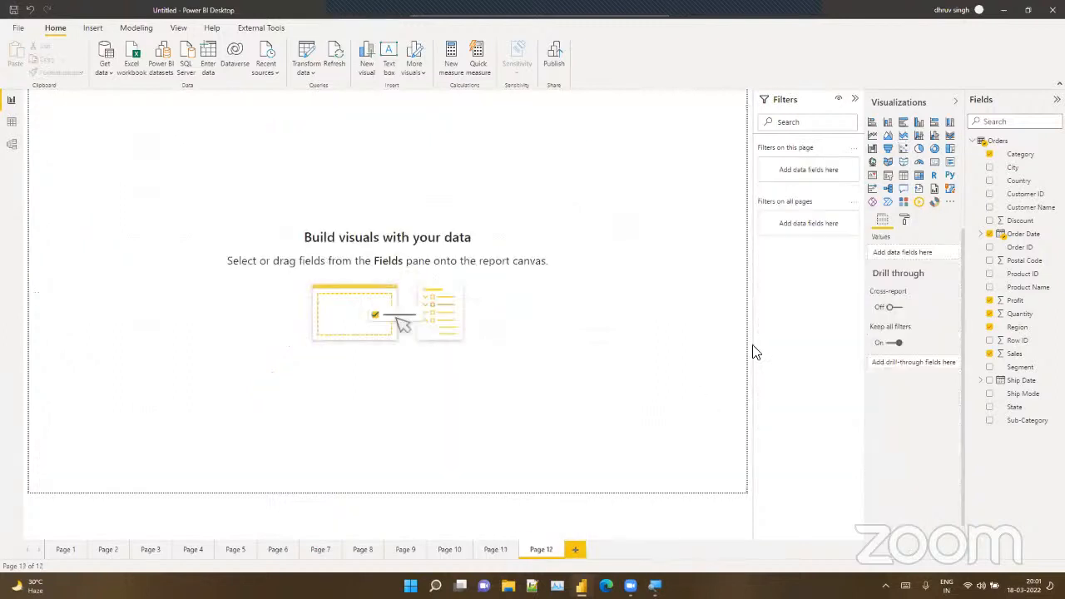
pyautogui.click(919, 148)
pyautogui.moveTo(152, 233); pyautogui.dragTo(400, 423)
pyautogui.click(585, 375)
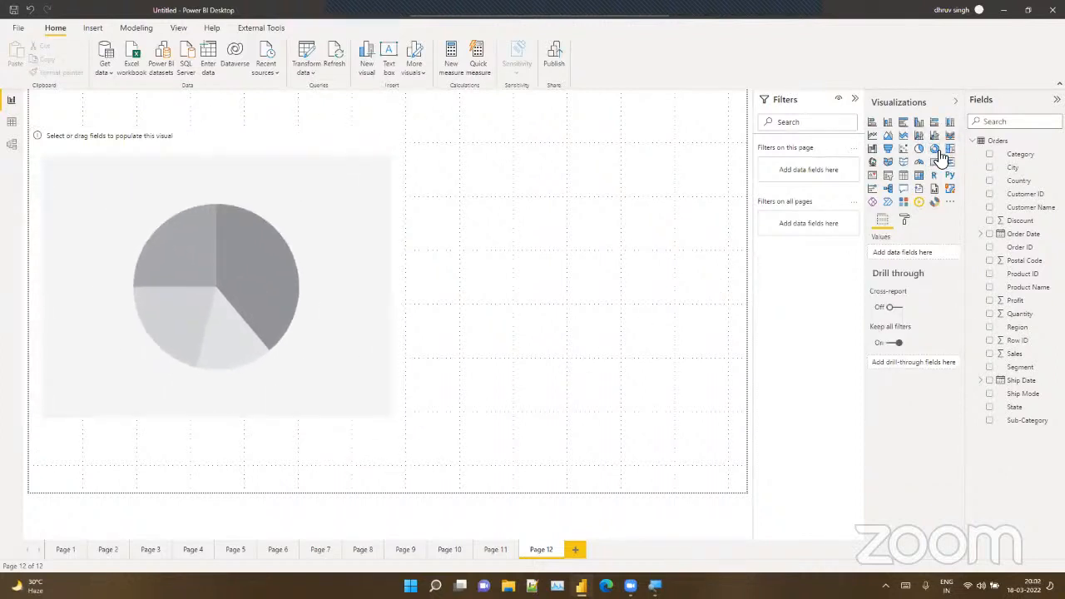
pyautogui.click(934, 150)
# Step: Show Profit by Category in the pie chart, with Category as the legend and Profit as the values
pyautogui.click(382, 271)
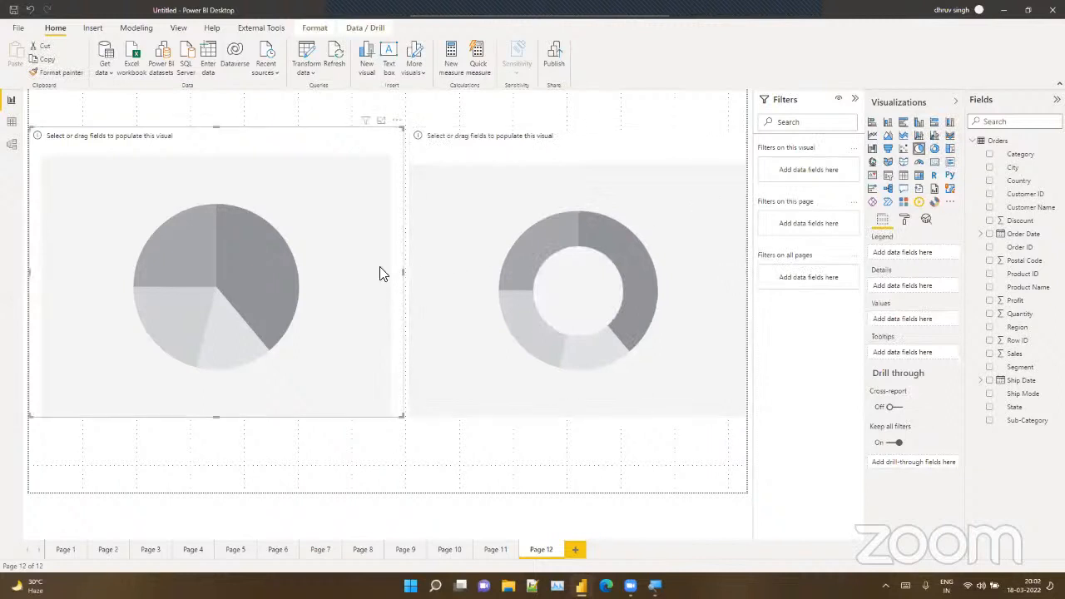
pyautogui.moveTo(1020, 155); pyautogui.dragTo(917, 254)
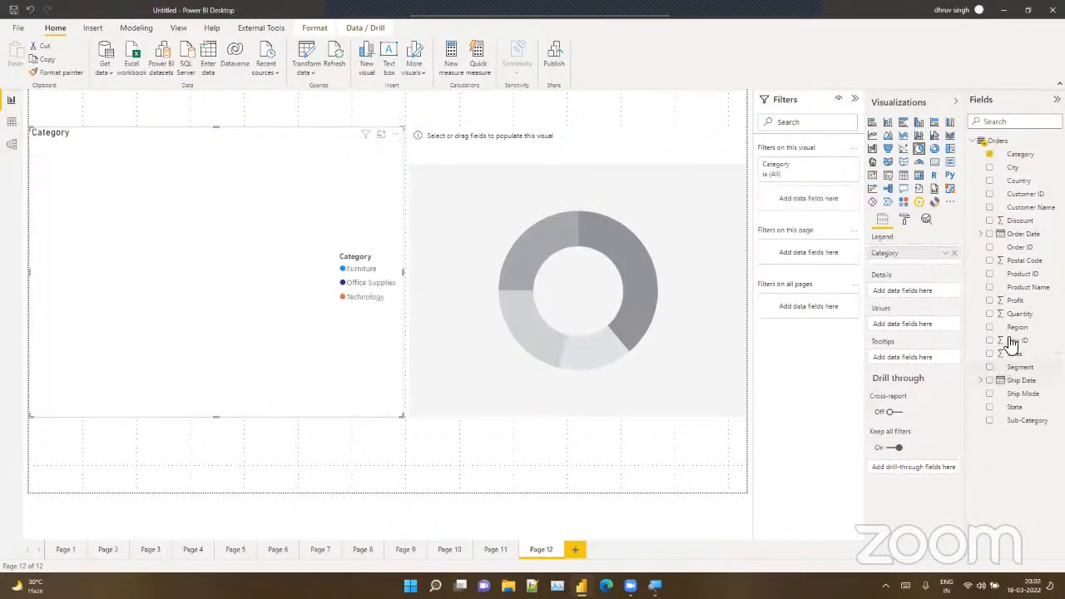
pyautogui.moveTo(1015, 302); pyautogui.dragTo(928, 334)
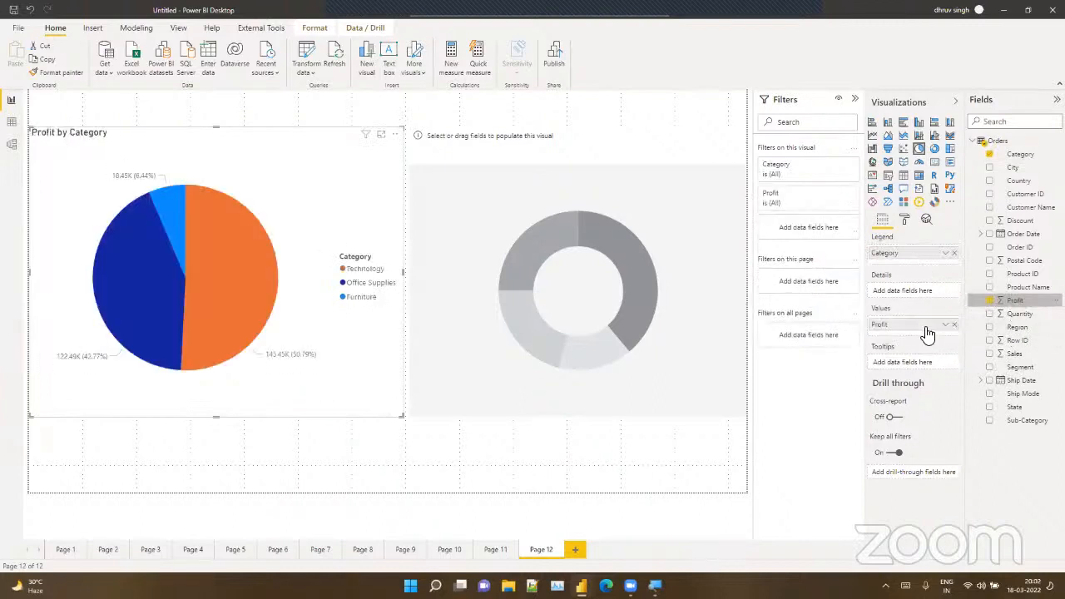
# Step: Set the donut chart's legend to Category and its values to Profit
pyautogui.click(572, 287)
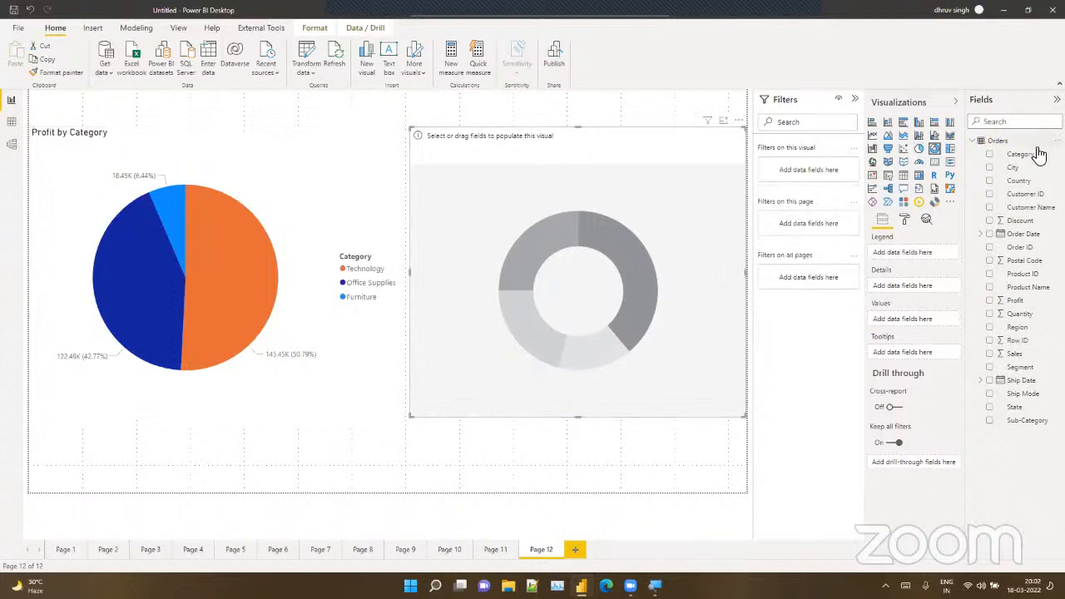
pyautogui.moveTo(1040, 160); pyautogui.dragTo(910, 253)
pyautogui.moveTo(1015, 300); pyautogui.dragTo(925, 318)
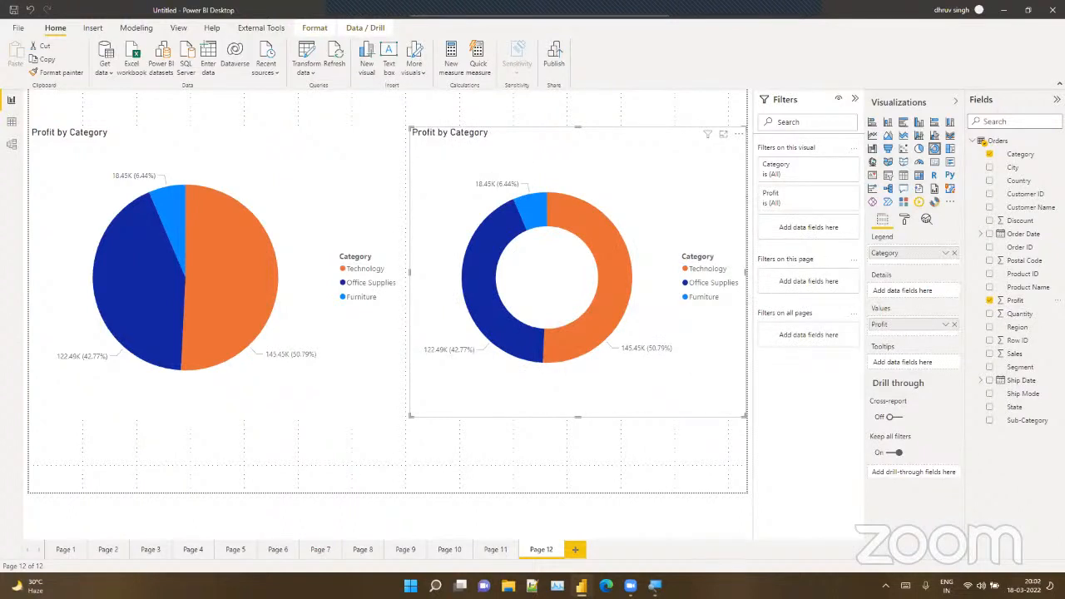
# Step: Add another report page with a treemap enlarged to fill the canvas
pyautogui.click(575, 549)
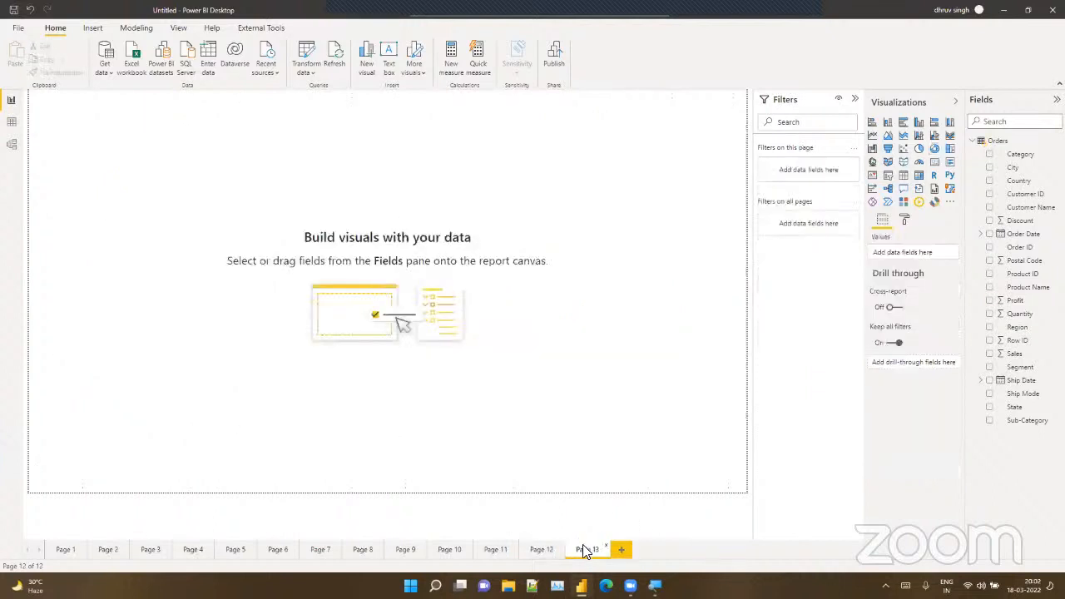
pyautogui.click(951, 153)
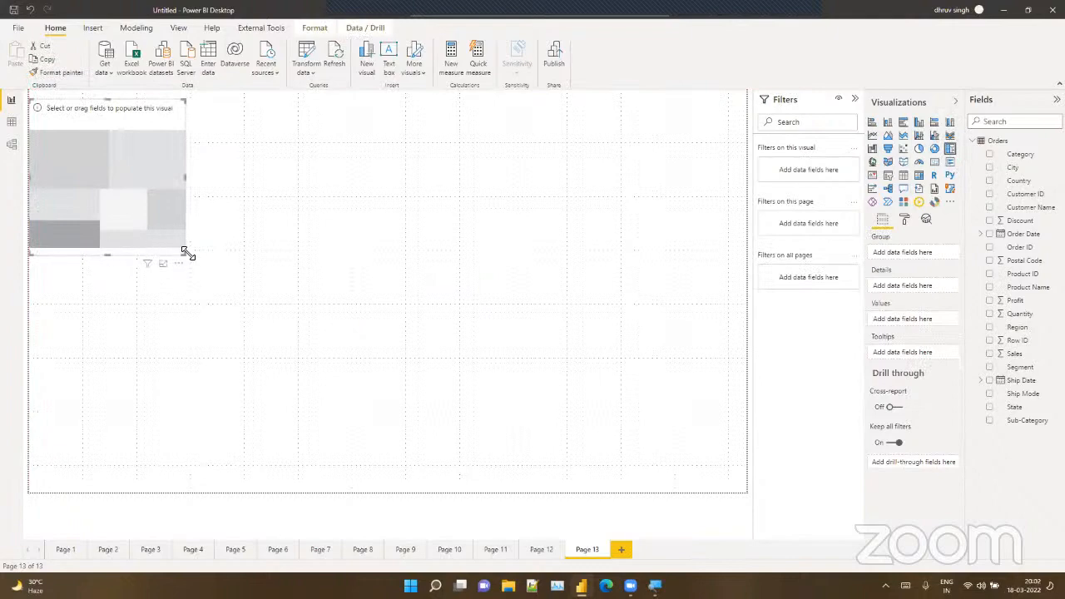
pyautogui.moveTo(185, 256); pyautogui.dragTo(773, 523)
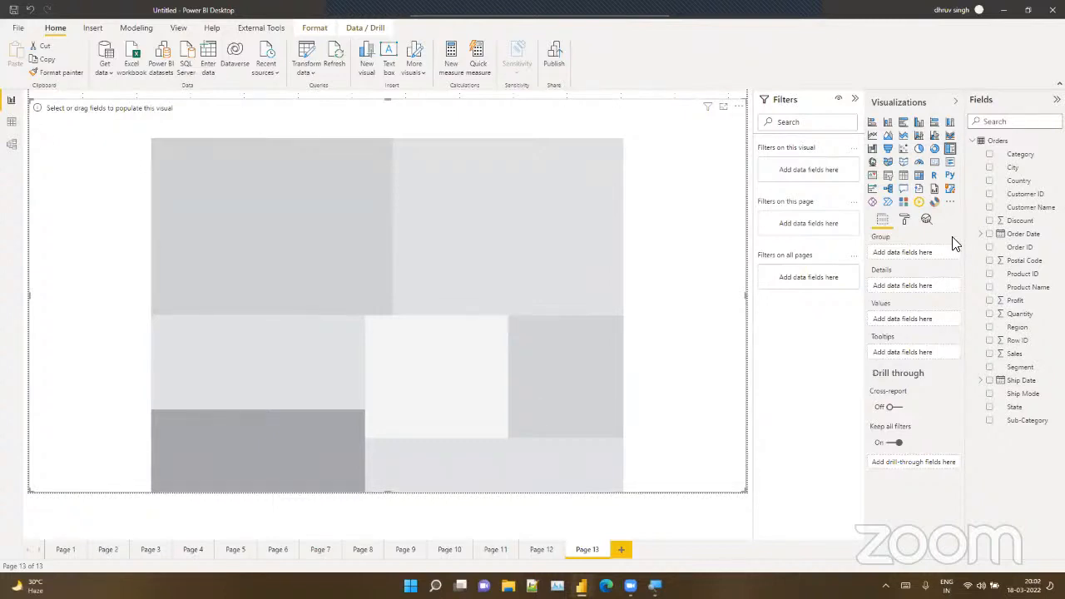
# Step: Group the treemap by Country, Region, State and City in that order, with Sales as the values
pyautogui.moveTo(1026, 184); pyautogui.dragTo(915, 252)
pyautogui.moveTo(1016, 329); pyautogui.dragTo(922, 266)
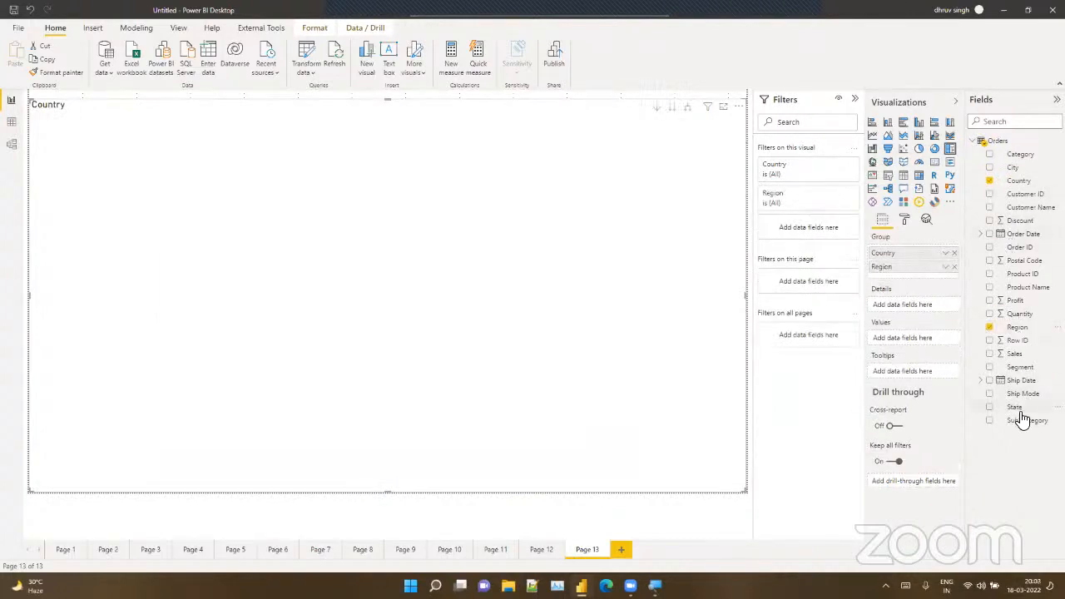
pyautogui.moveTo(1016, 408); pyautogui.dragTo(935, 281)
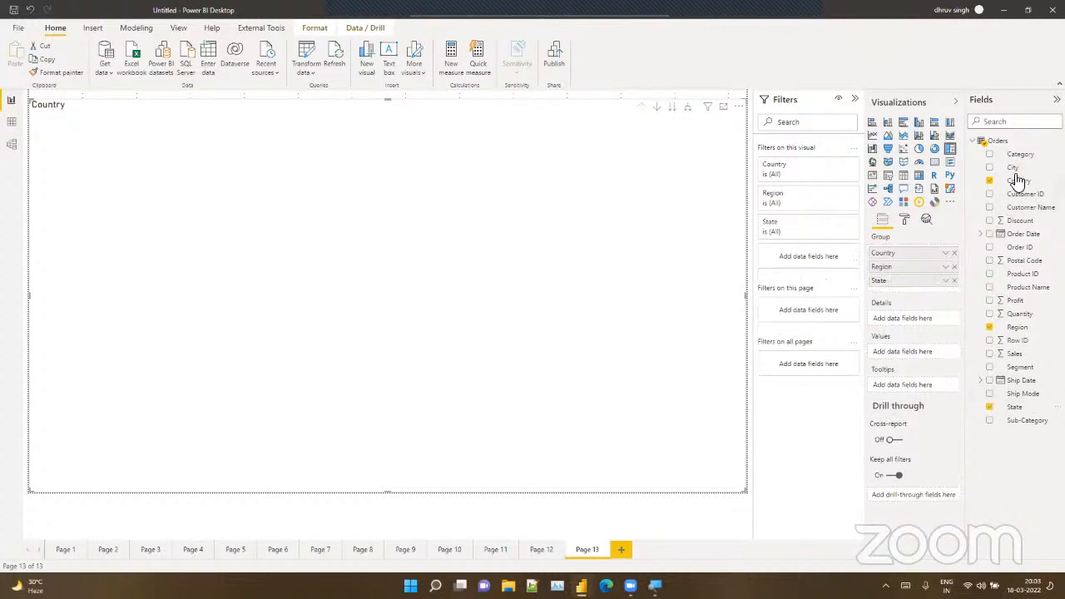
pyautogui.moveTo(1016, 173); pyautogui.dragTo(932, 287)
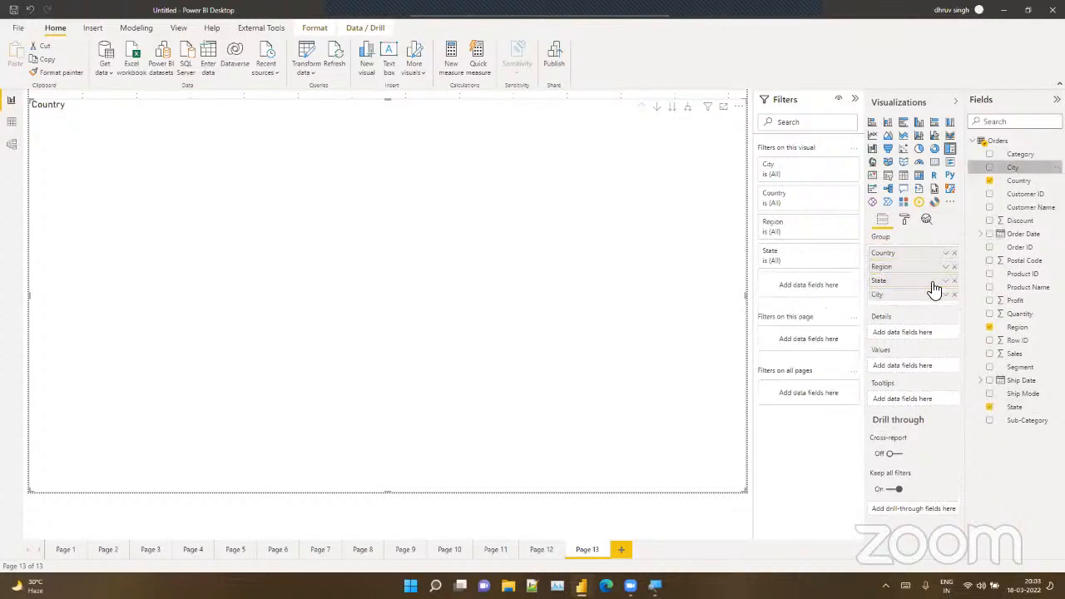
pyautogui.moveTo(1015, 356); pyautogui.dragTo(905, 366)
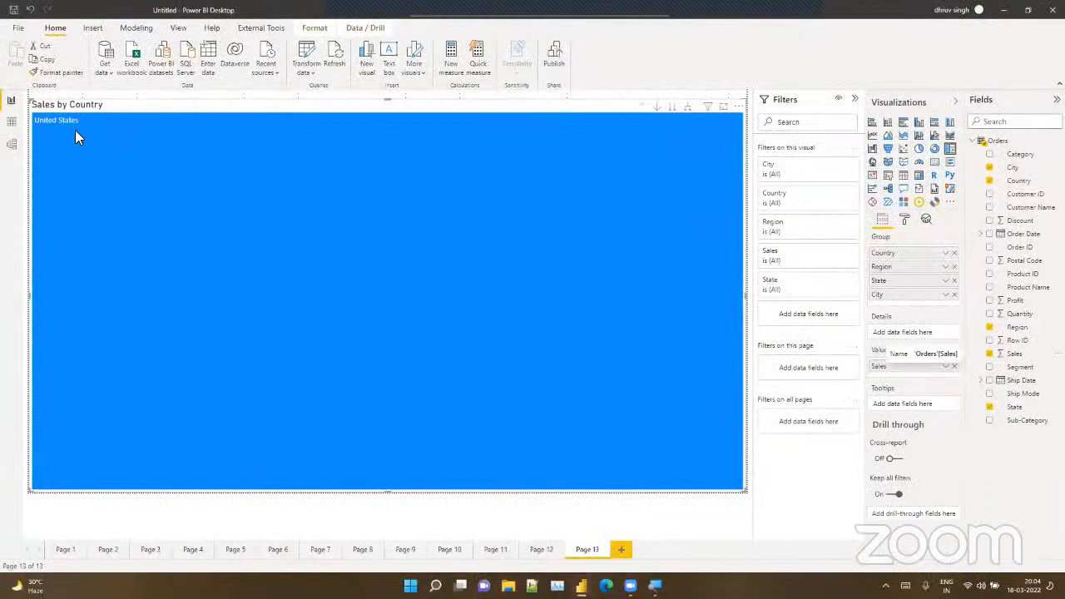
# Step: Check the distinct values of the Country column in the Orders data table and return to the treemap report page
pyautogui.click(11, 122)
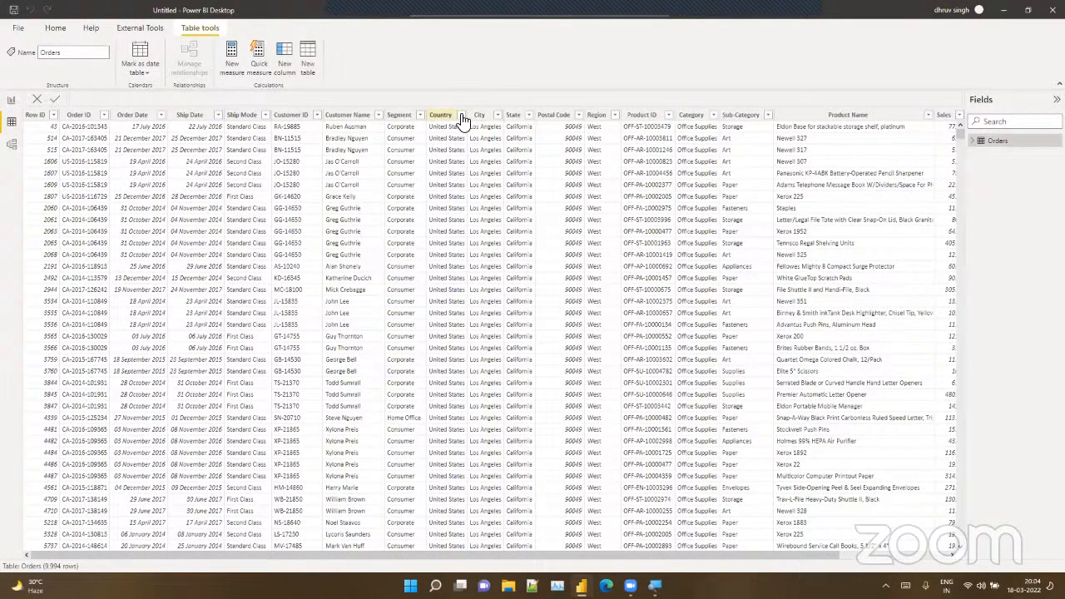
pyautogui.click(461, 115)
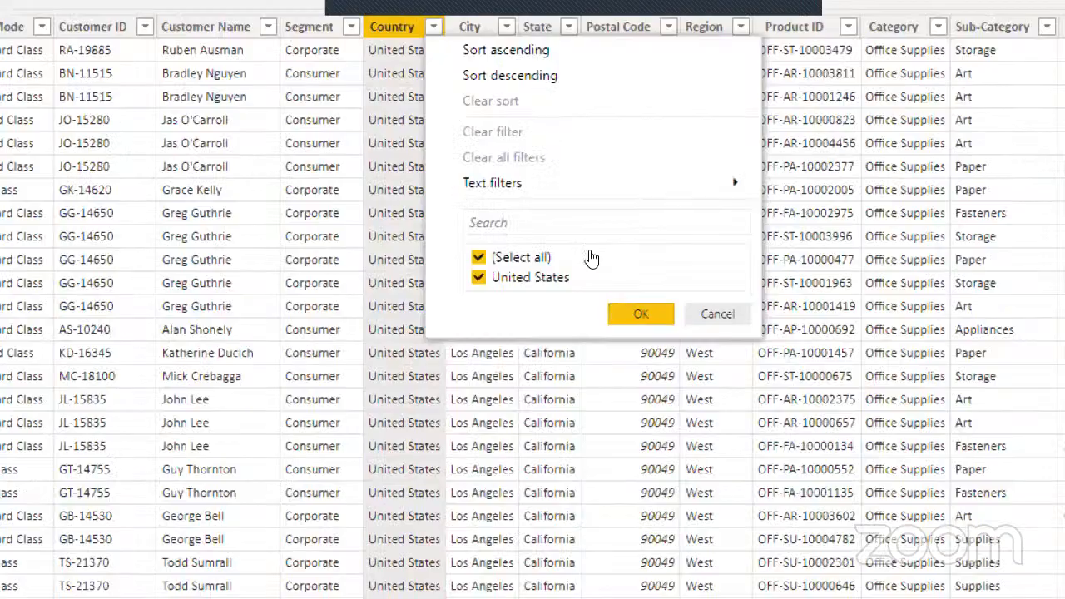
pyautogui.press('Escape')
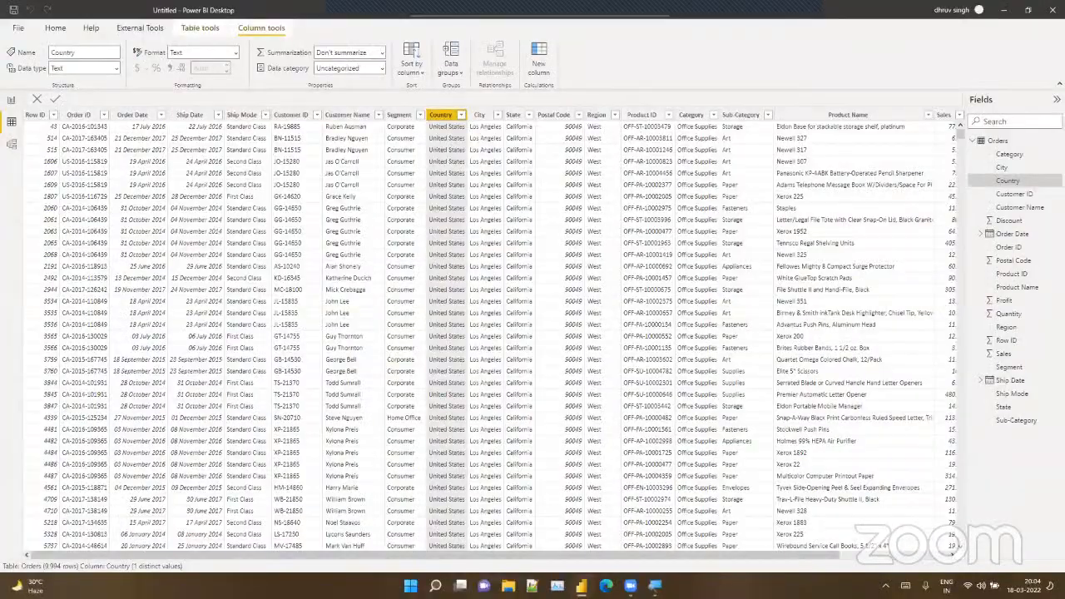
pyautogui.click(12, 100)
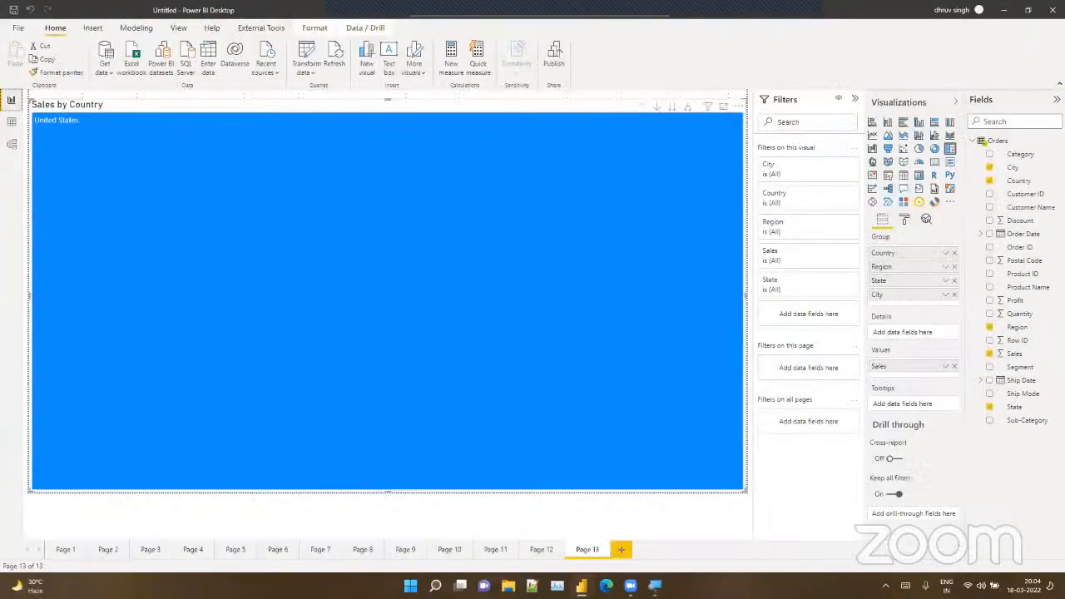
# Step: Turn on drill mode for the treemap and drill down through United States and West to the cities of Washington
pyautogui.click(657, 107)
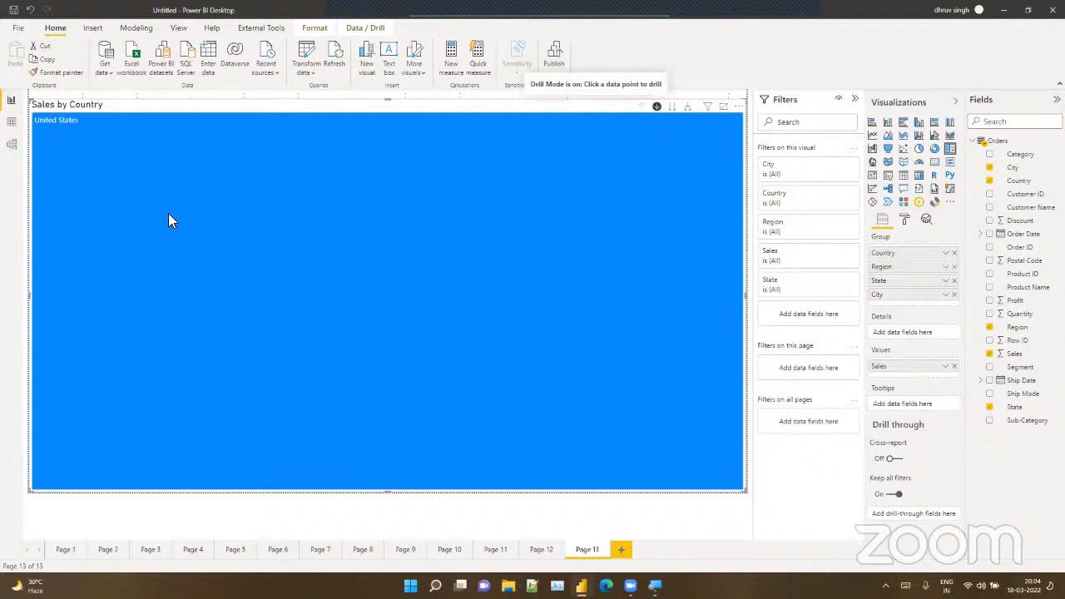
pyautogui.moveTo(169, 220)
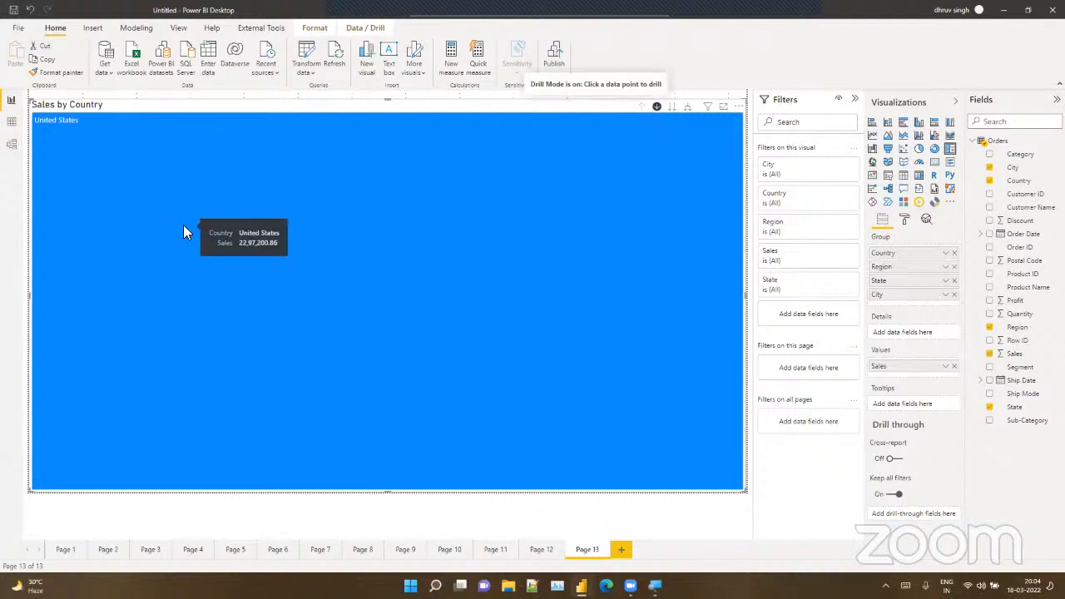
pyautogui.click(266, 268)
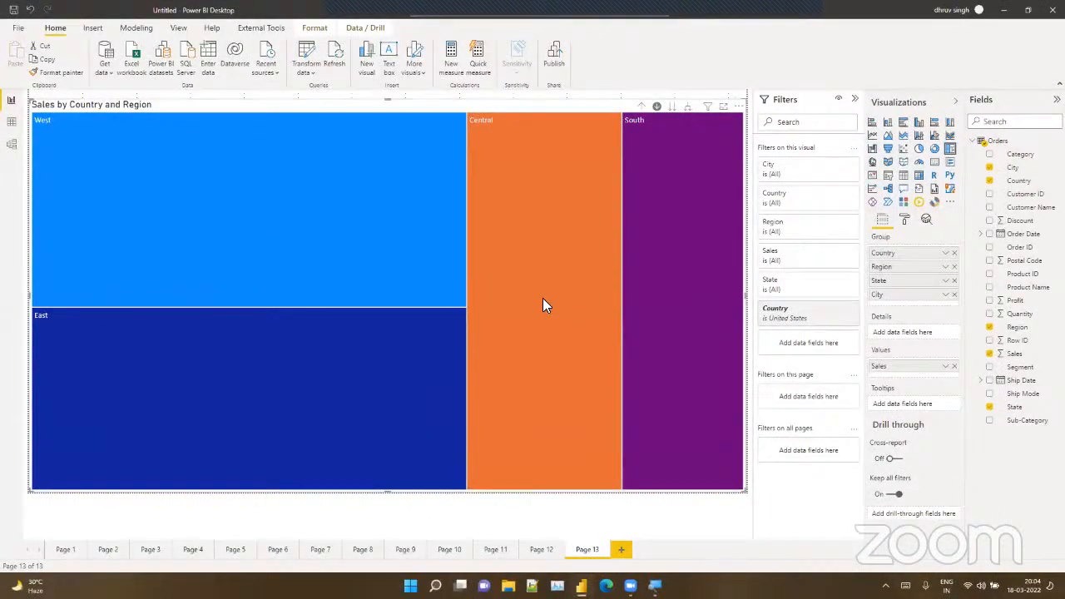
pyautogui.click(389, 297)
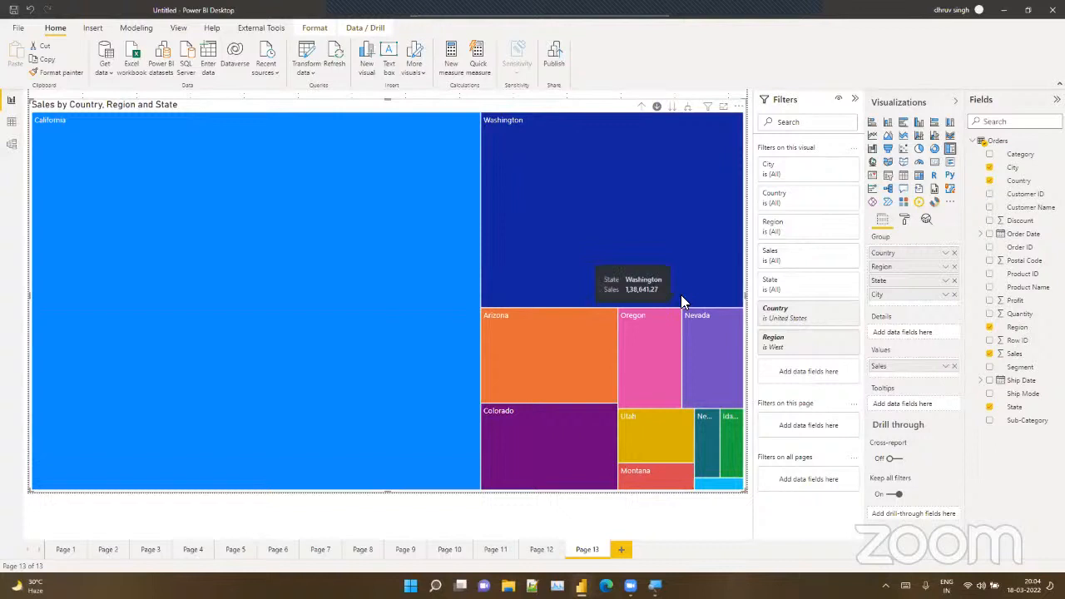
pyautogui.click(570, 246)
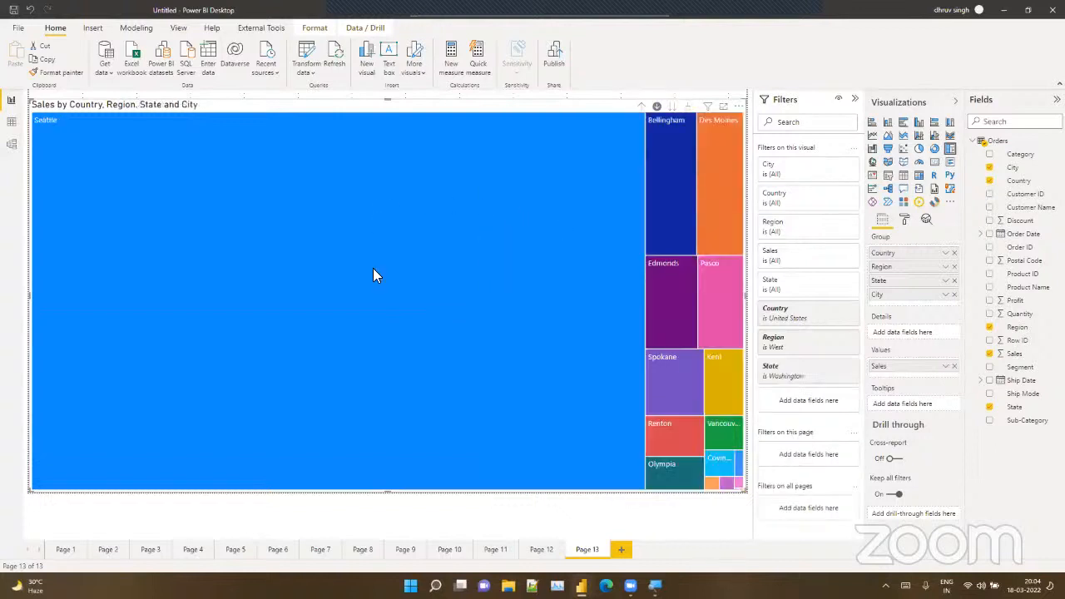
# Step: Drill the treemap back up to the regions and drill down through South to the cities of North Carolina
pyautogui.click(641, 108)
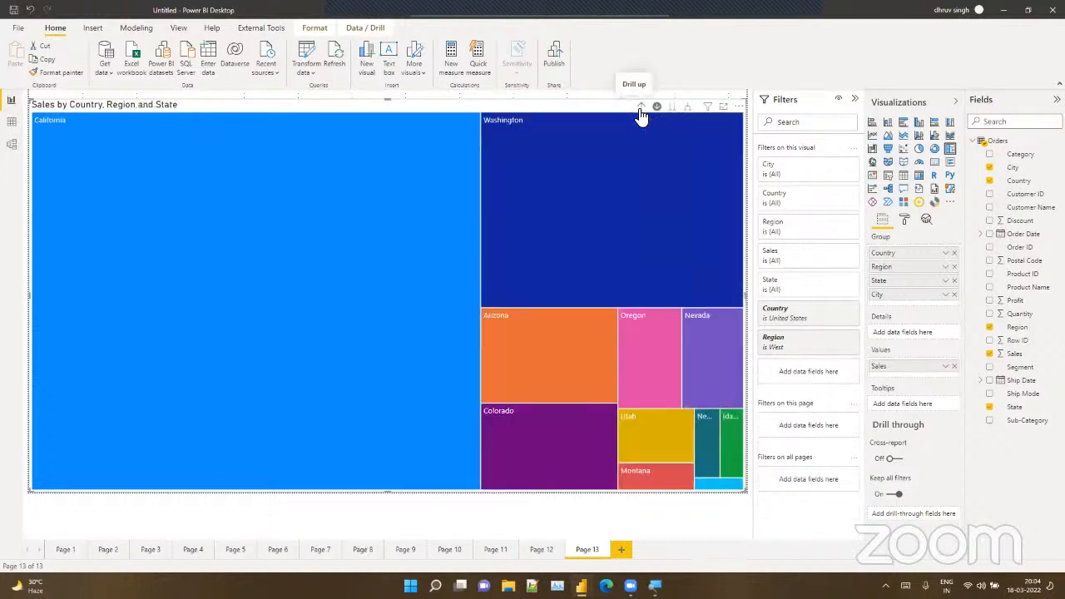
pyautogui.click(640, 110)
pyautogui.click(665, 177)
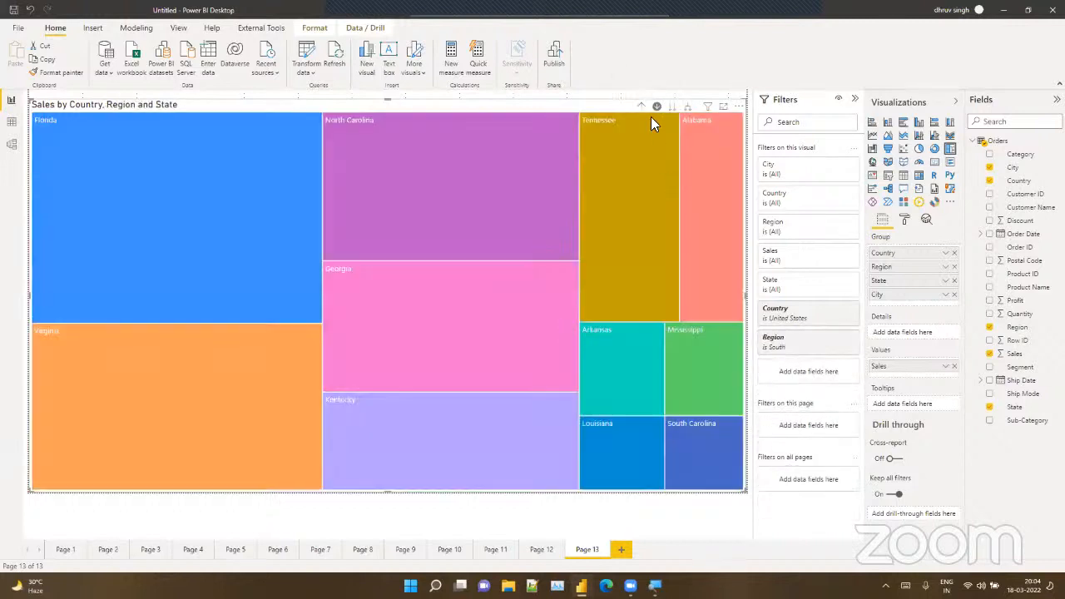
pyautogui.click(477, 184)
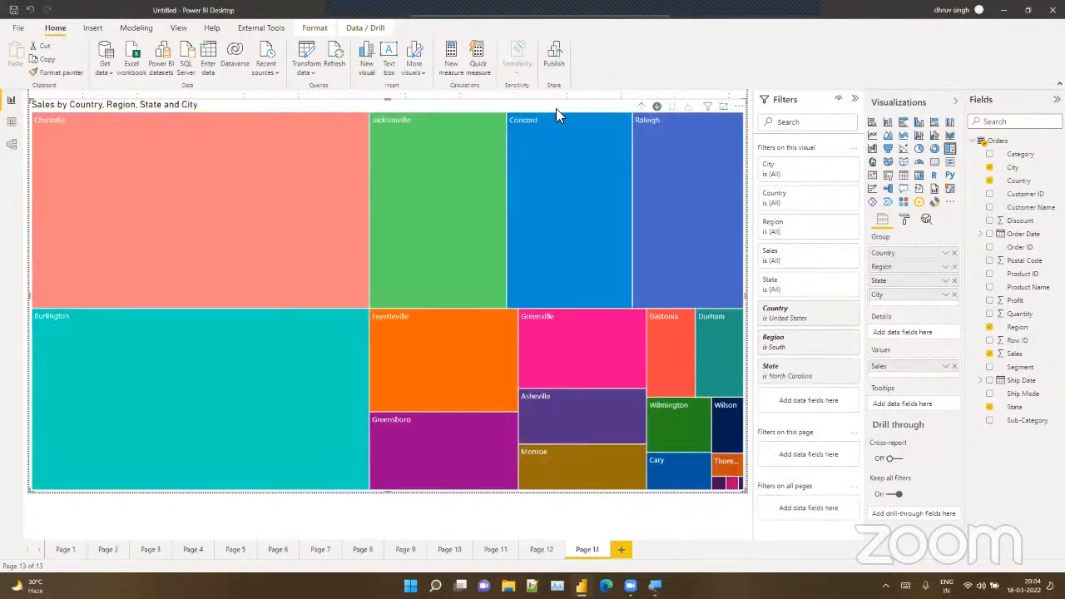
# Step: Drill the treemap back up from the North Carolina cities to the country level
pyautogui.click(641, 108)
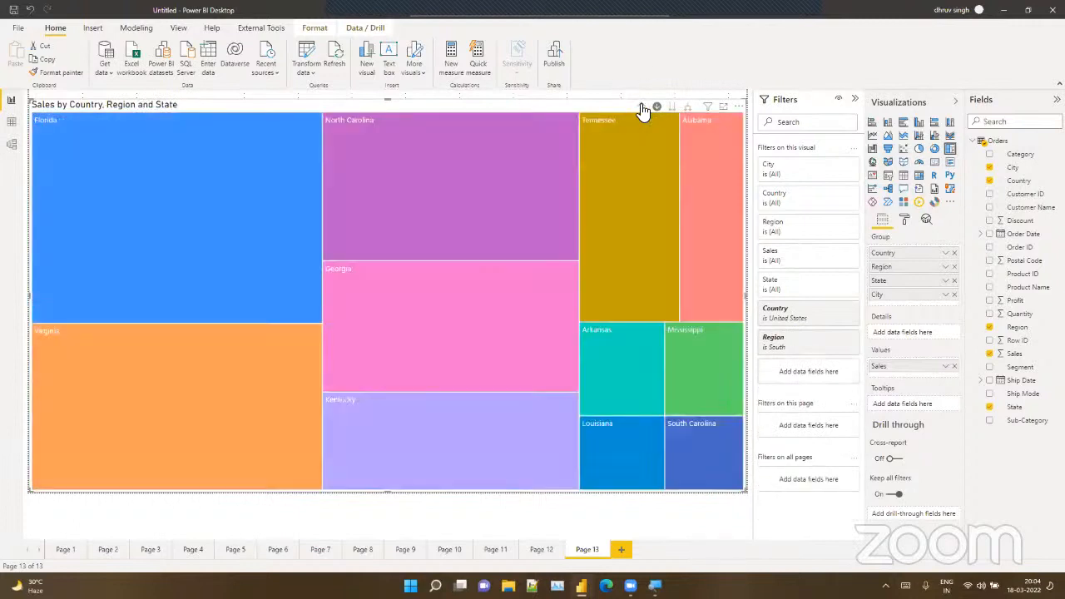
pyautogui.click(642, 110)
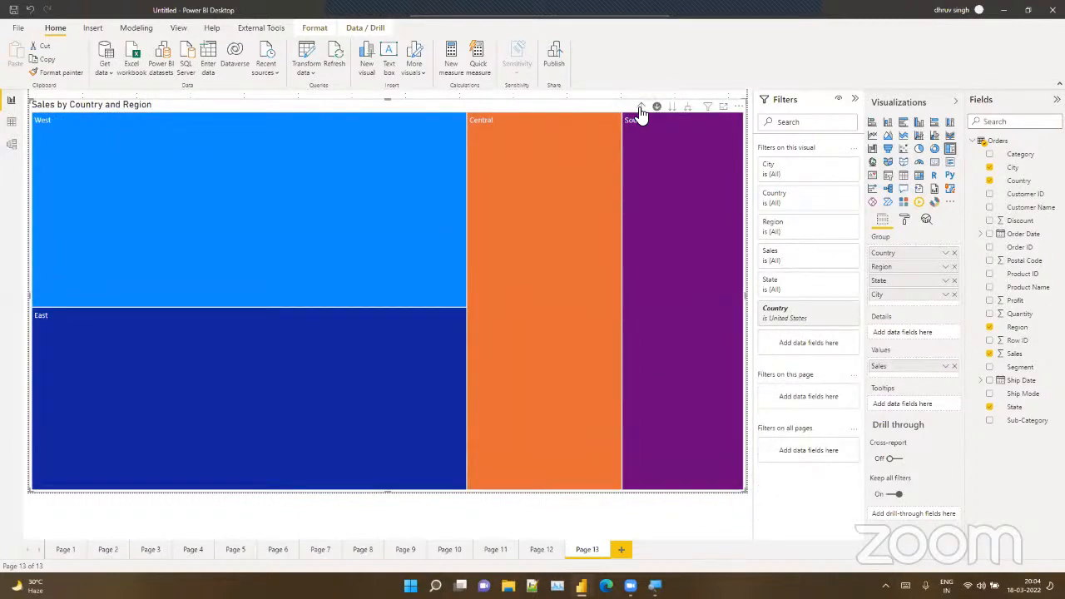
pyautogui.click(640, 111)
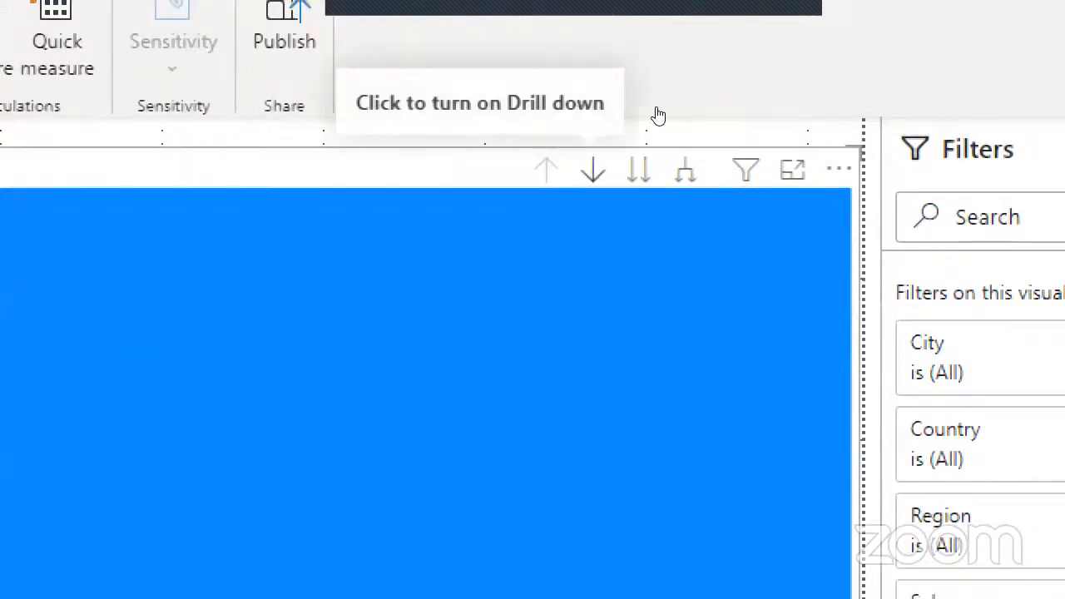
# Step: Turn drill mode back on, drill the treemap down to Washington's cities in the West region, and inspect Seattle's sales
pyautogui.click(592, 171)
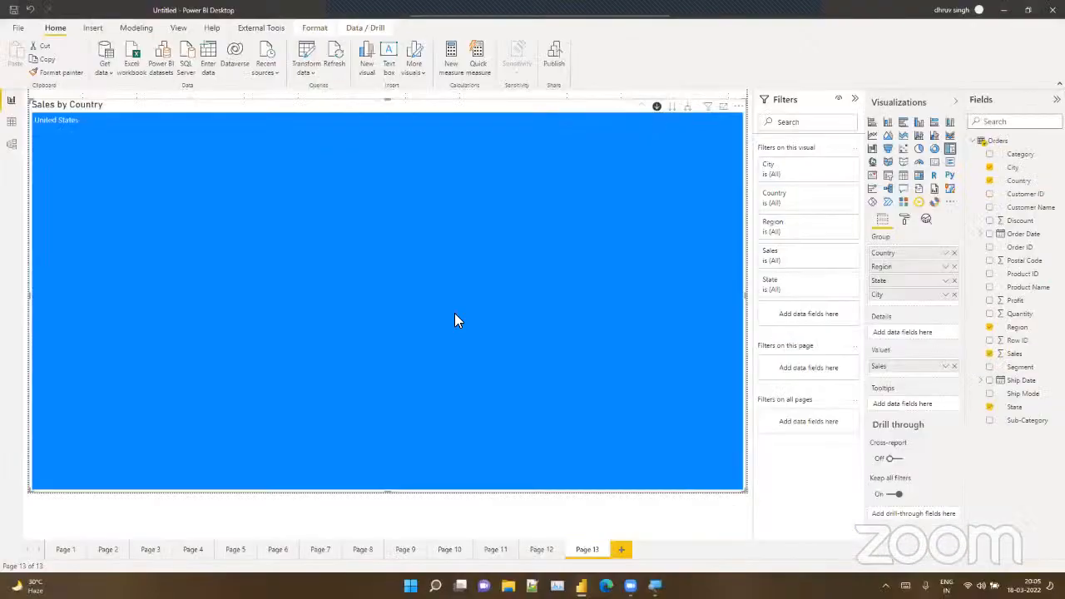
pyautogui.click(455, 313)
pyautogui.click(375, 301)
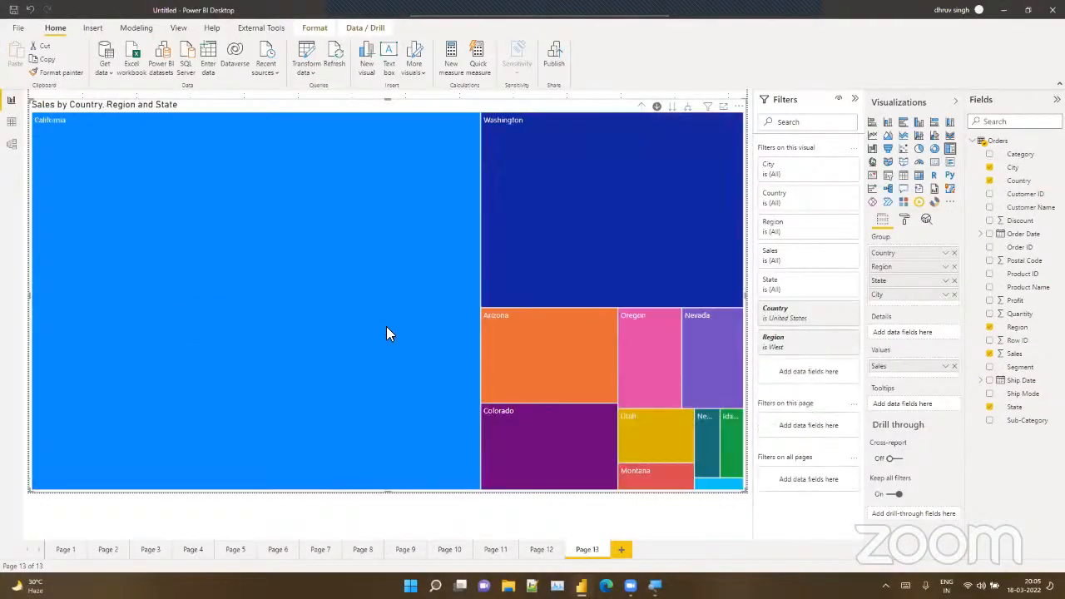
pyautogui.click(490, 289)
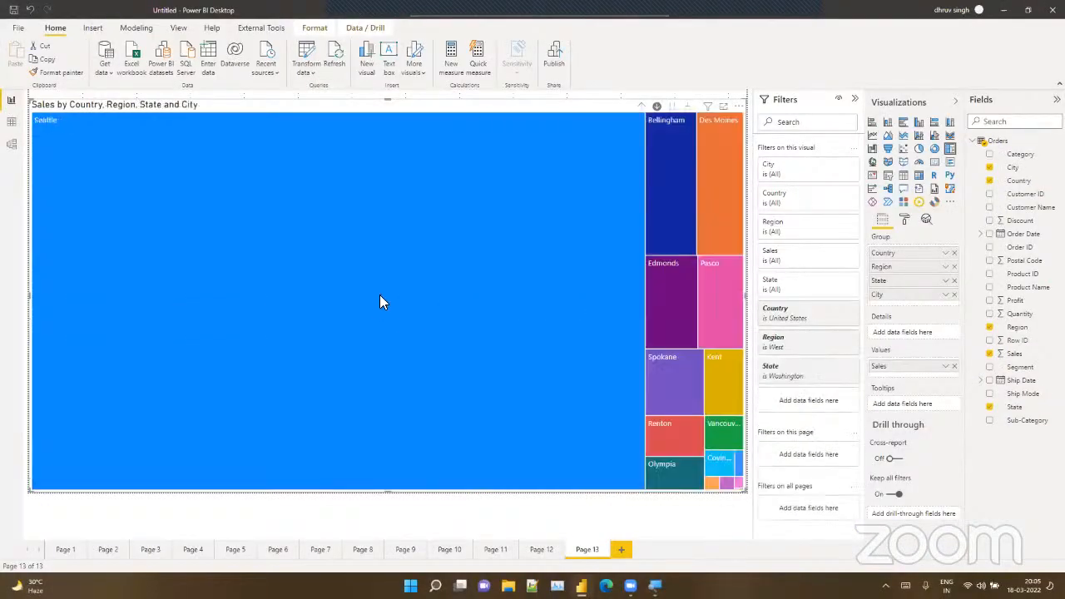
pyautogui.moveTo(176, 213)
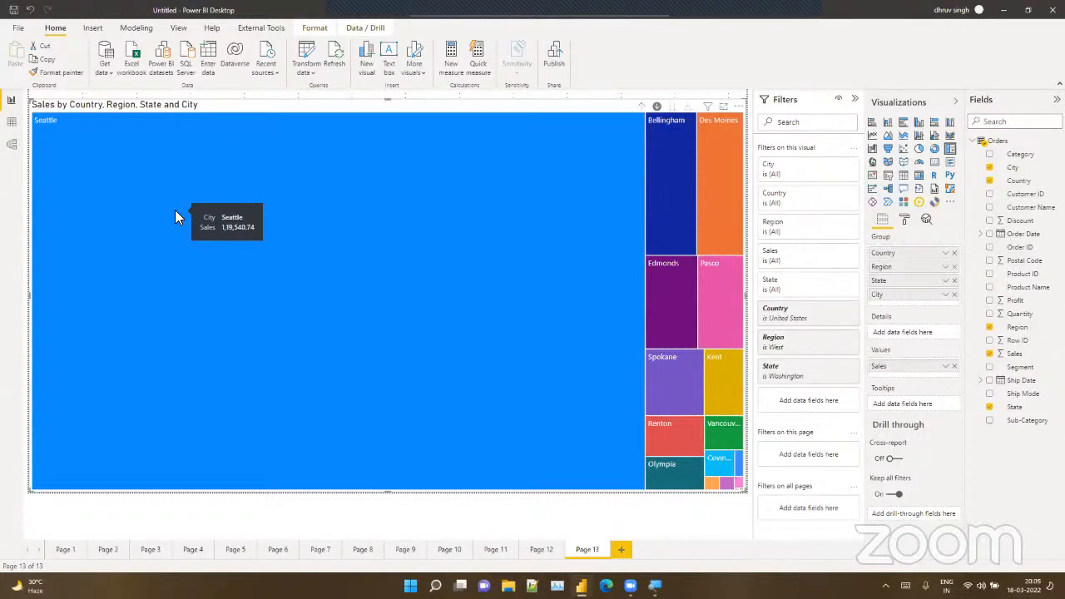
# Step: Add another report page with a stacked column chart enlarged across the width of the canvas
pyautogui.click(618, 550)
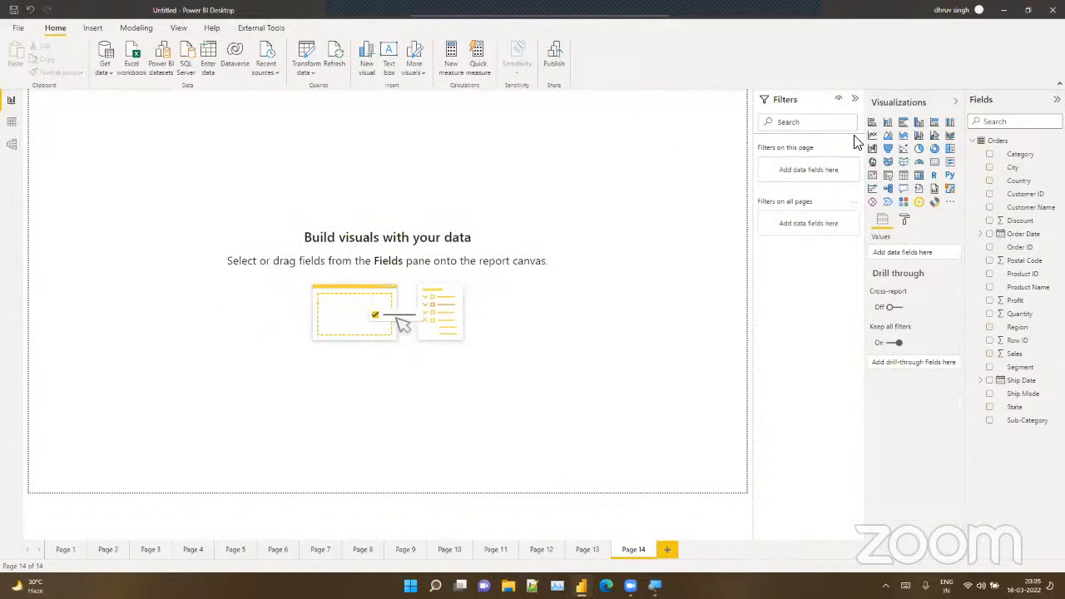
pyautogui.click(887, 122)
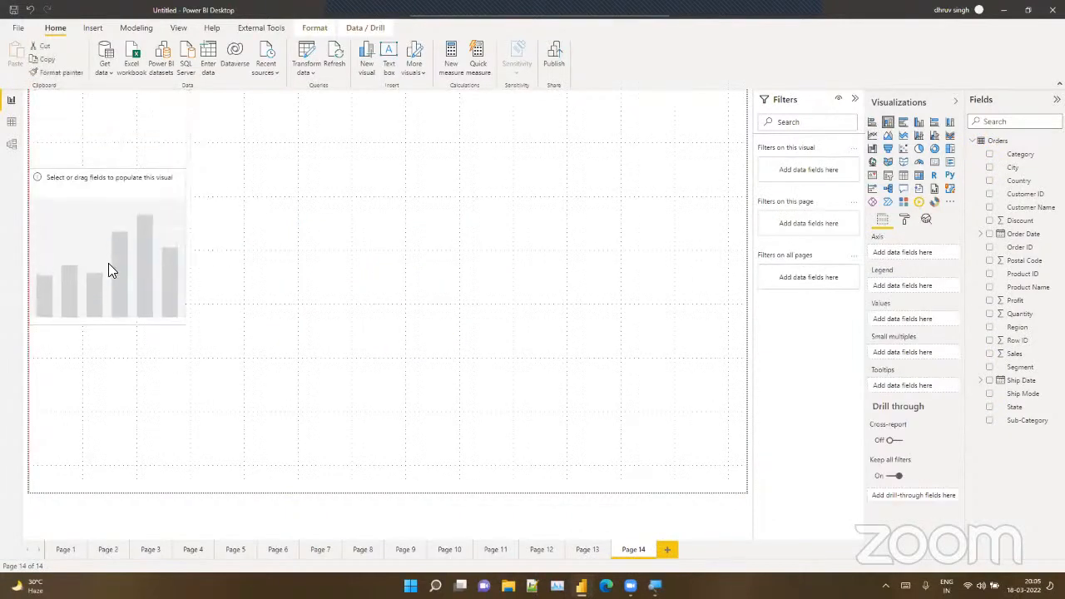
pyautogui.moveTo(183, 324); pyautogui.dragTo(747, 466)
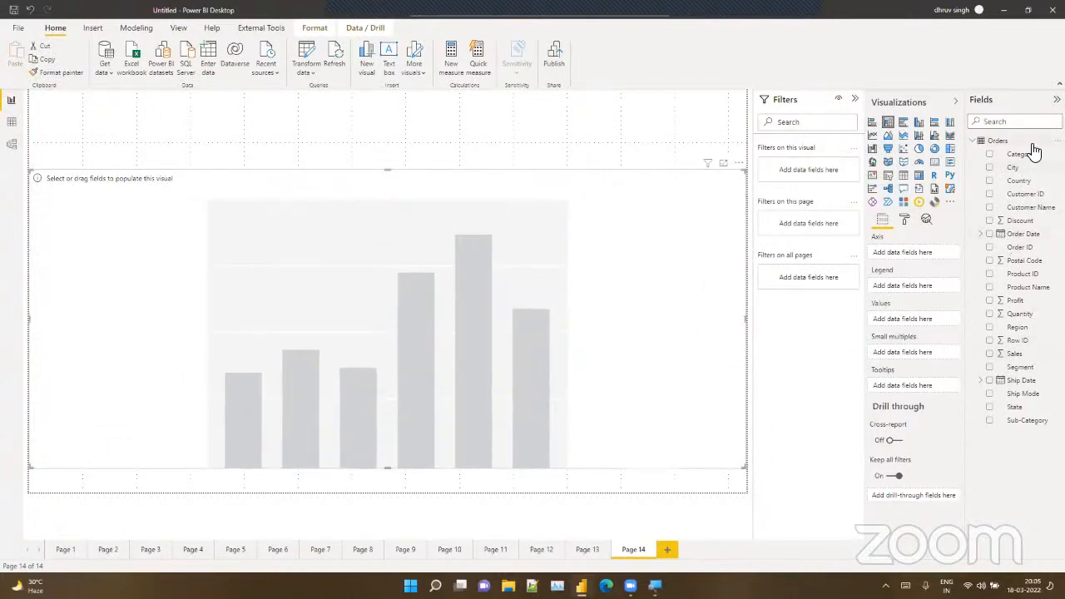
# Step: Set the column chart's axis to Category, Sub-Category and Product Name in that order, with Sales as the values
pyautogui.moveTo(1031, 156); pyautogui.dragTo(936, 251)
pyautogui.moveTo(1026, 420); pyautogui.dragTo(920, 261)
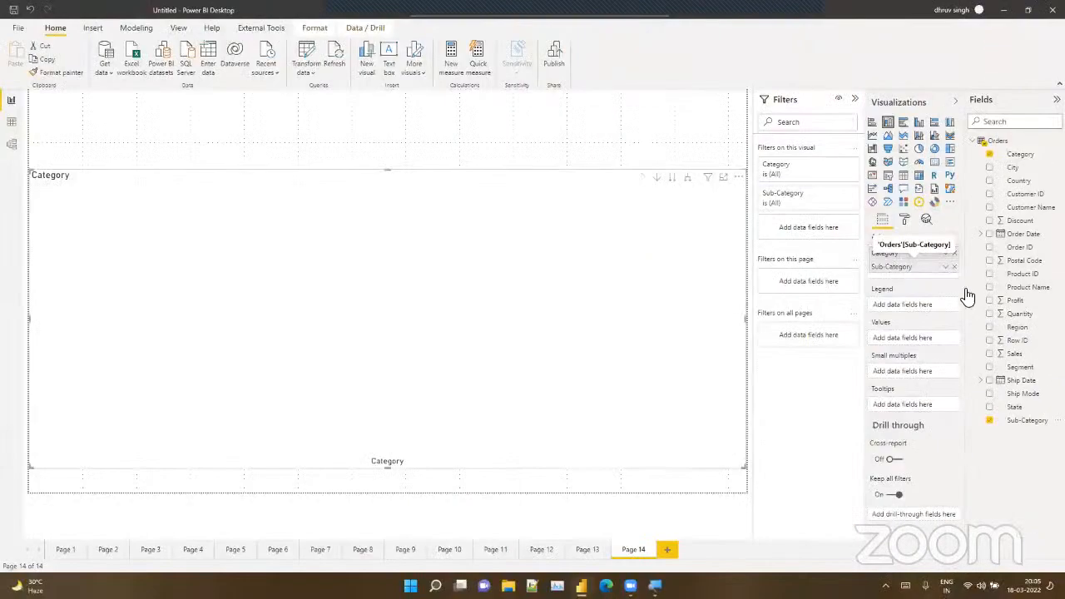
pyautogui.moveTo(1022, 287); pyautogui.dragTo(938, 277)
pyautogui.moveTo(1021, 353); pyautogui.dragTo(922, 360)
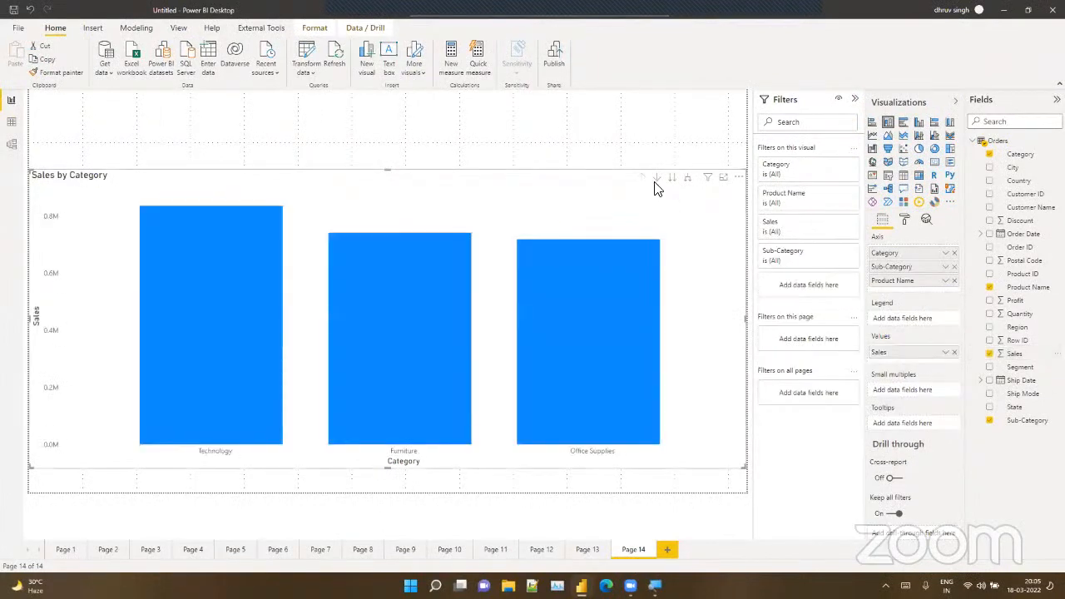
# Step: Turn on the column chart's drill mode, drill down through Office Supplies to the Binders products, and return to the category level
pyautogui.click(657, 178)
pyautogui.click(536, 363)
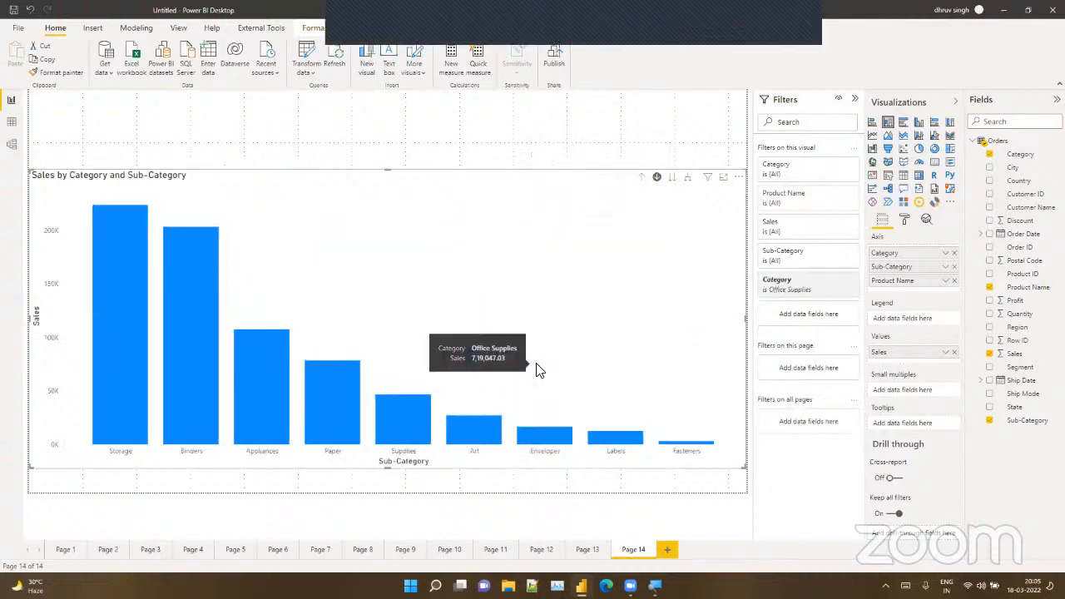
pyautogui.moveTo(190, 331)
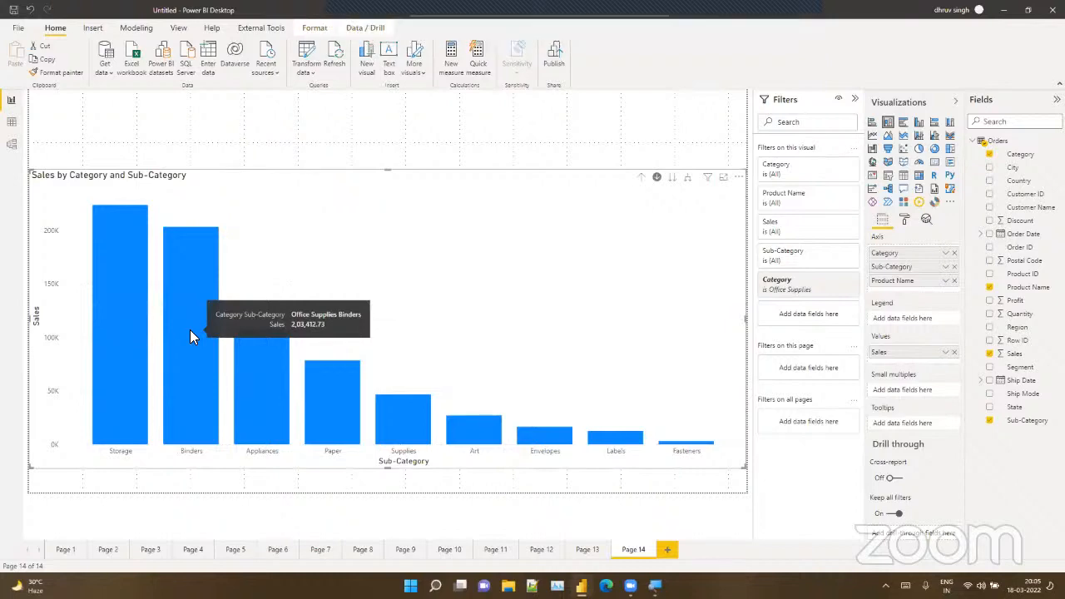
pyautogui.click(178, 385)
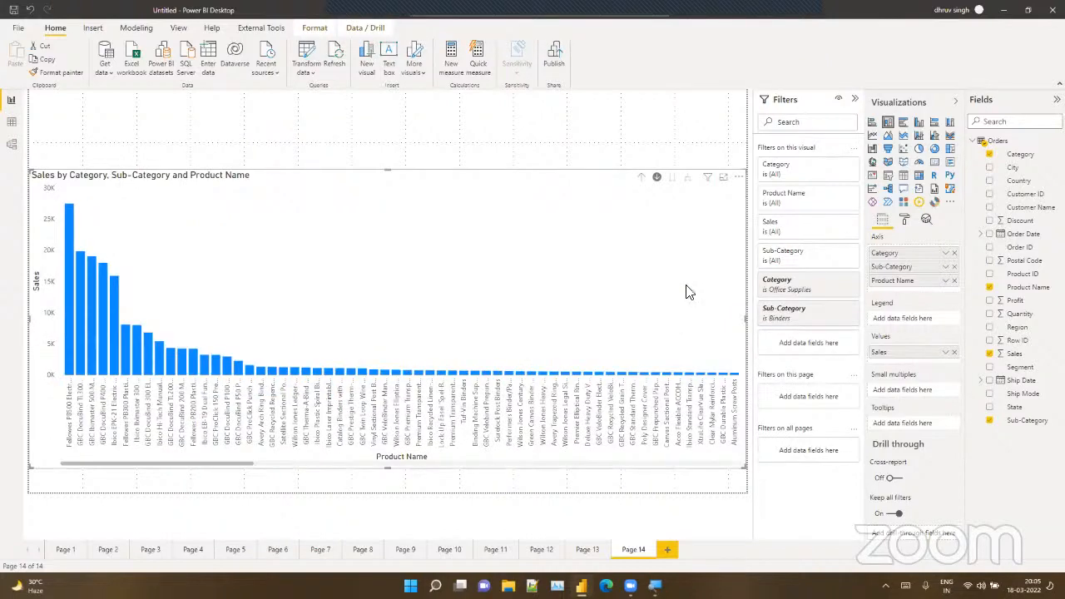
pyautogui.click(641, 180)
pyautogui.click(641, 180)
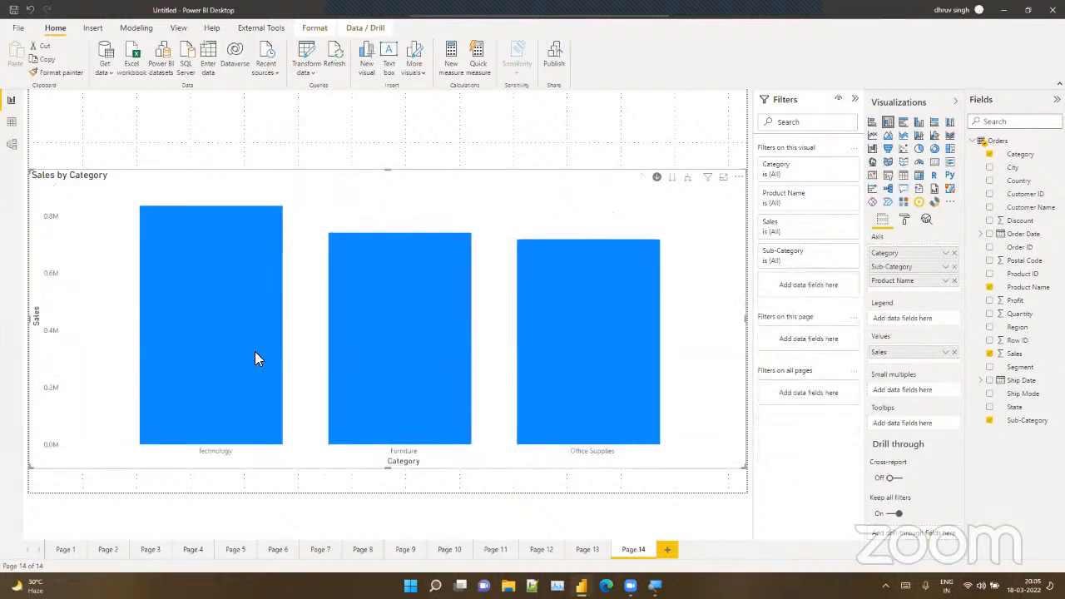
# Step: Drill the column chart down through Technology to the Phones products and return to the category level
pyautogui.click(254, 353)
pyautogui.click(199, 332)
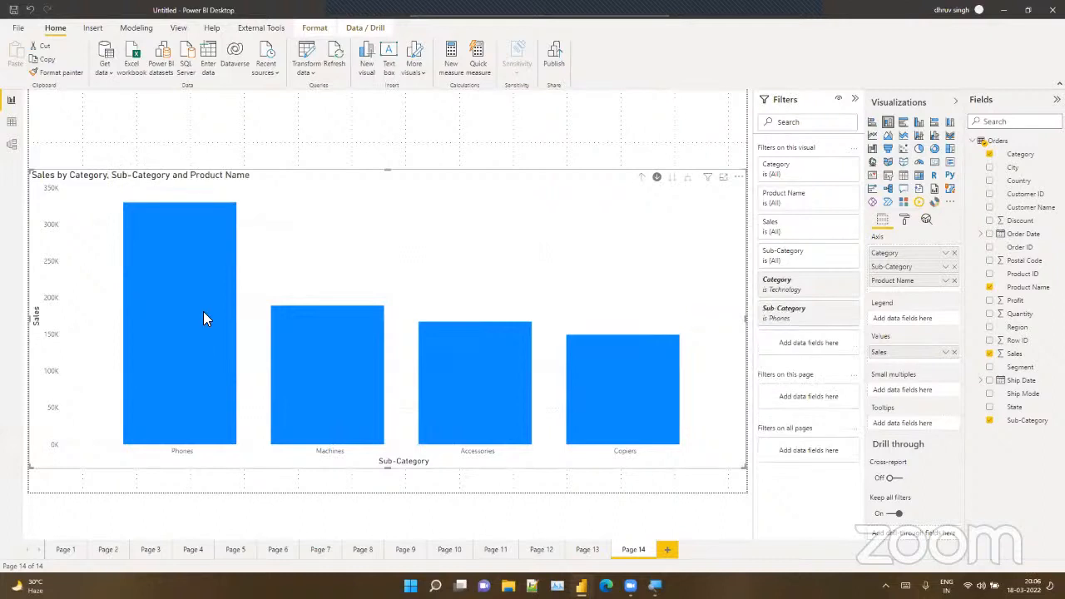
pyautogui.click(638, 180)
pyautogui.click(638, 180)
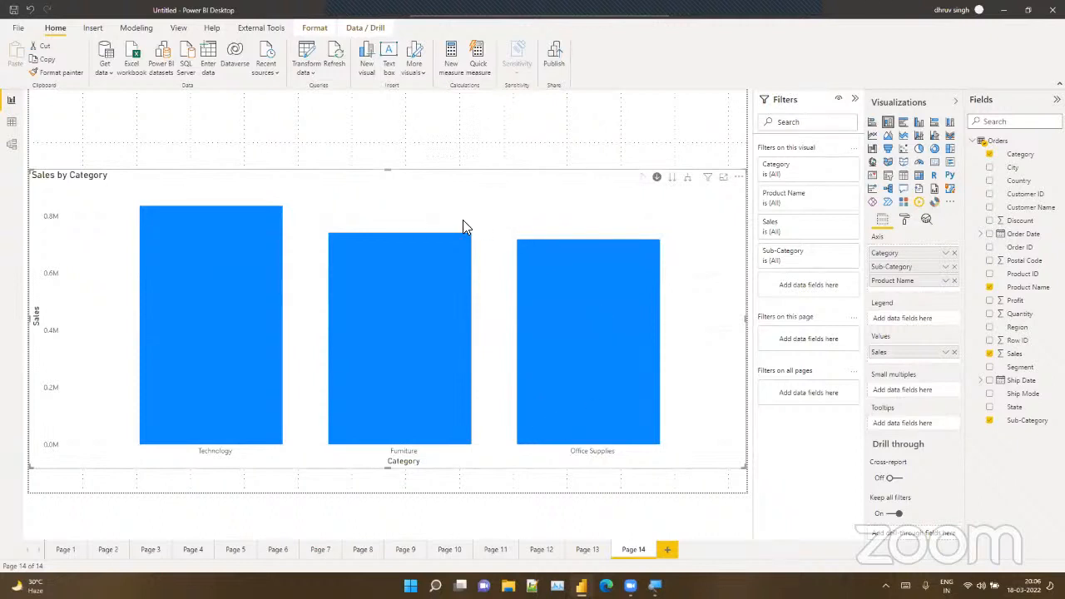
# Step: Add another report page with a line chart enlarged across the canvas, with Order Date on the axis and Sales as the values
pyautogui.click(670, 549)
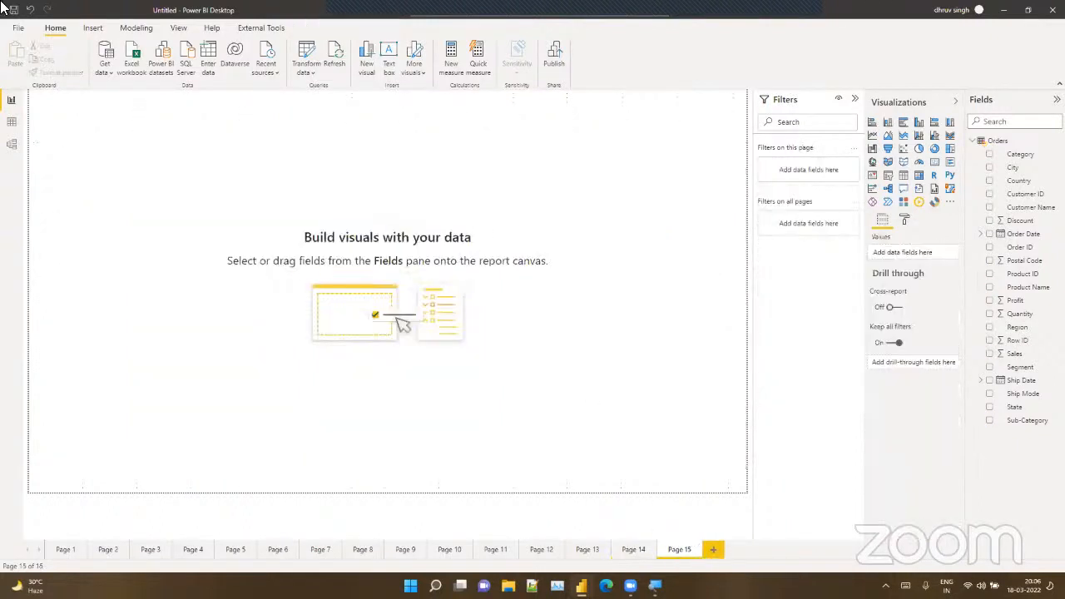
pyautogui.click(872, 135)
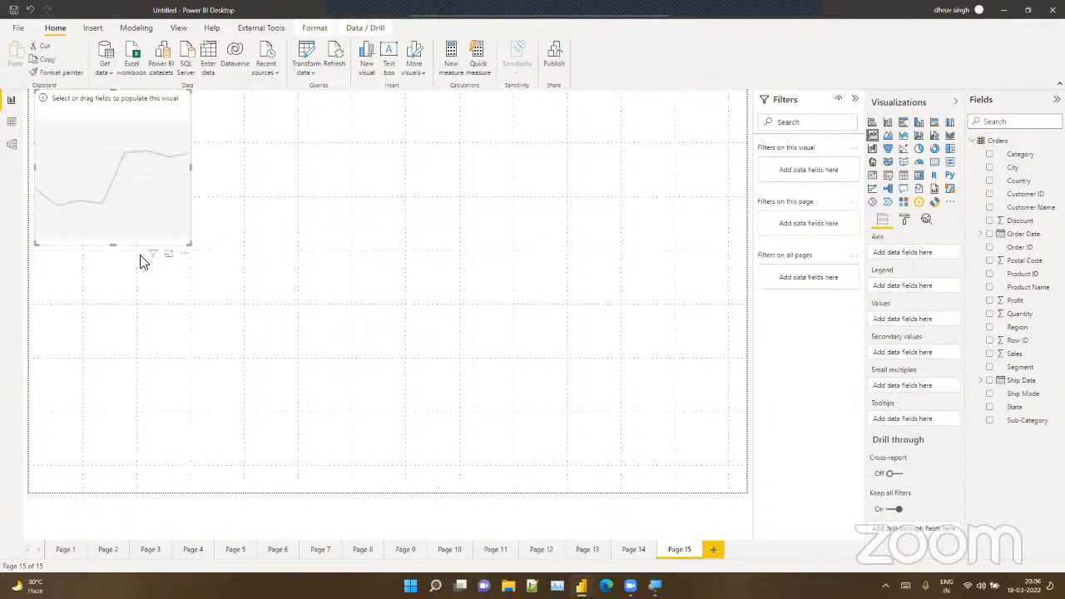
pyautogui.moveTo(93, 233); pyautogui.dragTo(93, 297)
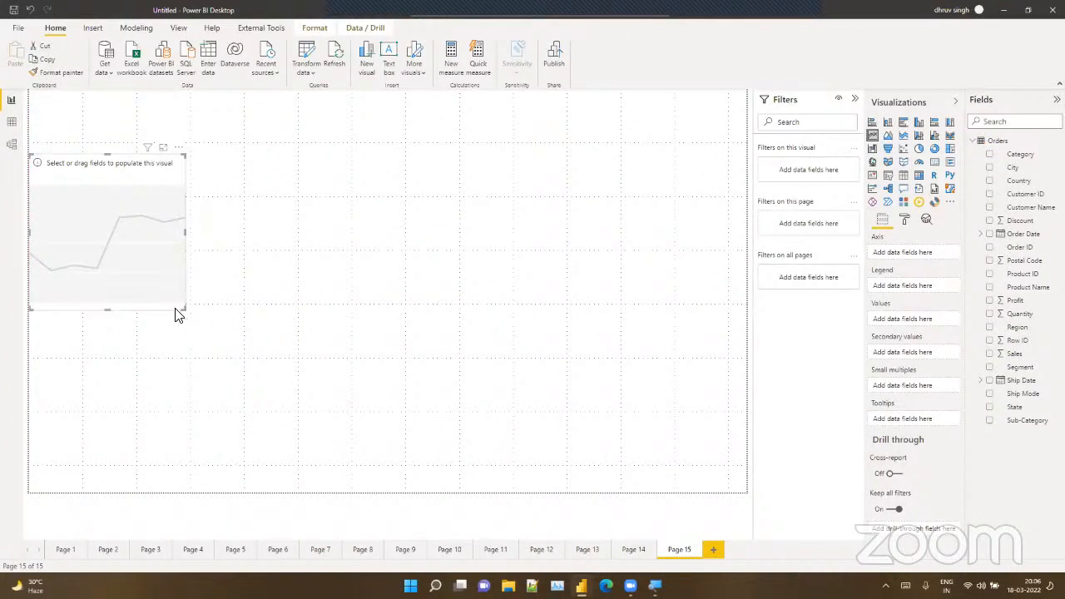
pyautogui.moveTo(188, 309); pyautogui.dragTo(746, 492)
pyautogui.moveTo(1025, 234); pyautogui.dragTo(936, 254)
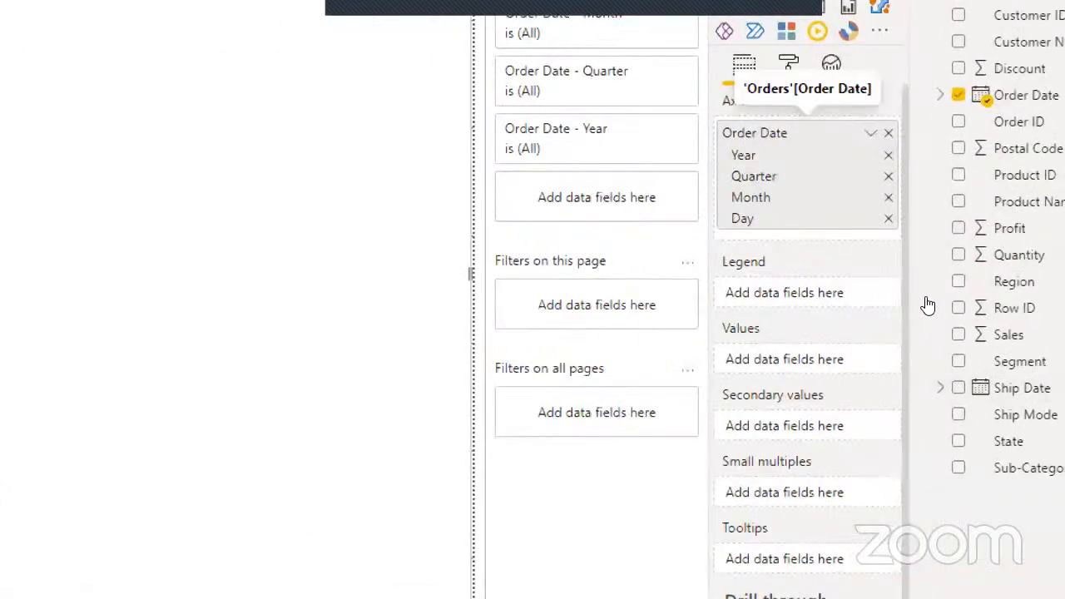
pyautogui.moveTo(1010, 331); pyautogui.dragTo(911, 374)
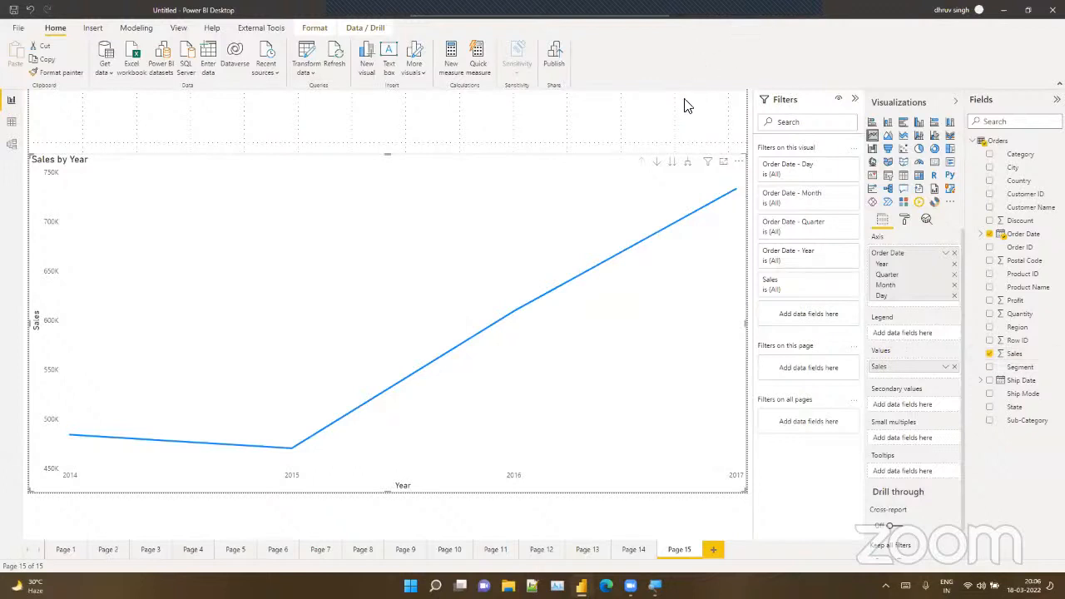
# Step: Turn on the line chart's drill mode and drill down through 2015 to the months of Qtr 3
pyautogui.click(656, 162)
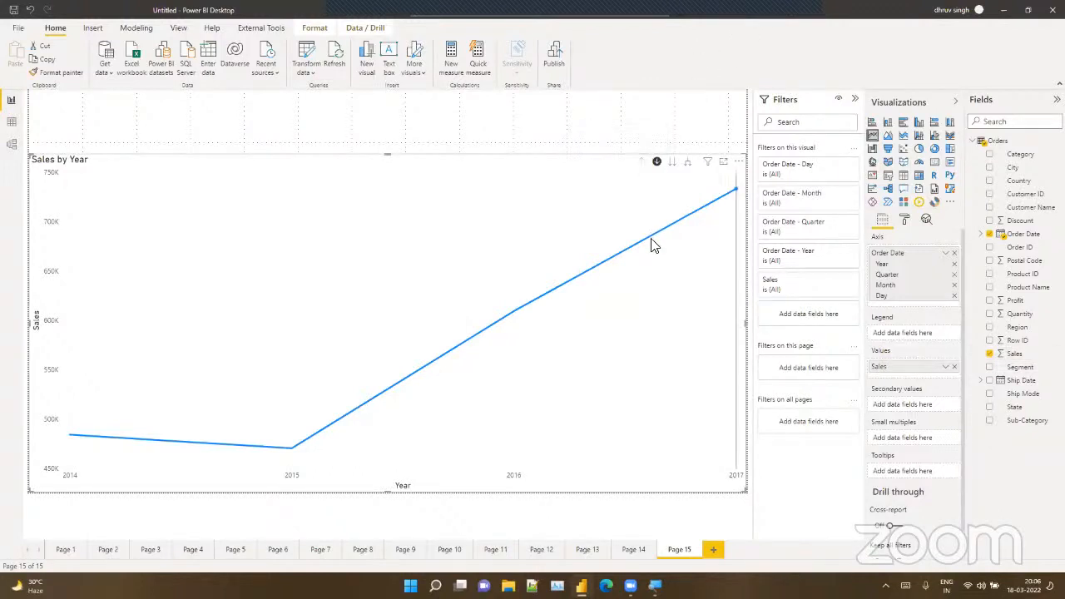
pyautogui.moveTo(292, 395)
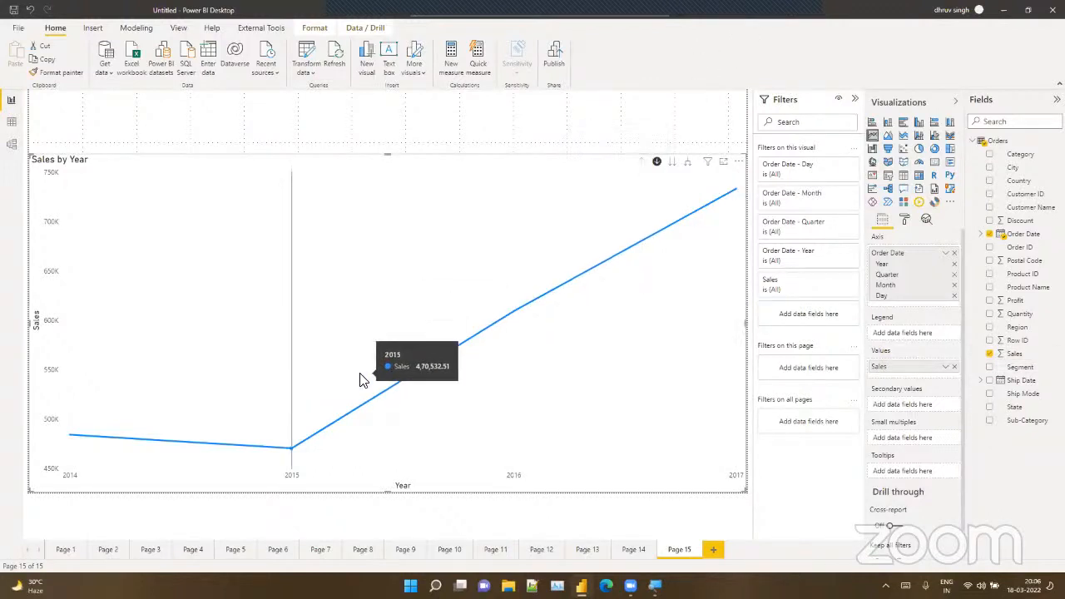
pyautogui.click(292, 449)
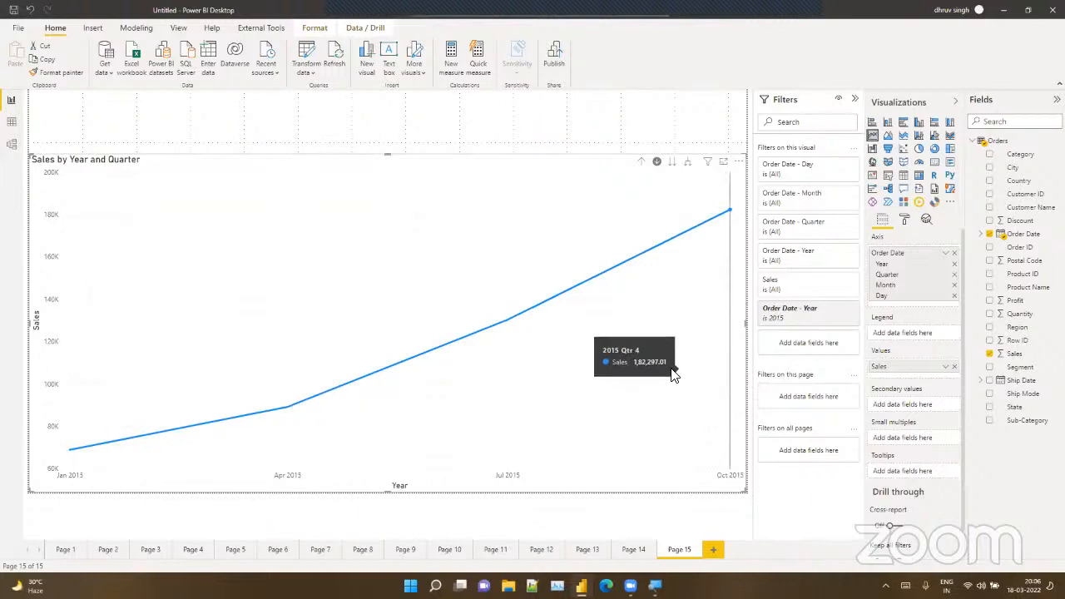
pyautogui.click(507, 321)
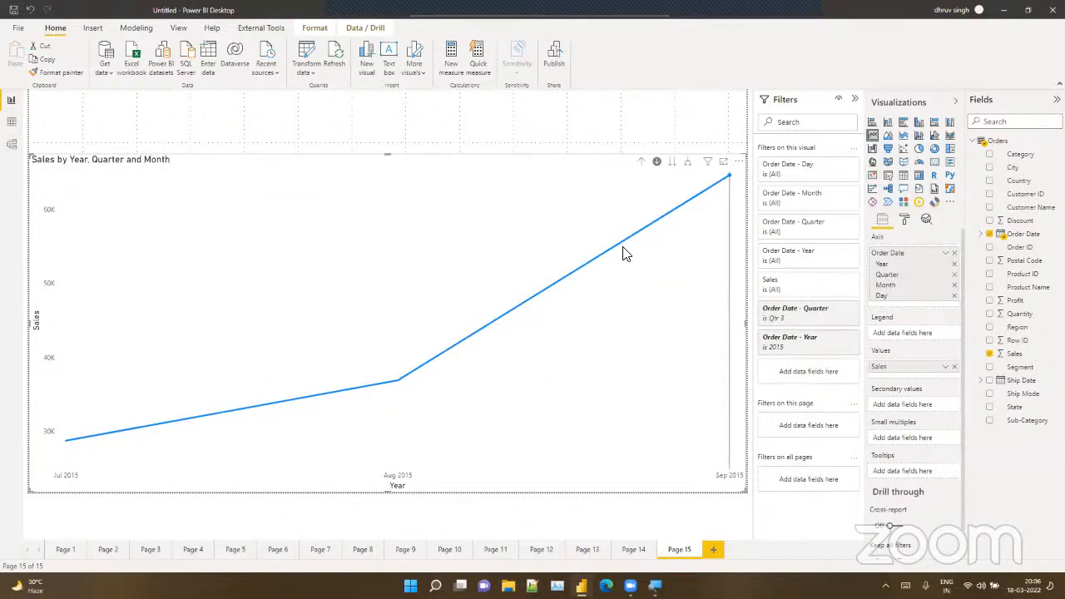
# Step: Drill the line chart down to the days of August 2015 and return to the year level
pyautogui.click(398, 379)
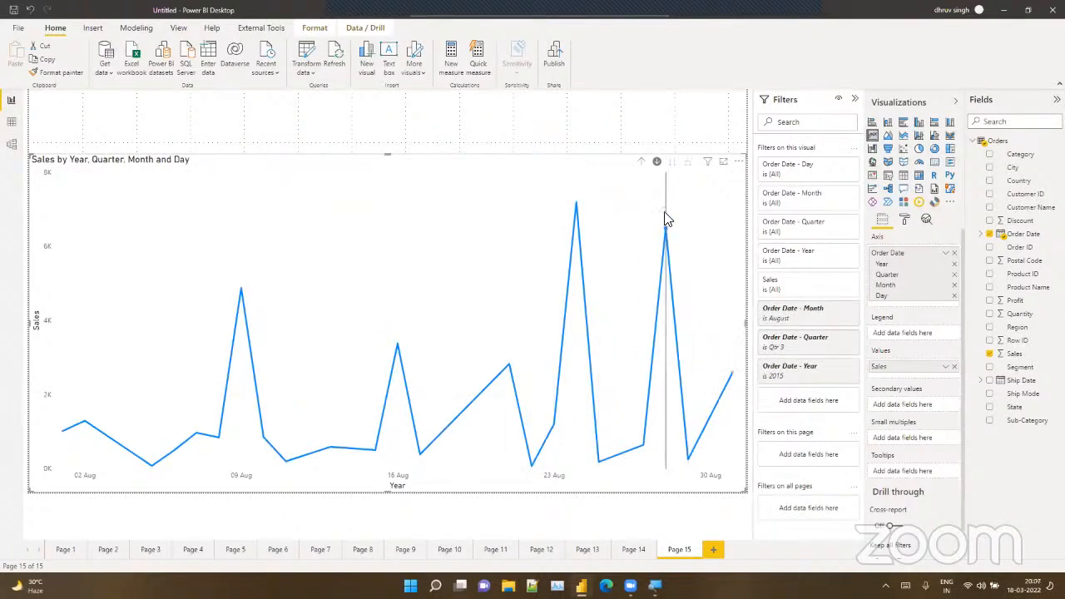
pyautogui.click(640, 164)
pyautogui.click(640, 164)
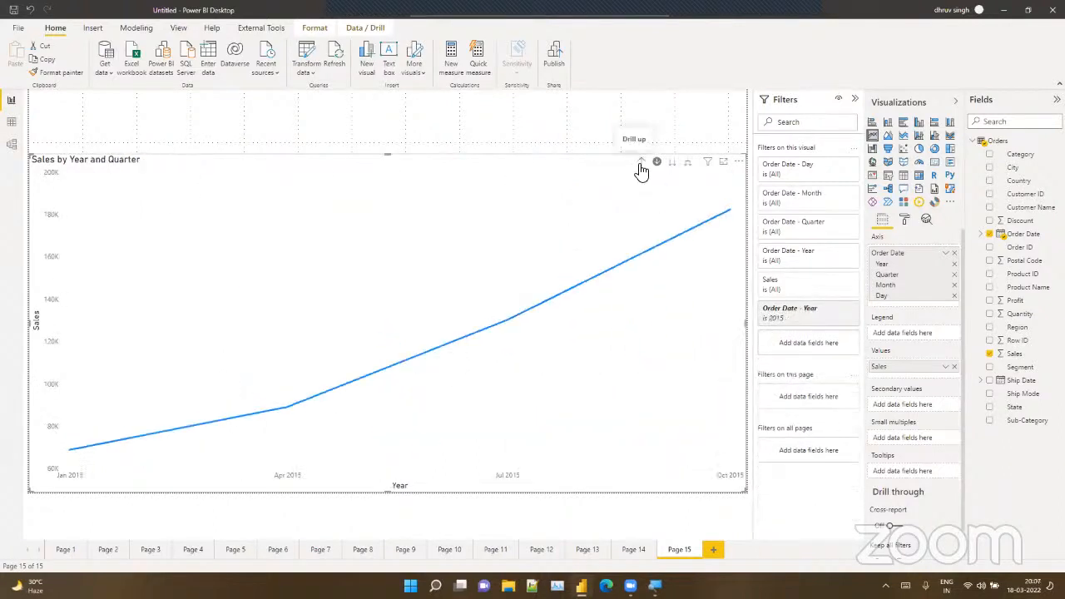
pyautogui.click(640, 164)
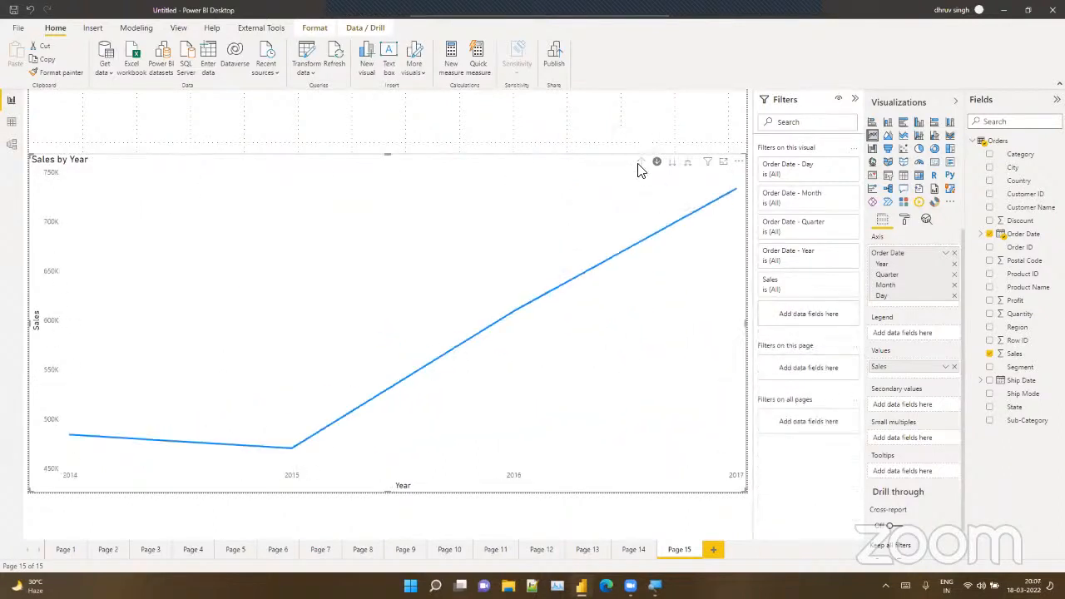
# Step: Drill the line chart down through 2016 and Qtr 3 to the days of August
pyautogui.click(515, 321)
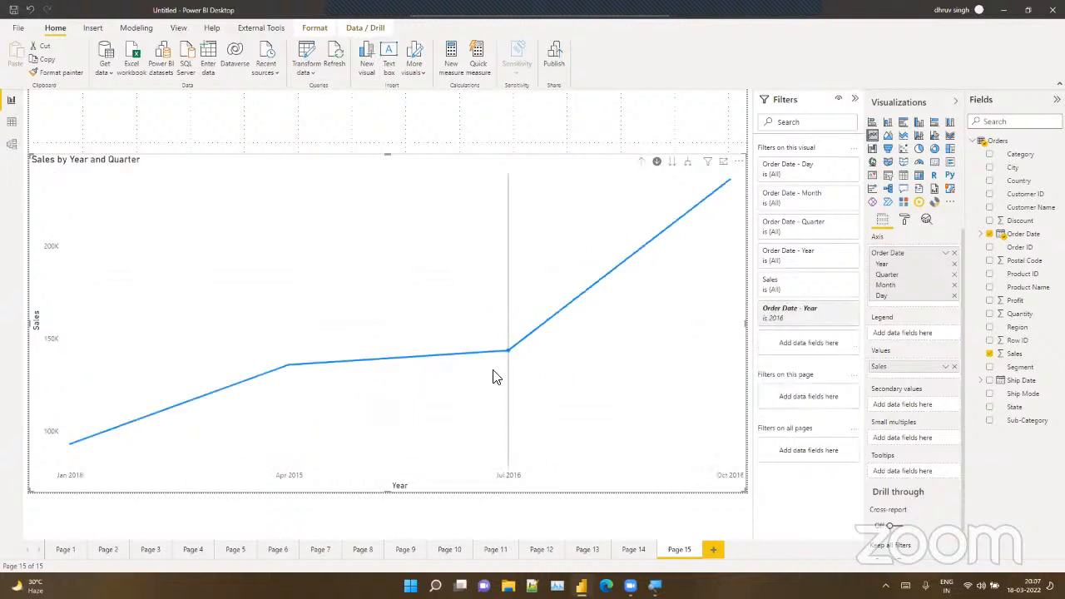
pyautogui.click(511, 351)
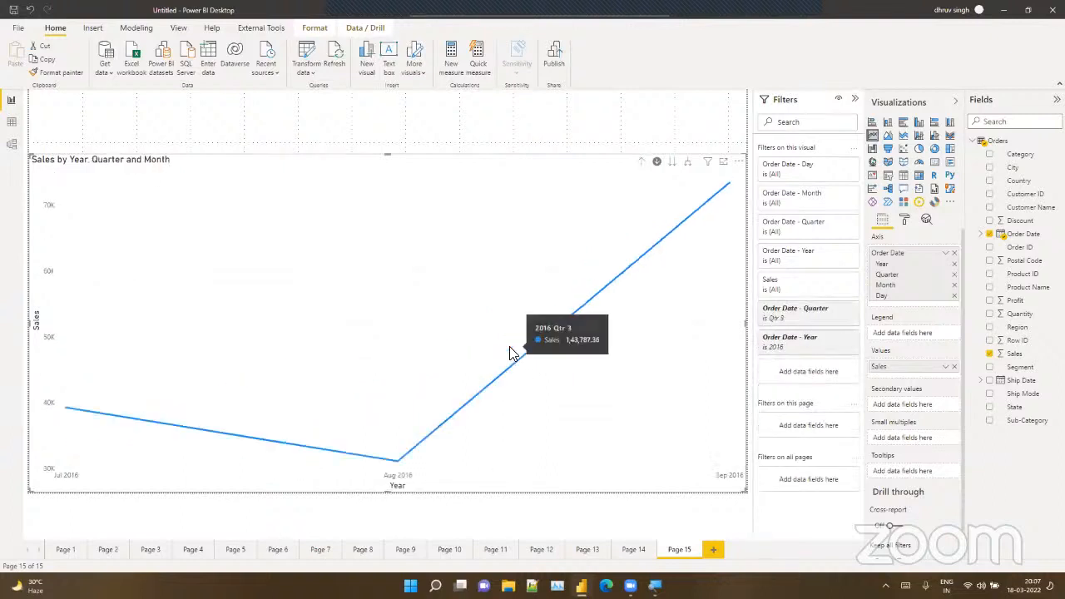
pyautogui.click(397, 460)
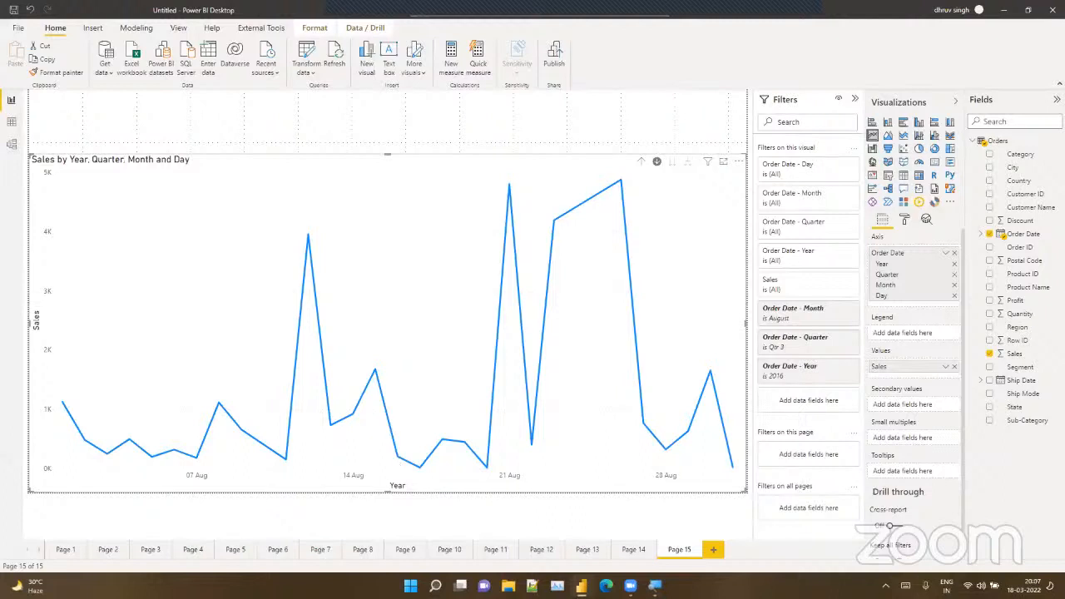
# Step: Add another report page with an enlarged pie chart, using Category, Sub-Category and Product Name as the legend and Sales as the values
pyautogui.click(713, 549)
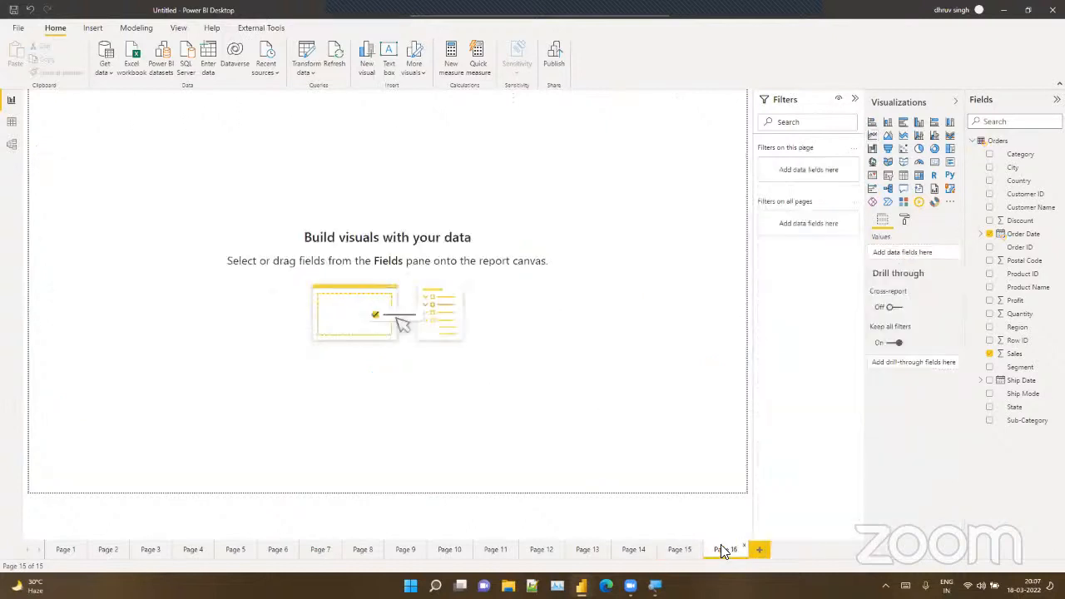
pyautogui.click(918, 148)
pyautogui.moveTo(153, 242); pyautogui.dragTo(670, 433)
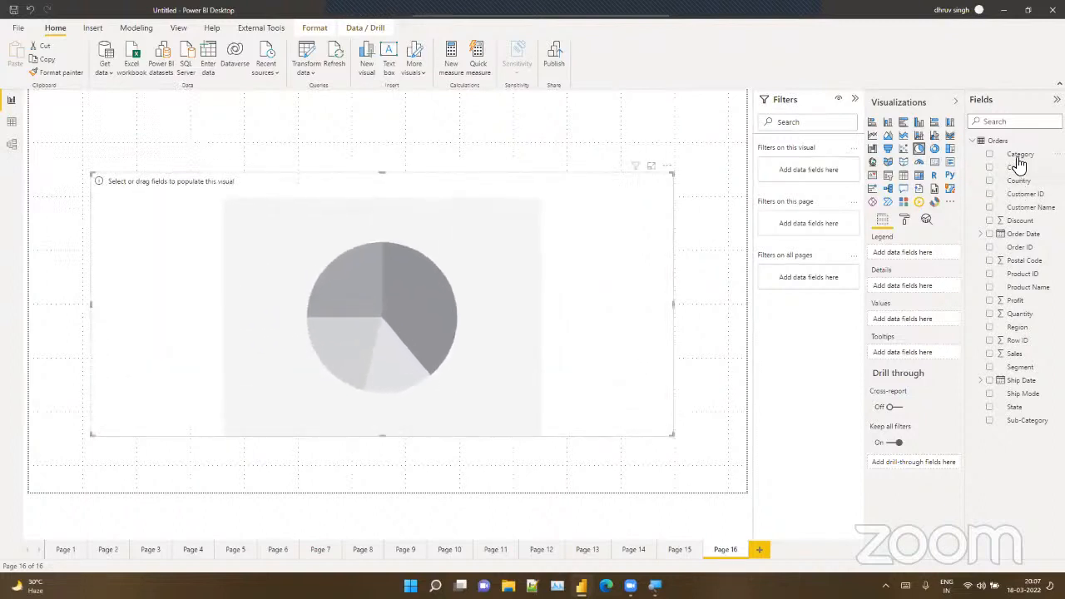
pyautogui.moveTo(1019, 154); pyautogui.dragTo(914, 252)
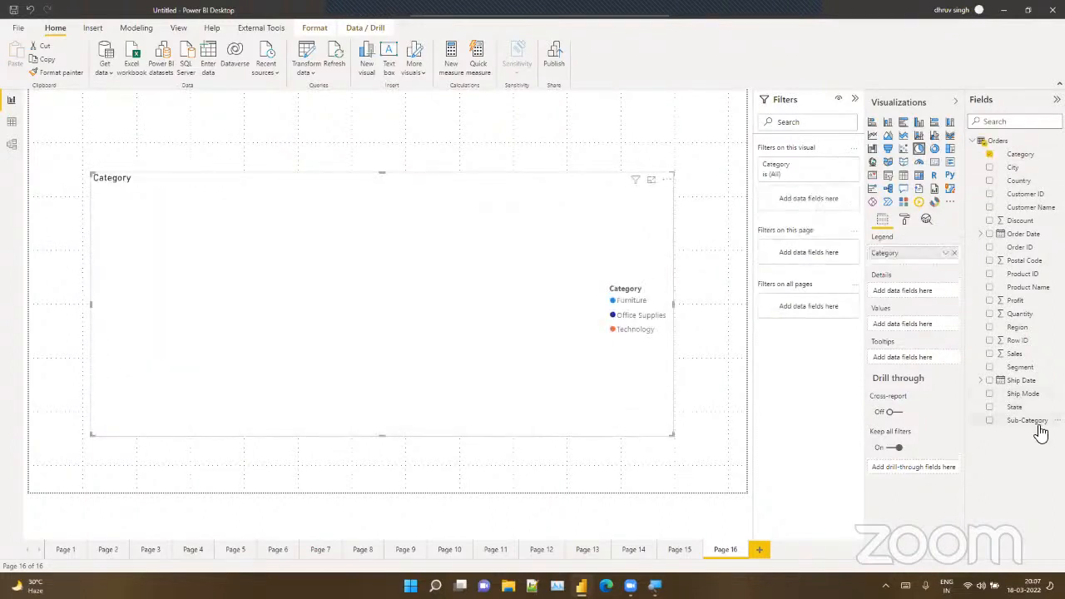
pyautogui.moveTo(1026, 420); pyautogui.dragTo(911, 290)
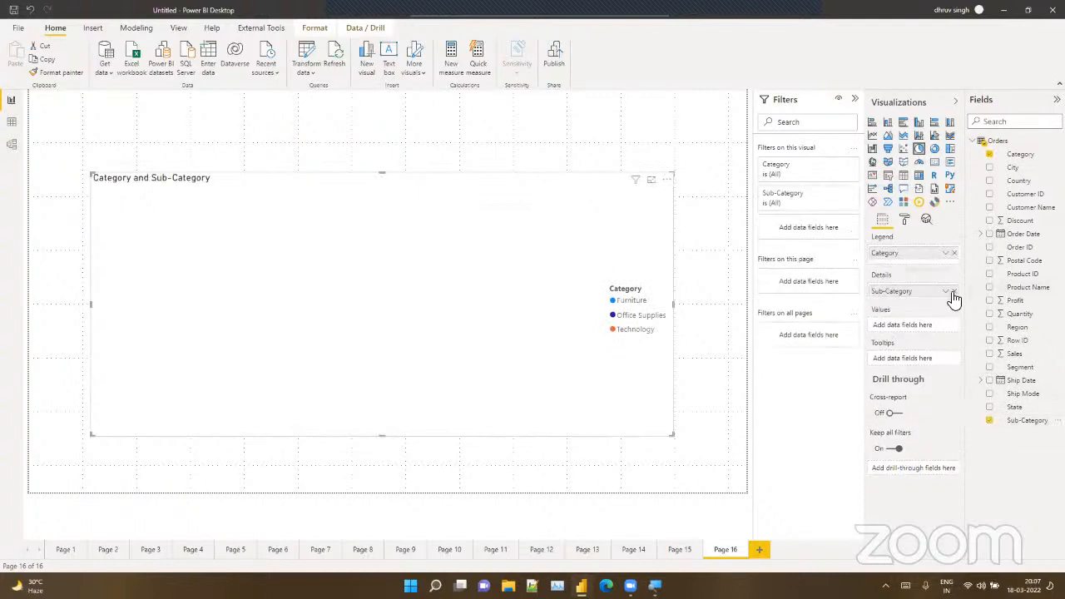
pyautogui.click(954, 290)
pyautogui.moveTo(1035, 421); pyautogui.dragTo(910, 279)
pyautogui.moveTo(1001, 358); pyautogui.dragTo(895, 353)
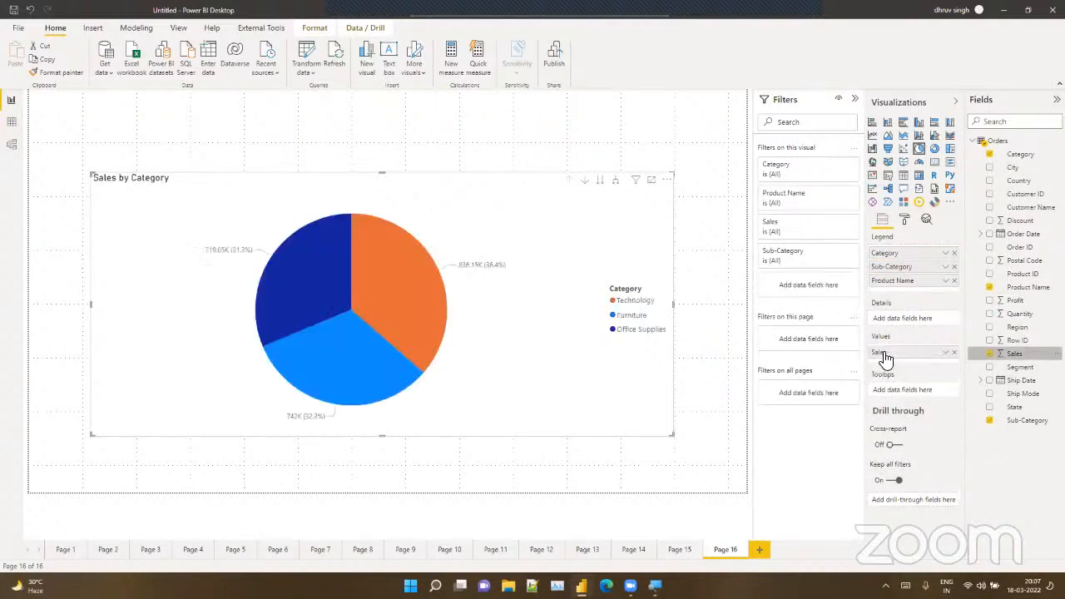
# Step: Turn on the pie chart's drill mode, drill down through Technology to the Copiers products and return to the category level
pyautogui.click(585, 182)
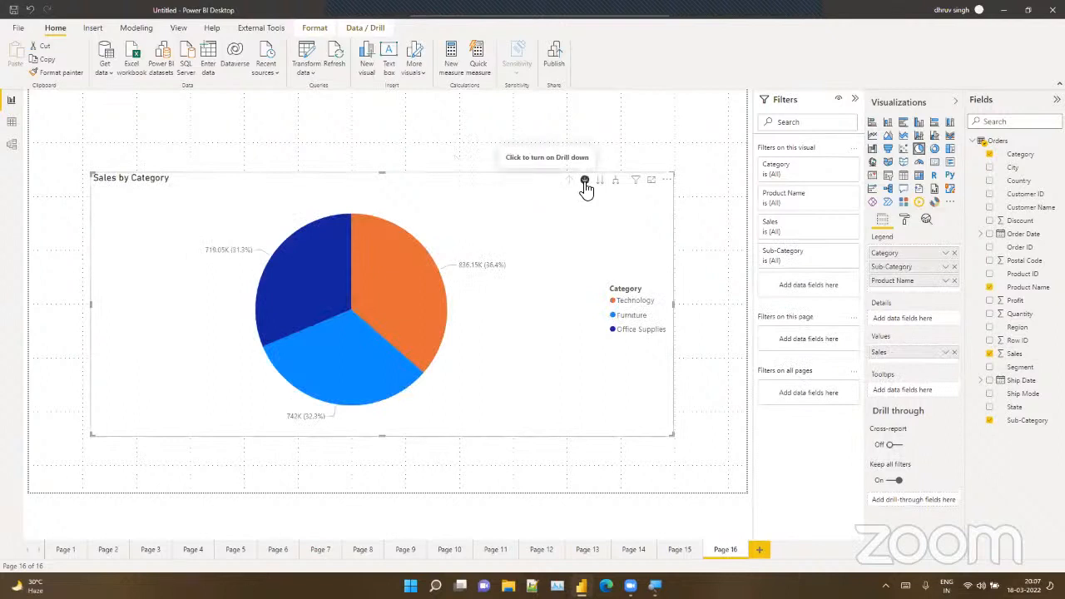
pyautogui.moveTo(391, 292)
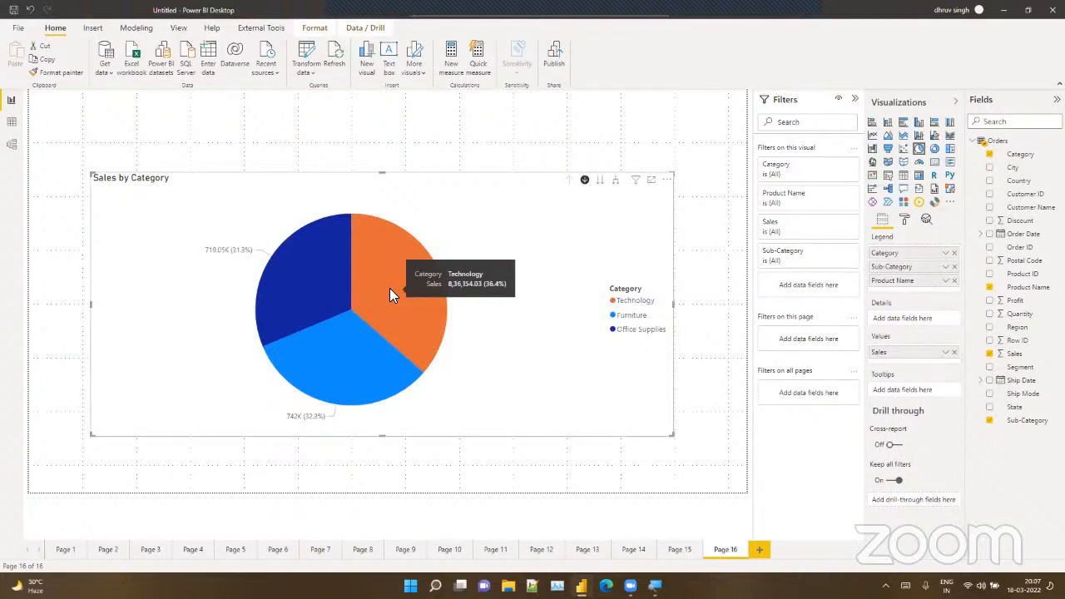
pyautogui.click(390, 293)
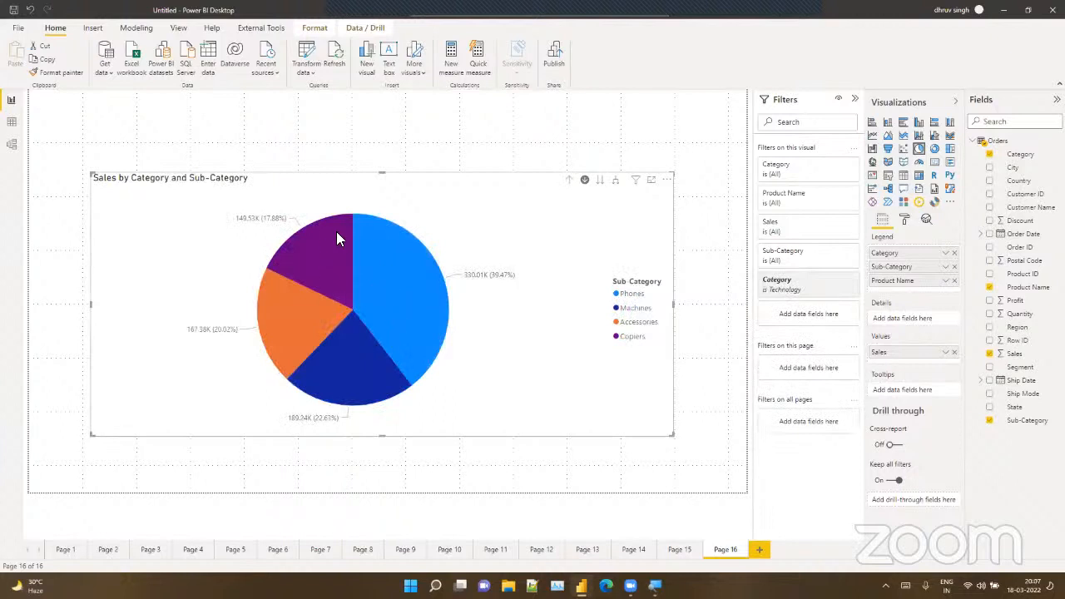
pyautogui.click(328, 254)
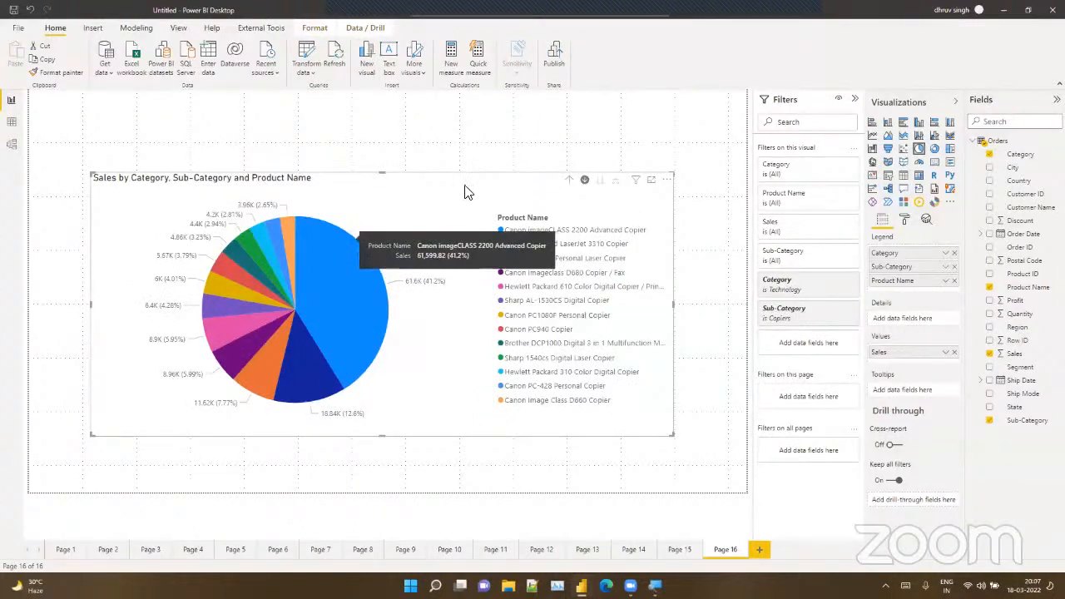
pyautogui.click(567, 182)
pyautogui.click(567, 181)
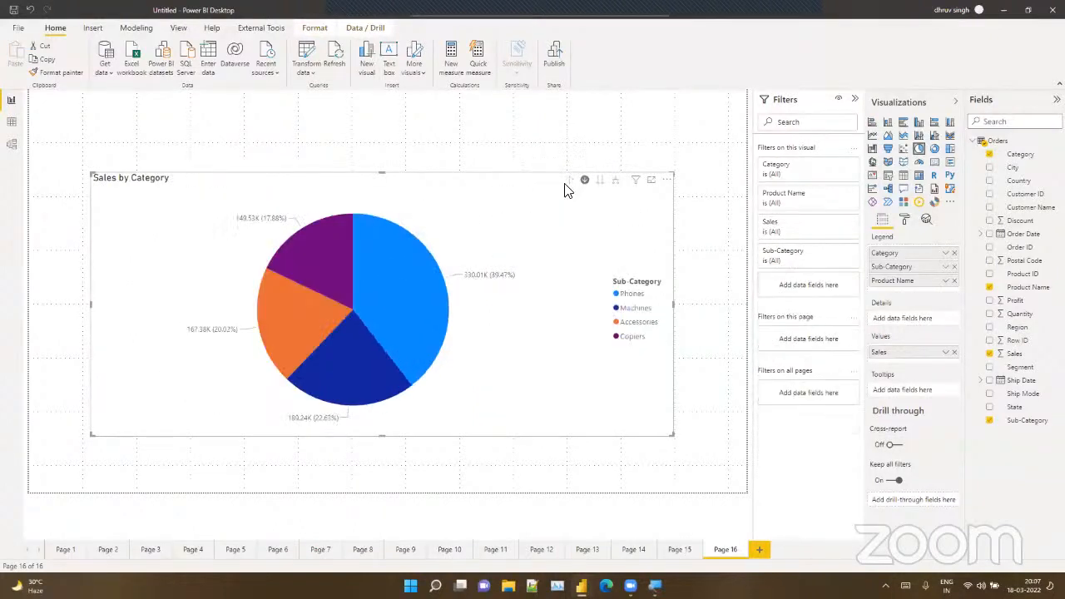
# Step: Convert the pie chart to a donut chart and drill it down through Technology to the Copiers products
pyautogui.click(935, 150)
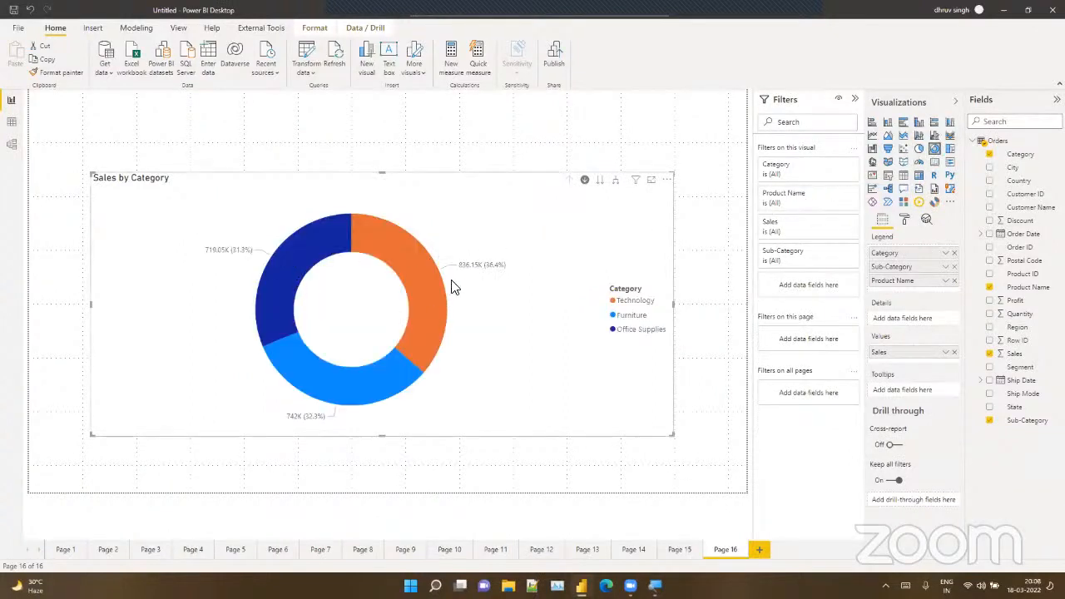
pyautogui.click(428, 292)
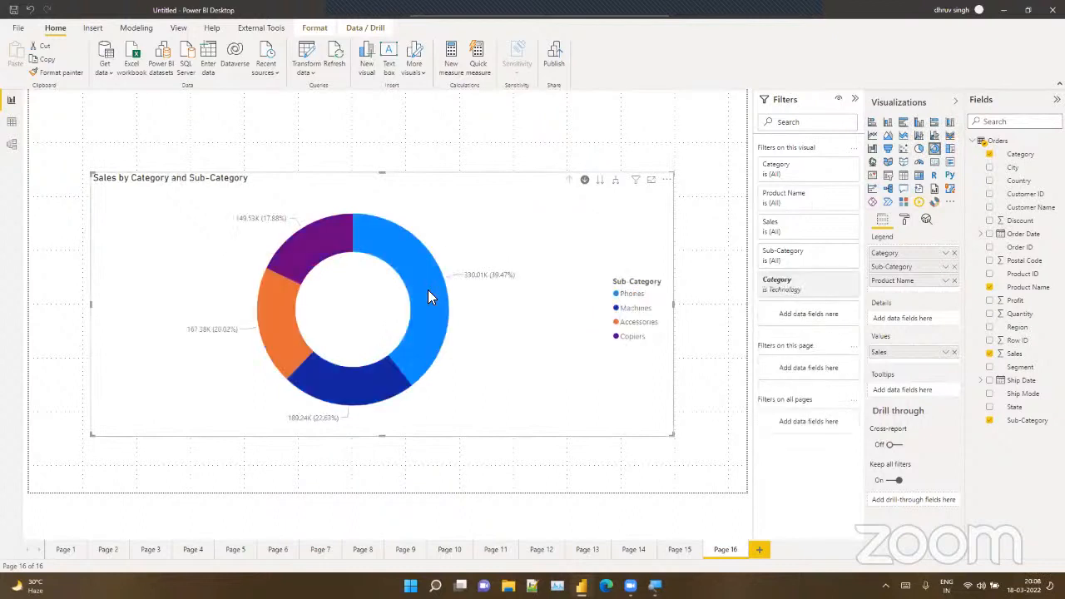
pyautogui.click(300, 250)
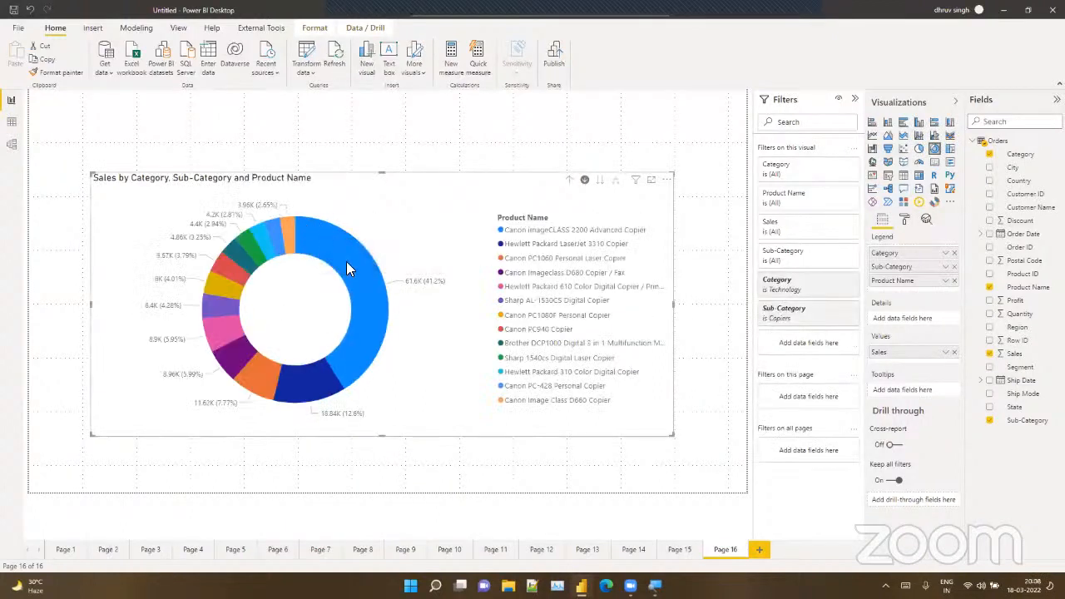
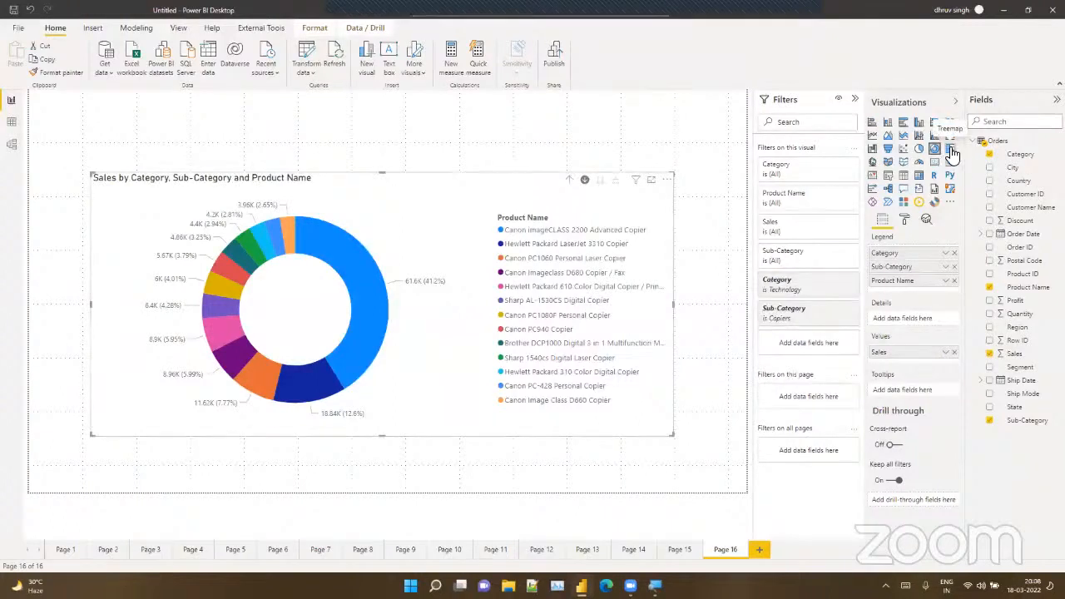
# Step: Add a blank report page, and reposition the Orders table on the canvas of the model view
pyautogui.click(758, 552)
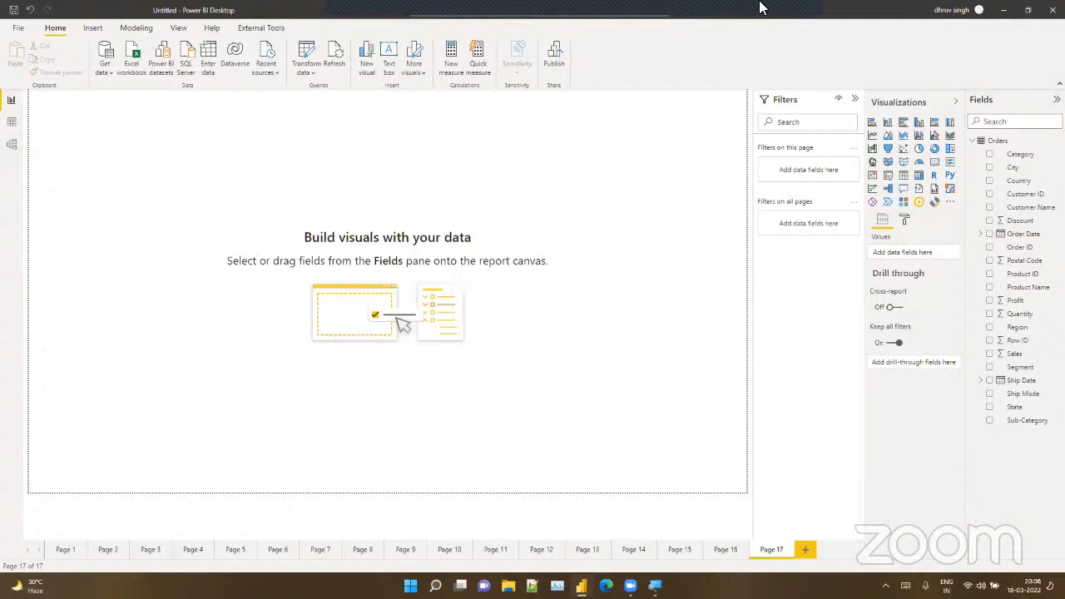
pyautogui.click(10, 144)
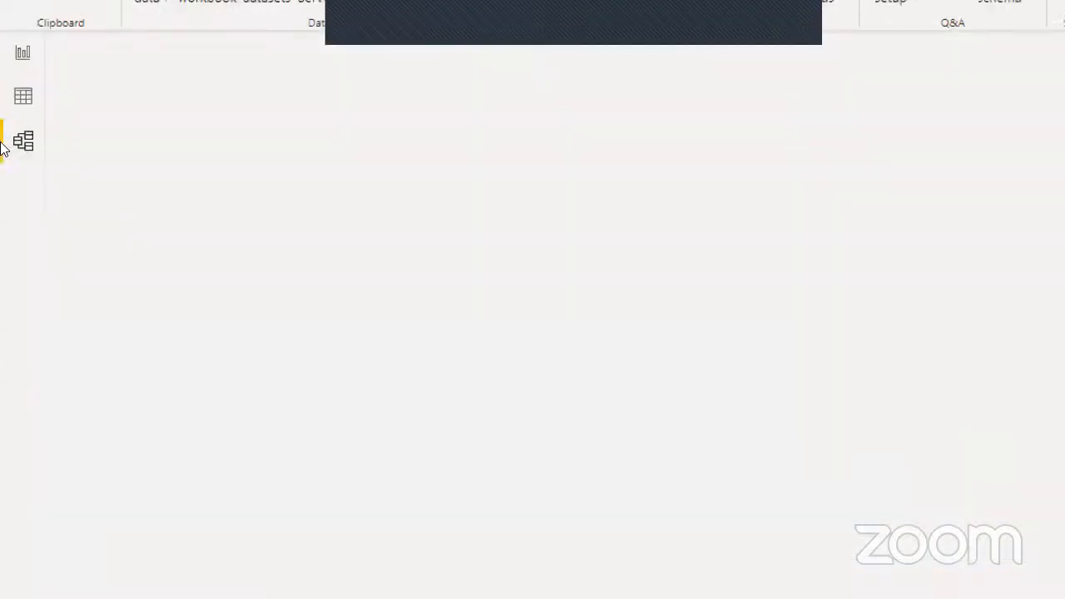
pyautogui.moveTo(92, 140); pyautogui.dragTo(220, 183)
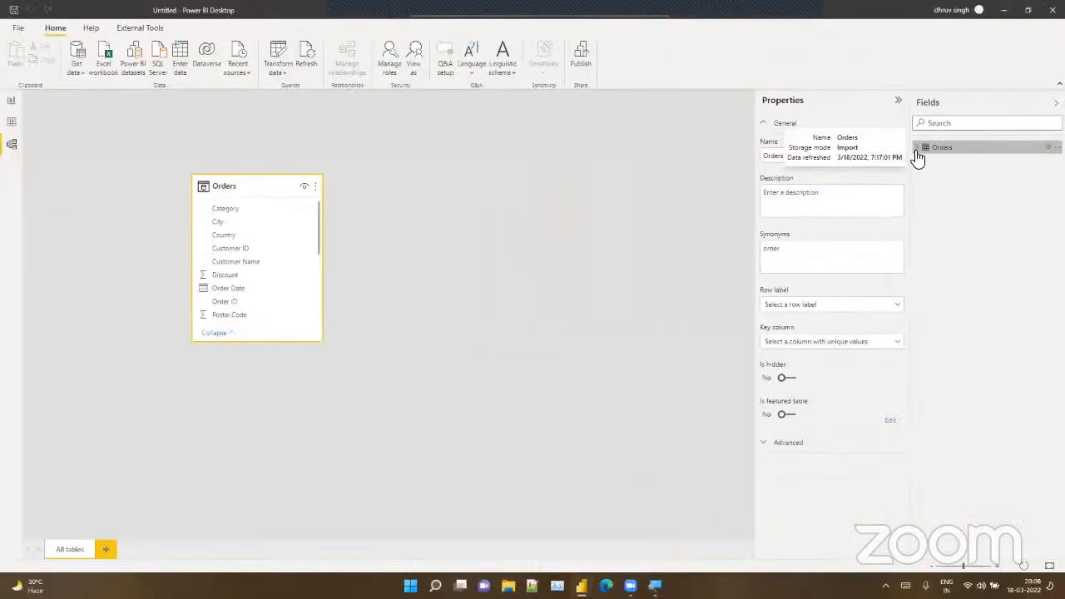
# Step: Expand the Orders table's field list and create a hierarchy from the Category field
pyautogui.click(773, 132)
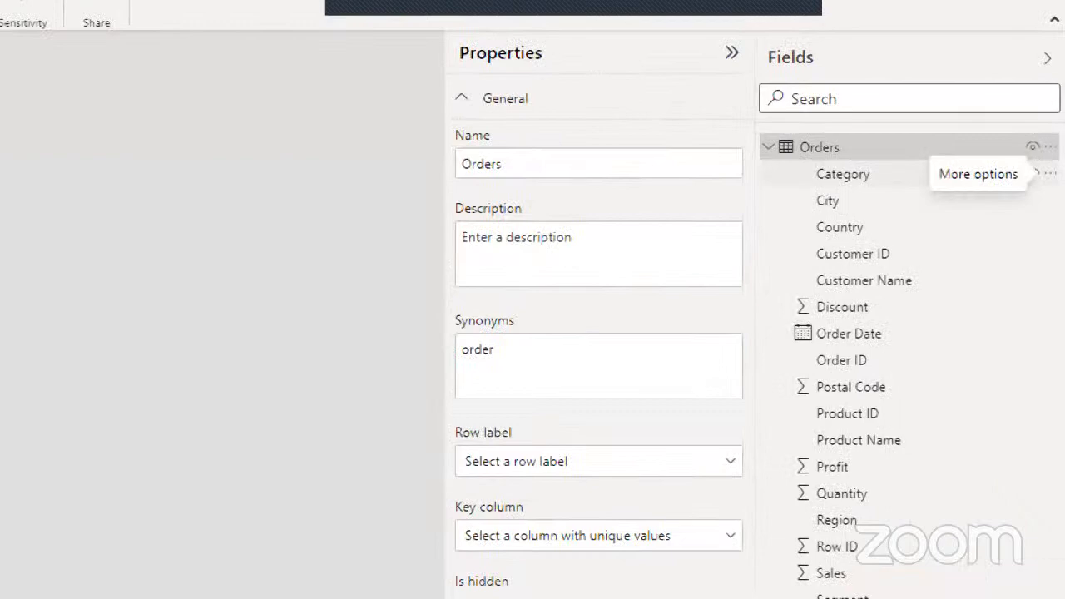
pyautogui.click(1049, 173)
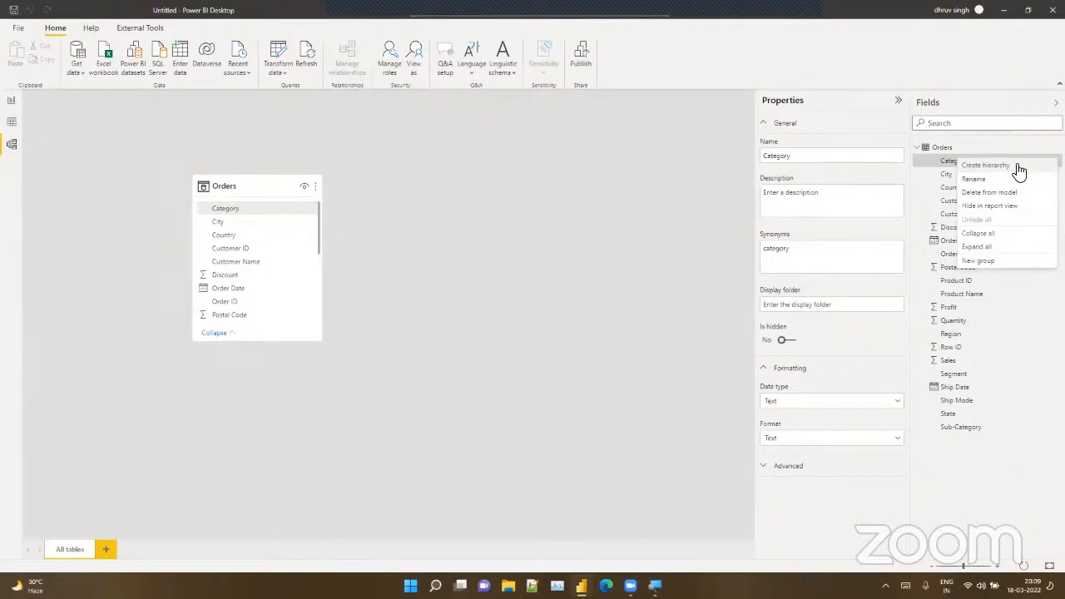
pyautogui.click(1016, 166)
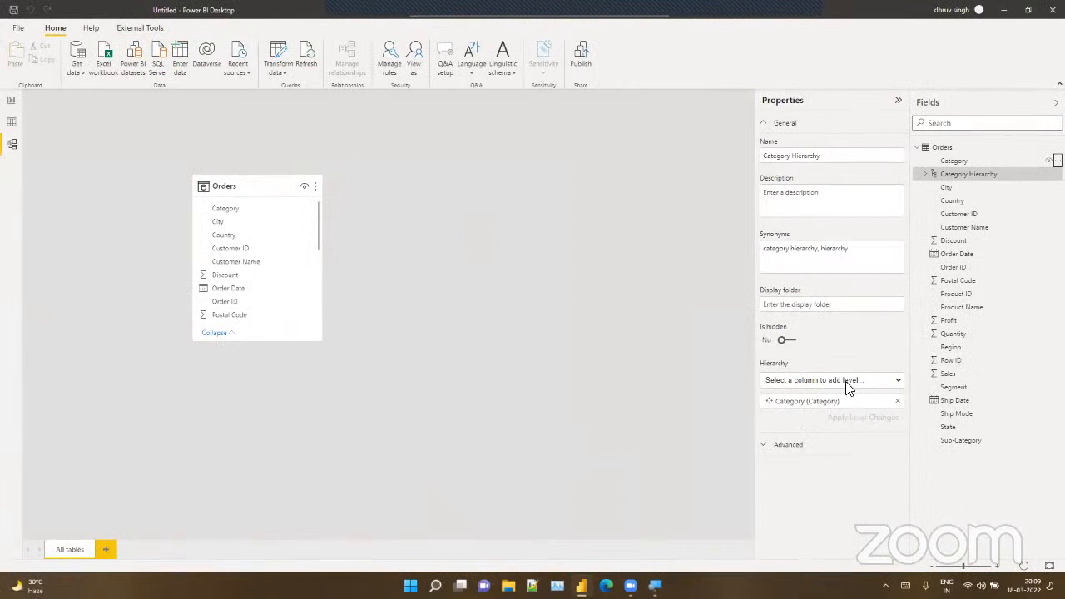
# Step: Add Sub-Category and Product Name as levels below Category in the Category Hierarchy and apply the level changes
pyautogui.click(680, 276)
pyautogui.scroll(-2, 803, 241)
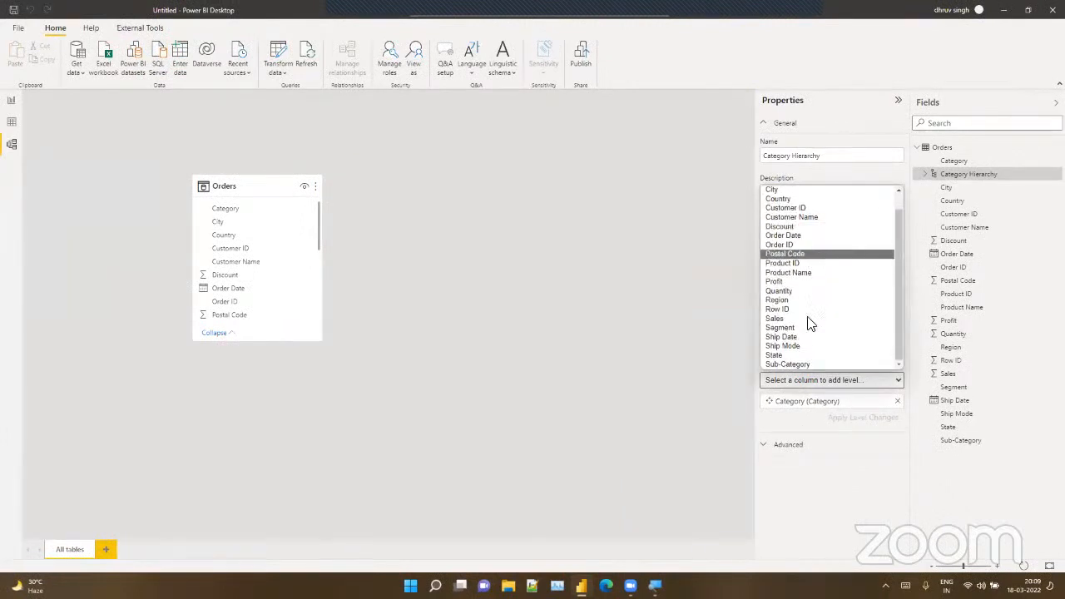
pyautogui.click(823, 362)
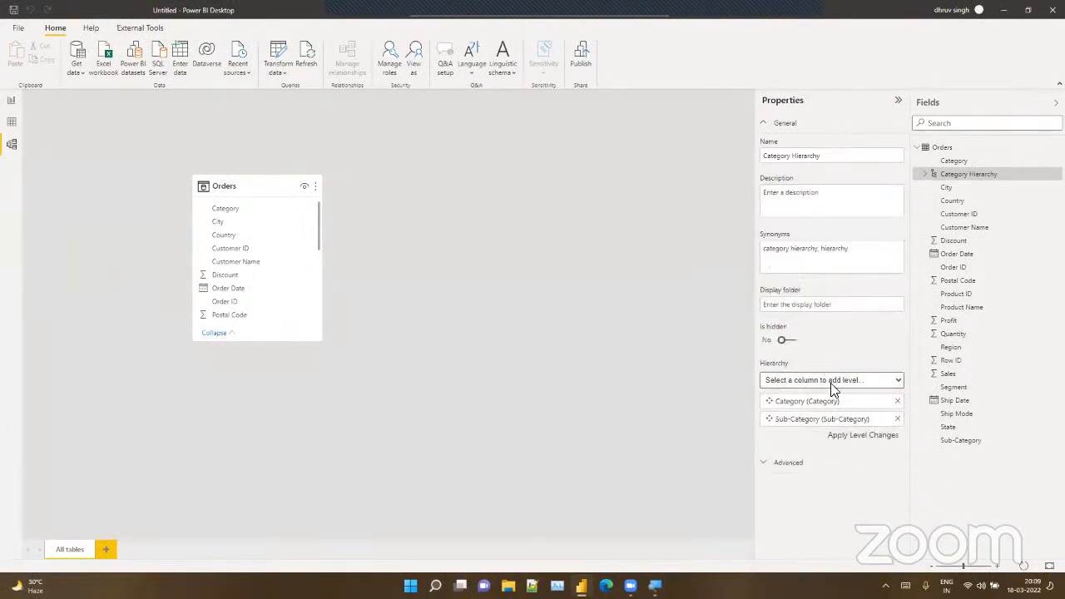
pyautogui.click(828, 383)
pyautogui.scroll(-1, 801, 292)
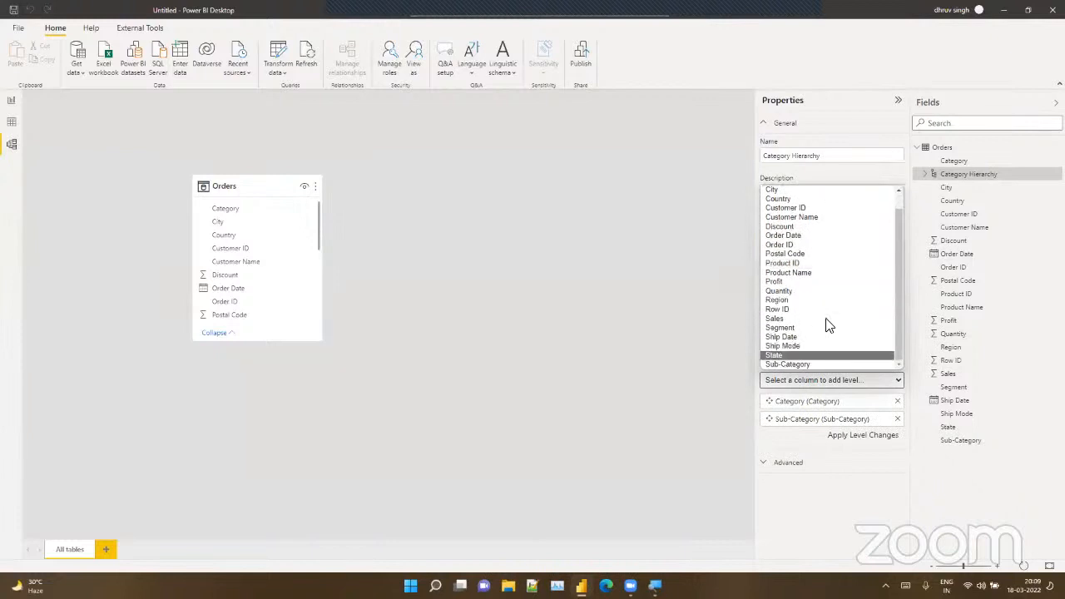
pyautogui.scroll(1, 799, 225)
pyautogui.scroll(-1, 798, 223)
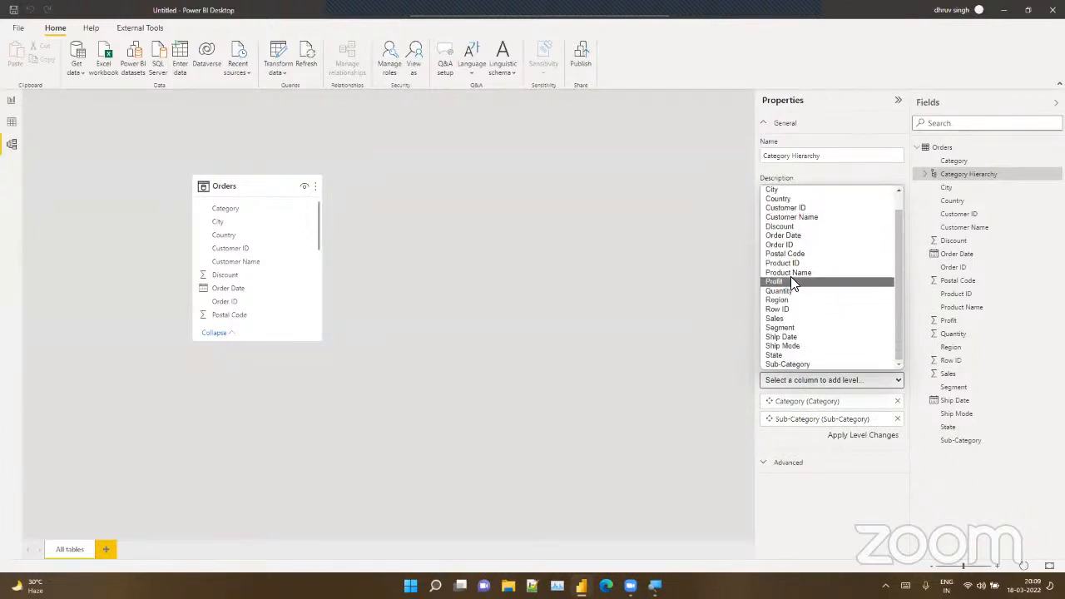
pyautogui.click(790, 273)
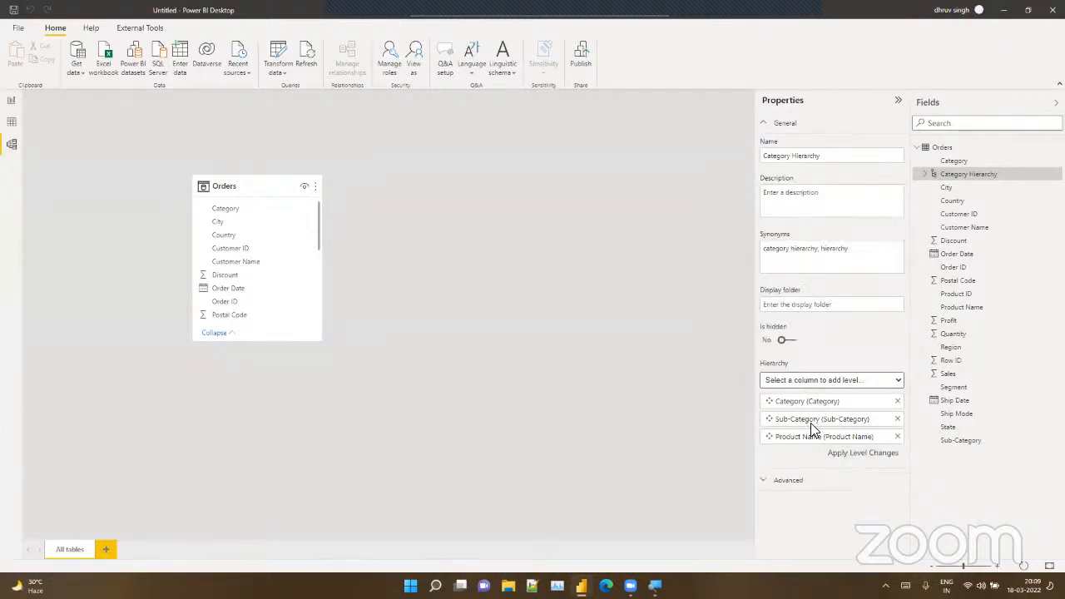
pyautogui.click(834, 456)
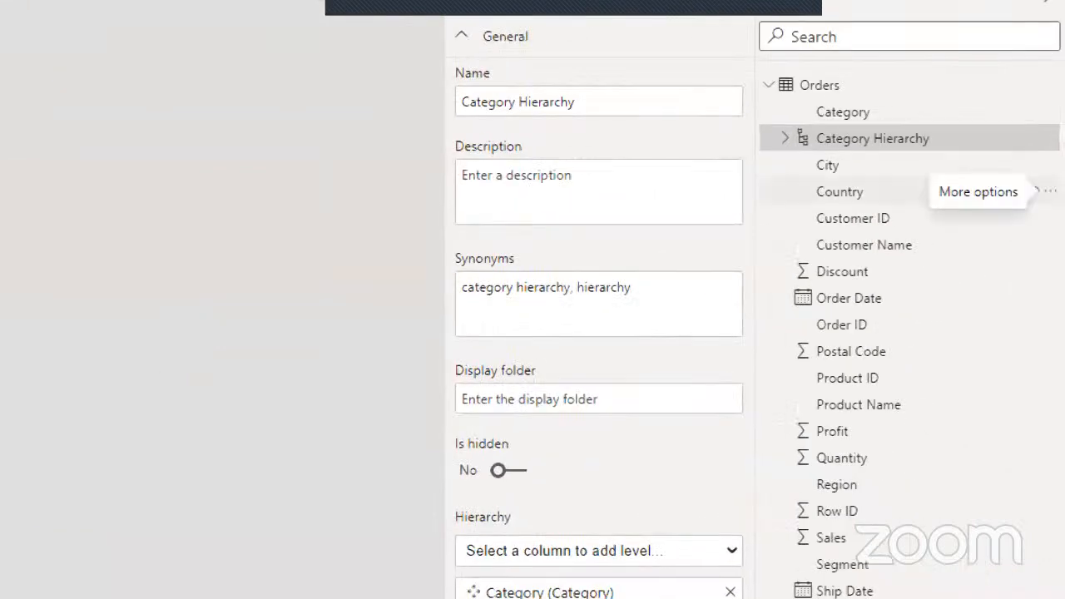
# Step: Create a hierarchy from the Country field with Region, State and City as lower levels, and apply the level changes
pyautogui.click(1049, 191)
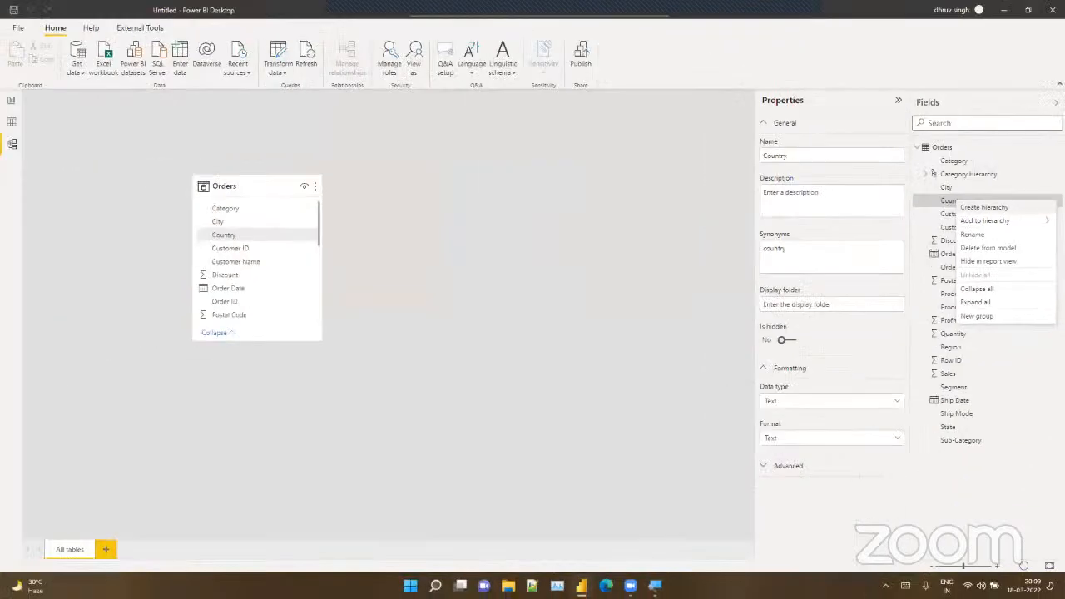
pyautogui.click(1023, 205)
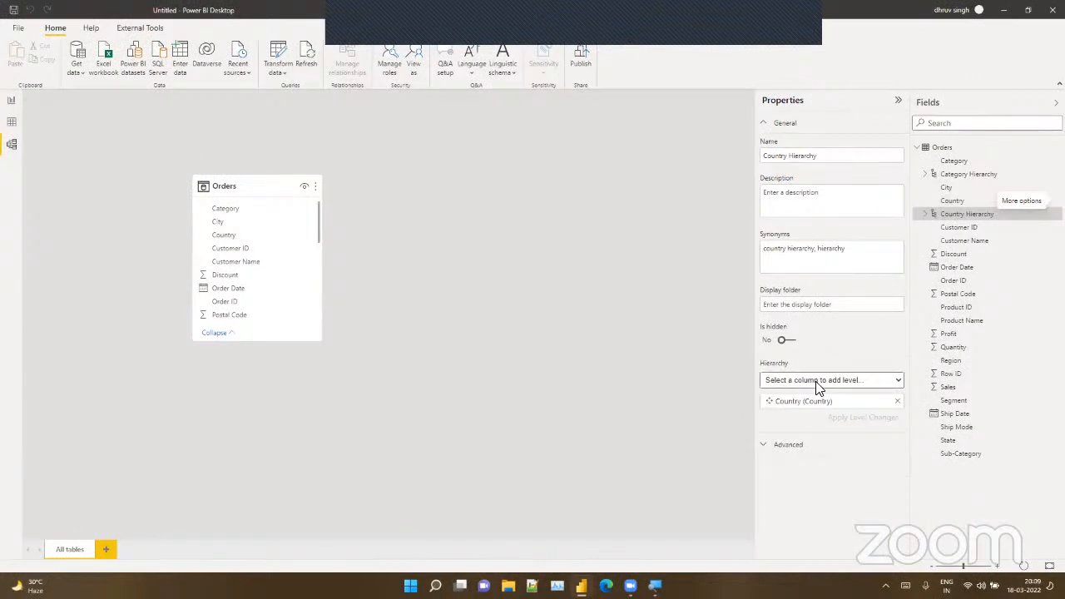
pyautogui.click(765, 381)
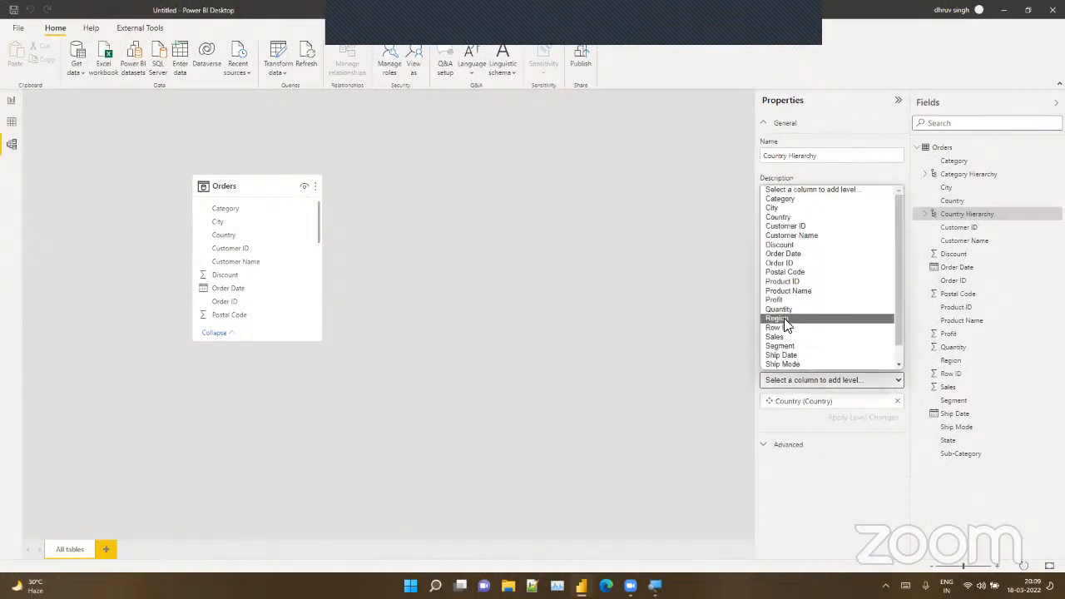
pyautogui.click(783, 317)
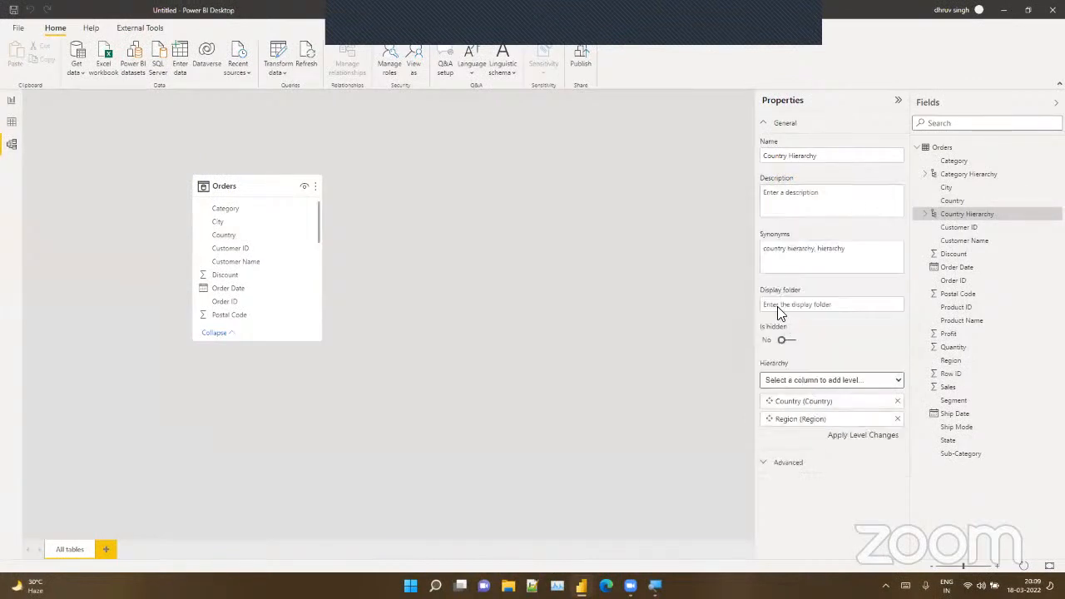
pyautogui.click(782, 380)
pyautogui.click(781, 348)
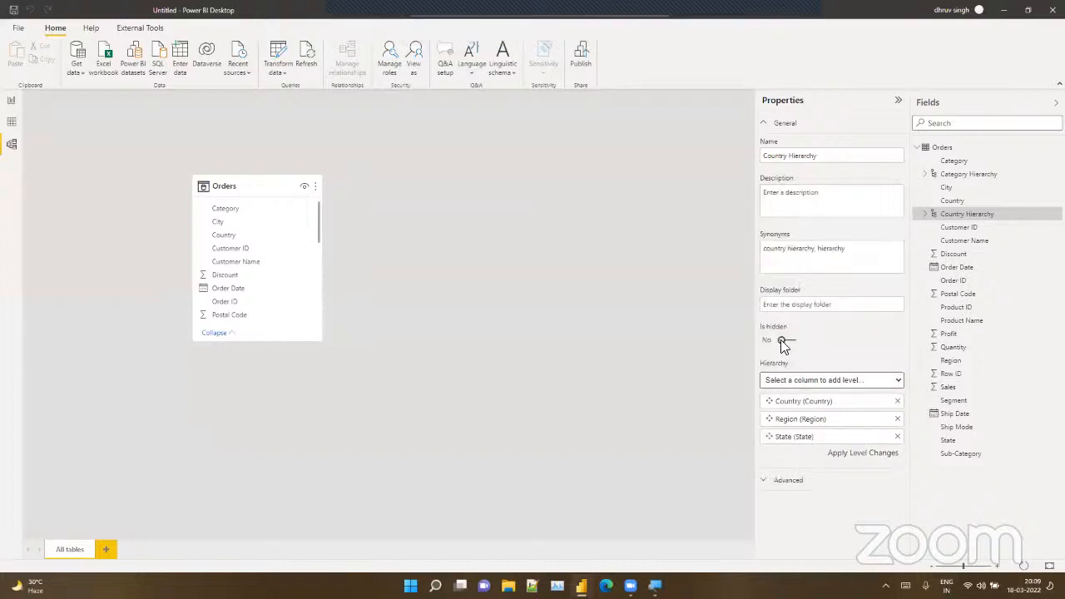
pyautogui.click(809, 381)
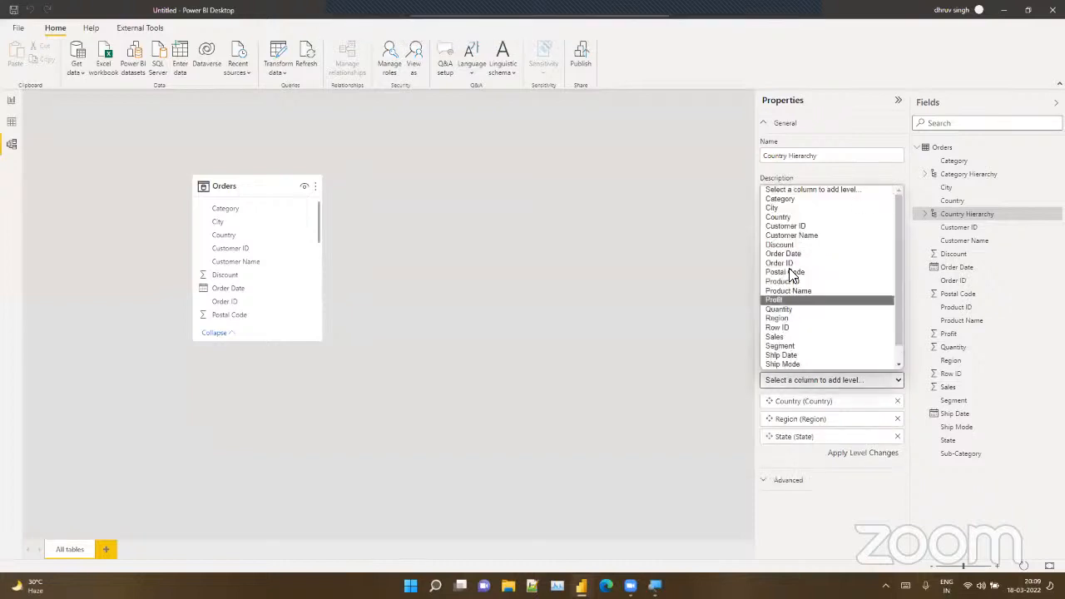
pyautogui.click(788, 208)
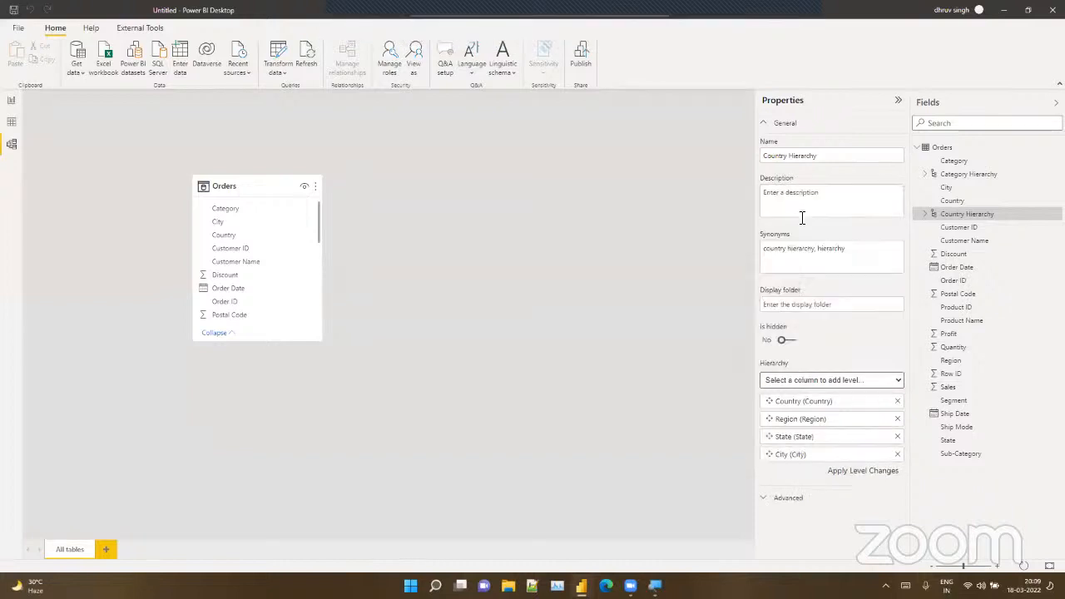
pyautogui.click(879, 470)
pyautogui.click(844, 473)
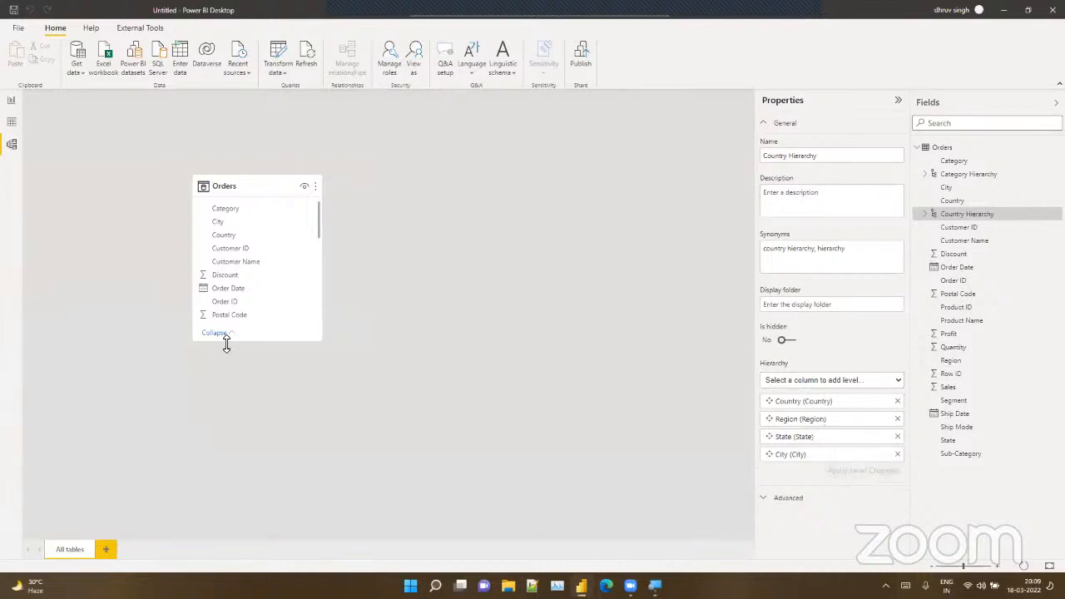
# Step: On the blank report page, insert an enlarged stacked column chart with Category Hierarchy on the axis and Sales as values
pyautogui.click(10, 103)
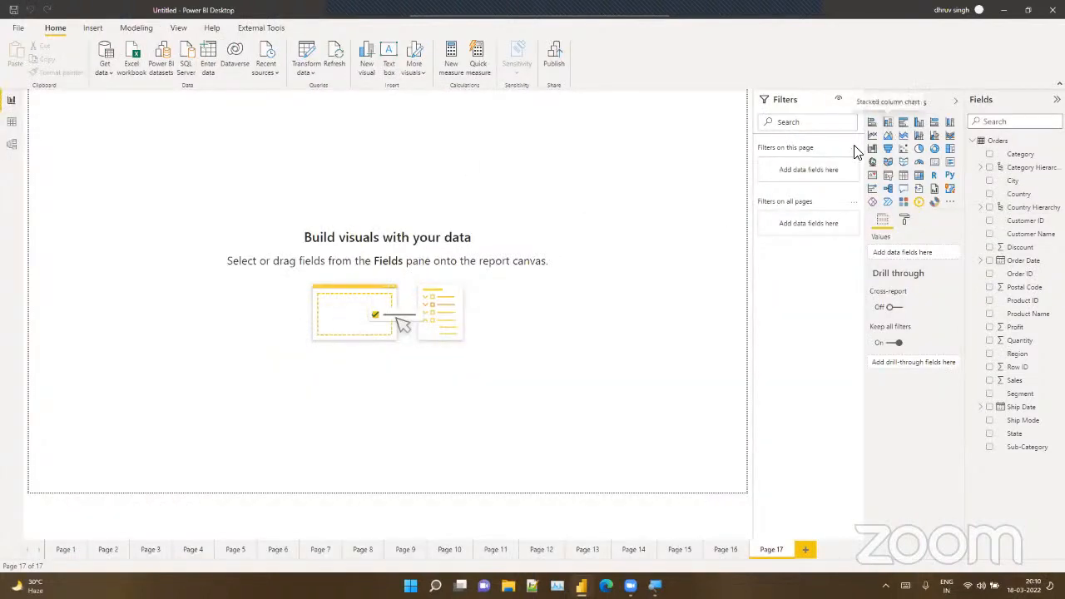
pyautogui.click(888, 123)
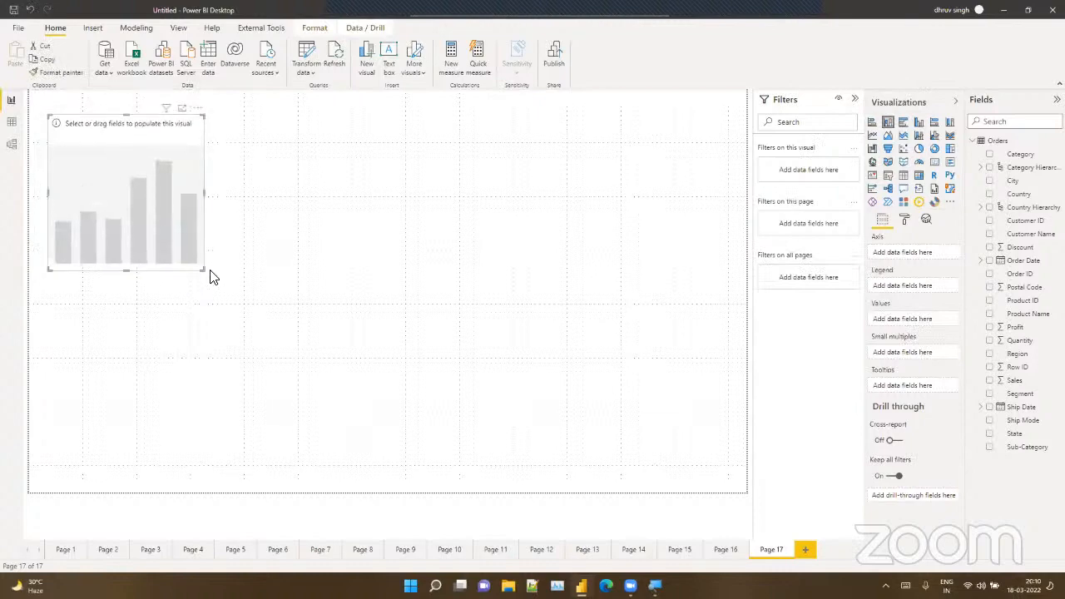
pyautogui.moveTo(205, 269); pyautogui.dragTo(641, 452)
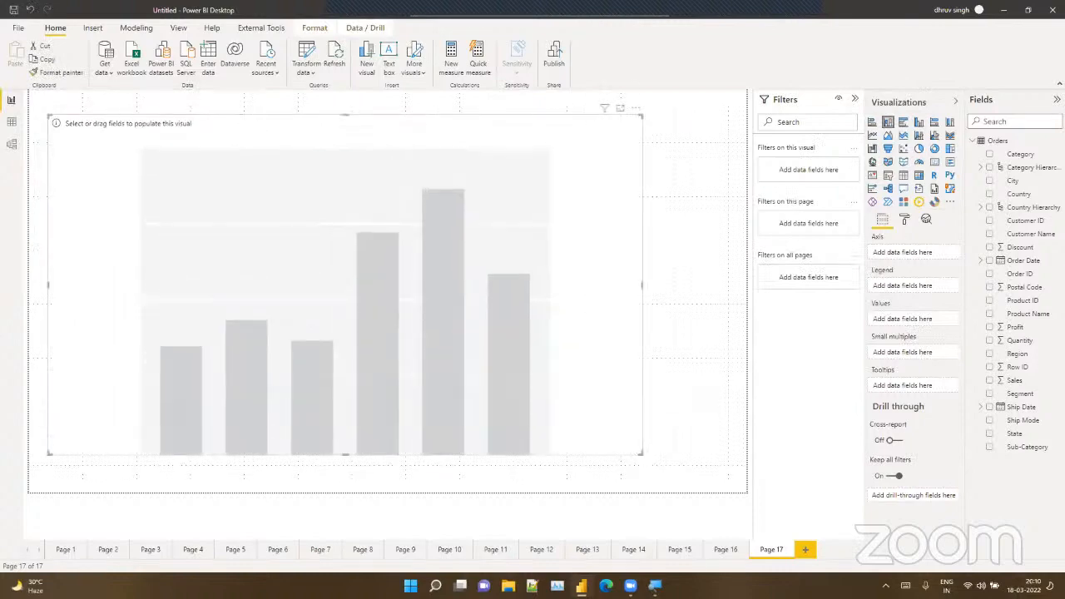
pyautogui.moveTo(1023, 168); pyautogui.dragTo(933, 254)
pyautogui.moveTo(1029, 381); pyautogui.dragTo(913, 358)
# Step: Enable drill-down on the column chart and drill through Furniture into Bookcases
pyautogui.click(553, 123)
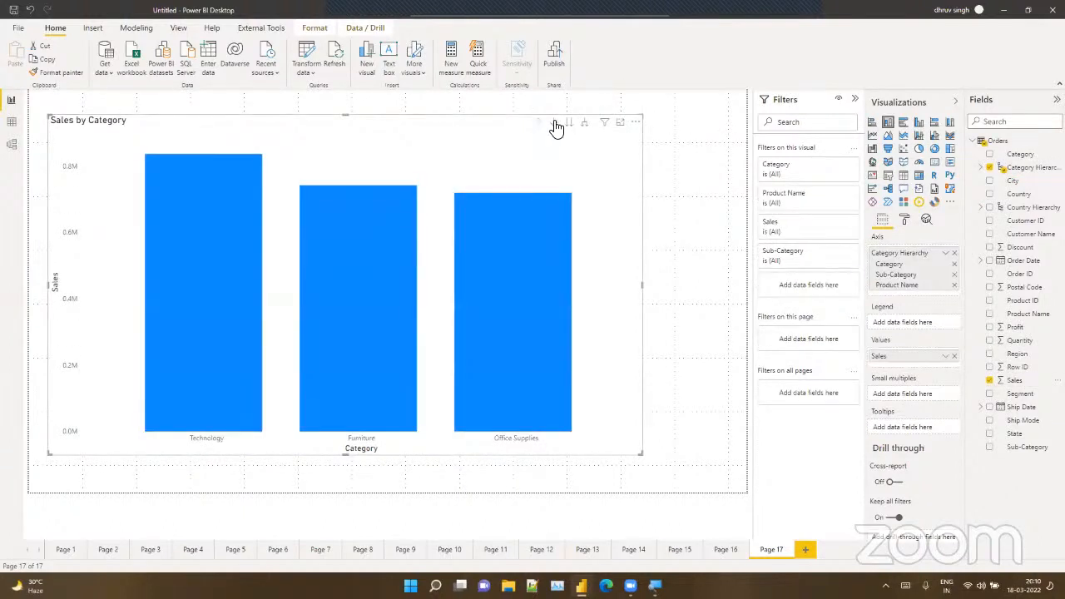
pyautogui.click(354, 273)
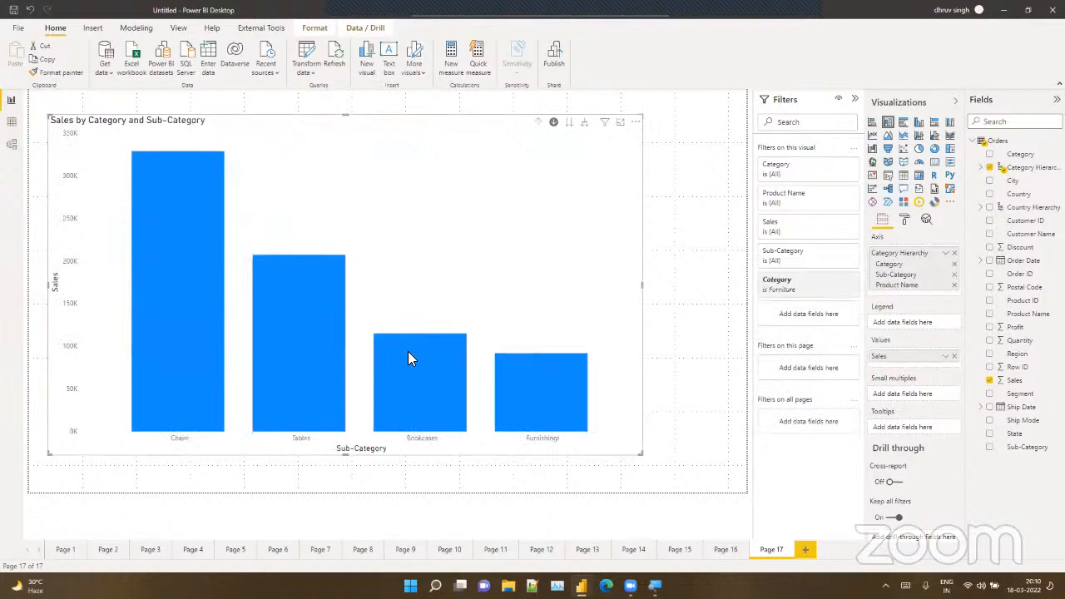
pyautogui.click(407, 351)
# Step: Add a report page with a page-filling treemap grouped by Country Hierarchy and using Sales as values
pyautogui.click(806, 549)
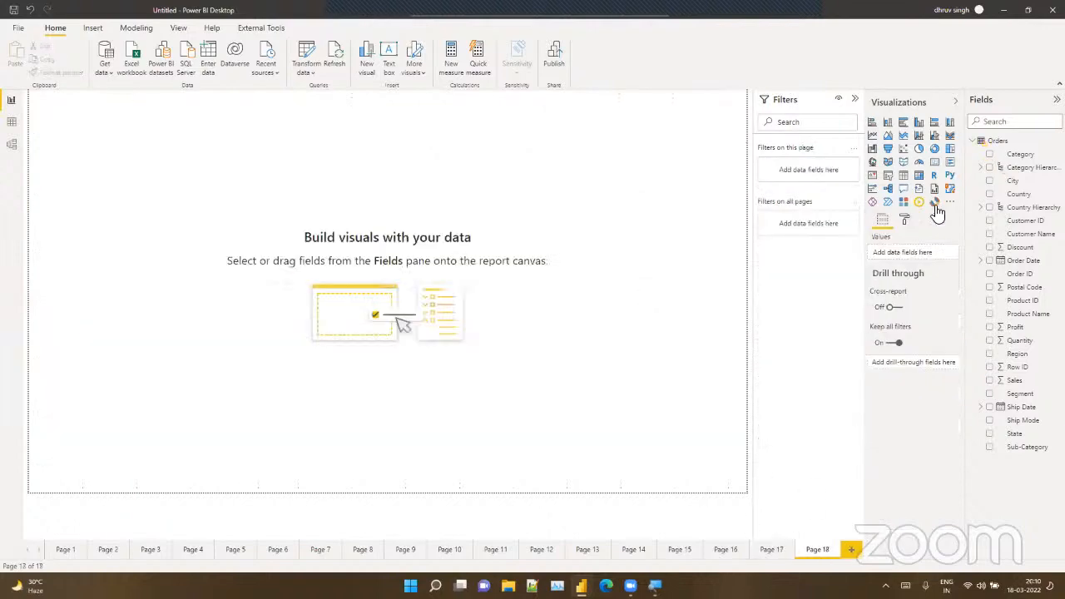
pyautogui.click(949, 148)
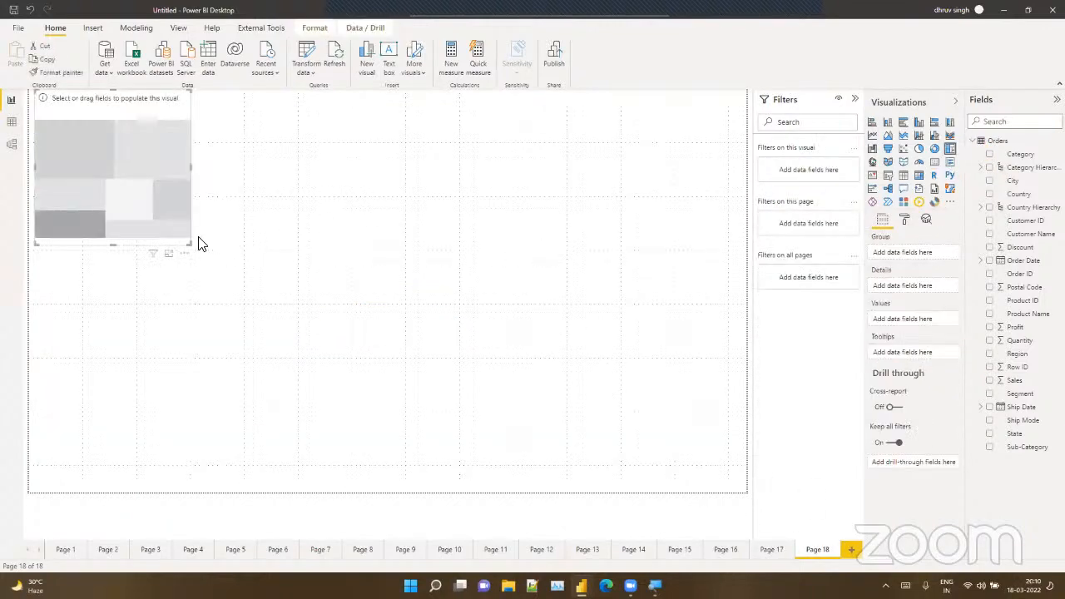
pyautogui.moveTo(187, 242); pyautogui.dragTo(748, 523)
pyautogui.moveTo(1016, 210); pyautogui.dragTo(915, 253)
pyautogui.moveTo(1015, 380); pyautogui.dragTo(907, 366)
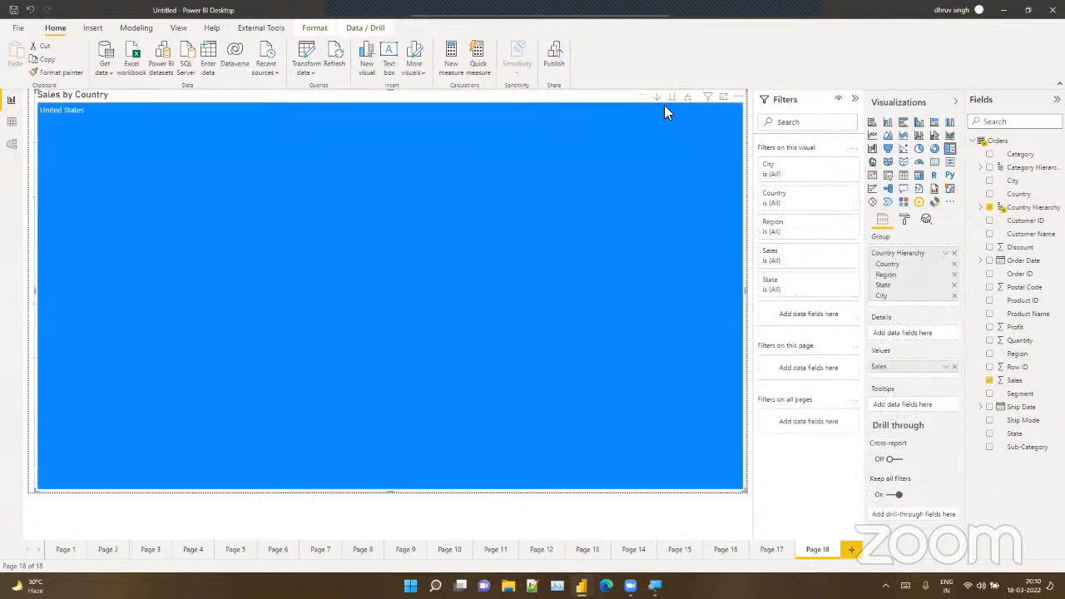
# Step: Enable drill-down on the treemap and drill through United States and West into California's cities
pyautogui.click(656, 97)
pyautogui.click(455, 236)
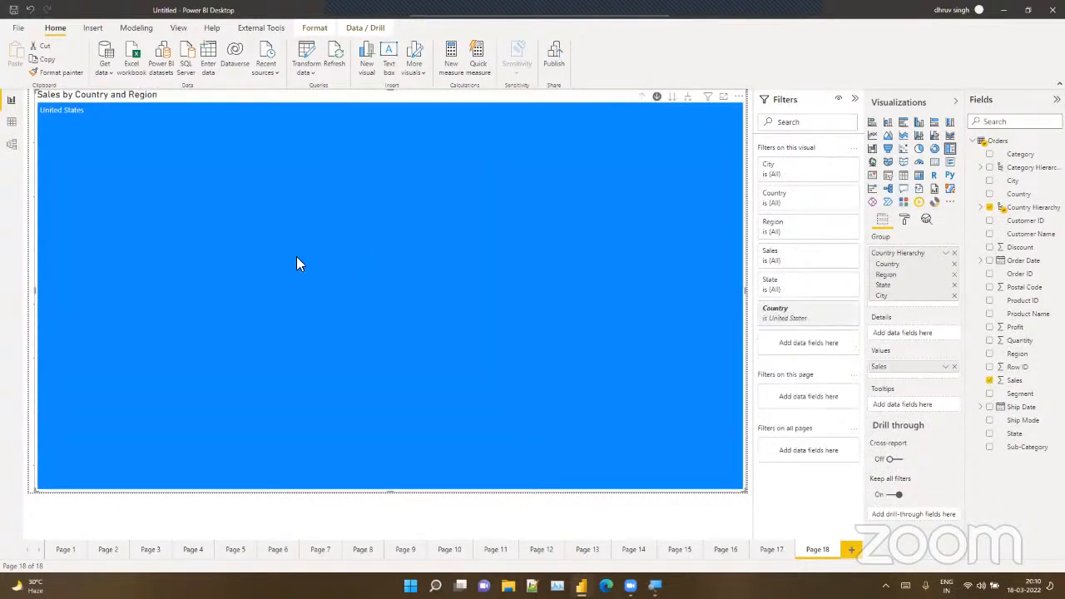
pyautogui.click(284, 261)
pyautogui.click(440, 287)
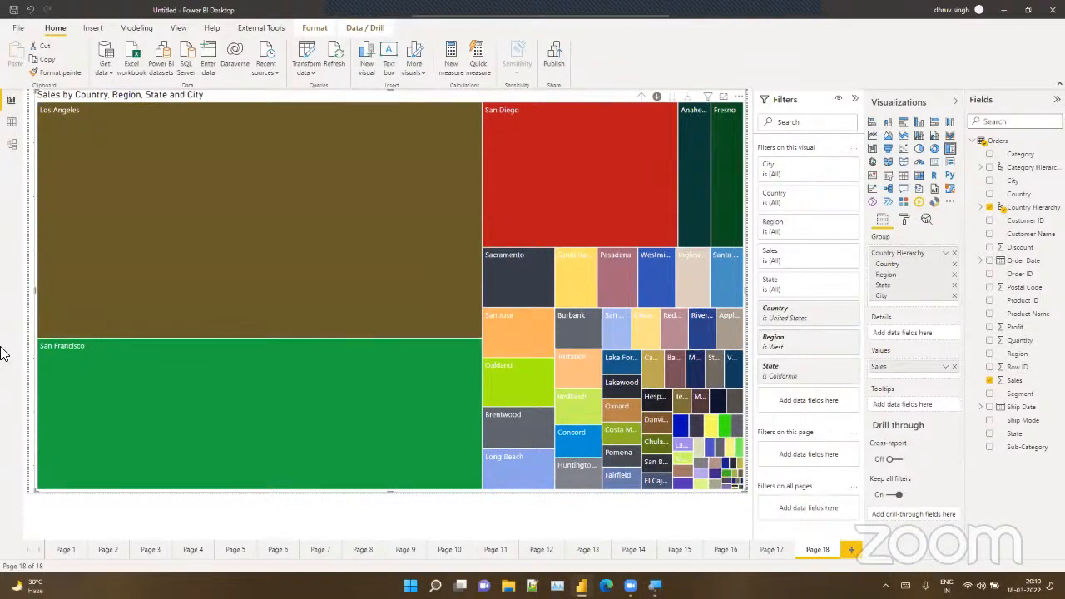
# Step: Add another report page and insert an enlarged, empty map visual in its upper half
pyautogui.click(851, 550)
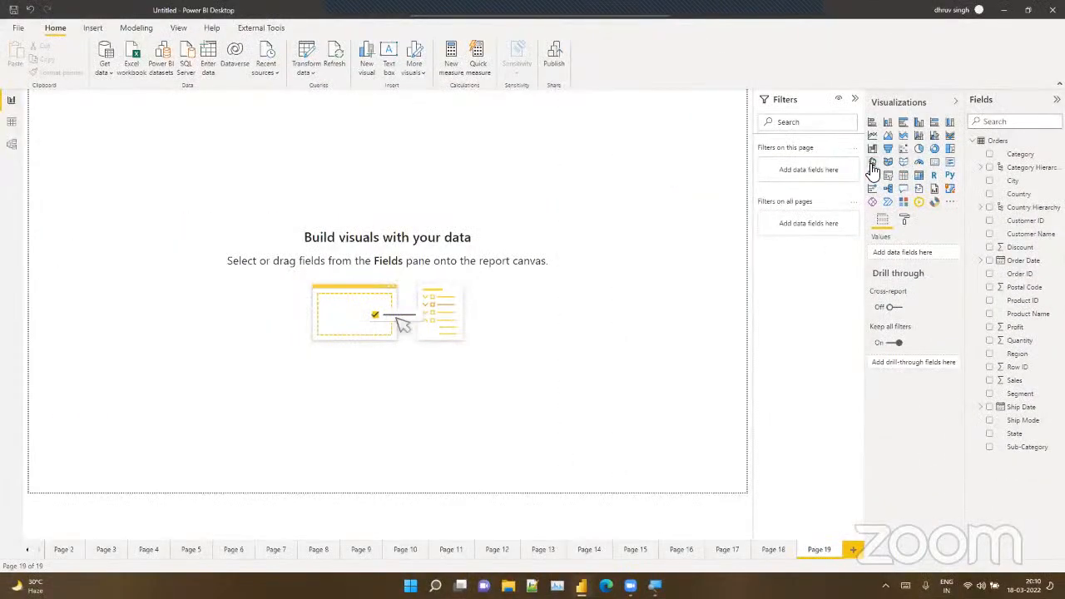
pyautogui.click(872, 163)
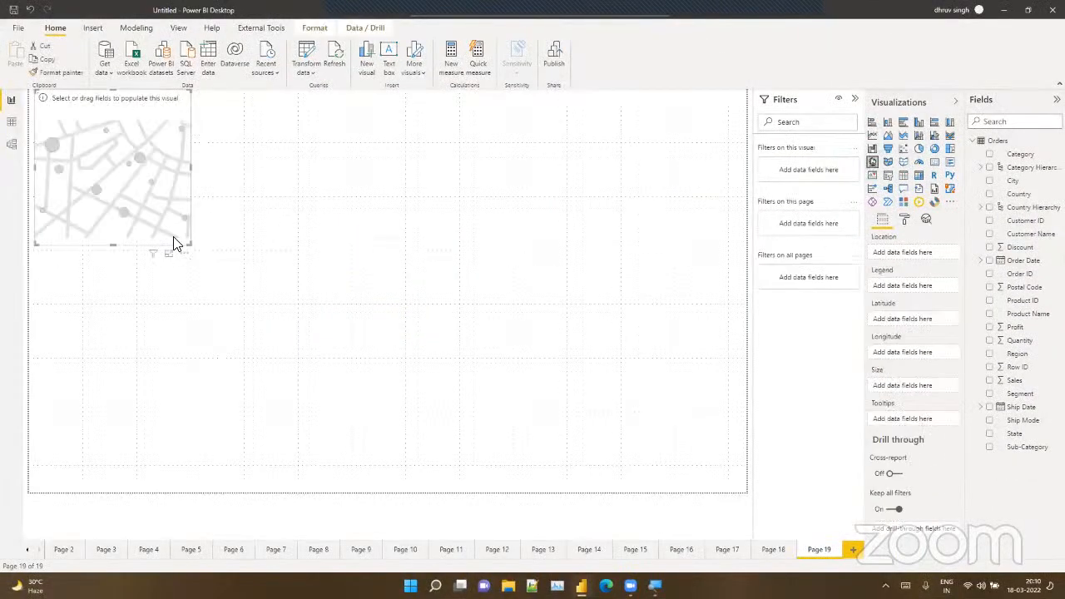
pyautogui.moveTo(191, 241); pyautogui.dragTo(418, 307)
pyautogui.click(469, 292)
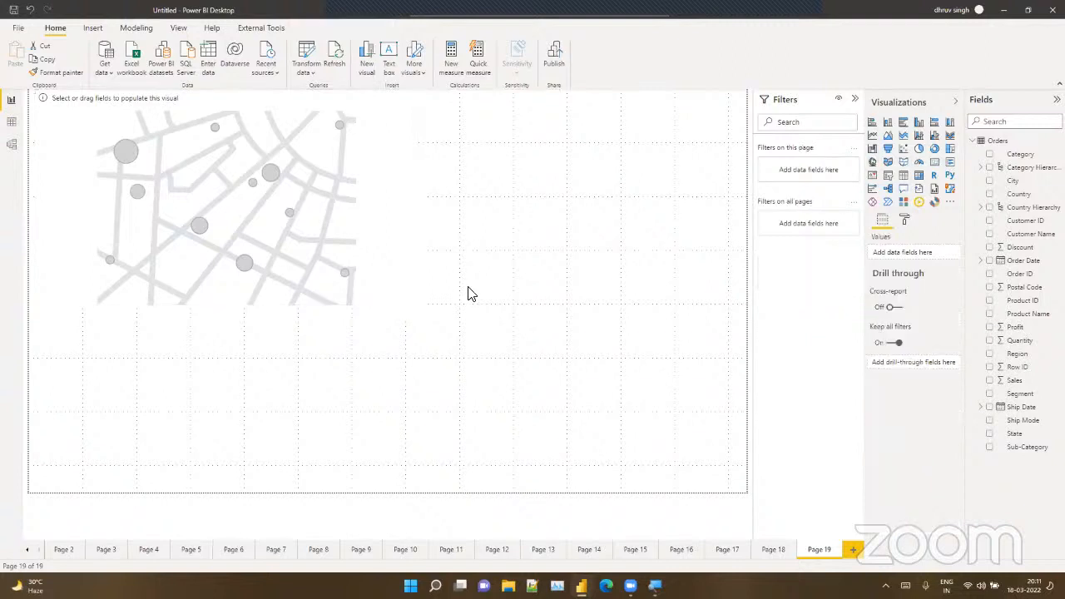
# Step: Insert a filled map beside the map and size both so they share the page's upper half
pyautogui.click(888, 162)
pyautogui.moveTo(383, 375); pyautogui.dragTo(732, 206)
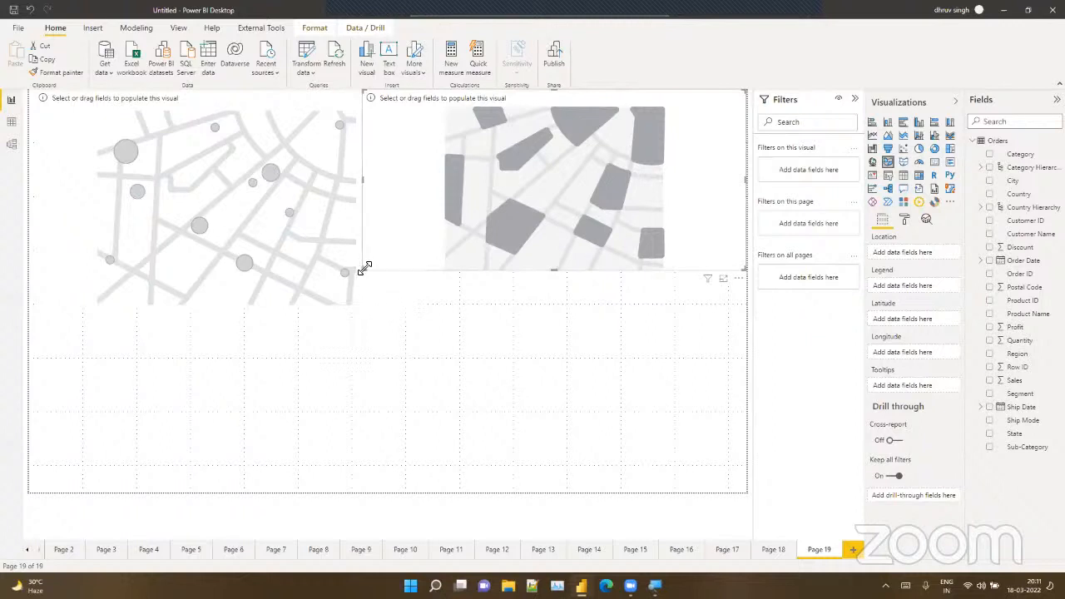
pyautogui.moveTo(363, 266); pyautogui.dragTo(405, 309)
pyautogui.click(422, 308)
pyautogui.click(392, 309)
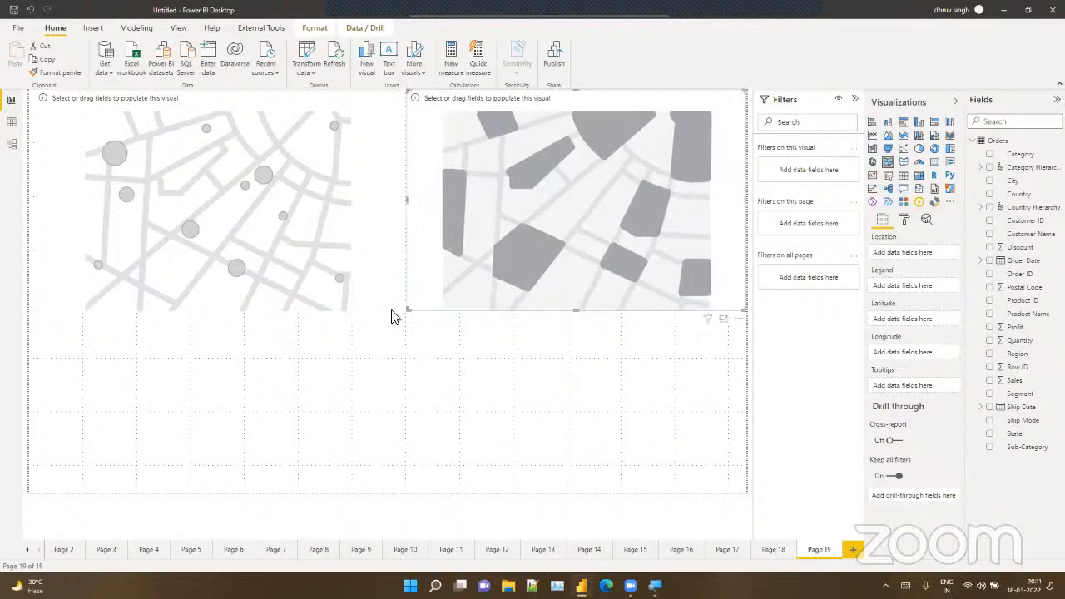
pyautogui.click(421, 306)
pyautogui.moveTo(408, 310); pyautogui.dragTo(404, 308)
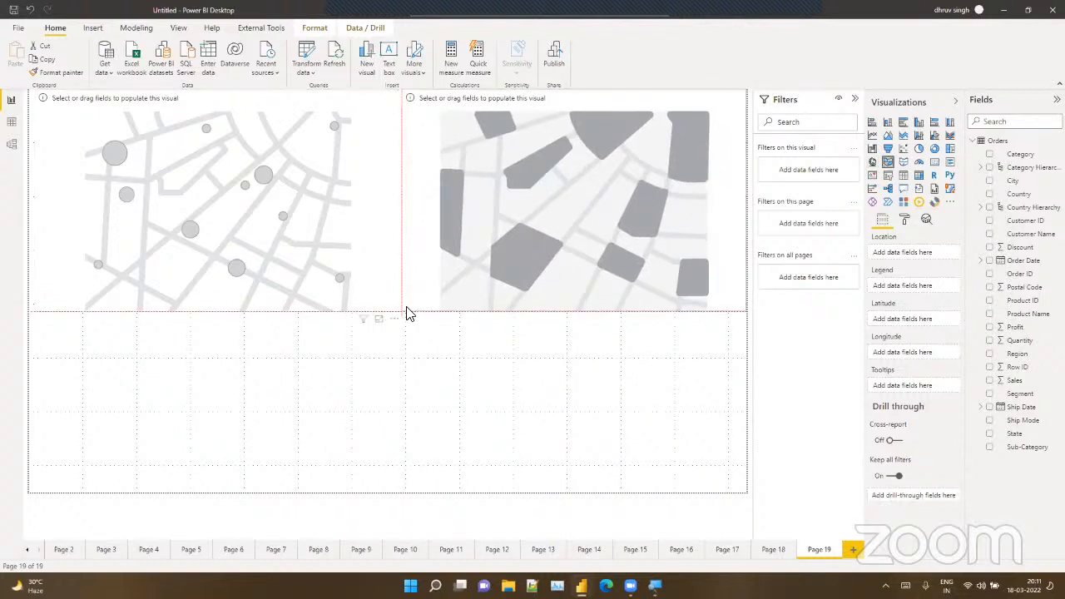
# Step: Insert a shape map, center it in the page's lower half, and extend it up to the maps above
pyautogui.click(415, 388)
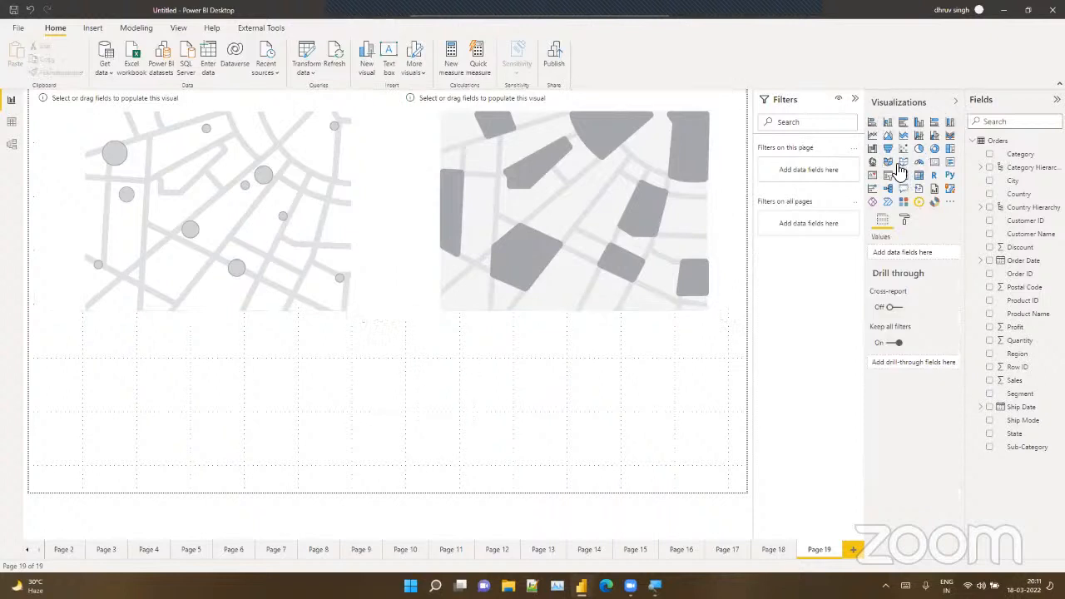
pyautogui.click(903, 163)
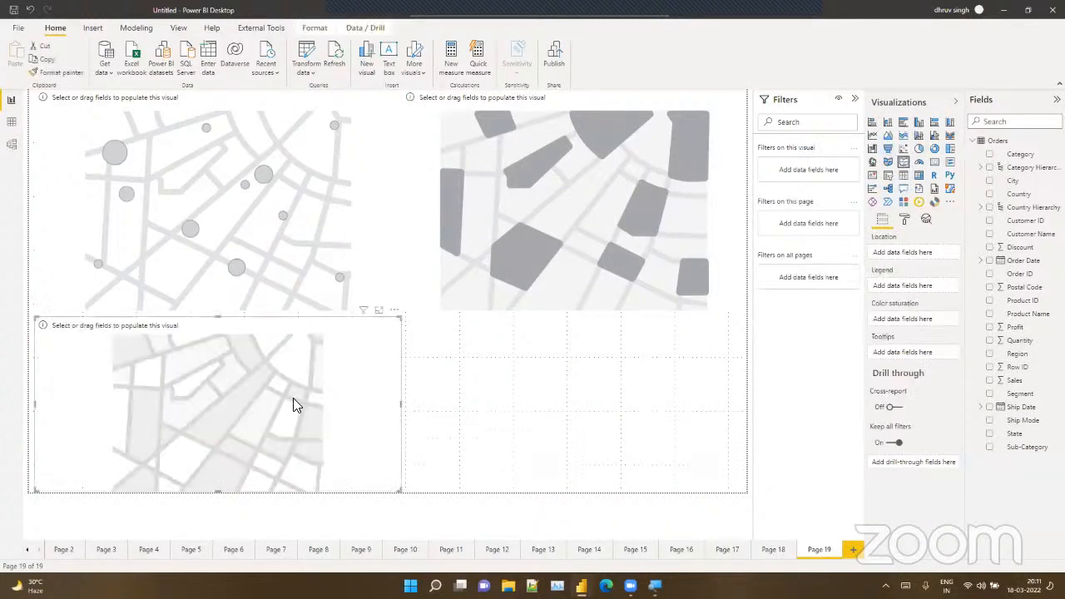
pyautogui.moveTo(293, 398); pyautogui.dragTo(492, 439)
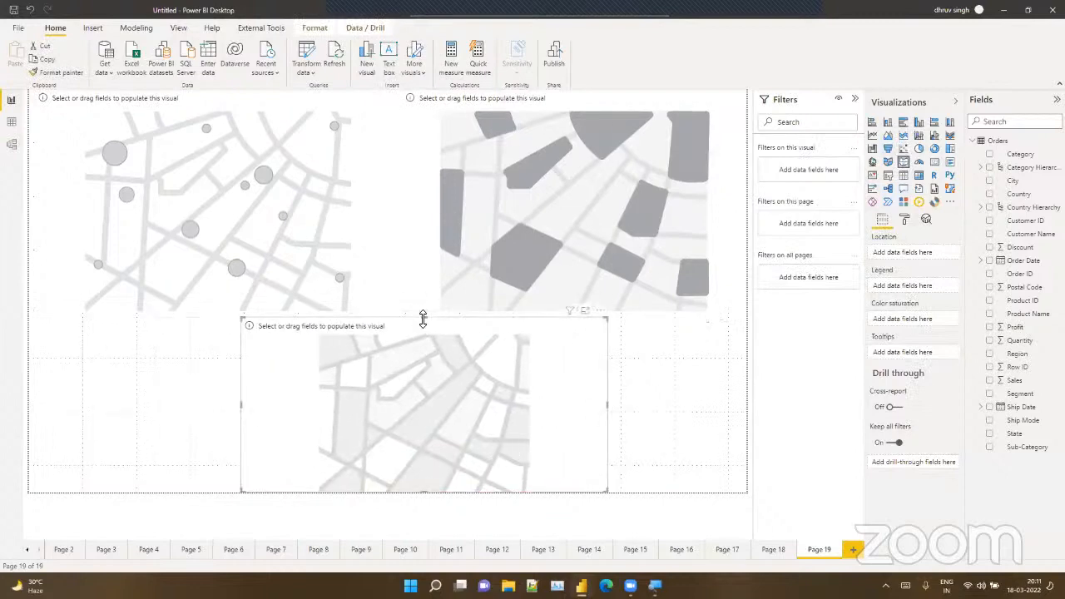
pyautogui.moveTo(423, 317); pyautogui.dragTo(424, 312)
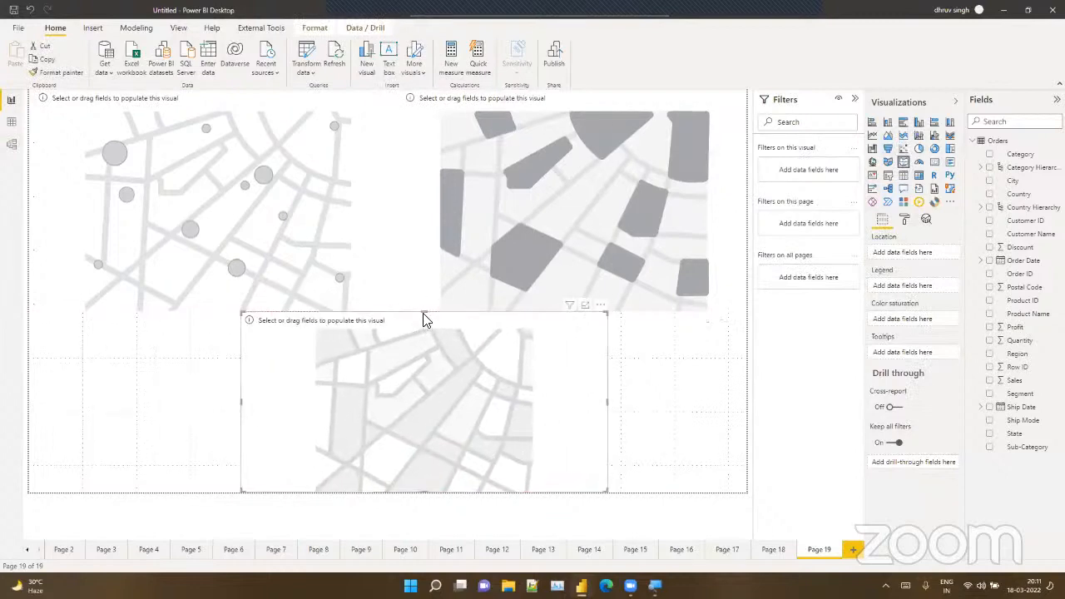
pyautogui.click(652, 421)
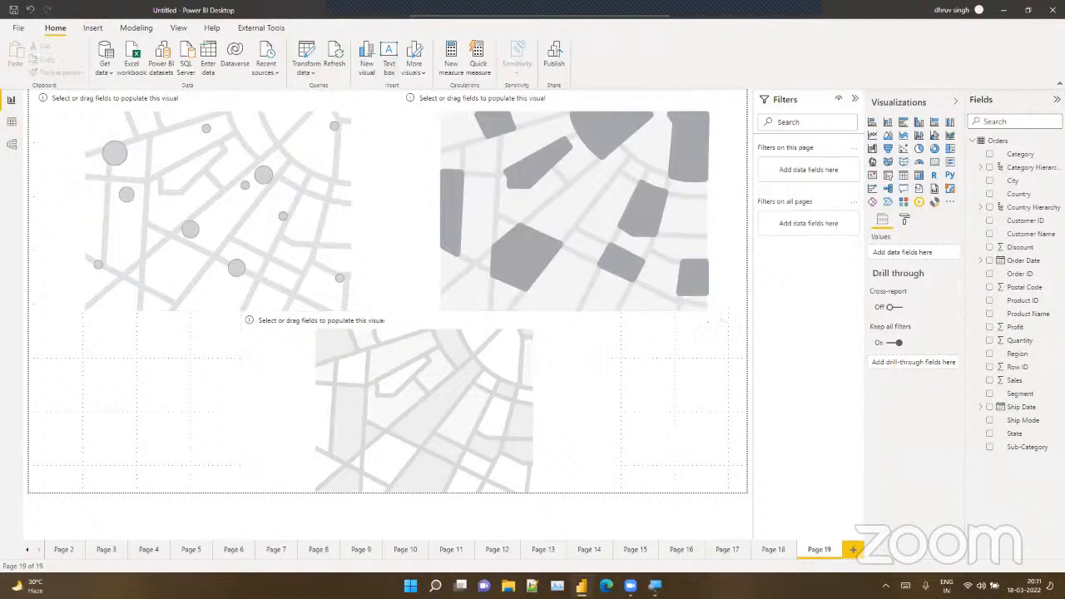
pyautogui.moveTo(485, 7)
pyautogui.click(91, 199)
pyautogui.click(507, 199)
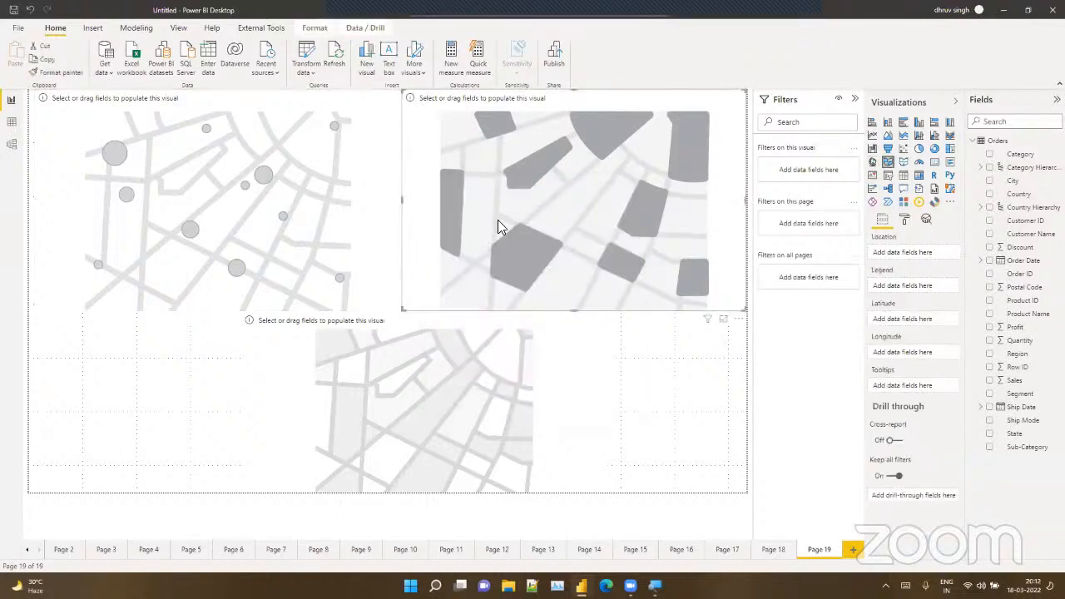
pyautogui.click(483, 336)
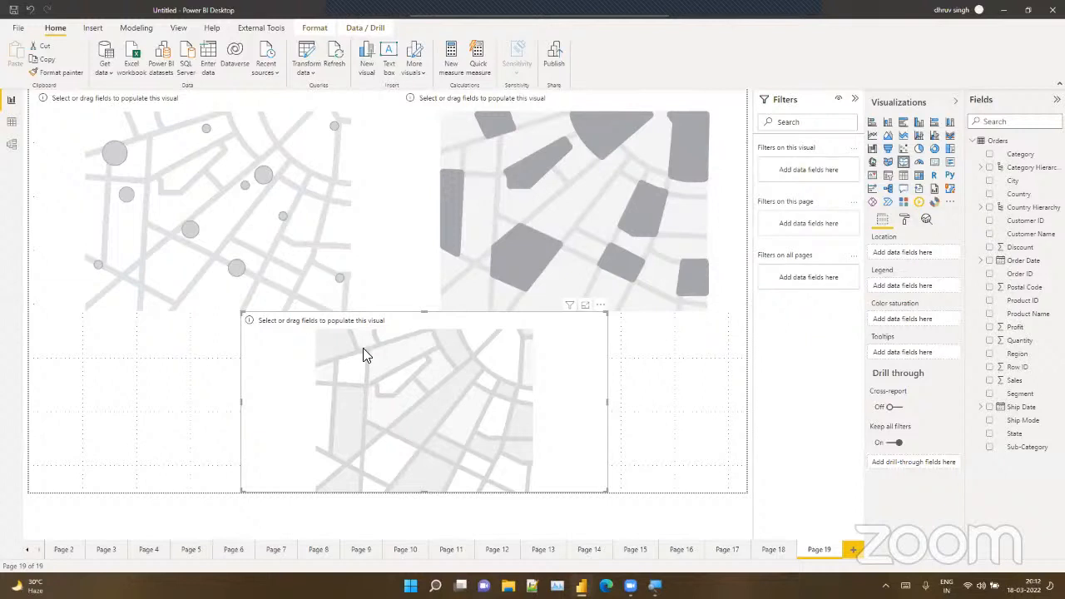
# Step: Align the bubble map with the page's corner and assign City as its location and Sales as its size
pyautogui.click(94, 267)
pyautogui.moveTo(94, 266); pyautogui.dragTo(78, 255)
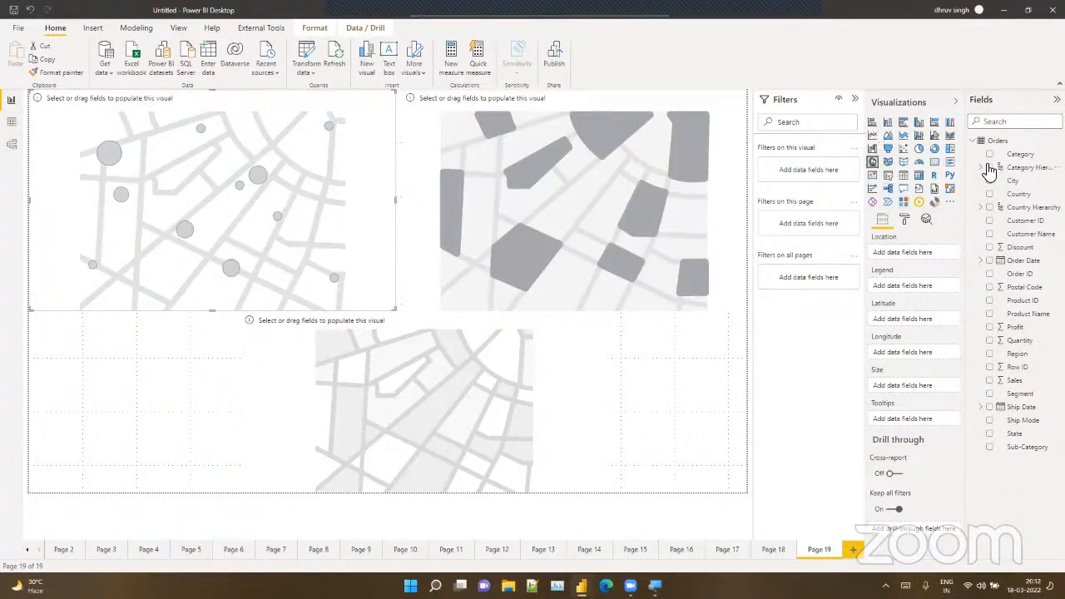
pyautogui.moveTo(1007, 188); pyautogui.dragTo(918, 261)
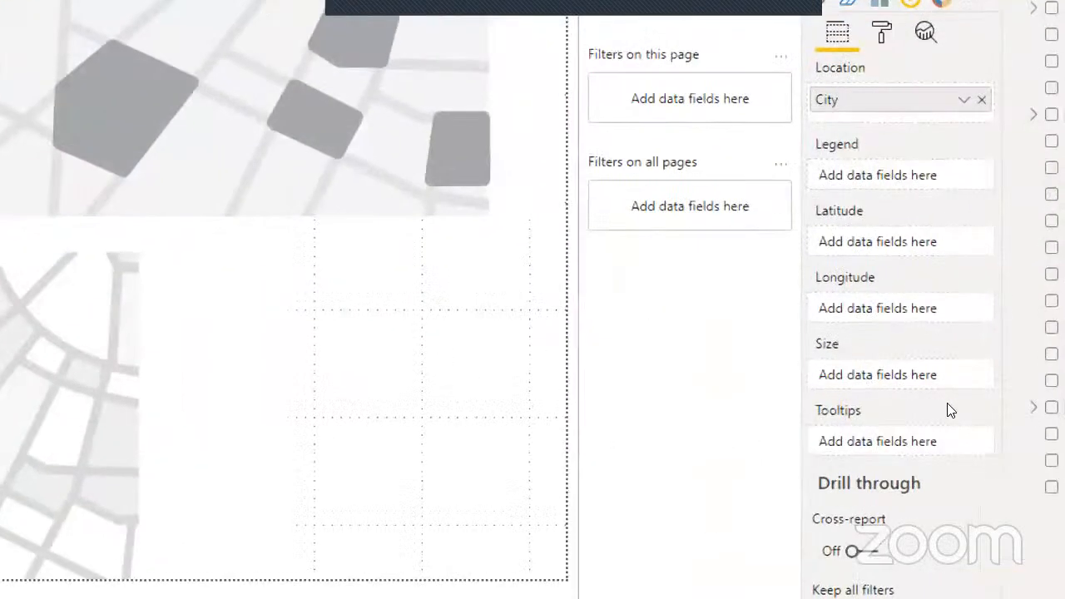
pyautogui.moveTo(1049, 354); pyautogui.dragTo(802, 374)
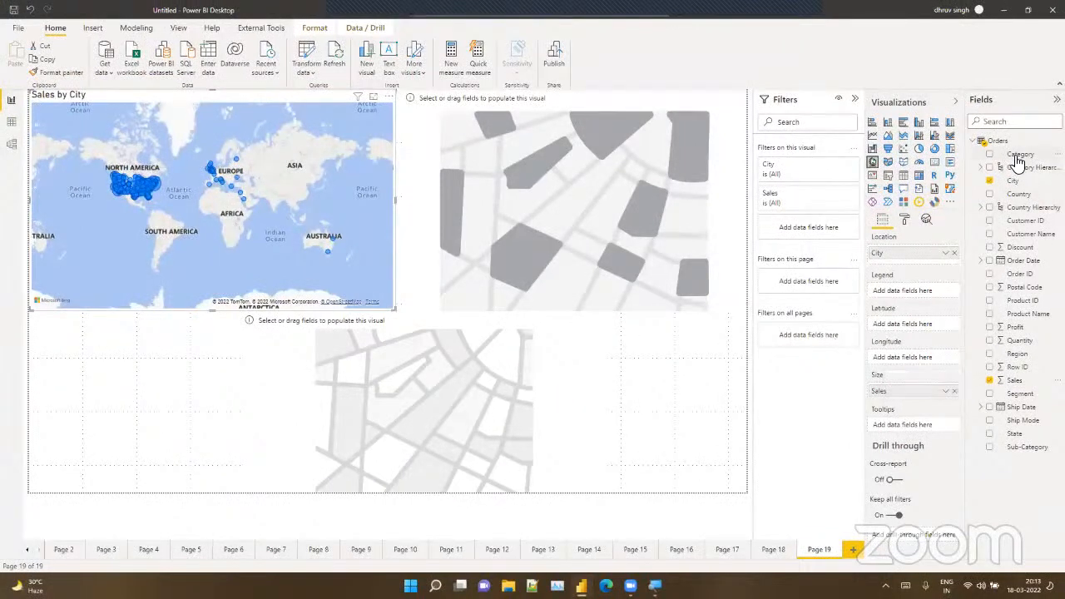
# Step: Add a Category filter for all report pages and limit it to Office Supplies
pyautogui.moveTo(1016, 158); pyautogui.dragTo(815, 337)
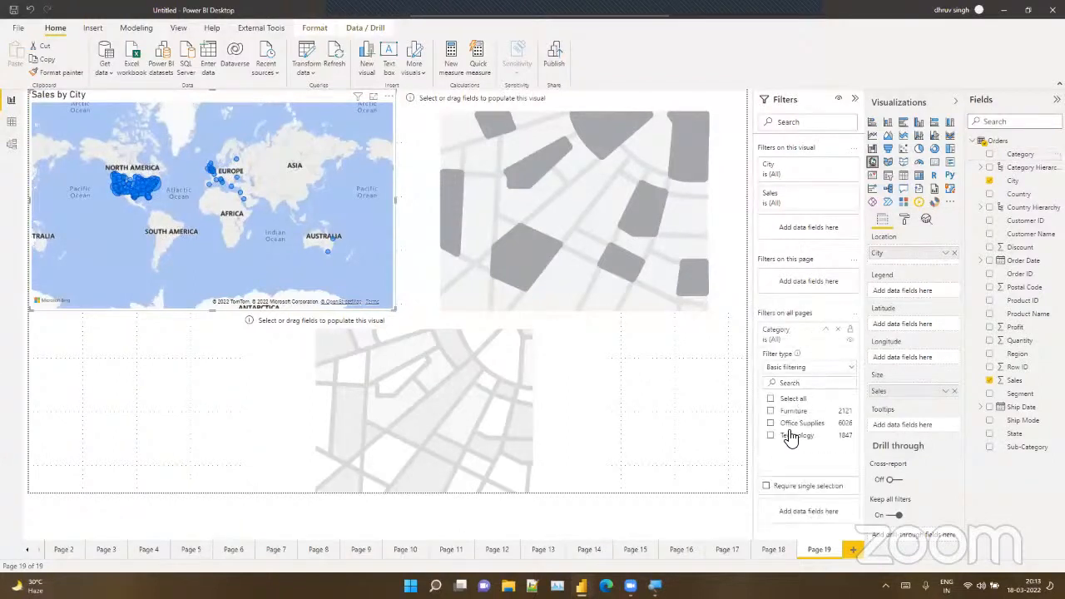
pyautogui.click(784, 425)
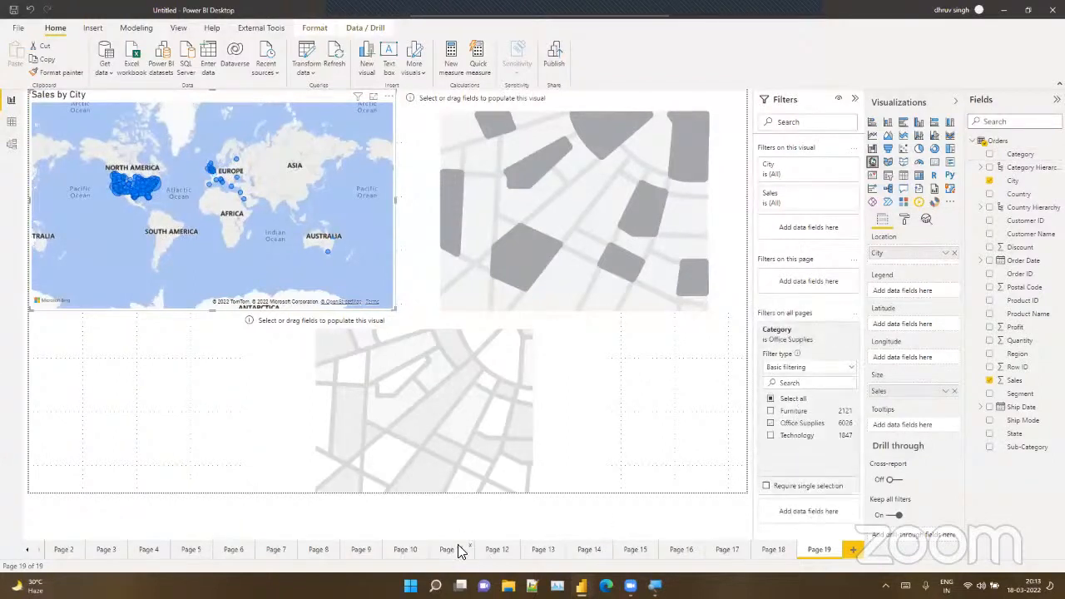
# Step: Examine how the all-pages Category filter affects the charts on Pages 13 to 18, and return to Page 19
pyautogui.click(757, 549)
pyautogui.click(726, 551)
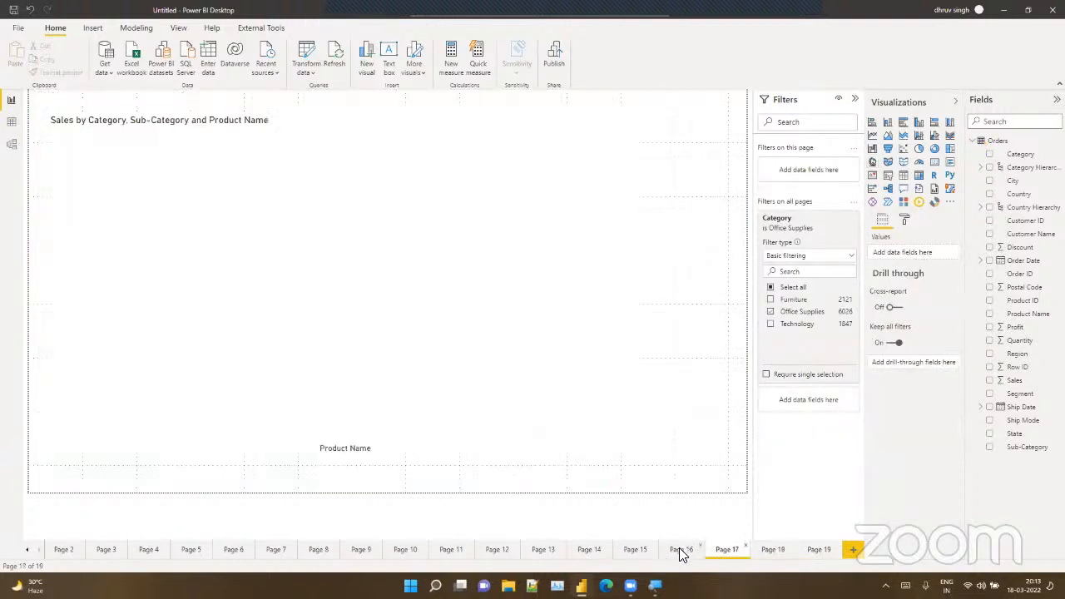
pyautogui.click(680, 549)
pyautogui.click(629, 556)
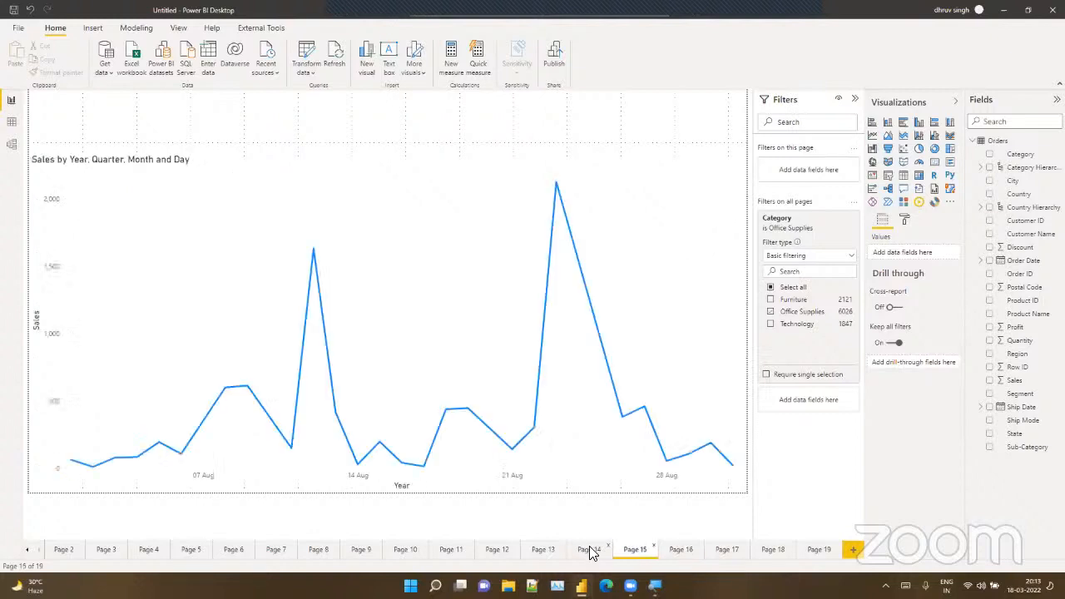
pyautogui.click(589, 547)
pyautogui.click(543, 553)
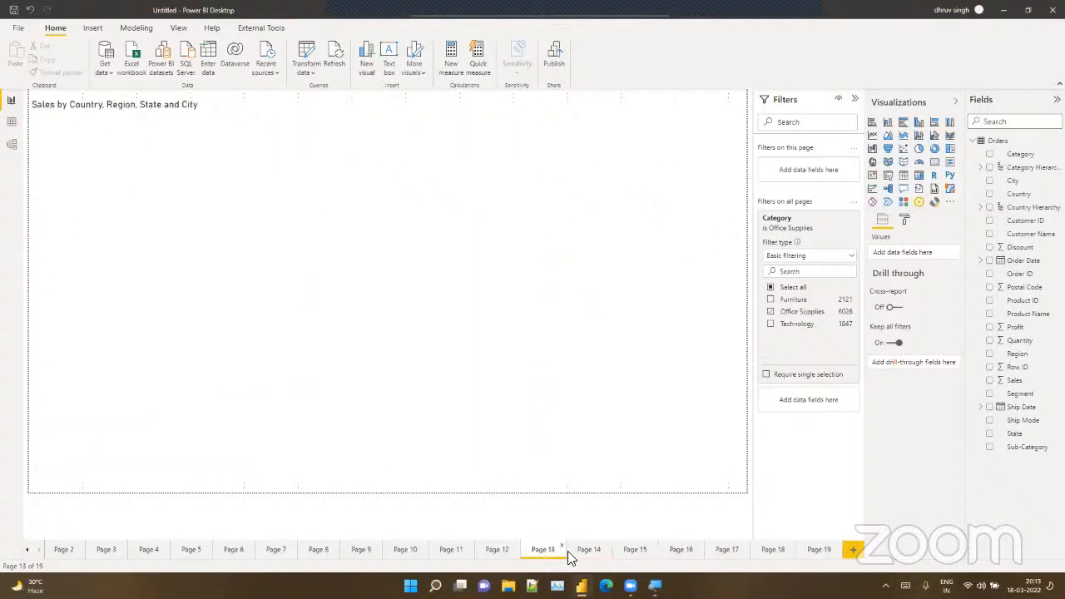
pyautogui.click(582, 549)
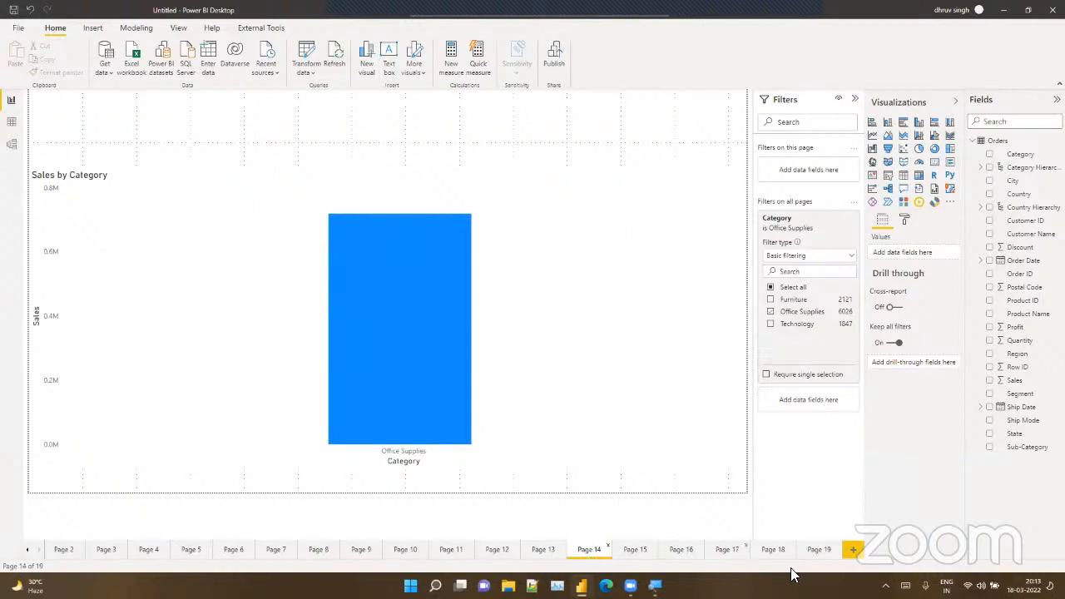
pyautogui.click(813, 556)
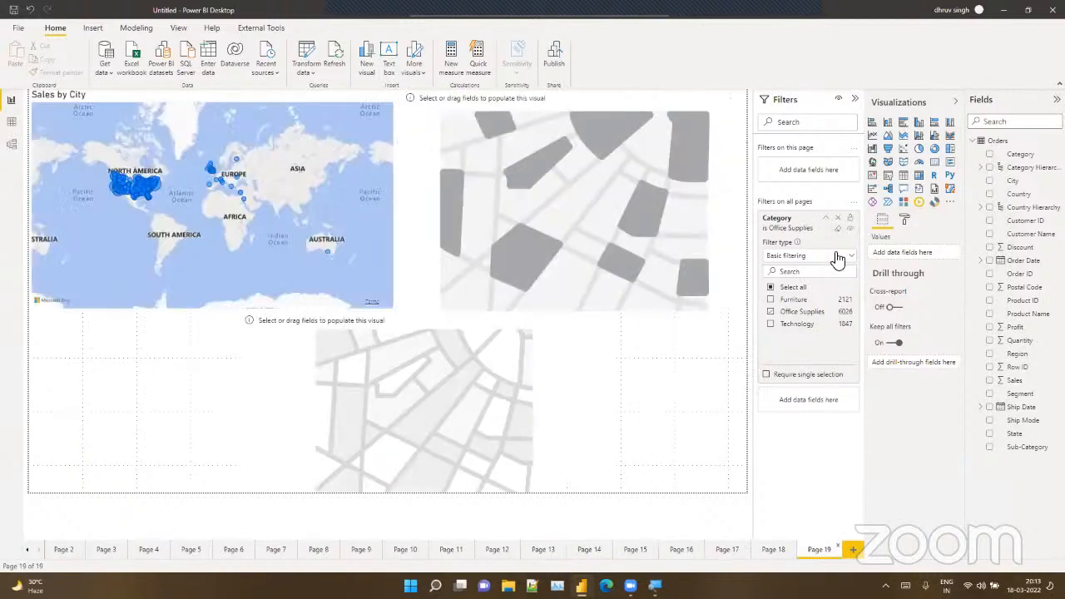
# Step: Remove the Category filter from all pages, including once more after re-adding it
pyautogui.click(837, 223)
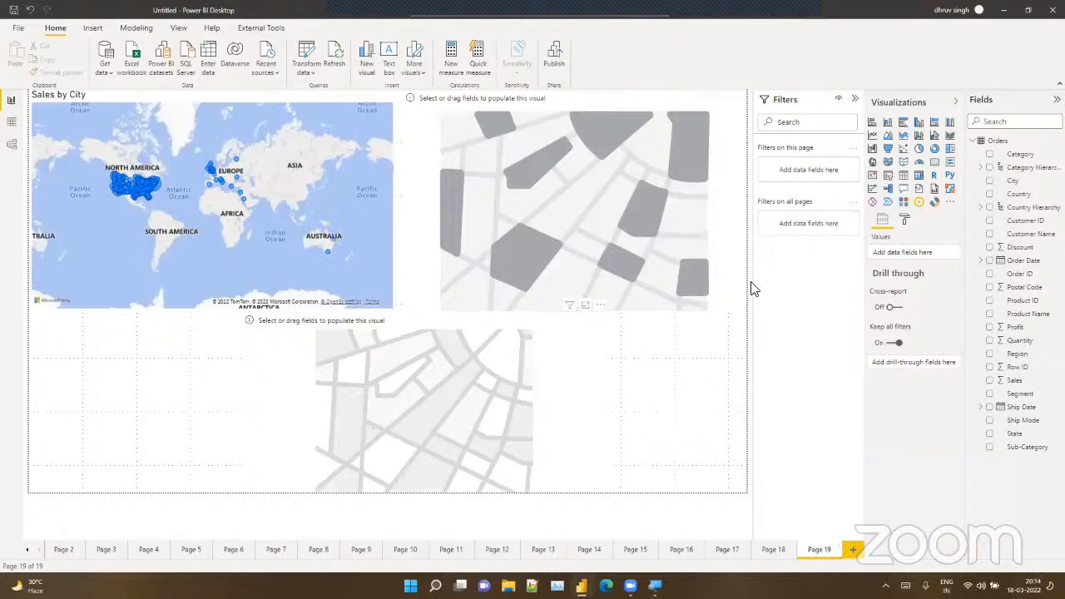
pyautogui.moveTo(1038, 157); pyautogui.dragTo(836, 229)
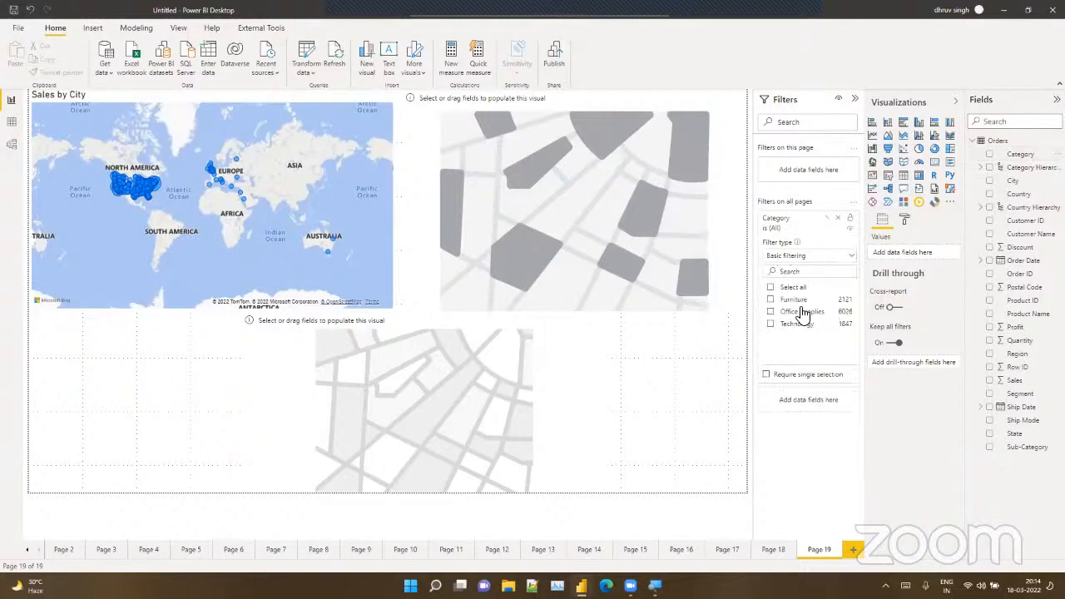
pyautogui.click(837, 218)
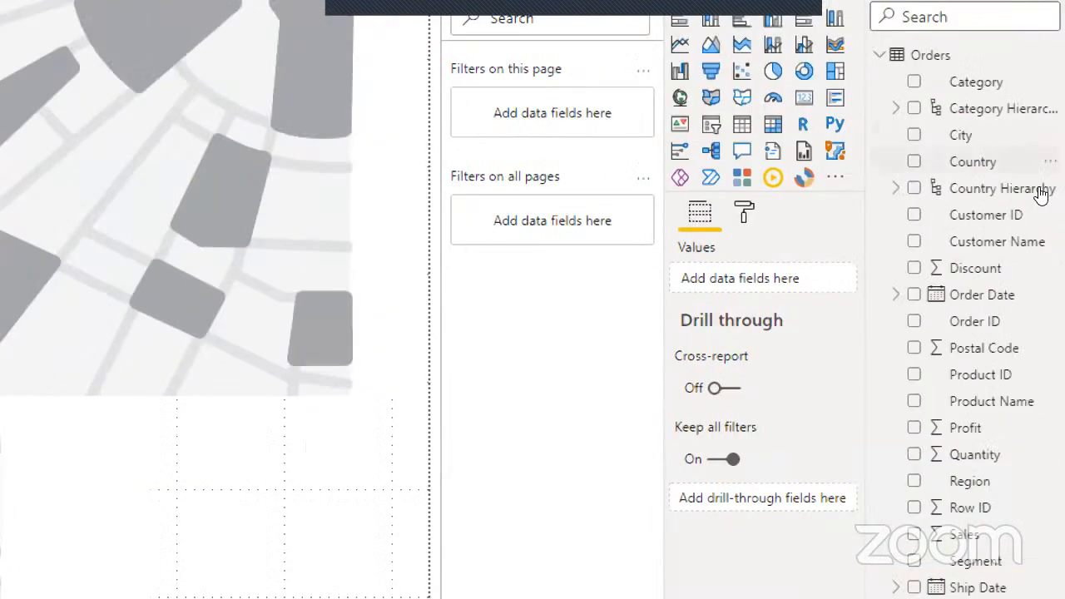
# Step: Filter only the current page by Category, keeping Office Supplies
pyautogui.moveTo(975, 81); pyautogui.dragTo(499, 111)
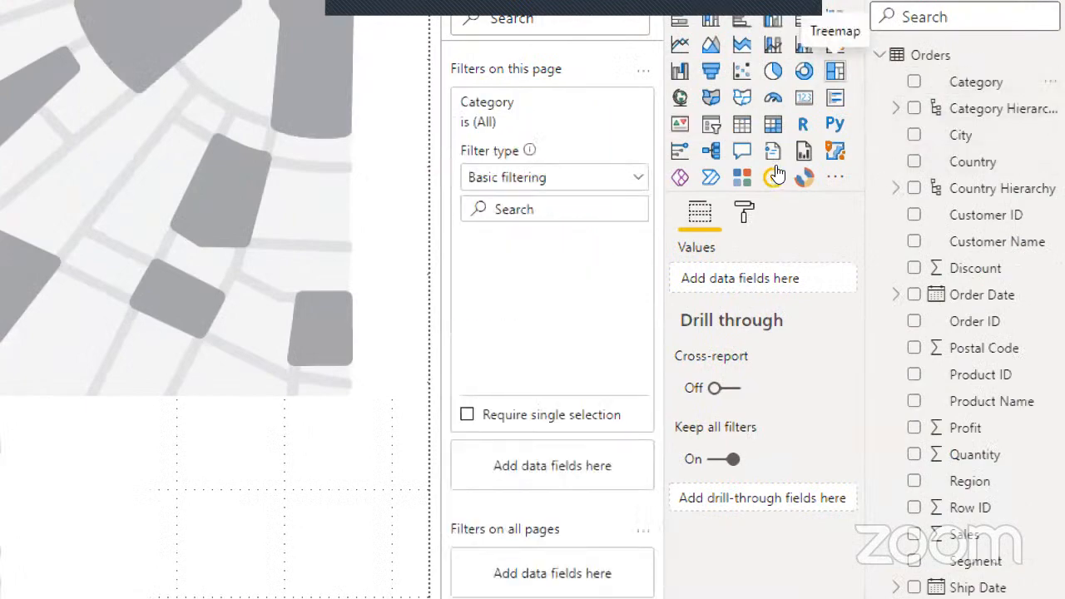
pyautogui.click(476, 289)
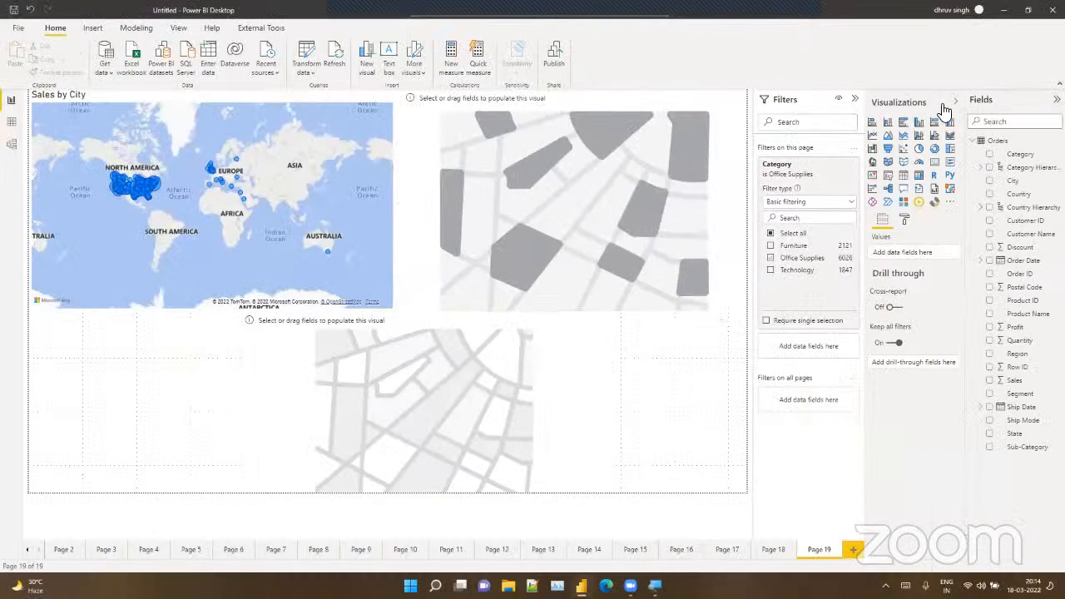
# Step: Insert a clustered bar chart of Sales by Category on Page 19 and compare it with the chart on Page 14
pyautogui.click(903, 121)
pyautogui.moveTo(1031, 154); pyautogui.dragTo(202, 374)
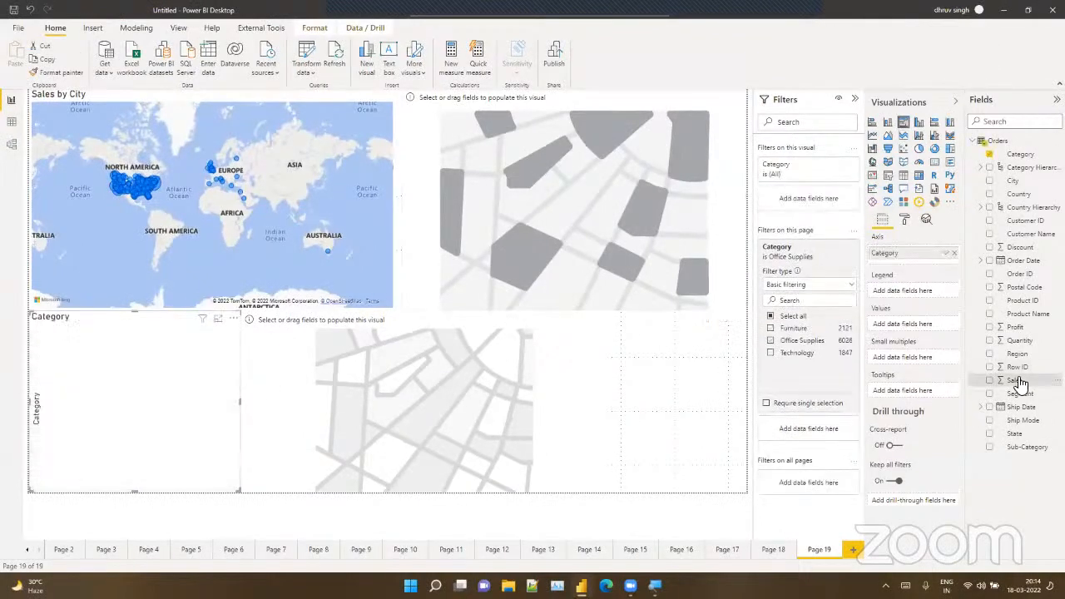
pyautogui.moveTo(1016, 380); pyautogui.dragTo(213, 421)
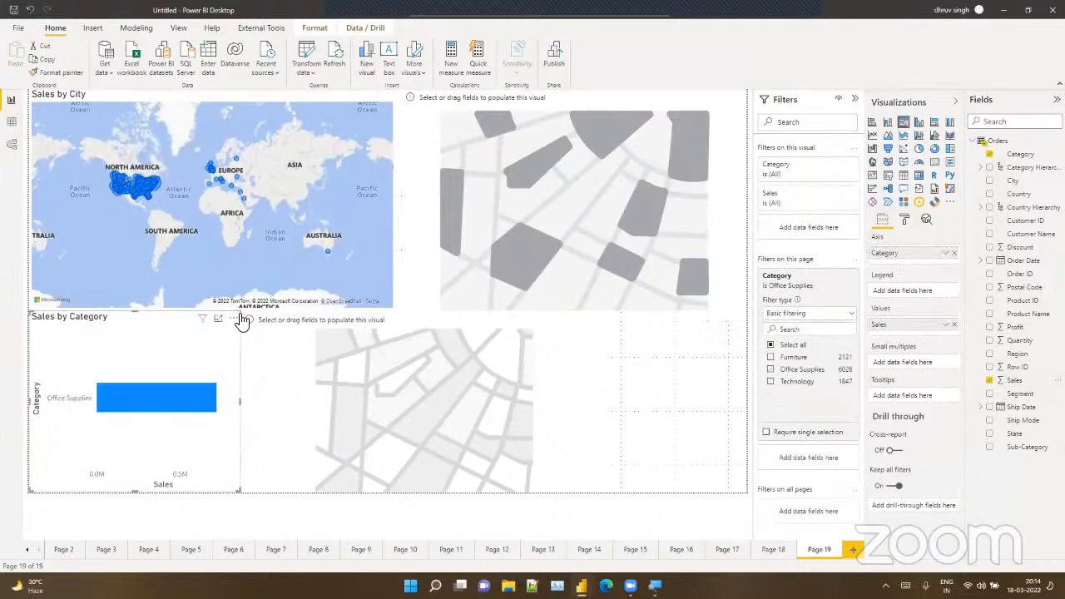
pyautogui.click(581, 553)
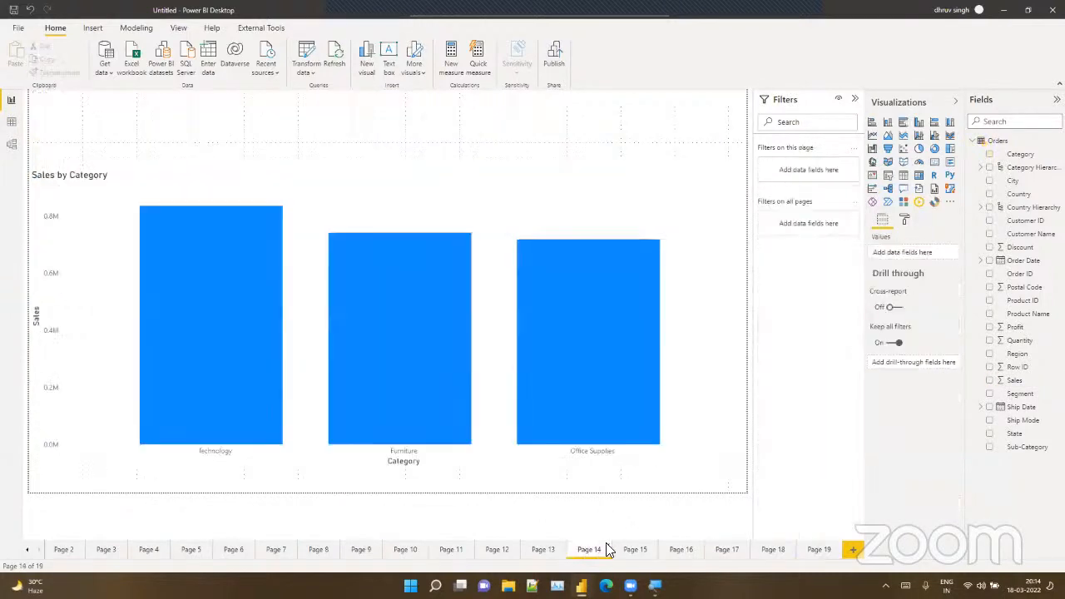
pyautogui.click(815, 551)
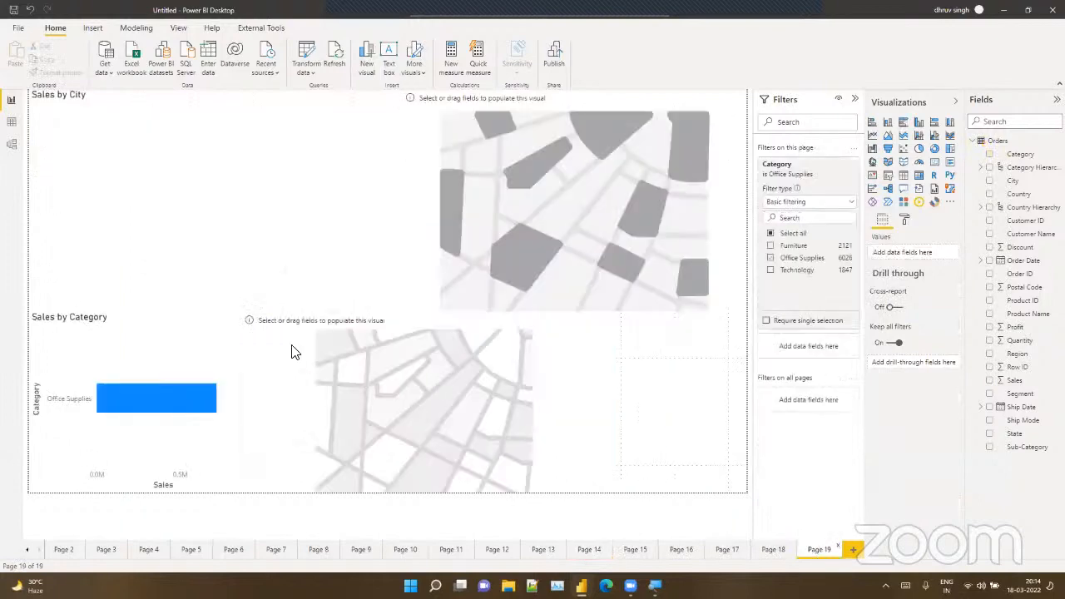
# Step: Delete the Sales by Category bar chart and remove the page-level Category filter
pyautogui.rightClick(241, 331)
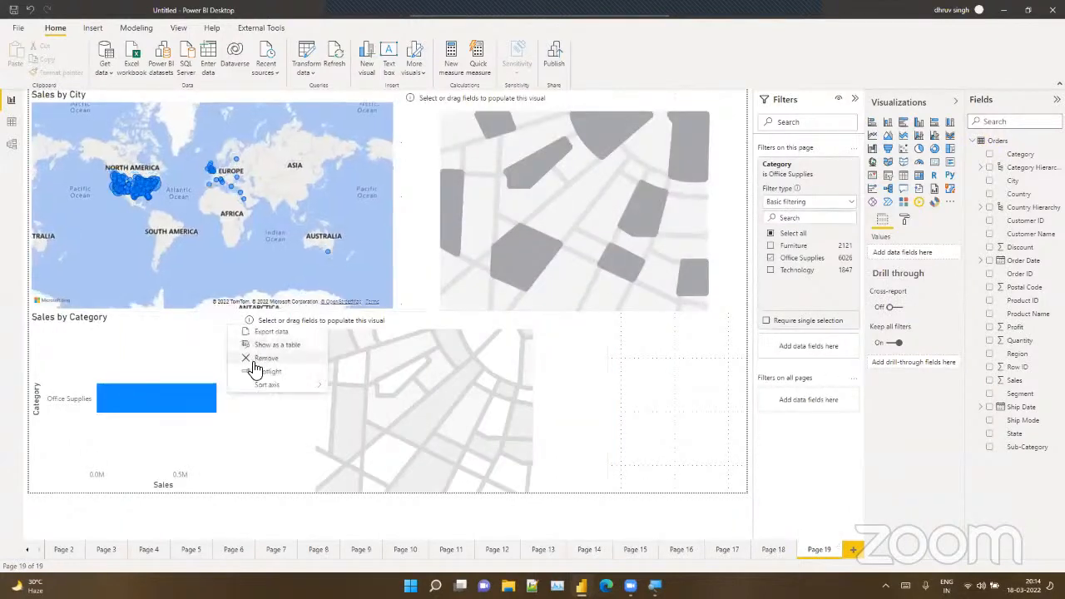
pyautogui.click(260, 358)
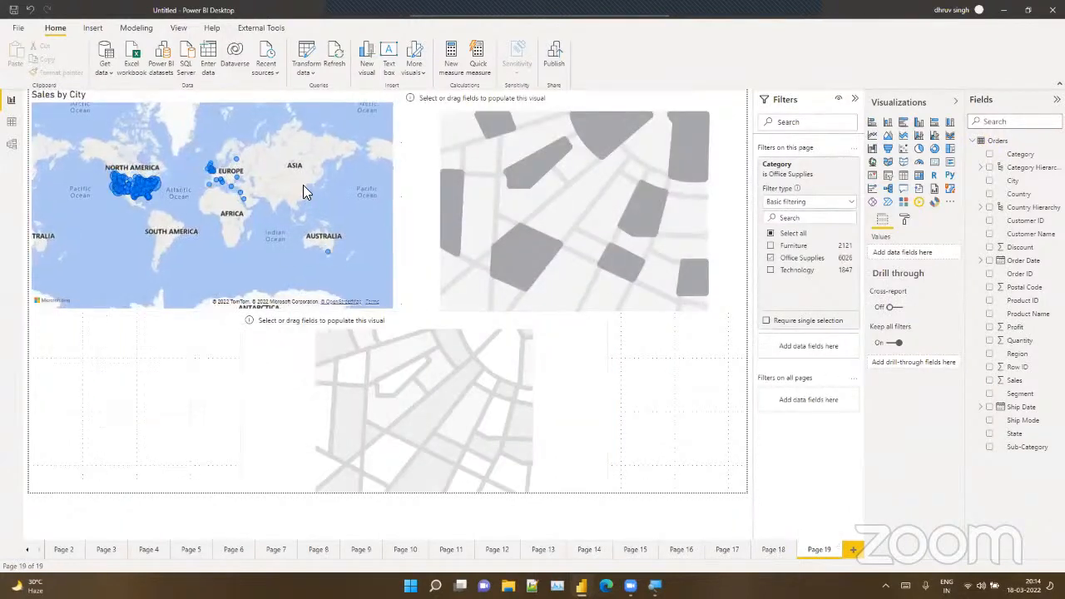
pyautogui.click(238, 95)
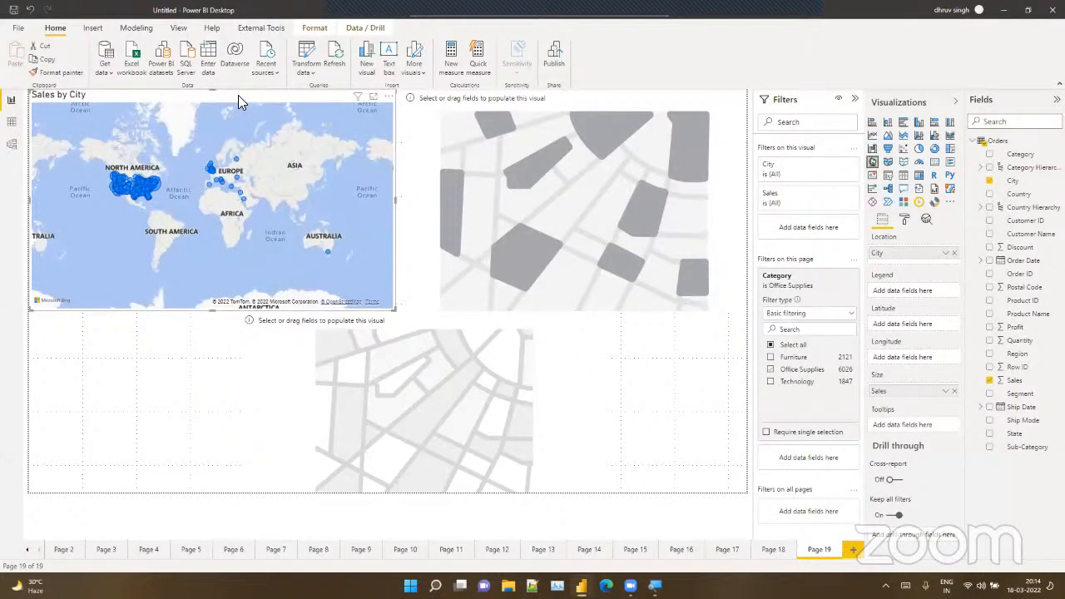
pyautogui.click(838, 277)
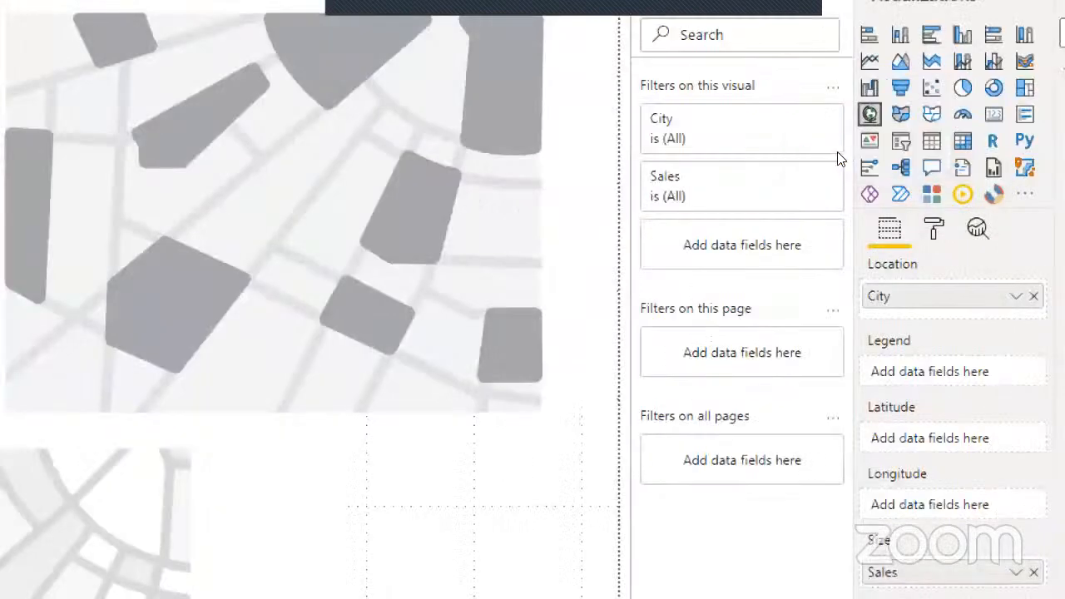
# Step: Try Advanced filtering for City on the bubble map and switch the filter back to Basic filtering
pyautogui.click(832, 137)
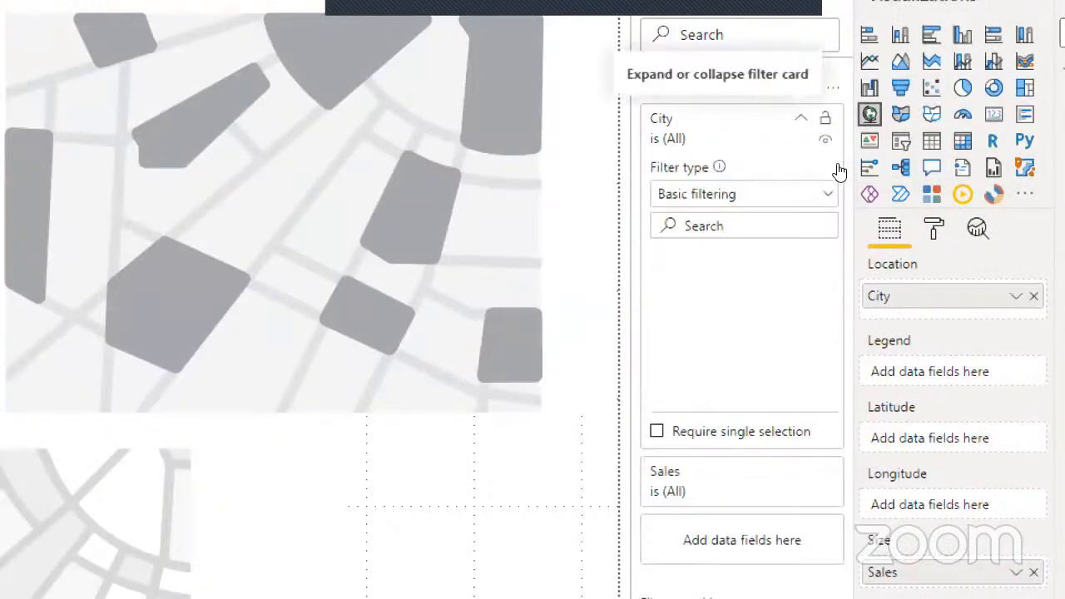
pyautogui.click(826, 200)
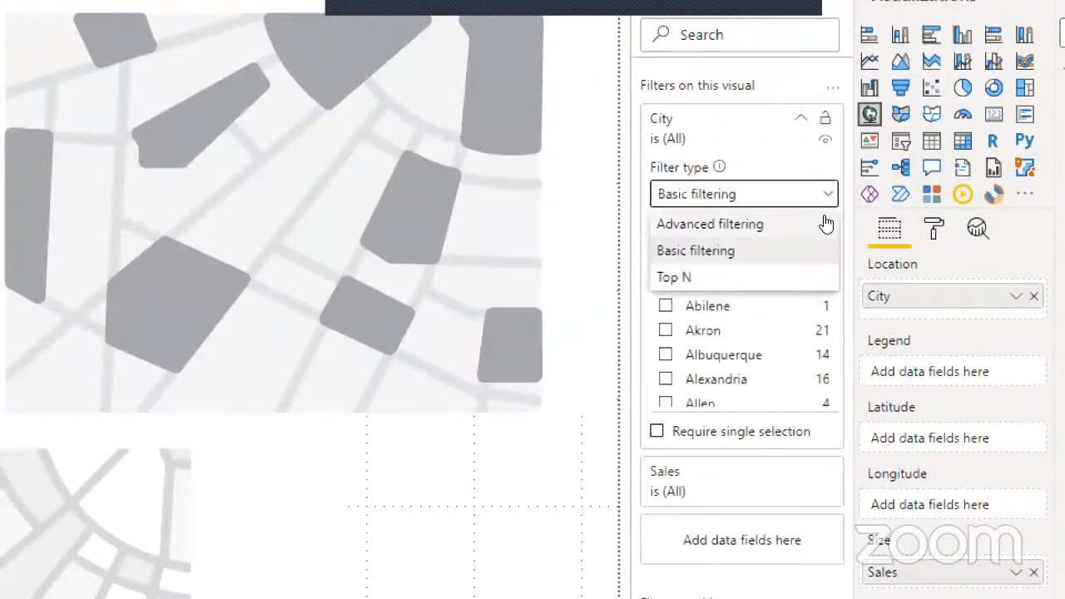
pyautogui.click(808, 223)
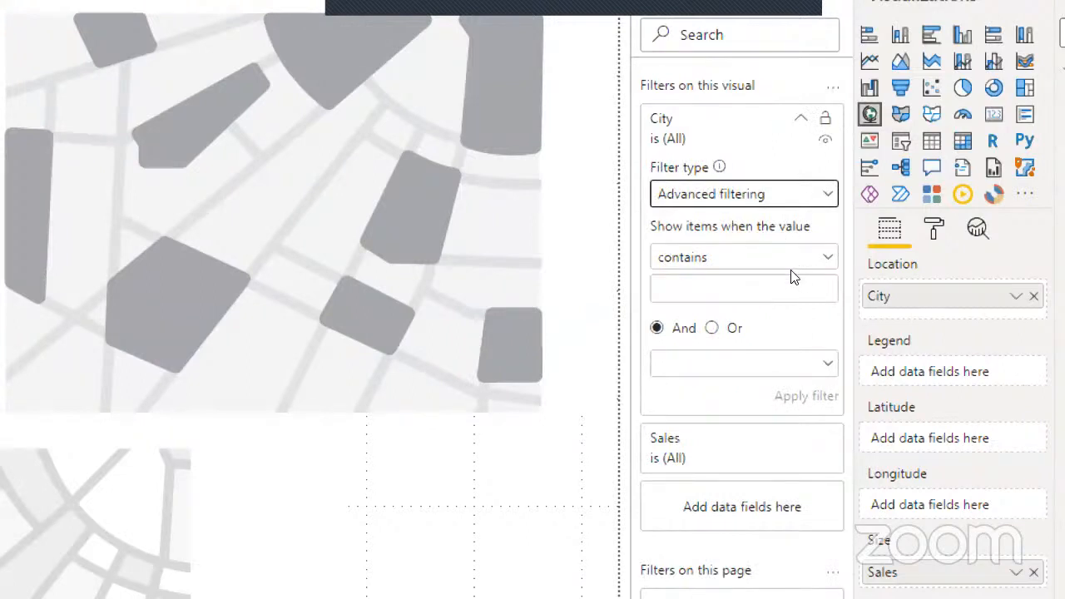
pyautogui.click(805, 206)
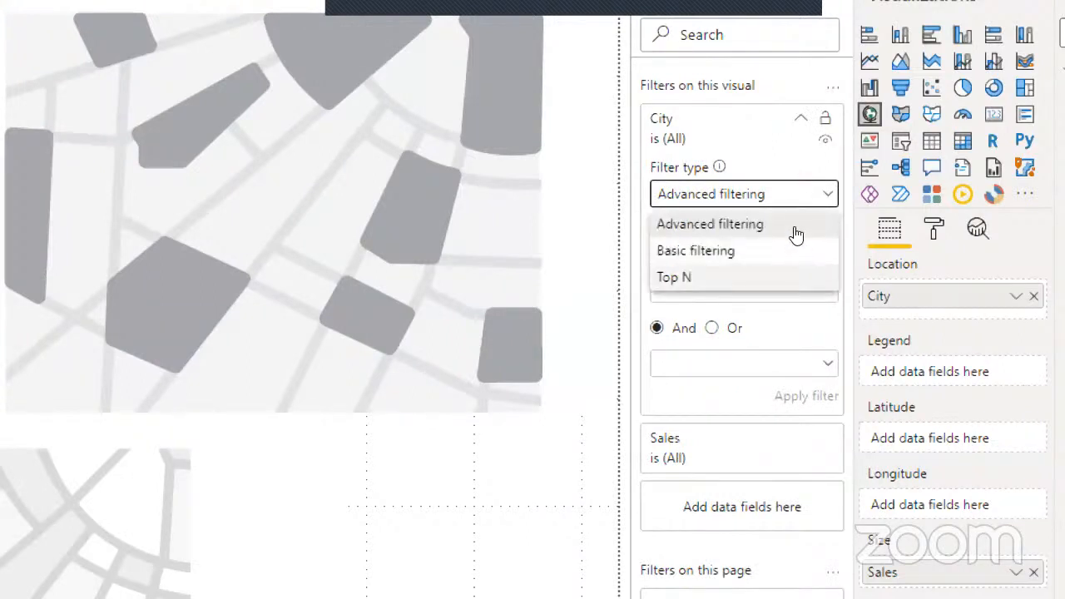
pyautogui.click(810, 252)
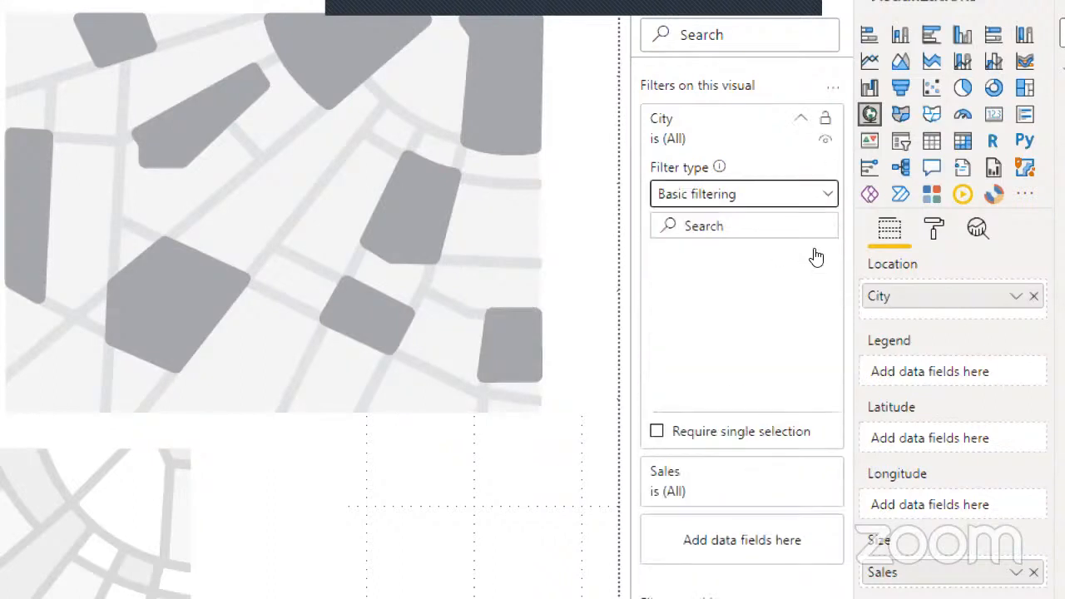
# Step: Apply a Top N filter on City to the bubble map, showing the top 10 by Sales
pyautogui.click(802, 202)
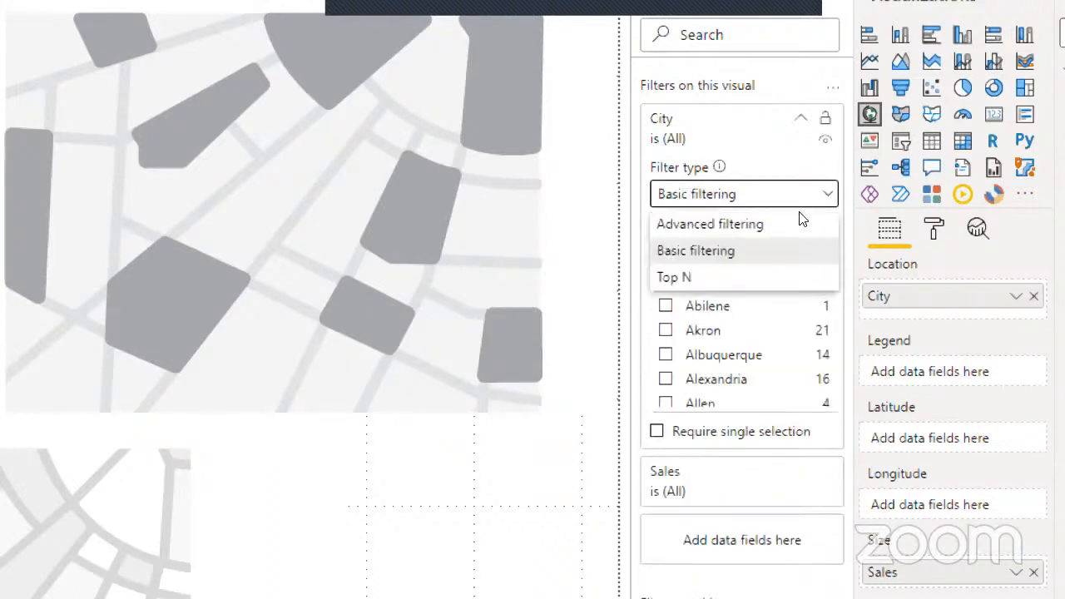
pyautogui.click(790, 277)
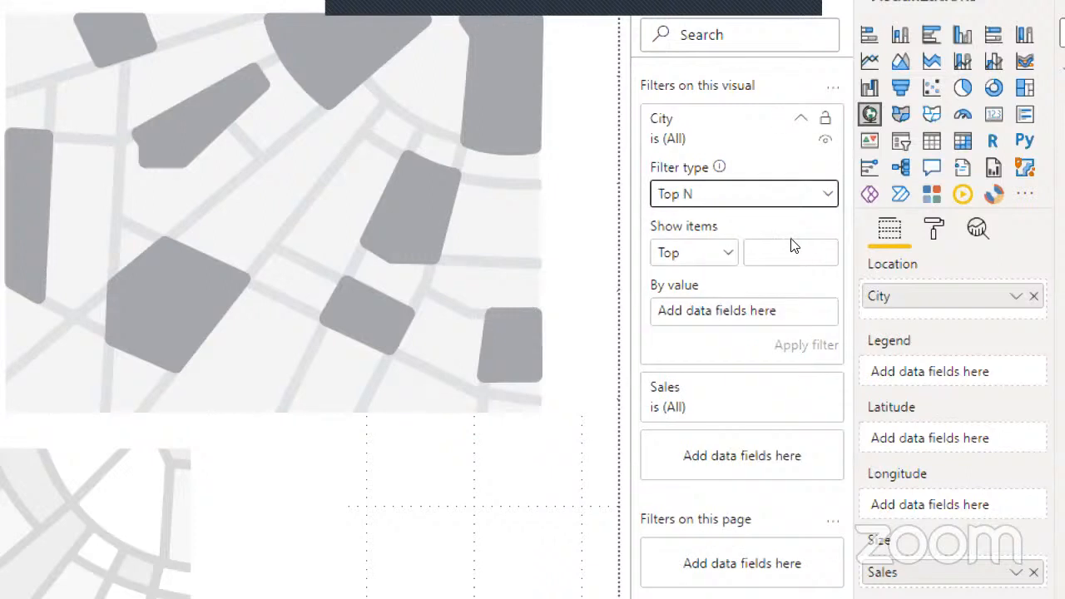
pyautogui.click(783, 232)
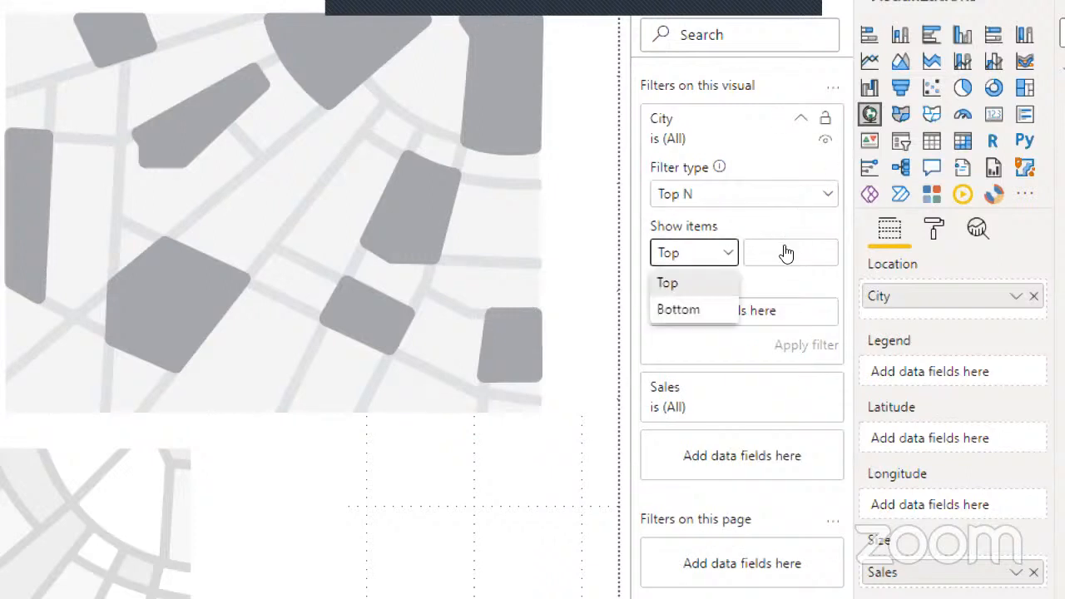
pyautogui.click(773, 238)
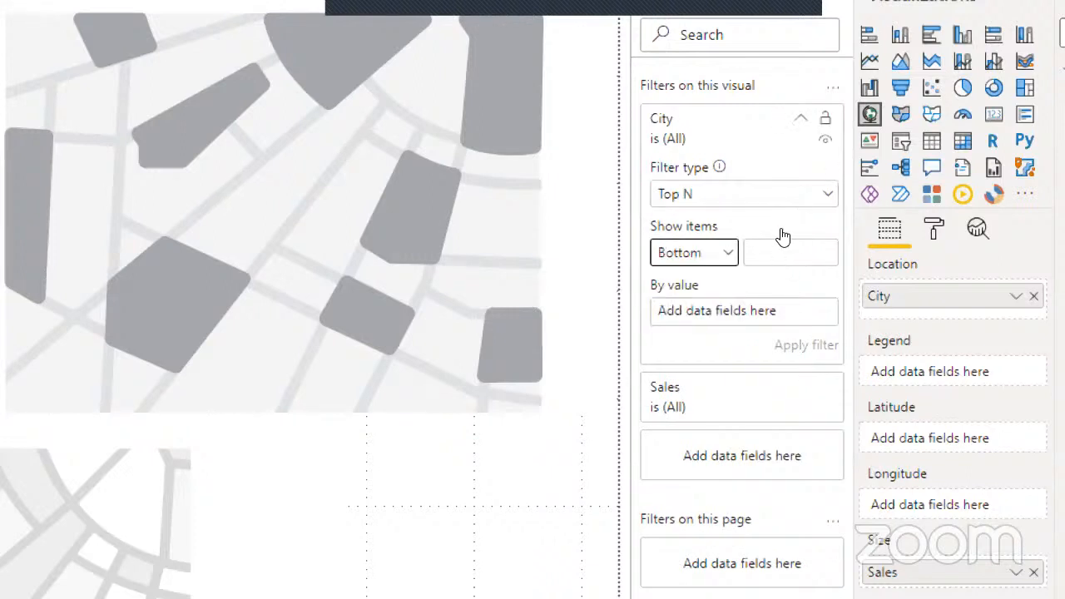
pyautogui.click(782, 234)
pyautogui.click(786, 251)
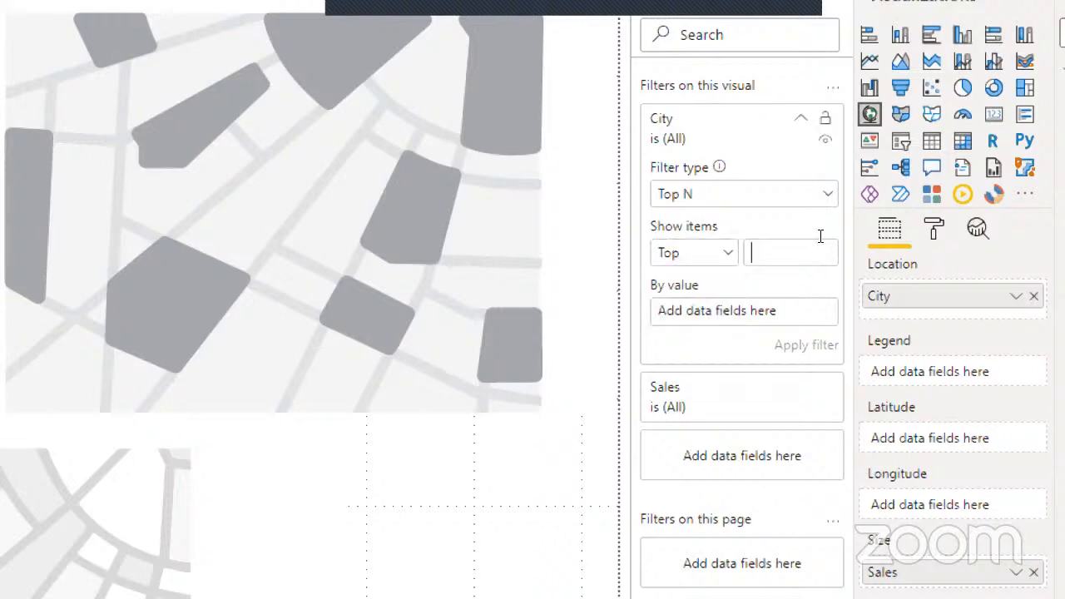
pyautogui.write('10')
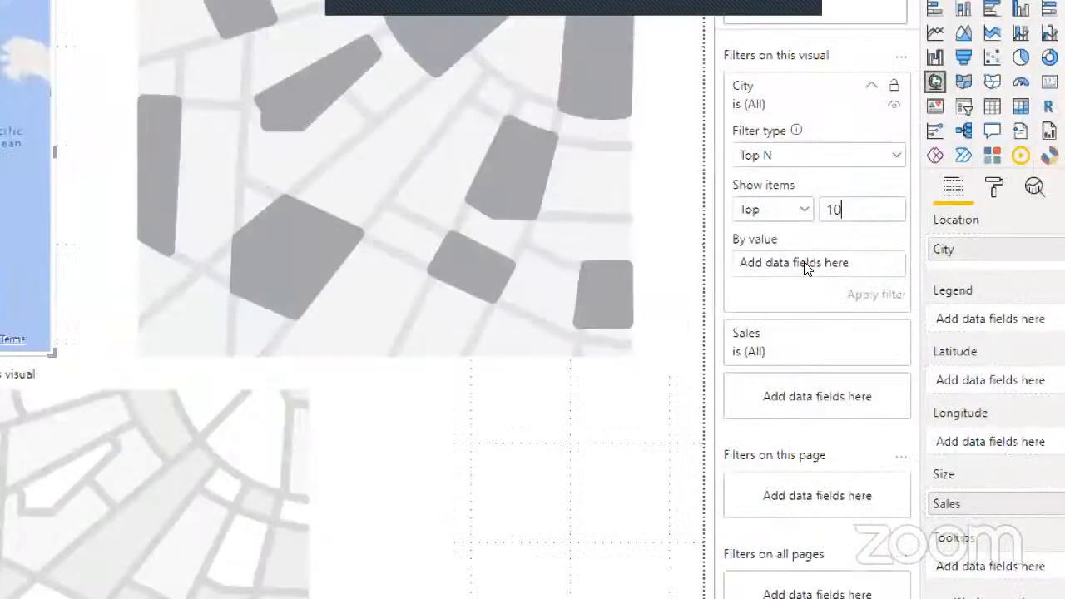
pyautogui.moveTo(1021, 381); pyautogui.dragTo(832, 268)
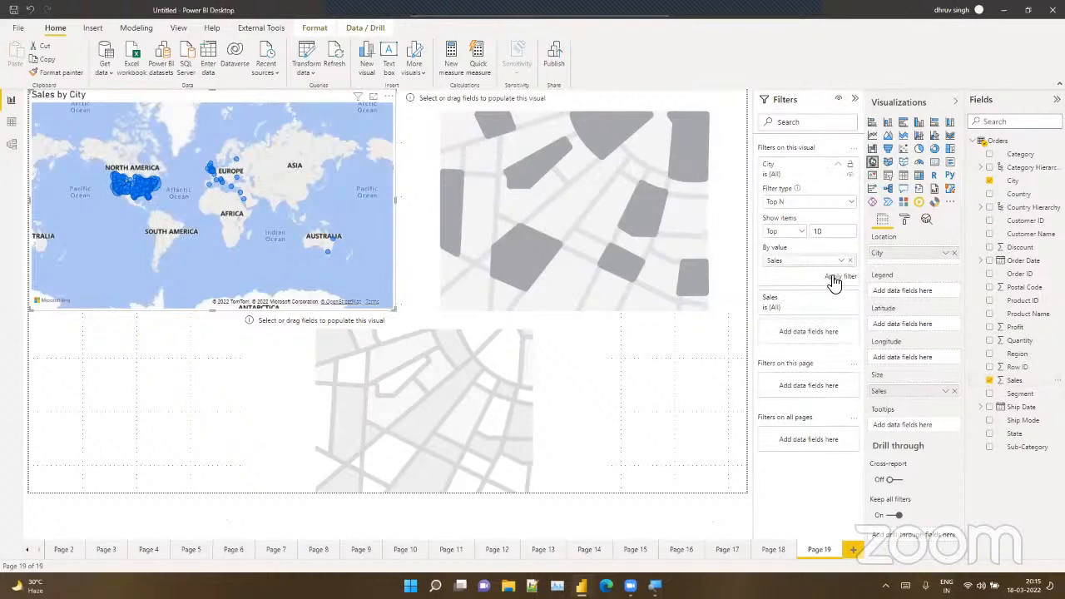
pyautogui.click(832, 279)
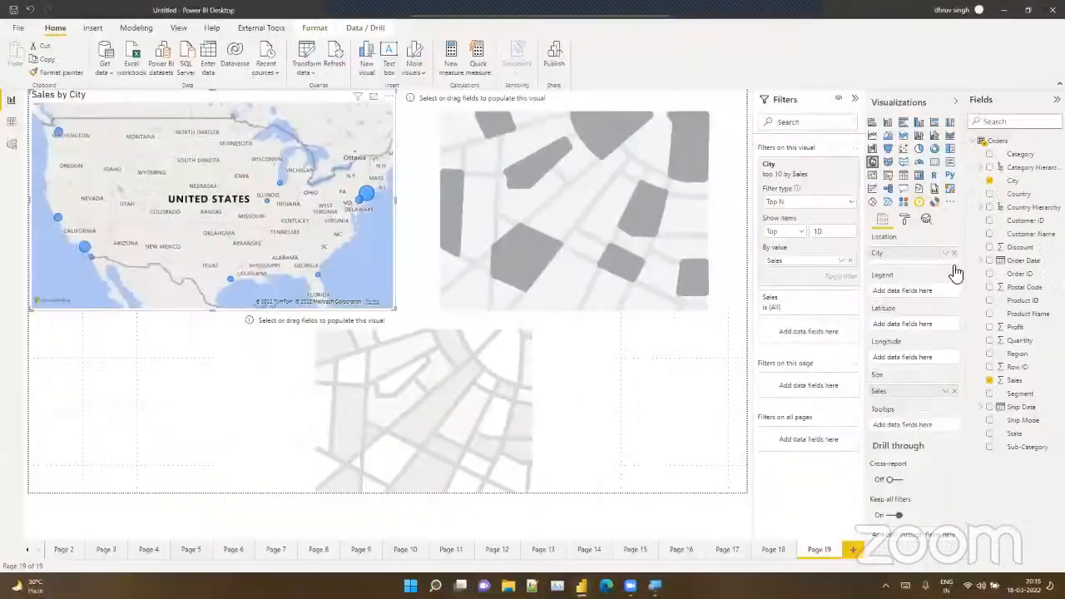
# Step: Assign Category as the bubble map's legend and open the map in focus mode
pyautogui.moveTo(1020, 156); pyautogui.dragTo(935, 290)
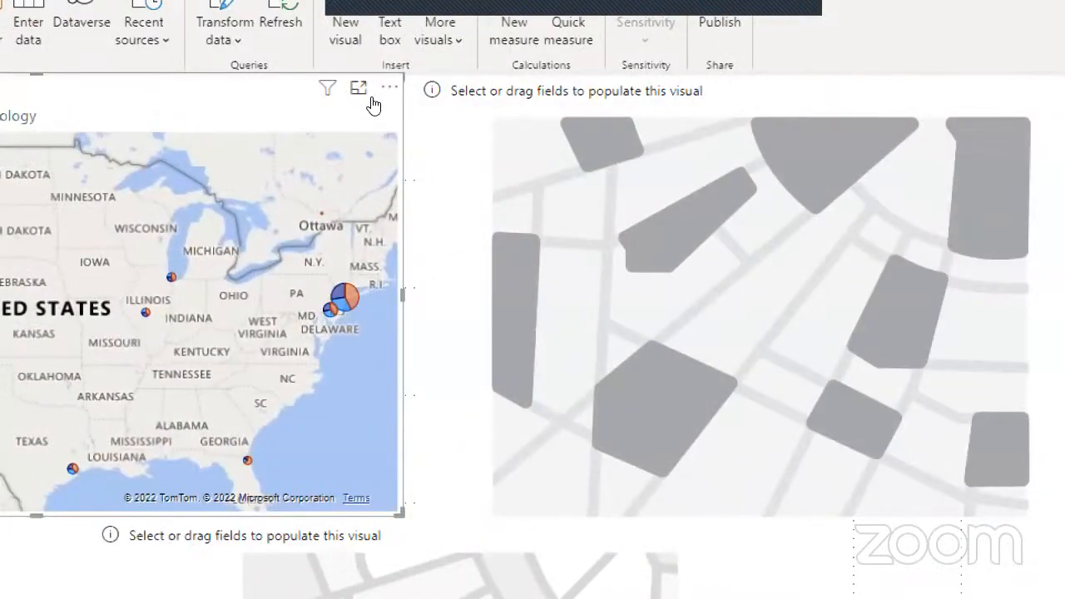
pyautogui.click(372, 100)
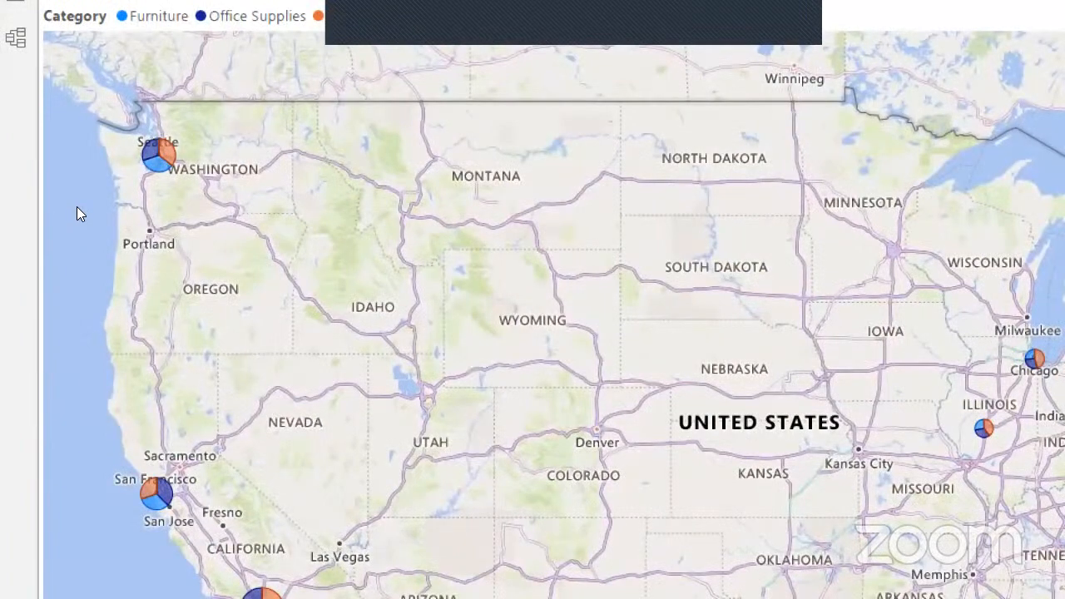
# Step: Leave focus mode and set up the empty filled map with State as location, Region as legend and Sales as tooltip
pyautogui.moveTo(77, 207)
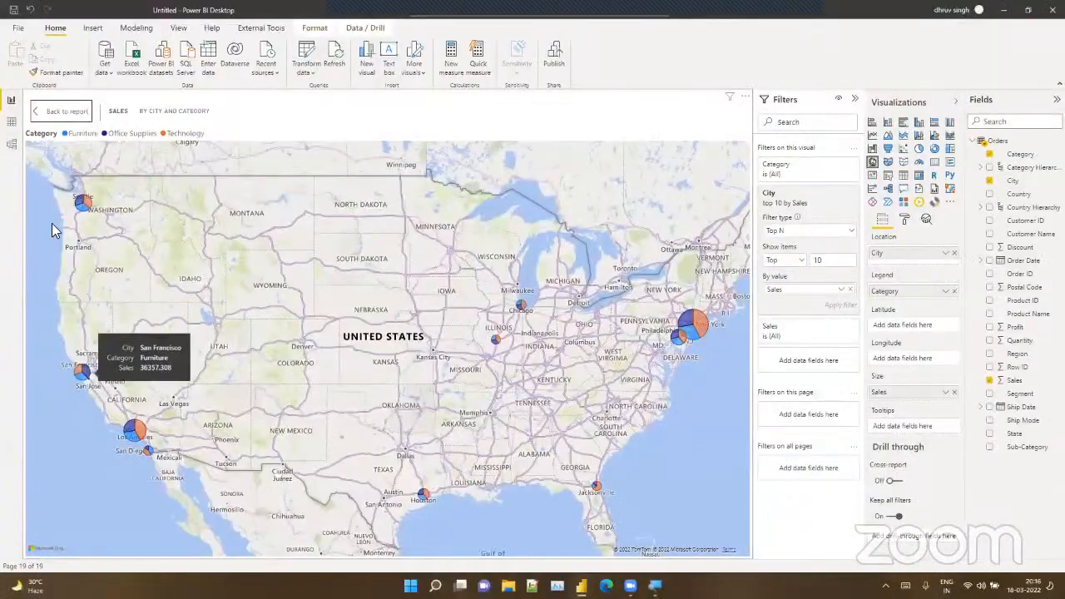
pyautogui.click(64, 111)
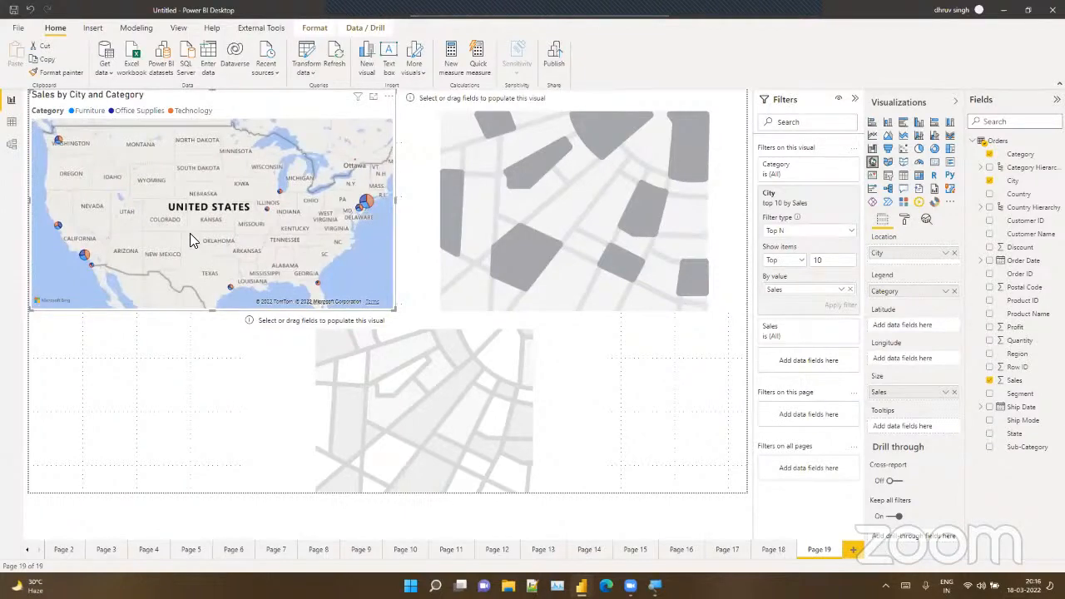
pyautogui.click(584, 268)
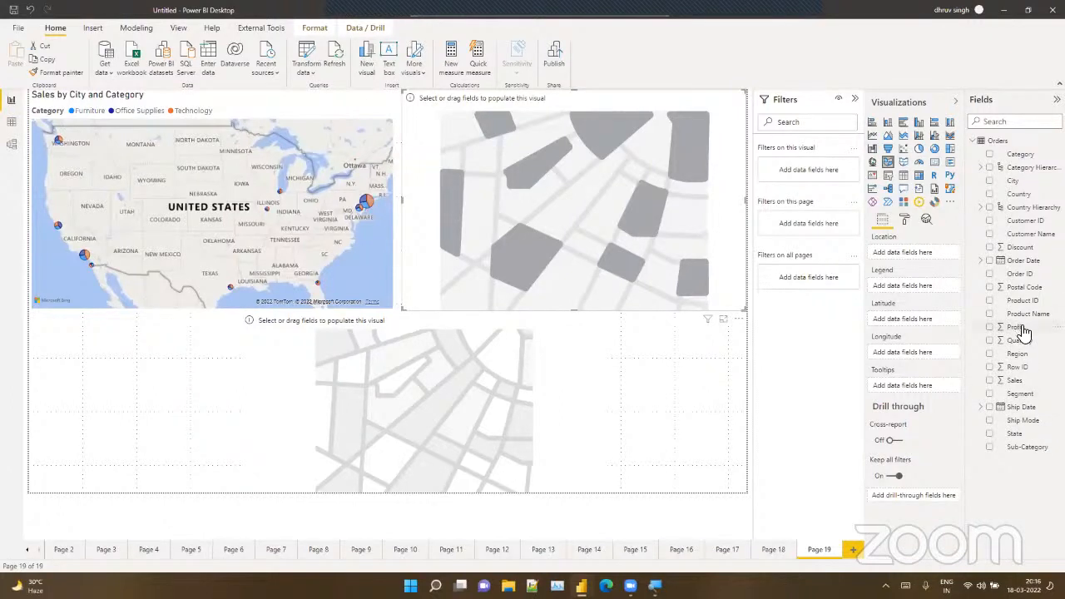
pyautogui.moveTo(1017, 433); pyautogui.dragTo(918, 253)
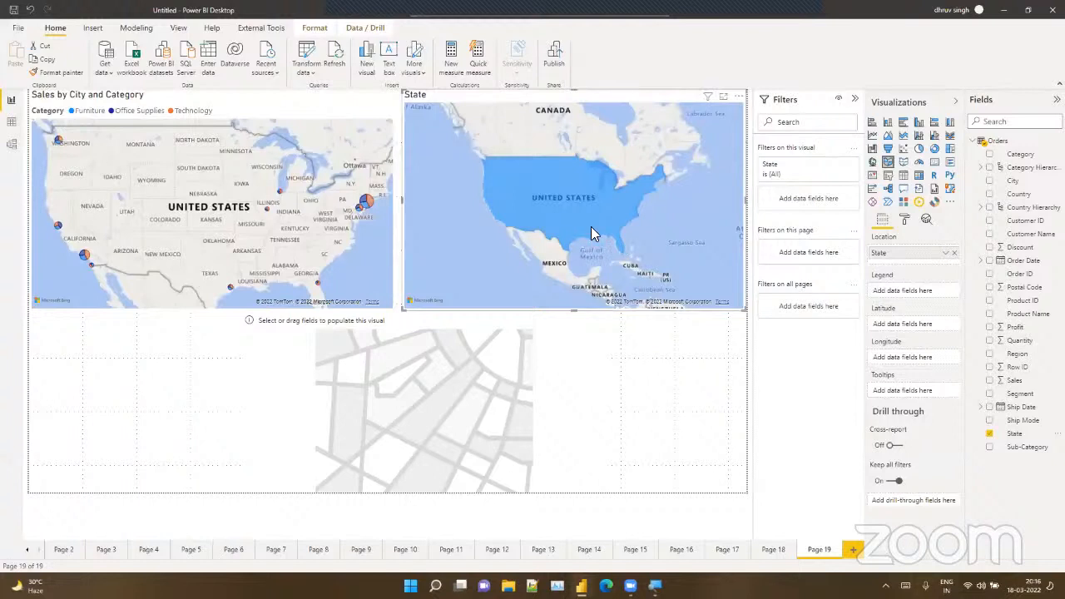
pyautogui.moveTo(1016, 353); pyautogui.dragTo(934, 300)
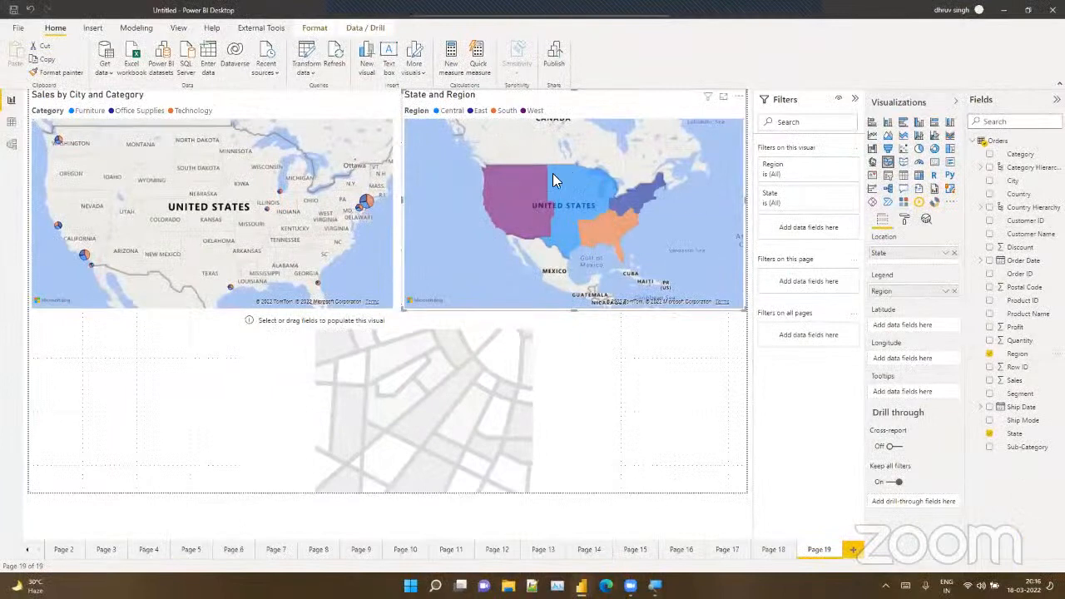
pyautogui.moveTo(616, 237)
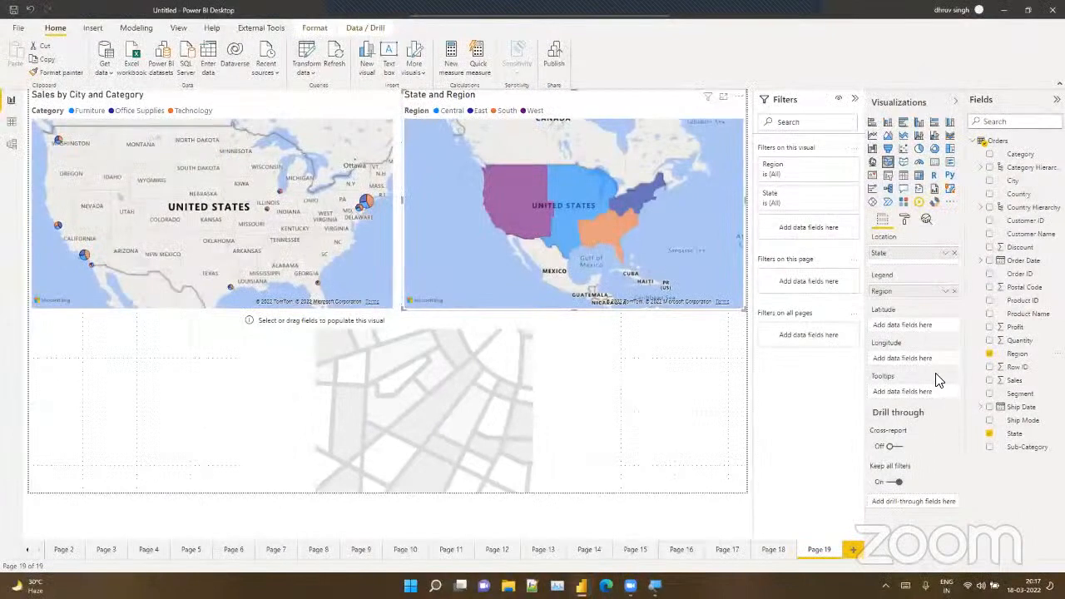
pyautogui.moveTo(1013, 380); pyautogui.dragTo(921, 391)
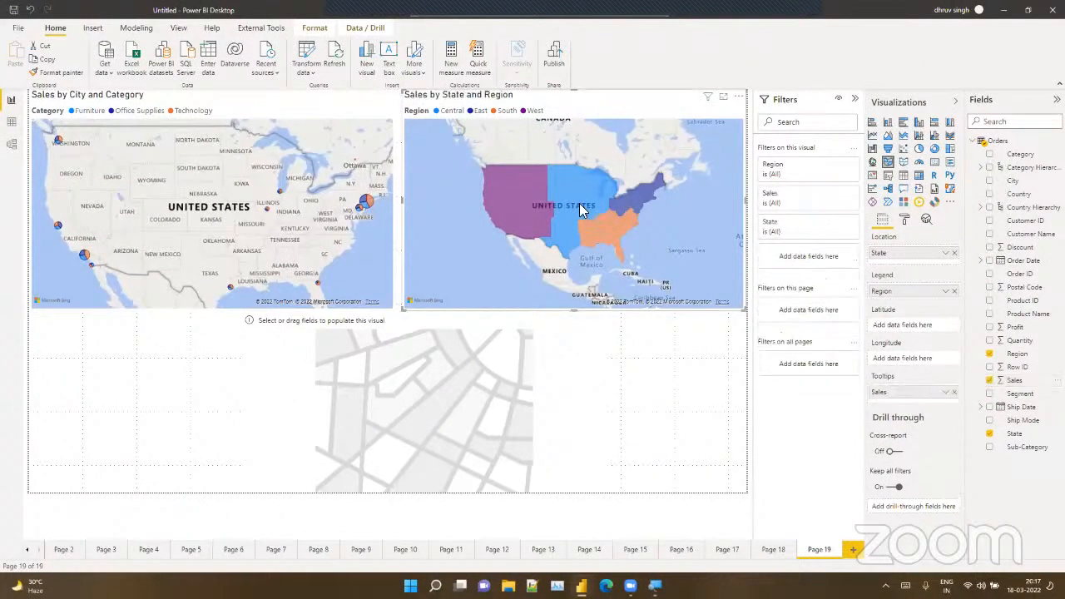
pyautogui.moveTo(557, 183)
pyautogui.moveTo(559, 236)
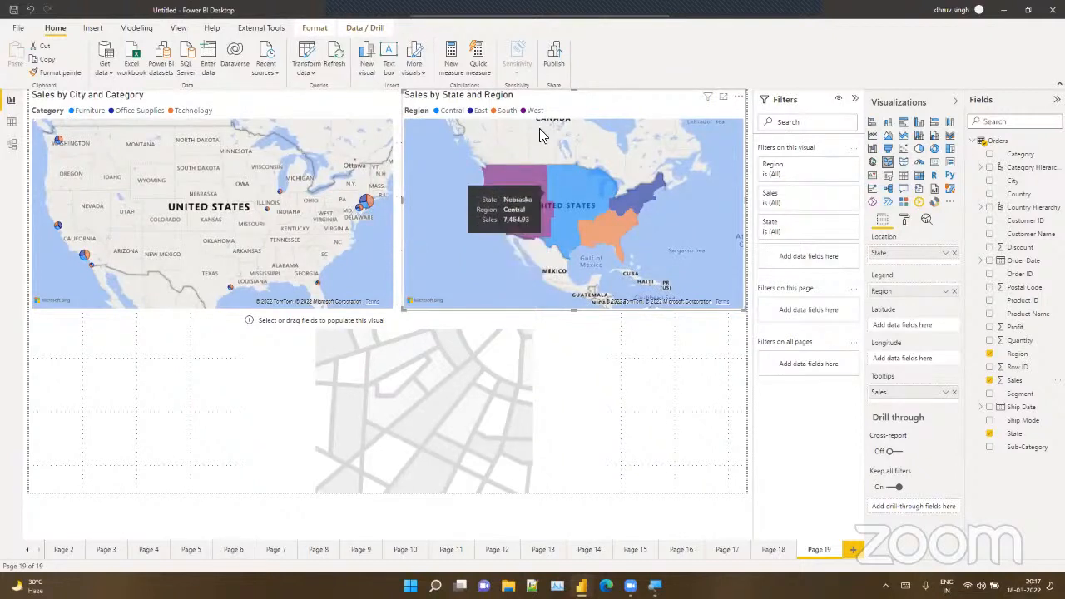
# Step: Set up the empty shape map with State as location and Sales as color saturation
pyautogui.click(252, 98)
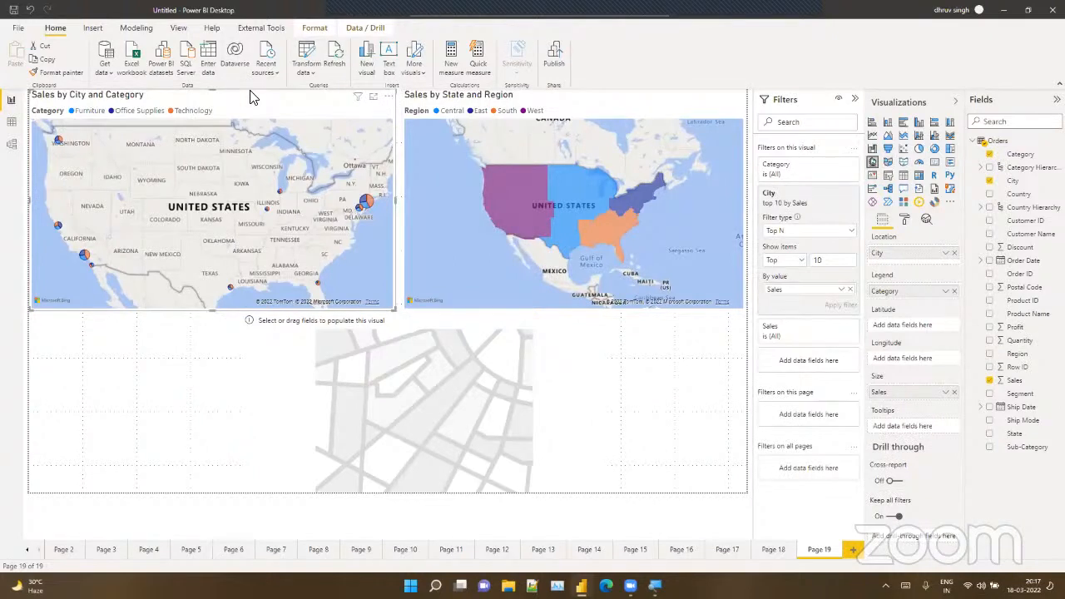
pyautogui.click(352, 361)
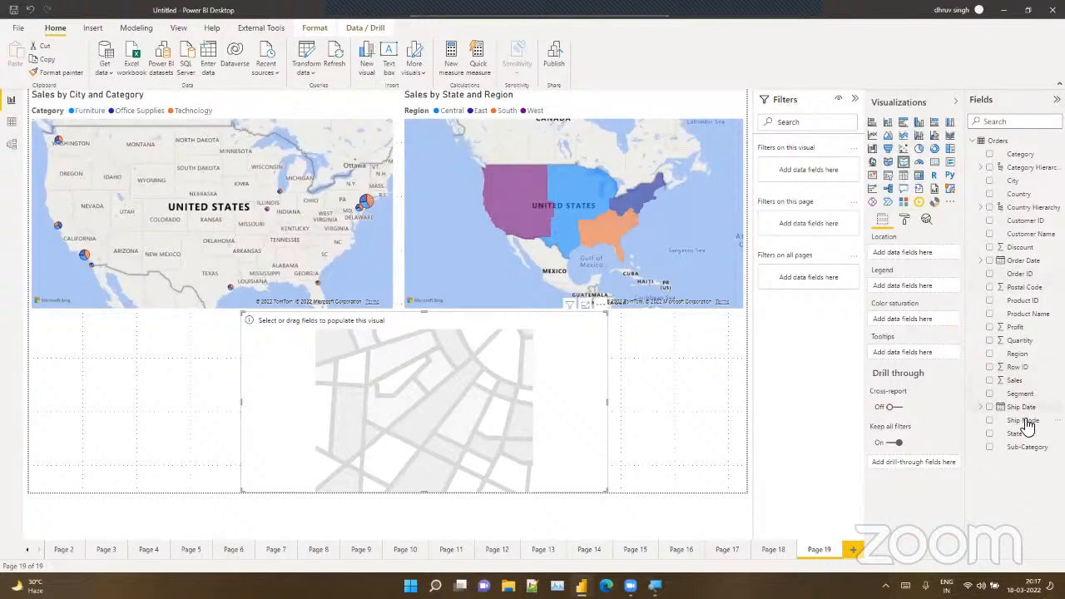
pyautogui.moveTo(1016, 433); pyautogui.dragTo(913, 250)
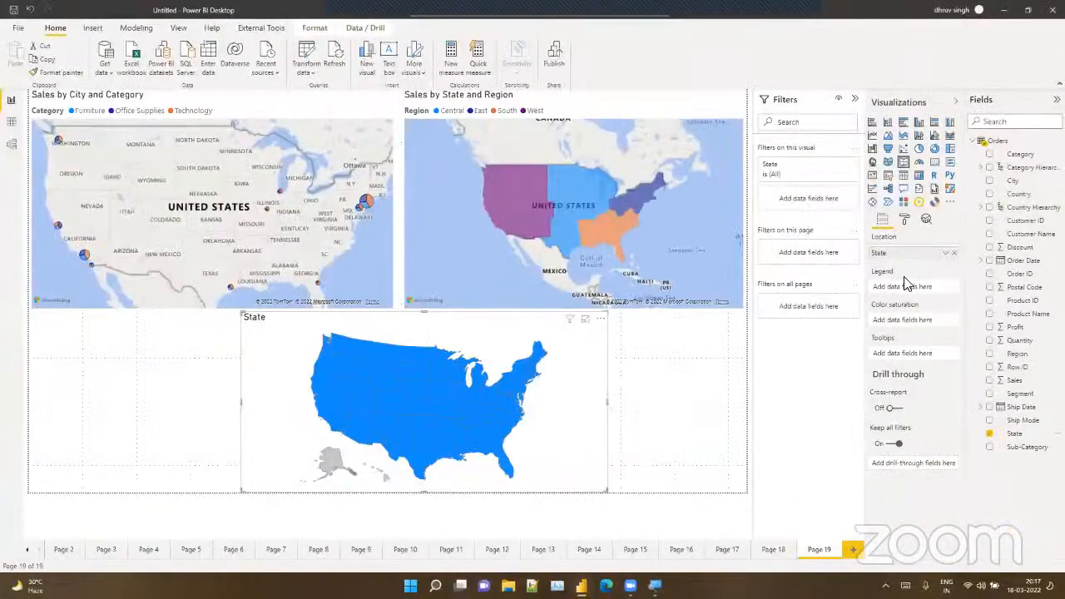
pyautogui.moveTo(1016, 381); pyautogui.dragTo(938, 321)
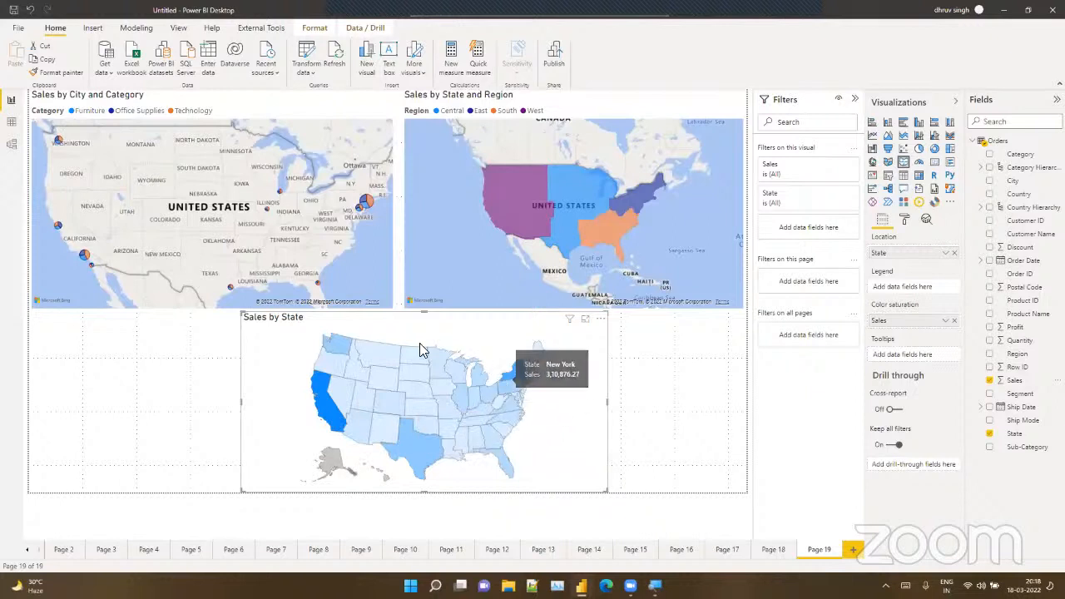
pyautogui.click(694, 453)
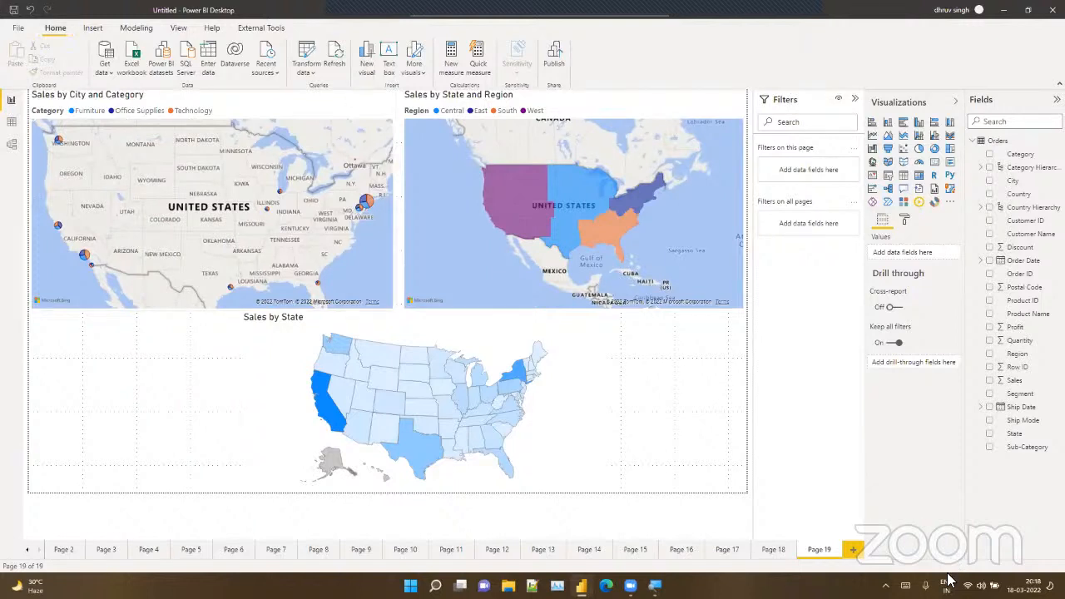
# Step: Add a new report page with a gauge enlarged across most of the canvas, using Profit as its value
pyautogui.click(854, 550)
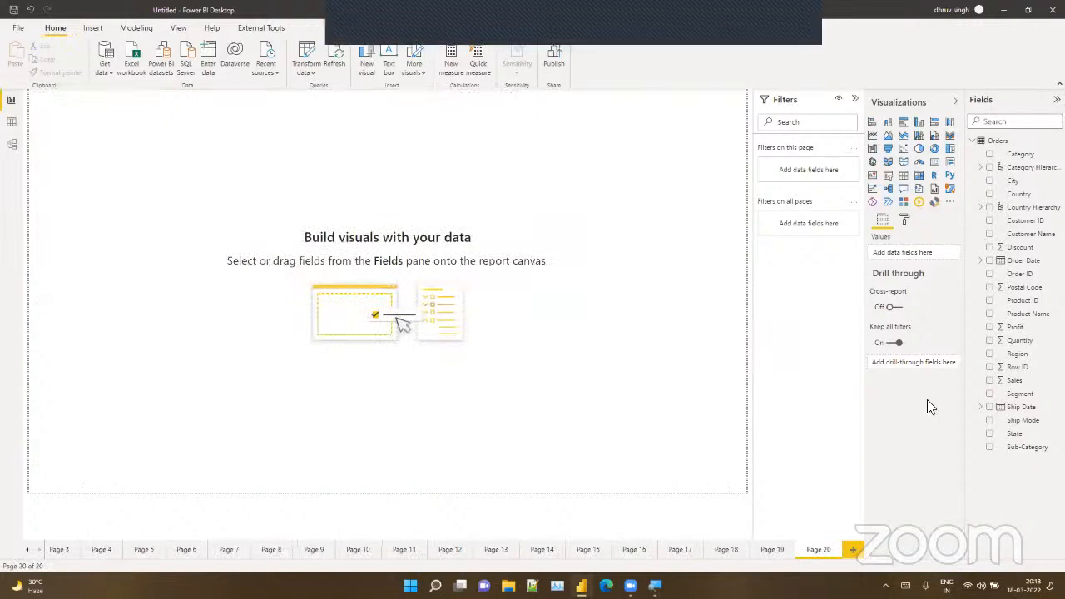
pyautogui.click(920, 163)
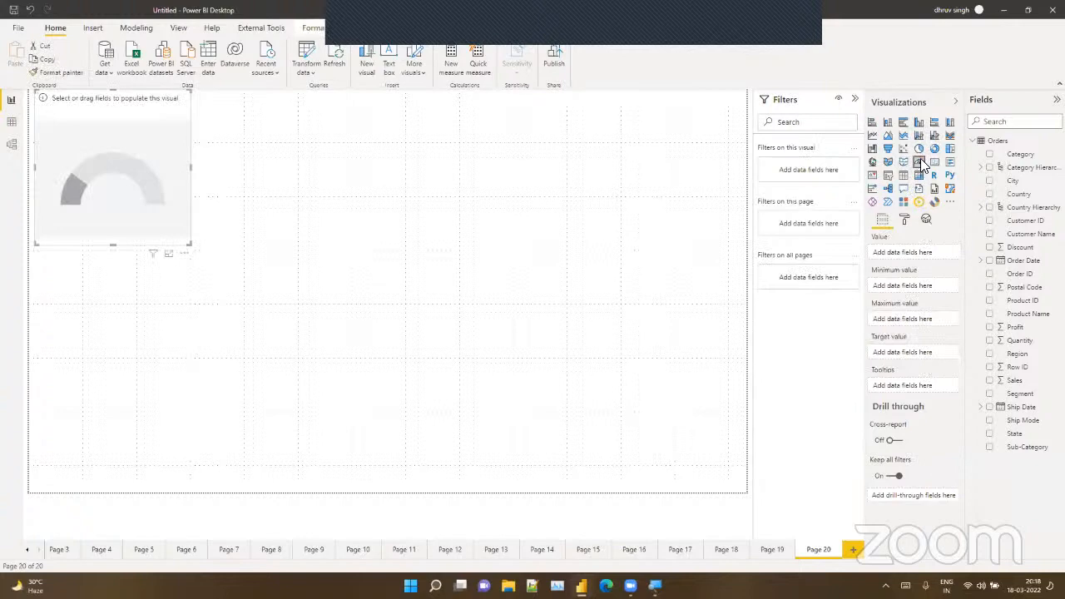
pyautogui.moveTo(132, 203); pyautogui.dragTo(102, 262)
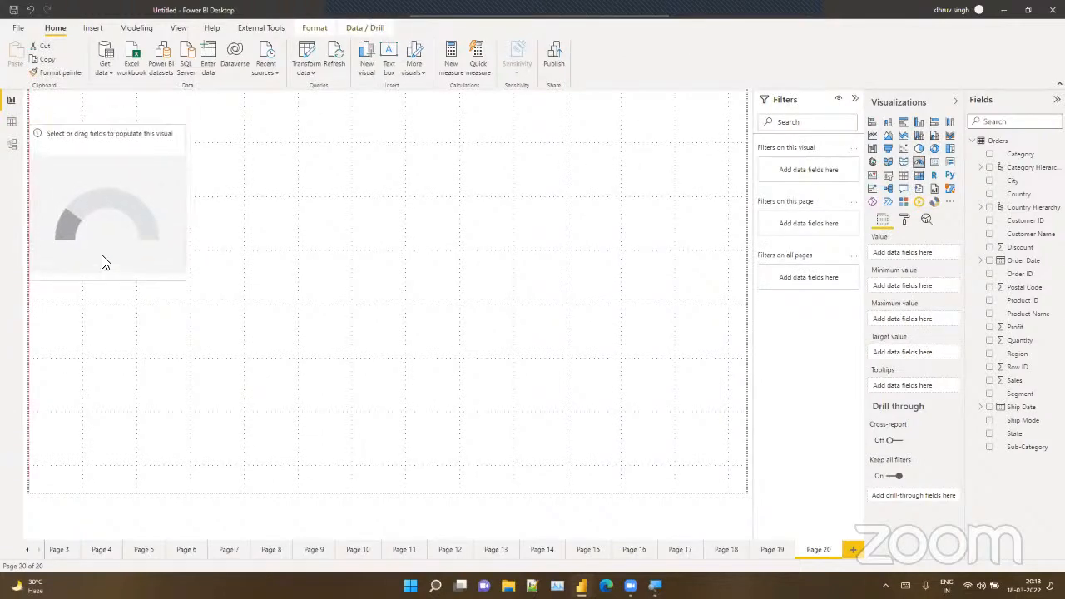
pyautogui.moveTo(183, 299); pyautogui.dragTo(600, 463)
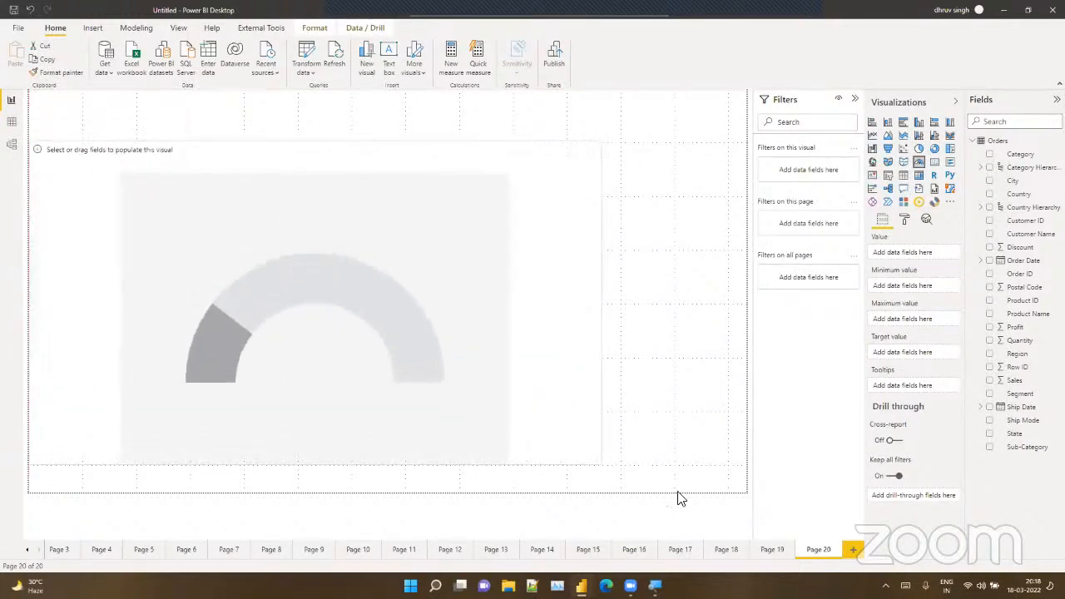
pyautogui.moveTo(678, 498); pyautogui.dragTo(743, 487)
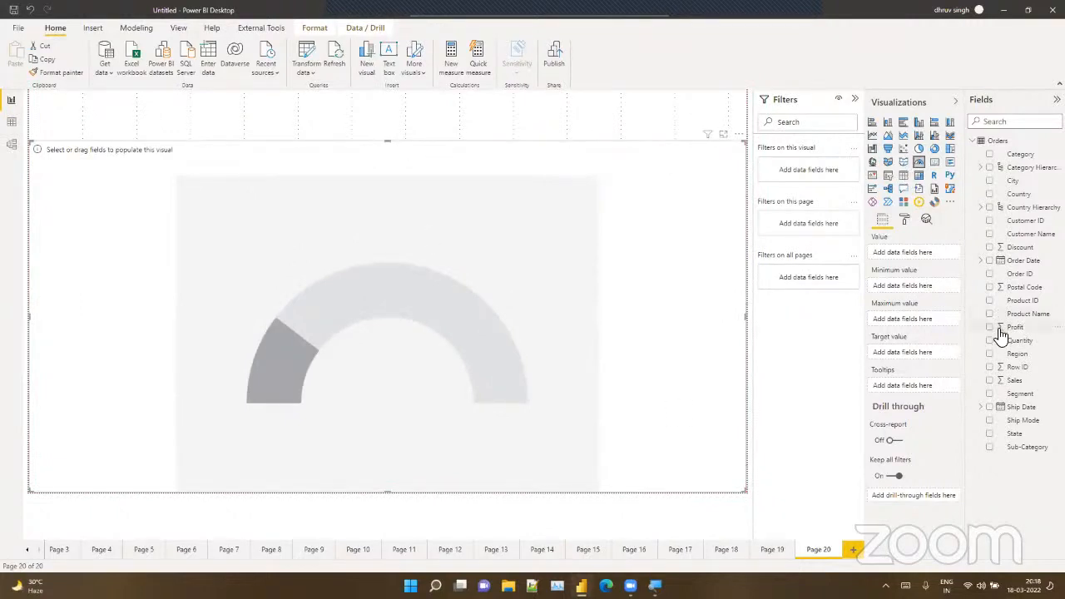
pyautogui.moveTo(1001, 330); pyautogui.dragTo(899, 254)
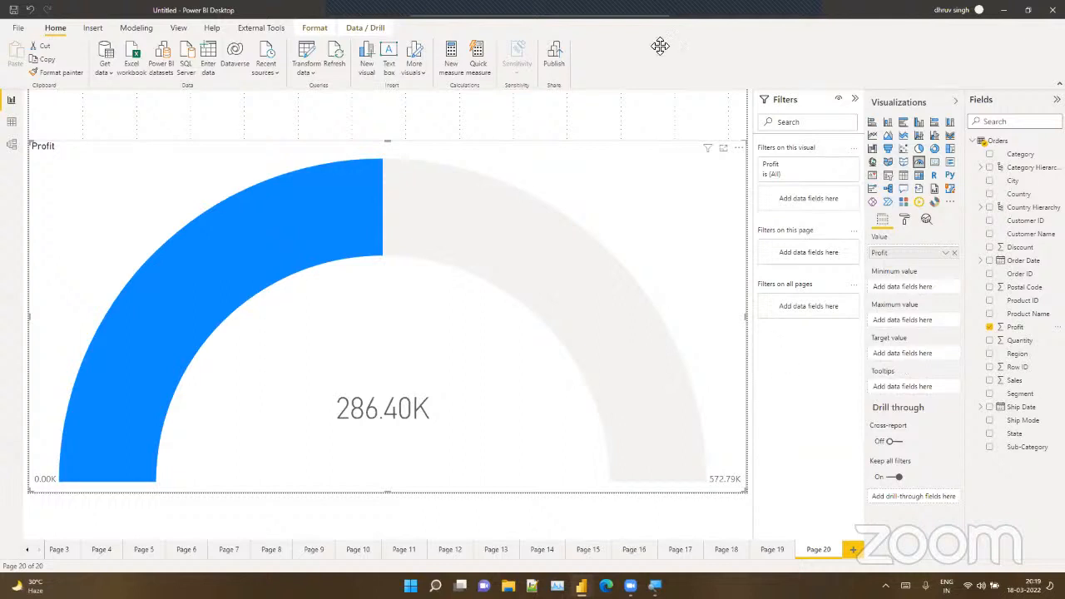
# Step: Create the measure Min = 35000 and assign it as the gauge's minimum value
pyautogui.click(449, 60)
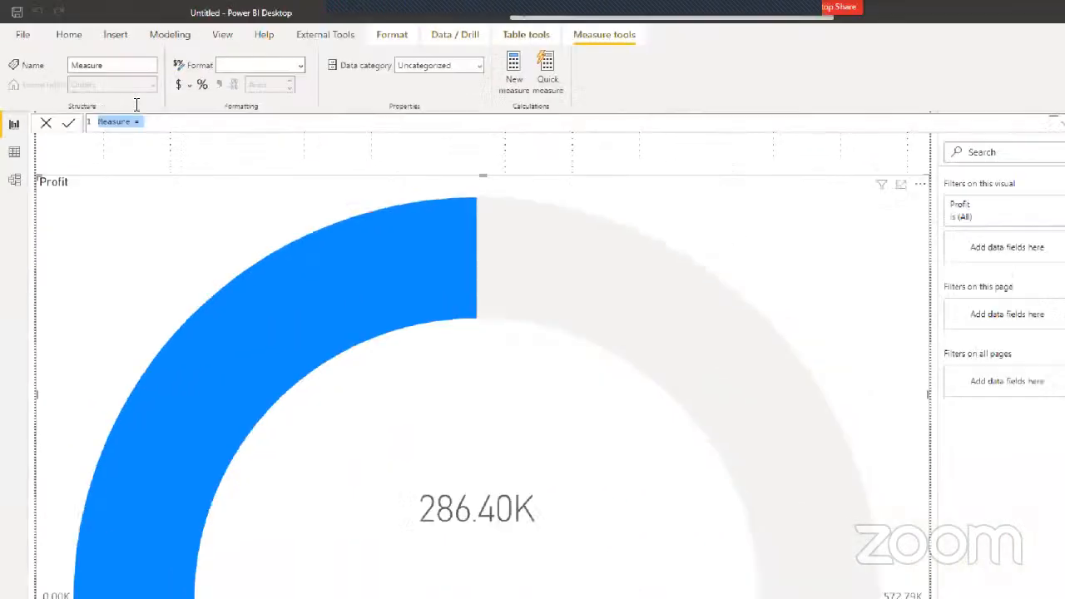
pyautogui.press('BackSpace')
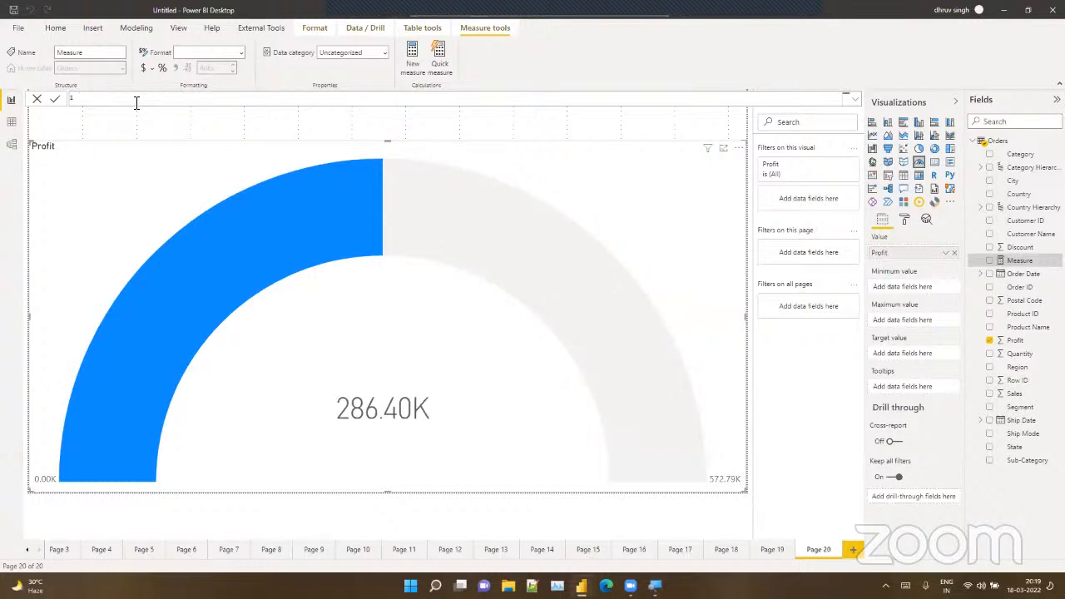
pyautogui.write('Min = 35000')
pyautogui.press('Return')
pyautogui.press('Return')
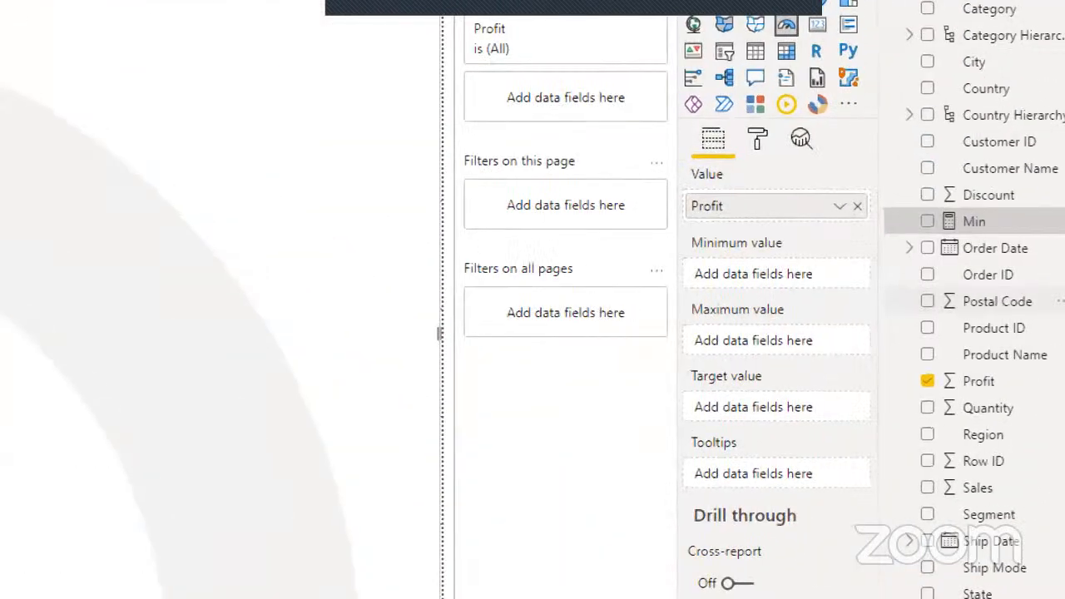
pyautogui.moveTo(1049, 262); pyautogui.dragTo(946, 293)
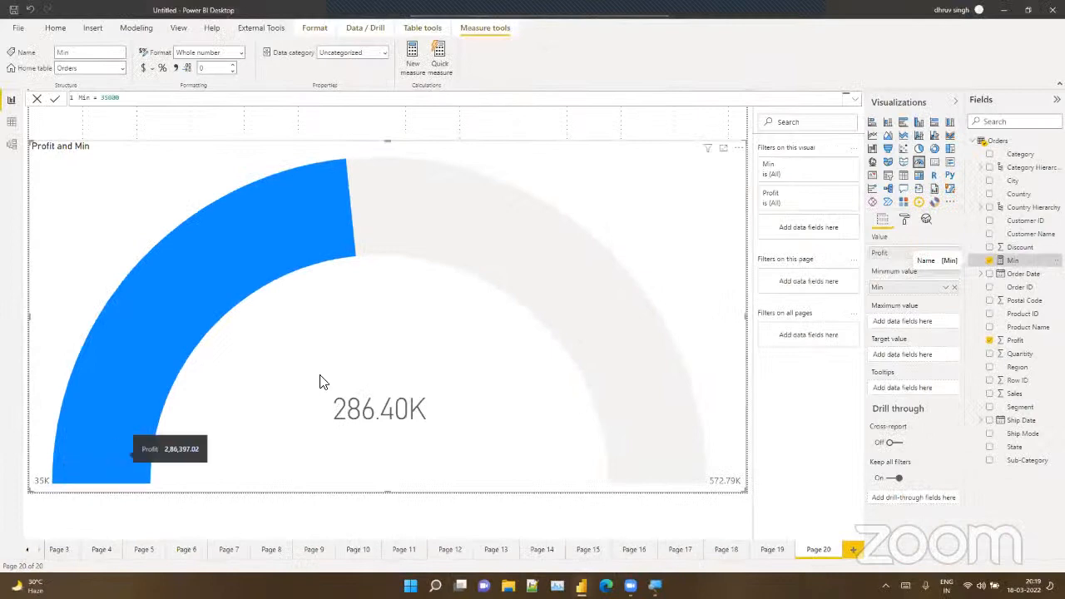
# Step: Create the measure Max = 350000 and assign it as the gauge's maximum value
pyautogui.click(409, 67)
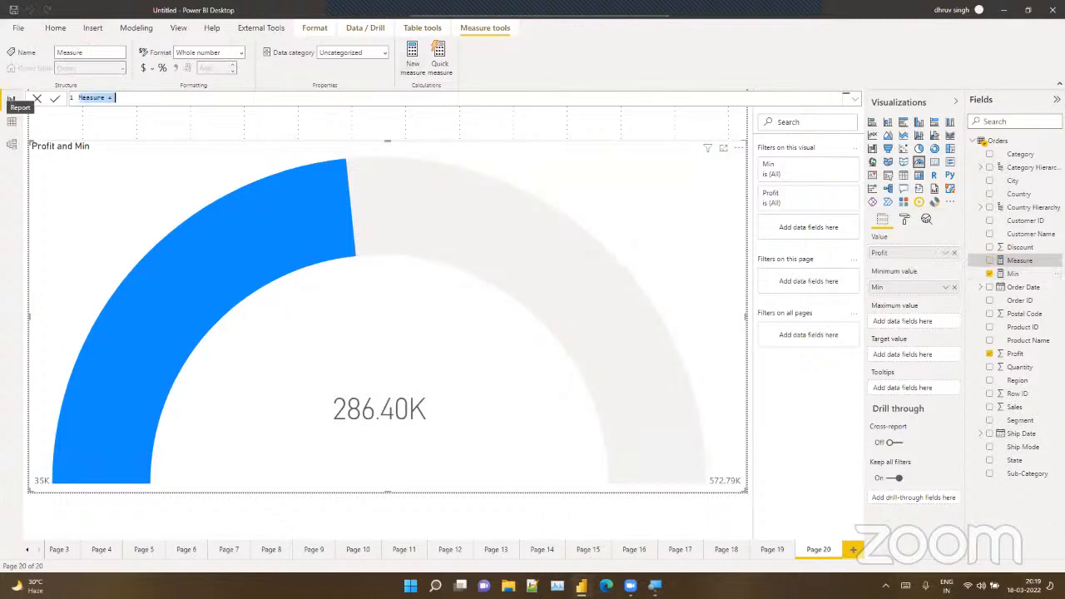
pyautogui.press('BackSpace')
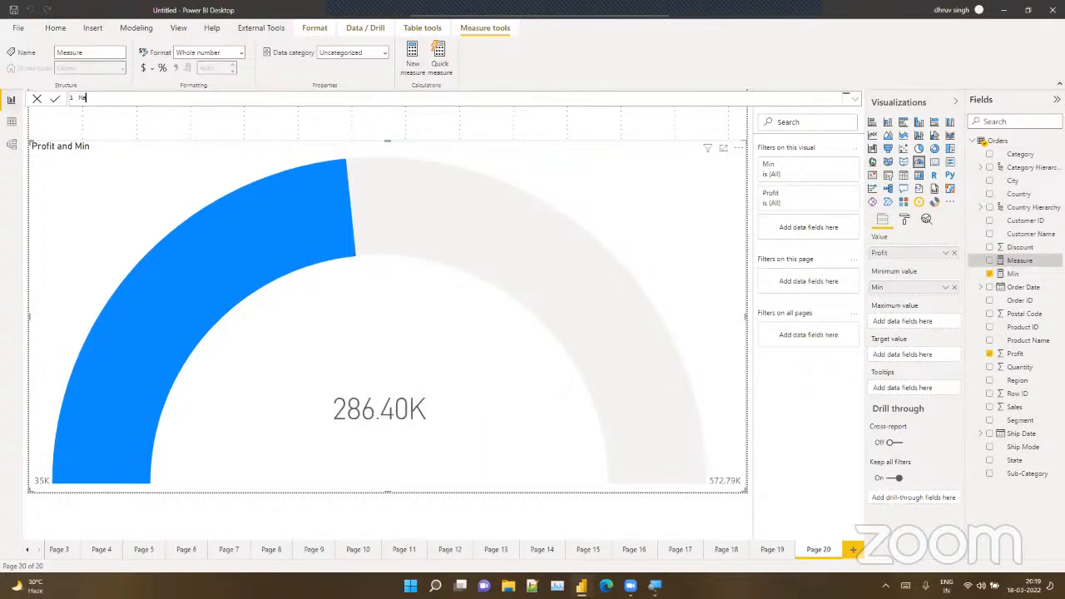
pyautogui.write('Max= 350000')
pyautogui.click(52, 101)
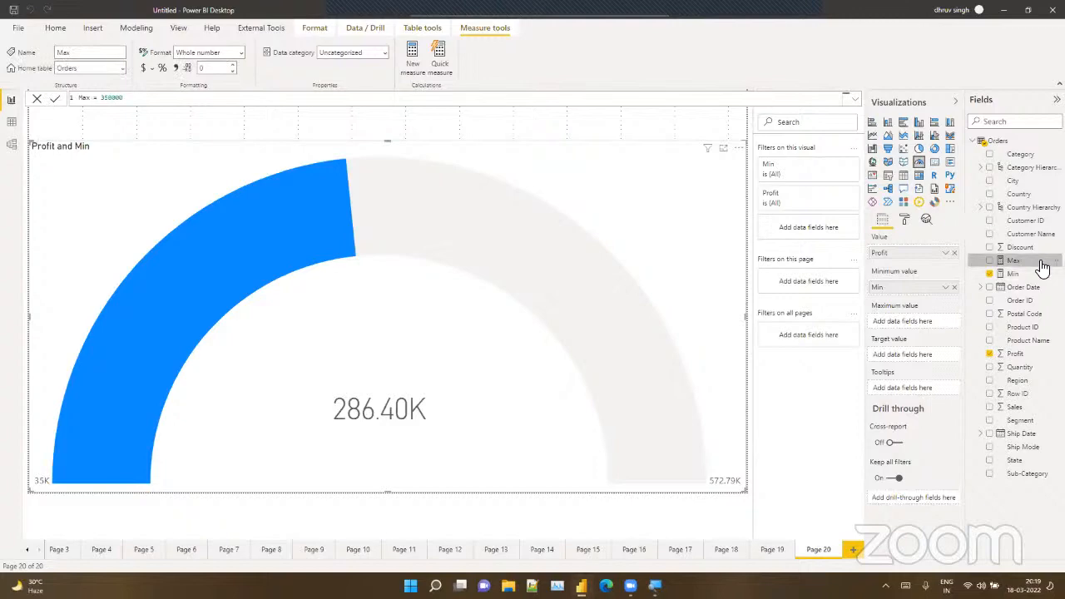
pyautogui.moveTo(1015, 261); pyautogui.dragTo(914, 327)
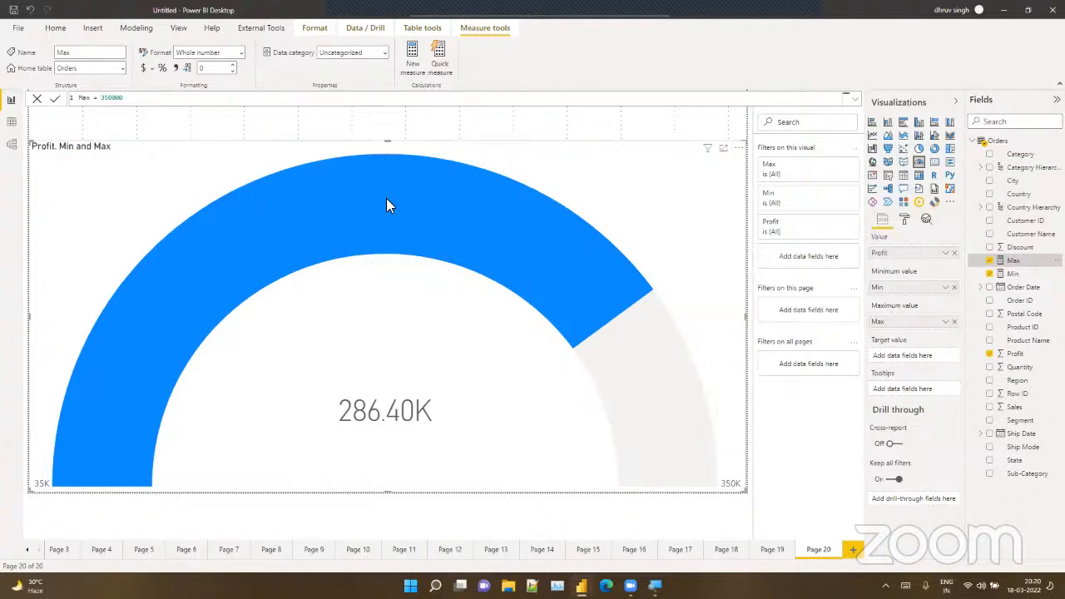
# Step: Create the measure Target = 275000 and assign it as the gauge's target value
pyautogui.click(411, 68)
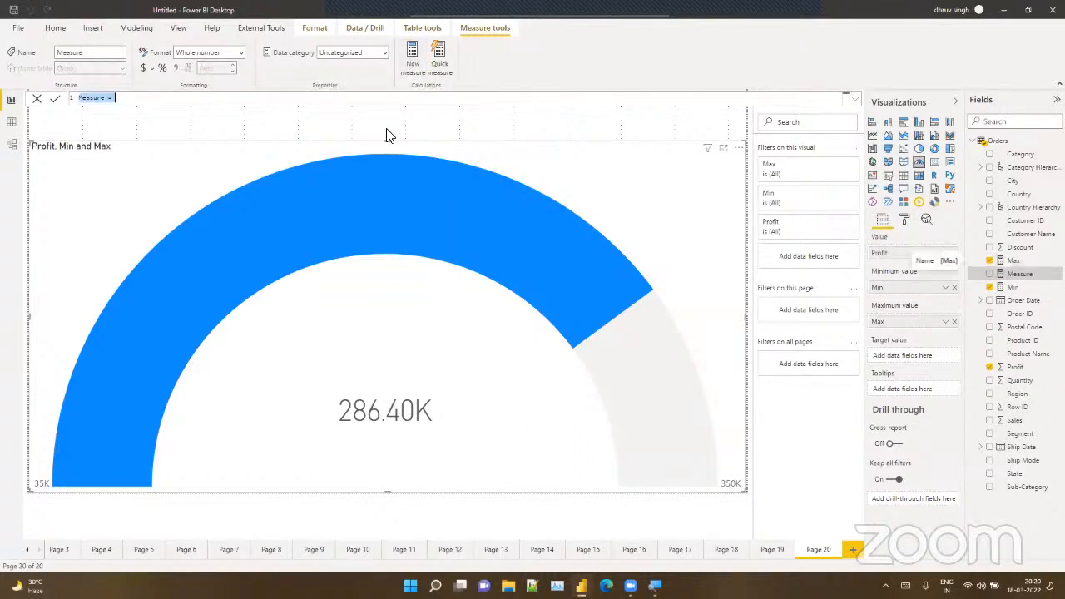
pyautogui.press('BackSpace')
pyautogui.write('Tar')
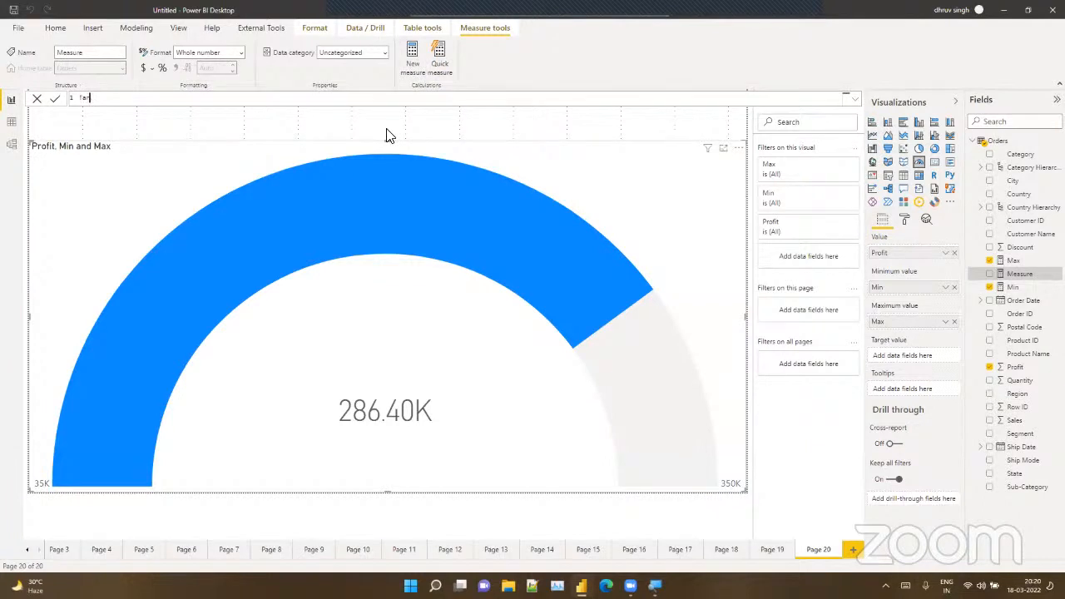
pyautogui.write('ge')
pyautogui.write('t= 3')
pyautogui.write('5000')
pyautogui.press('BackSpace')
pyautogui.press('BackSpace')
pyautogui.press('BackSpace')
pyautogui.press('BackSpace')
pyautogui.write('275000')
pyautogui.press('Return')
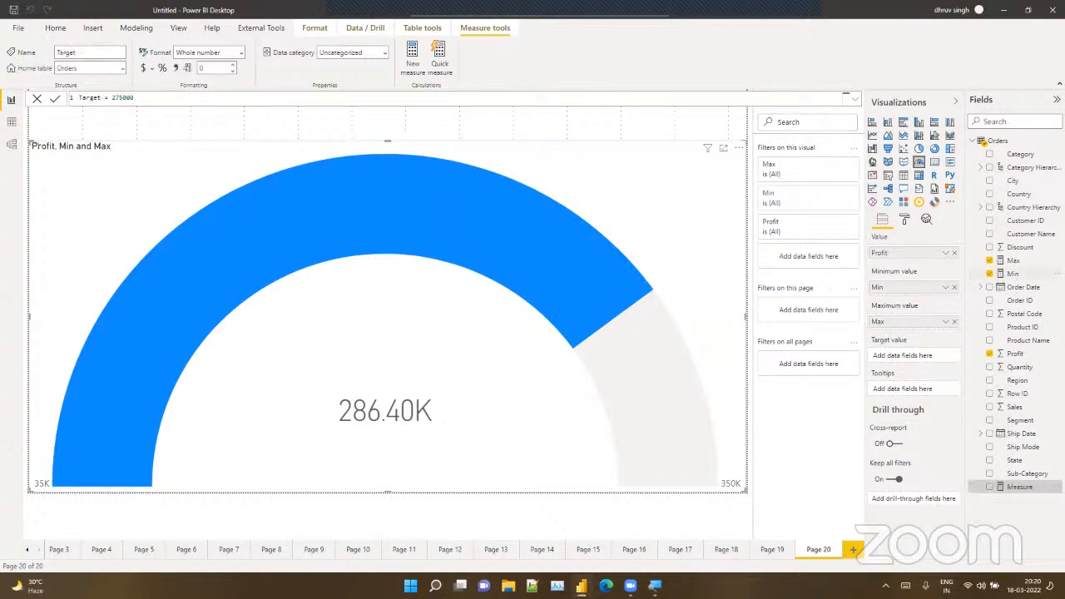
pyautogui.moveTo(1015, 487); pyautogui.dragTo(905, 354)
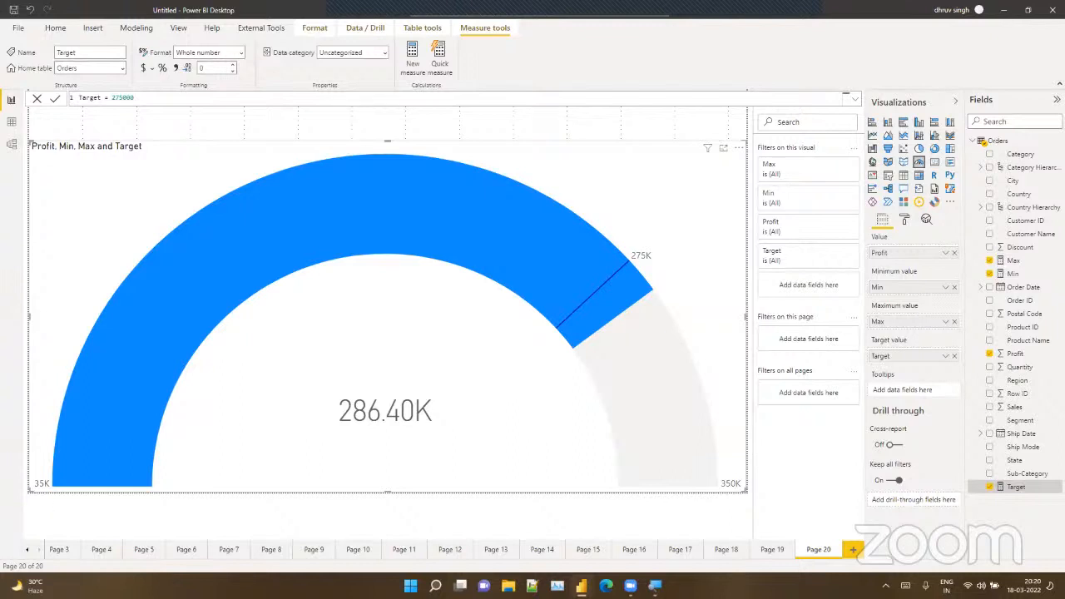
# Step: Add a new report page with an empty card visual, shortened and placed in the canvas's upper-right corner
pyautogui.click(855, 550)
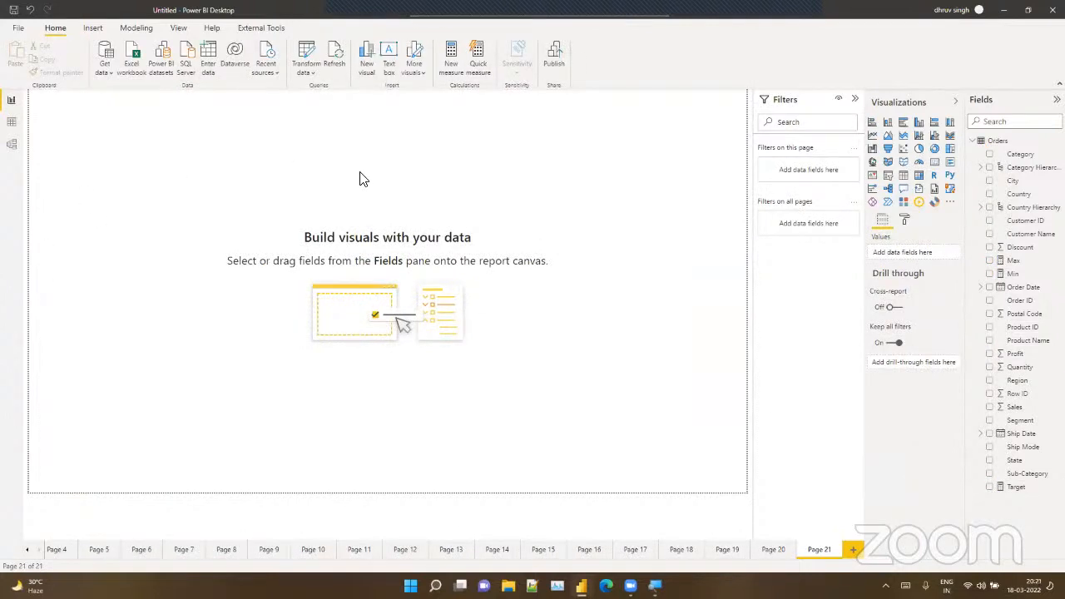
pyautogui.click(934, 162)
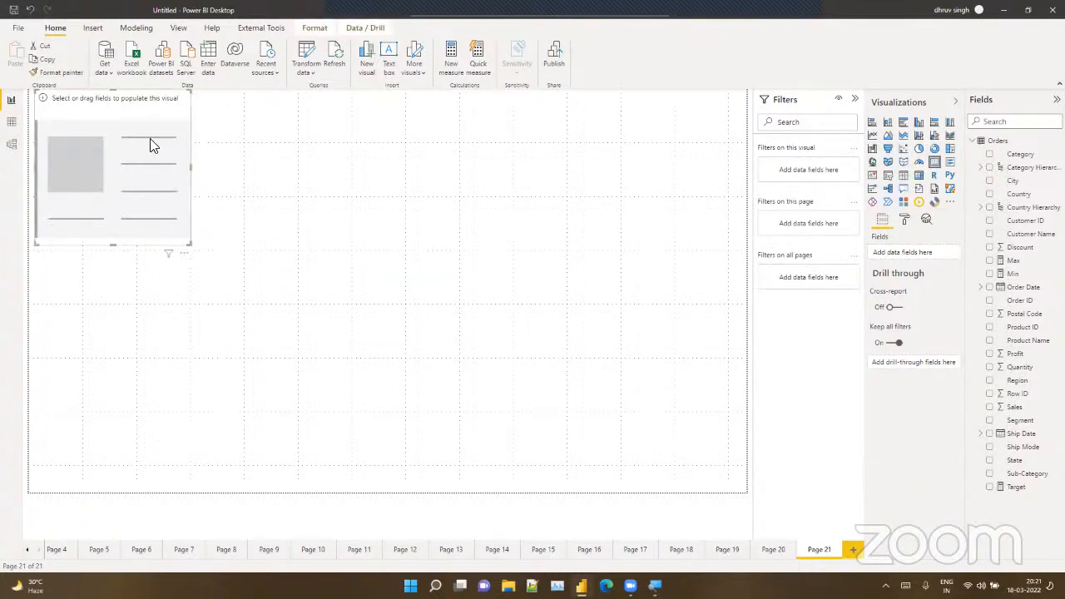
pyautogui.moveTo(152, 142); pyautogui.dragTo(689, 135)
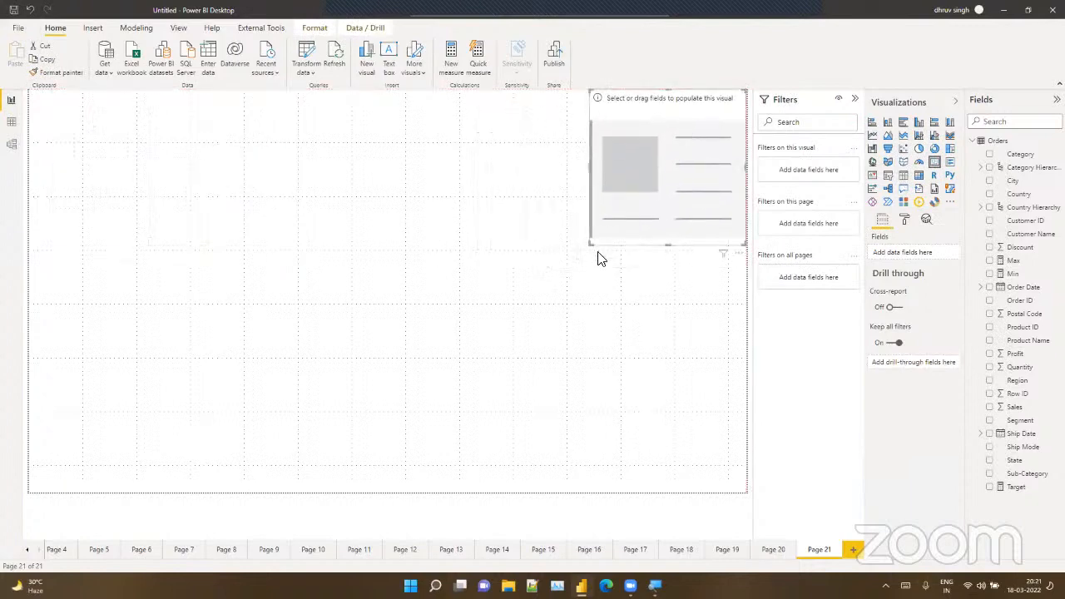
pyautogui.moveTo(591, 244); pyautogui.dragTo(573, 148)
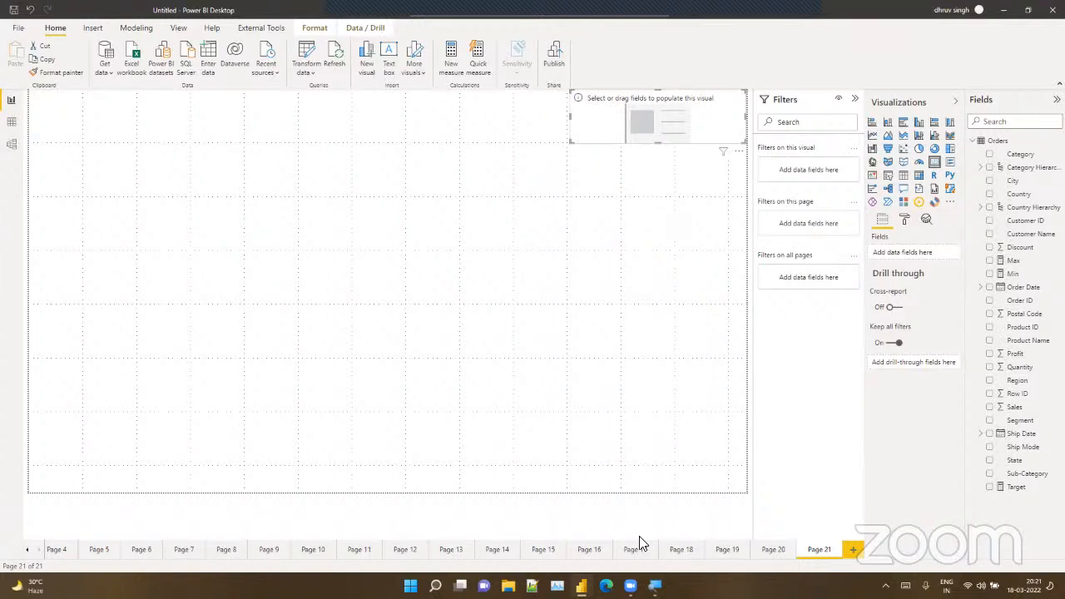
# Step: Show Sales in the empty card and turn off its category label
pyautogui.moveTo(1025, 406); pyautogui.dragTo(643, 113)
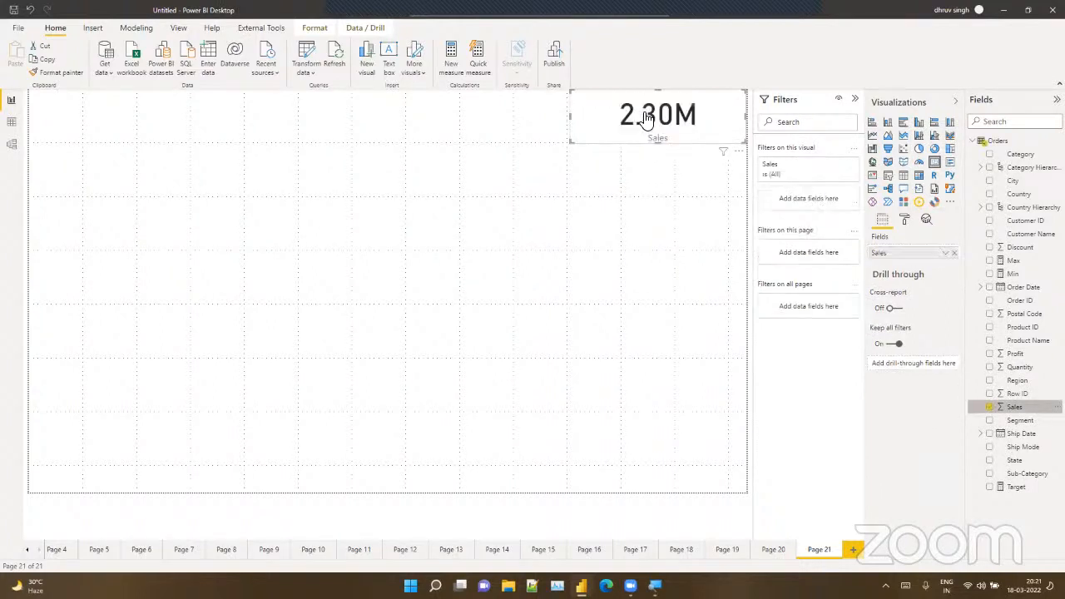
pyautogui.click(904, 220)
pyautogui.click(938, 304)
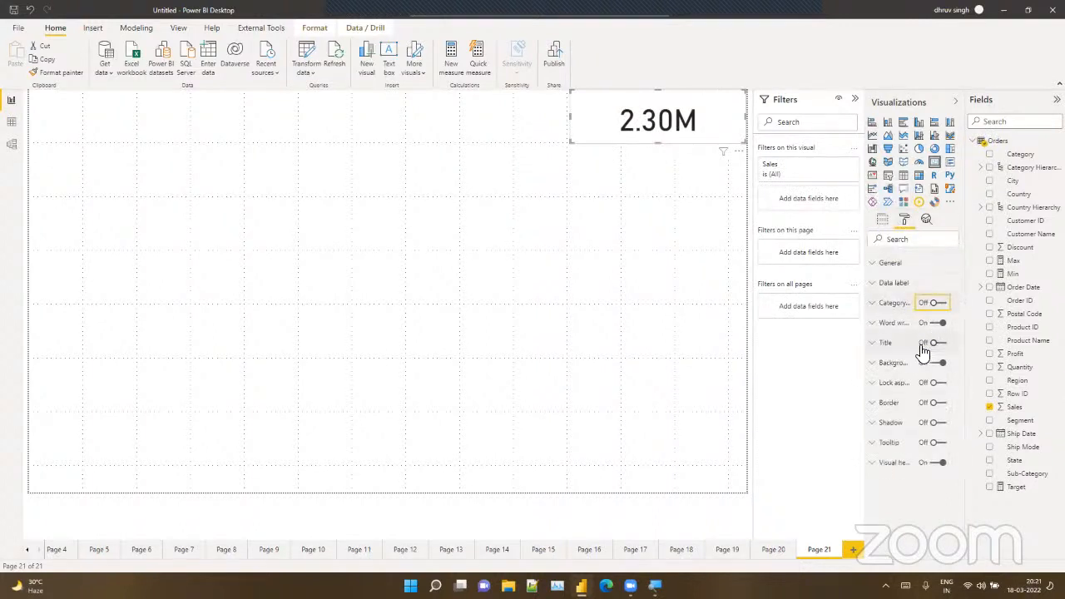
# Step: Turn on the Sales card's title and set its text to Total Sales
pyautogui.click(937, 344)
pyautogui.click(887, 343)
pyautogui.click(905, 373)
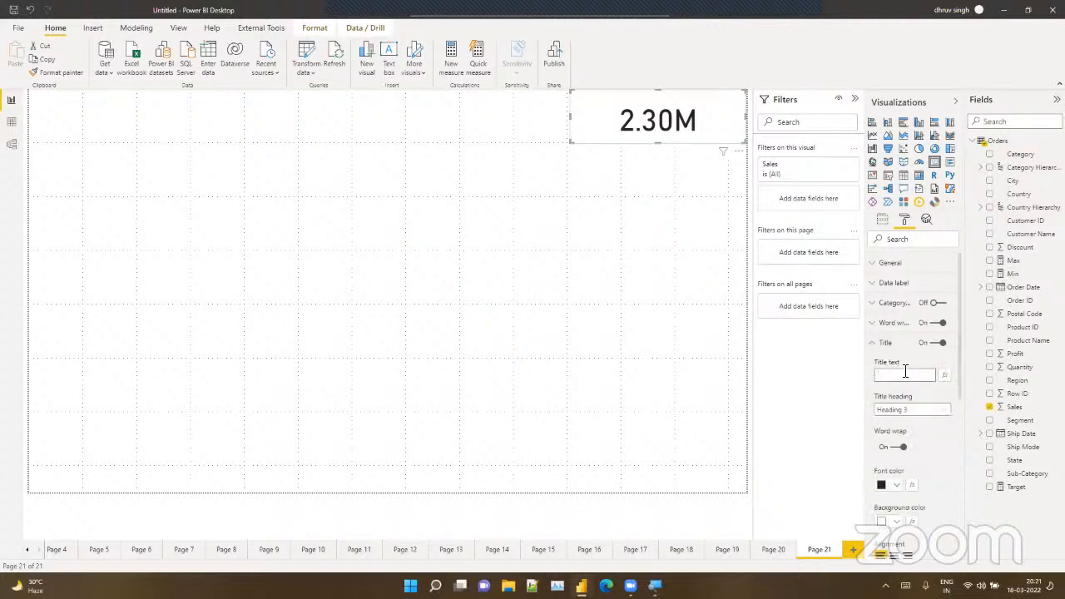
pyautogui.write('Total Sales')
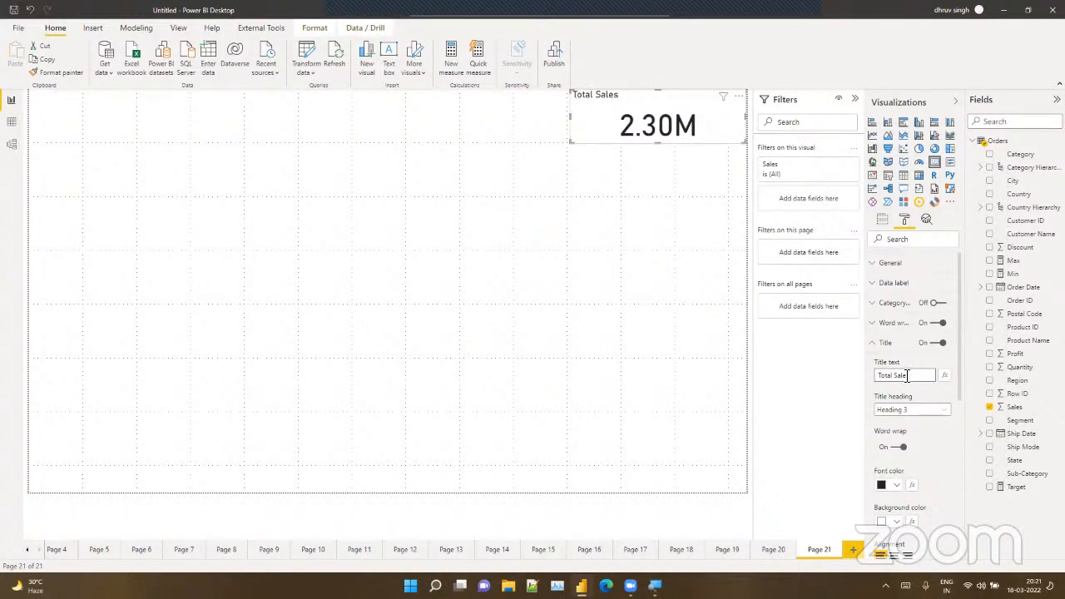
# Step: Set the card title's font color to white and its background color to dark blue
pyautogui.scroll(-2, 900, 433)
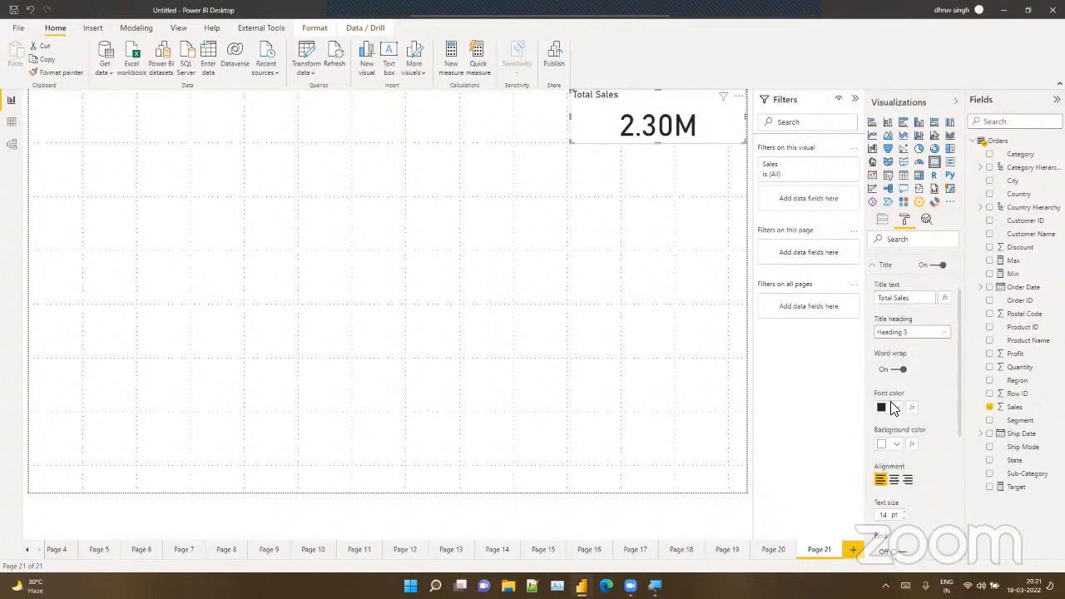
pyautogui.click(893, 407)
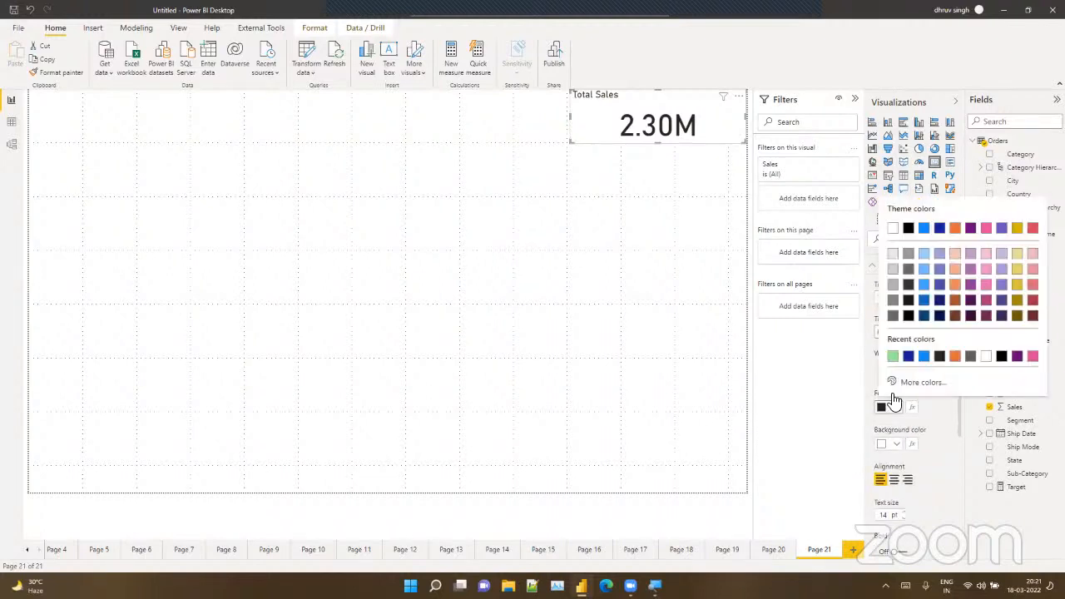
pyautogui.click(988, 360)
pyautogui.click(887, 446)
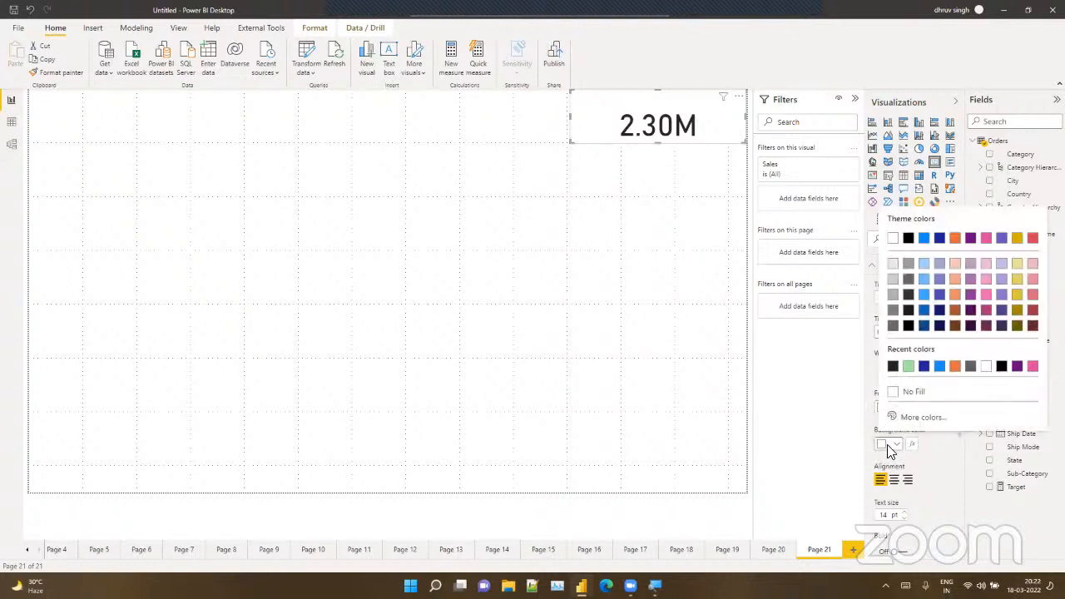
pyautogui.click(924, 367)
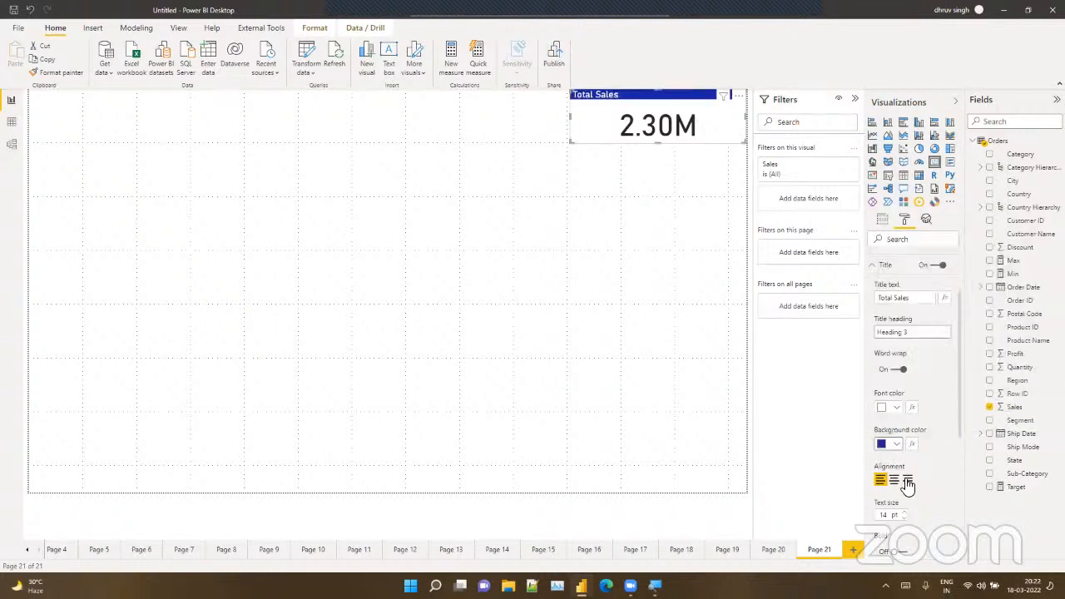
# Step: Center the card's title, set its text size to 16 pt and make it bold
pyautogui.click(894, 480)
pyautogui.click(905, 512)
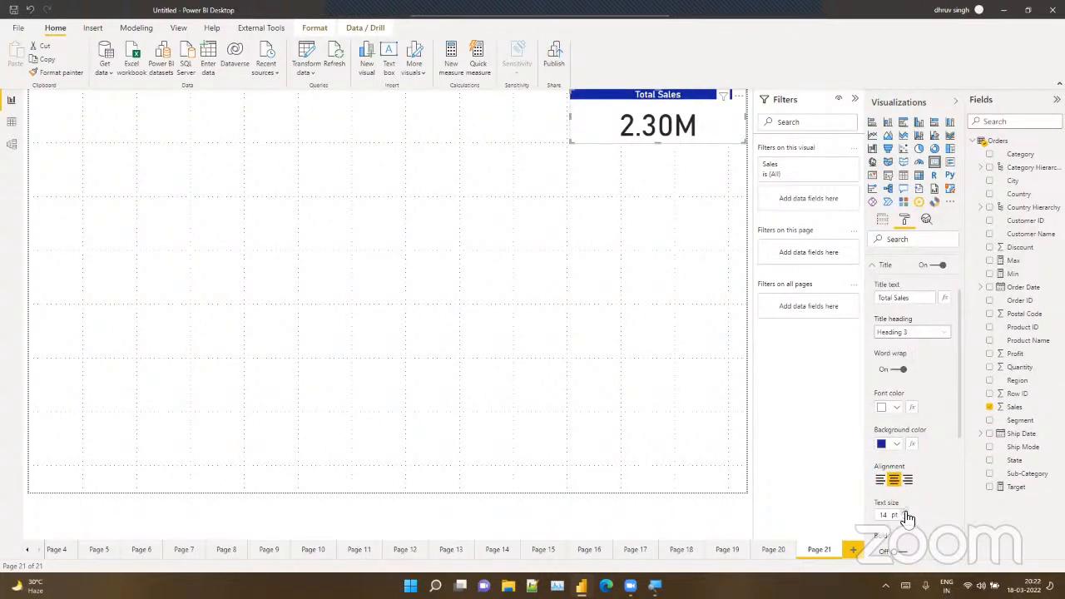
pyautogui.click(904, 513)
pyautogui.click(899, 553)
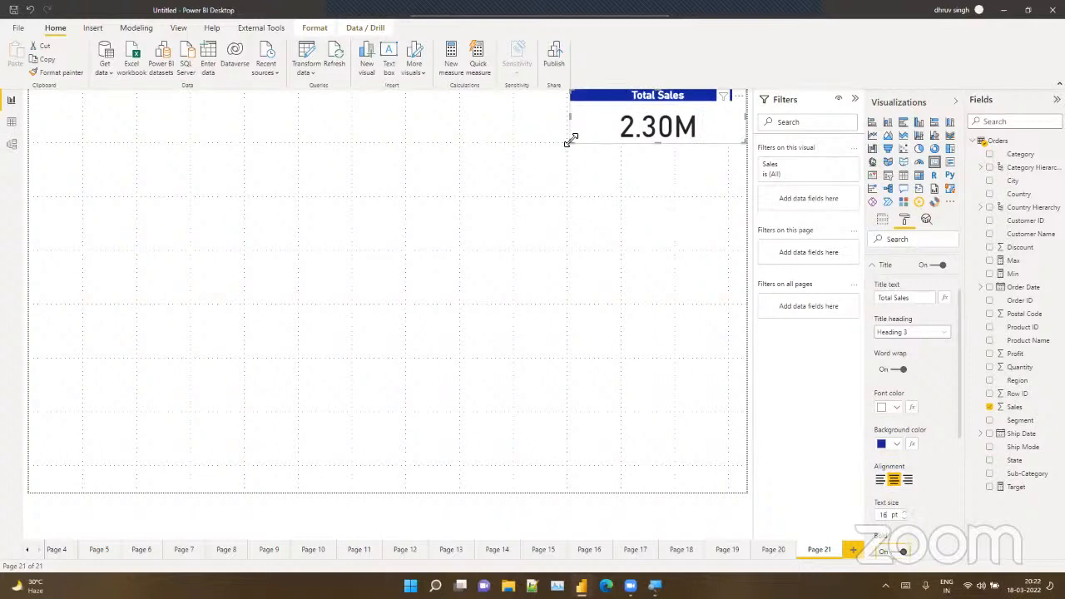
# Step: Narrow the Total Sales card from its left edge and turn on its shadow and border
pyautogui.moveTo(571, 122); pyautogui.dragTo(627, 121)
pyautogui.scroll(2, 870, 279)
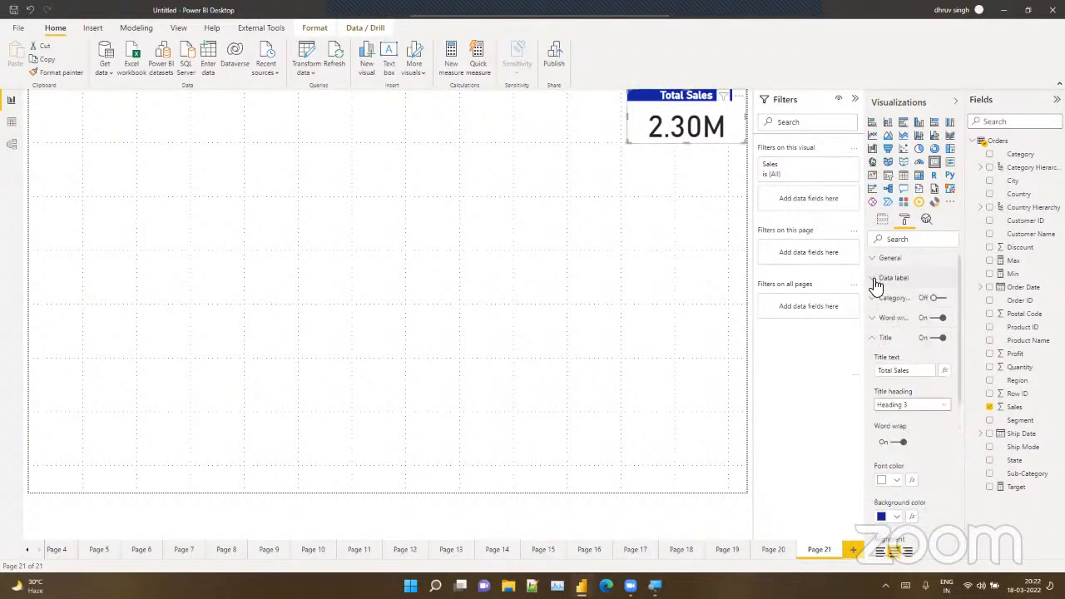
pyautogui.click(891, 346)
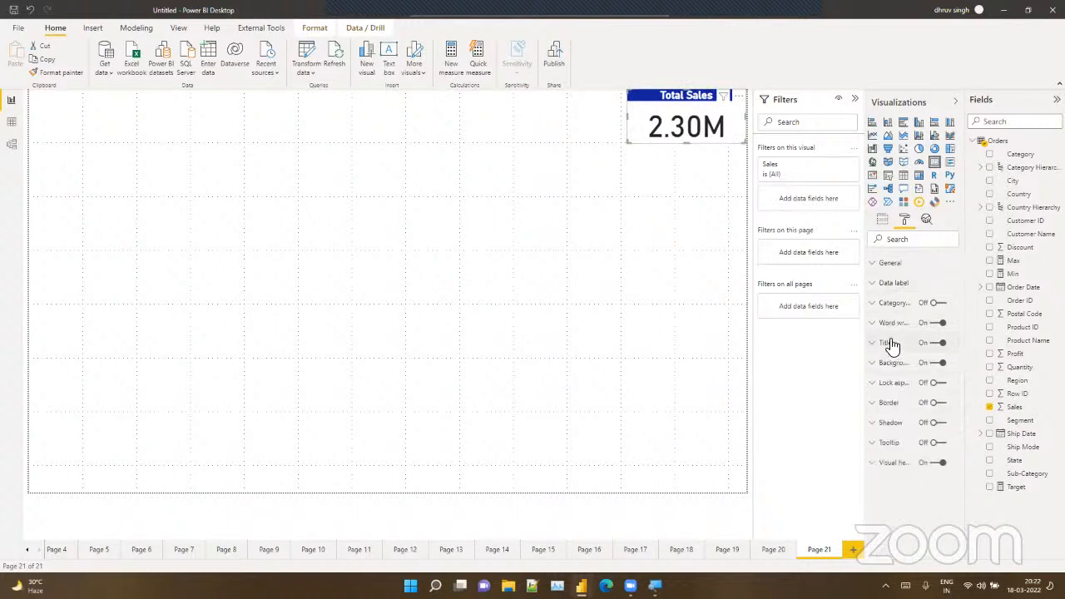
pyautogui.click(936, 421)
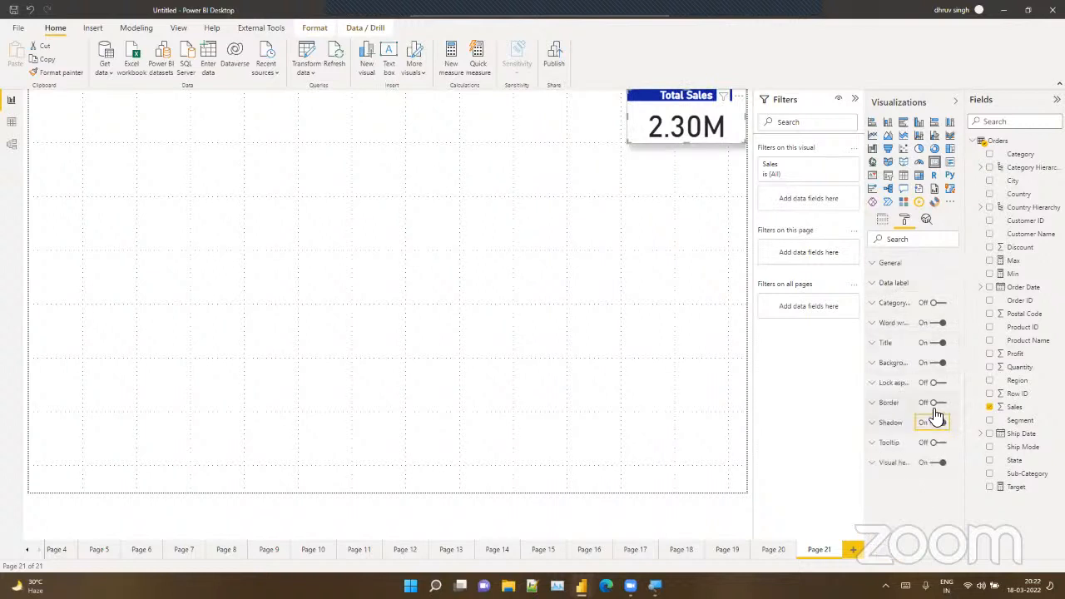
pyautogui.click(699, 377)
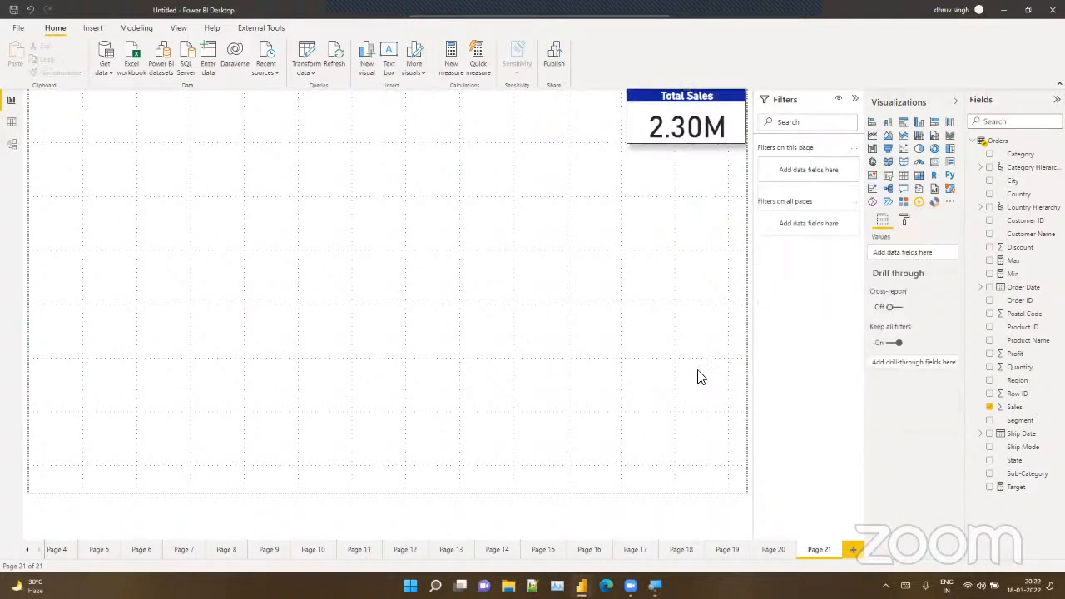
# Step: Widen the Total Sales card slightly and paste five copies of it on the page
pyautogui.click(628, 132)
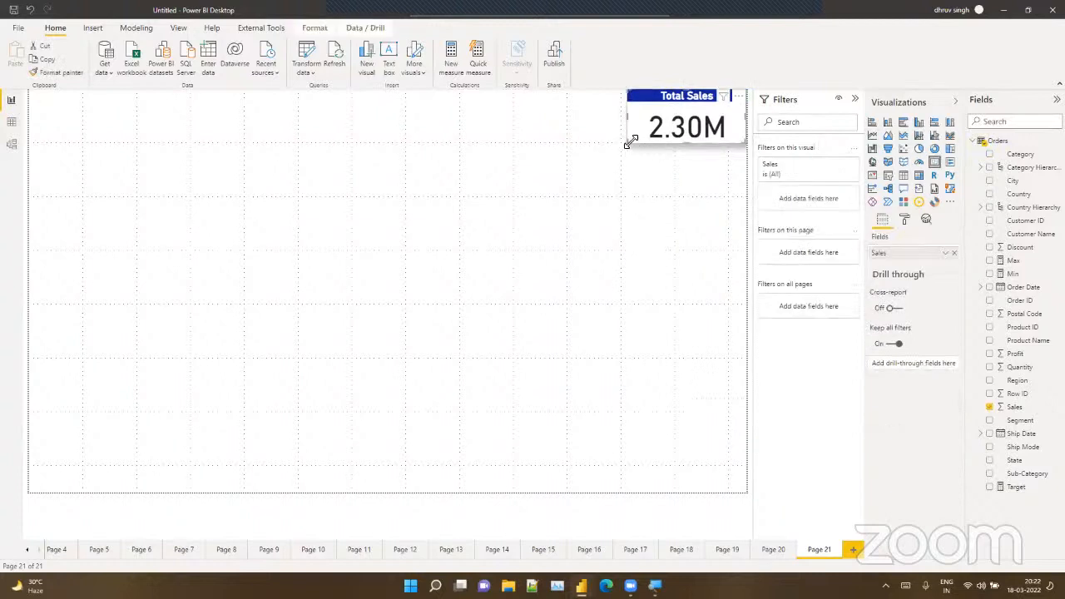
pyautogui.moveTo(628, 143); pyautogui.dragTo(623, 143)
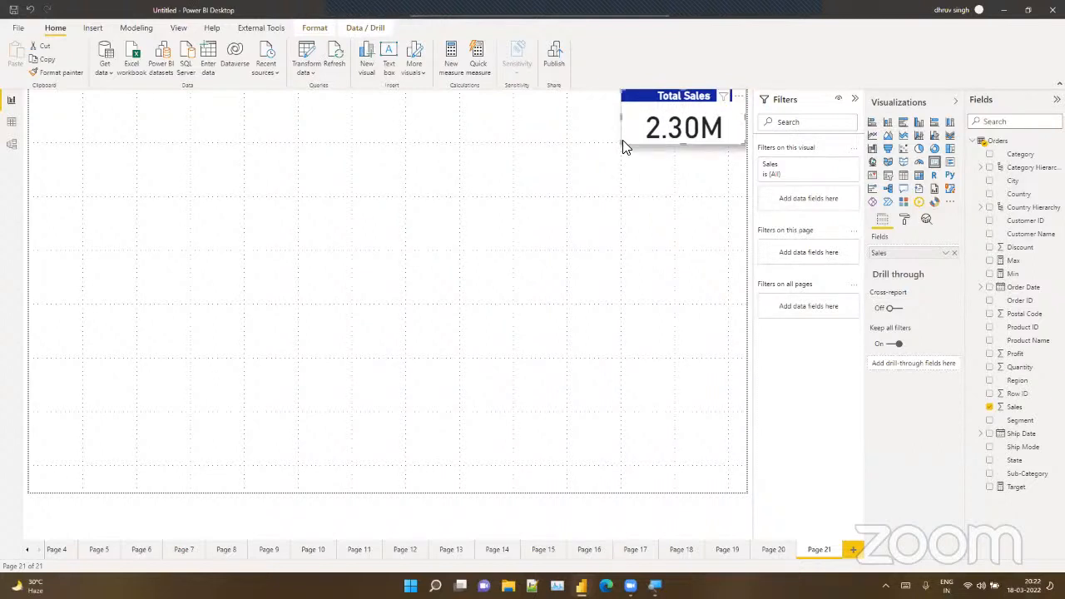
pyautogui.hotkey('ctrl', 'c')
pyautogui.hotkey('ctrl', 'v')
pyautogui.hotkey('ctrl', 'v')
pyautogui.hotkey('ctrl', 'v')
pyautogui.hotkey('ctrl', 'v')
pyautogui.hotkey('ctrl', 'v')
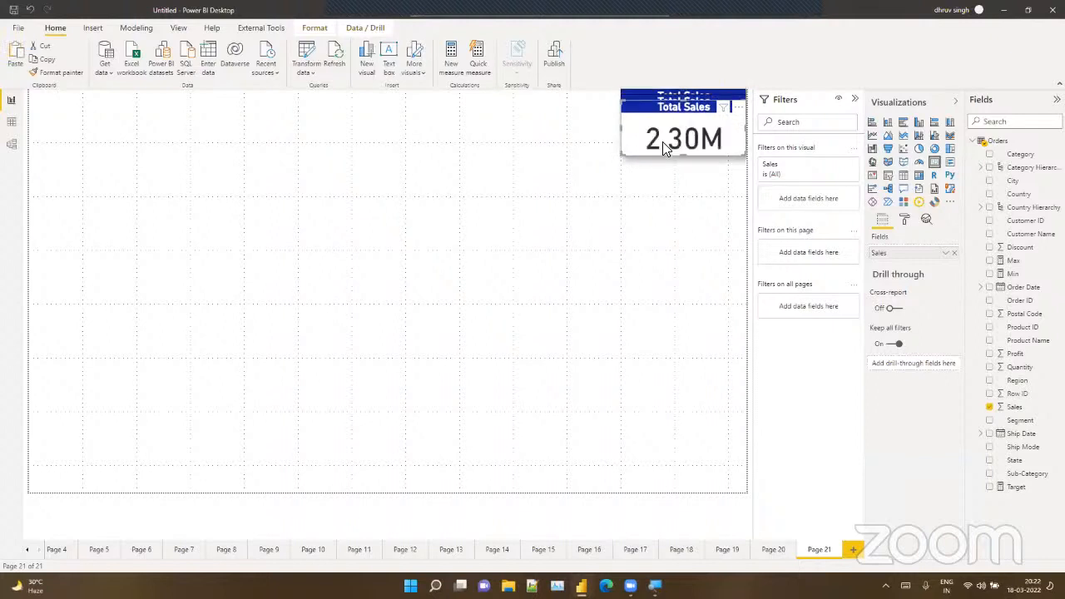
# Step: Spread the stacked card copies into a row of five along the canvas's upper edge, placing the spare one below the row
pyautogui.moveTo(663, 150); pyautogui.dragTo(122, 100)
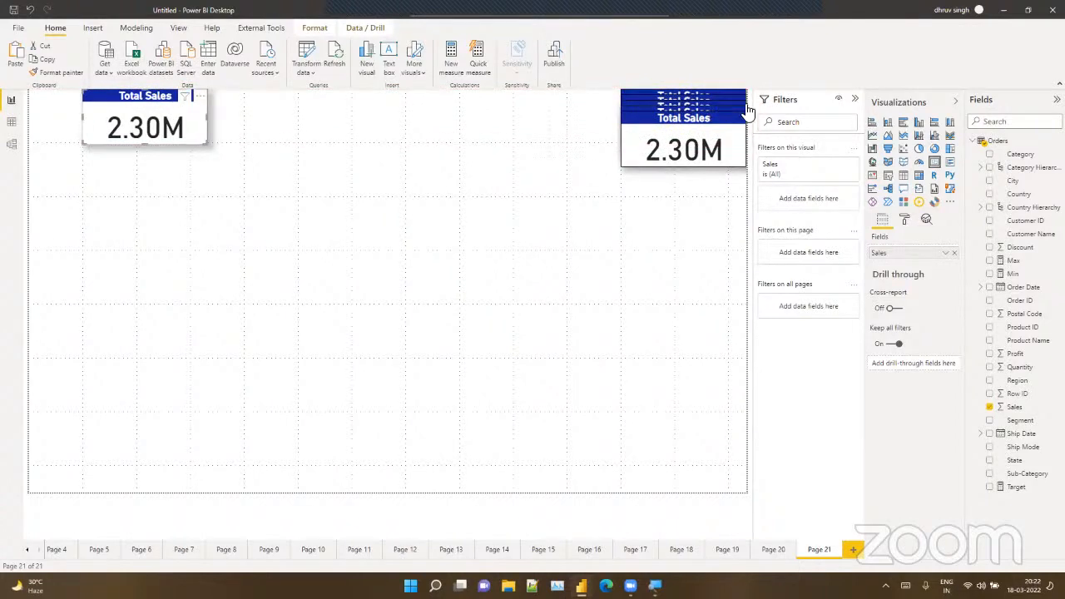
pyautogui.moveTo(687, 139); pyautogui.dragTo(253, 93)
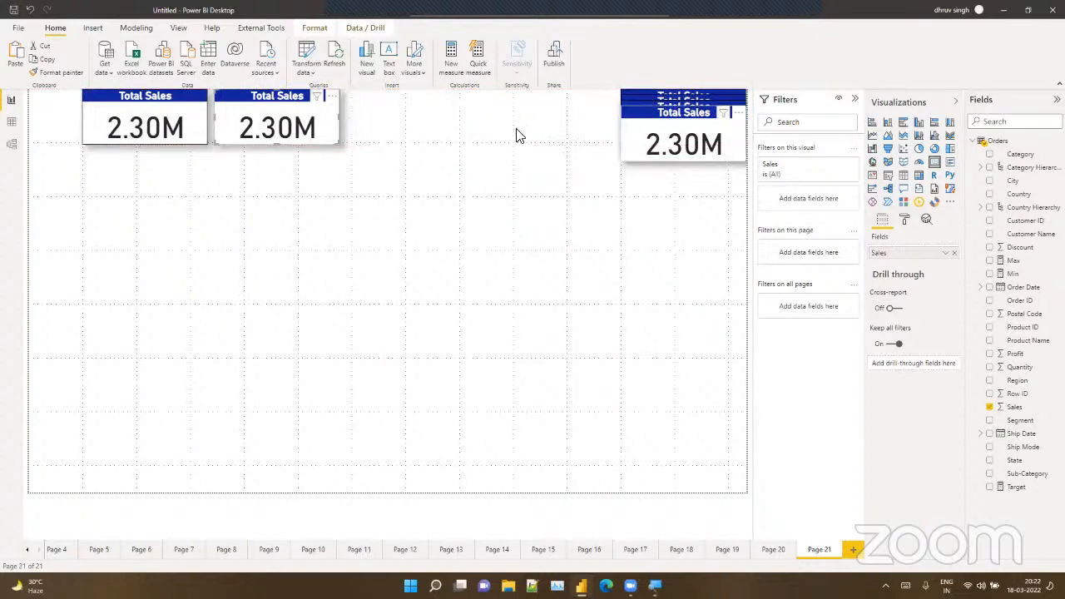
pyautogui.moveTo(721, 125); pyautogui.dragTo(714, 233)
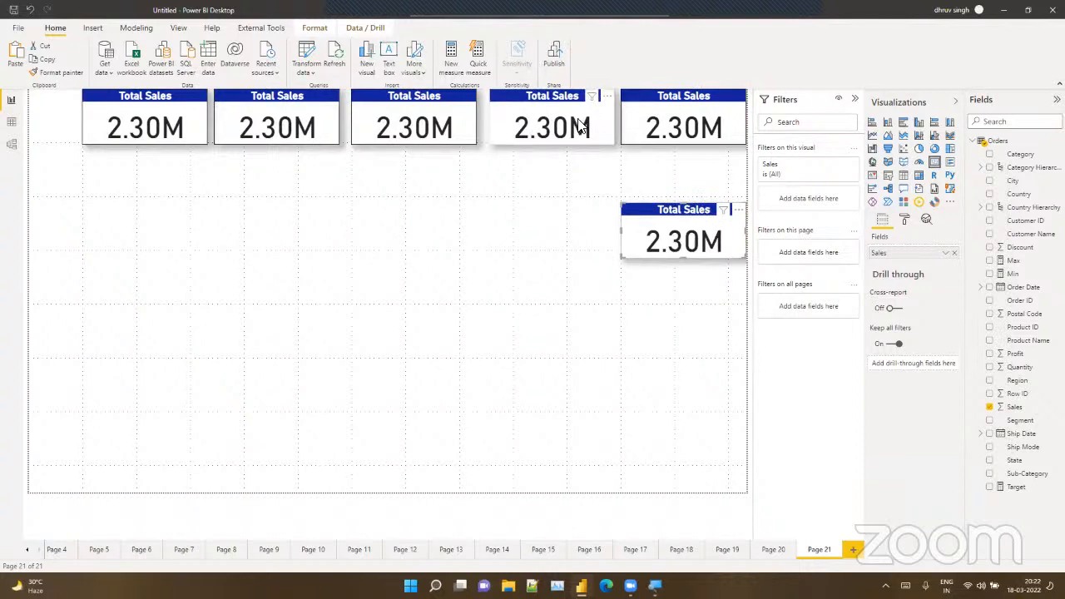
# Step: Shift the first four cards of the row rightward so all five sit close together with even gaps
pyautogui.moveTo(574, 119); pyautogui.dragTo(577, 120)
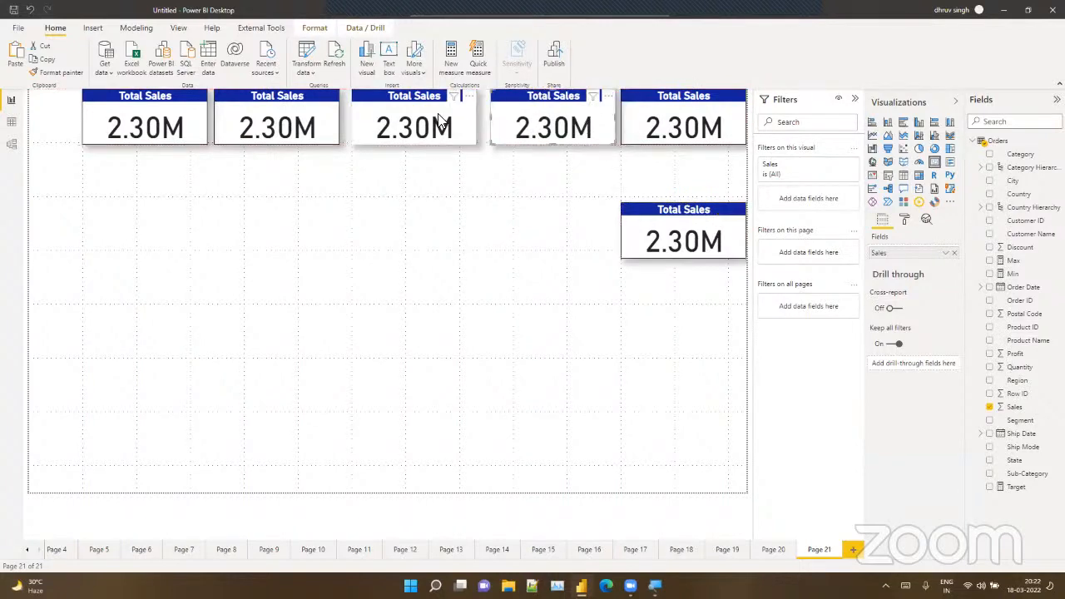
pyautogui.moveTo(440, 125); pyautogui.dragTo(445, 120)
pyautogui.moveTo(333, 135); pyautogui.dragTo(348, 133)
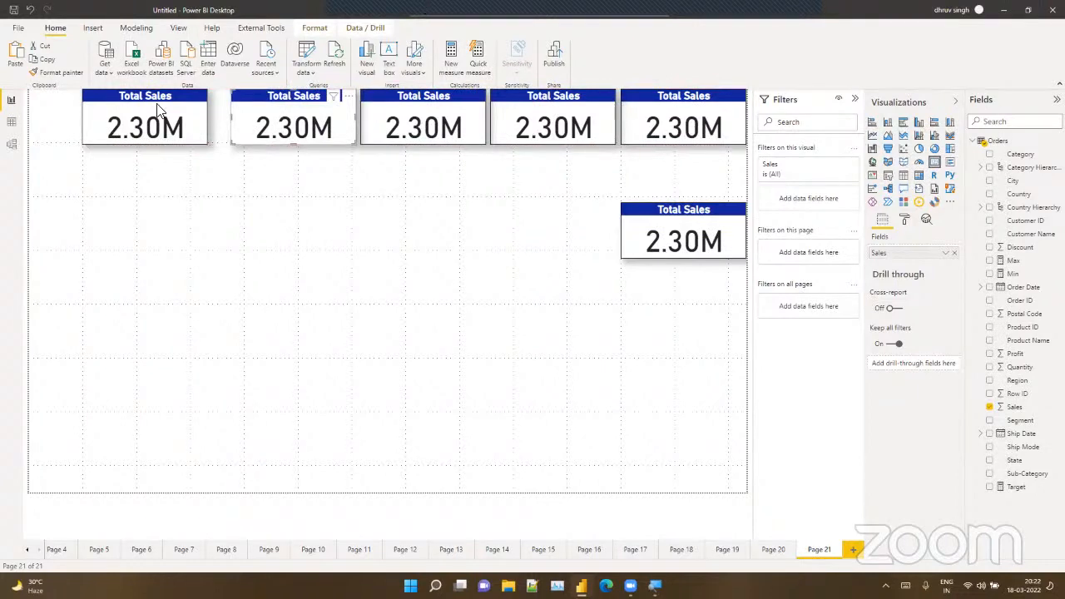
pyautogui.moveTo(158, 110); pyautogui.dragTo(178, 111)
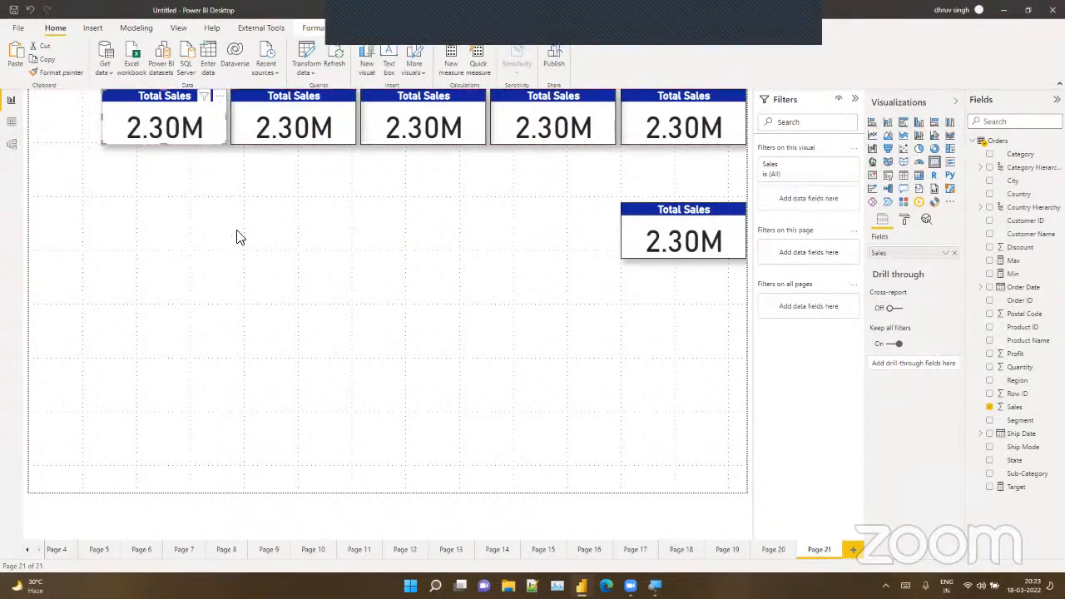
# Step: Delete the spare Total Sales card below the row
pyautogui.click(236, 237)
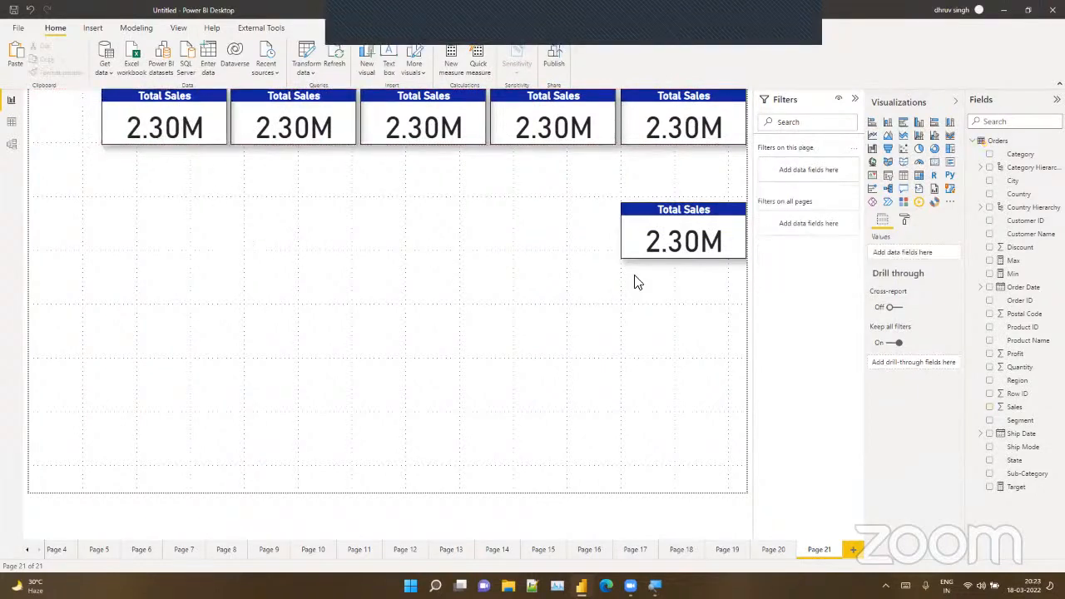
pyautogui.click(682, 226)
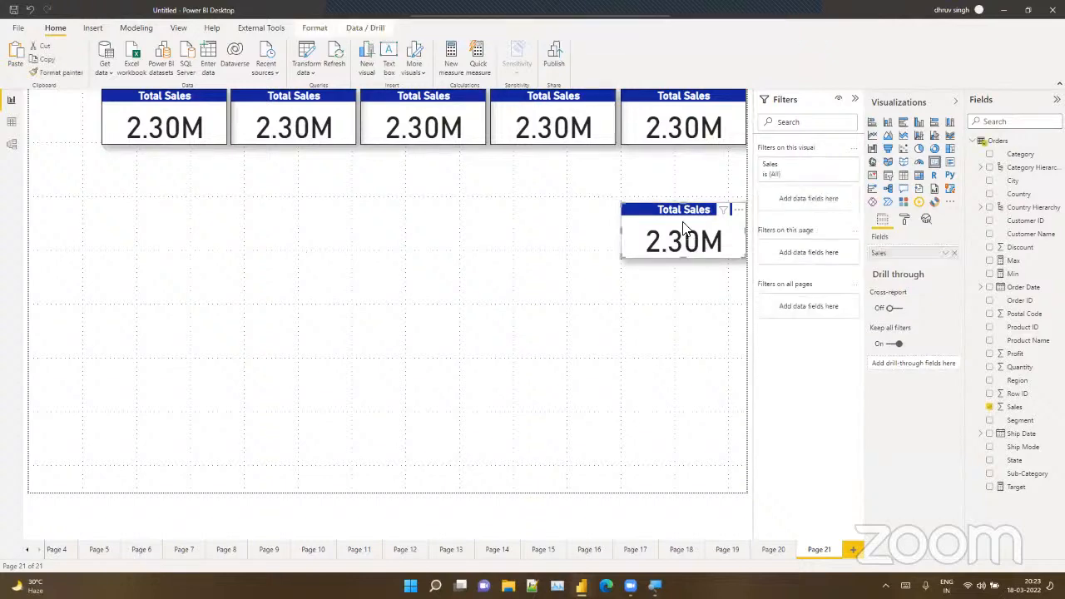
pyautogui.press('Delete')
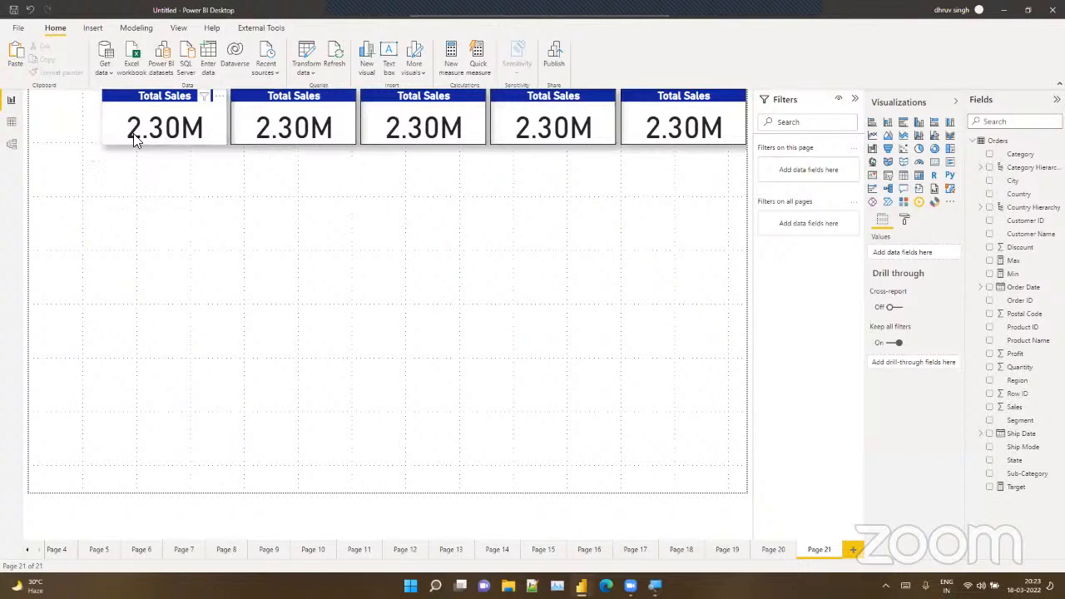
# Step: Replace Sales with Profit in the fourth card of the row
pyautogui.click(567, 135)
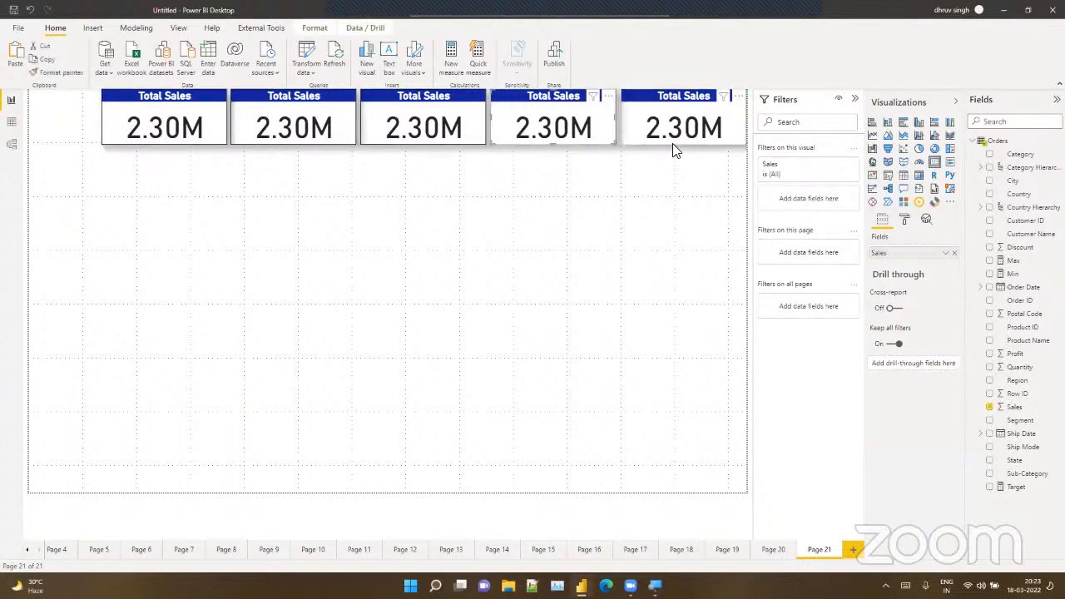
pyautogui.click(954, 254)
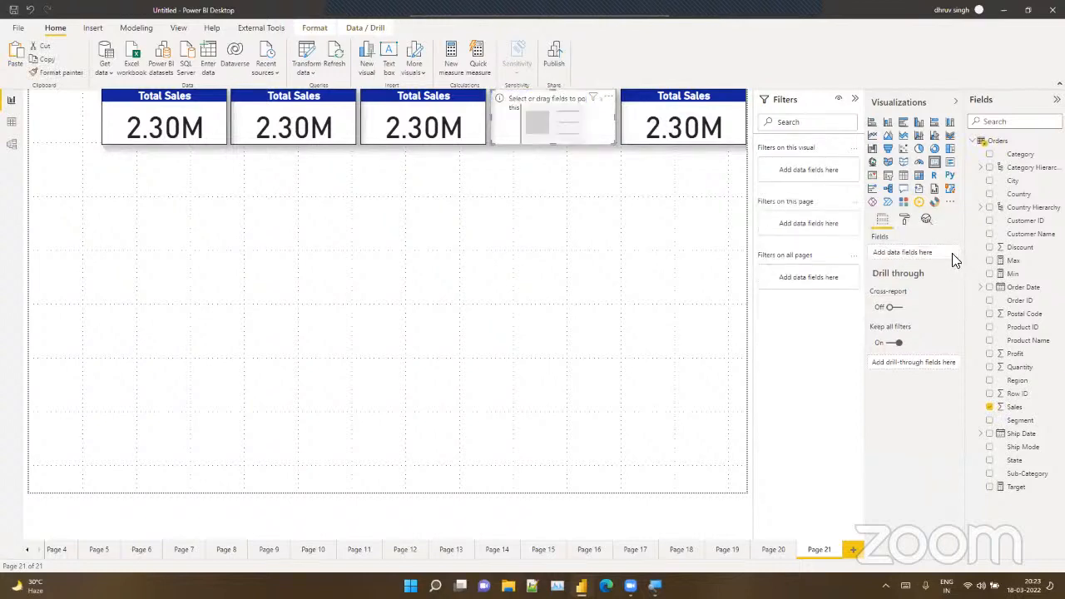
pyautogui.moveTo(1020, 355); pyautogui.dragTo(928, 254)
# Step: Change the Profit card's title text to Total Profit
pyautogui.click(905, 220)
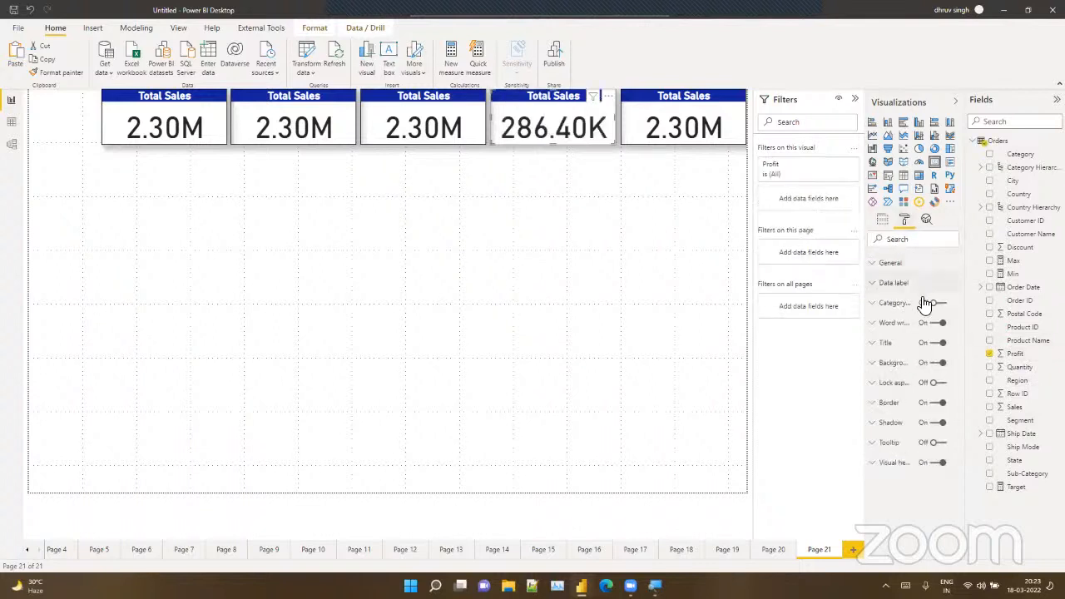
pyautogui.click(886, 343)
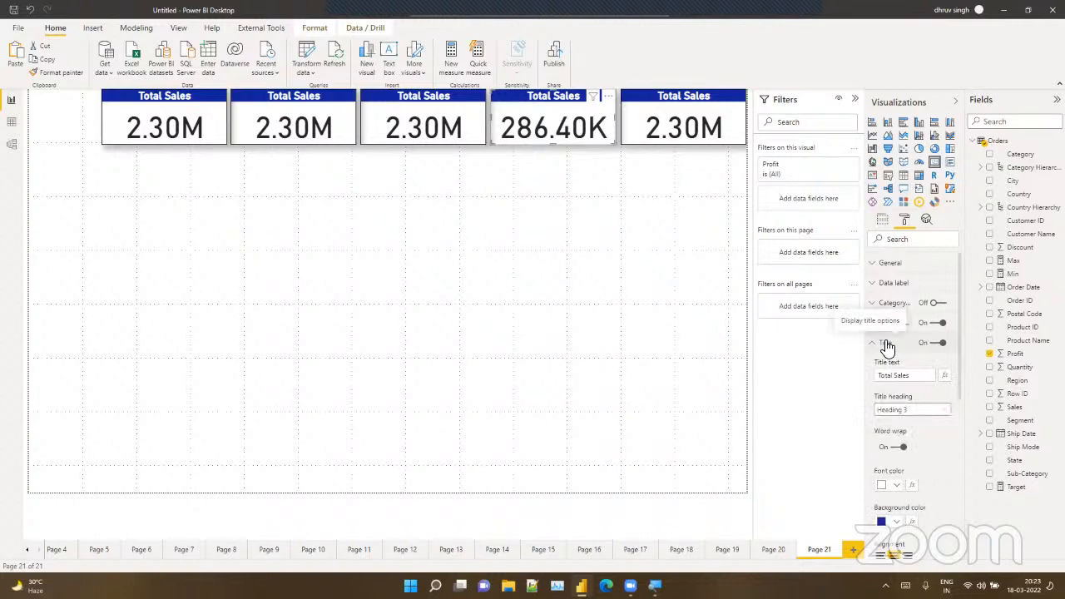
pyautogui.click(915, 375)
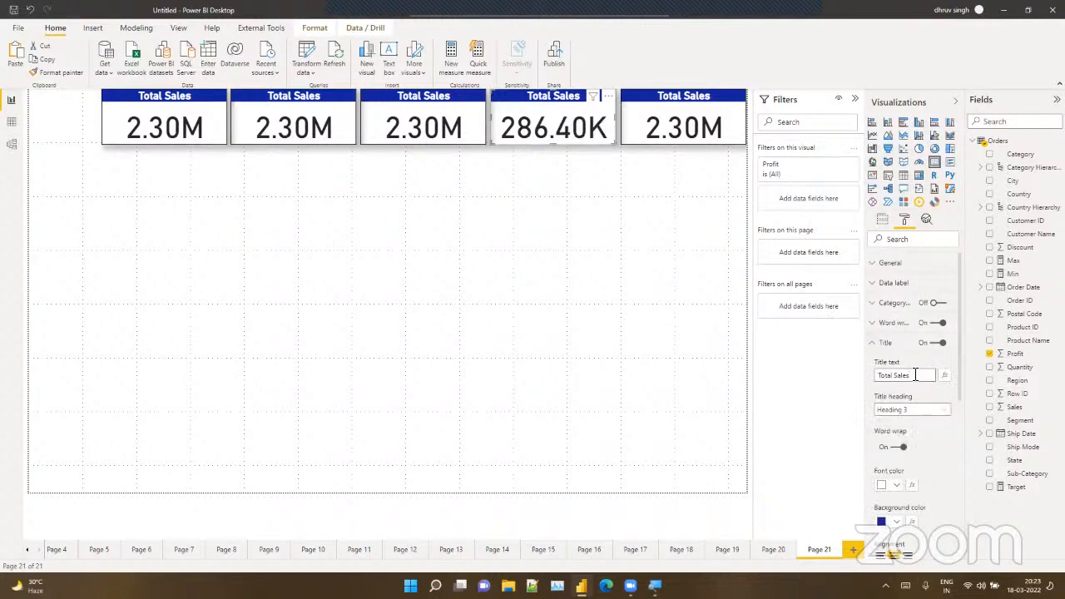
pyautogui.press('BackSpace')
pyautogui.press('BackSpace')
pyautogui.press('BackSpace')
pyautogui.press('BackSpace')
pyautogui.write('Profit')
# Step: Replace Sales with Quantity in the third card of the row
pyautogui.click(391, 125)
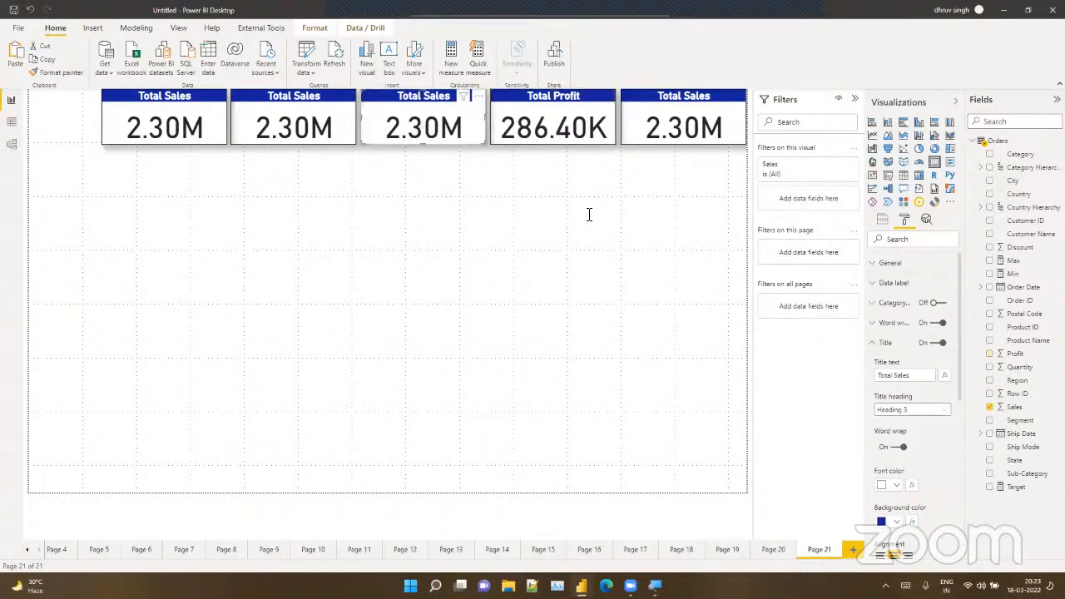
pyautogui.click(883, 221)
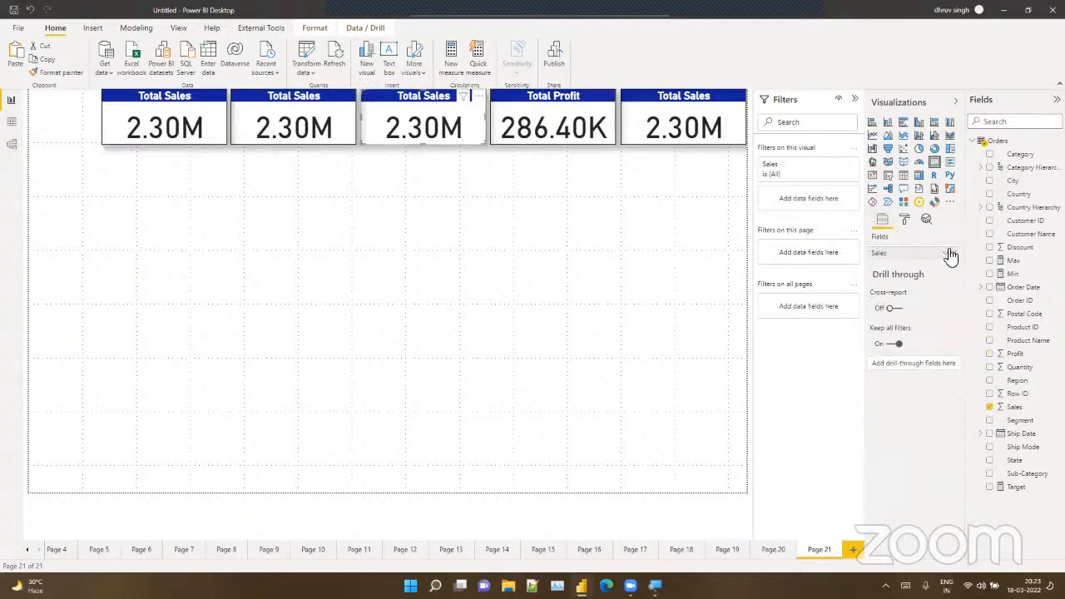
pyautogui.click(949, 248)
pyautogui.moveTo(1020, 367); pyautogui.dragTo(905, 252)
pyautogui.click(904, 220)
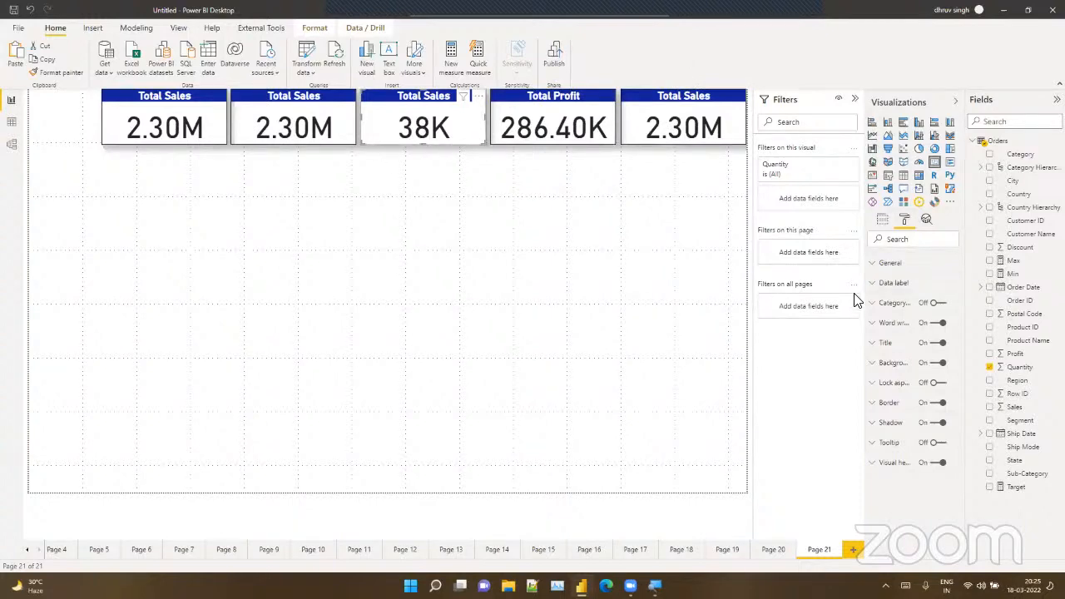
pyautogui.click(882, 219)
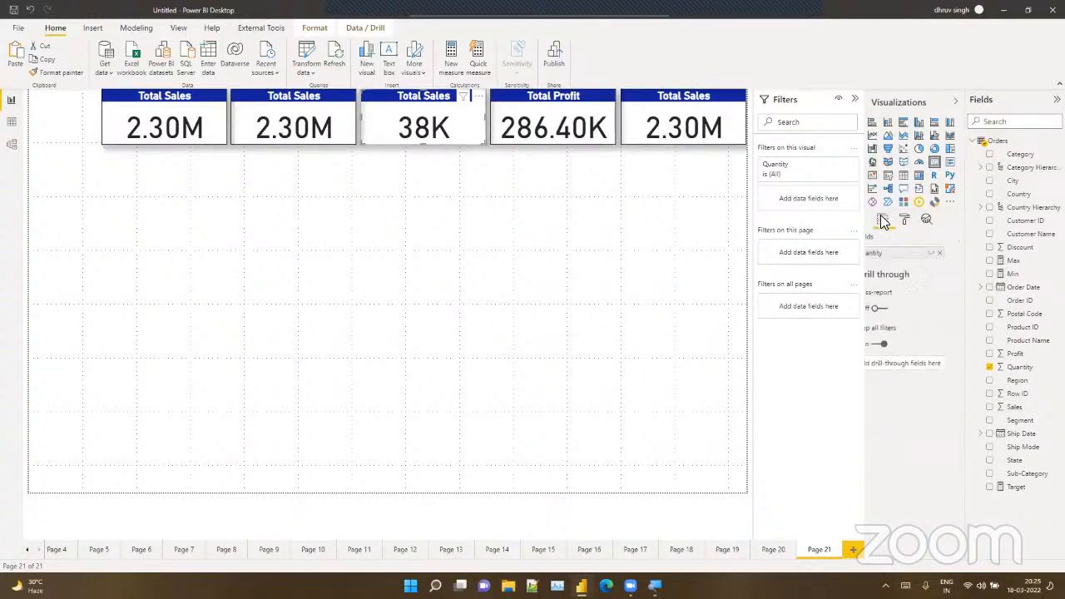
# Step: Remove Quantity from the third card of the row and add it back
pyautogui.click(953, 252)
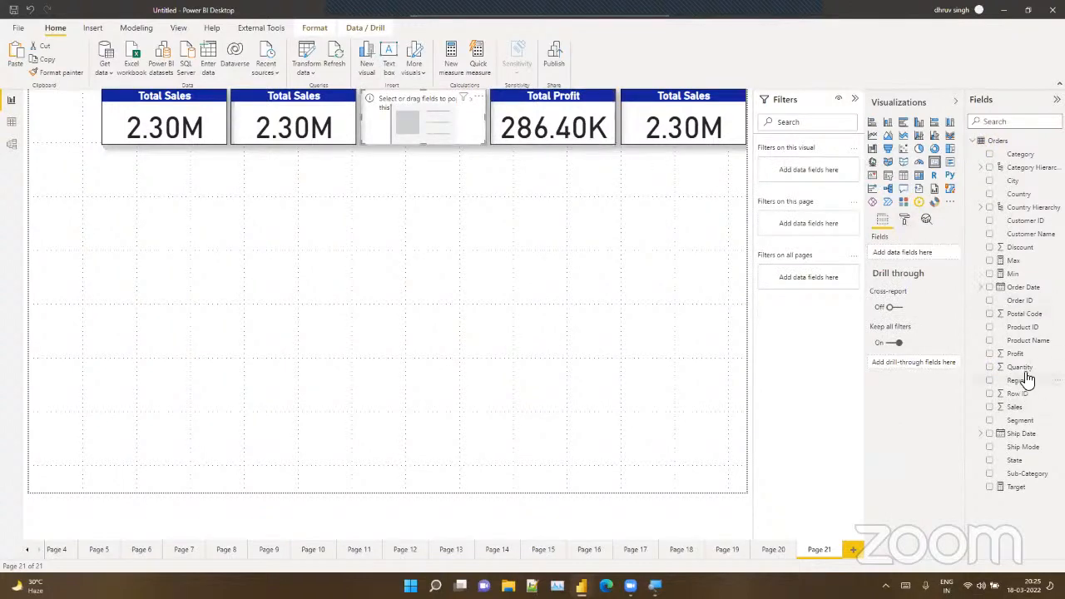
pyautogui.moveTo(1019, 367); pyautogui.dragTo(926, 249)
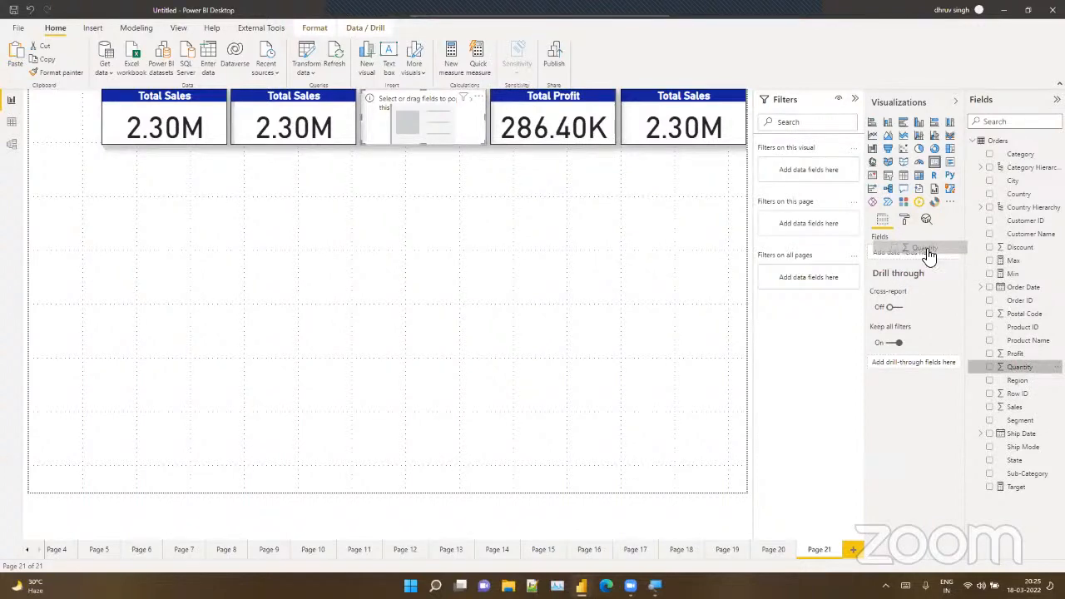
# Step: Change the Quantity card's title text to Total Qty
pyautogui.click(904, 219)
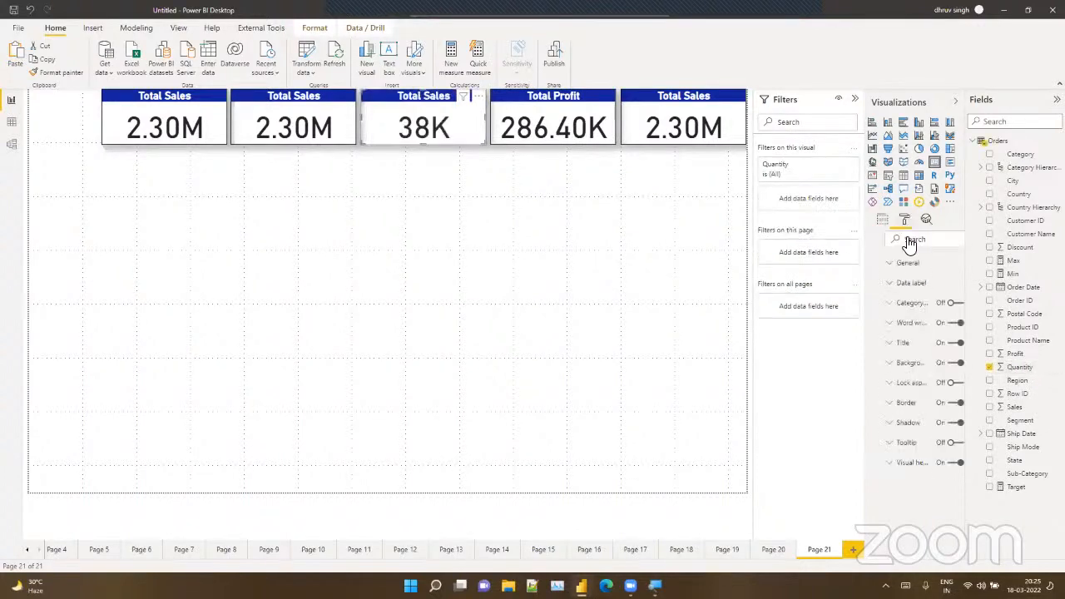
pyautogui.click(906, 345)
pyautogui.click(911, 376)
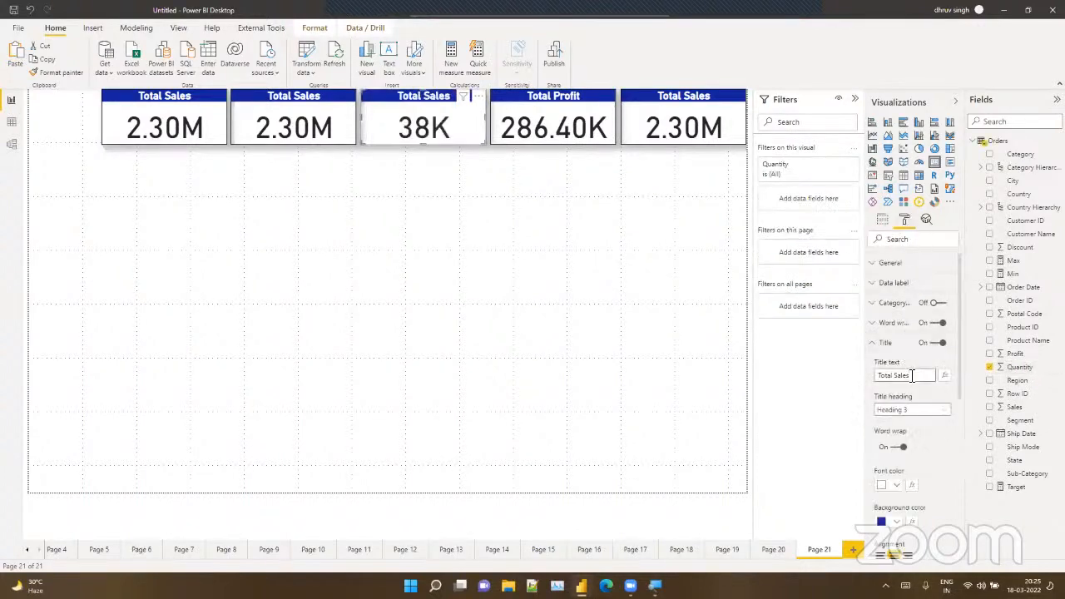
pyautogui.press('BackSpace')
pyautogui.press('BackSpace')
pyautogui.press('BackSpace')
pyautogui.press('BackSpace')
pyautogui.press('BackSpace')
pyautogui.write('Qty')
# Step: Narrow the Total Qty card and shift the first two Total Sales cards closer to it for even spacing
pyautogui.moveTo(368, 124); pyautogui.dragTo(338, 112)
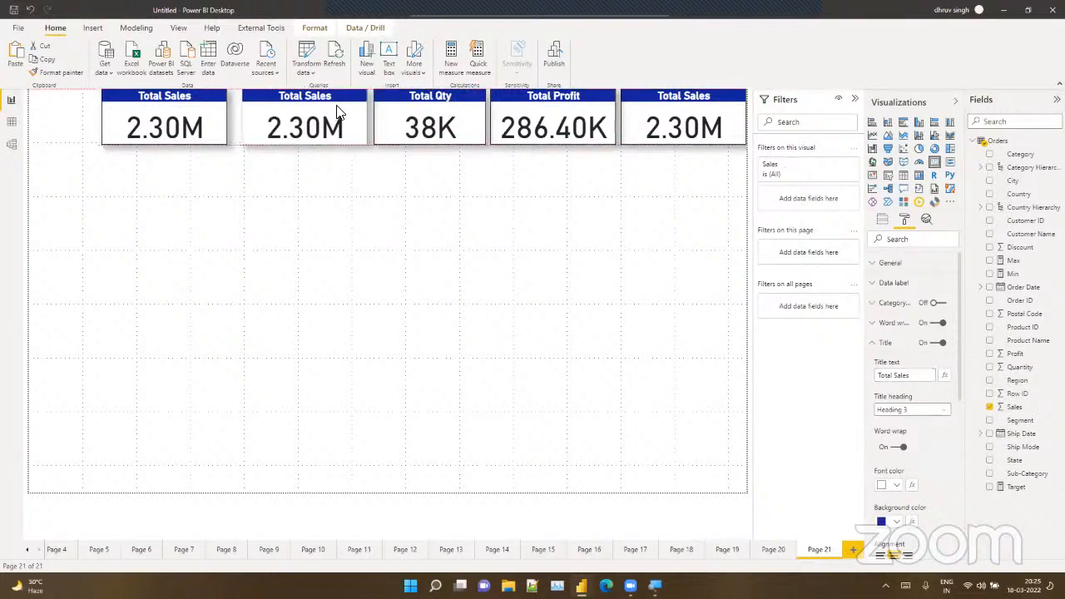
pyautogui.moveTo(202, 120)
pyautogui.mouseDown()
pyautogui.moveTo(208, 113)
pyautogui.moveTo(190, 115)
pyautogui.mouseUp()
# Step: Replace Sales with City in the second card of the row, summarized as Count (Distinct)
pyautogui.click(298, 126)
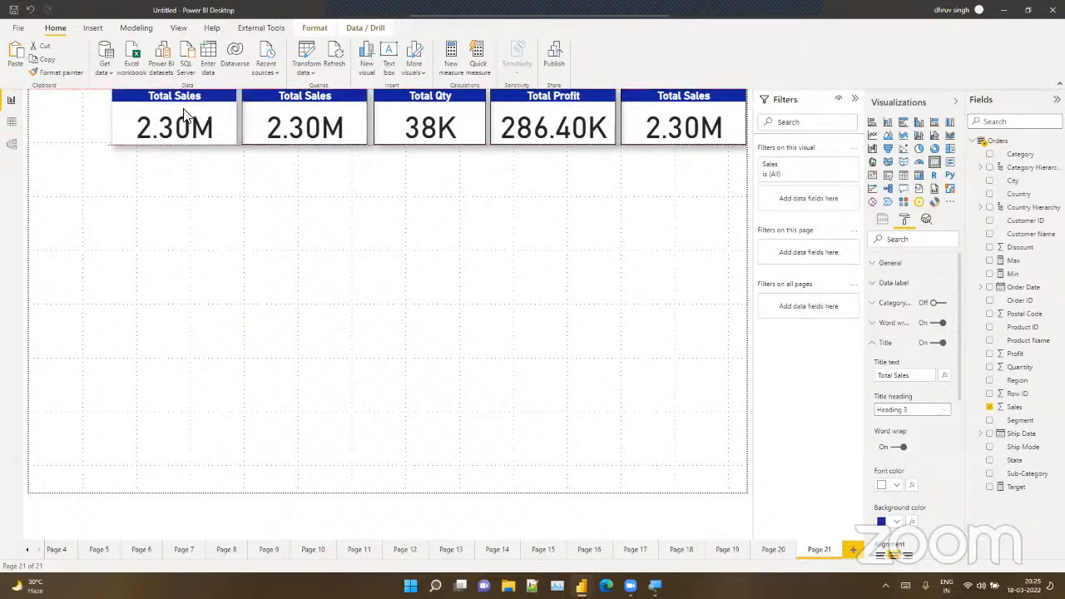
pyautogui.click(263, 125)
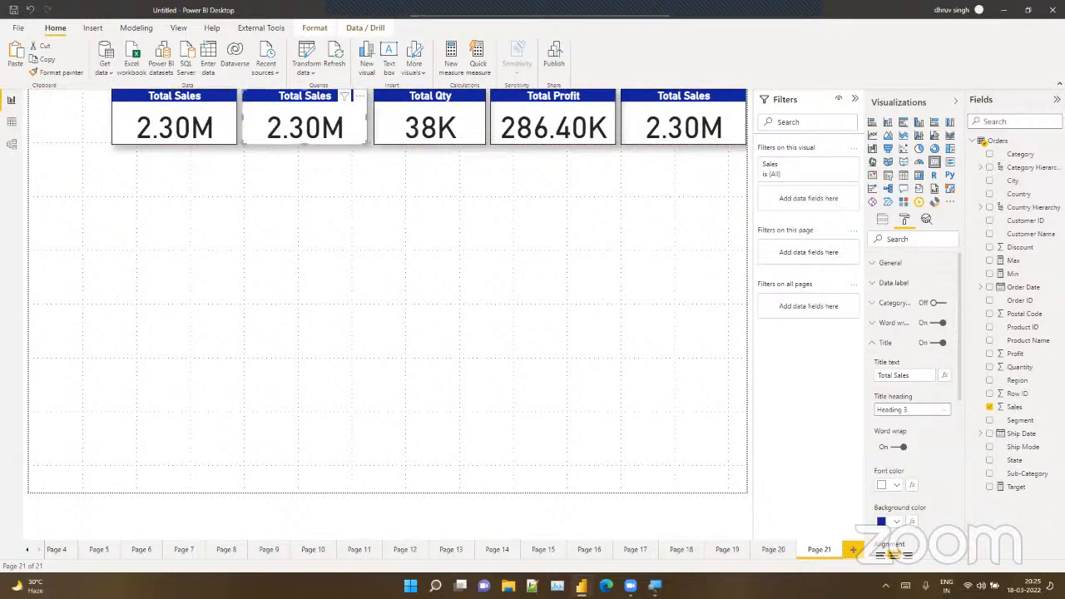
pyautogui.click(880, 220)
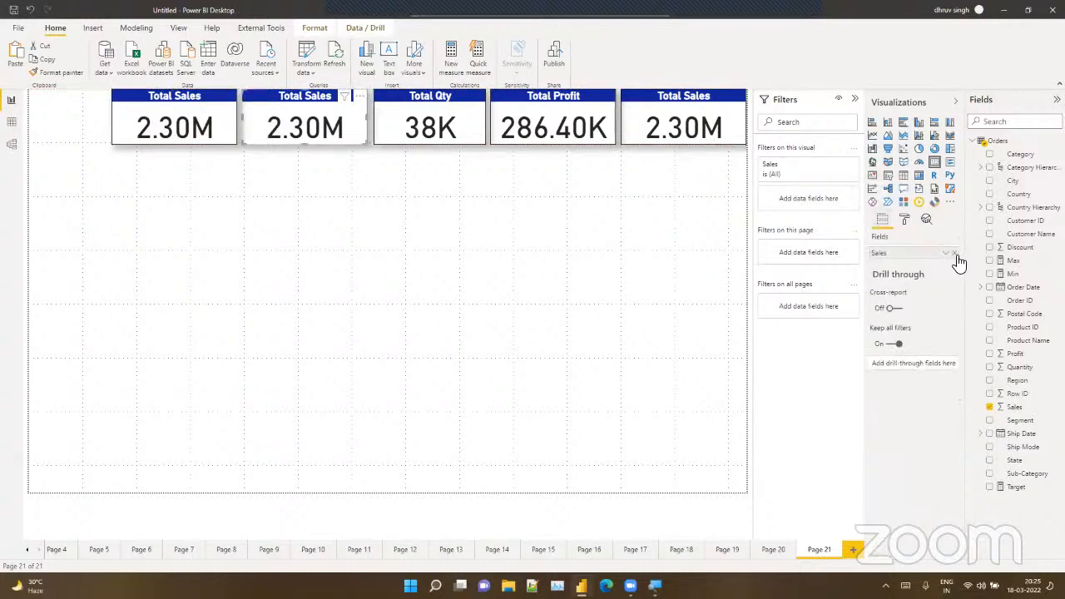
pyautogui.click(956, 261)
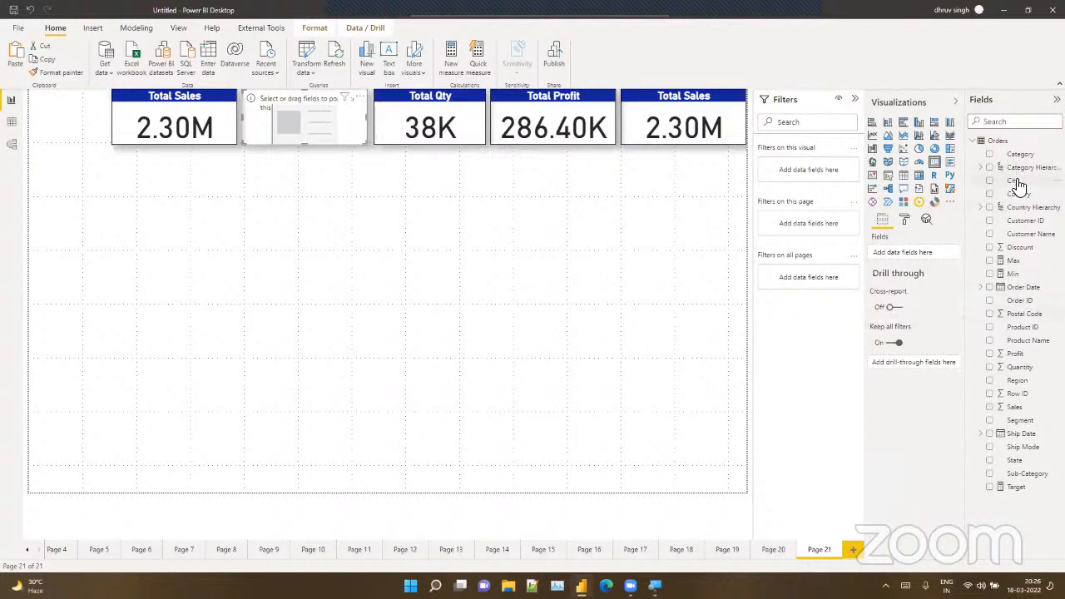
pyautogui.moveTo(1017, 181); pyautogui.dragTo(909, 254)
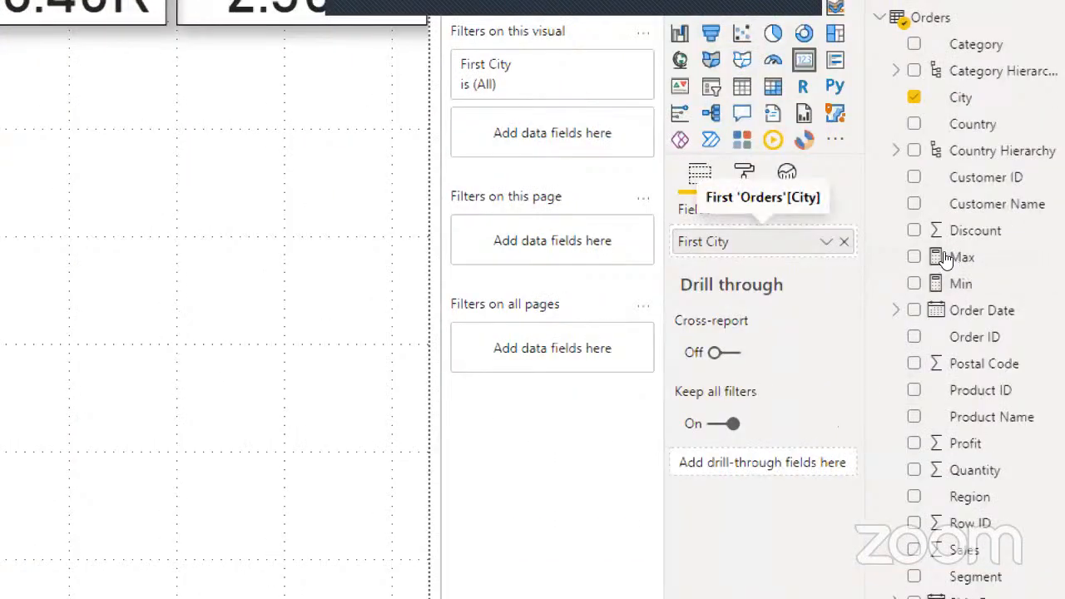
pyautogui.click(826, 242)
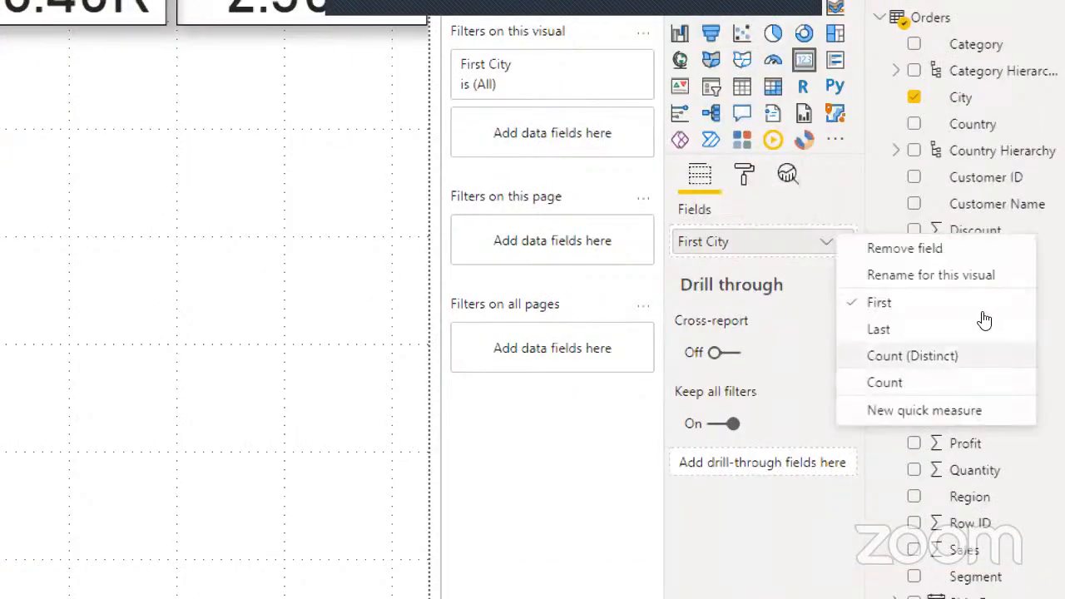
pyautogui.click(965, 355)
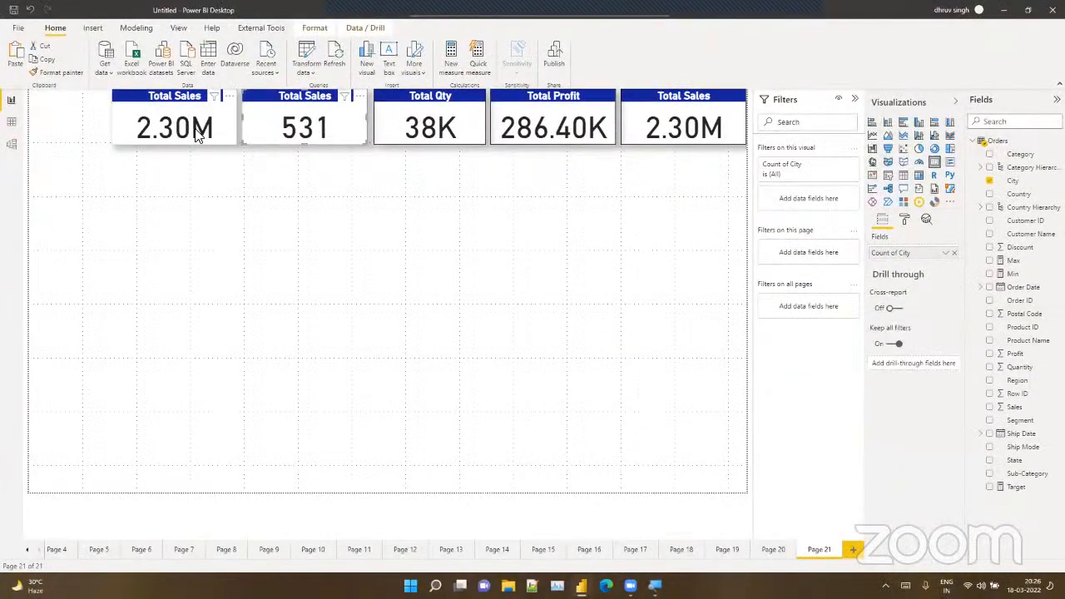
# Step: Replace Sales with the distinct count of Order ID in the leftmost Total Sales card
pyautogui.click(196, 133)
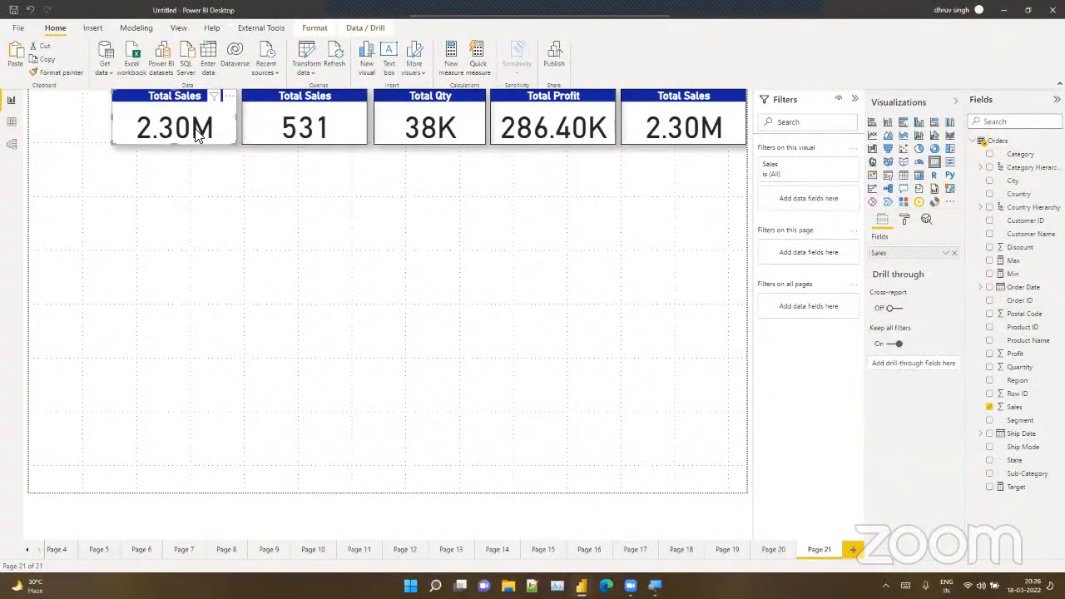
pyautogui.click(954, 253)
pyautogui.moveTo(1016, 301); pyautogui.dragTo(907, 252)
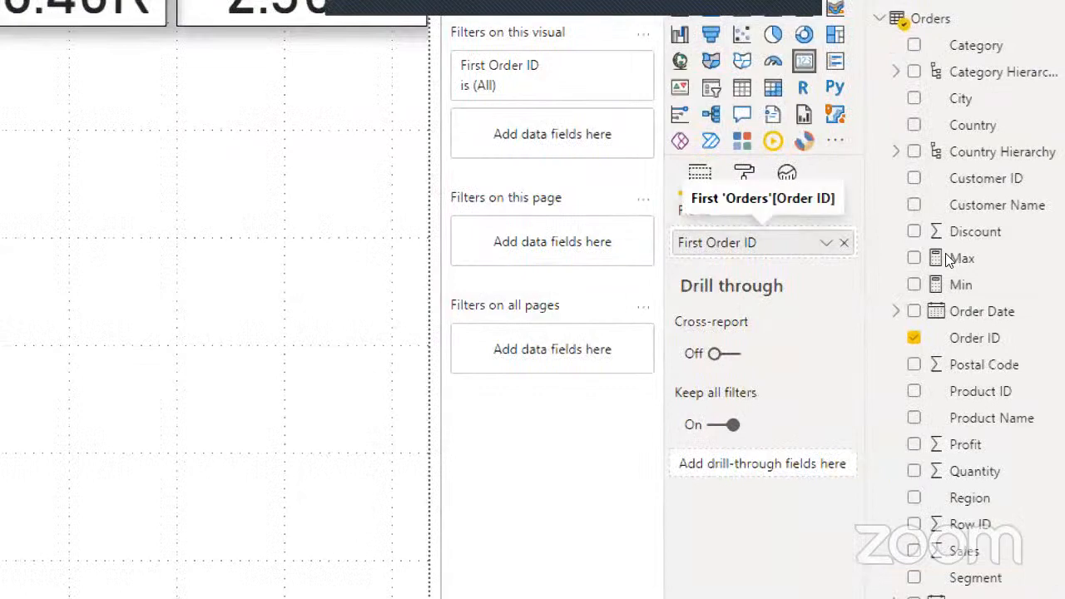
pyautogui.click(826, 243)
pyautogui.click(899, 357)
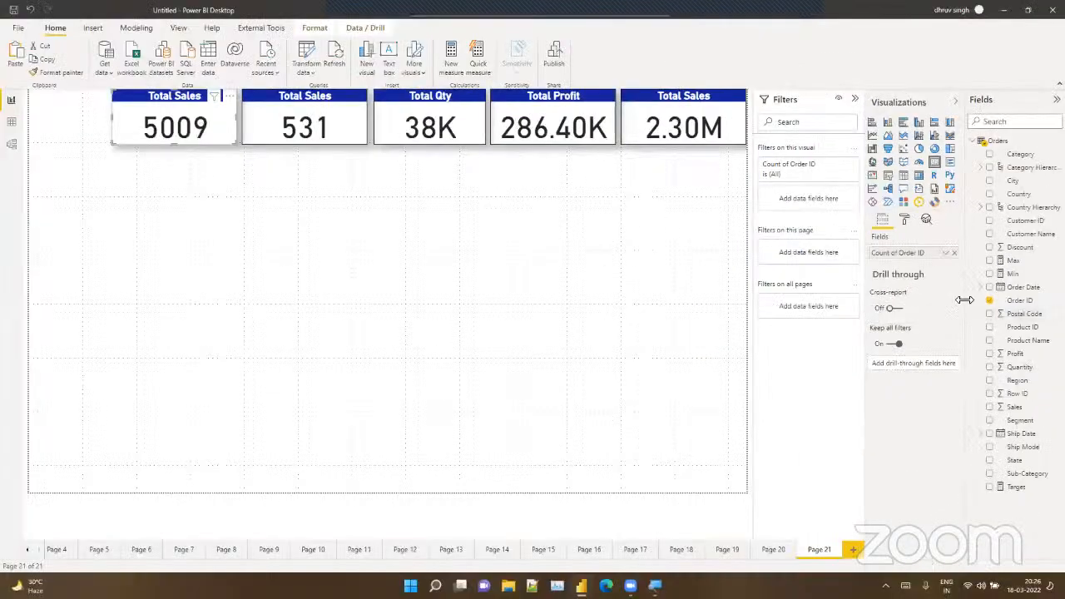
# Step: Change the title text of the City count card to "Total Cities"
pyautogui.click(278, 130)
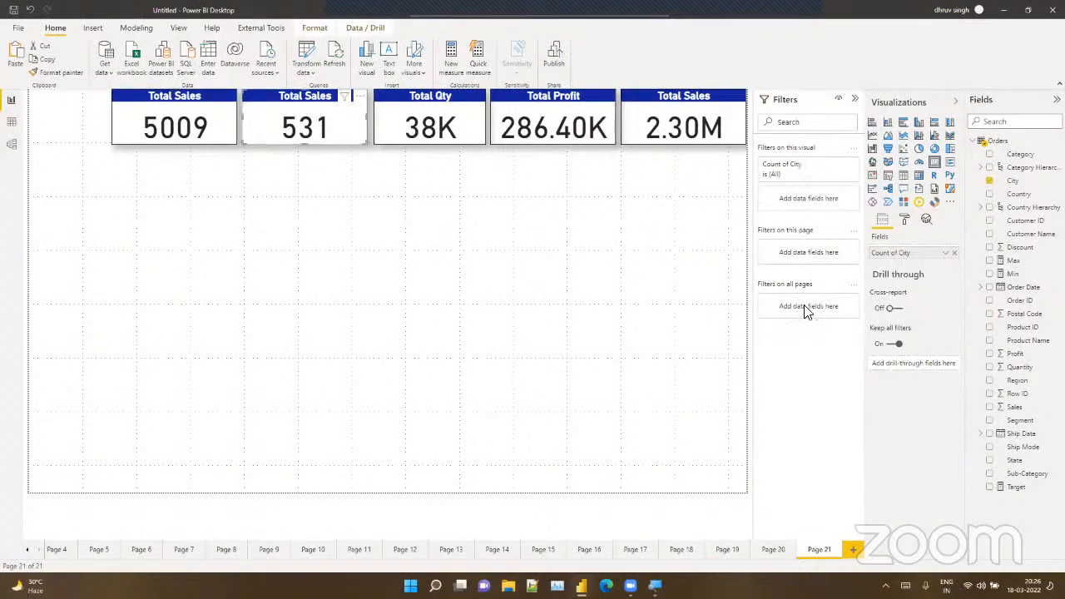
pyautogui.click(905, 220)
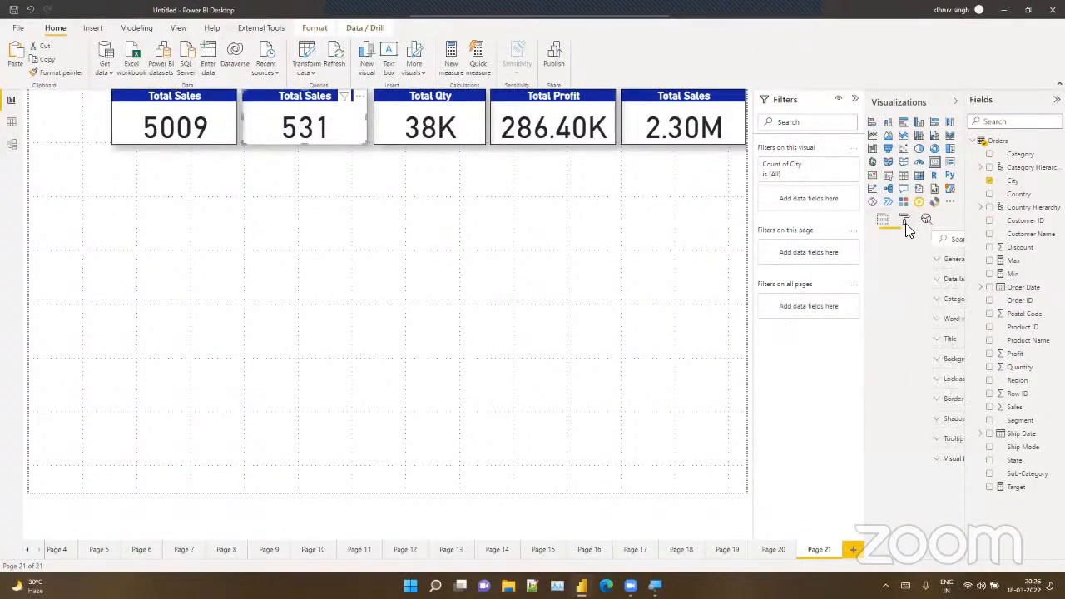
pyautogui.click(885, 342)
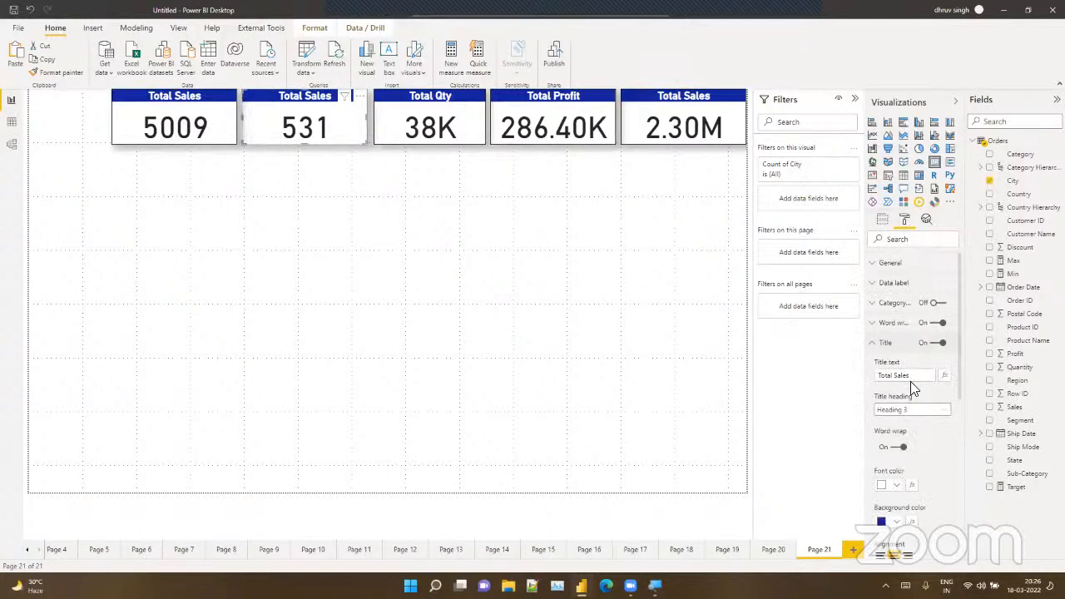
pyautogui.click(919, 379)
pyautogui.write('Cir')
pyautogui.press('BackSpace')
# Step: Change the title text of the Order ID count card to "Total Orders"
pyautogui.click(211, 125)
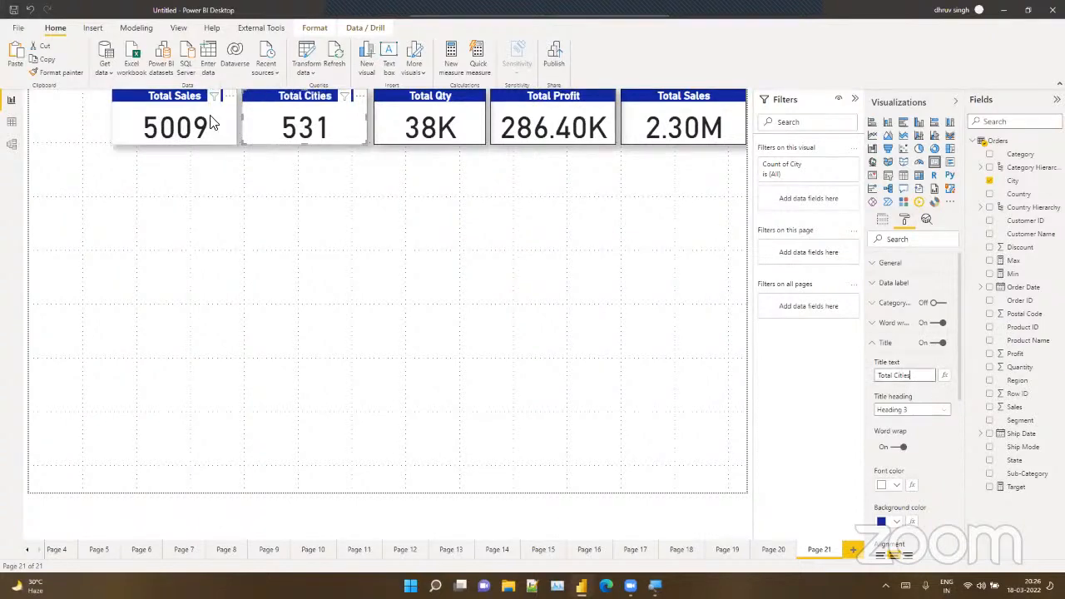
pyautogui.click(919, 377)
pyautogui.press('BackSpace')
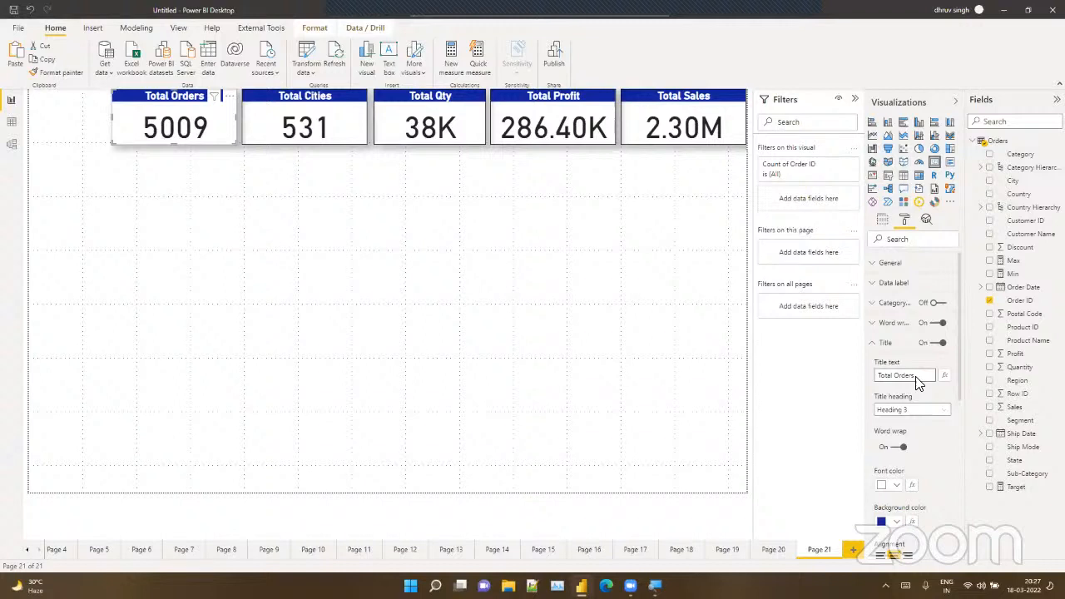
# Step: Narrow the Total Cities card slightly from its left edge and shift the Total Orders card right beside it
pyautogui.click(246, 123)
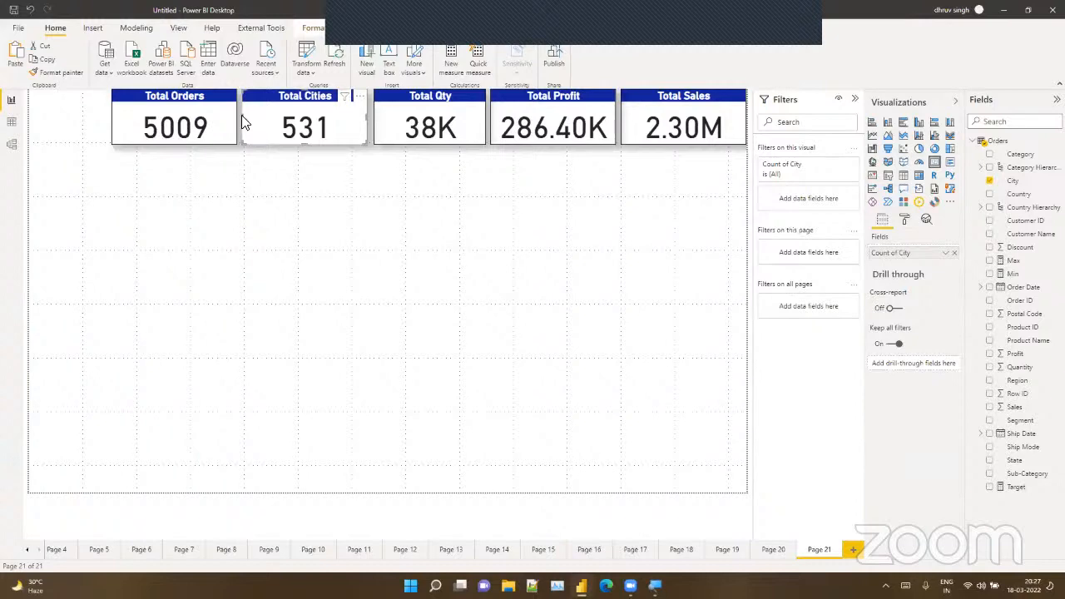
pyautogui.moveTo(242, 116); pyautogui.dragTo(250, 114)
pyautogui.moveTo(185, 125); pyautogui.dragTo(193, 124)
pyautogui.click(278, 282)
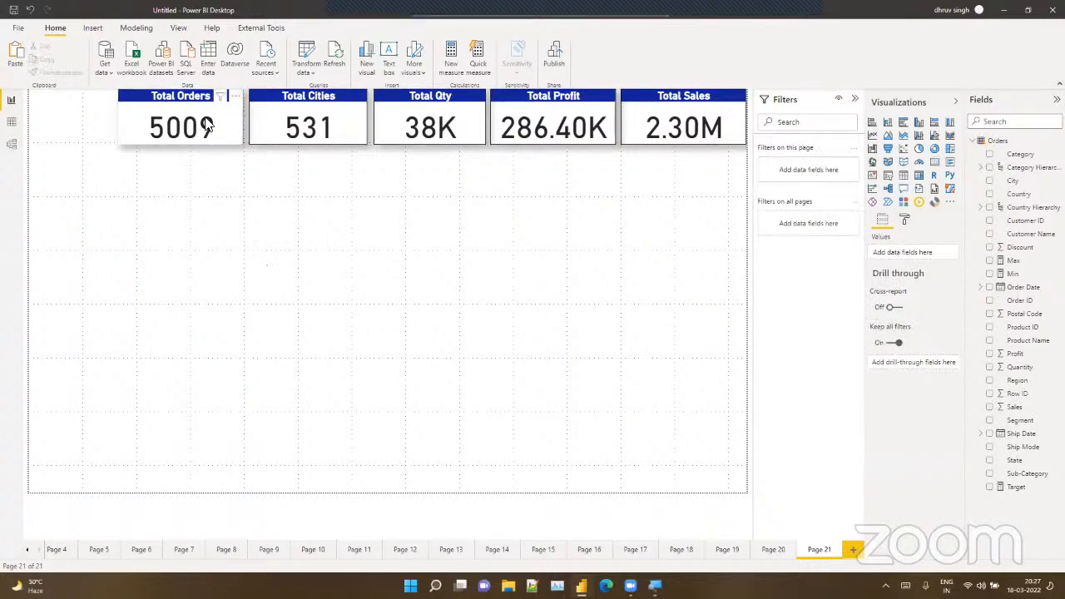
# Step: Insert the TATA logo image "download (1)" from the Pictures folder into the report page
pyautogui.click(94, 28)
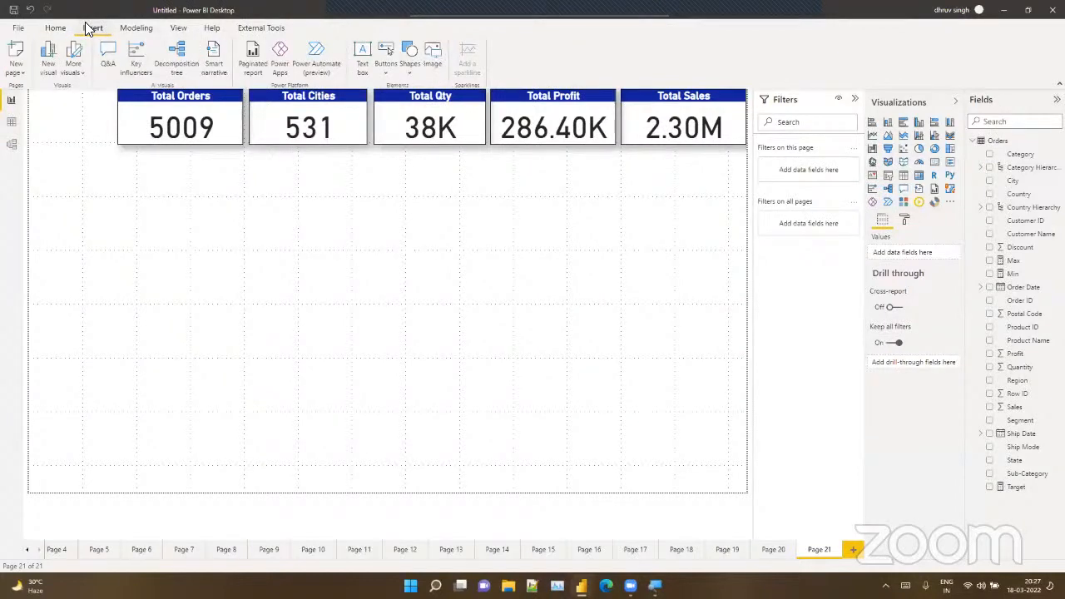
pyautogui.click(431, 67)
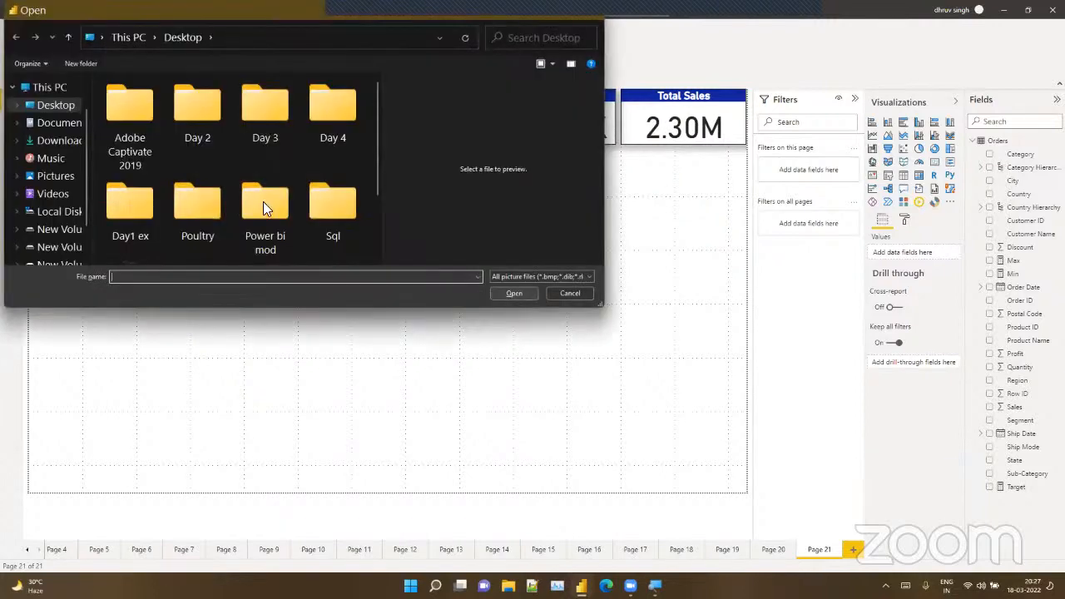
pyautogui.scroll(-1, 221, 183)
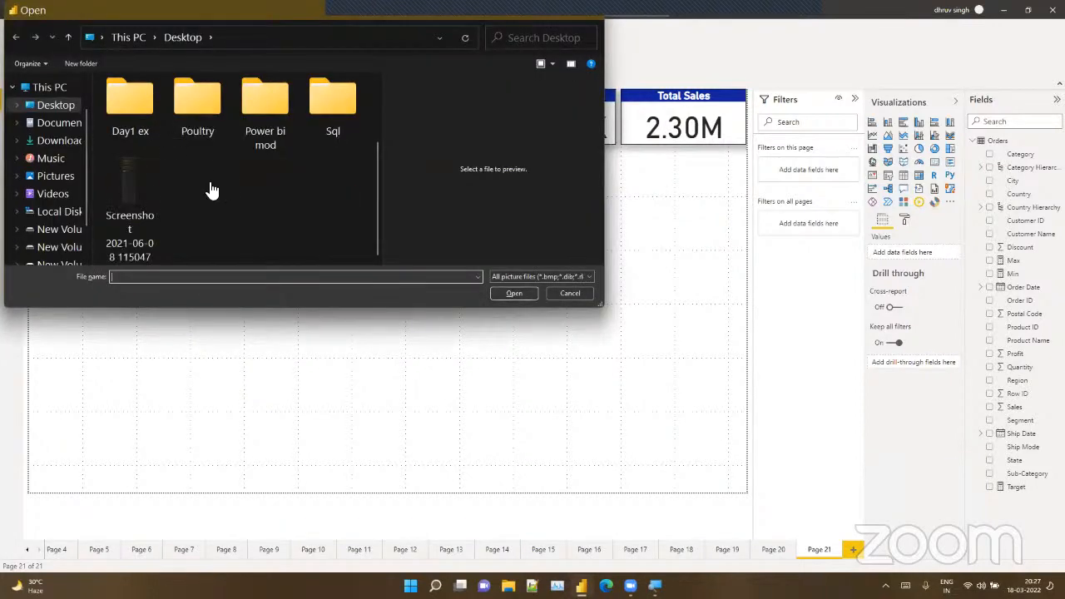
pyautogui.click(47, 160)
pyautogui.click(50, 176)
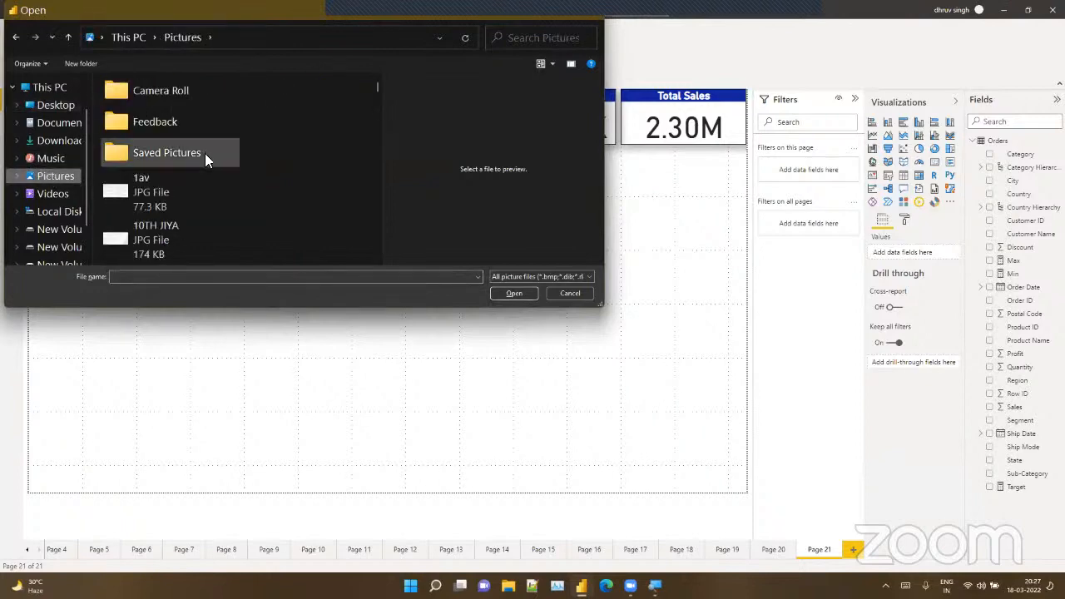
pyautogui.scroll(-3, 204, 153)
pyautogui.scroll(-2, 205, 153)
pyautogui.scroll(-3, 205, 153)
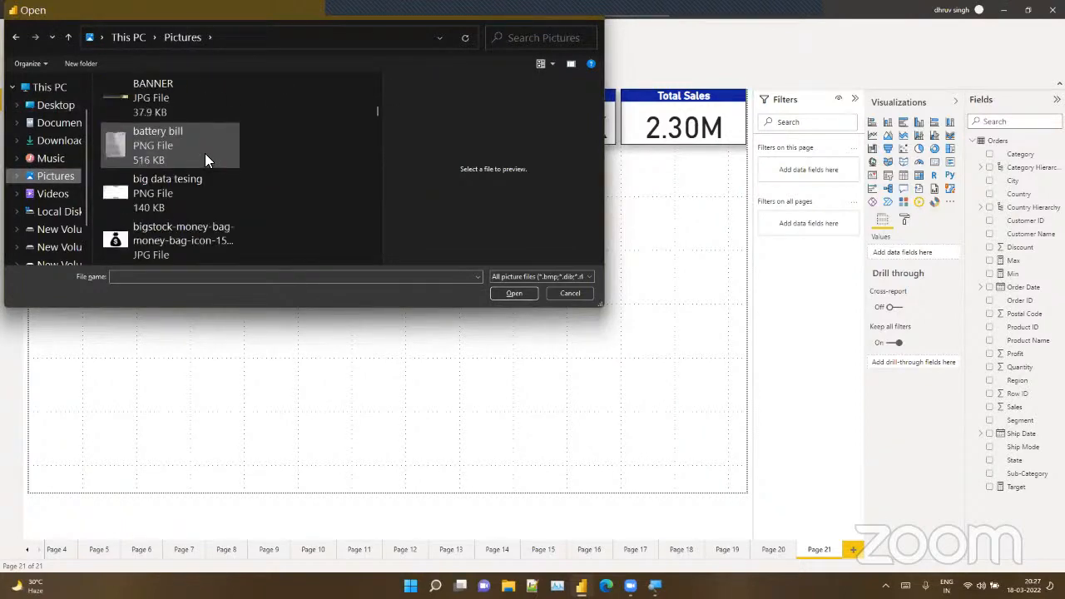
pyautogui.scroll(-8, 205, 153)
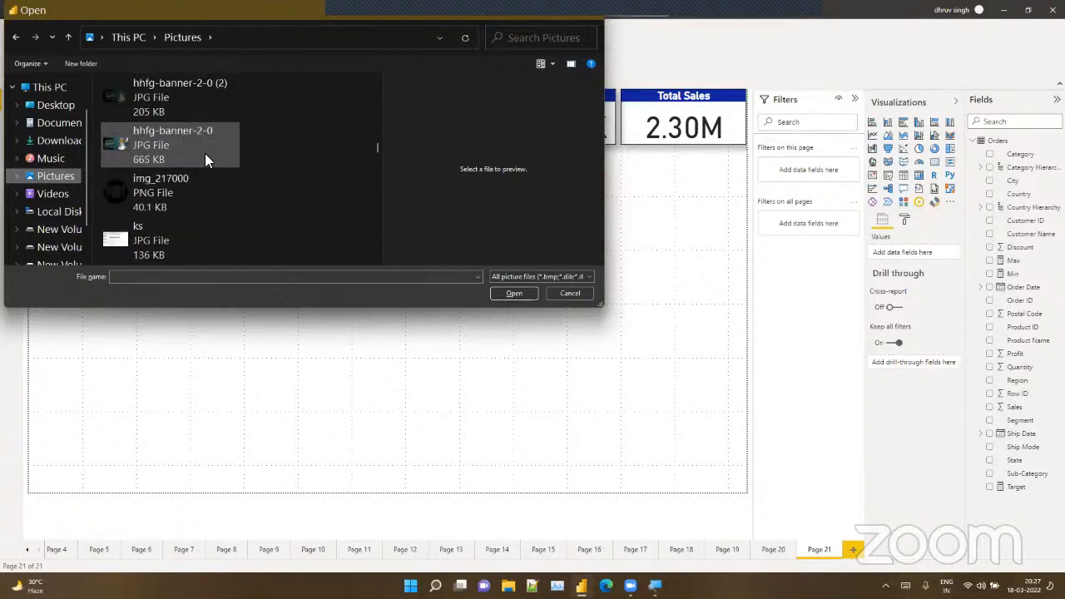
pyautogui.scroll(3, 204, 153)
pyautogui.scroll(3, 205, 154)
pyautogui.scroll(-6, 205, 153)
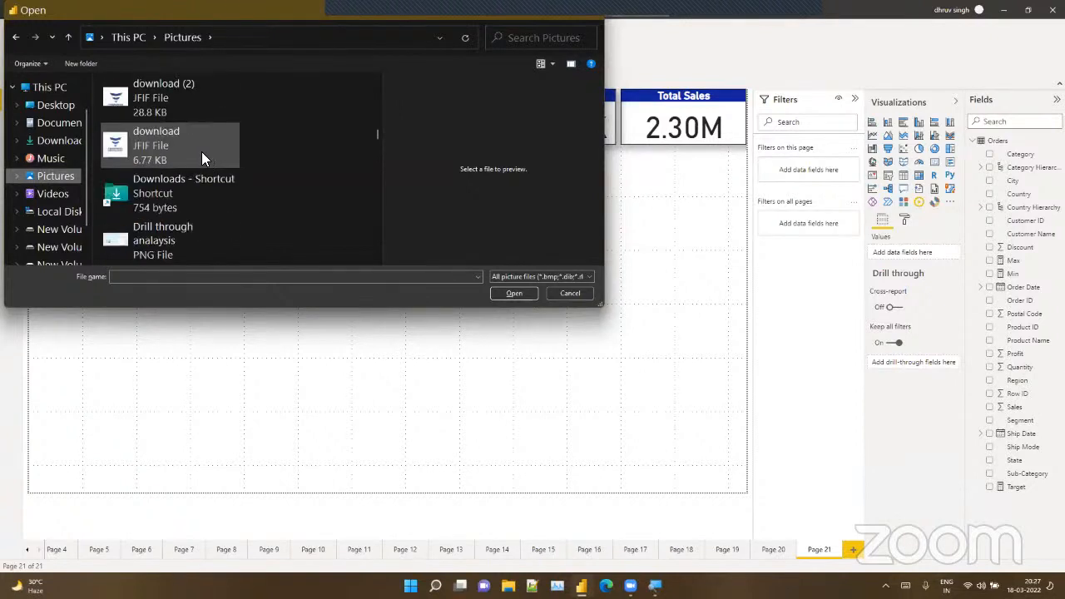
pyautogui.scroll(-3, 202, 152)
pyautogui.scroll(3, 201, 152)
pyautogui.scroll(3, 199, 162)
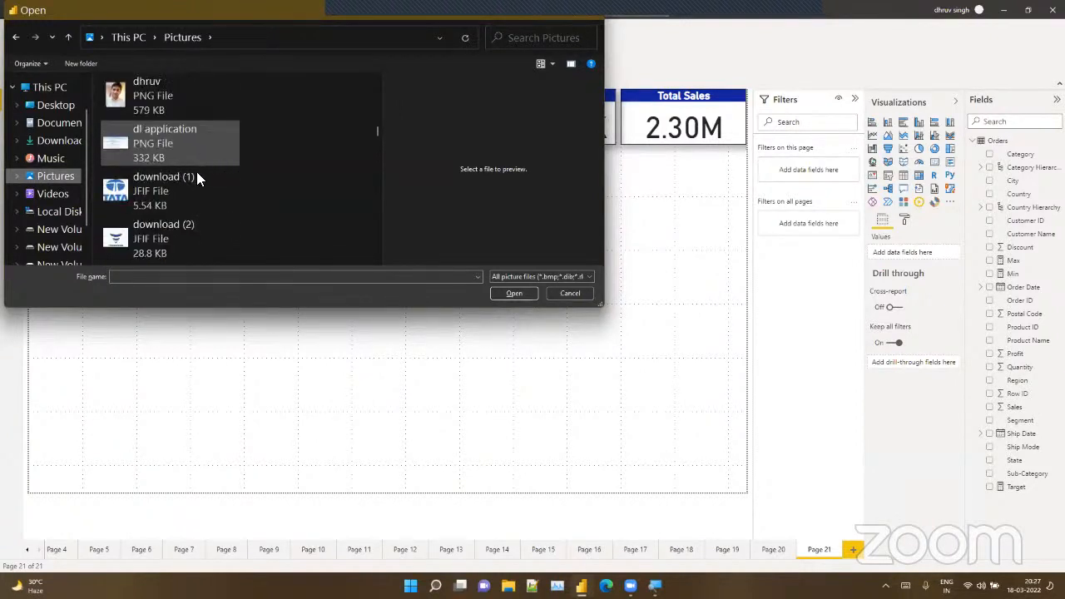
pyautogui.click(198, 179)
pyautogui.click(514, 292)
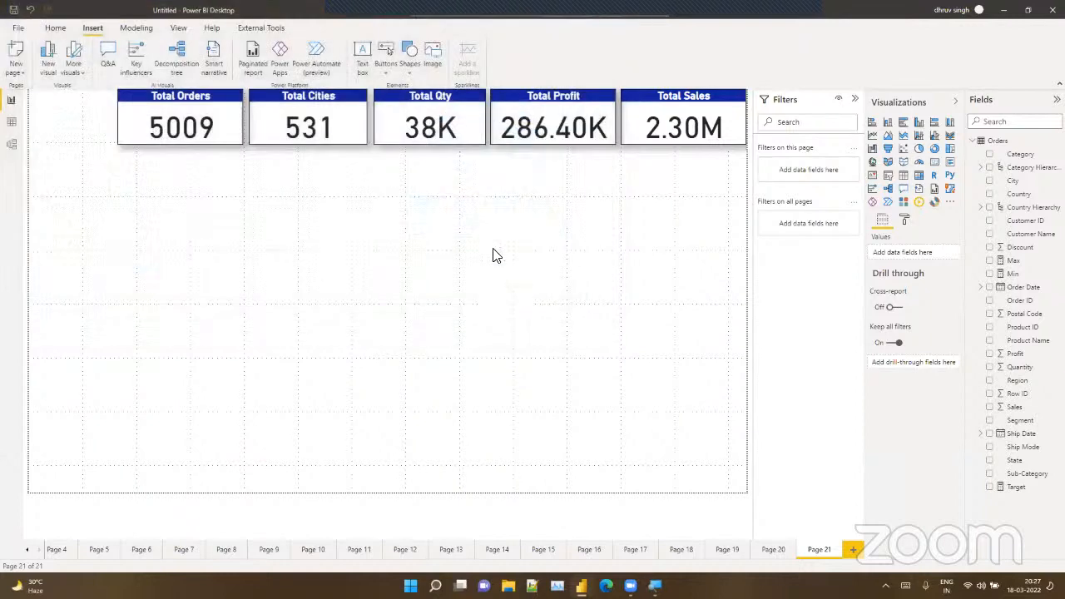
# Step: Shrink the TATA logo and place it in the page's upper-left corner, beside the Total Orders card
pyautogui.moveTo(280, 395); pyautogui.dragTo(213, 292)
pyautogui.moveTo(165, 324); pyautogui.dragTo(39, 82)
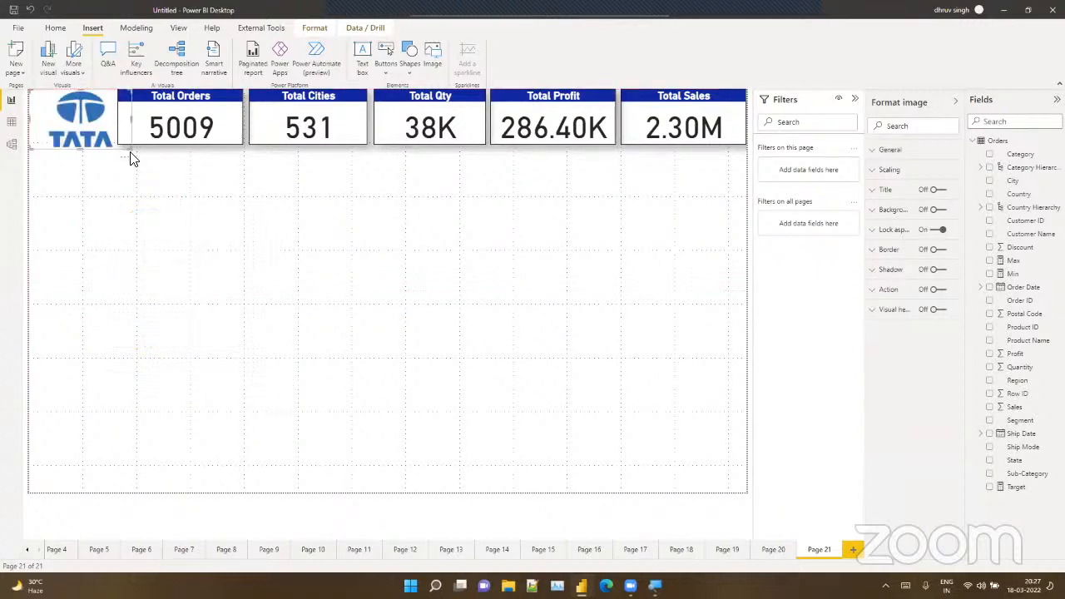
pyautogui.moveTo(128, 150); pyautogui.dragTo(67, 151)
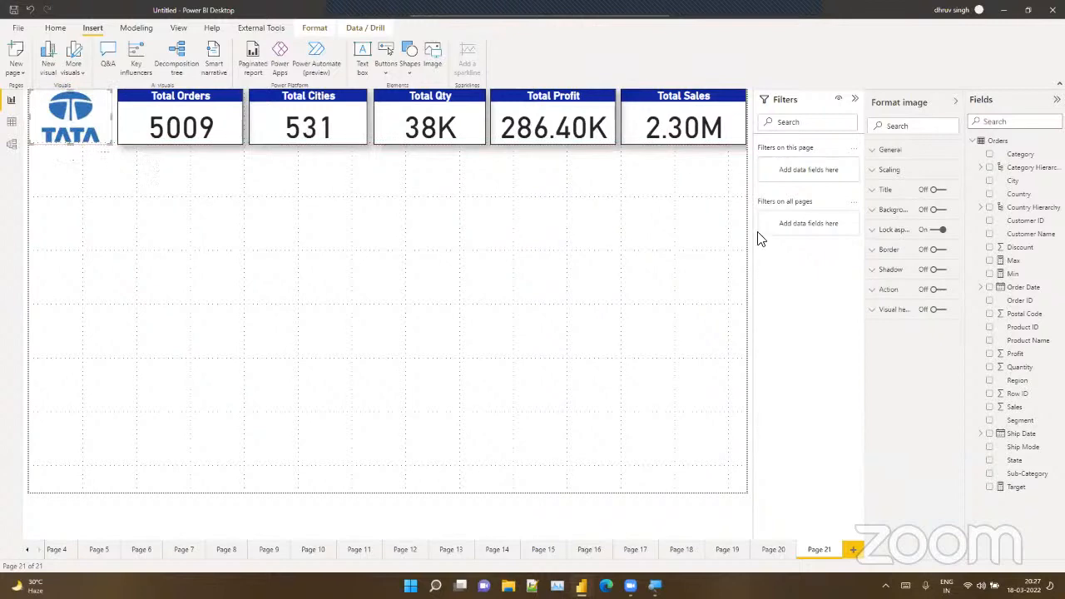
# Step: Turn on the background, shadow and border for the TATA logo image
pyautogui.click(936, 210)
pyautogui.click(935, 268)
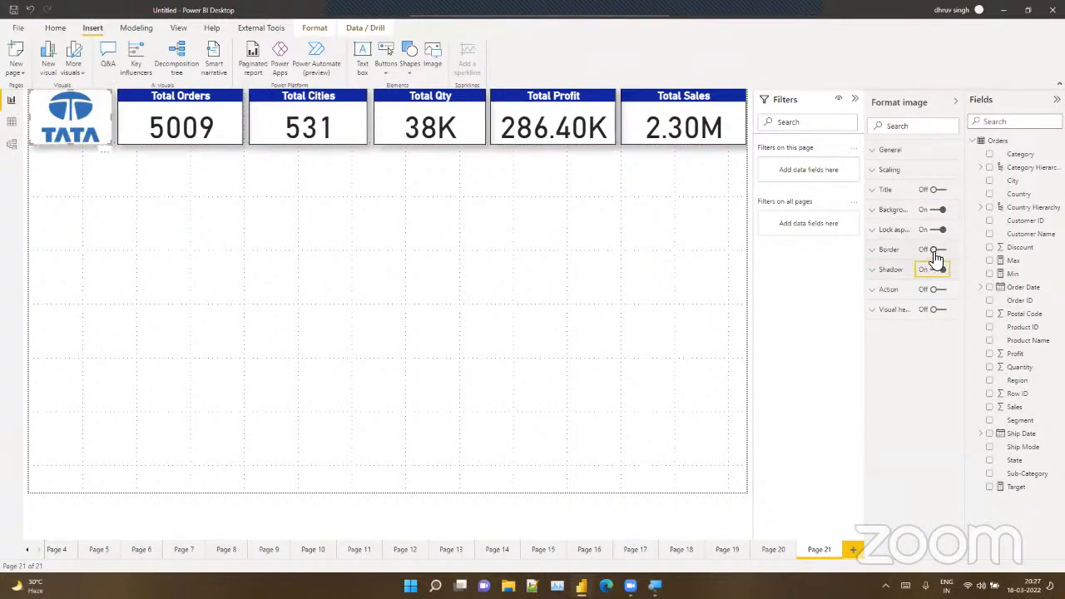
pyautogui.click(934, 249)
pyautogui.click(303, 353)
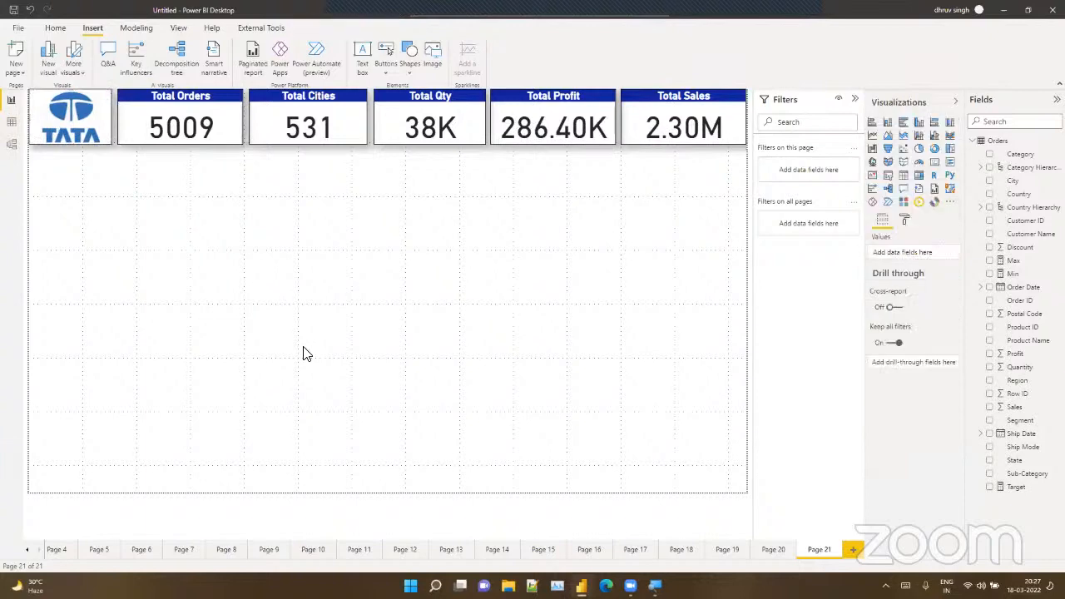
# Step: Narrow the Total Orders card from its left edge and widen the TATA logo frame toward it
pyautogui.click(120, 125)
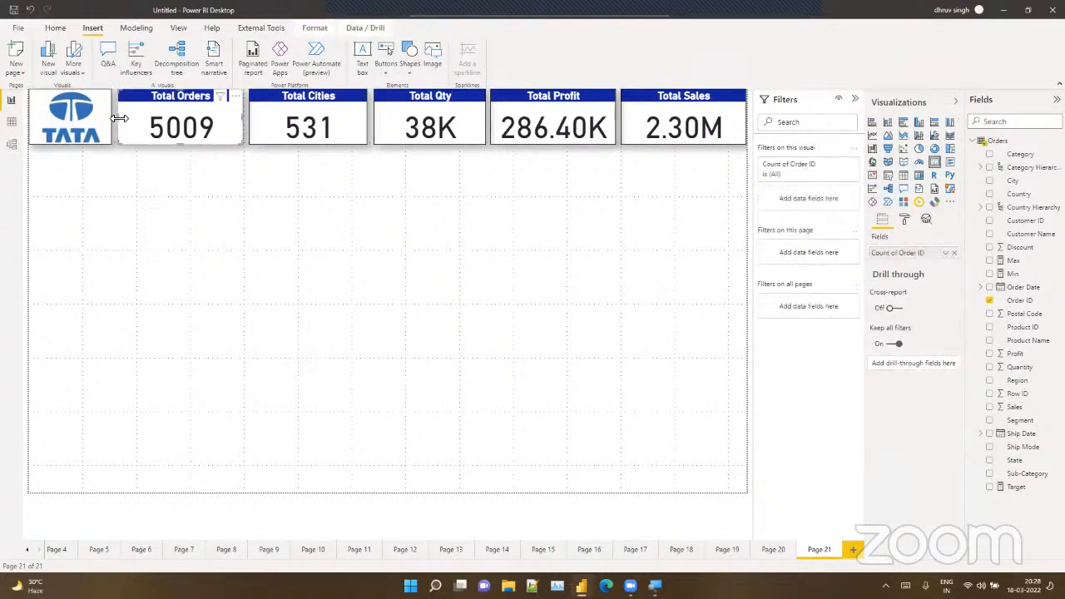
pyautogui.moveTo(119, 117); pyautogui.dragTo(125, 119)
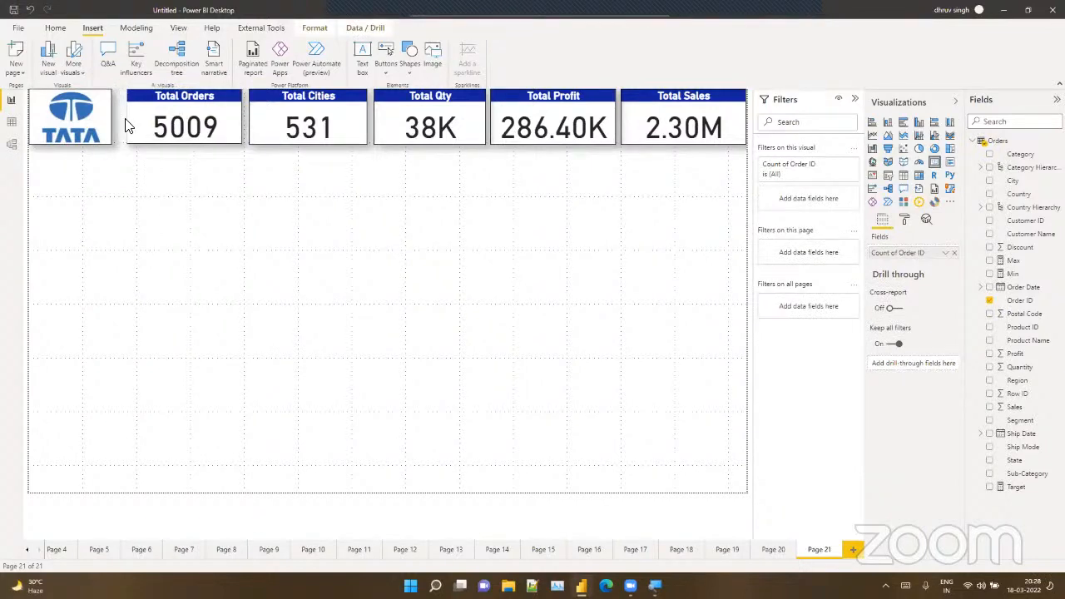
pyautogui.click(108, 123)
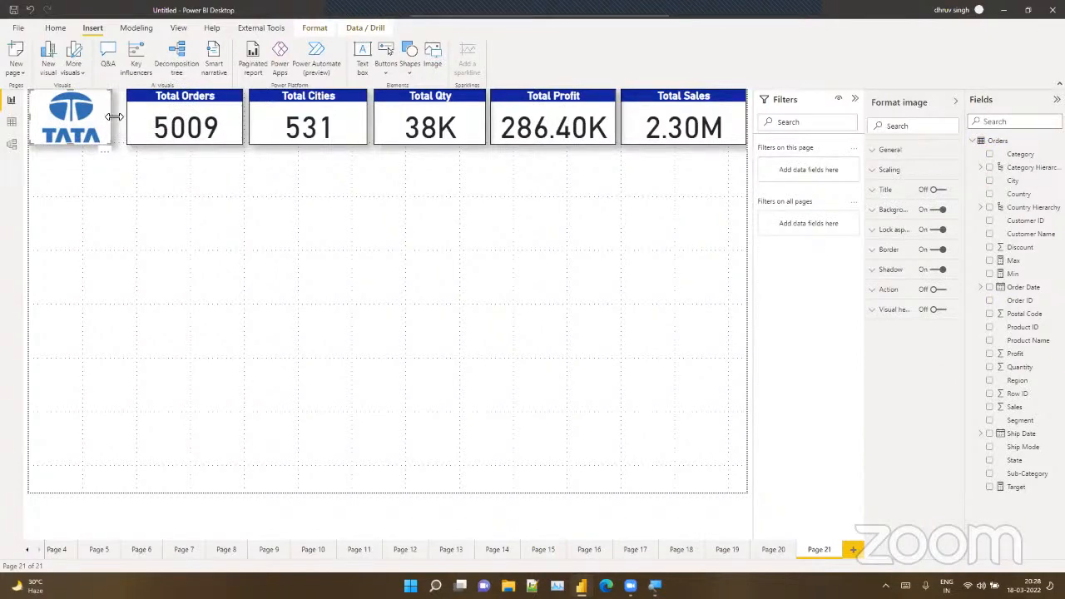
pyautogui.moveTo(110, 123); pyautogui.dragTo(123, 125)
pyautogui.click(139, 280)
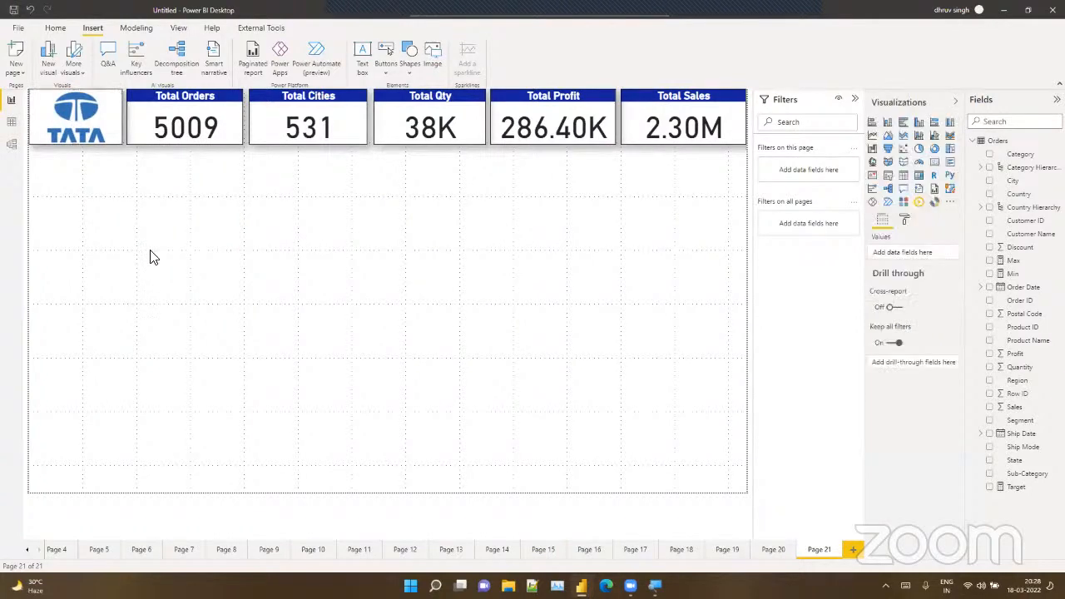
# Step: Nudge the Total Cities and Total Orders cards slightly right and widen the logo frame to even out the gaps
pyautogui.click(296, 121)
pyautogui.moveTo(296, 122); pyautogui.dragTo(301, 125)
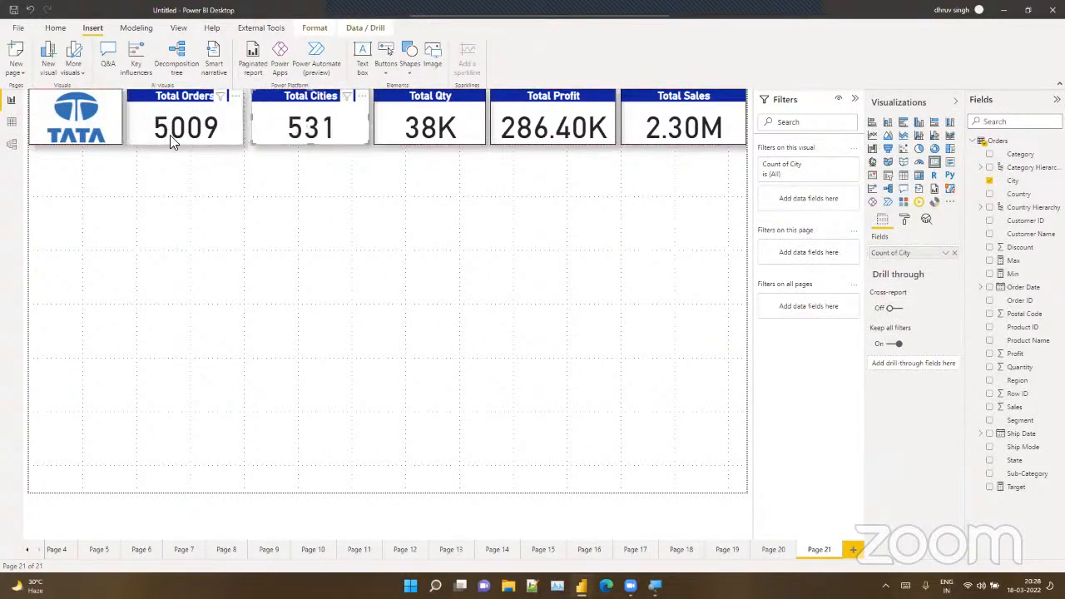
pyautogui.moveTo(186, 129); pyautogui.dragTo(190, 131)
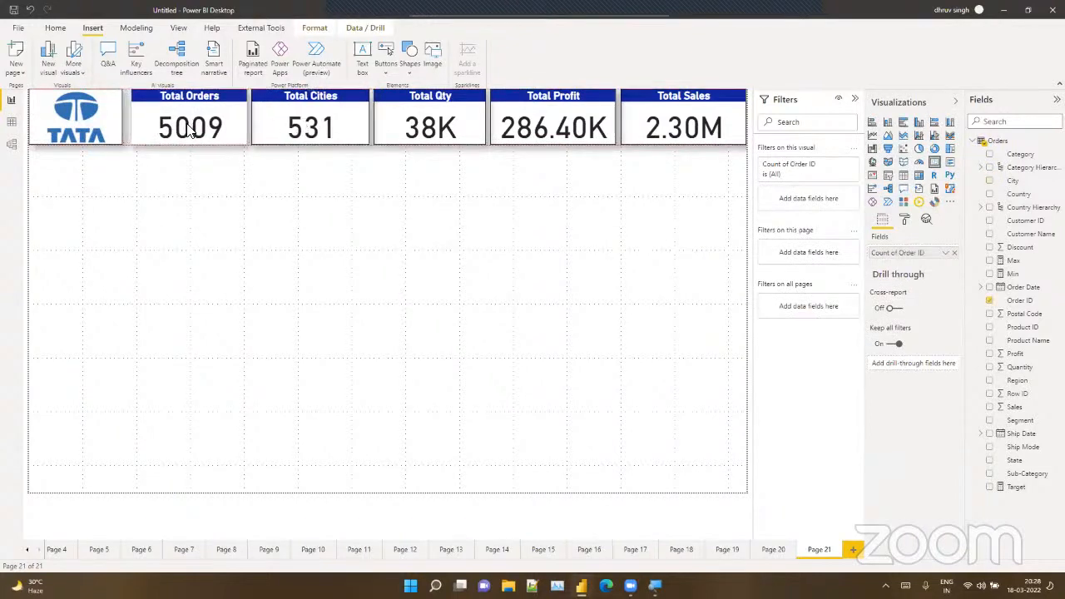
pyautogui.click(74, 118)
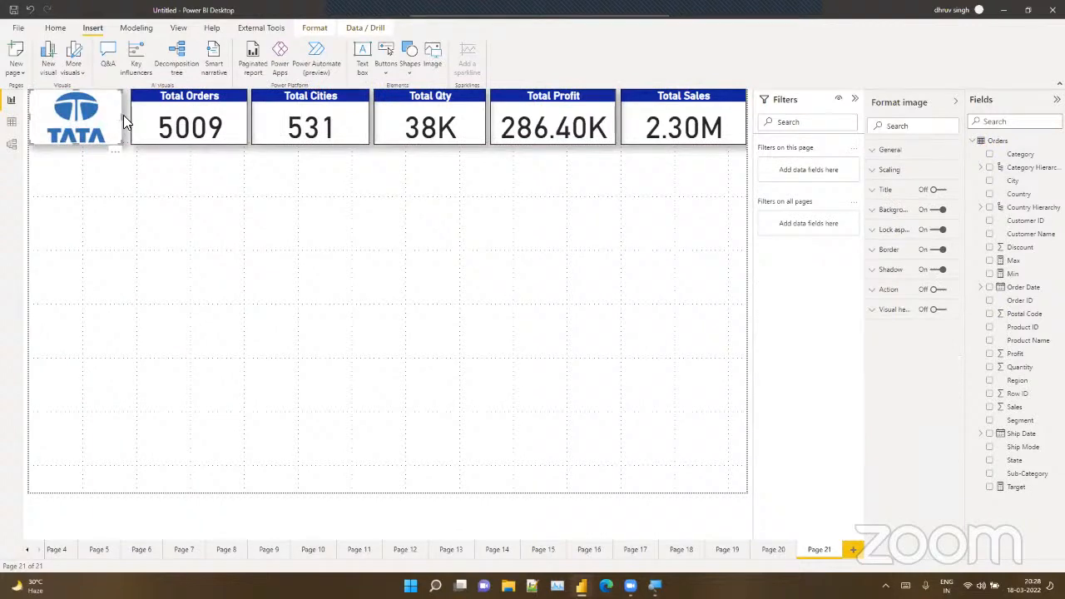
pyautogui.moveTo(123, 115); pyautogui.dragTo(124, 117)
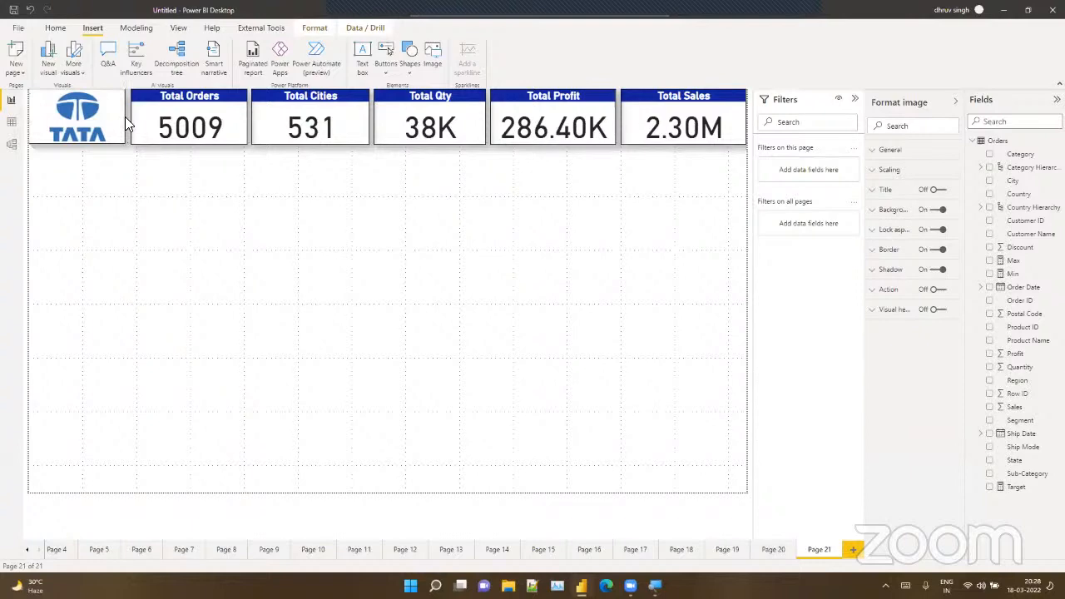
pyautogui.click(164, 285)
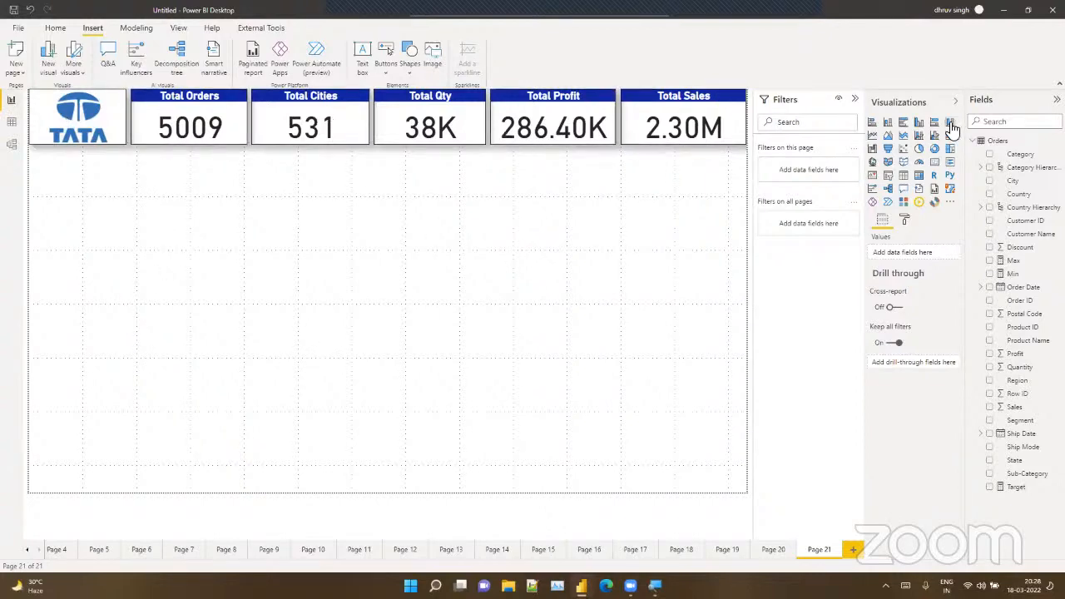
# Step: Add a slicer directly below the TATA logo, based on the Order Date field shown as a Date Hierarchy
pyautogui.click(887, 175)
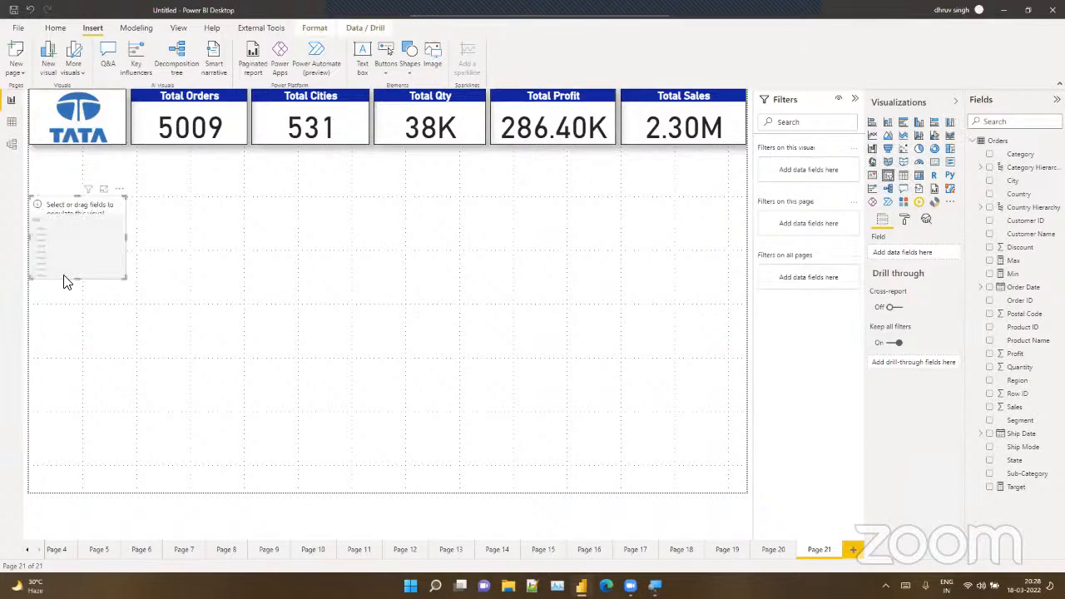
pyautogui.moveTo(38, 247); pyautogui.dragTo(33, 219)
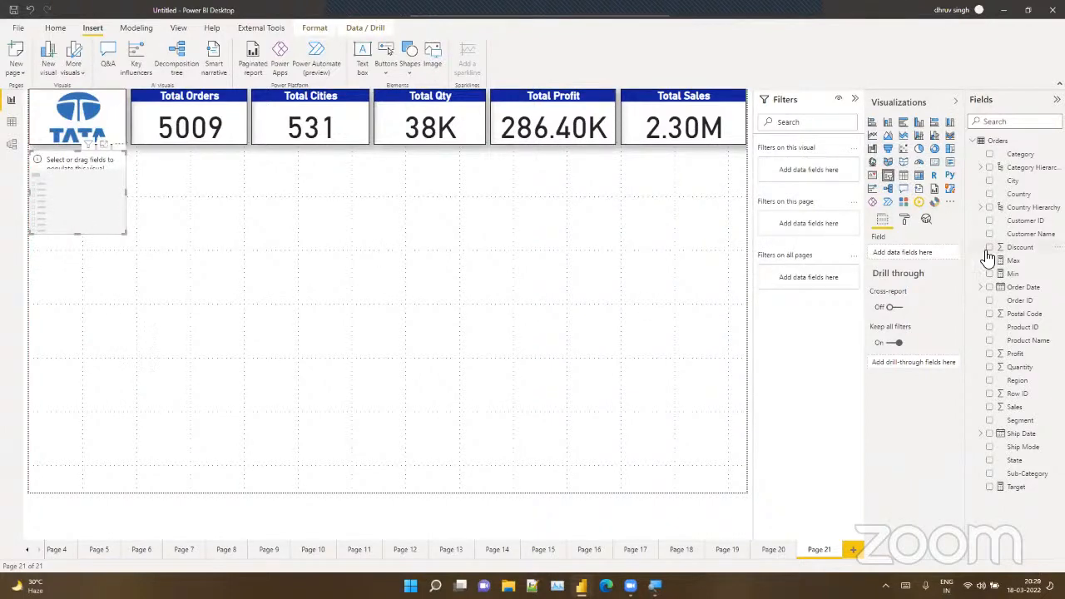
pyautogui.moveTo(1013, 295); pyautogui.dragTo(915, 255)
pyautogui.click(950, 253)
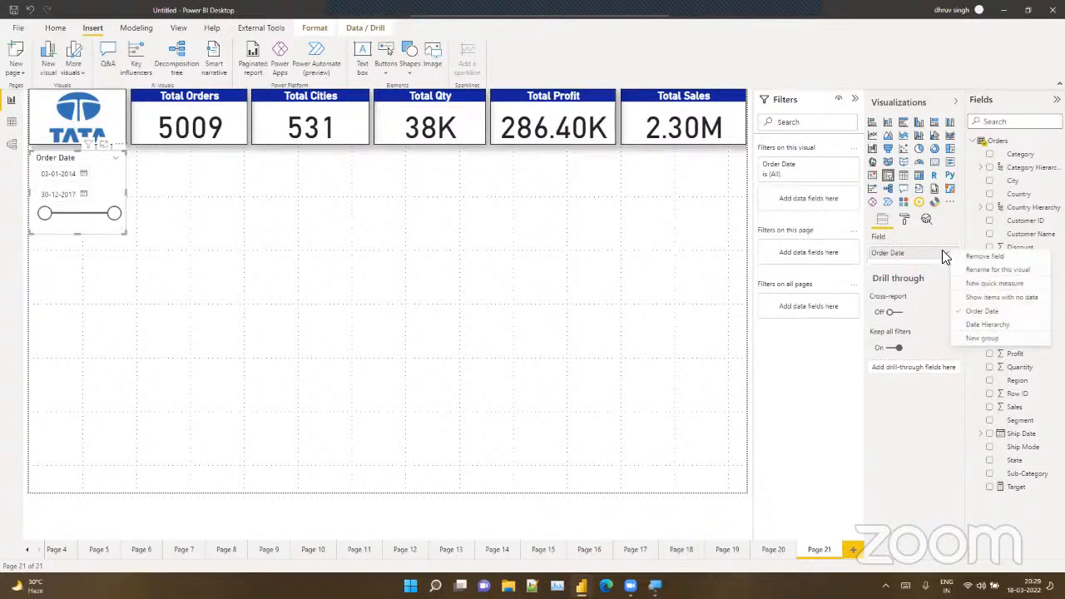
pyautogui.click(975, 328)
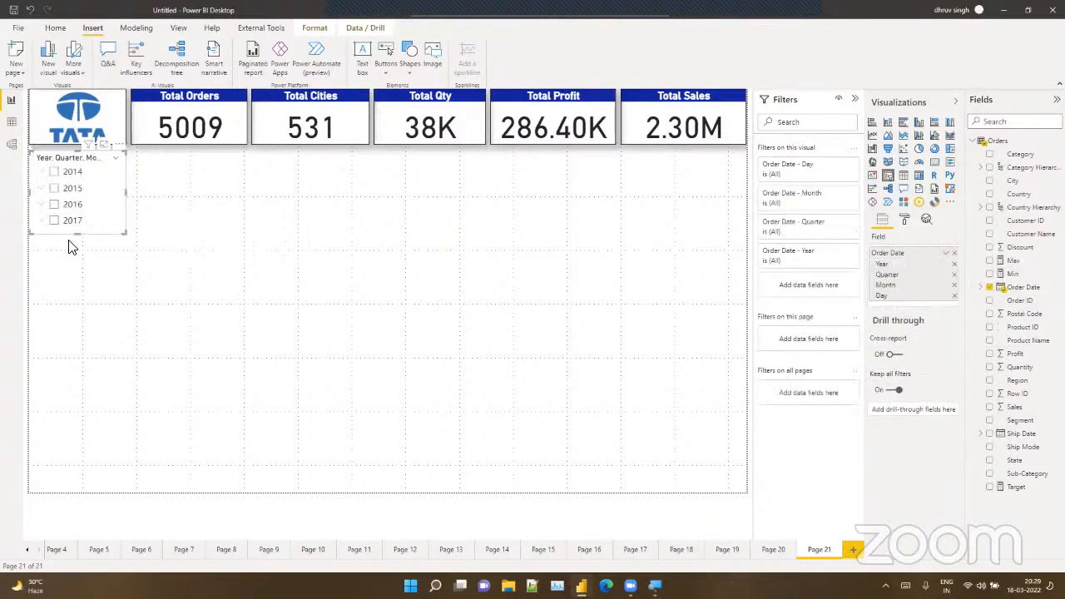
# Step: Format the Order Date slicer's header with a white font color and a near-black background
pyautogui.click(904, 220)
pyautogui.click(890, 283)
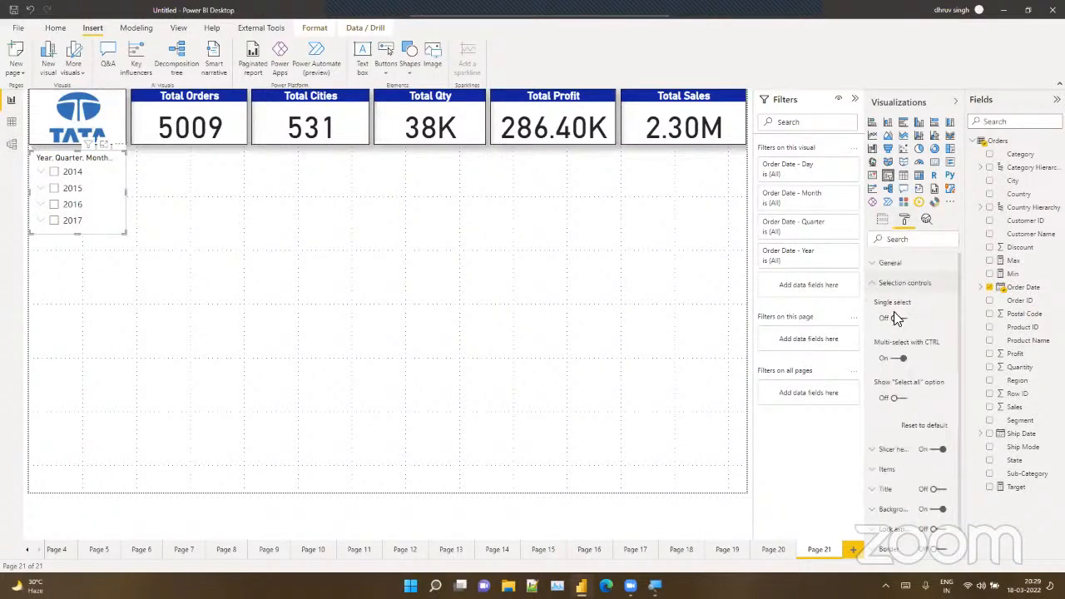
pyautogui.click(896, 286)
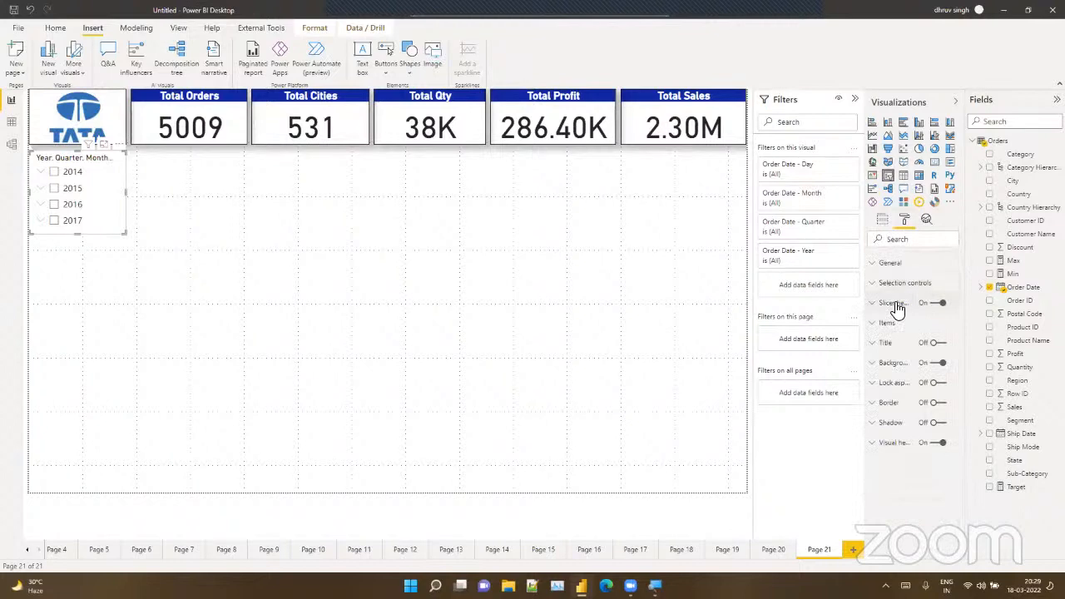
pyautogui.click(896, 304)
pyautogui.click(887, 371)
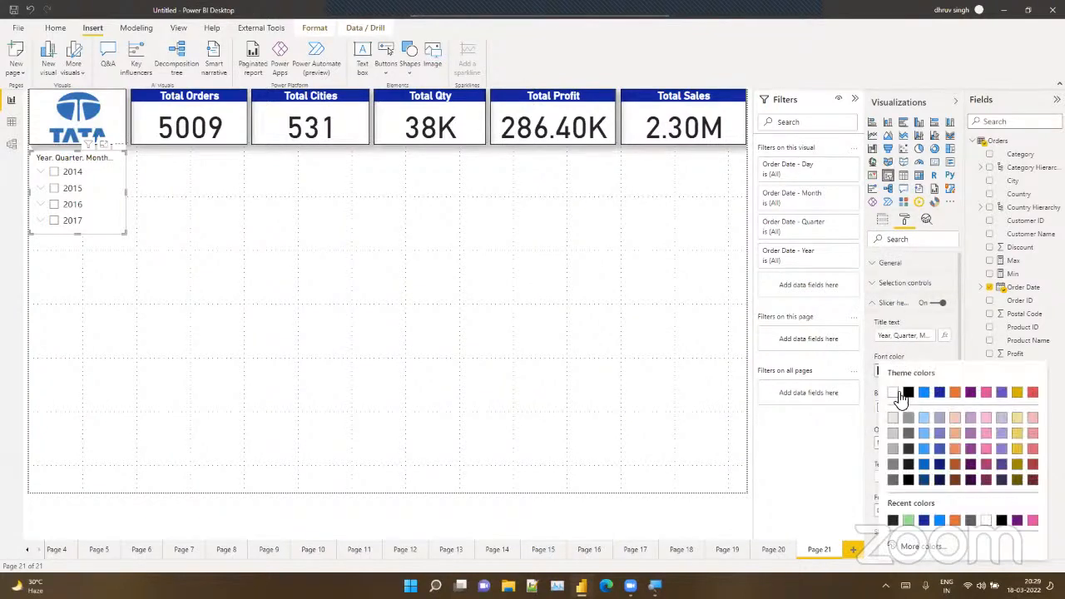
pyautogui.click(893, 392)
pyautogui.click(888, 407)
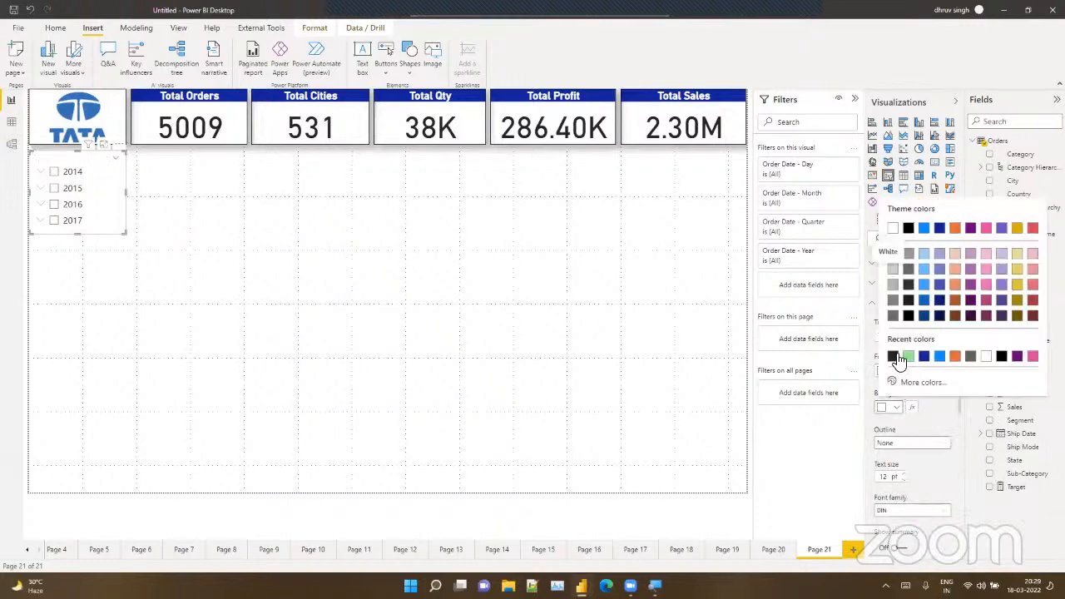
pyautogui.click(895, 358)
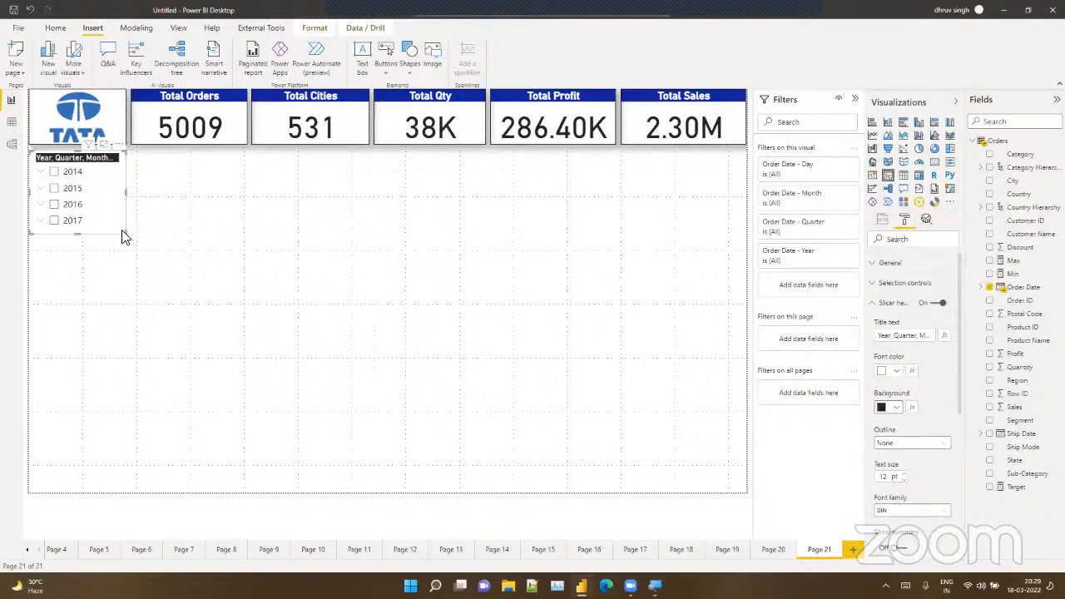
pyautogui.click(889, 306)
# Step: Turn on the border and shadow for the Order Date slicer
pyautogui.click(882, 223)
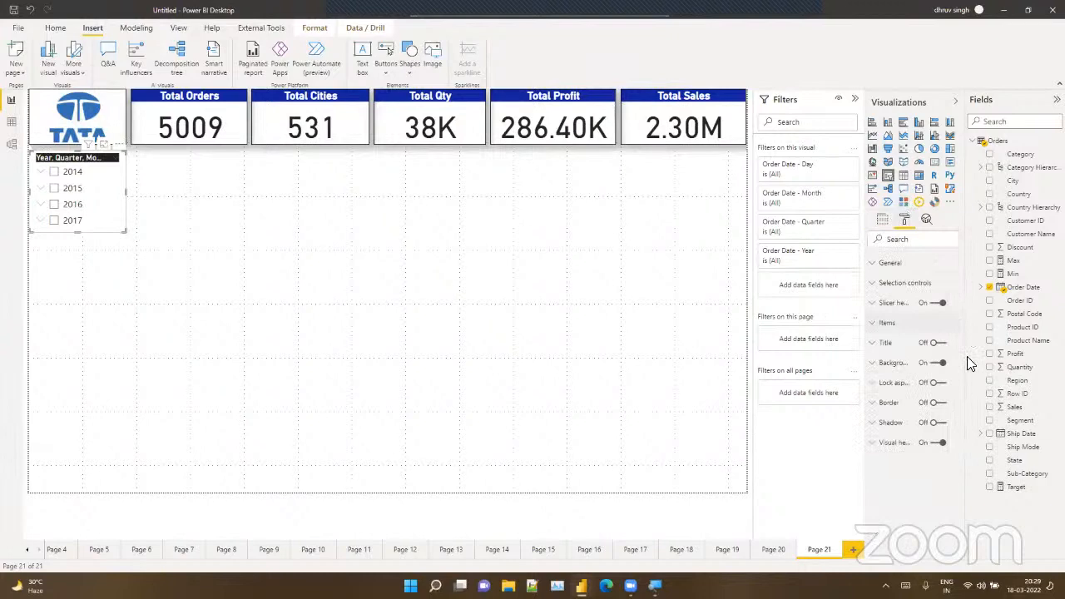
pyautogui.click(936, 403)
pyautogui.click(936, 423)
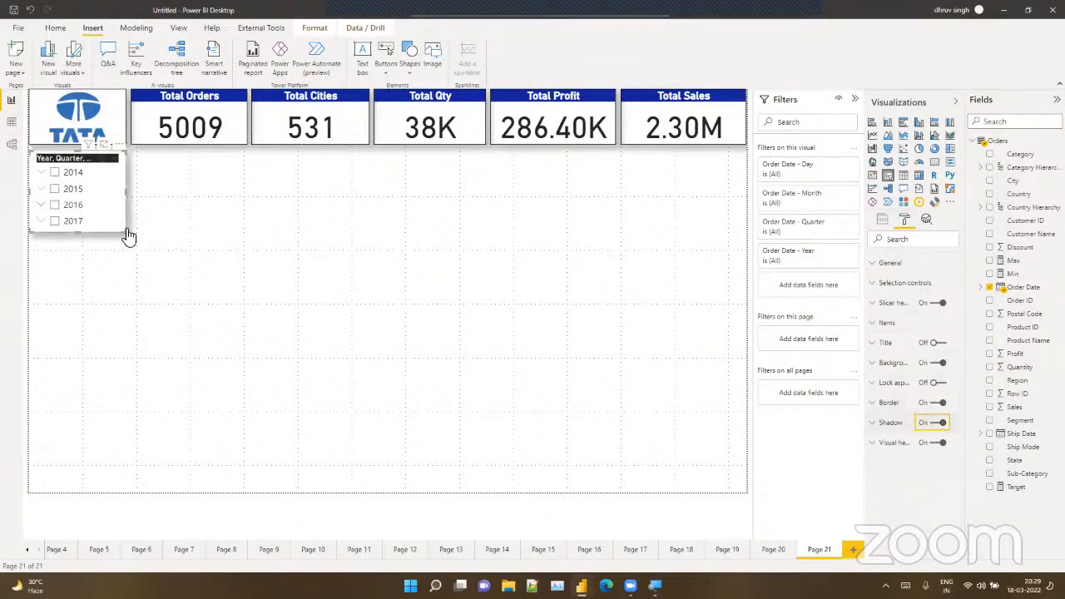
pyautogui.moveTo(126, 191); pyautogui.dragTo(122, 188)
pyautogui.click(109, 272)
pyautogui.click(56, 158)
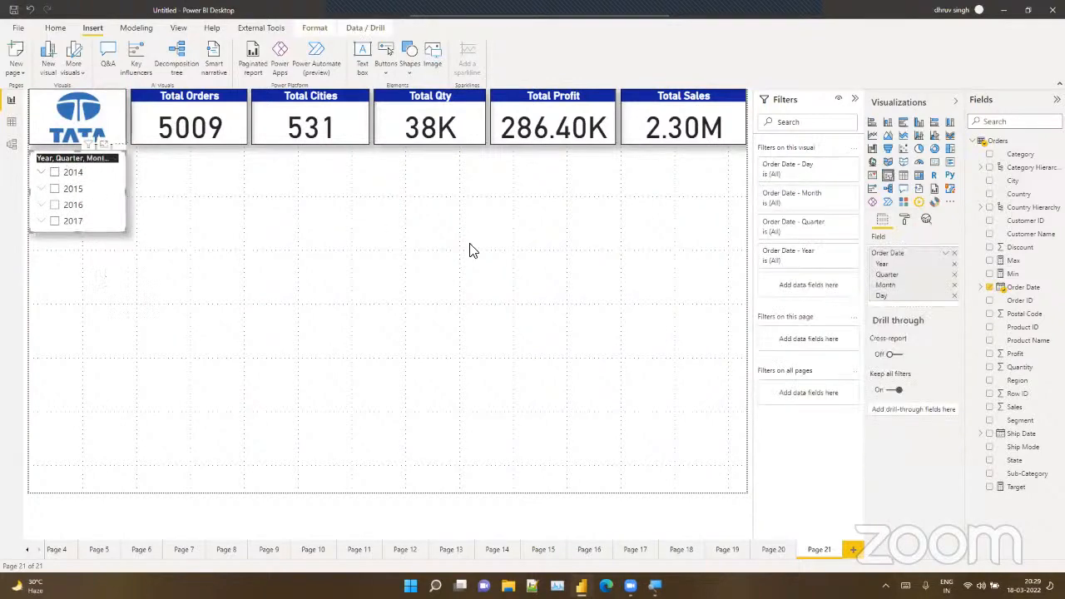
# Step: Set the Order Date slicer header's text size to 14 pt
pyautogui.click(905, 220)
pyautogui.click(903, 302)
pyautogui.scroll(-3, 899, 339)
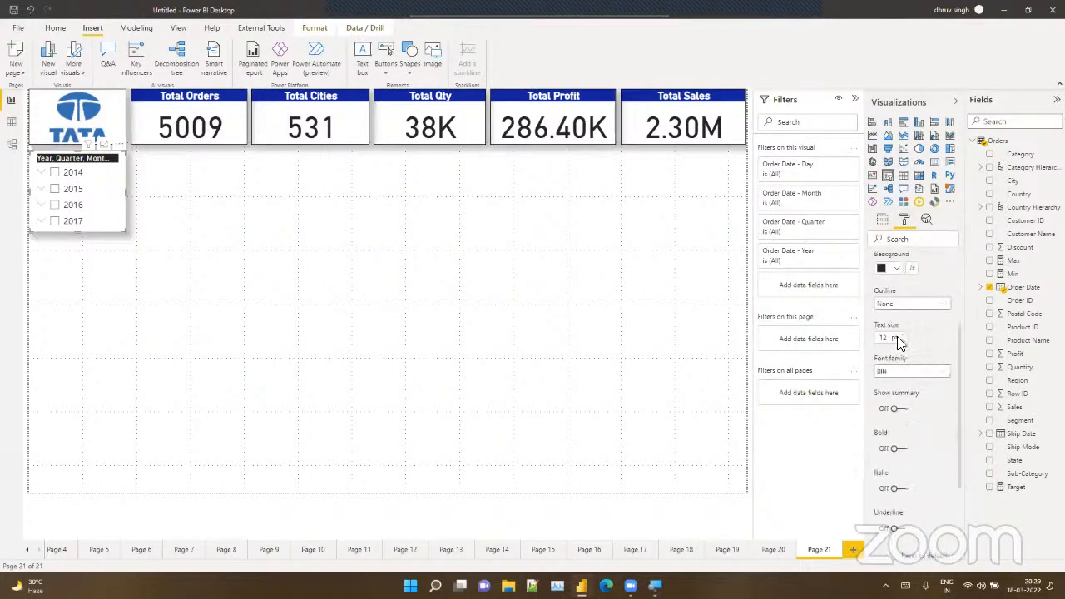
pyautogui.click(905, 320)
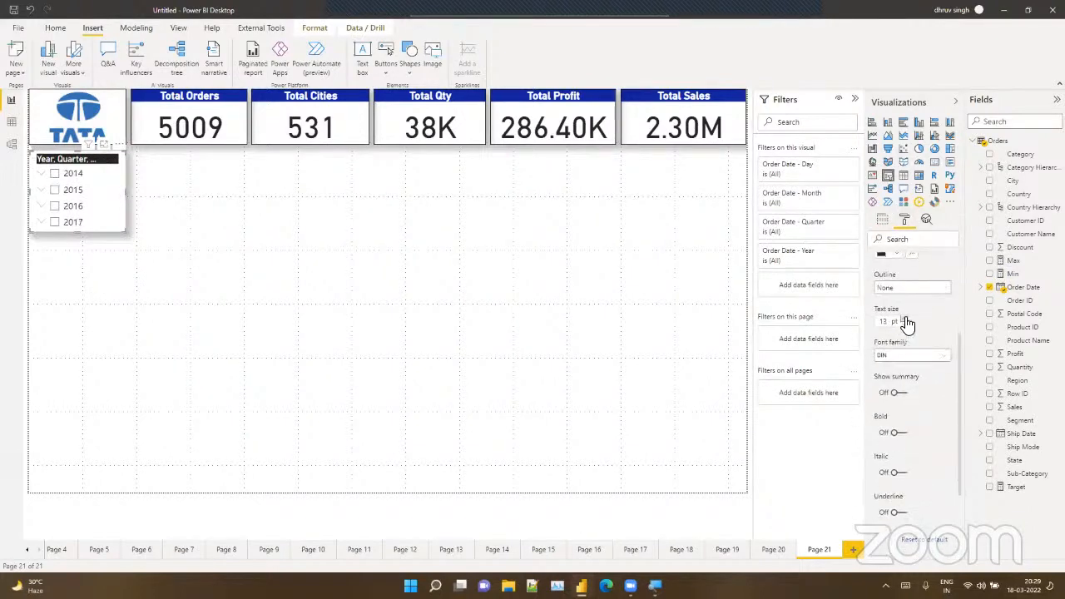
pyautogui.click(906, 319)
pyautogui.scroll(3, 904, 322)
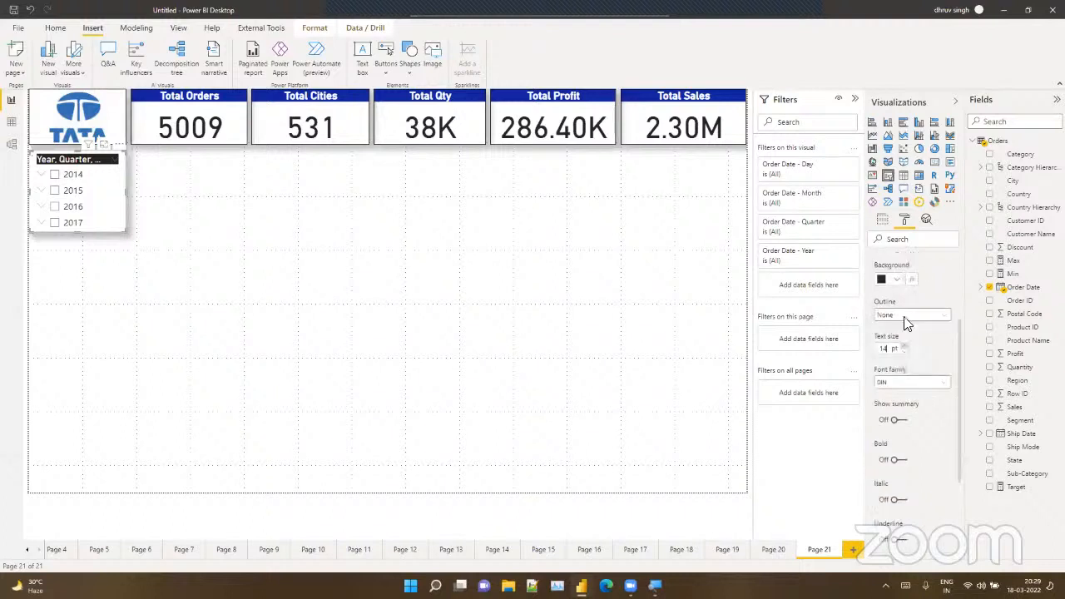
pyautogui.click(894, 304)
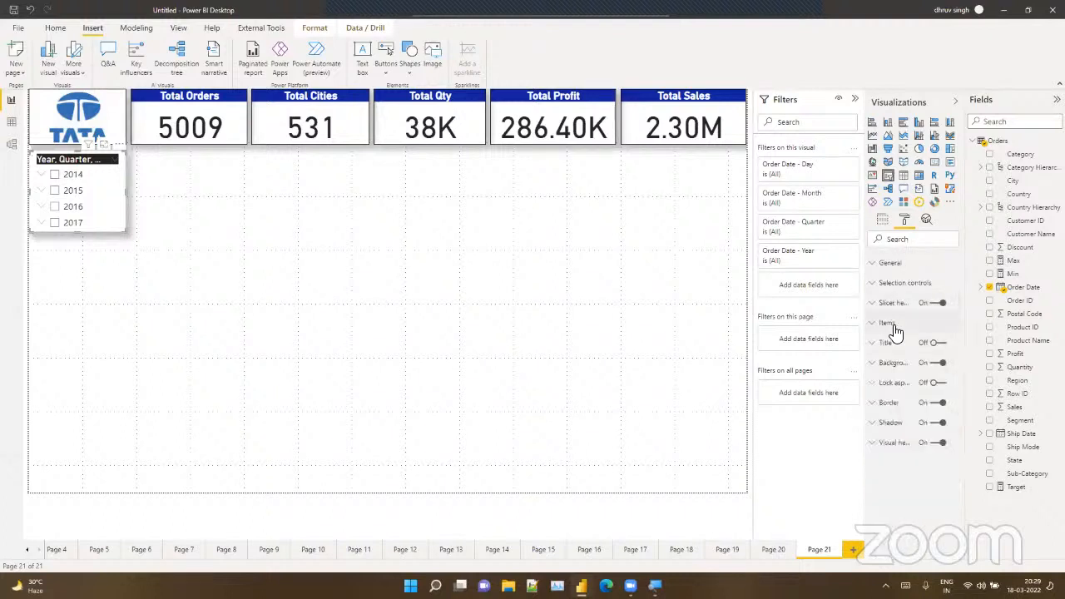
# Step: Set the text size of the Order Date slicer's items to 11 pt
pyautogui.click(895, 328)
pyautogui.scroll(-3, 905, 356)
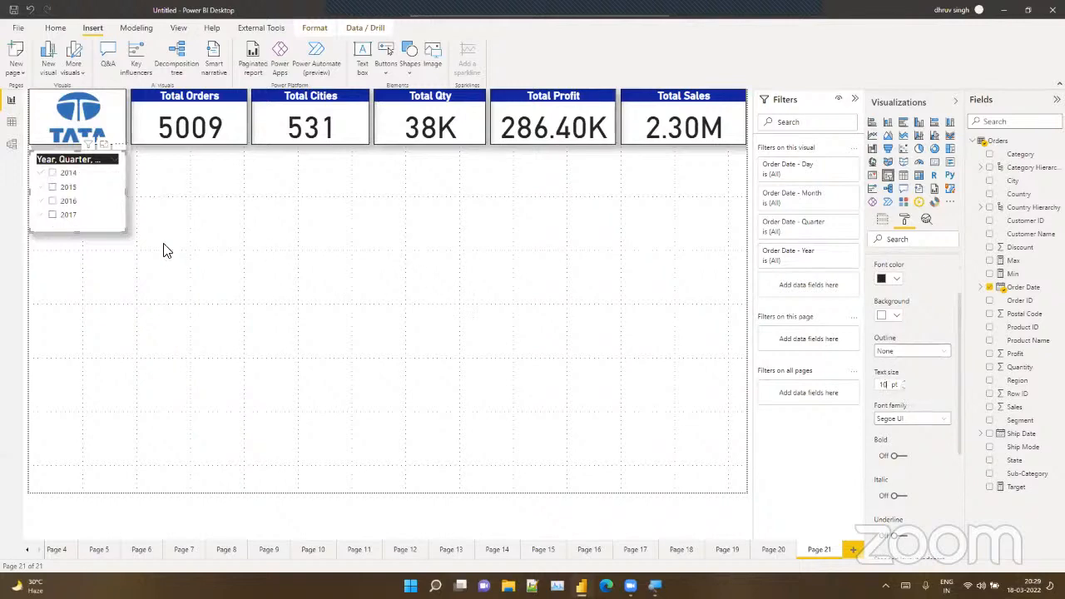
pyautogui.click(903, 380)
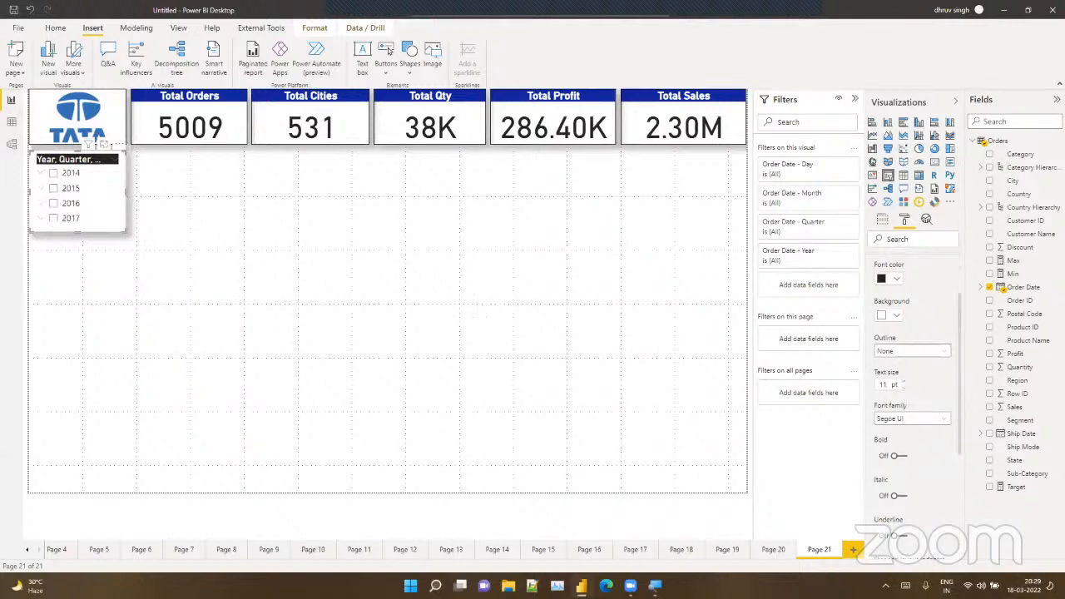
pyautogui.click(208, 253)
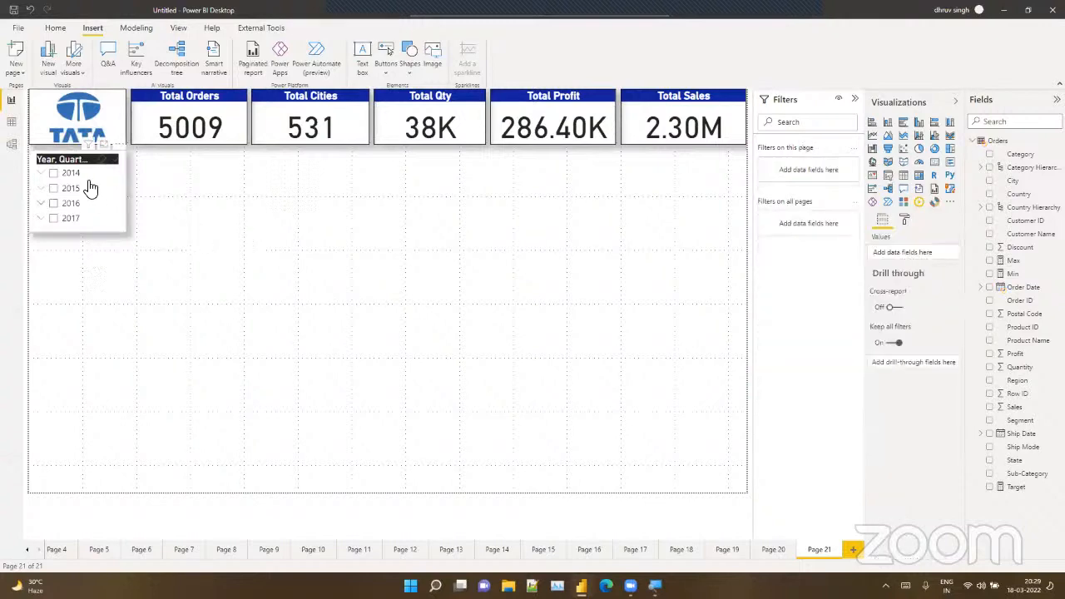
# Step: Duplicate the Order Date slicer directly below it as a Category slicer and shorten the copy to fit its three options
pyautogui.click(70, 166)
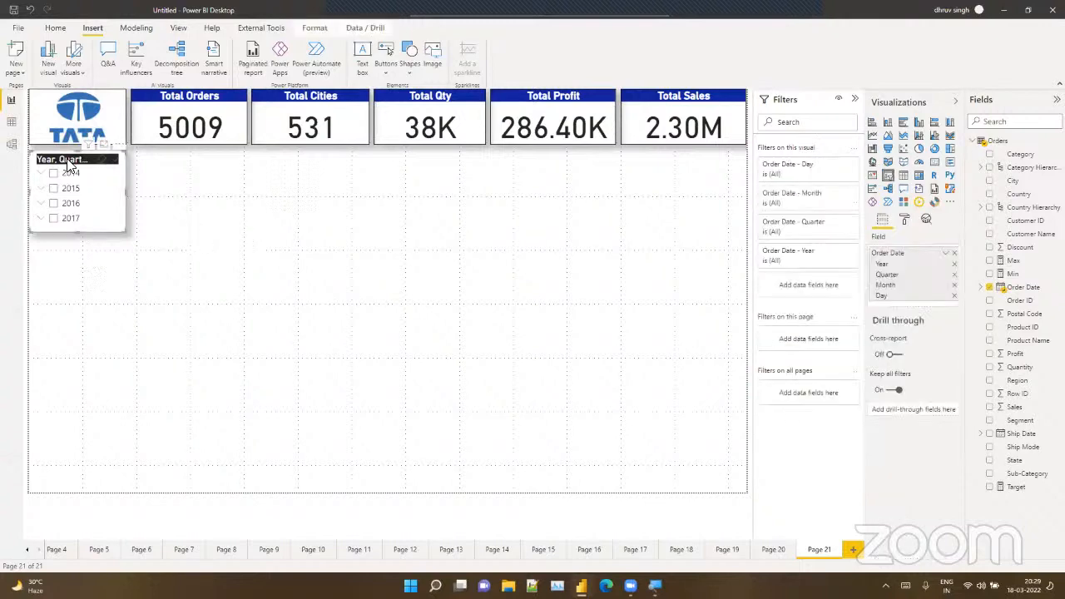
pyautogui.hotkey('ctrl', 'v')
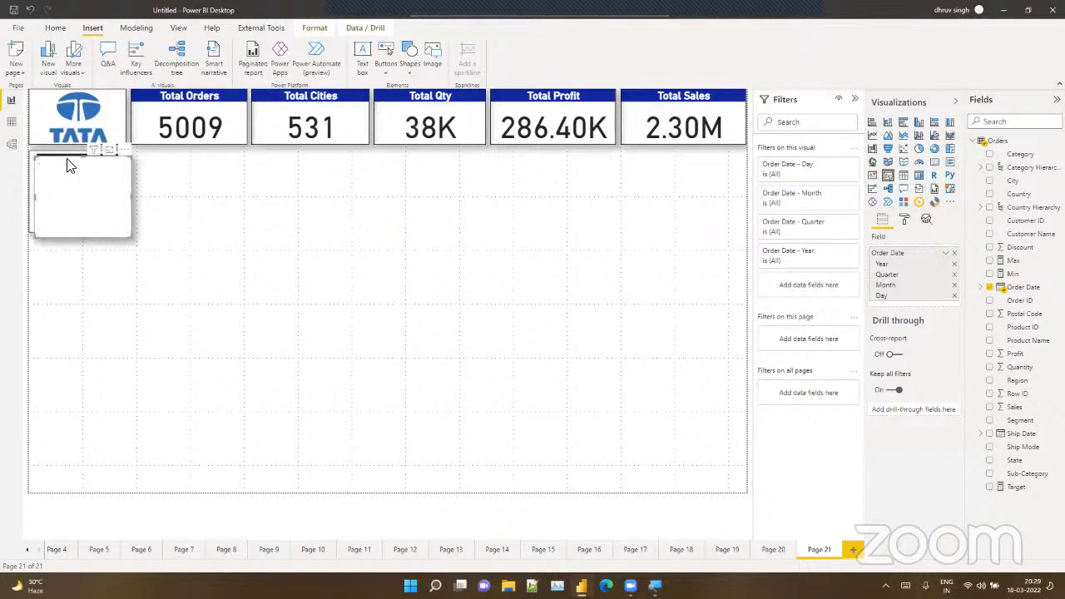
pyautogui.moveTo(70, 166); pyautogui.dragTo(56, 249)
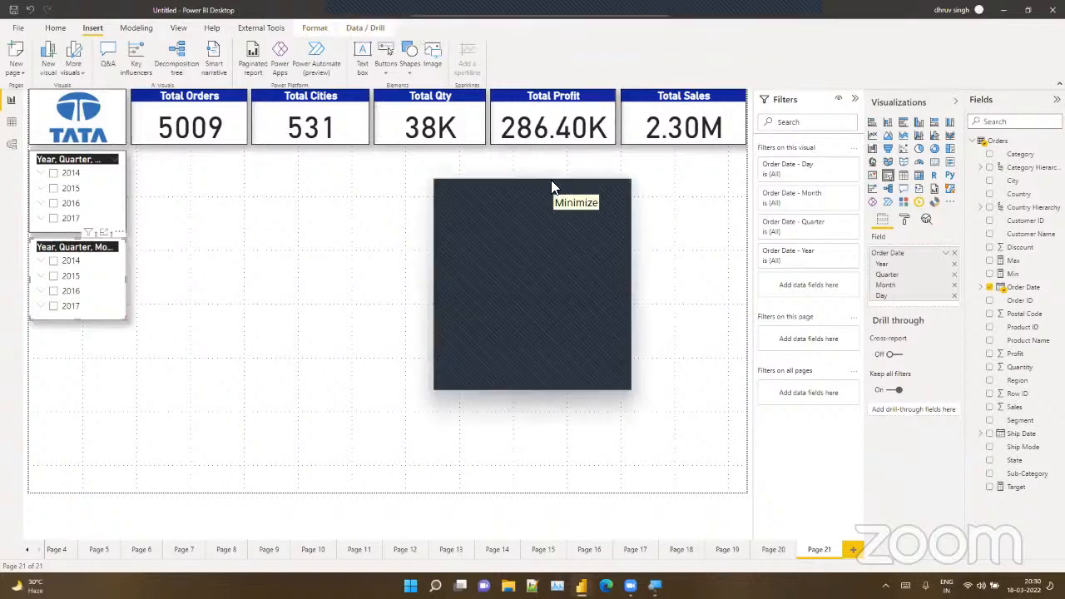
pyautogui.click(552, 186)
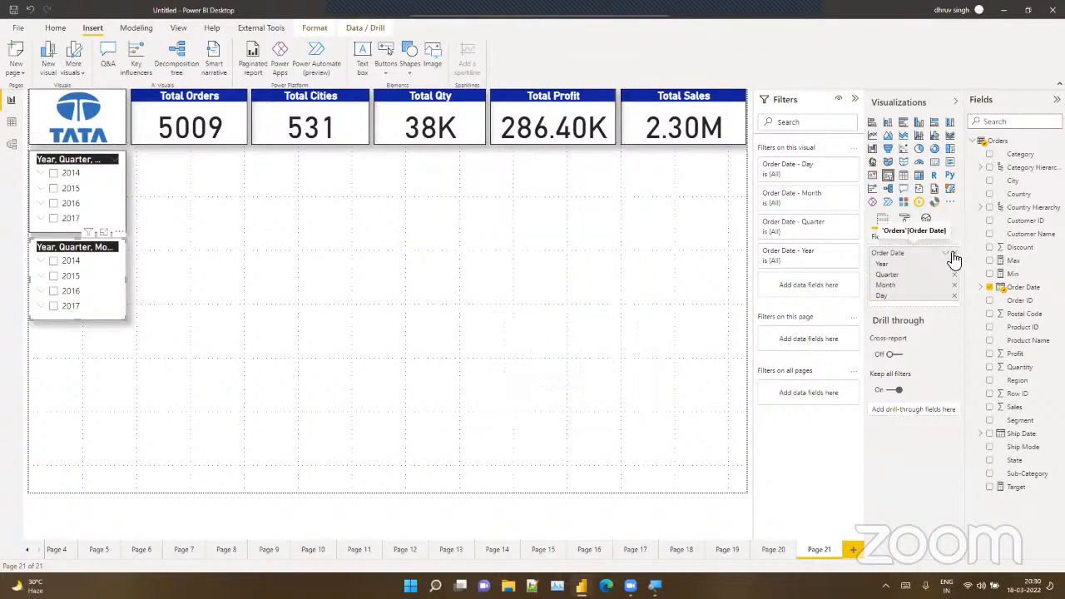
pyautogui.click(954, 253)
pyautogui.moveTo(1020, 154); pyautogui.dragTo(922, 249)
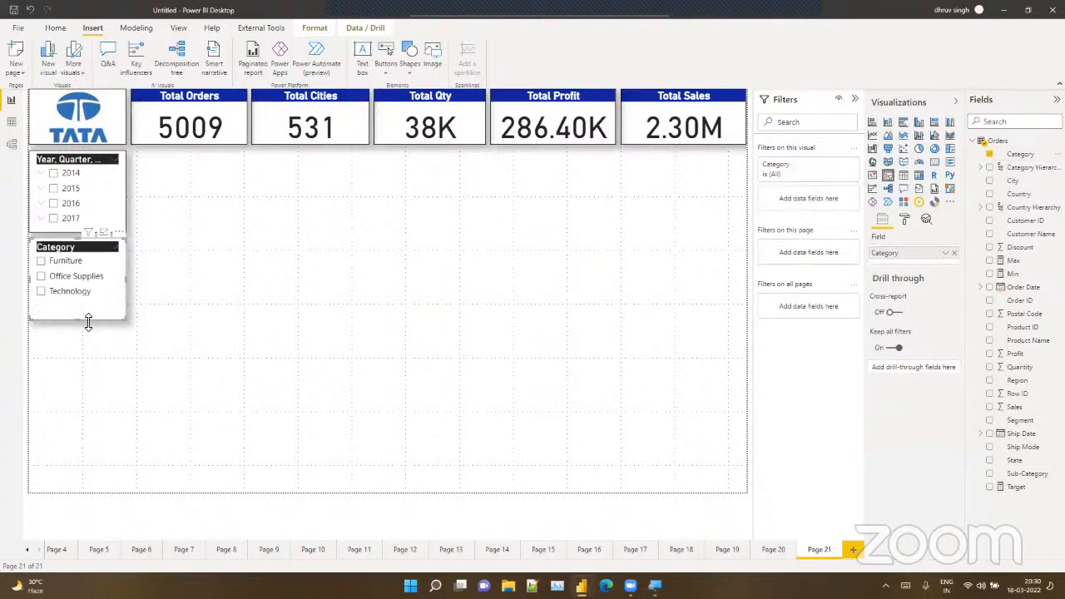
pyautogui.moveTo(78, 321); pyautogui.dragTo(77, 306)
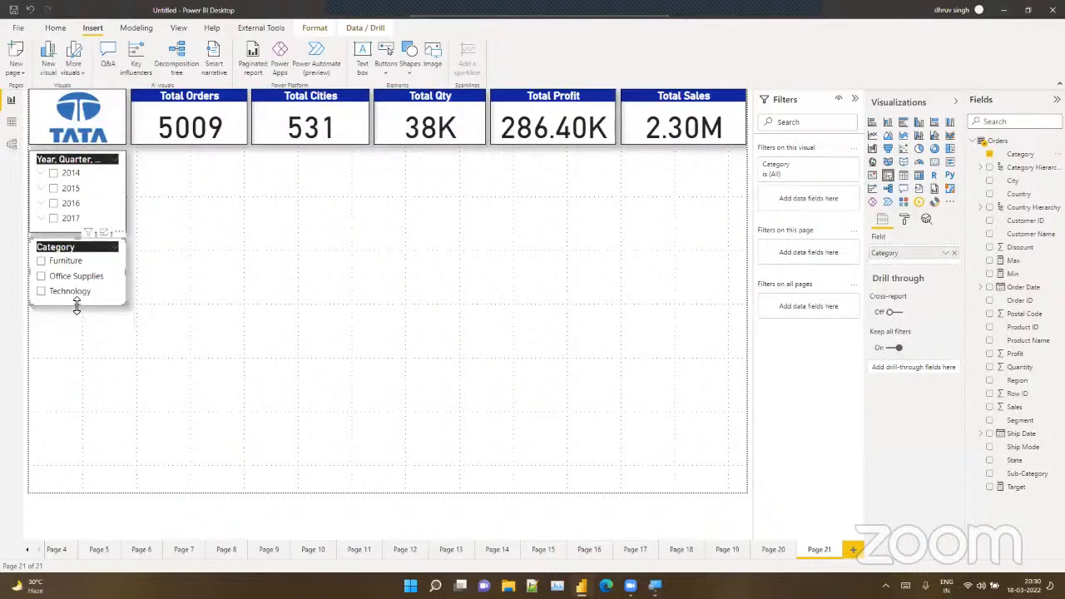
# Step: Duplicate the Category slicer, place the copy below it, and replace its field with Segment
pyautogui.hotkey('ctrl', 'v')
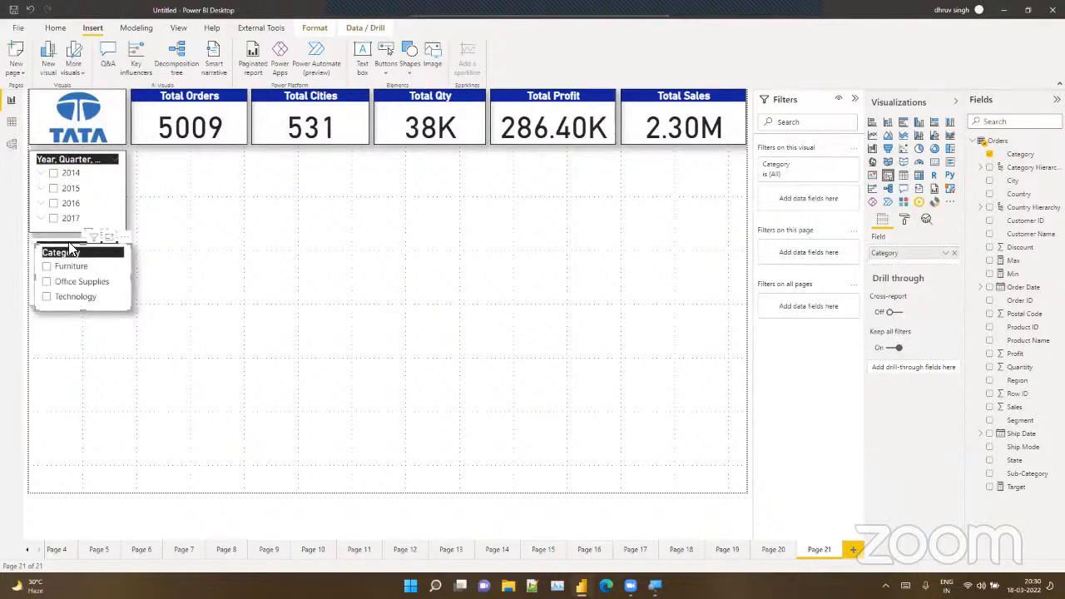
pyautogui.click(68, 244)
pyautogui.moveTo(66, 248); pyautogui.dragTo(83, 340)
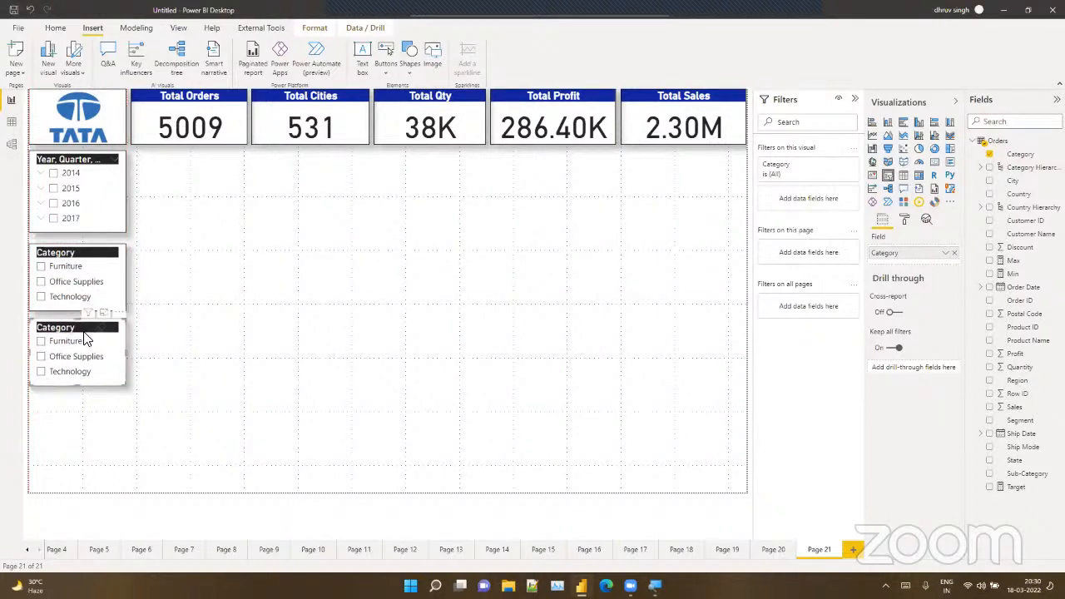
pyautogui.click(954, 254)
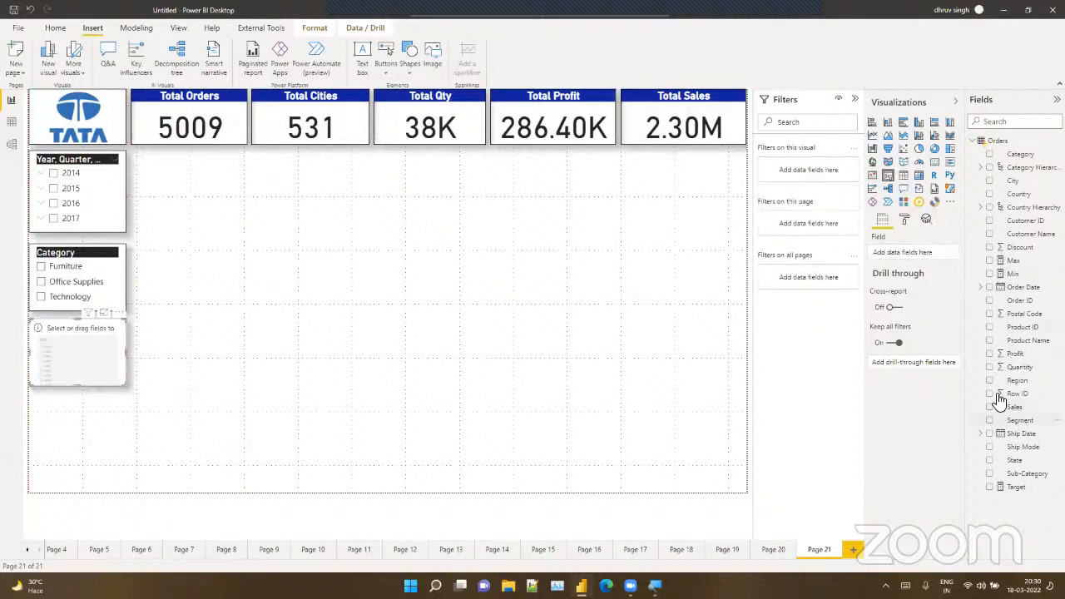
pyautogui.moveTo(1016, 420); pyautogui.dragTo(897, 249)
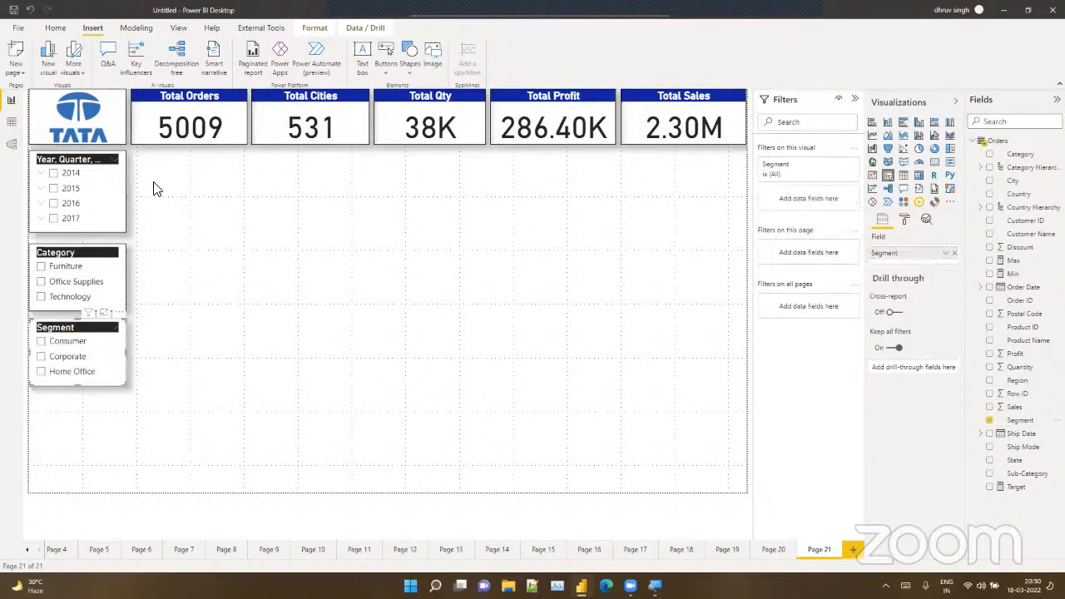
# Step: Nudge the Category and Segment slicers slightly up to tighten the gaps in the slicer column
pyautogui.moveTo(61, 256); pyautogui.dragTo(58, 250)
pyautogui.moveTo(56, 327); pyautogui.dragTo(57, 319)
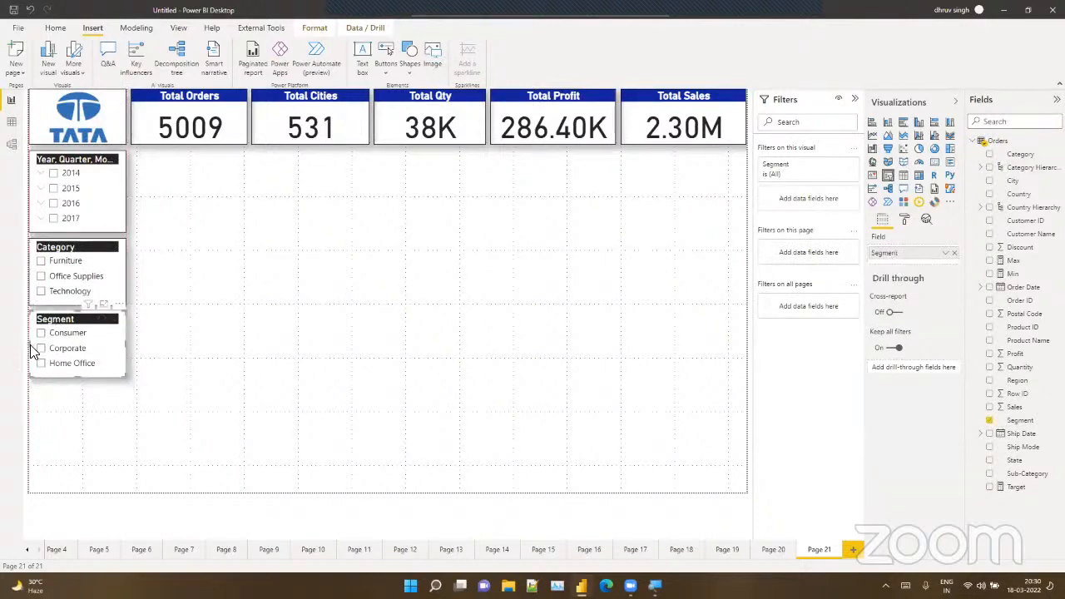
pyautogui.moveTo(29, 341)
pyautogui.mouseDown()
pyautogui.moveTo(37, 345)
pyautogui.moveTo(26, 347)
pyautogui.mouseUp()
# Step: Duplicate the Segment slicer, place the copy below it, and replace its field with Ship Mode
pyautogui.hotkey('ctrl', 'v')
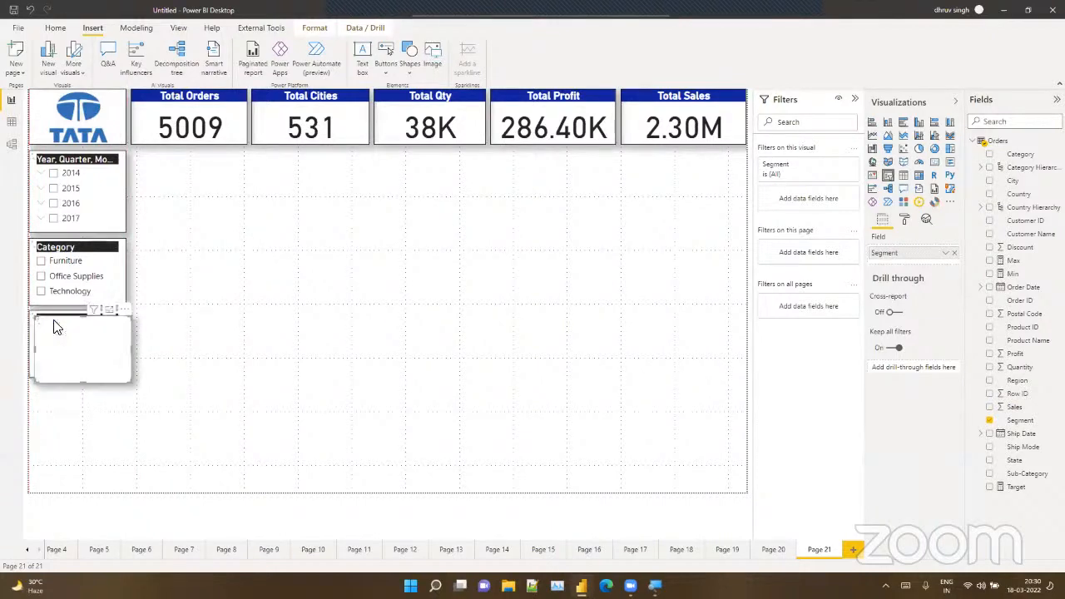
pyautogui.moveTo(56, 327); pyautogui.dragTo(31, 398)
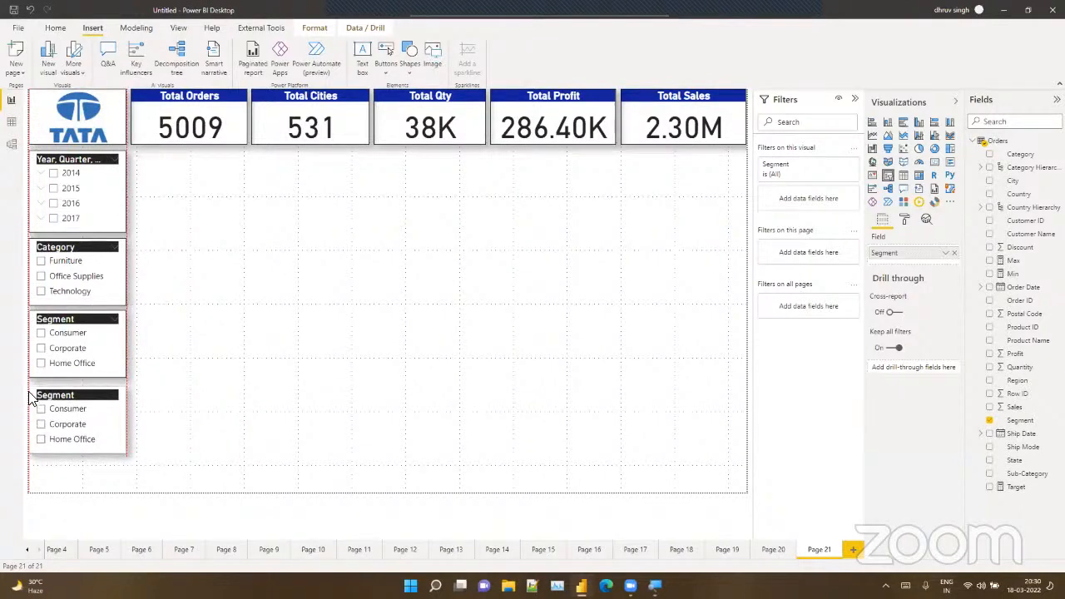
pyautogui.click(955, 255)
pyautogui.moveTo(1022, 448); pyautogui.dragTo(916, 253)
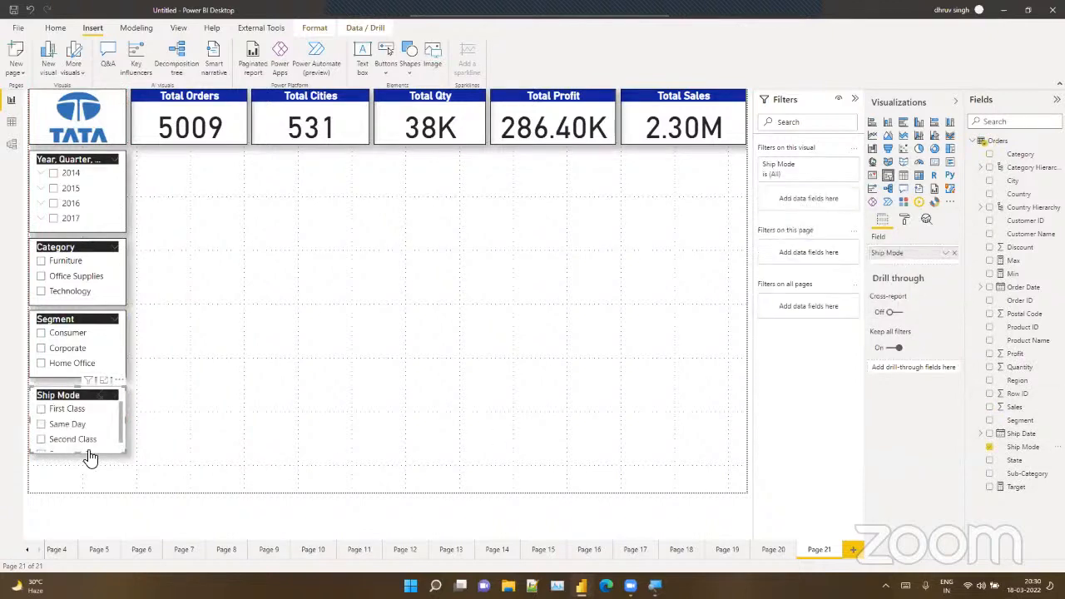
# Step: Lengthen the Ship Mode slicer to fit all four options and move it down to the page's lower edge
pyautogui.moveTo(90, 456); pyautogui.dragTo(82, 467)
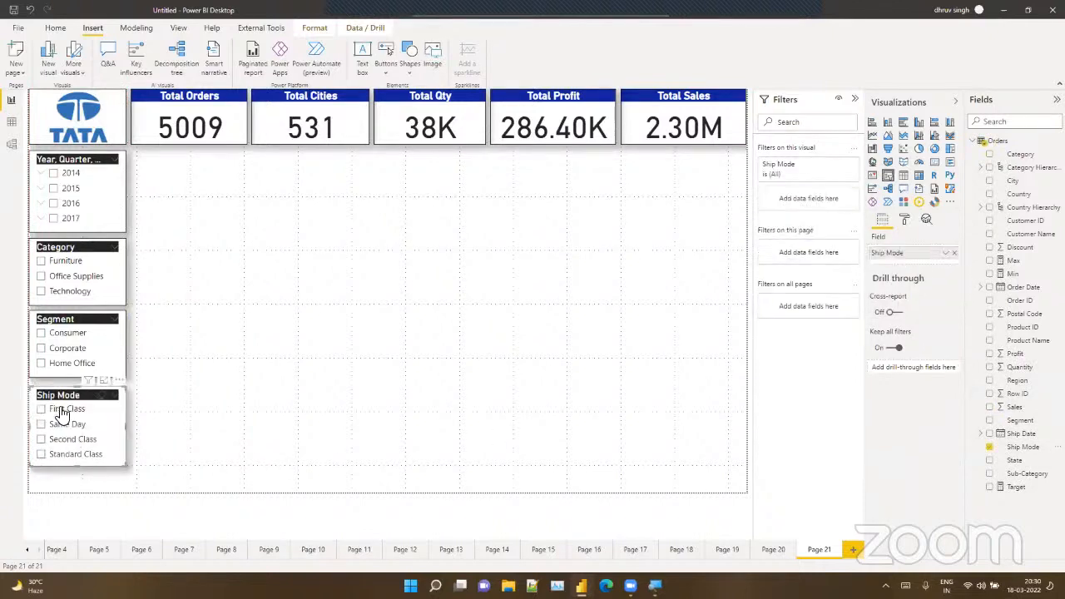
pyautogui.moveTo(46, 408); pyautogui.dragTo(43, 433)
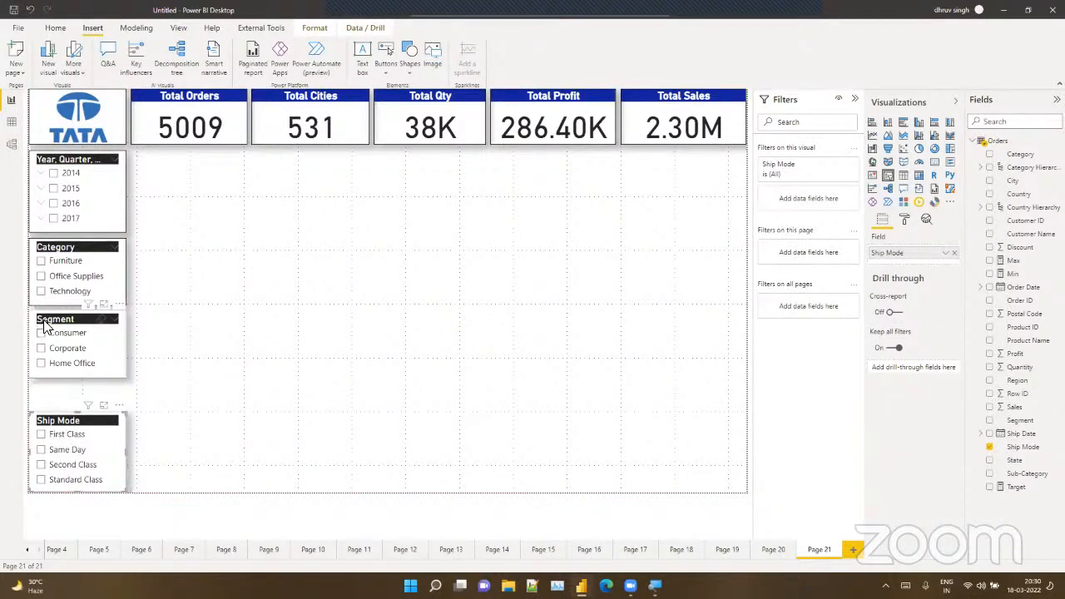
# Step: Move the Segment slicer down towards Ship Mode and trim Ship Mode's upper edge, leaving a small gap between them
pyautogui.moveTo(44, 325); pyautogui.dragTo(32, 355)
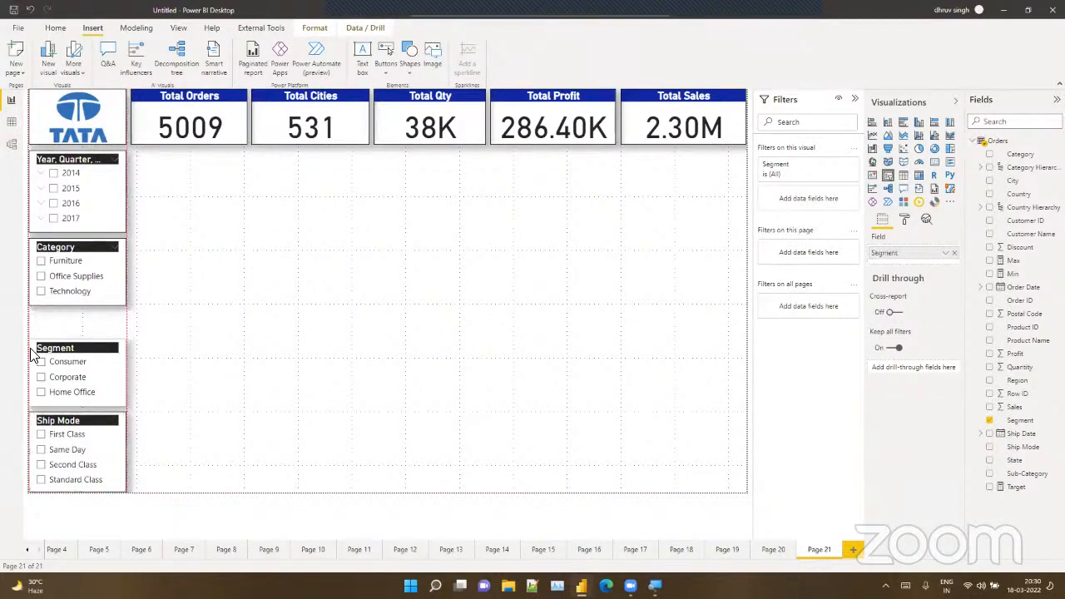
pyautogui.click(75, 414)
pyautogui.moveTo(76, 414); pyautogui.dragTo(77, 417)
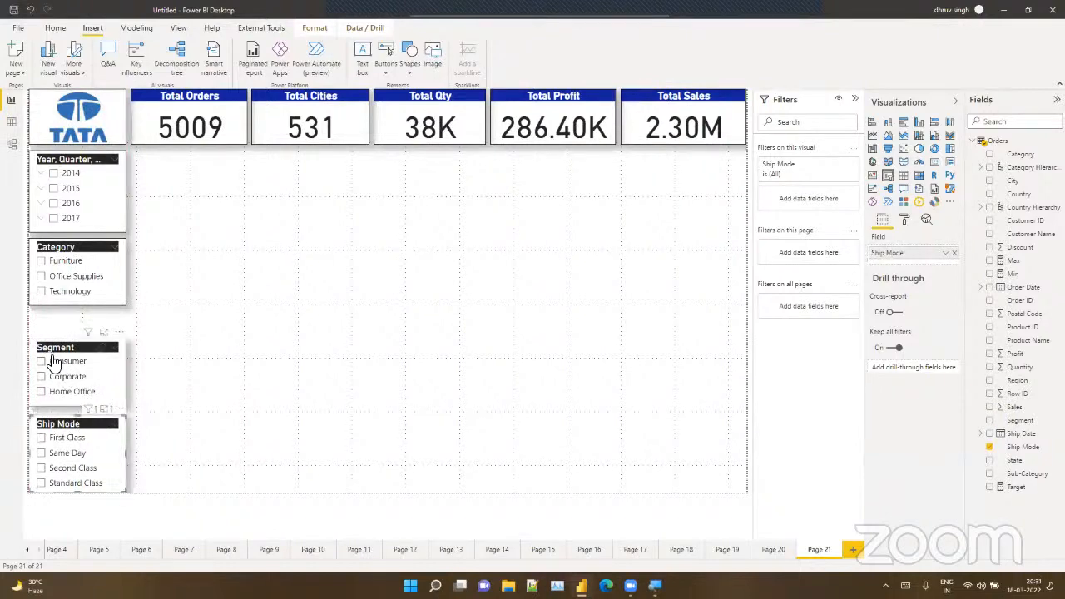
pyautogui.moveTo(52, 363); pyautogui.dragTo(47, 355)
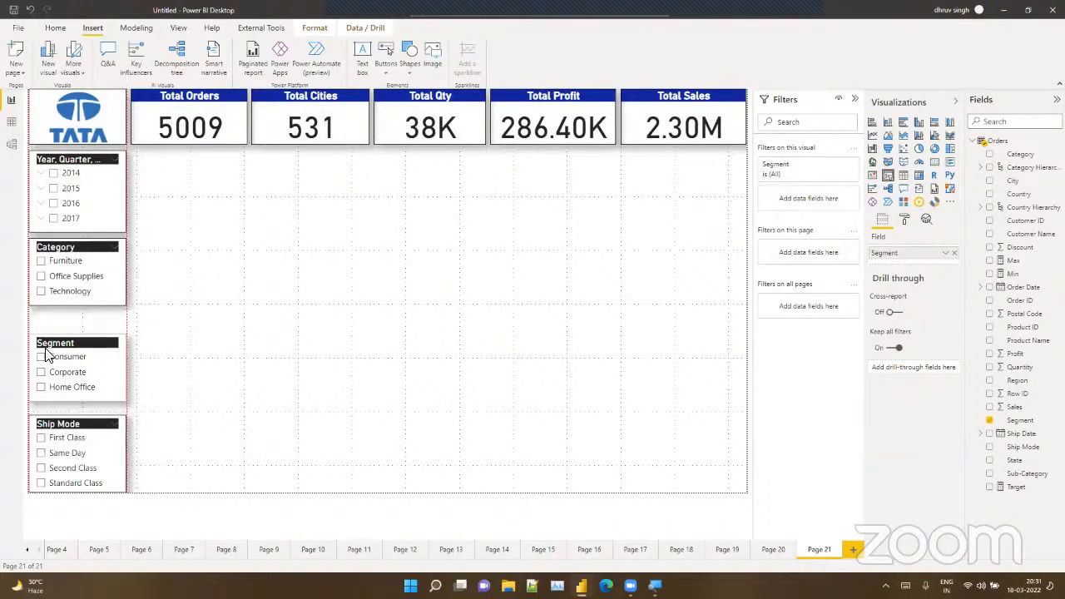
# Step: Move the Category and Order Date slicers down and extend Category's upper edge slightly to even out the column's gaps
pyautogui.moveTo(50, 253); pyautogui.dragTo(44, 269)
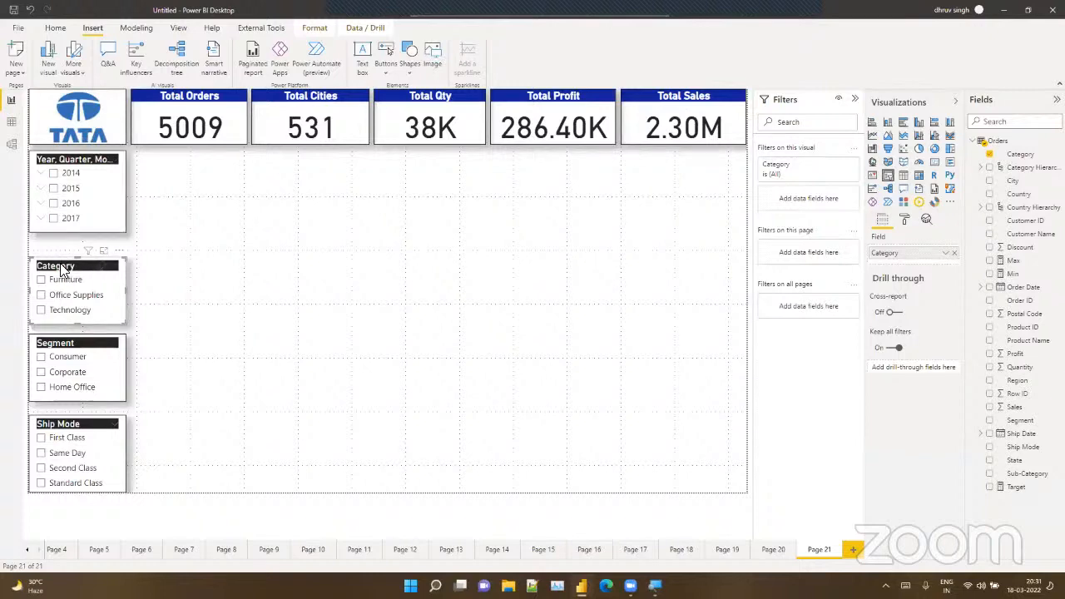
pyautogui.moveTo(78, 263); pyautogui.dragTo(75, 260)
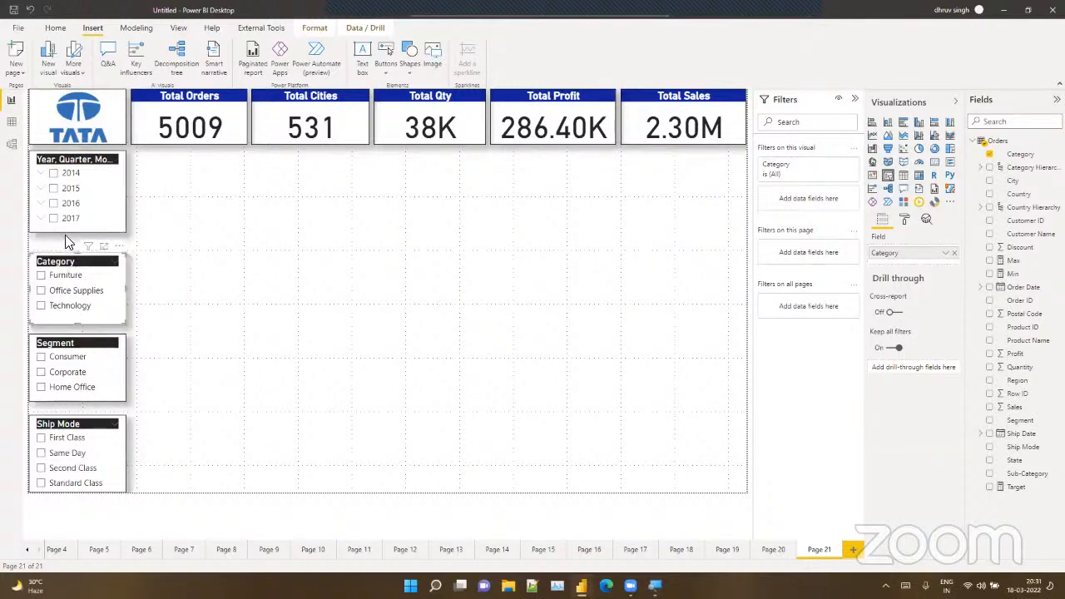
pyautogui.click(66, 229)
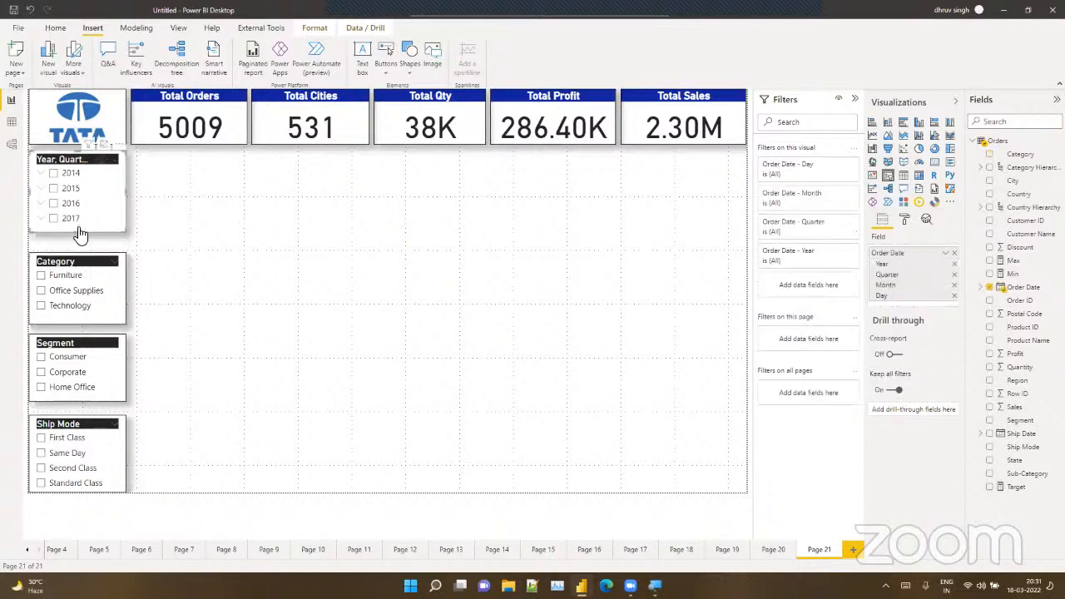
pyautogui.moveTo(48, 161); pyautogui.dragTo(46, 168)
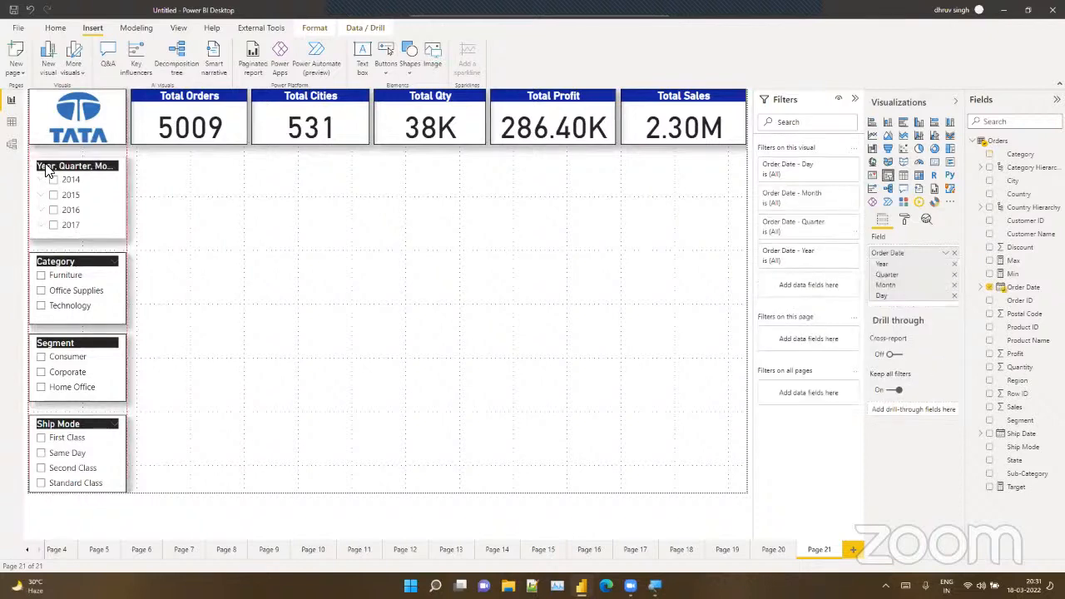
pyautogui.click(208, 256)
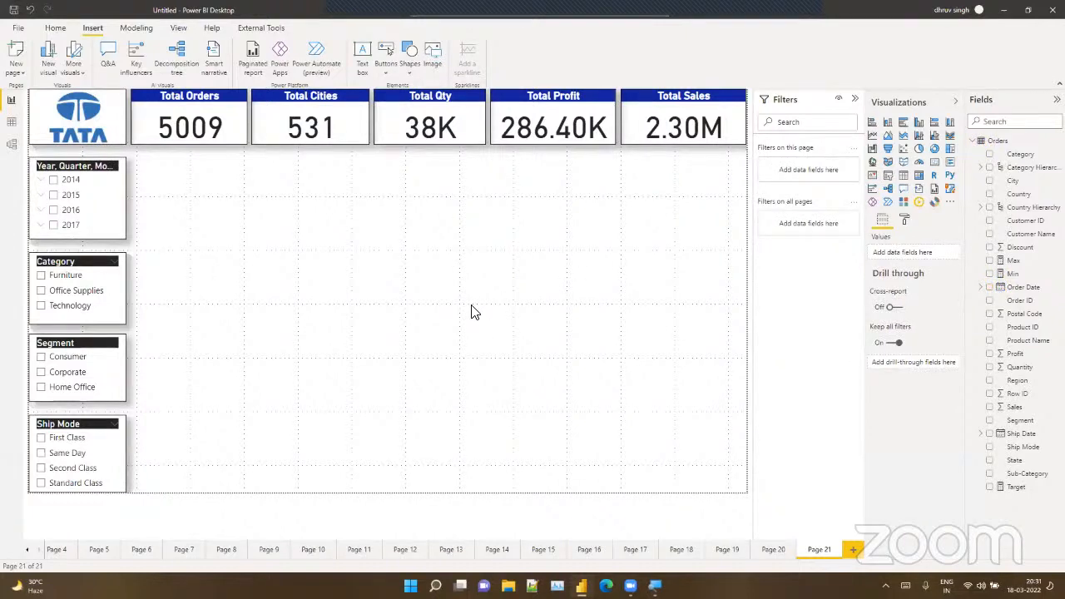
# Step: Insert a clustered column chart beside the Order Date slicer and enlarge it to span the space below the first three KPI cards
pyautogui.click(887, 121)
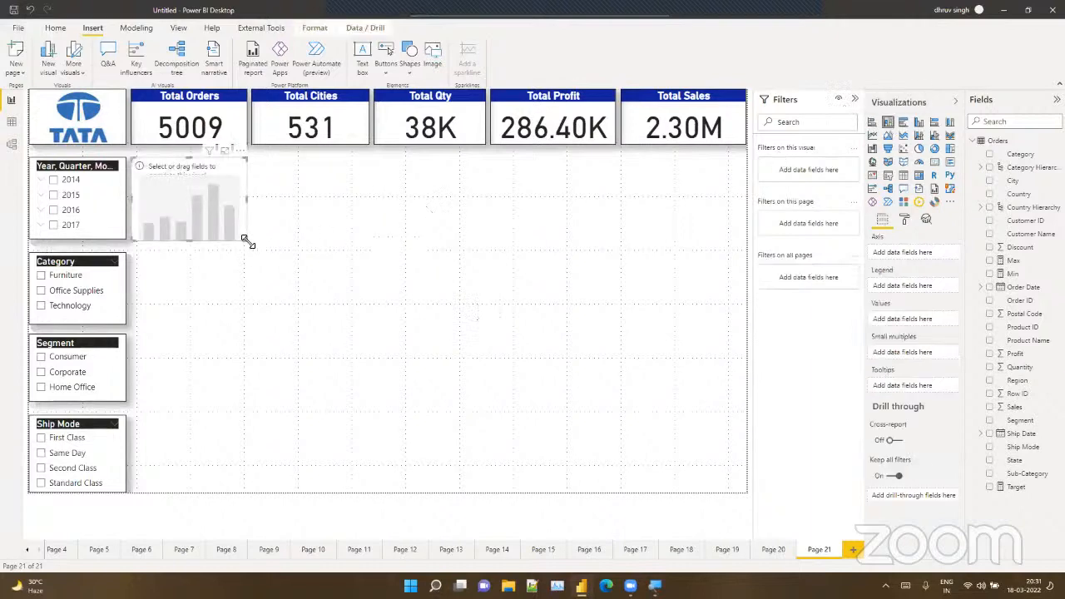
pyautogui.moveTo(247, 241); pyautogui.dragTo(462, 308)
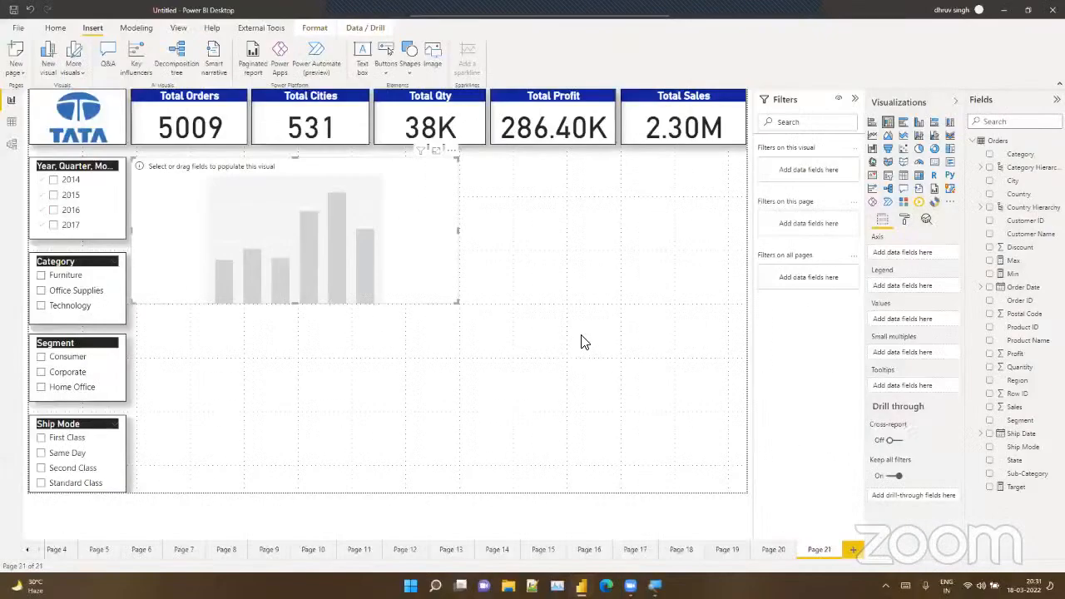
pyautogui.click(178, 28)
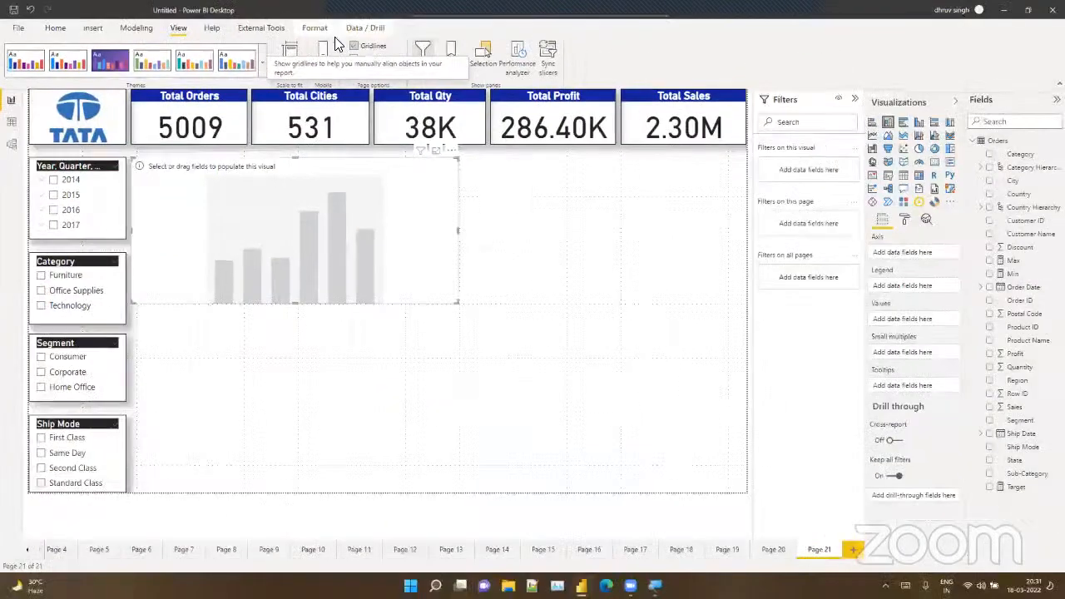
pyautogui.click(63, 27)
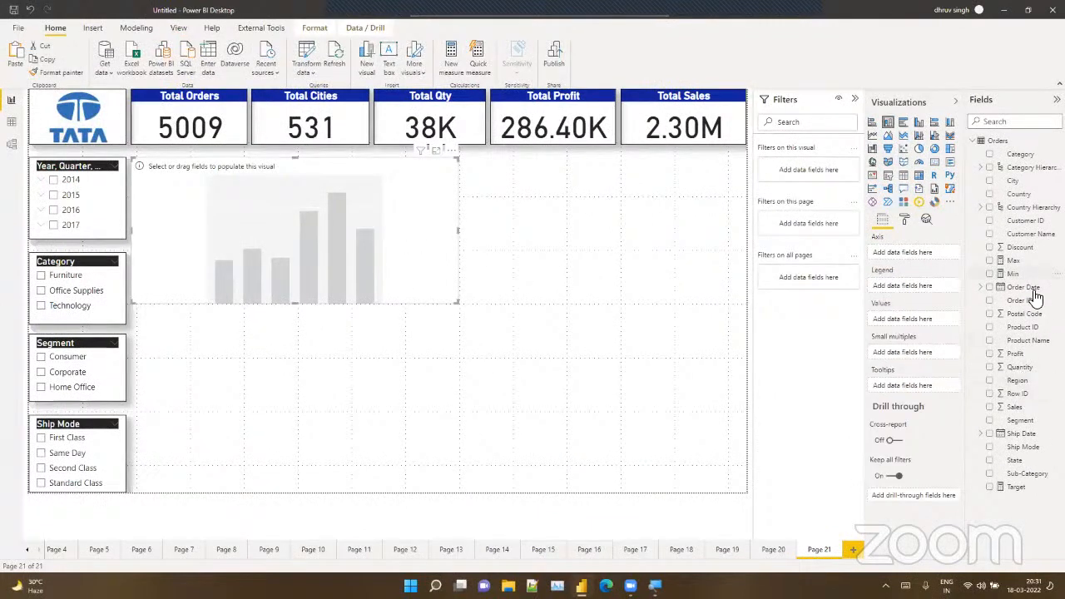
pyautogui.click(918, 123)
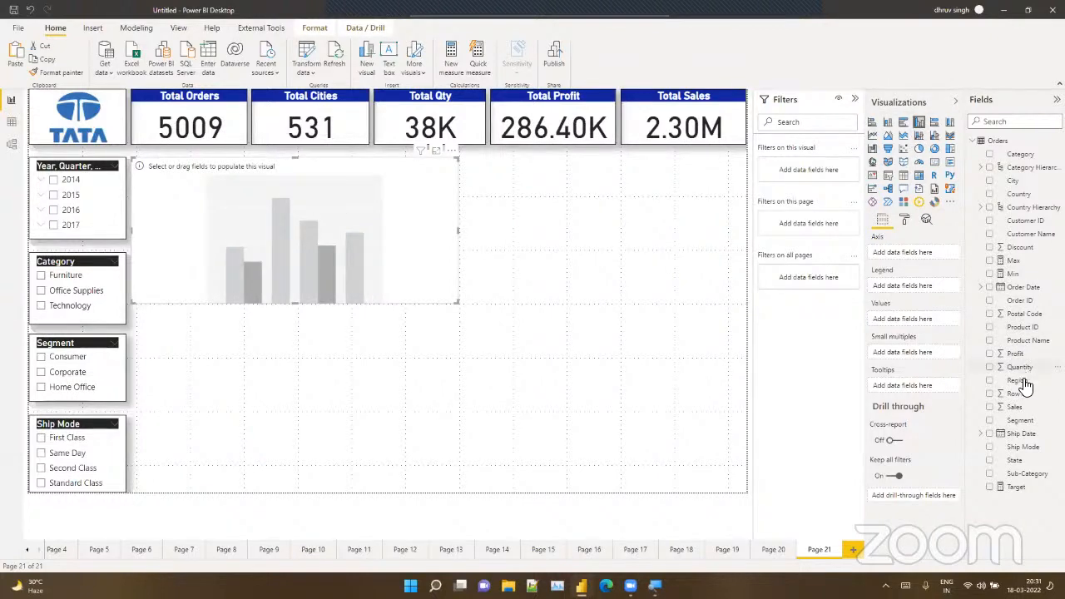
# Step: Set the column chart's axis to Region, legend to Category and values to Sales, then make it slightly narrower and taller
pyautogui.moveTo(1018, 380); pyautogui.dragTo(919, 253)
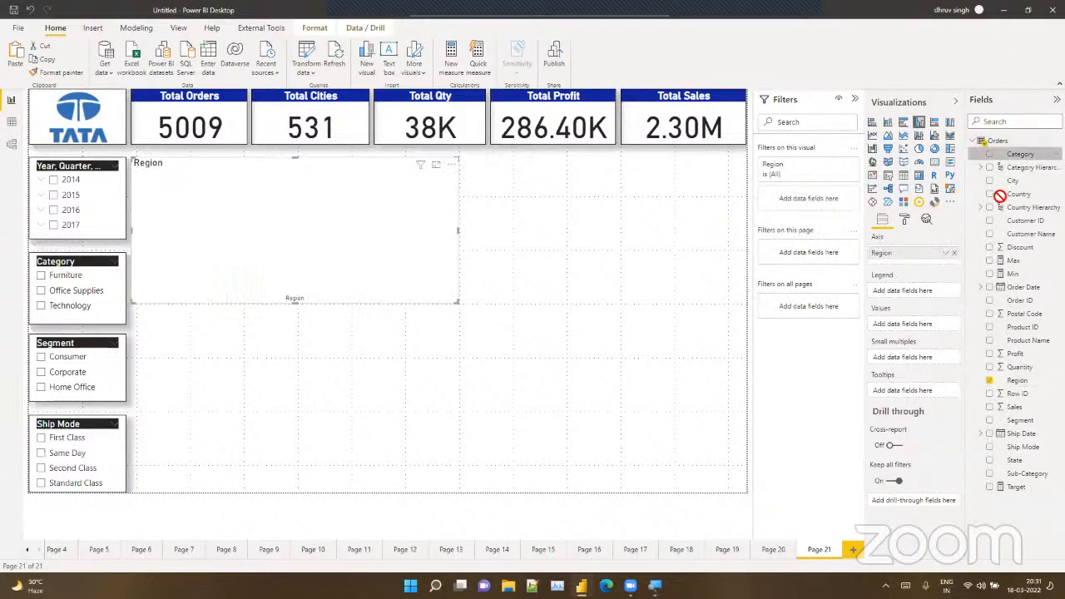
pyautogui.moveTo(1019, 154); pyautogui.dragTo(902, 291)
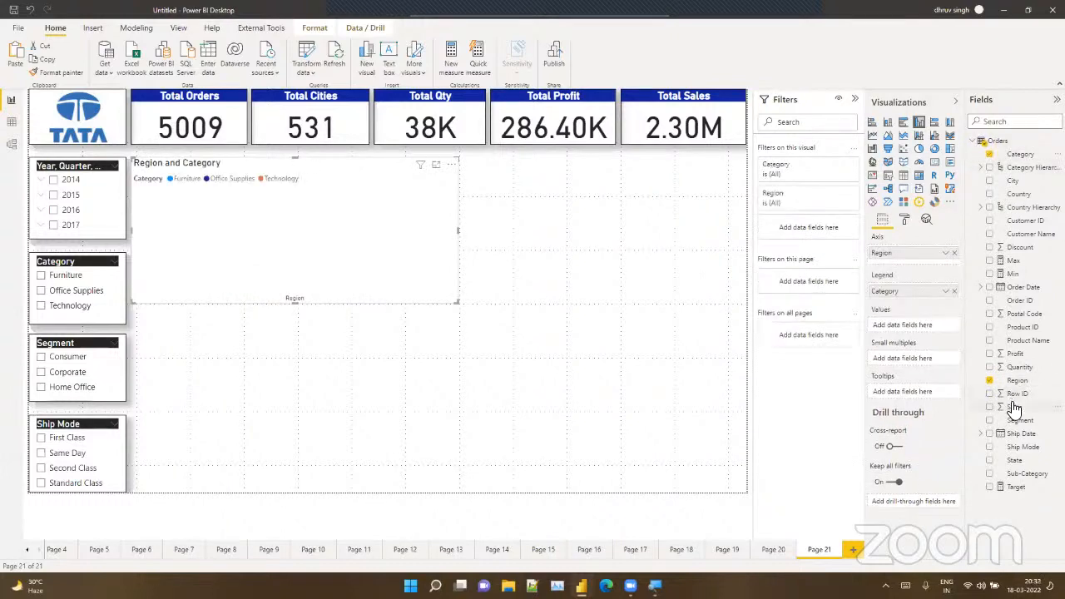
pyautogui.moveTo(1012, 406); pyautogui.dragTo(920, 325)
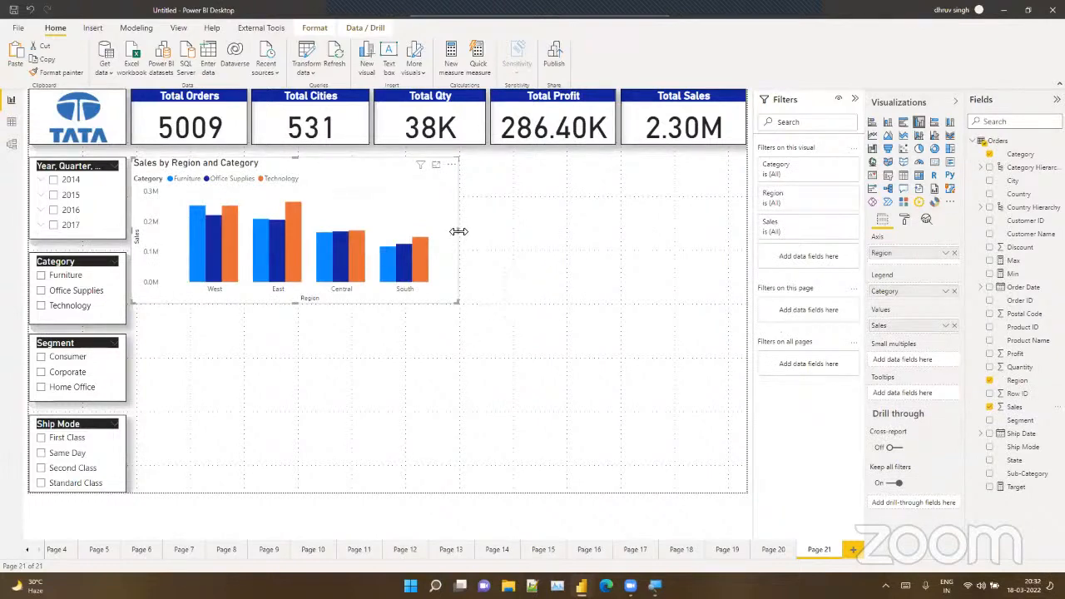
pyautogui.moveTo(457, 233); pyautogui.dragTo(452, 236)
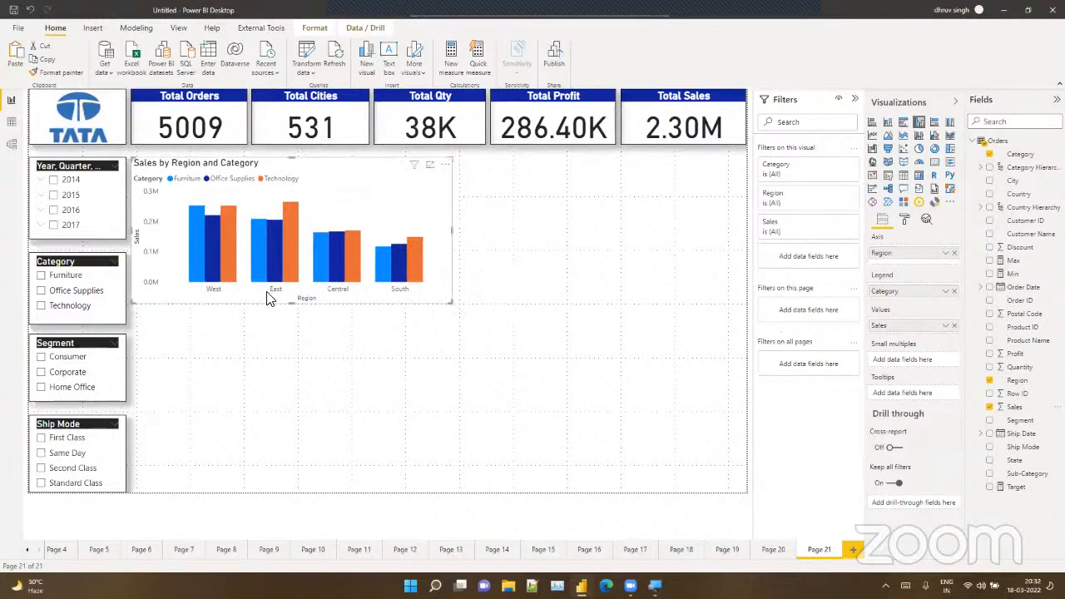
pyautogui.moveTo(292, 302); pyautogui.dragTo(293, 336)
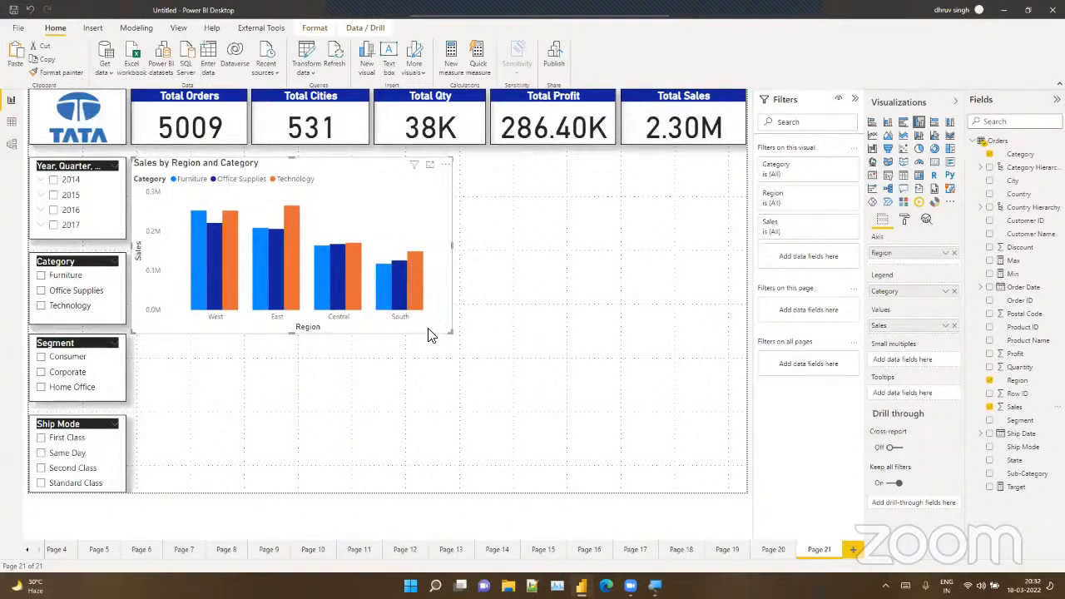
# Step: Duplicate the Sales by Region and Category chart and align the copy beside the original at the page's right edge
pyautogui.hotkey('ctrl', 'v')
pyautogui.moveTo(366, 289); pyautogui.dragTo(740, 289)
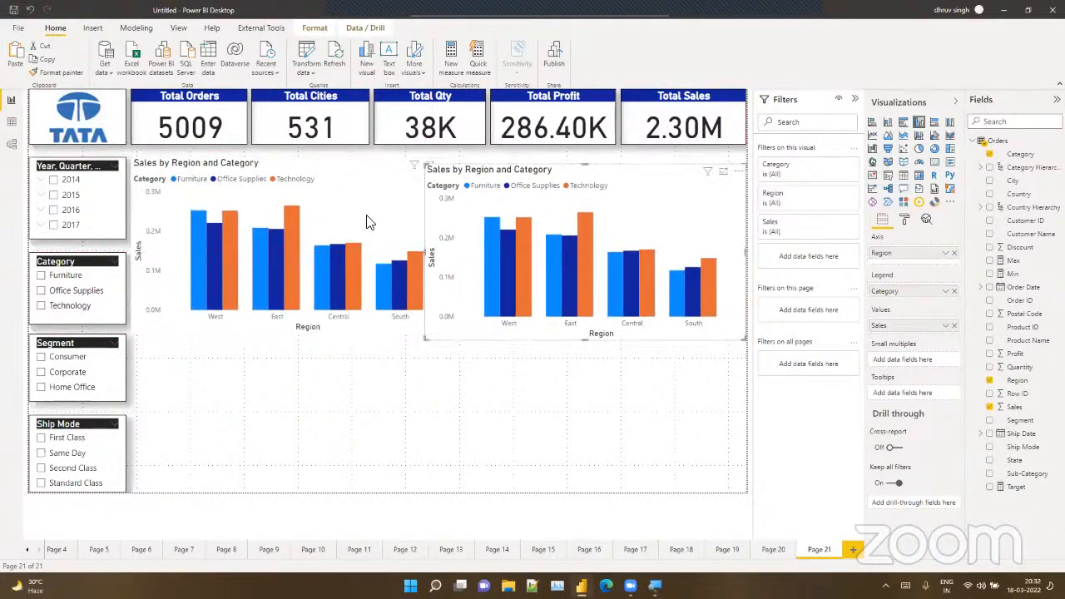
pyautogui.click(411, 256)
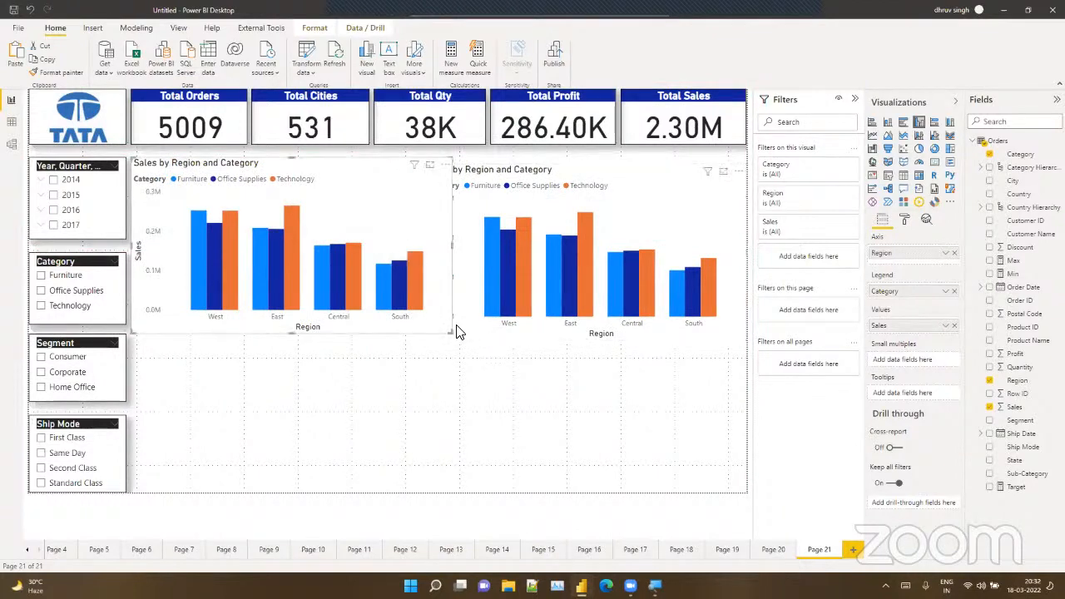
pyautogui.click(489, 328)
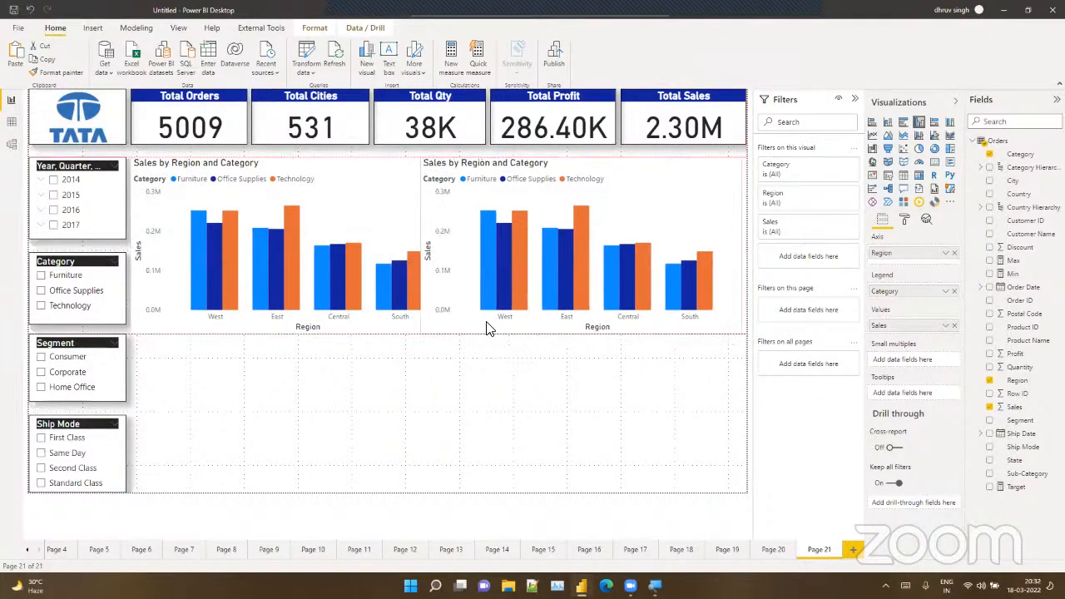
pyautogui.click(404, 321)
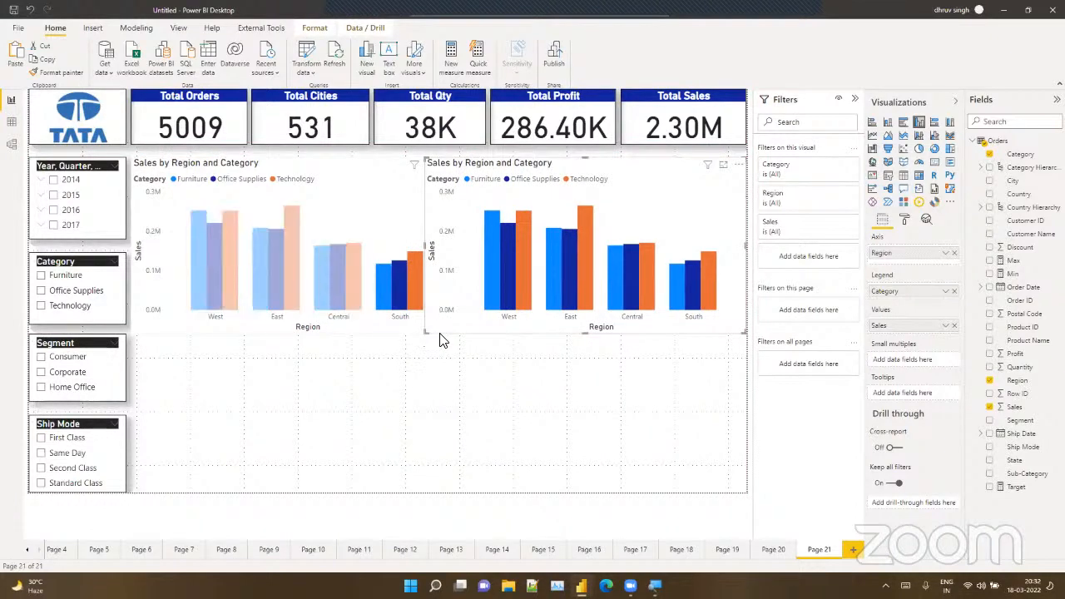
# Step: Narrow the original column chart and shrink the copy from its lower left corner so the two charts do not overlap
pyautogui.click(396, 331)
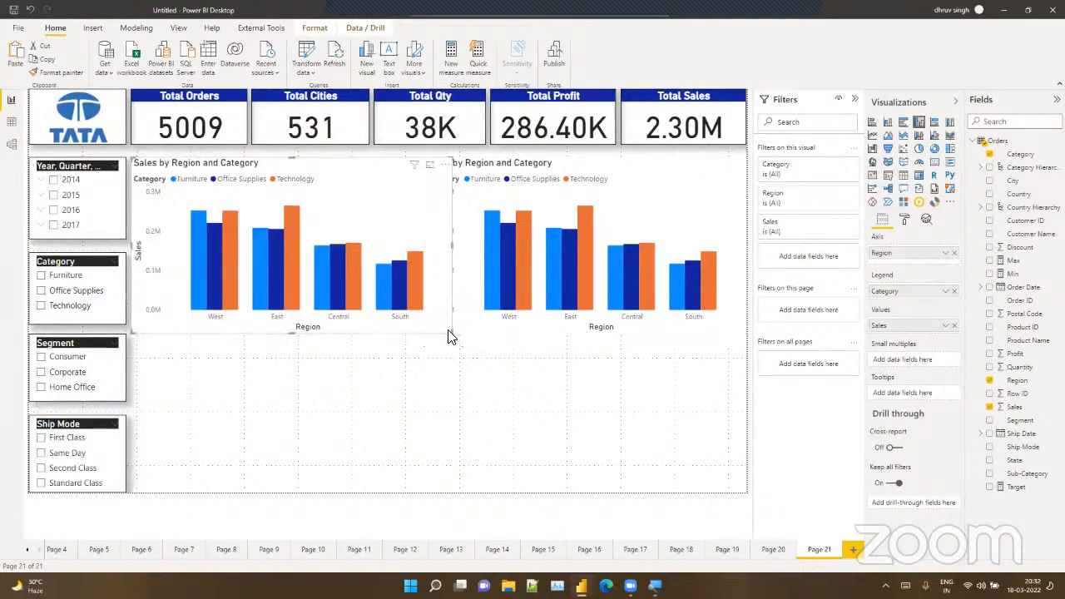
pyautogui.moveTo(448, 328); pyautogui.dragTo(432, 333)
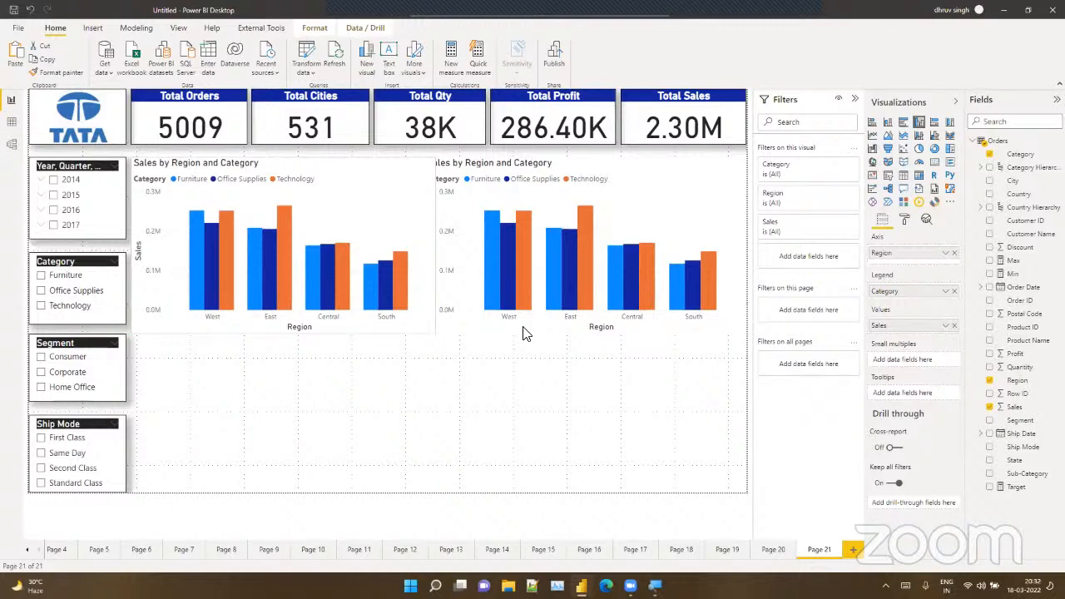
pyautogui.click(449, 330)
pyautogui.moveTo(431, 334)
pyautogui.mouseDown()
pyautogui.moveTo(471, 336)
pyautogui.moveTo(442, 329)
pyautogui.mouseUp()
pyautogui.click(435, 325)
pyautogui.click(489, 404)
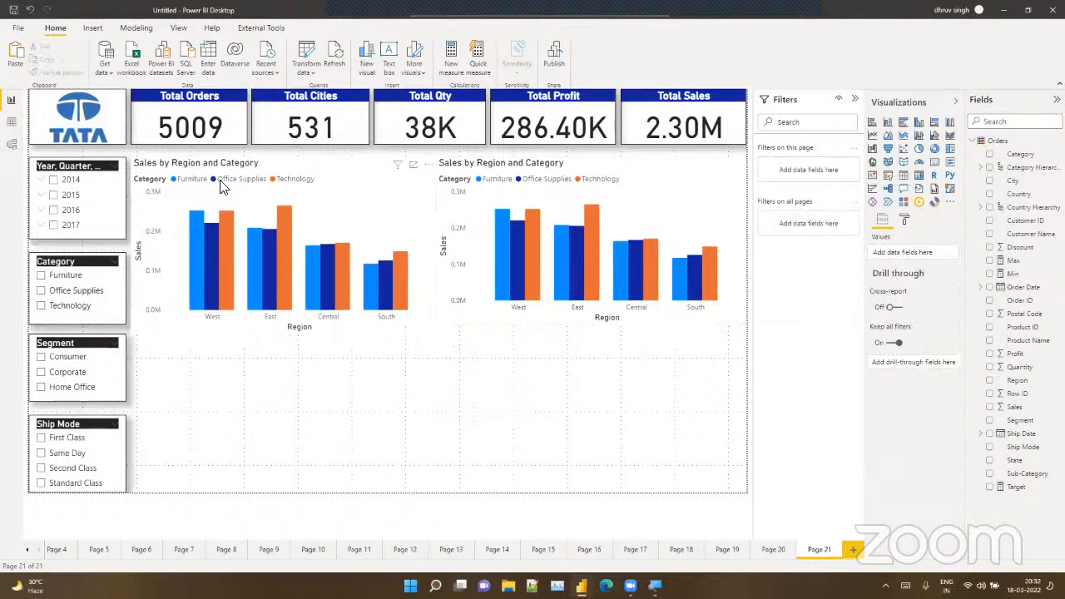
# Step: Remove the duplicated Sales by Region and Category chart from the page
pyautogui.click(456, 230)
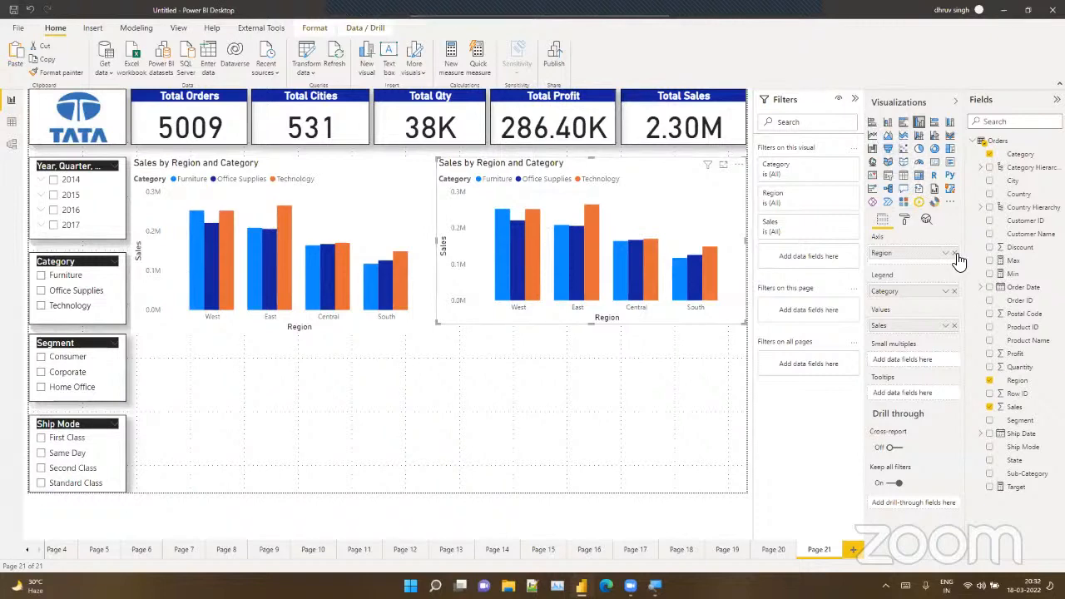
pyautogui.click(738, 166)
pyautogui.click(770, 204)
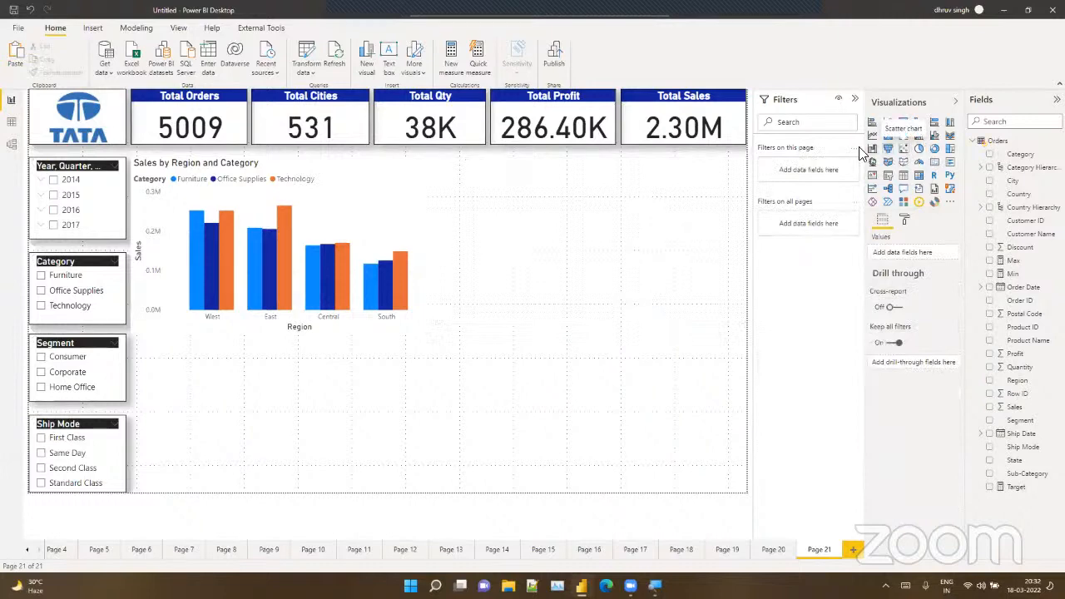
# Step: Insert a funnel chart directly beside the column chart and widen it to the page's right edge
pyautogui.click(889, 146)
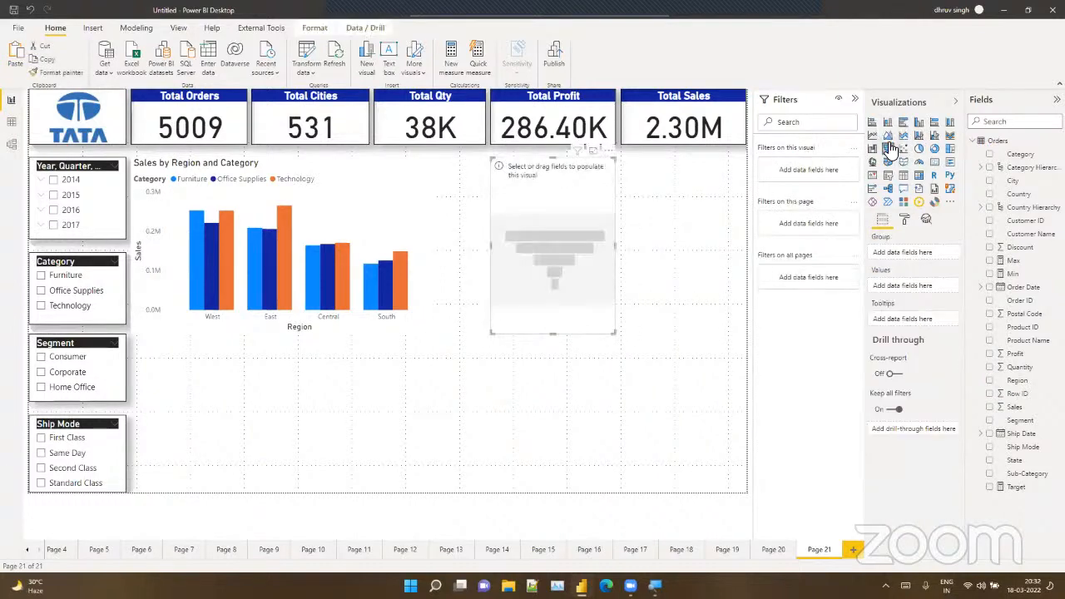
pyautogui.moveTo(541, 229); pyautogui.dragTo(492, 228)
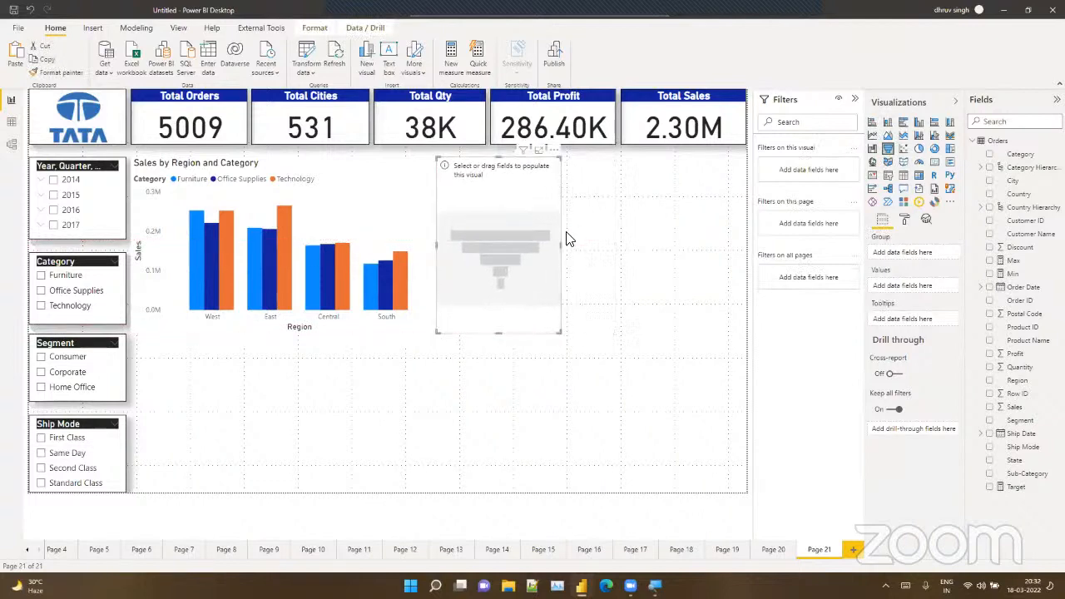
pyautogui.moveTo(563, 248); pyautogui.dragTo(747, 248)
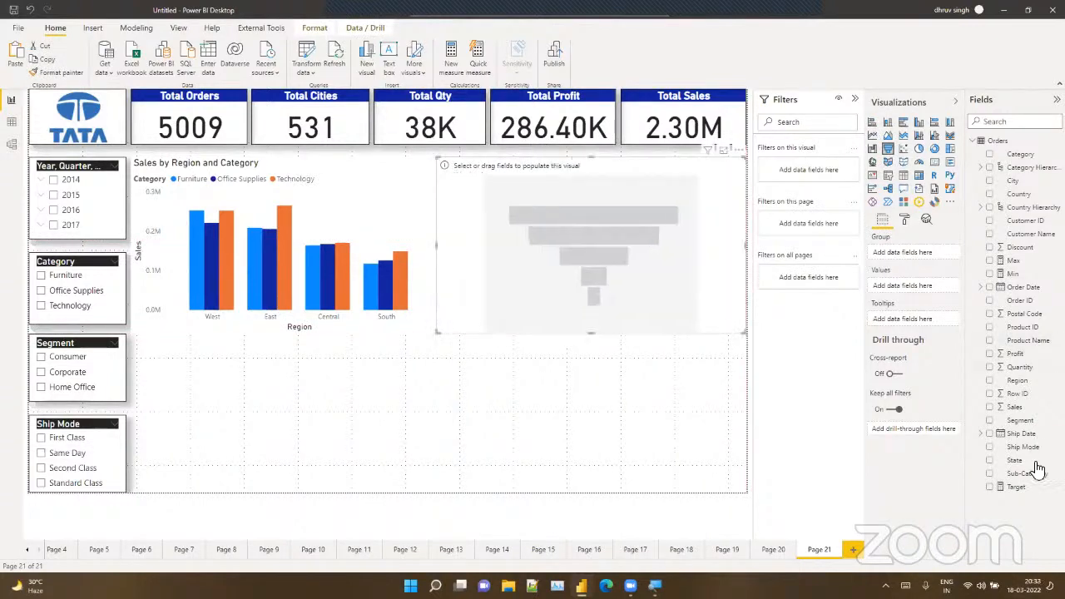
# Step: Group the funnel chart by Sub-Category and use Sales as its values
pyautogui.moveTo(1027, 474); pyautogui.dragTo(925, 254)
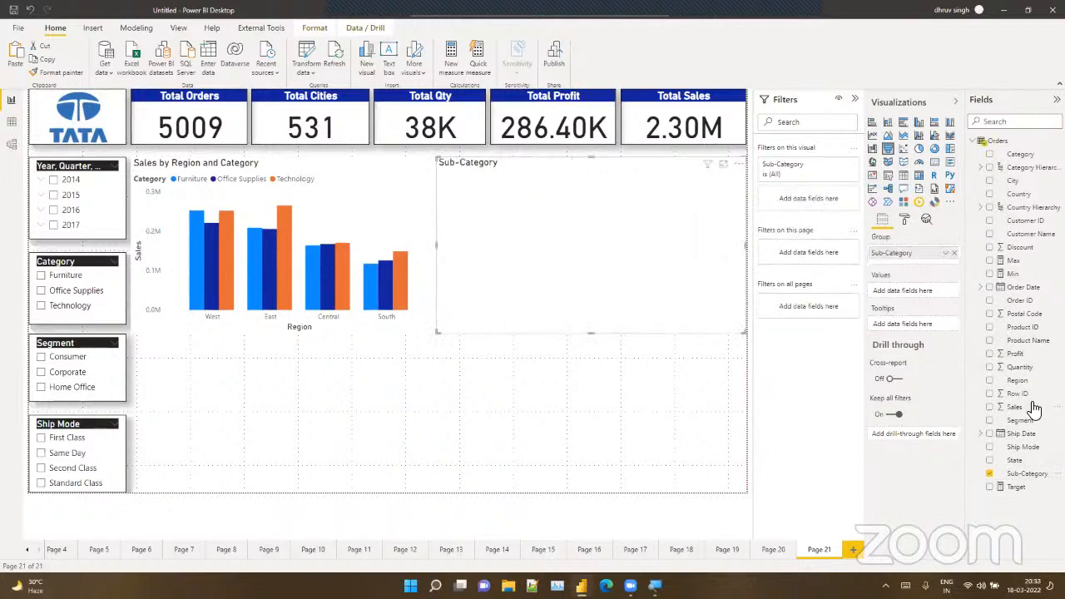
pyautogui.moveTo(1014, 407); pyautogui.dragTo(903, 305)
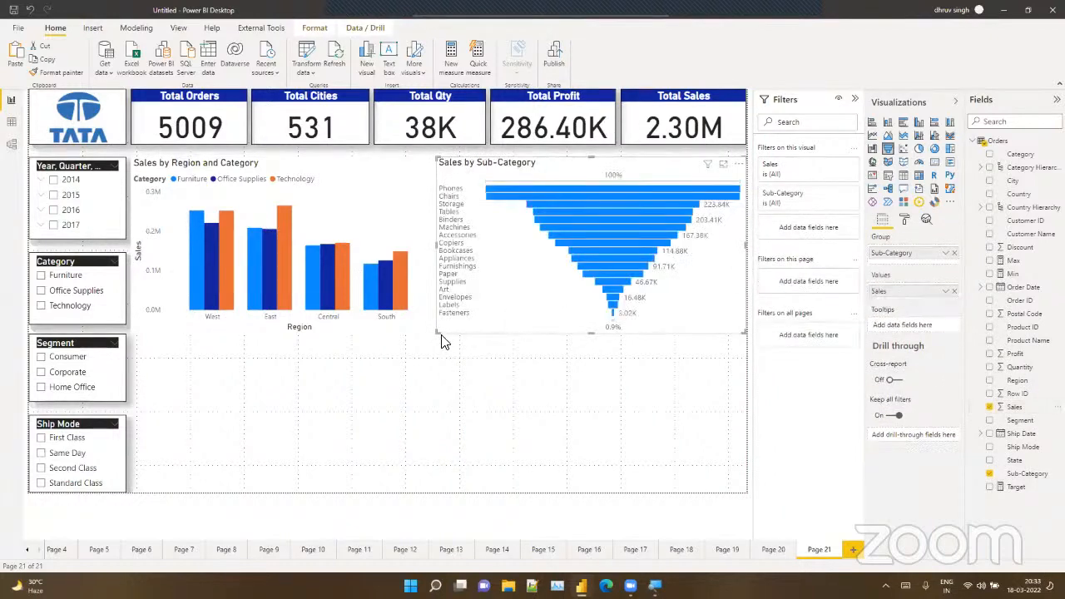
pyautogui.click(407, 343)
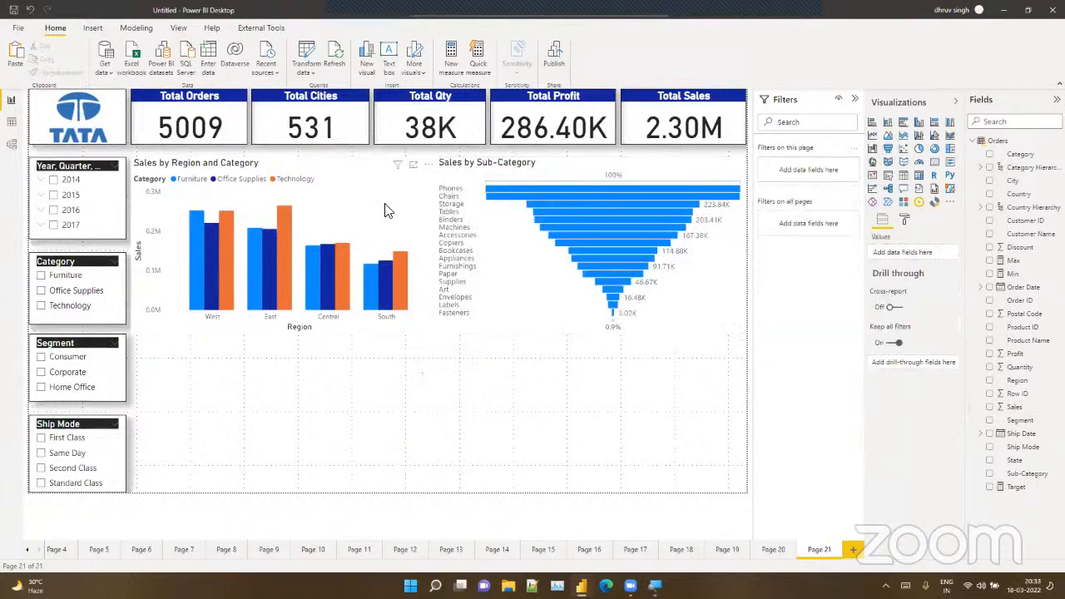
# Step: Copy the Total Orders card's formatting to the Sales by Region and Category column chart and the Sales by Sub-Category funnel chart
pyautogui.click(197, 127)
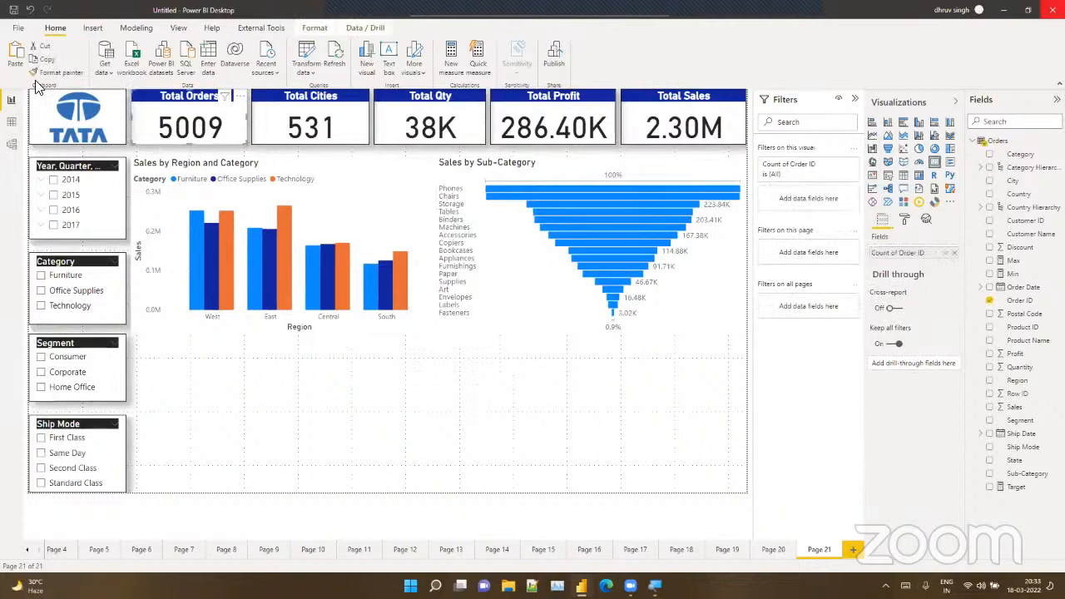
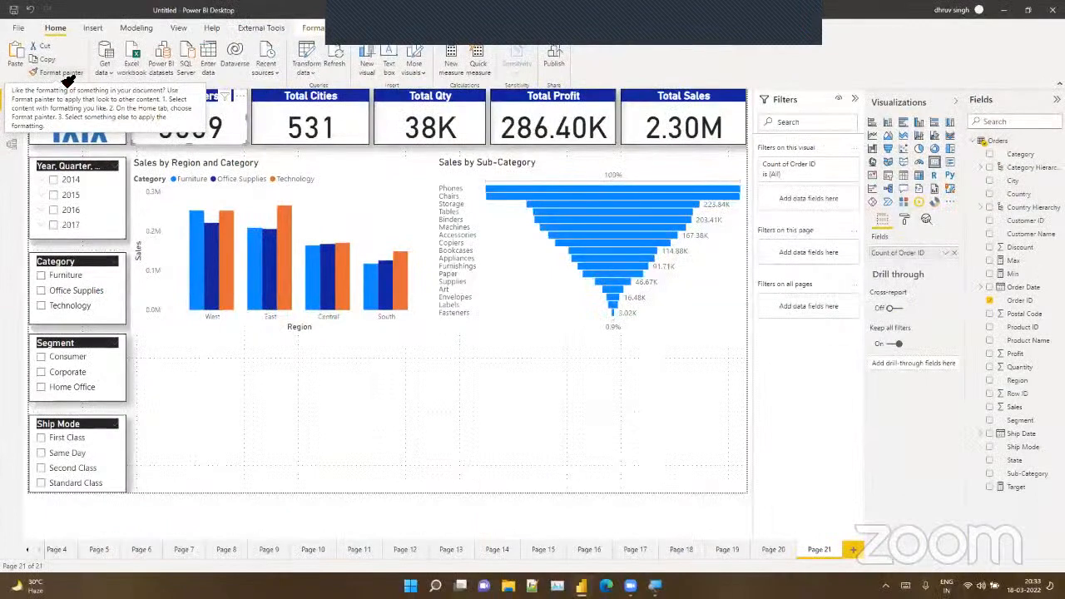
pyautogui.click(60, 74)
pyautogui.click(348, 197)
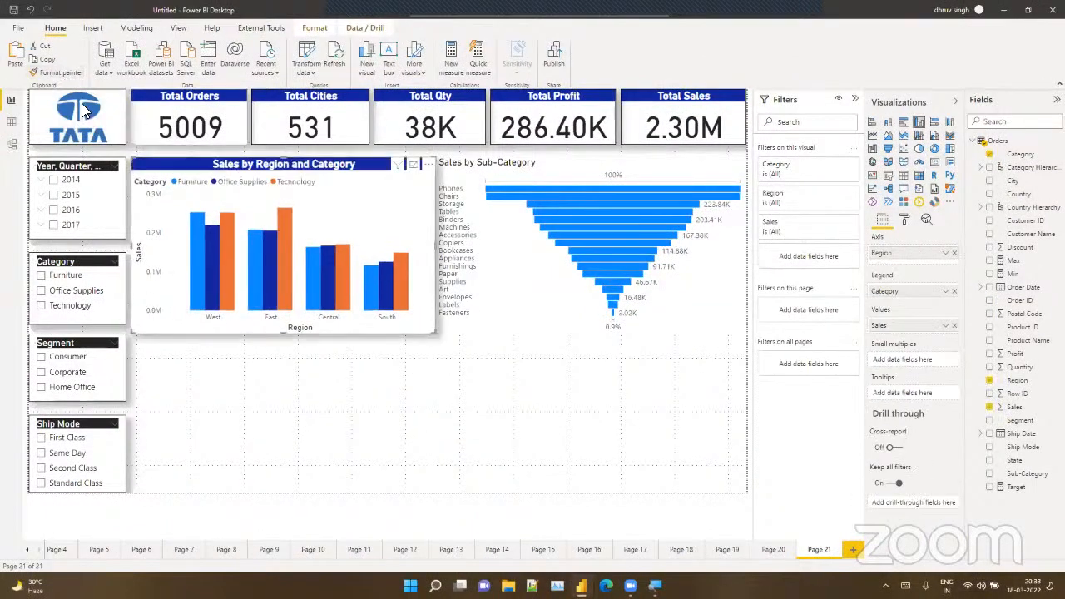
pyautogui.click(60, 72)
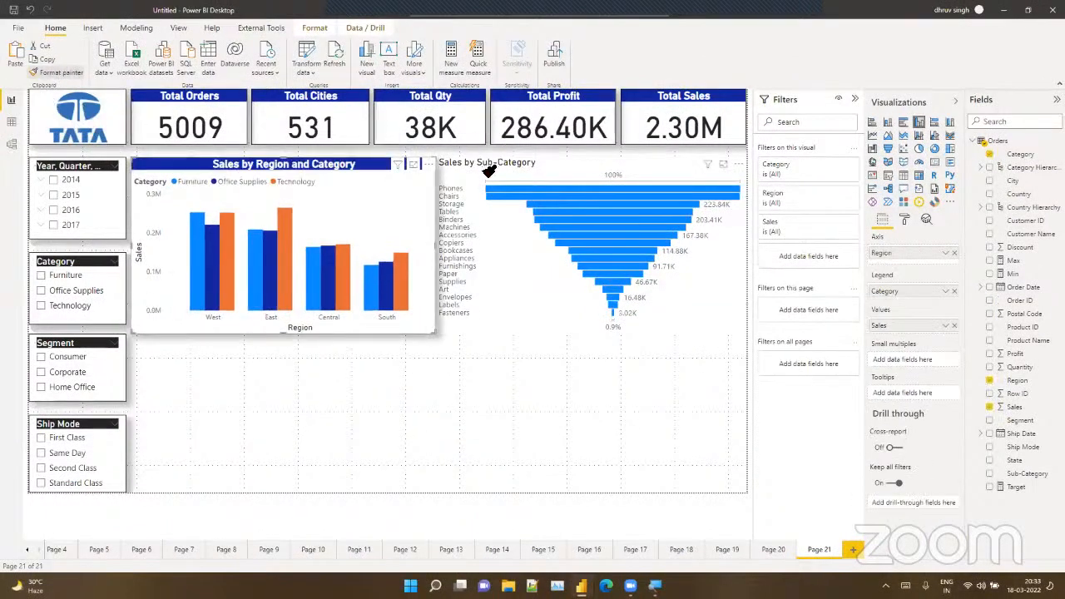
pyautogui.click(489, 171)
pyautogui.click(571, 369)
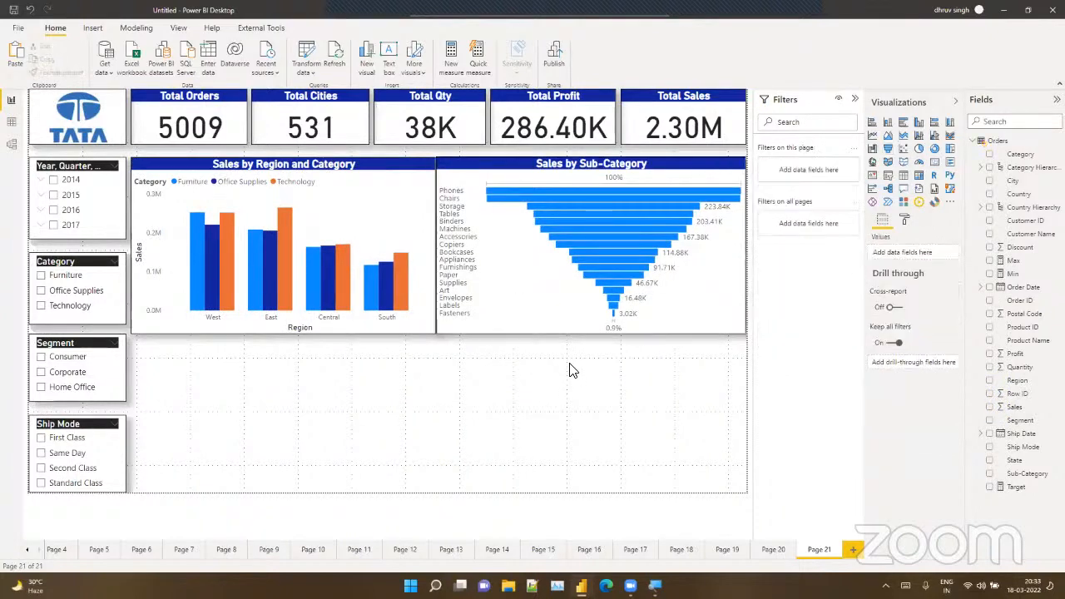
# Step: Insert an area chart directly below the column chart, with Order Date as axis, Sales as values and Profit as secondary values
pyautogui.click(888, 139)
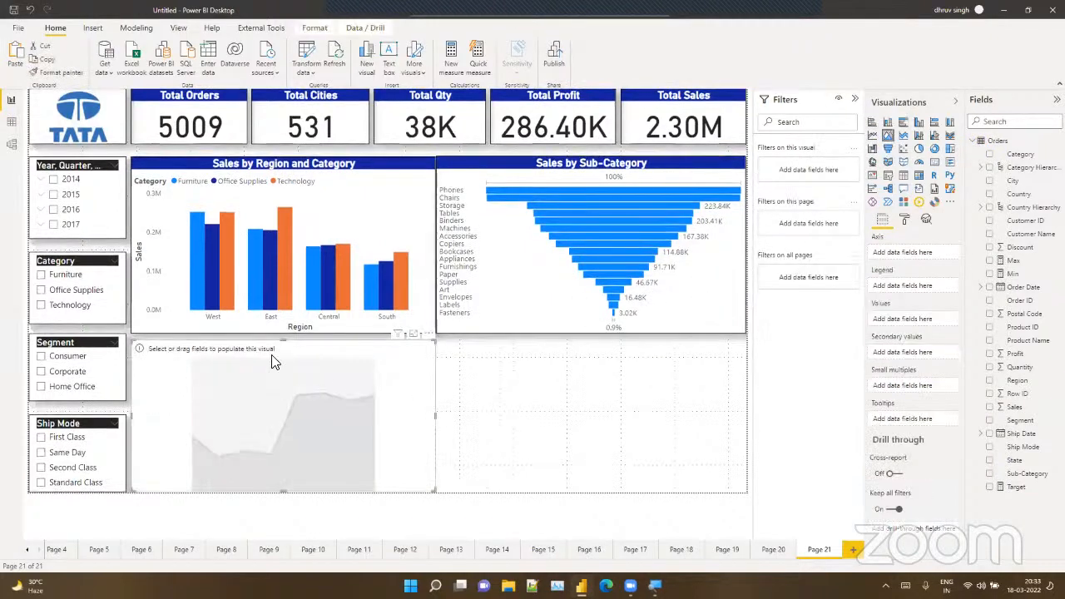
pyautogui.moveTo(279, 347); pyautogui.dragTo(292, 343)
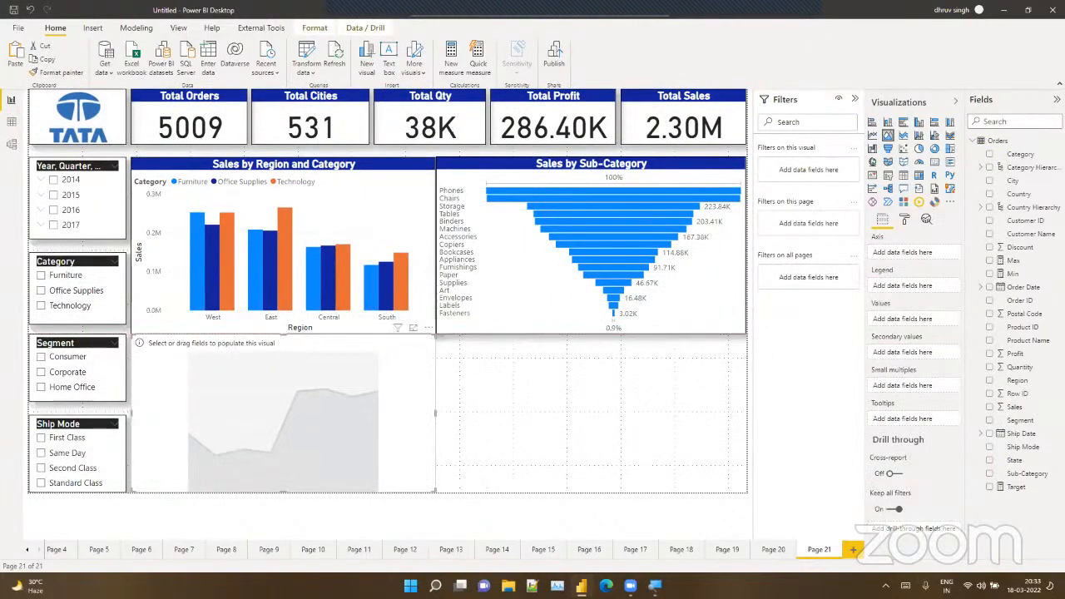
pyautogui.moveTo(1015, 287); pyautogui.dragTo(948, 251)
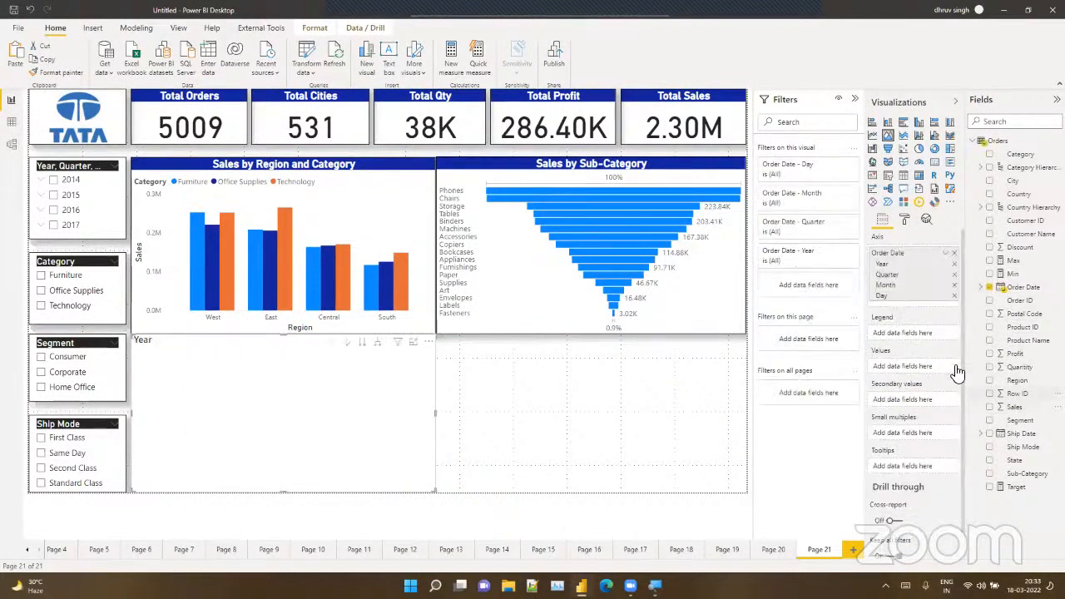
pyautogui.moveTo(956, 372); pyautogui.dragTo(949, 367)
pyautogui.click(1025, 341)
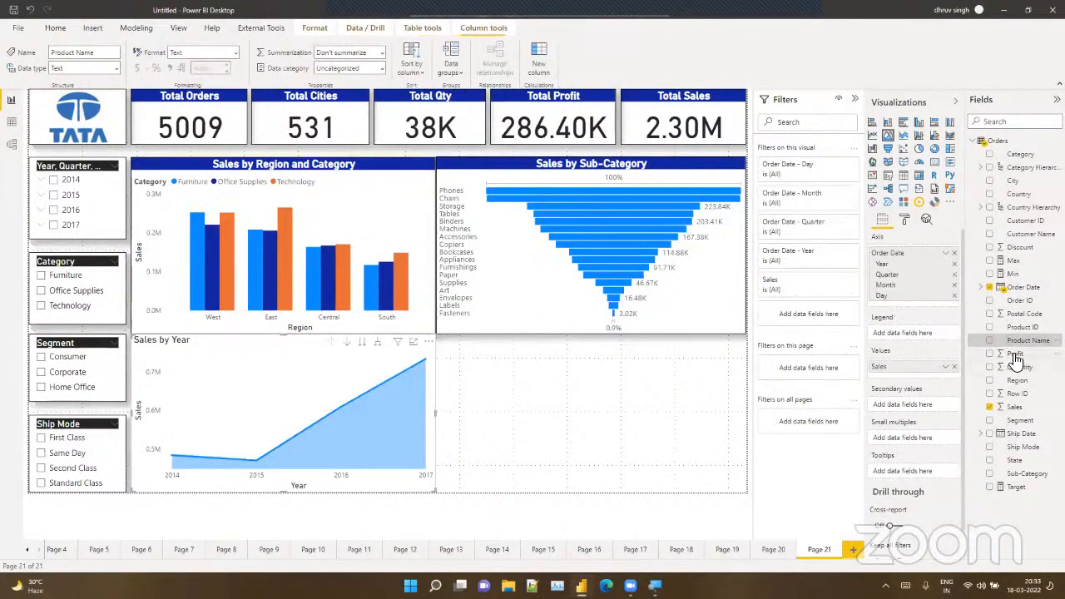
pyautogui.moveTo(1015, 357); pyautogui.dragTo(907, 406)
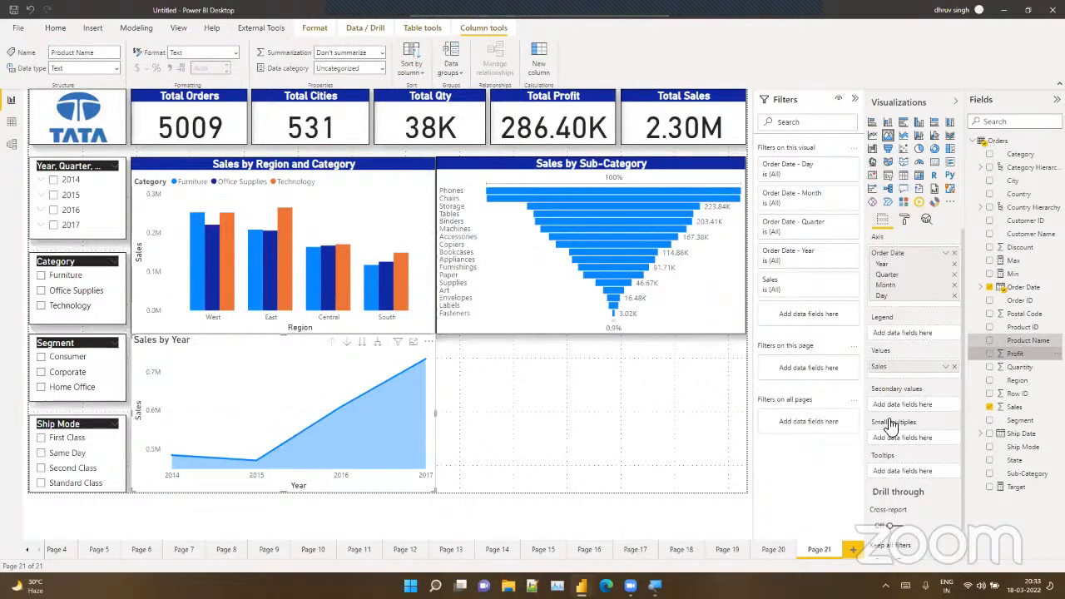
pyautogui.click(594, 437)
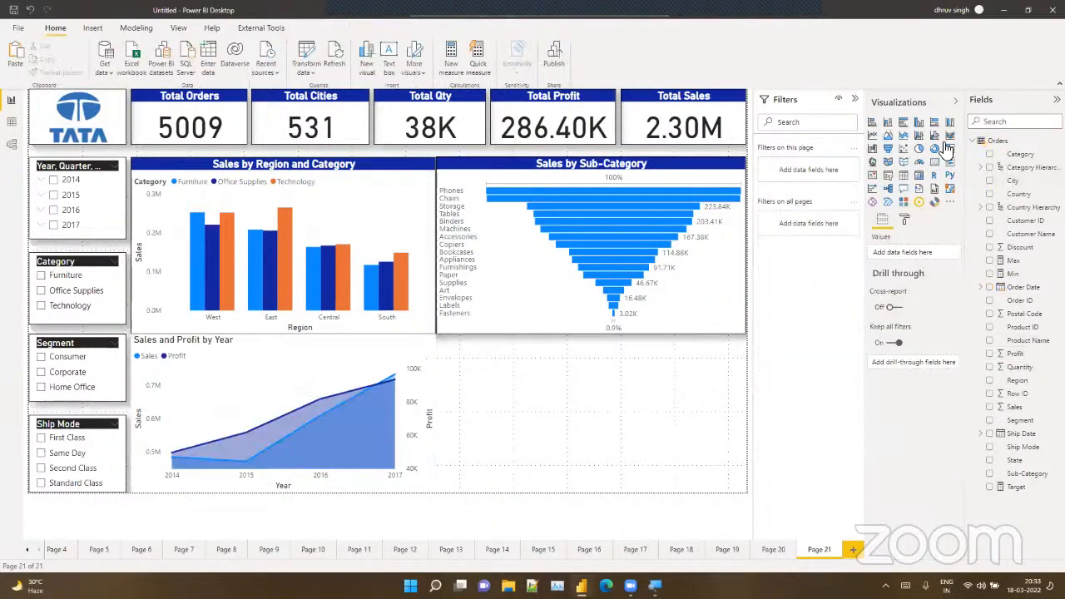
# Step: Insert a treemap below the funnel chart, grouped by Country Hierarchy with Sales as its values
pyautogui.click(949, 148)
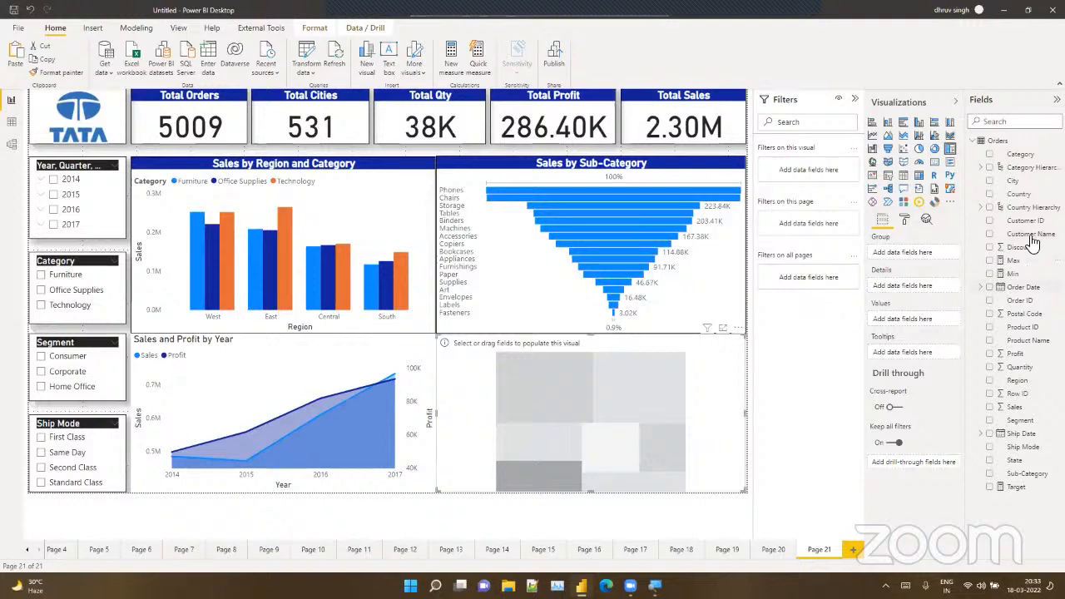
pyautogui.moveTo(1029, 207); pyautogui.dragTo(919, 251)
pyautogui.moveTo(1036, 407); pyautogui.dragTo(944, 364)
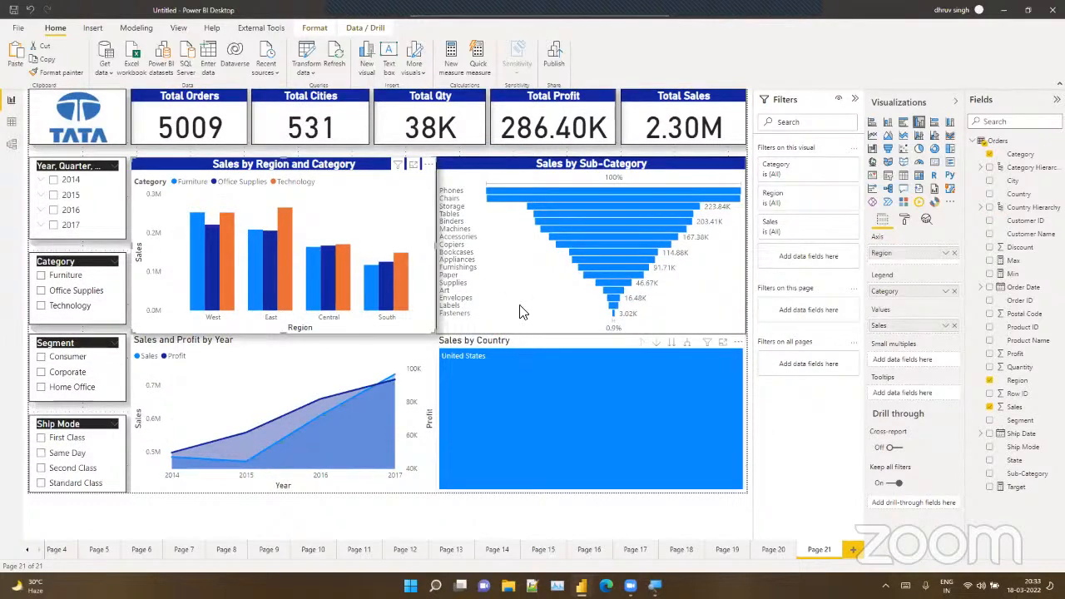
# Step: Copy the funnel chart's formatting to the Sales by Country treemap and the Sales and Profit by Year area chart
pyautogui.click(495, 171)
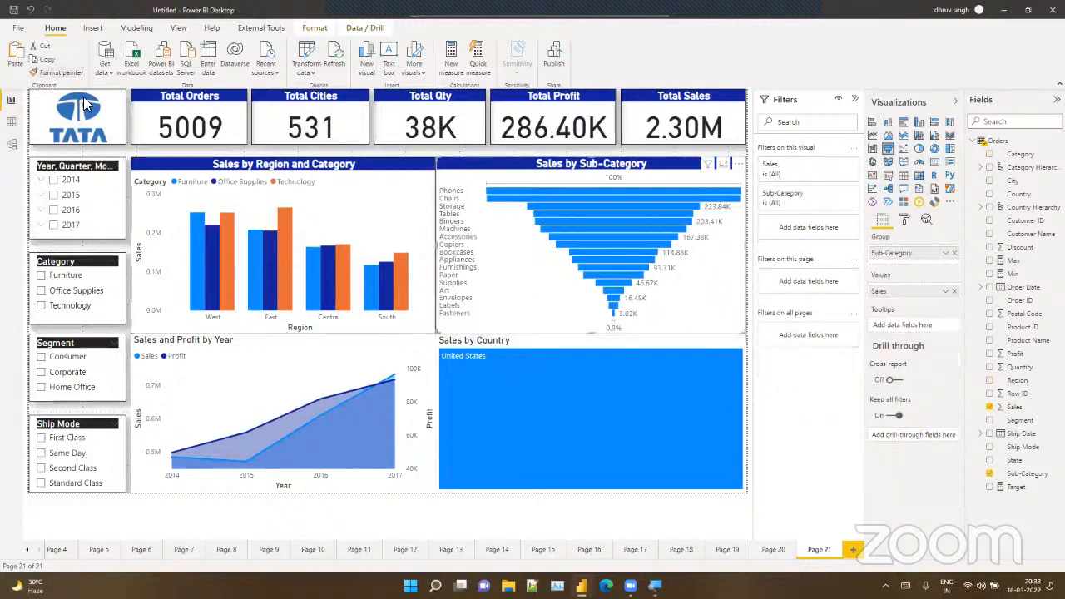
pyautogui.click(54, 73)
pyautogui.click(484, 346)
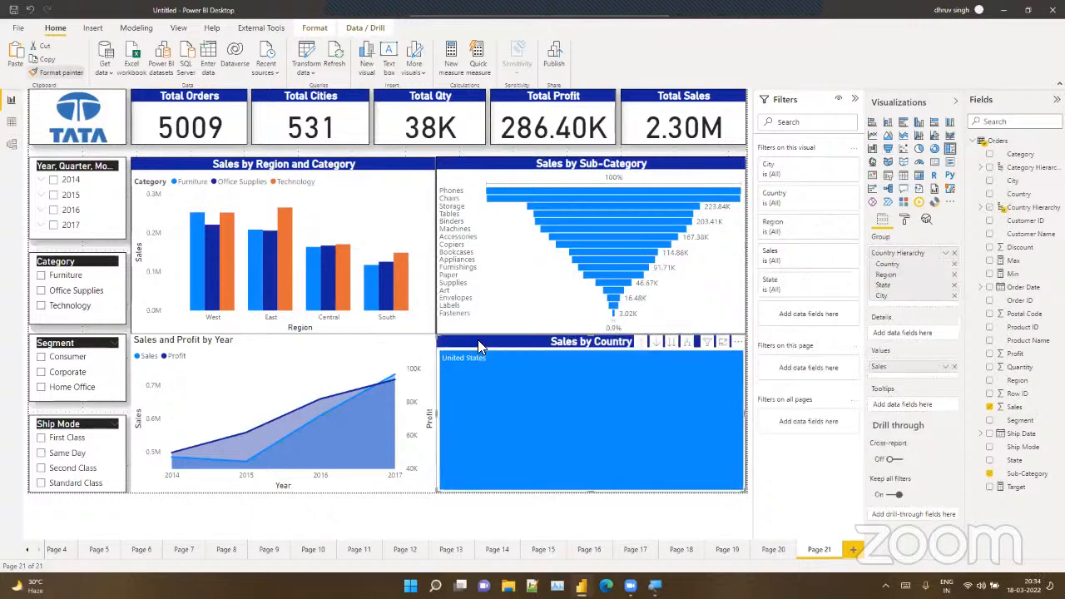
pyautogui.click(55, 72)
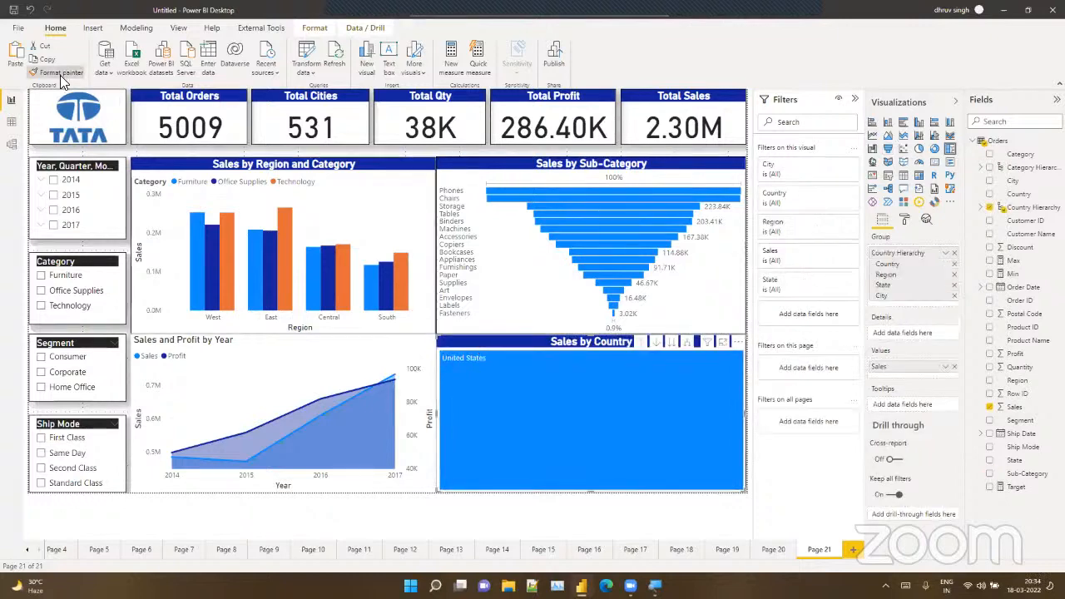
pyautogui.click(223, 346)
pyautogui.click(223, 346)
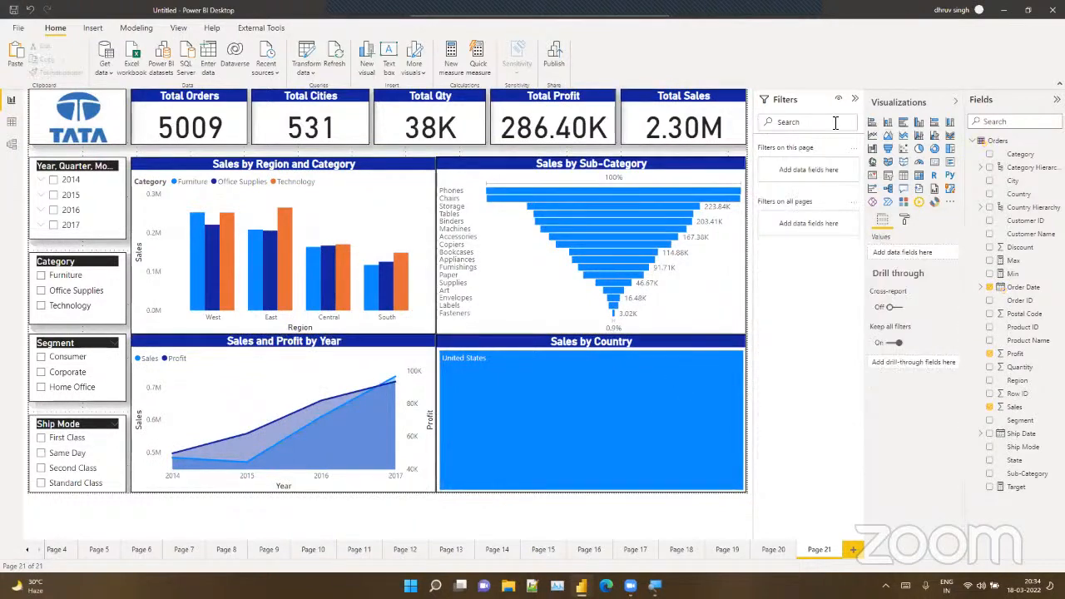
# Step: Collapse the Filters pane to give the report page more room
pyautogui.click(855, 99)
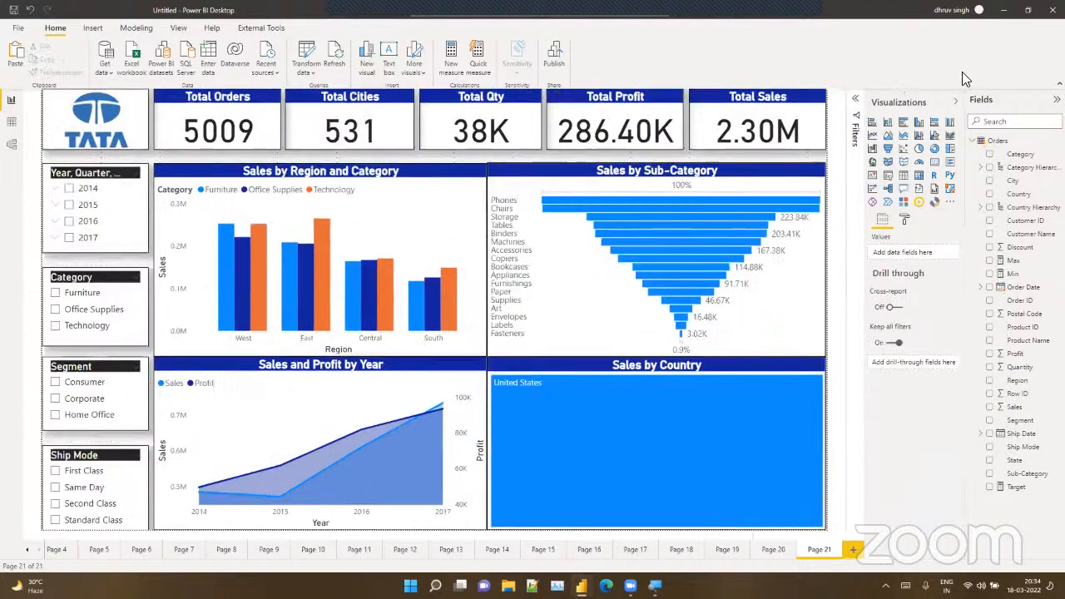
pyautogui.click(956, 101)
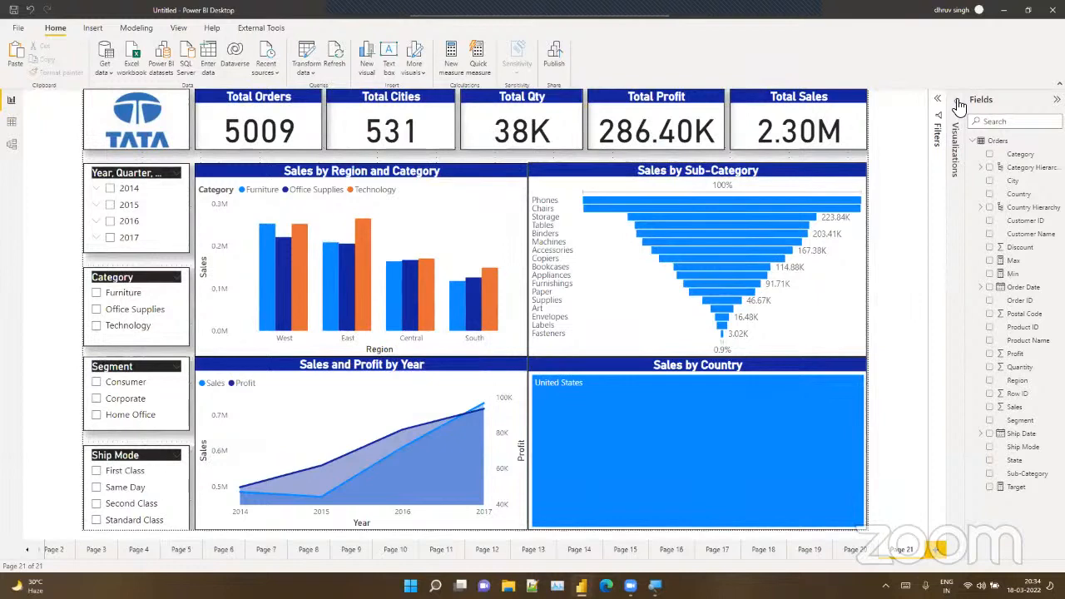
pyautogui.click(957, 103)
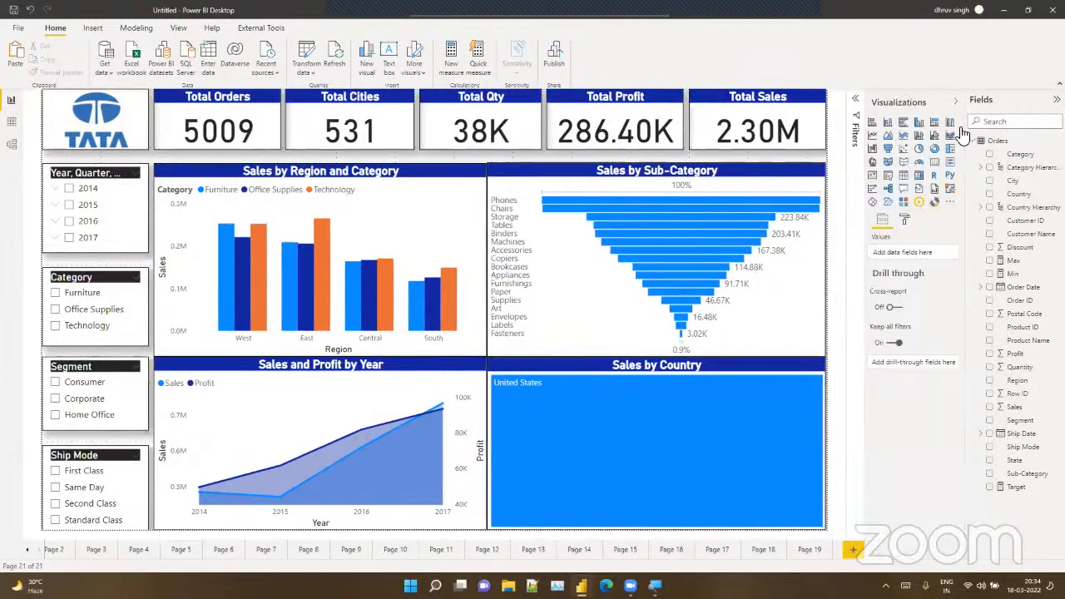
# Step: Set the page background to a medium gray theme color with 44% transparency
pyautogui.click(904, 220)
pyautogui.click(906, 303)
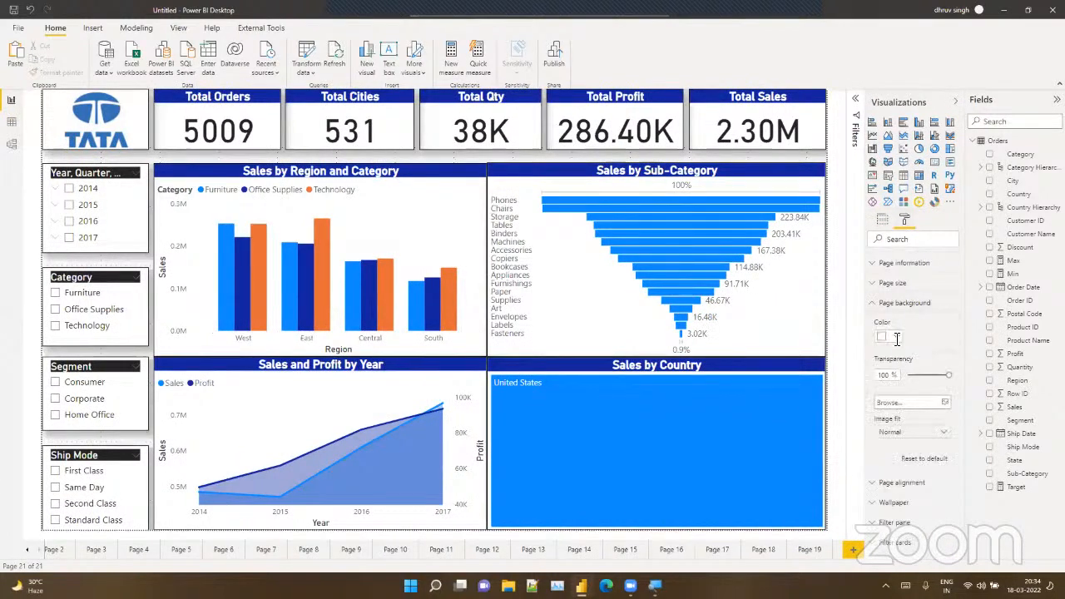
pyautogui.click(898, 348)
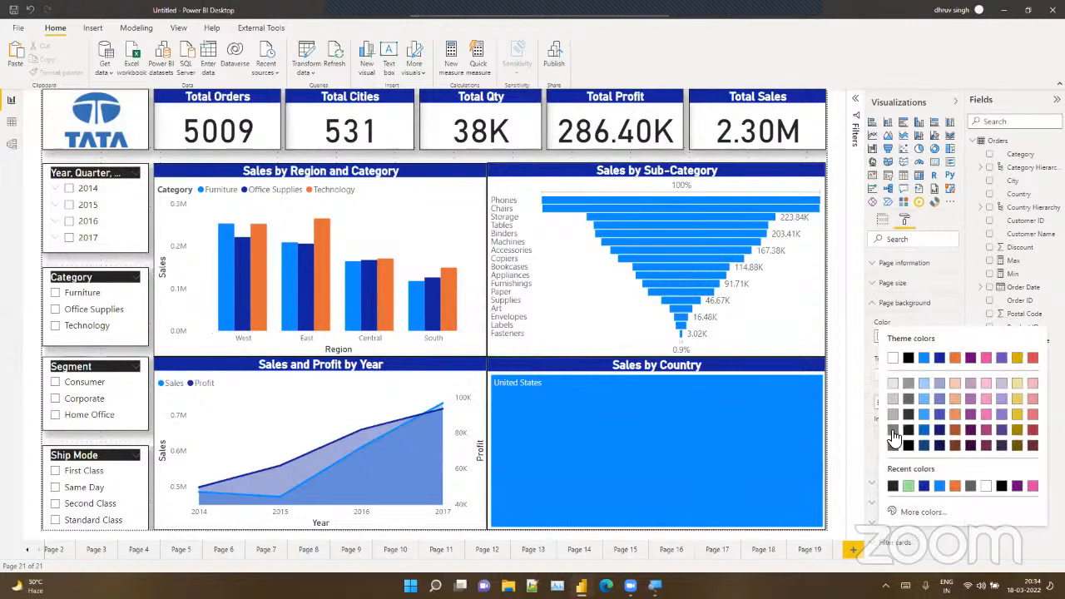
pyautogui.click(893, 429)
pyautogui.moveTo(946, 378); pyautogui.dragTo(926, 378)
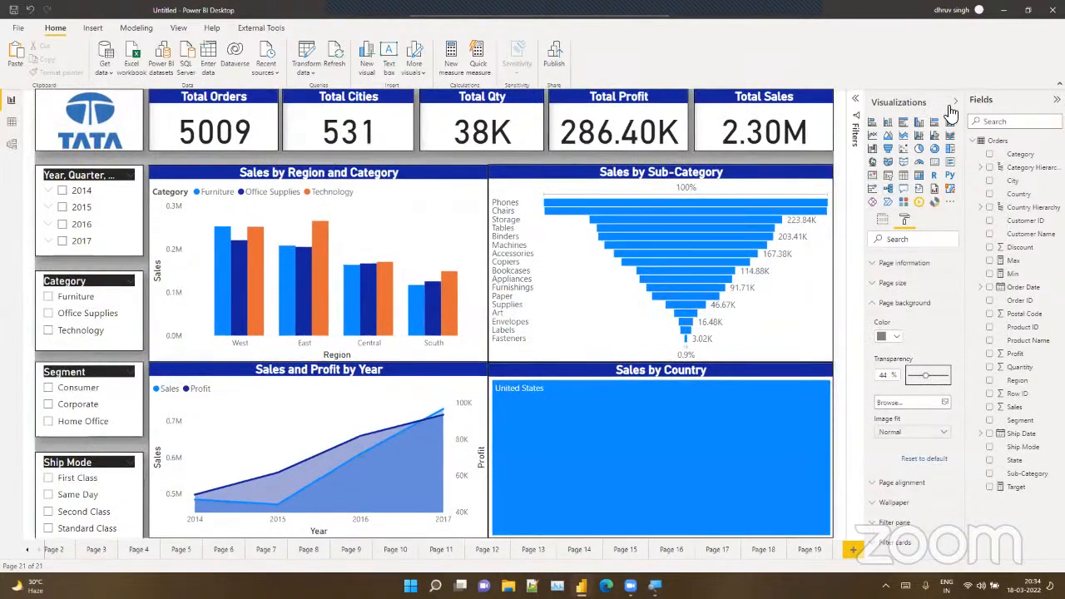
# Step: Change the page background color to the darkest gray shade of the white theme color
pyautogui.click(954, 102)
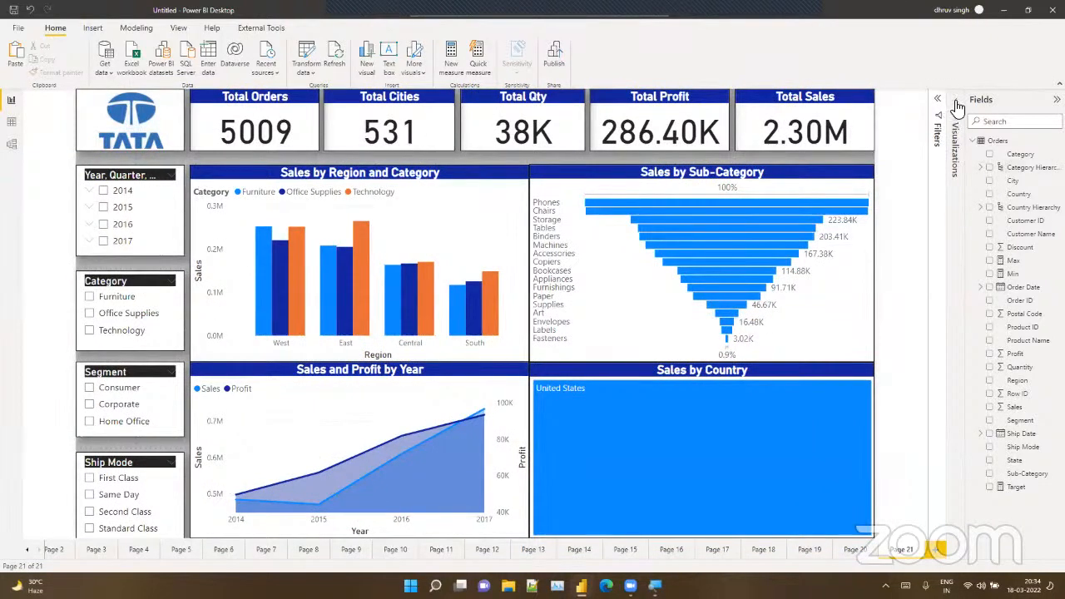
pyautogui.click(955, 109)
pyautogui.click(905, 344)
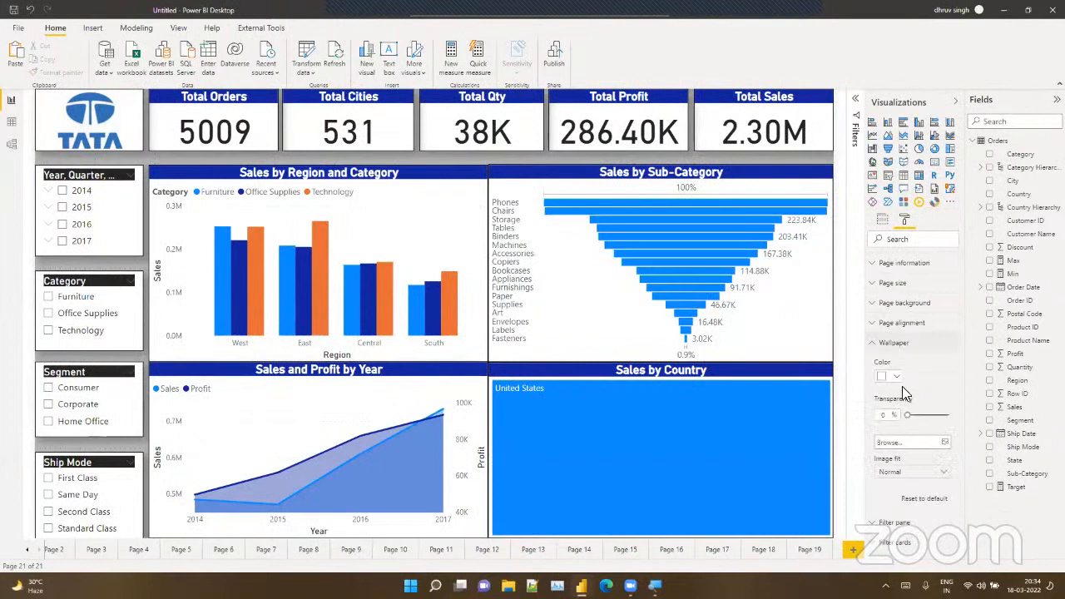
pyautogui.click(907, 304)
pyautogui.click(896, 337)
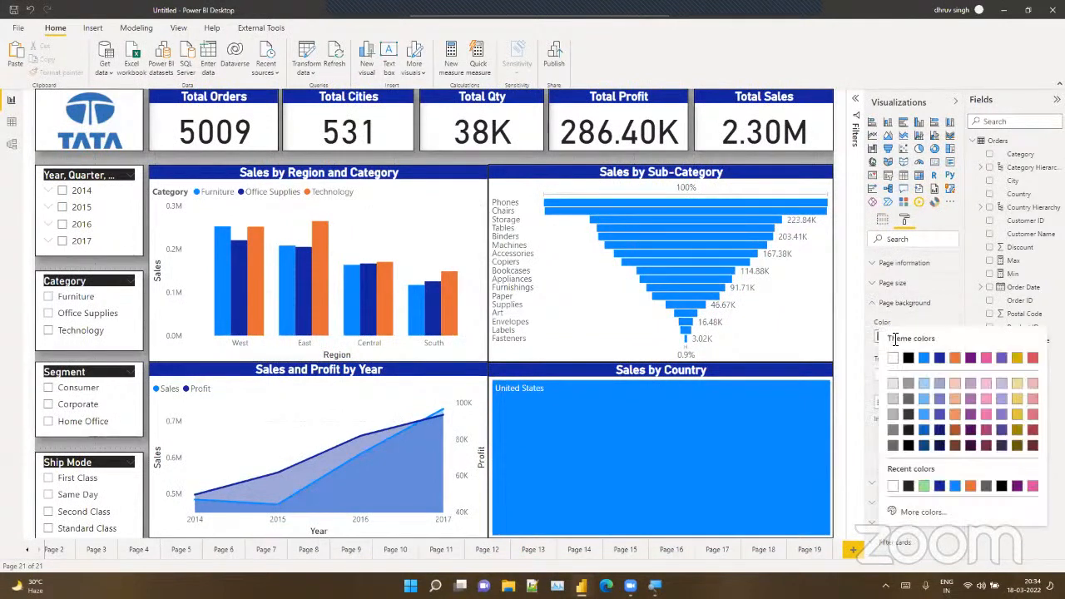
pyautogui.click(894, 447)
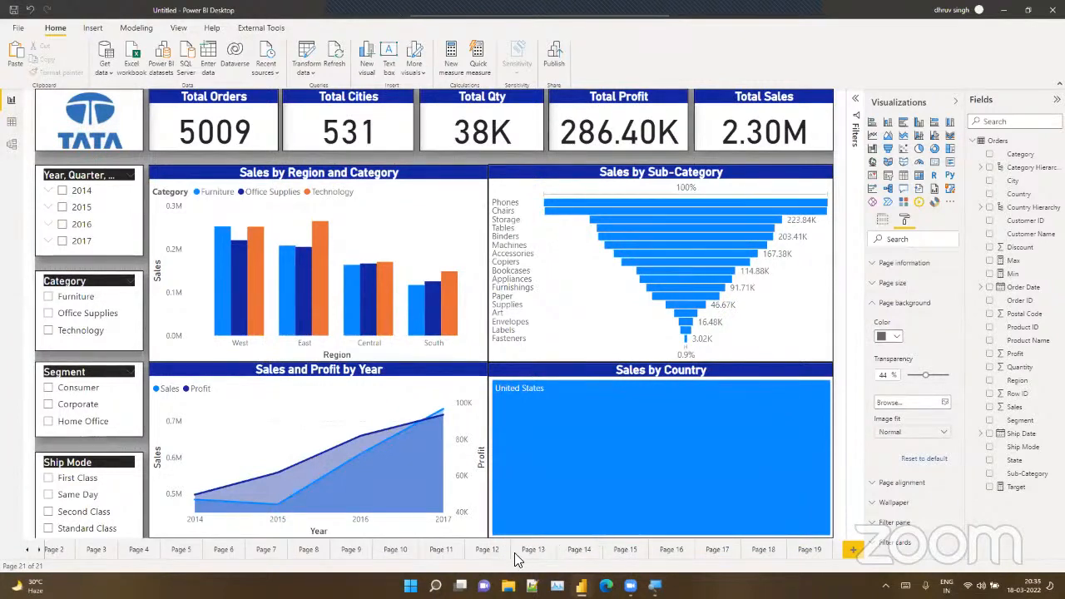
# Step: Remove the Profit, Min, Max and Target gauge chart from Page 20
pyautogui.click(39, 554)
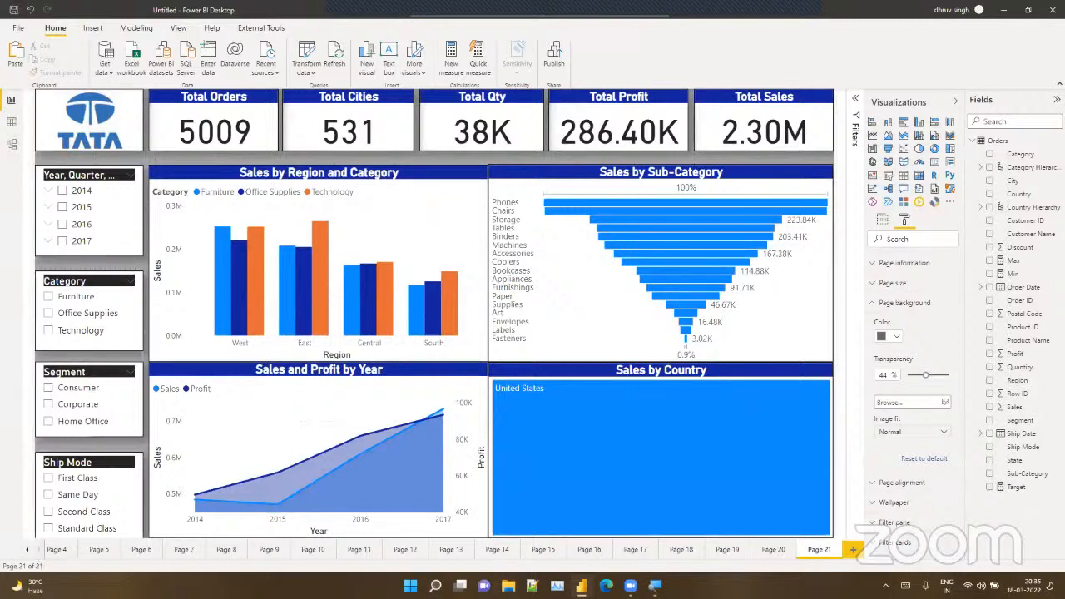
pyautogui.click(776, 550)
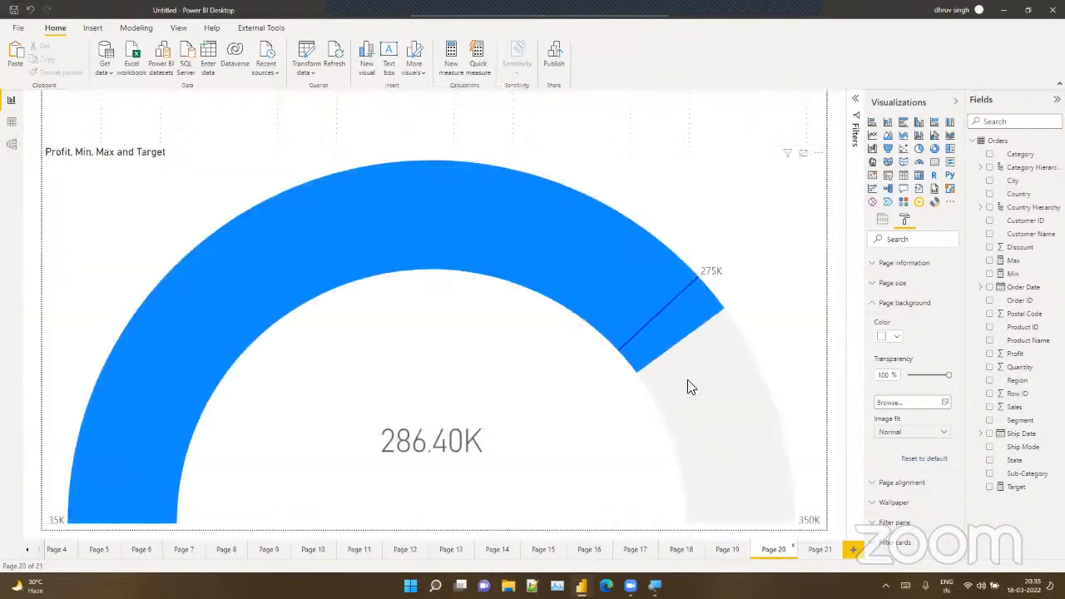
pyautogui.click(542, 413)
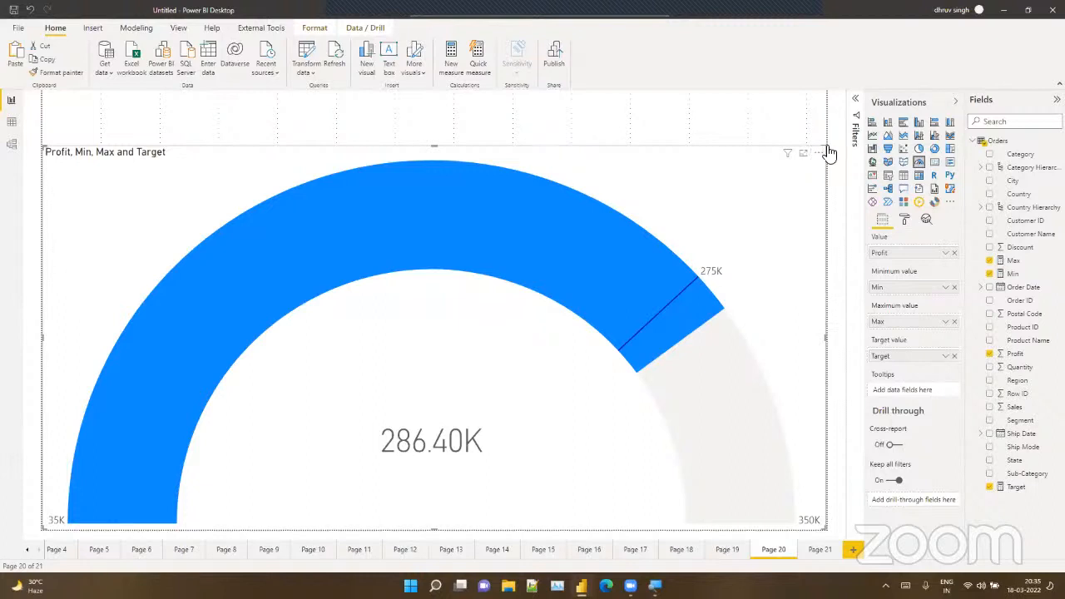
pyautogui.click(815, 155)
pyautogui.click(838, 194)
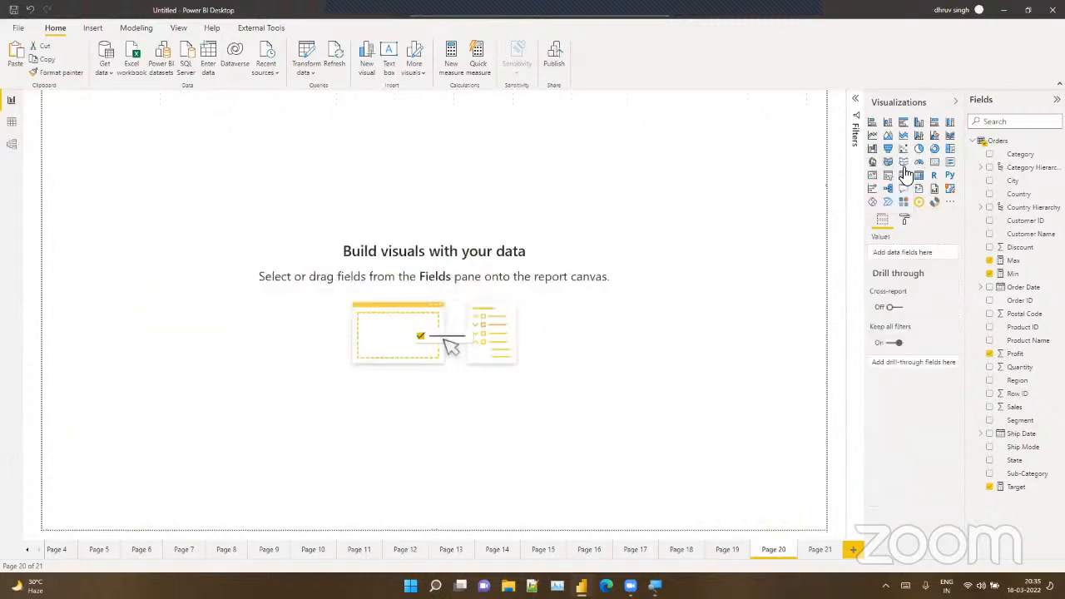
# Step: Insert a pie chart on Page 20, enlarge it to nearly the full page width and shift it slightly down
pyautogui.click(918, 150)
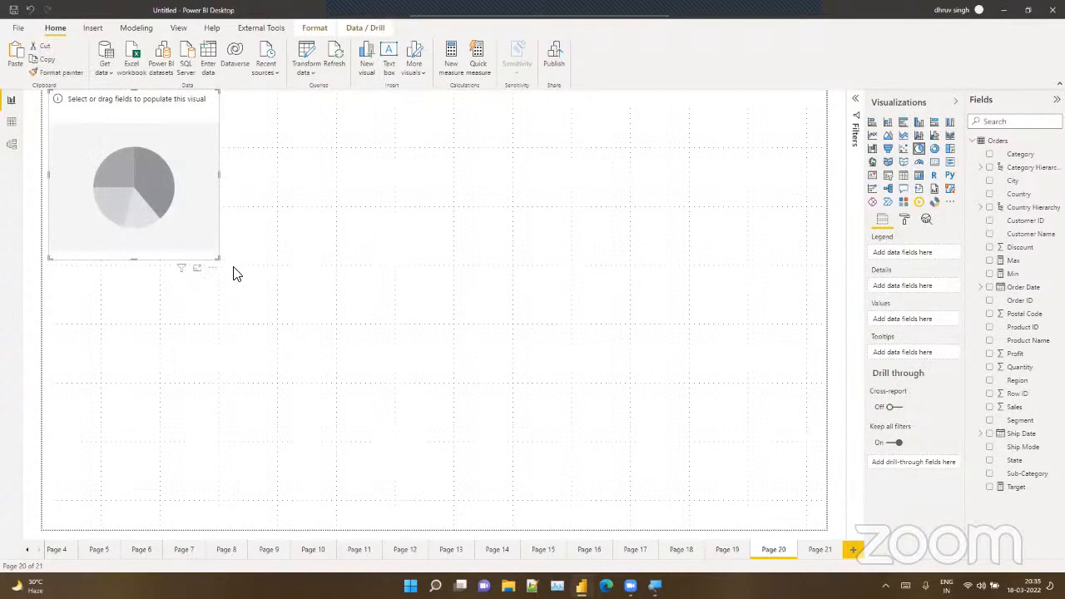
pyautogui.moveTo(220, 258); pyautogui.dragTo(825, 447)
pyautogui.moveTo(463, 346); pyautogui.dragTo(460, 372)
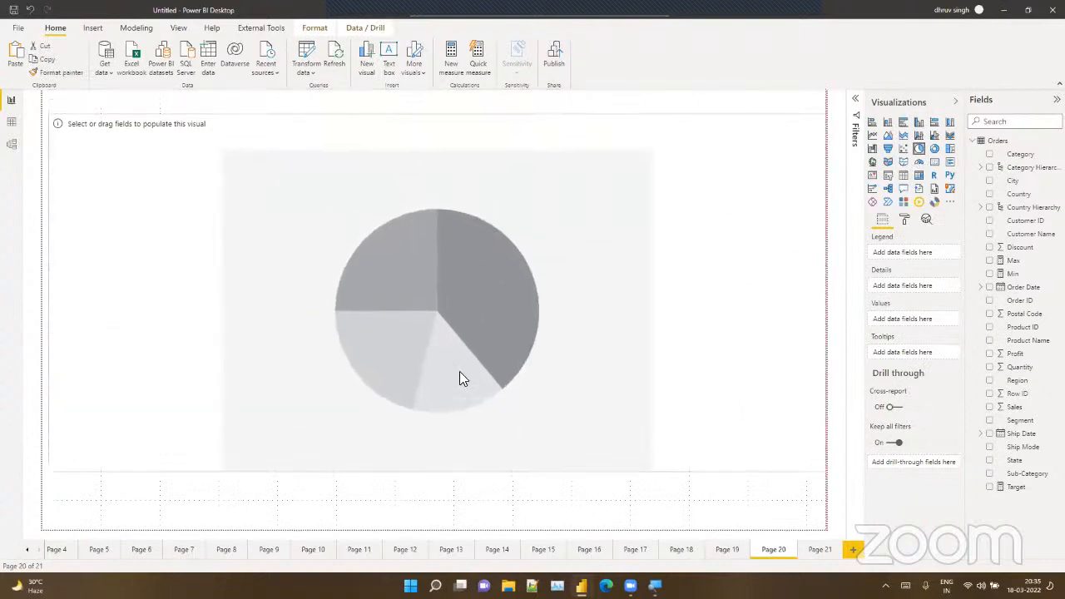
# Step: Use Category as the pie chart's legend and Sales as its values, and return to Page 21
pyautogui.moveTo(1022, 155); pyautogui.dragTo(444, 260)
pyautogui.moveTo(1031, 407); pyautogui.dragTo(656, 374)
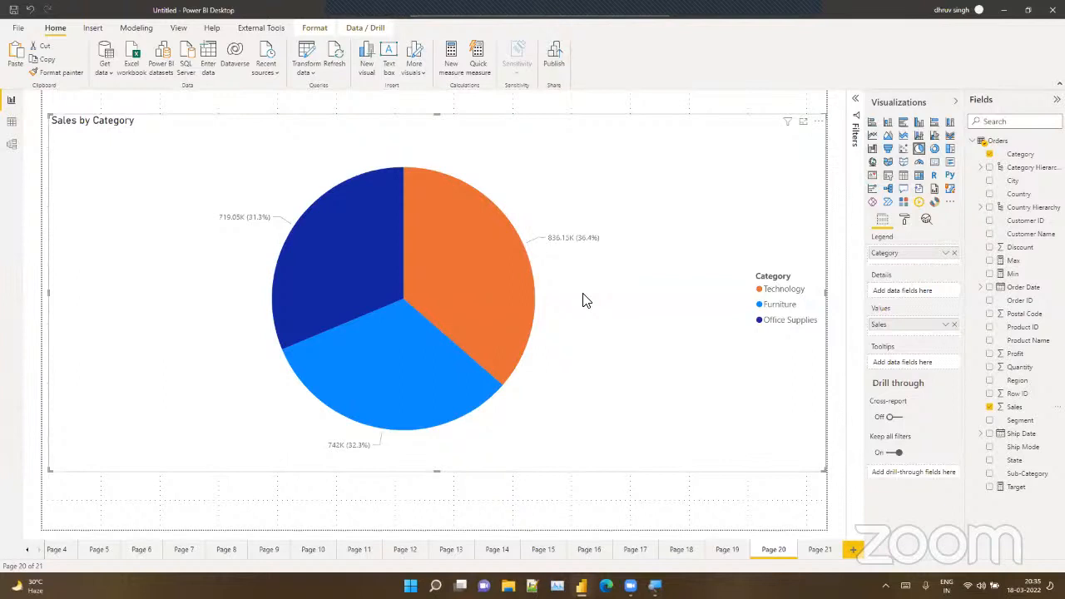
pyautogui.click(811, 558)
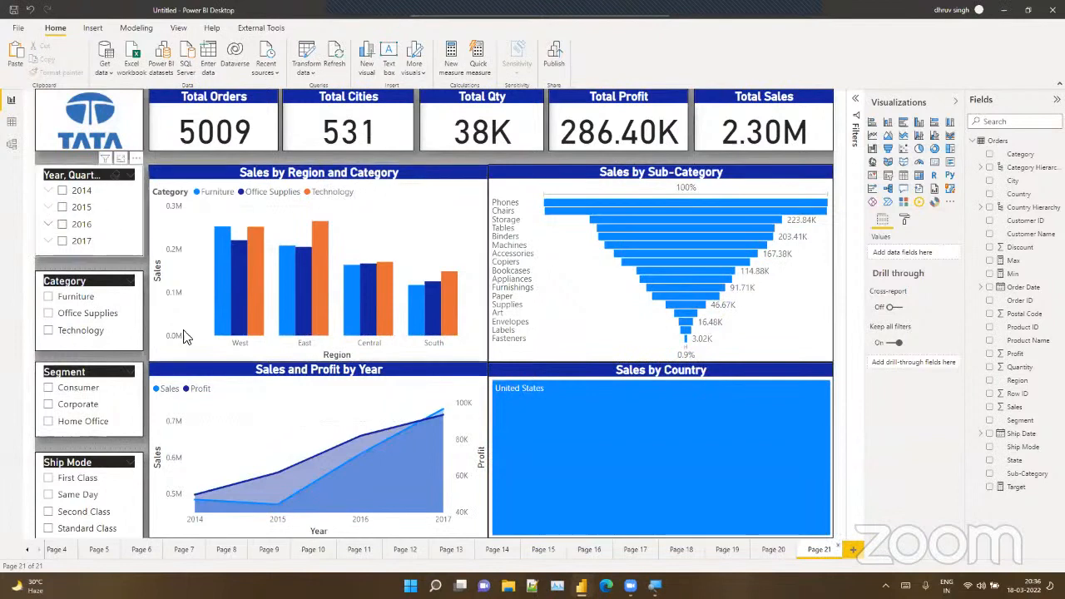
# Step: Remove the Total Cities card from Page 21
pyautogui.click(349, 226)
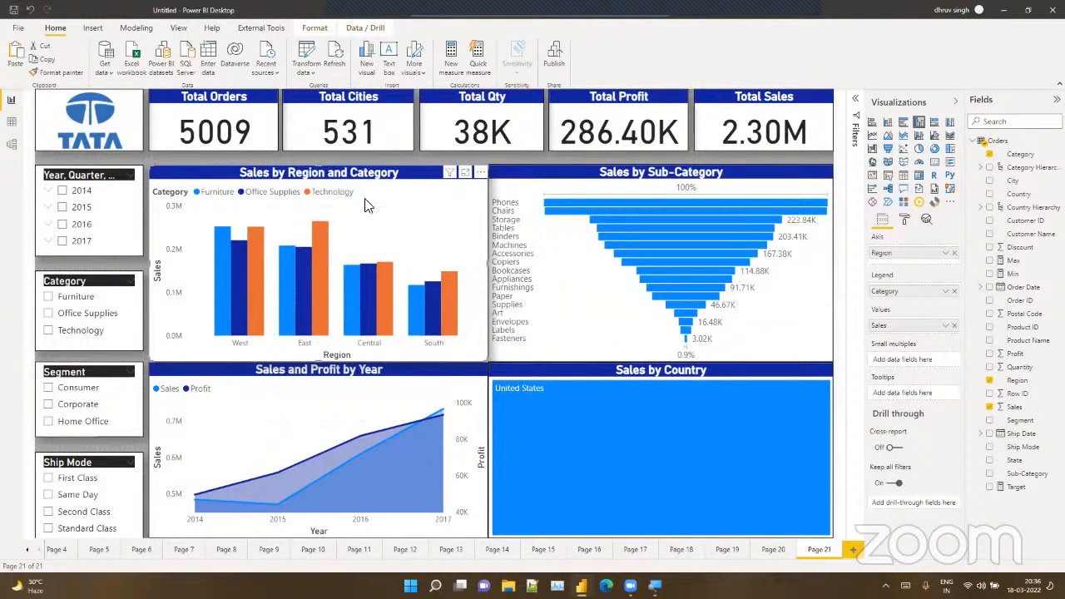
pyautogui.click(238, 141)
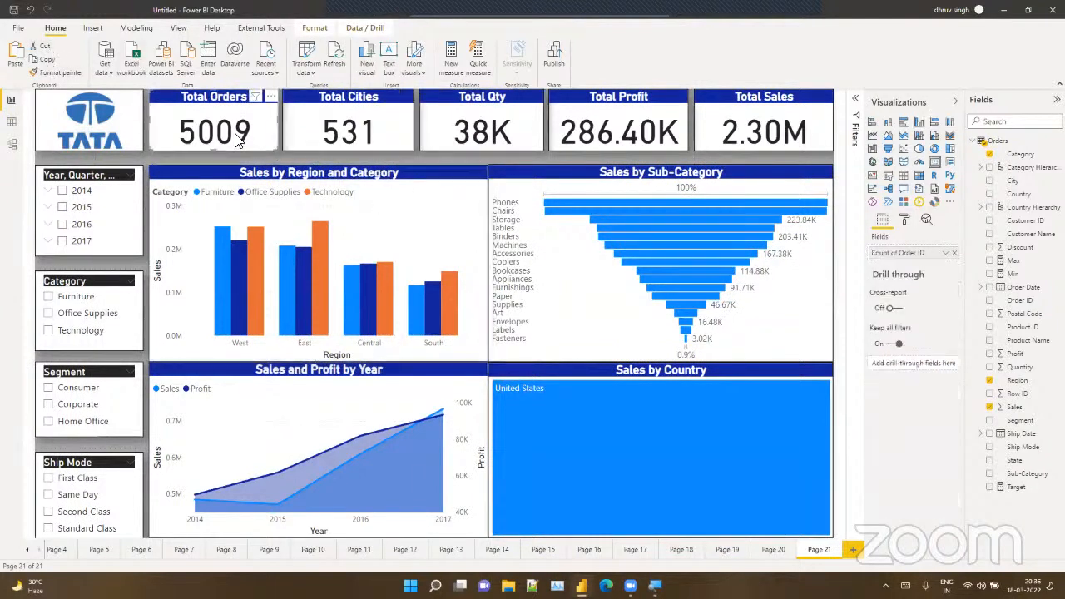
pyautogui.click(297, 139)
pyautogui.click(406, 96)
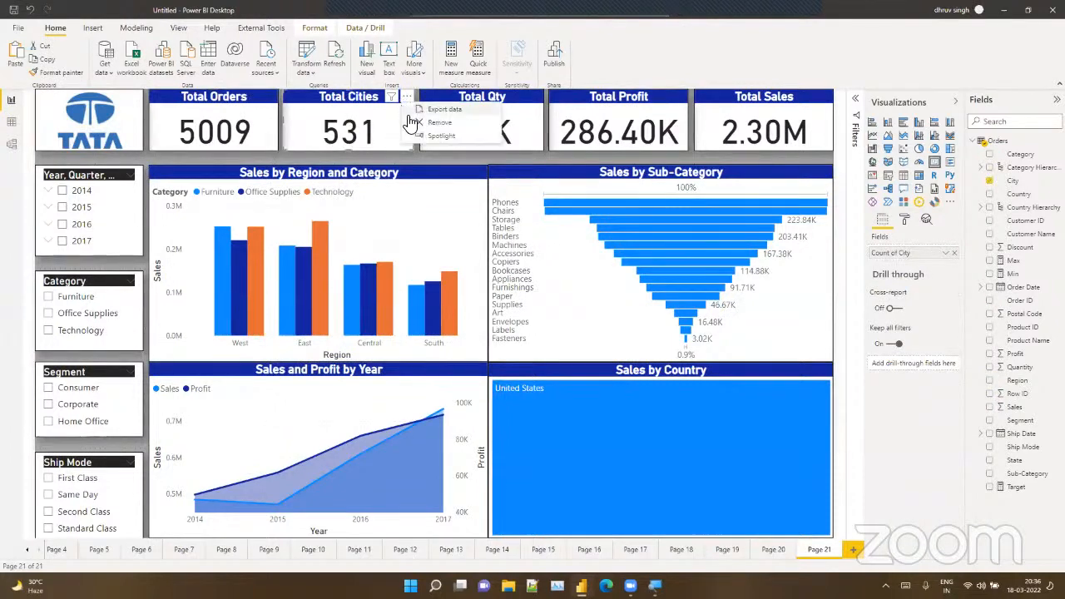
pyautogui.click(439, 122)
# Step: Move the Total Orders card into the gap before Total Qty and place a copy of it beside the logo
pyautogui.moveTo(239, 132); pyautogui.dragTo(375, 133)
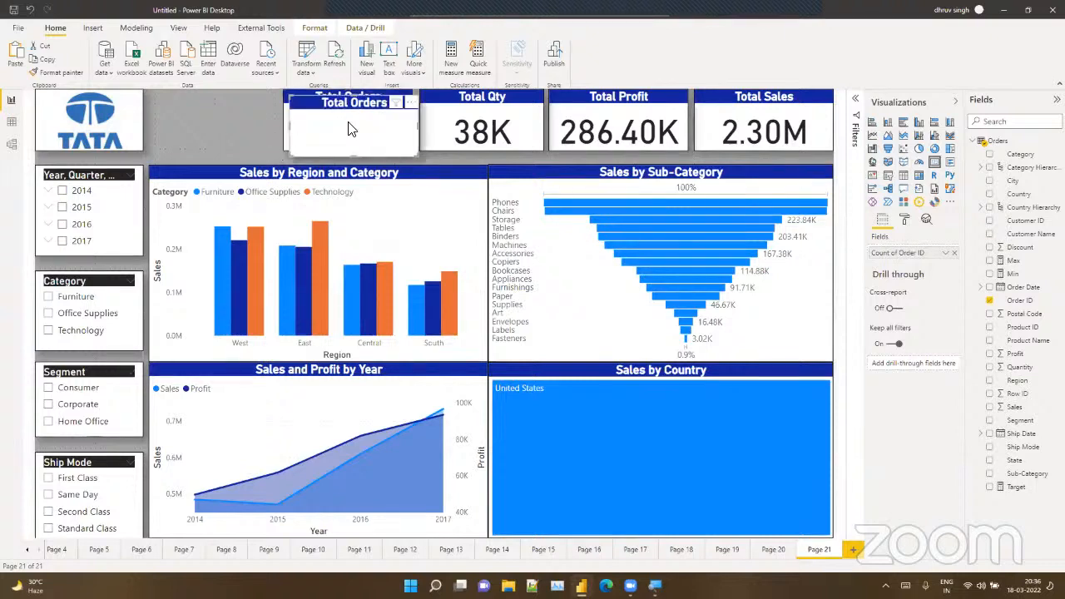
pyautogui.hotkey('ctrl', 'v')
pyautogui.moveTo(206, 112); pyautogui.dragTo(208, 112)
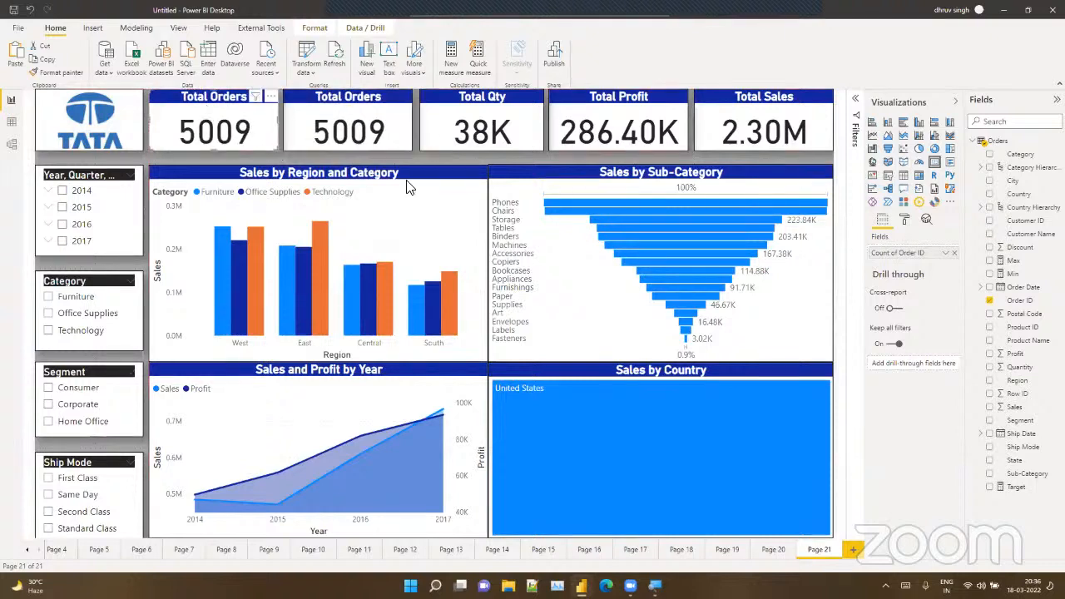
# Step: Replace Order ID with Category in the card beside the logo and set its data label text size to 30 pt
pyautogui.click(954, 252)
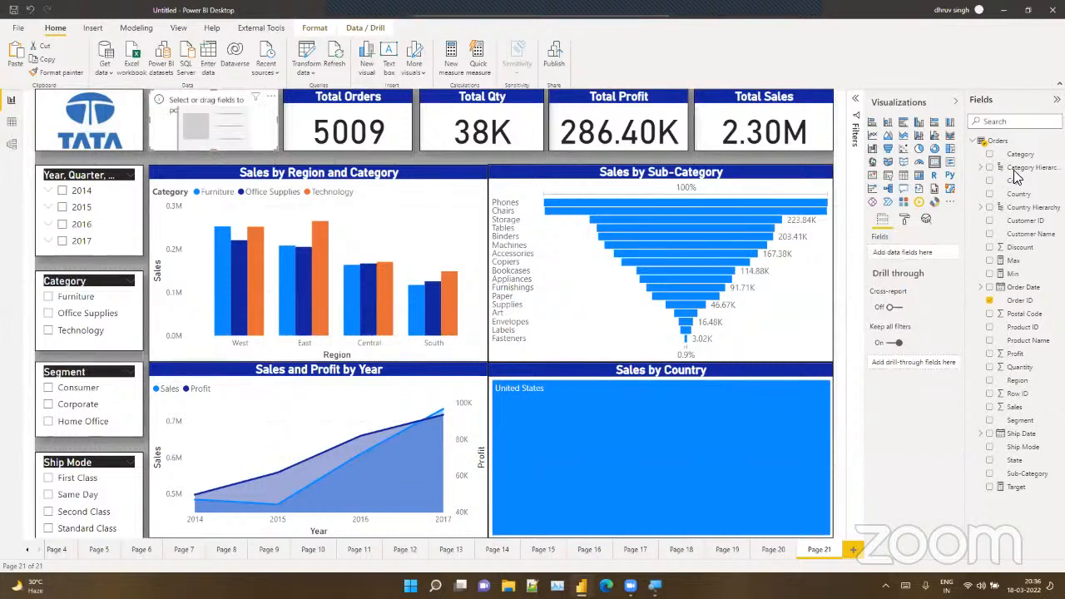
pyautogui.moveTo(1017, 155); pyautogui.dragTo(904, 250)
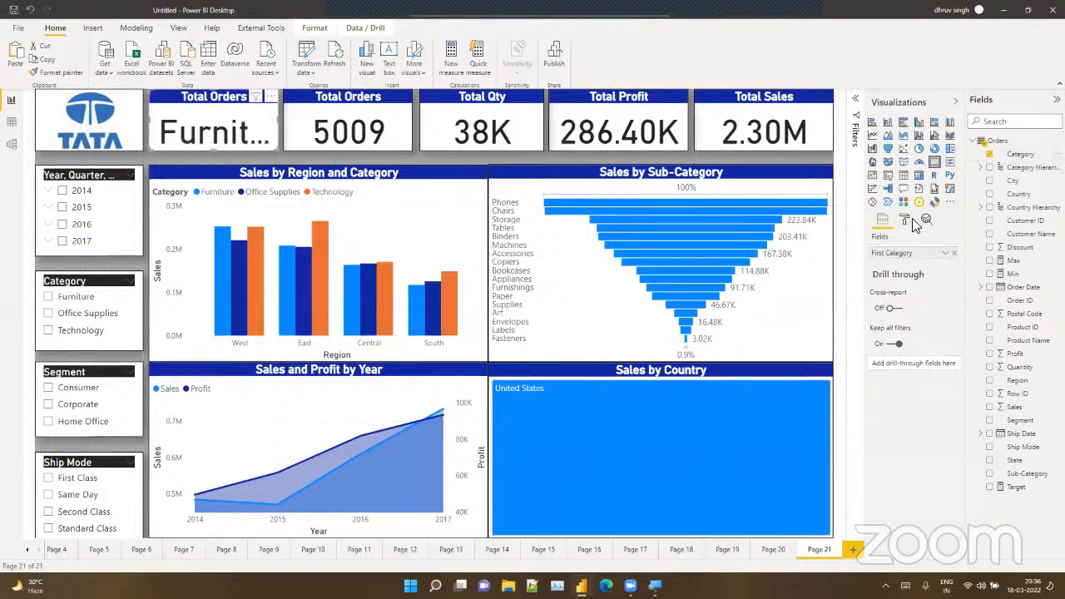
pyautogui.click(905, 220)
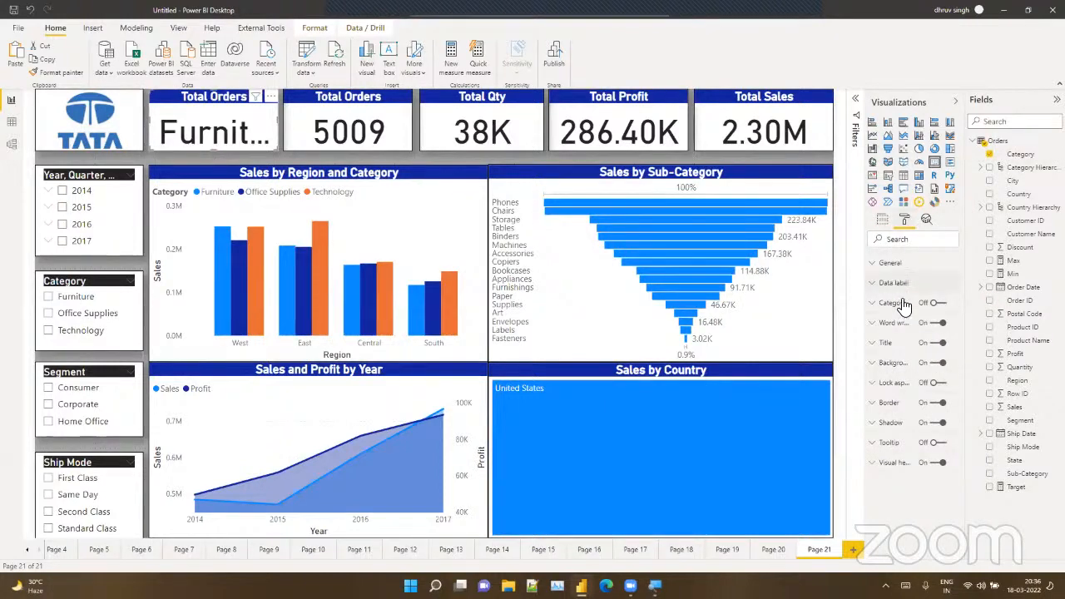
pyautogui.click(896, 283)
pyautogui.scroll(-3, 902, 316)
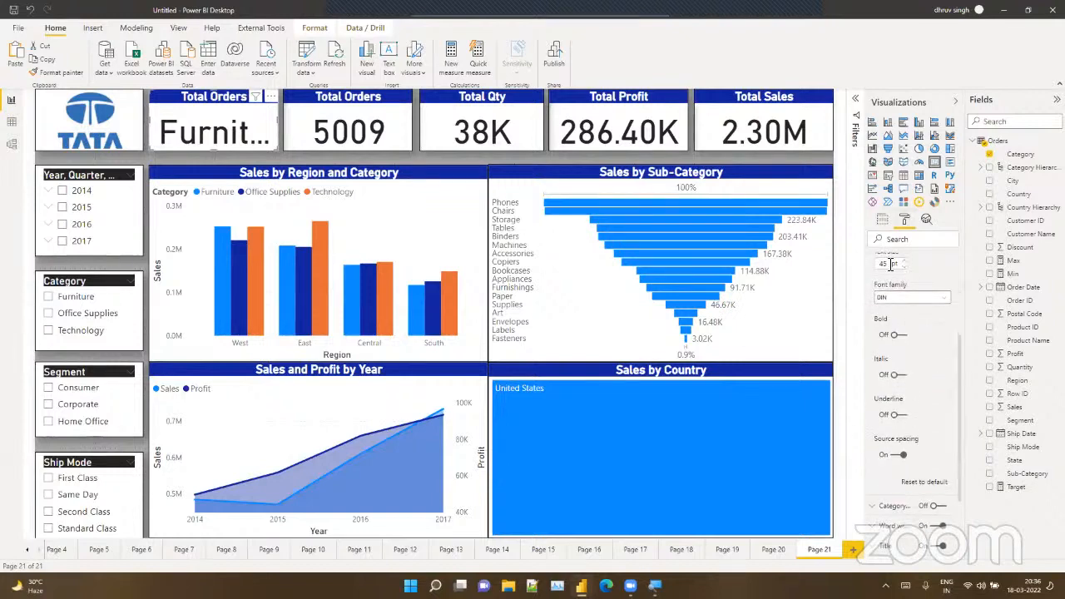
pyautogui.press('BackSpace')
pyautogui.press('BackSpace')
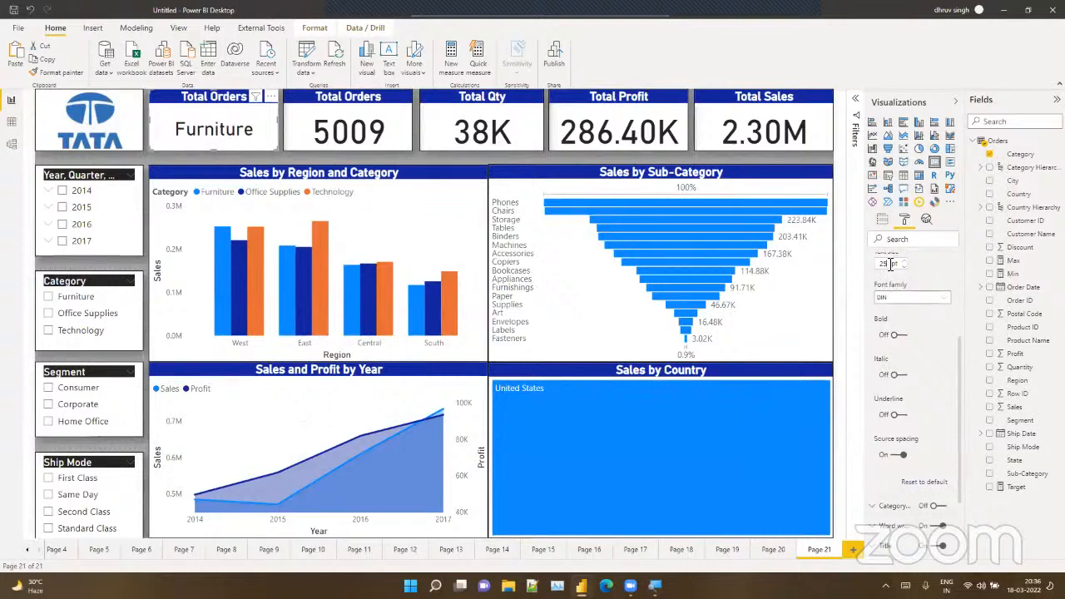
pyautogui.write('30')
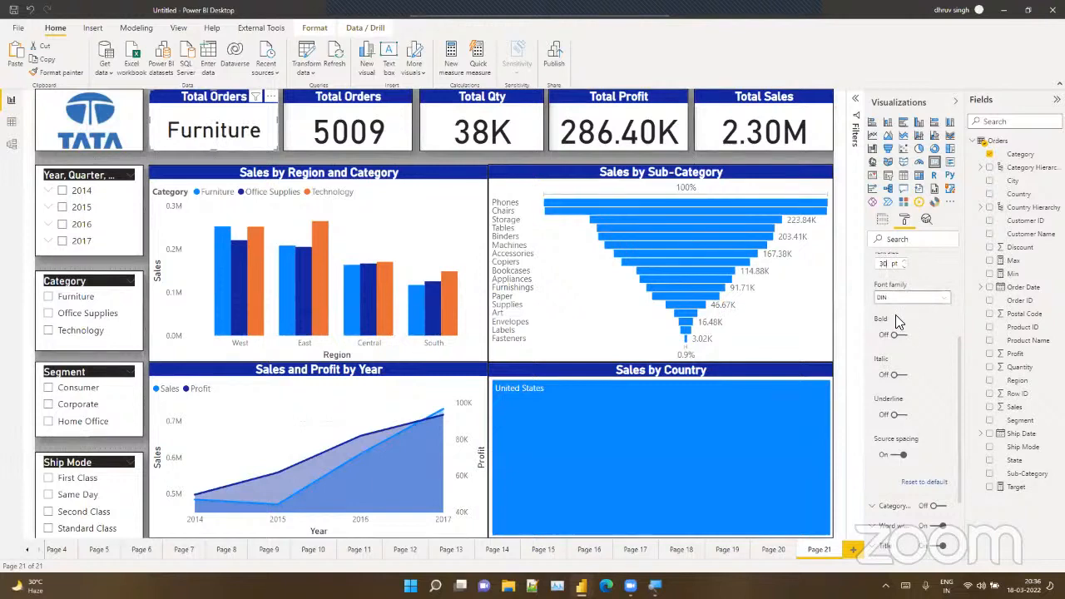
pyautogui.scroll(3, 898, 332)
pyautogui.click(889, 293)
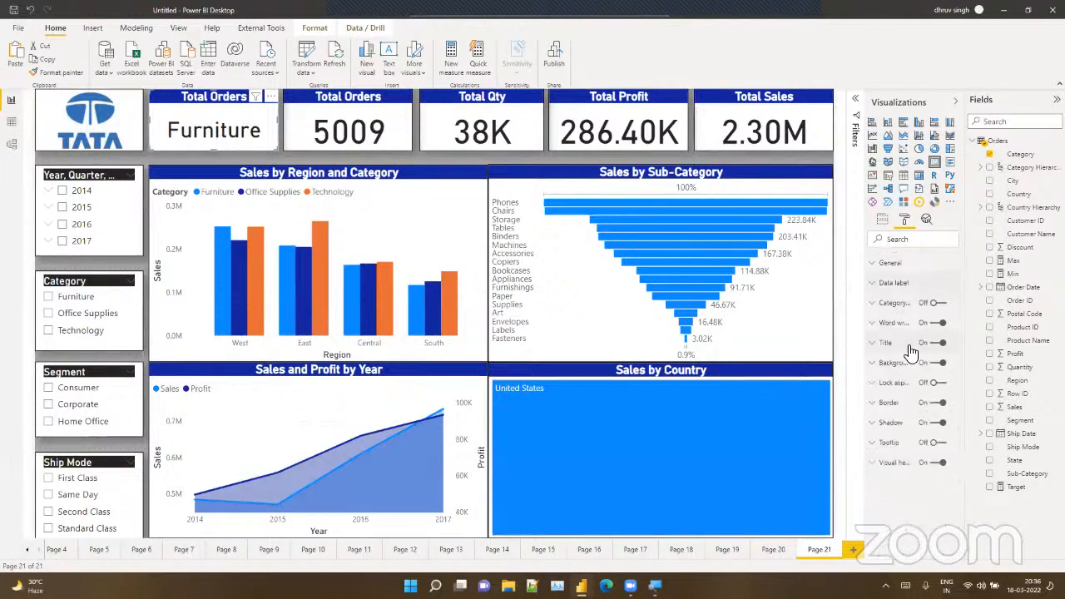
# Step: Change the title of the category card beside the logo to "Selected Category"
pyautogui.click(892, 343)
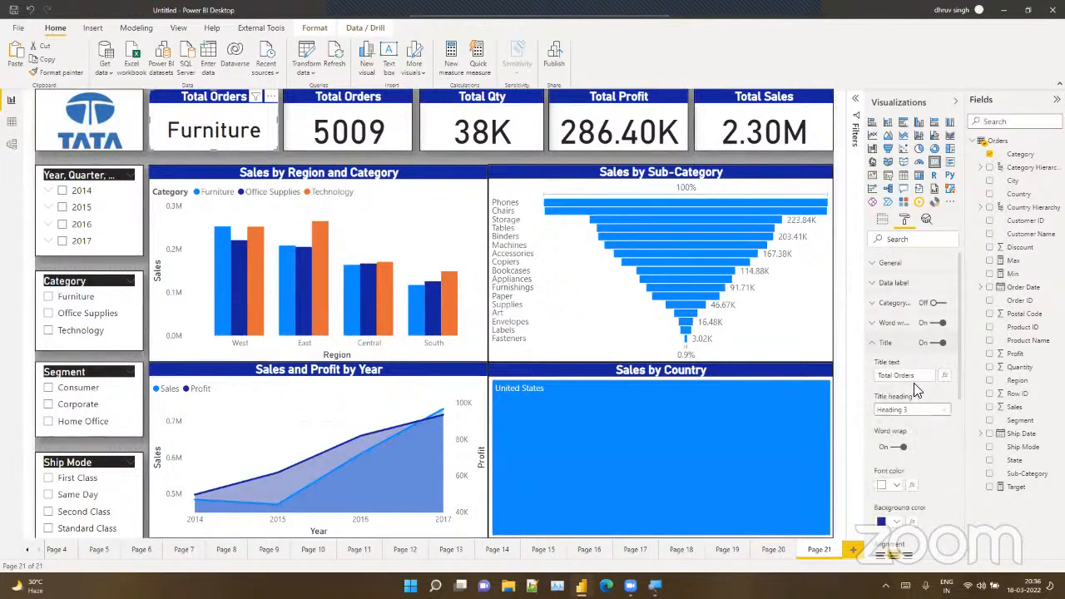
pyautogui.click(919, 381)
pyautogui.press('BackSpace')
pyautogui.press('BackSpace')
pyautogui.press('BackSpace')
pyautogui.press('BackSpace')
pyautogui.press('BackSpace')
pyautogui.press('BackSpace')
pyautogui.press('BackSpace')
pyautogui.press('BackSpace')
pyautogui.press('BackSpace')
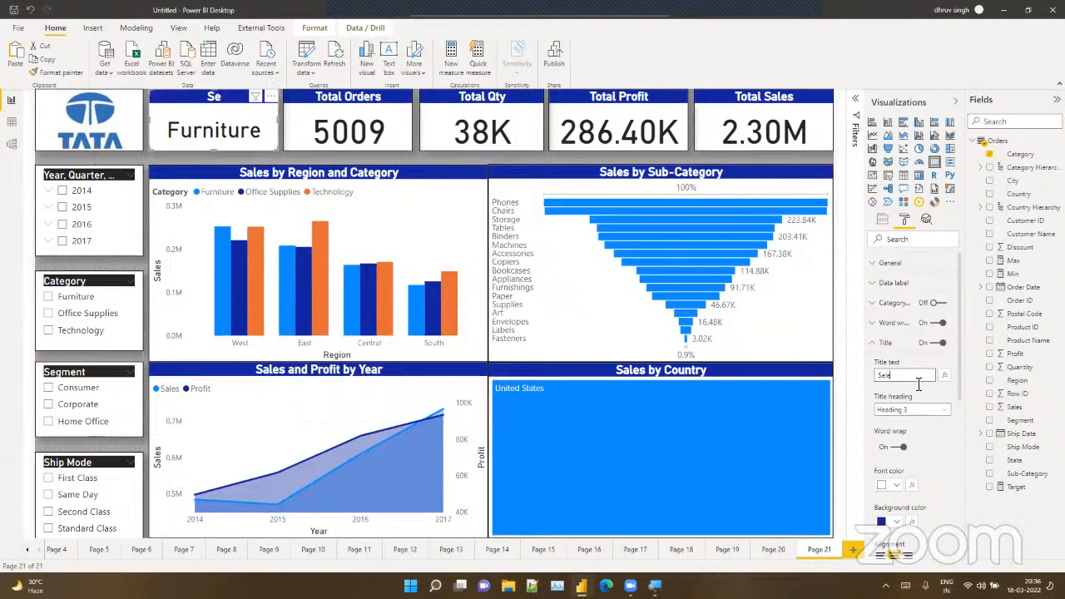
pyautogui.write('Selected Category')
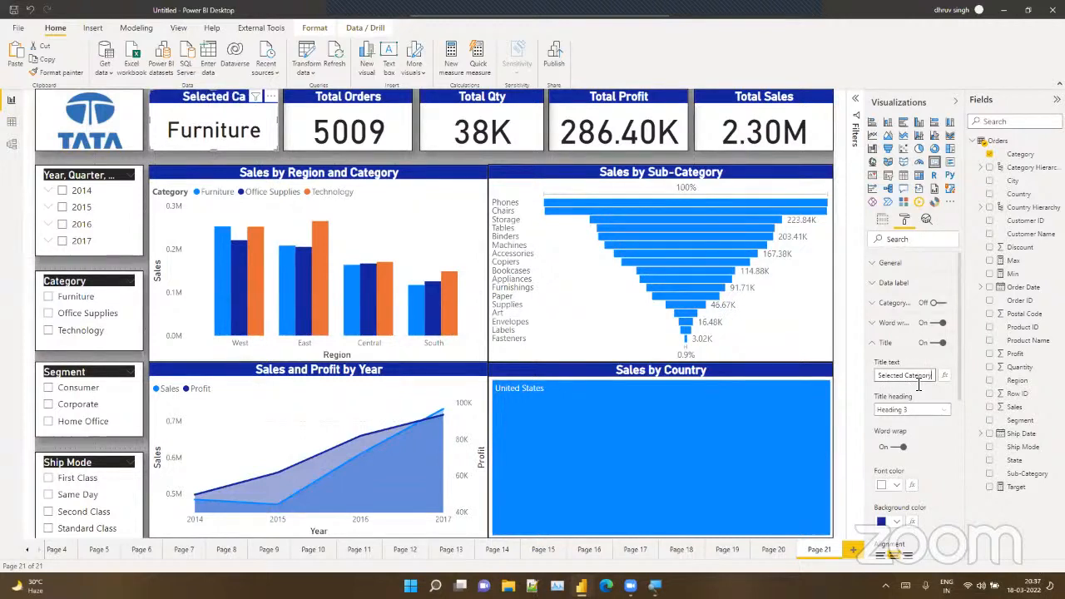
pyautogui.click(479, 161)
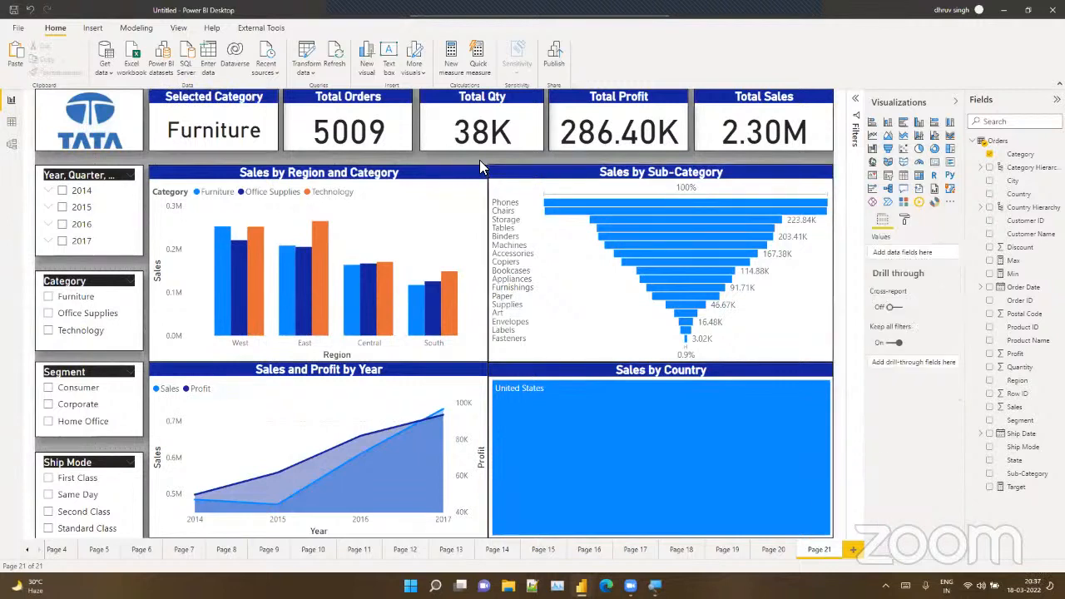
# Step: Replace the Category field with Region in the slicer between the Year and Segment slicers
pyautogui.click(439, 358)
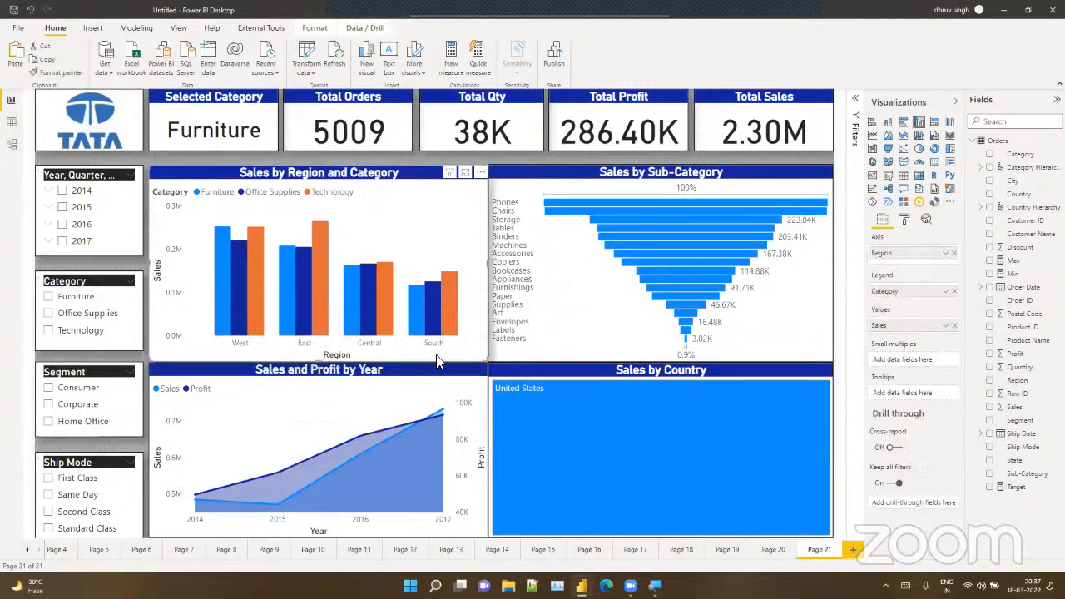
pyautogui.click(87, 274)
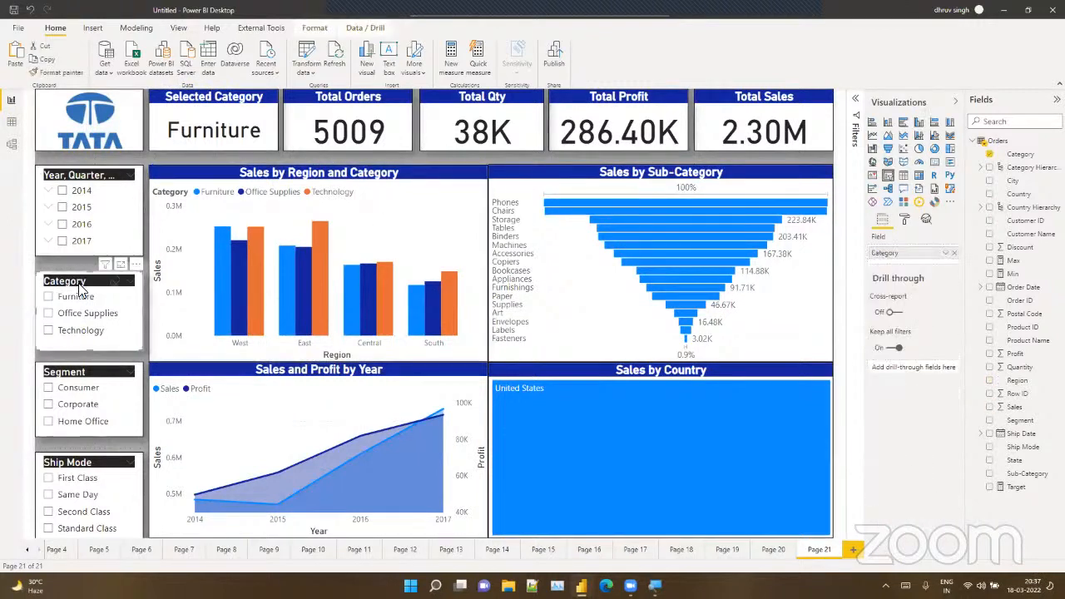
pyautogui.click(954, 252)
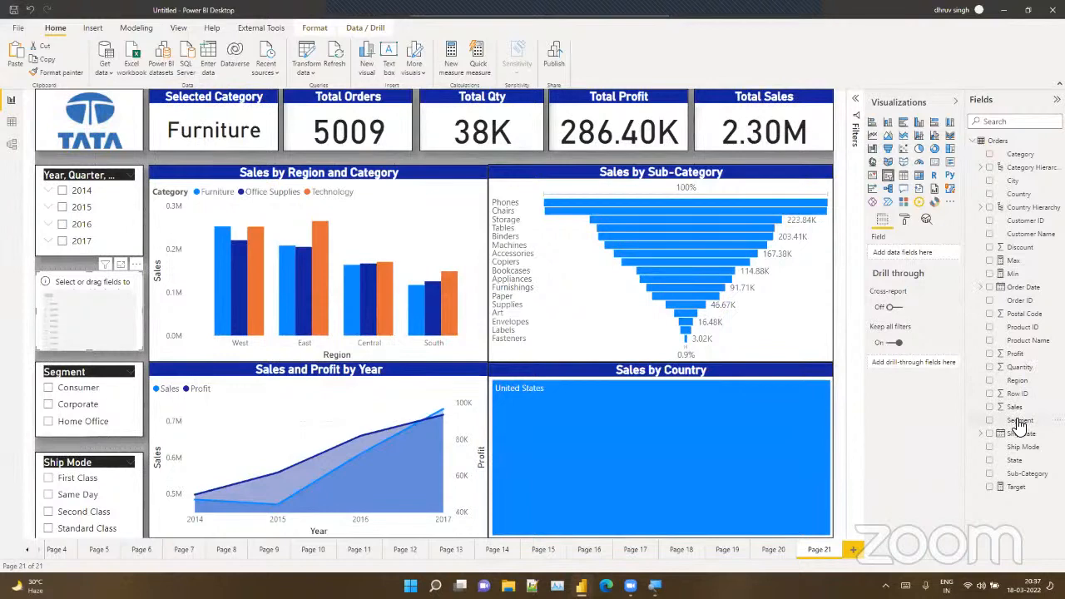
pyautogui.moveTo(1020, 424); pyautogui.dragTo(912, 253)
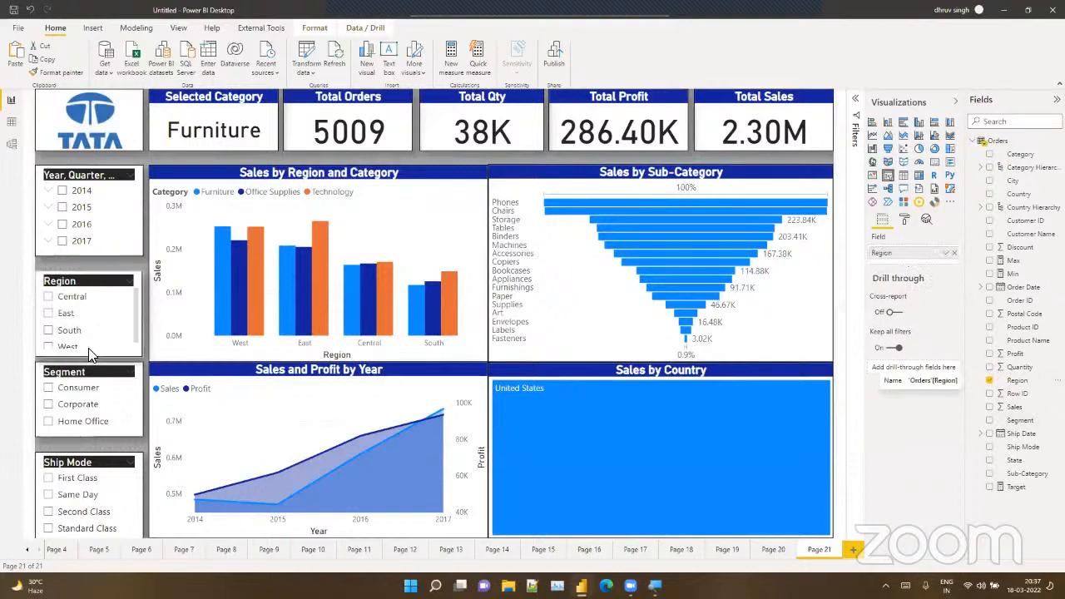
# Step: Enlarge the Region slicer to fit all four regions and space it evenly with the Segment and Ship Mode slicers
pyautogui.click(85, 376)
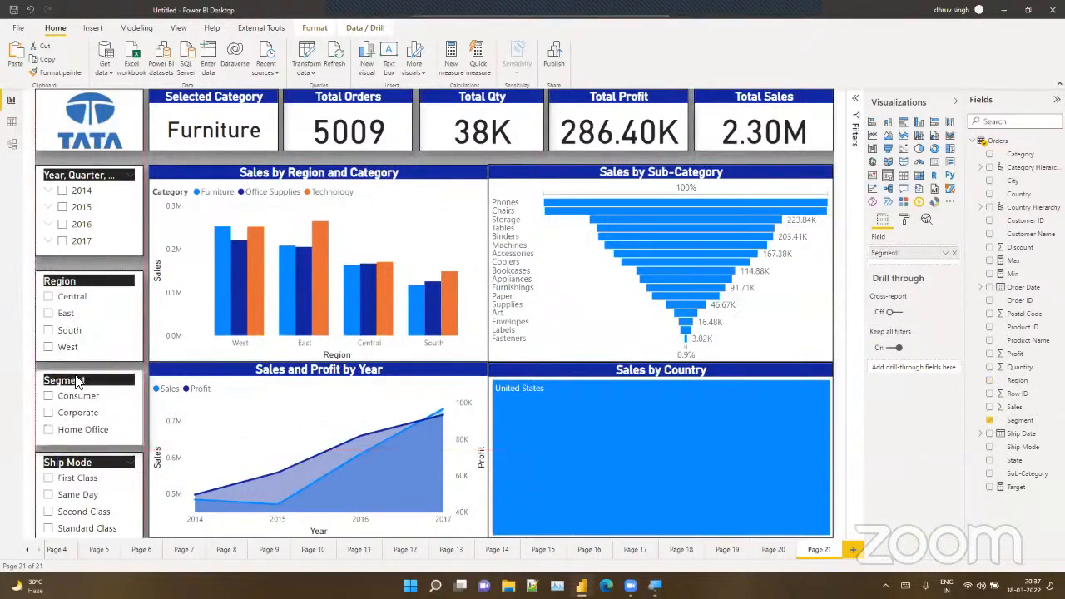
pyautogui.moveTo(83, 281); pyautogui.dragTo(83, 274)
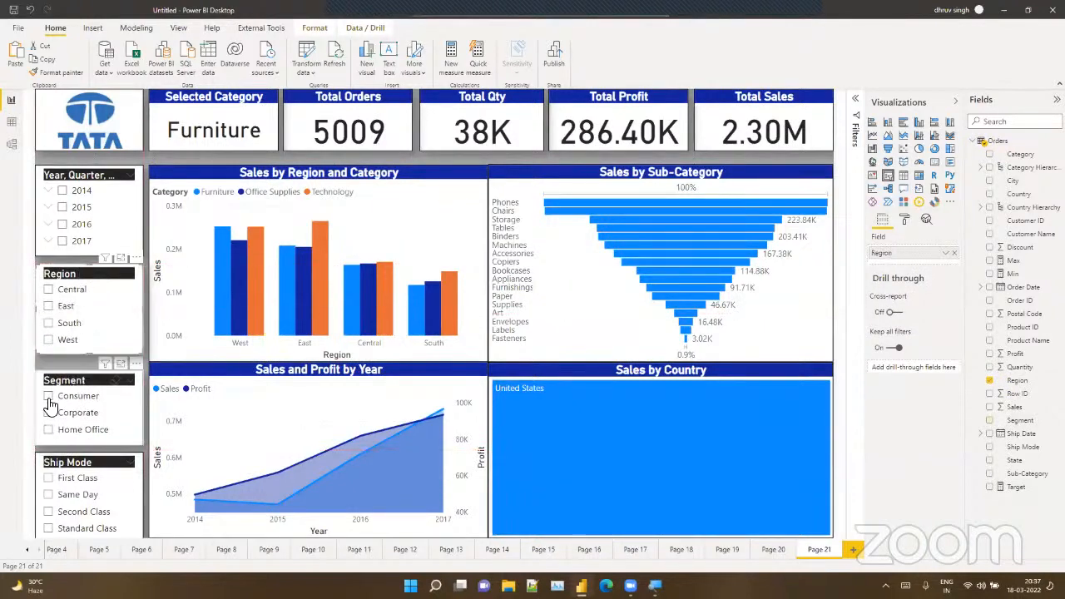
pyautogui.moveTo(67, 387); pyautogui.dragTo(66, 379)
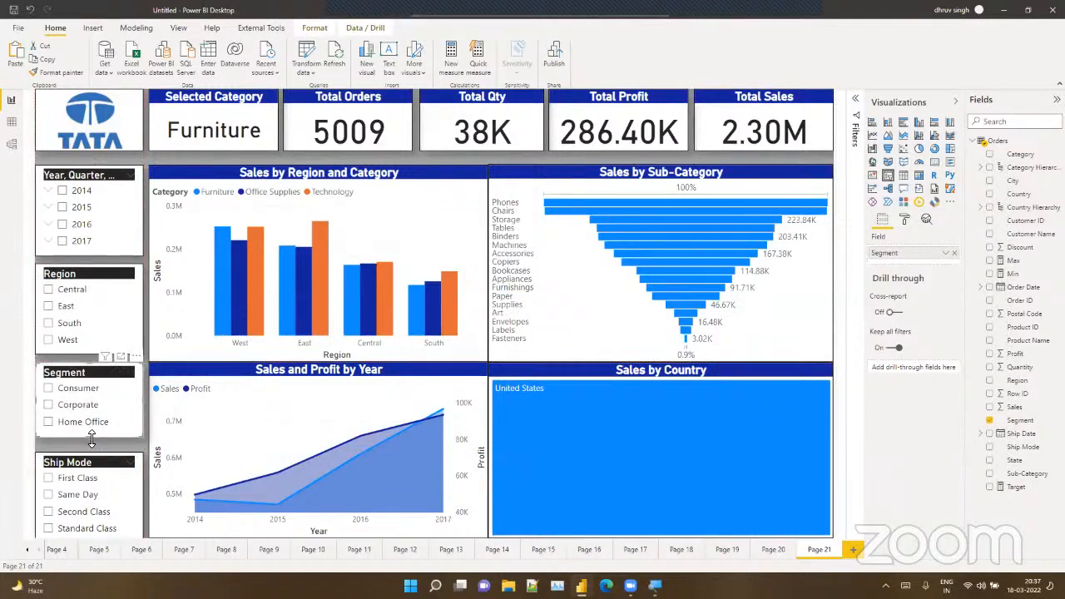
pyautogui.moveTo(68, 468); pyautogui.dragTo(67, 456)
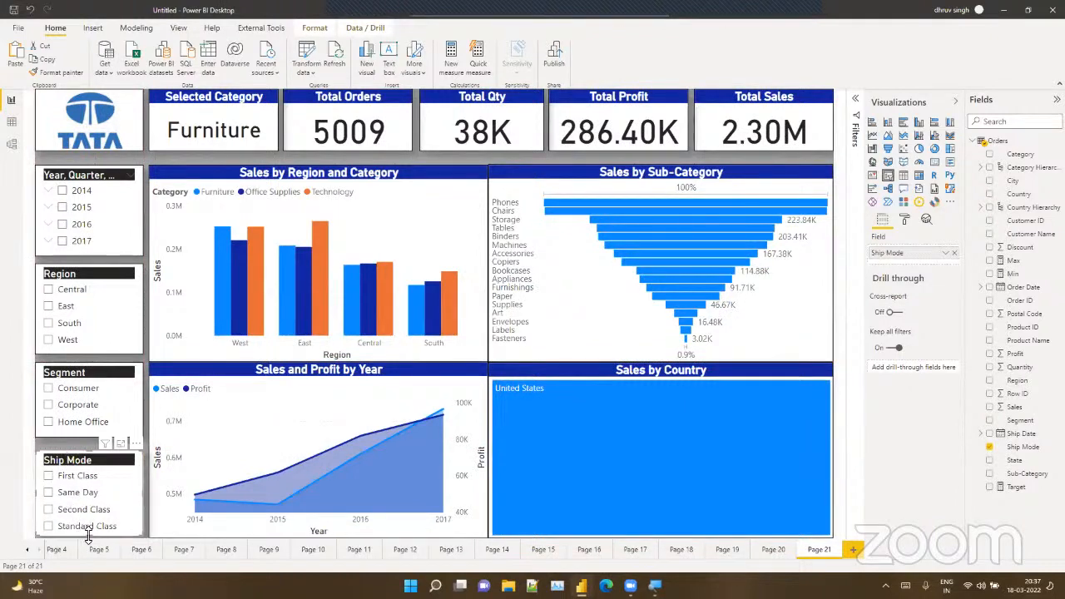
pyautogui.click(73, 440)
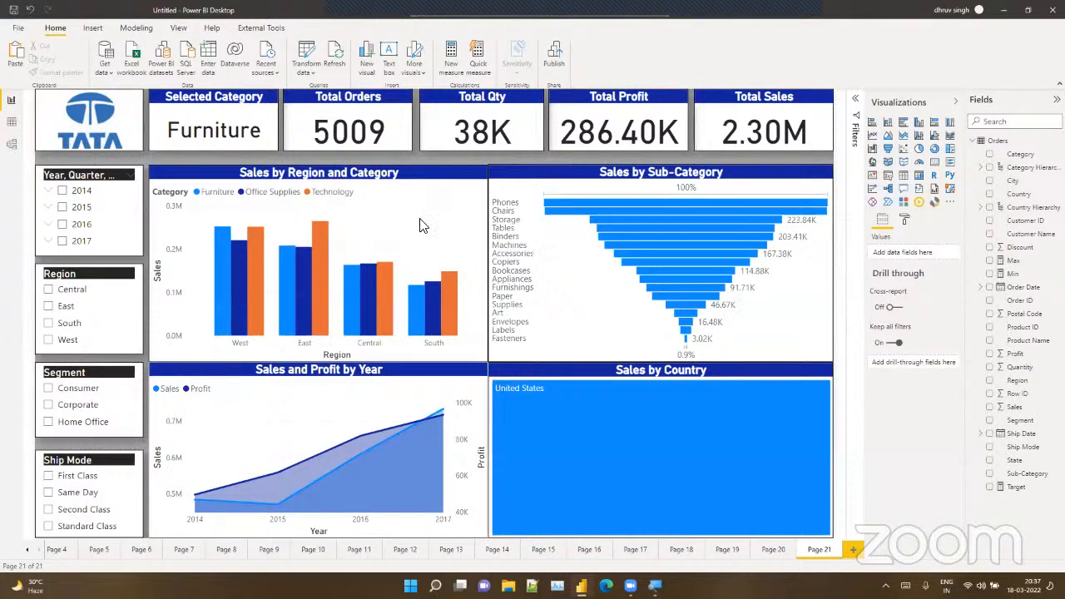
# Step: Replace Category with Segment as the legend of the sales by region column chart
pyautogui.click(448, 222)
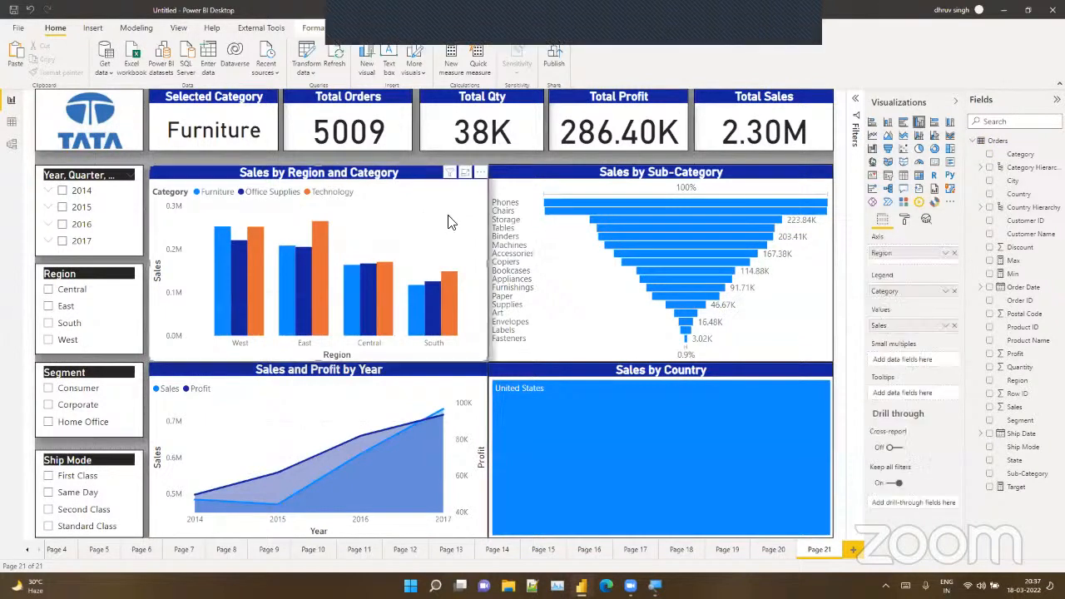
pyautogui.click(954, 291)
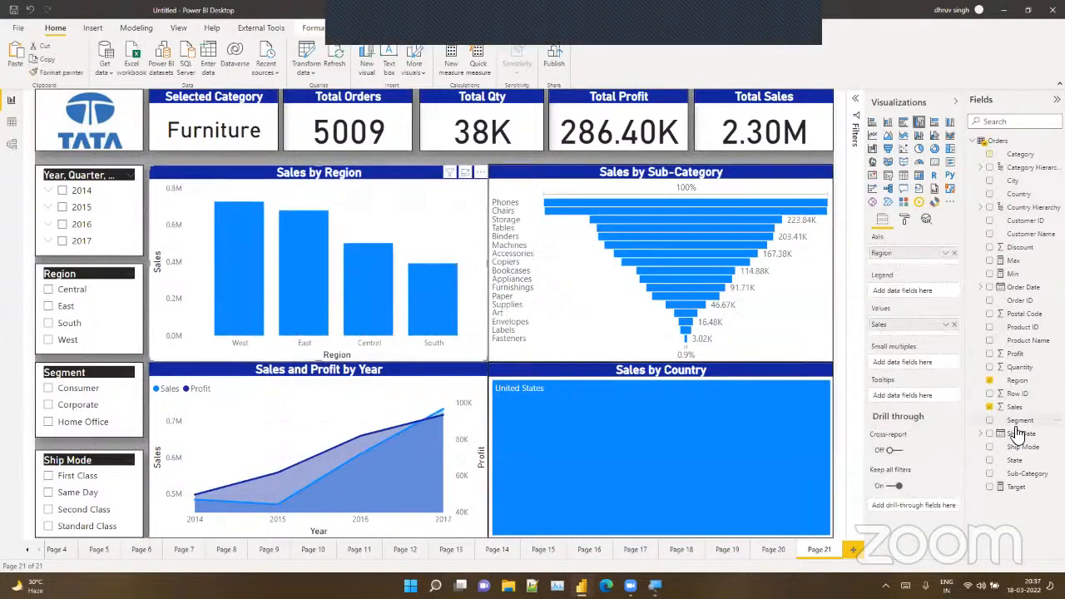
pyautogui.moveTo(1015, 422); pyautogui.dragTo(918, 293)
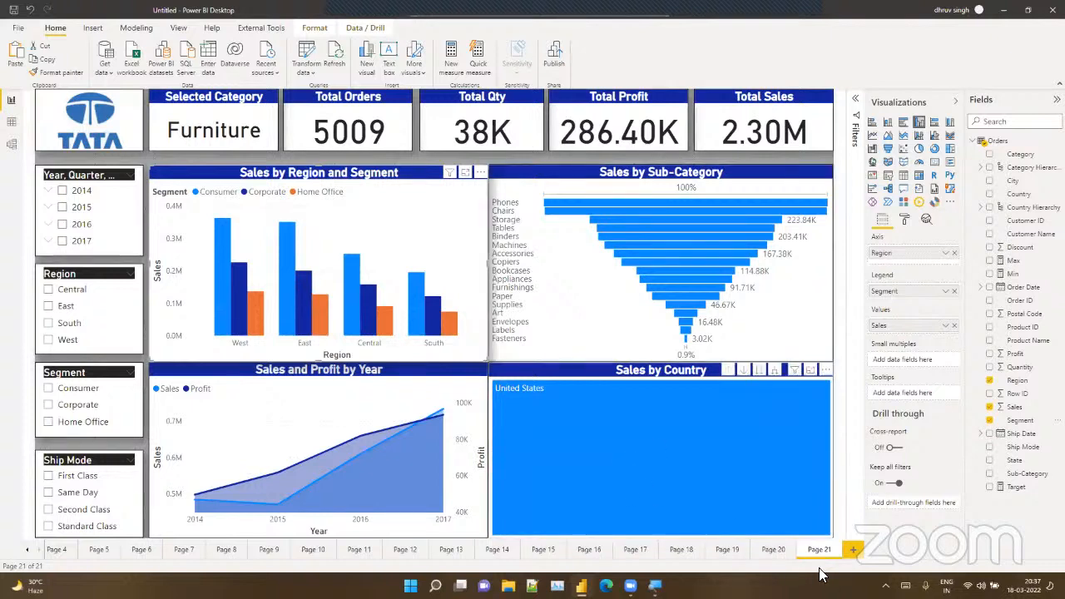
# Step: Look at the pie chart on Page 20, then return to Page 21 and add Category as its drill-through field
pyautogui.click(780, 547)
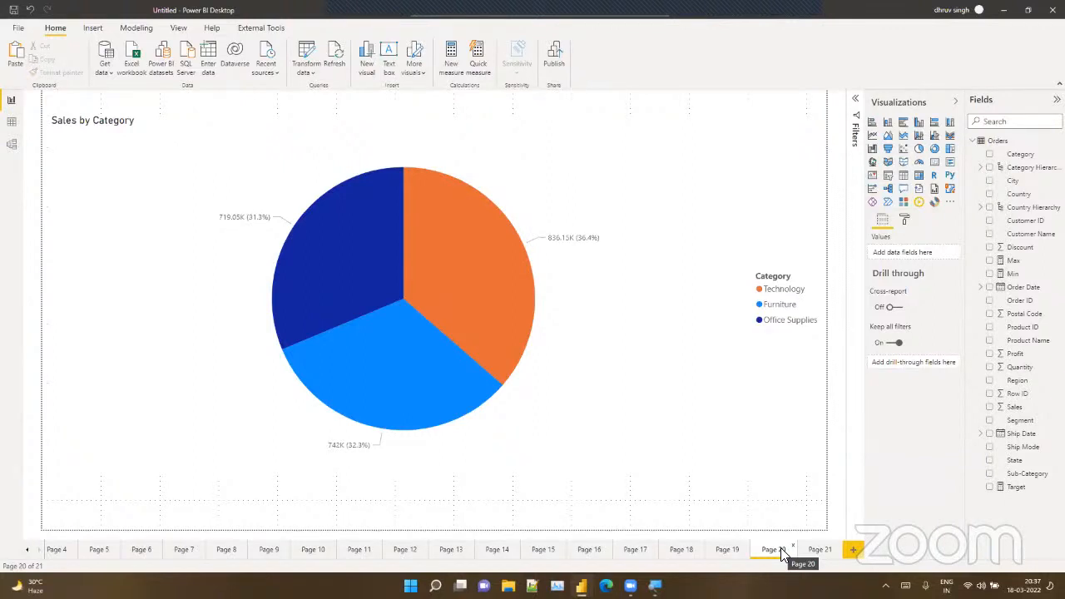
pyautogui.click(816, 551)
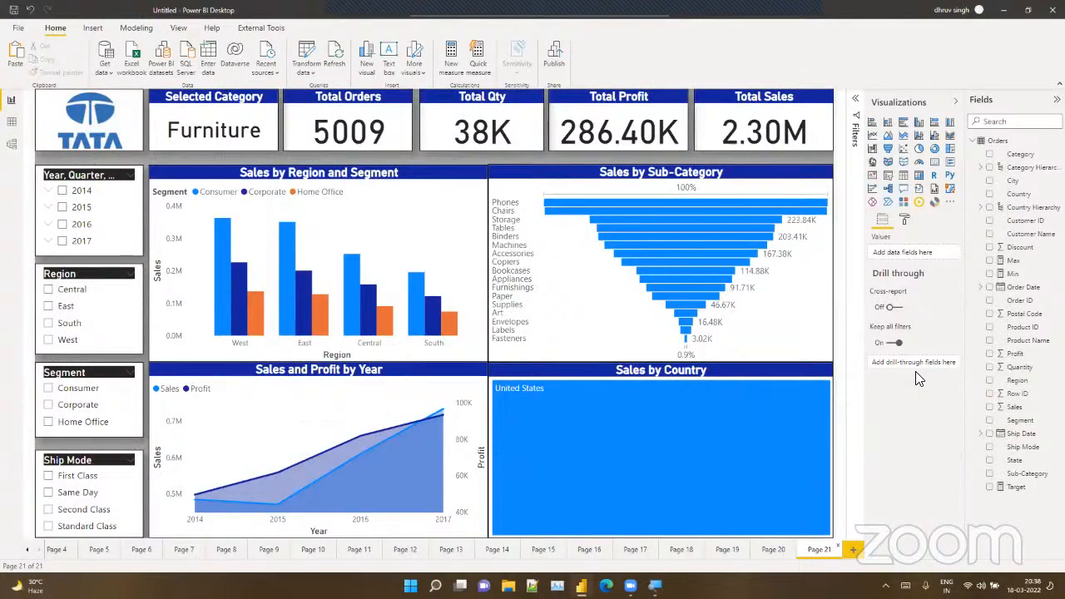
pyautogui.moveTo(1019, 155); pyautogui.dragTo(909, 363)
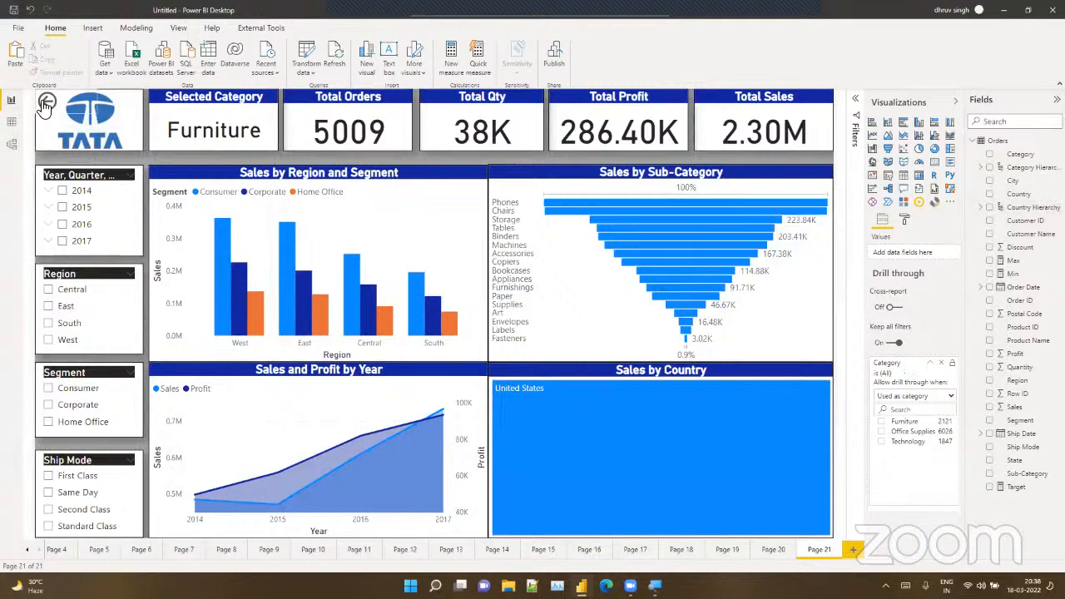
# Step: Move the drill-through back button off the logo and clear it from the dashboard
pyautogui.moveTo(45, 106); pyautogui.dragTo(48, 133)
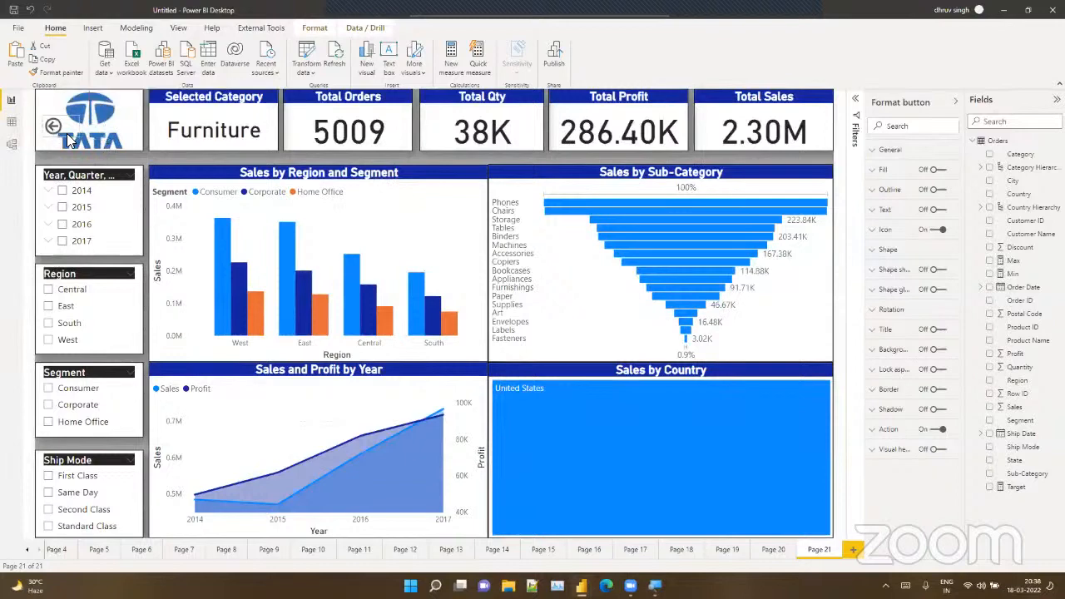
pyautogui.moveTo(67, 133); pyautogui.dragTo(233, 165)
pyautogui.moveTo(305, 183); pyautogui.dragTo(721, 131)
pyautogui.click(721, 126)
pyautogui.click(724, 136)
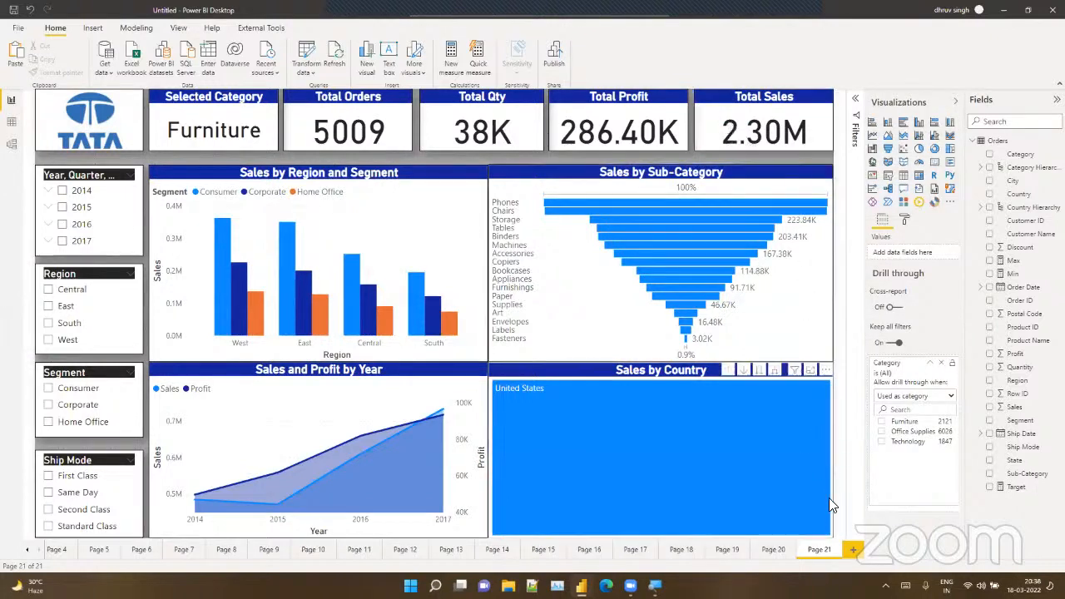
# Step: Test the drill-through from the Technology slice of the Page 20 pie chart to Page 21
pyautogui.click(775, 549)
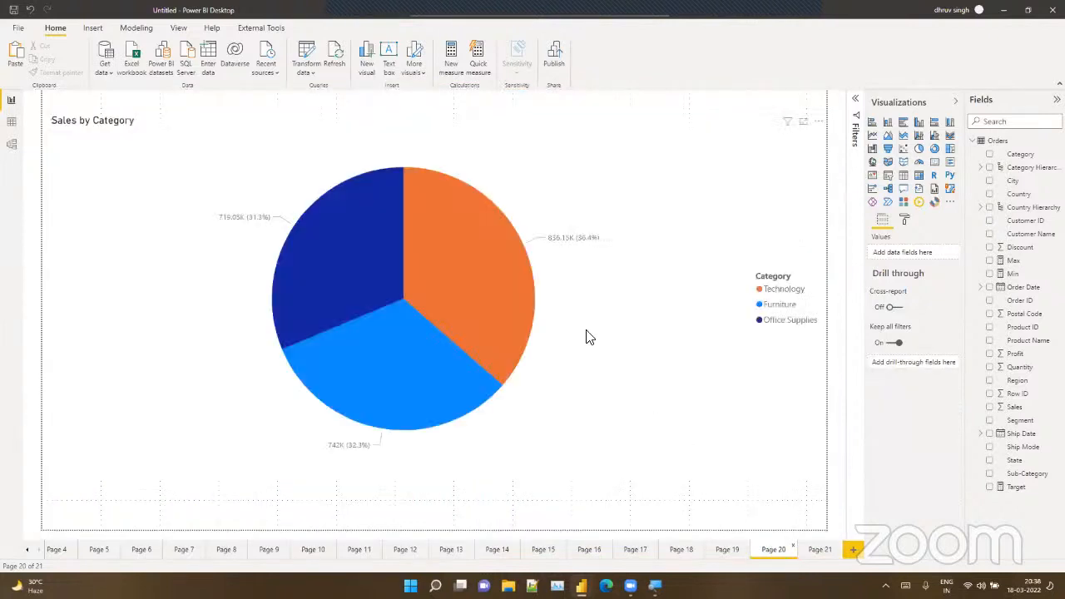
pyautogui.moveTo(481, 252)
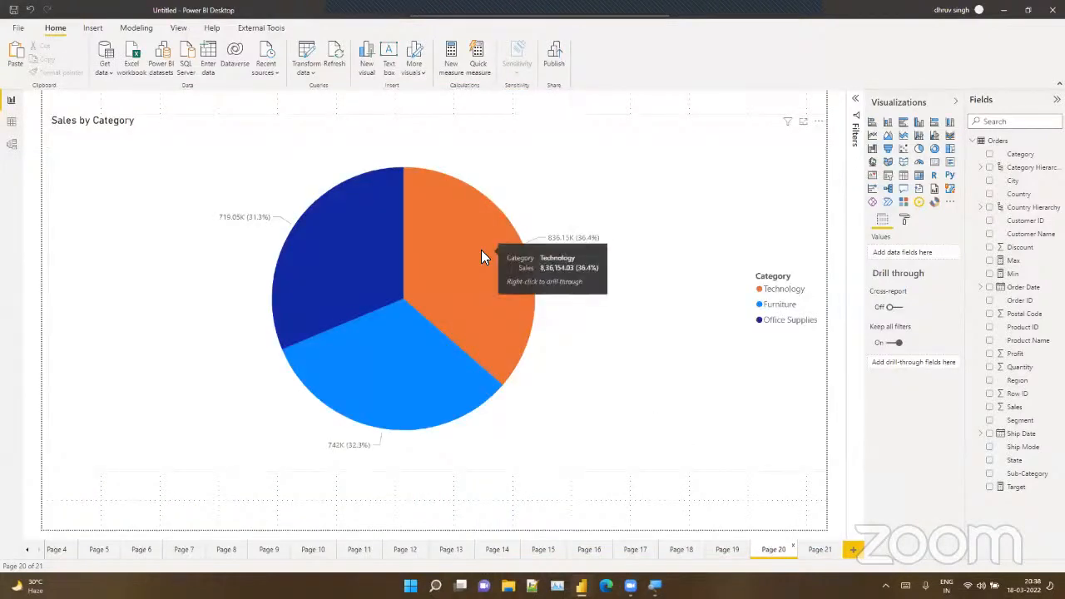
pyautogui.rightClick(481, 251)
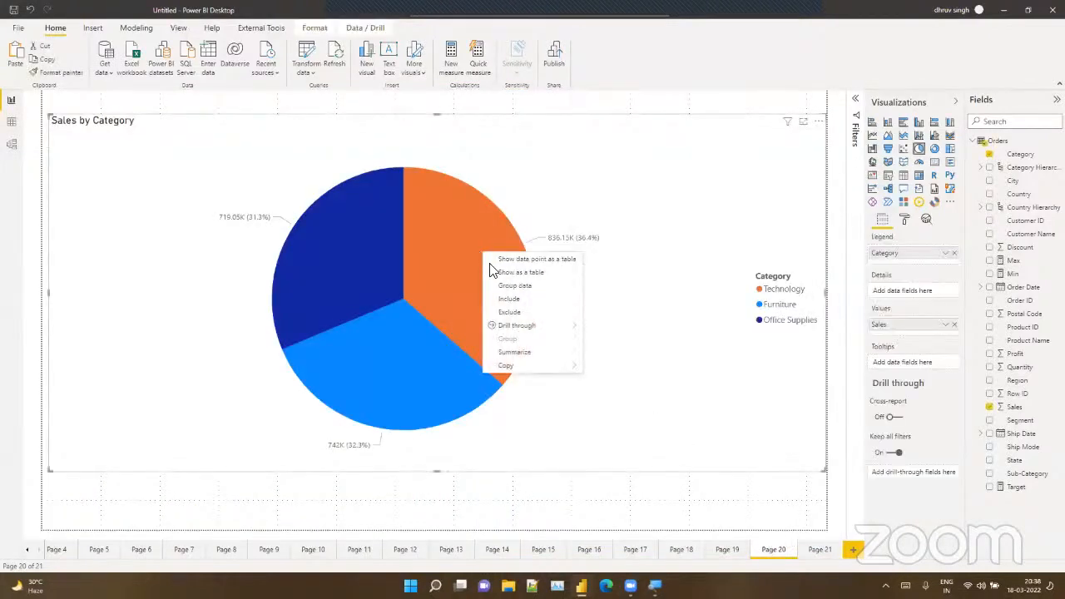
pyautogui.moveTo(528, 326)
pyautogui.moveTo(581, 333)
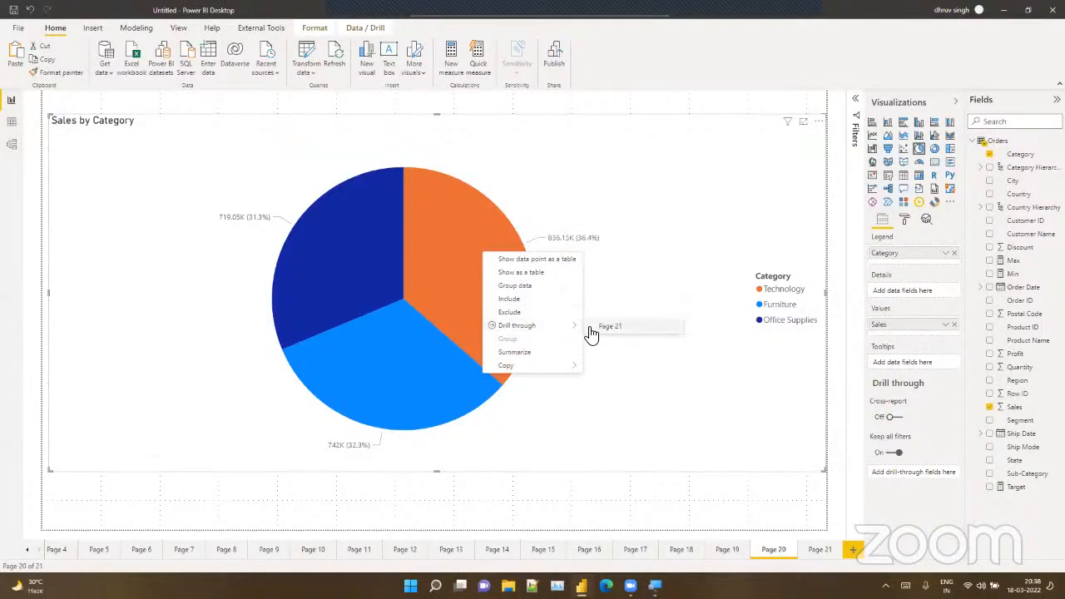
pyautogui.click(589, 333)
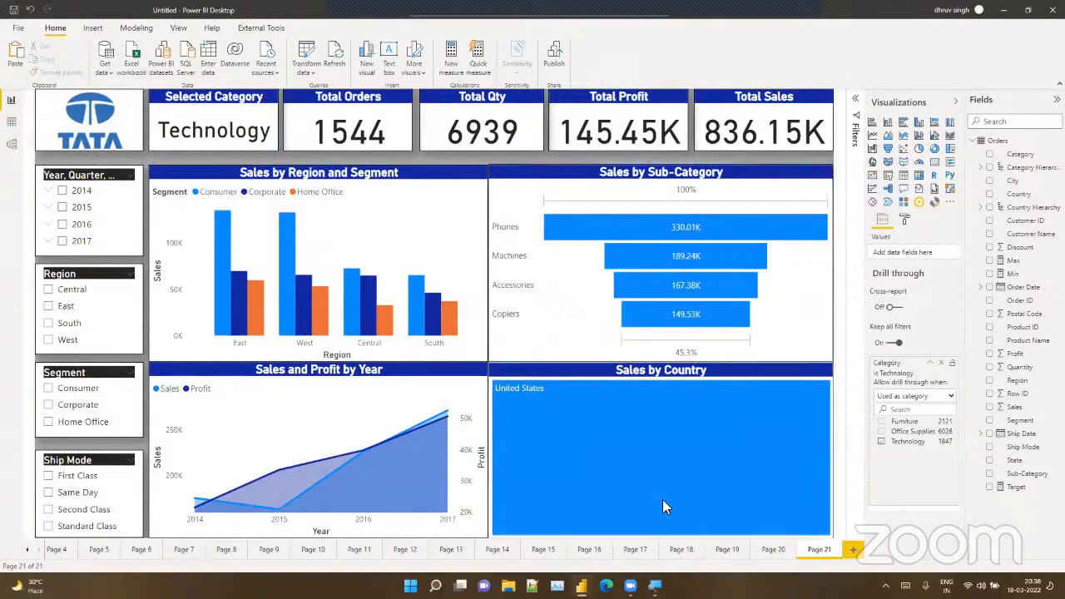
# Step: Return to Page 20 and drill through from the Office Supplies slice of the pie chart to Page 21
pyautogui.click(758, 552)
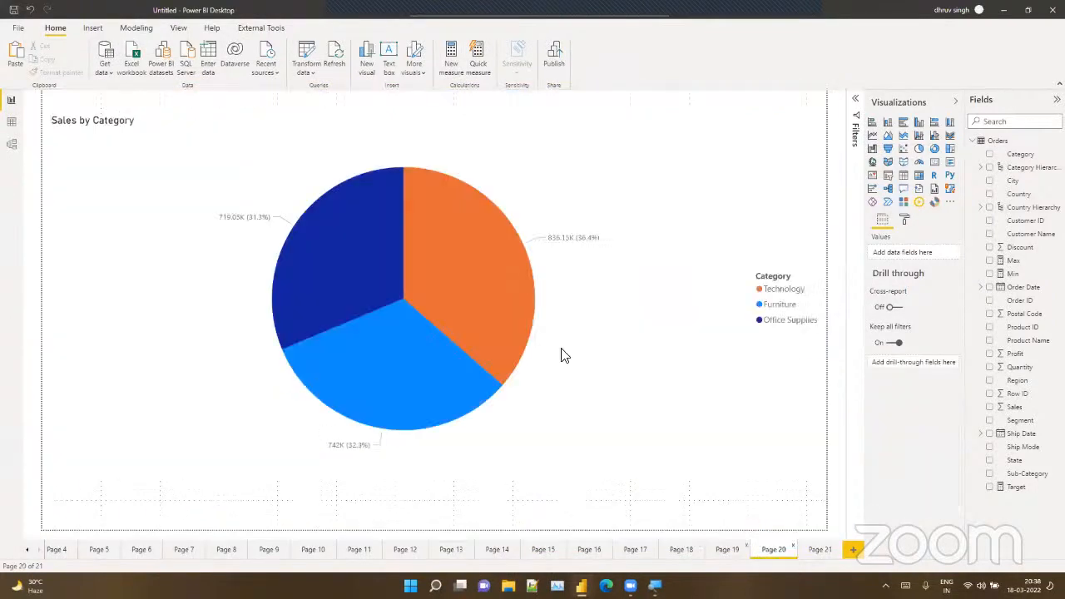
pyautogui.rightClick(361, 265)
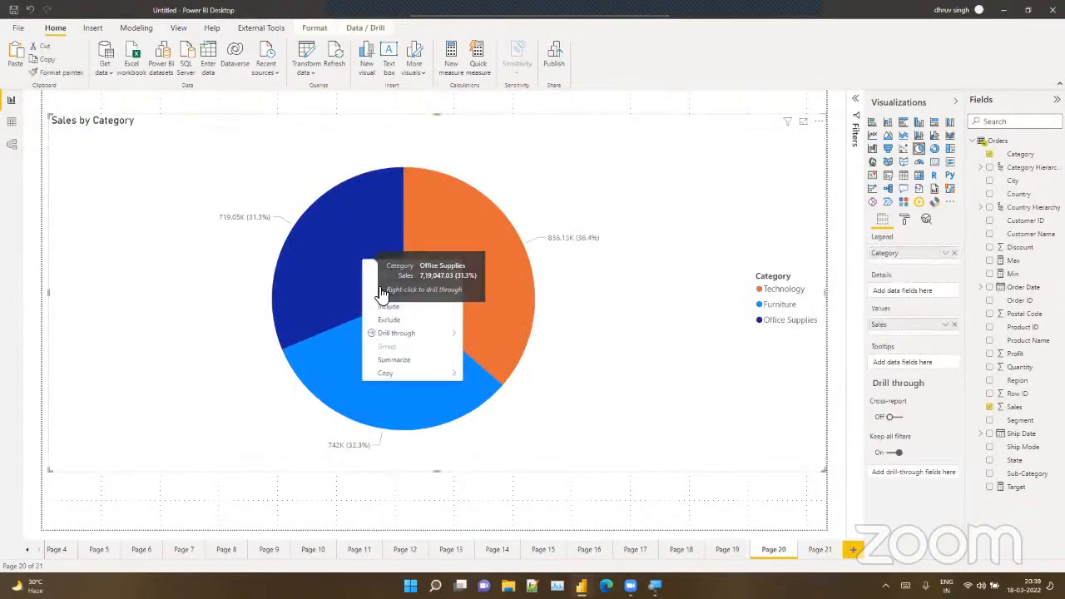
pyautogui.moveTo(414, 336)
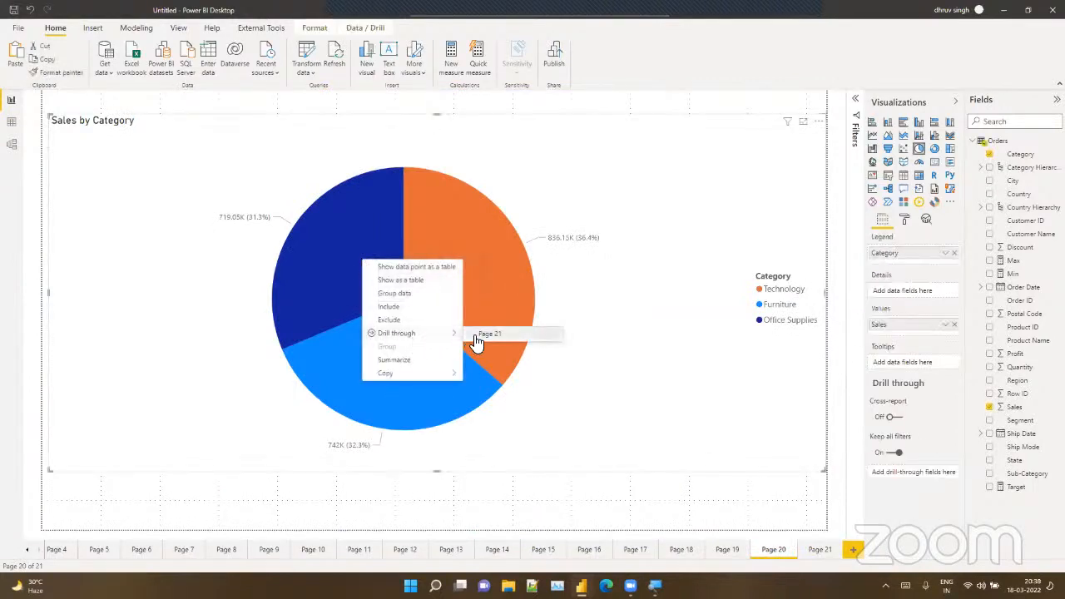
pyautogui.click(486, 335)
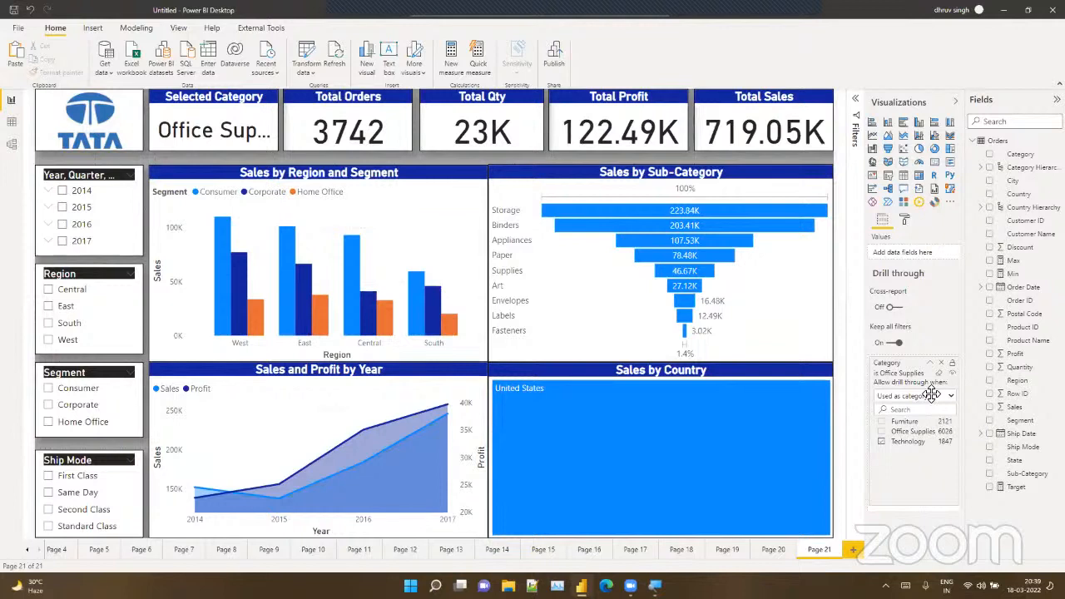
# Step: Add a new report page, insert a multi-row card, enlarge it and place it on the left half of the canvas
pyautogui.click(849, 549)
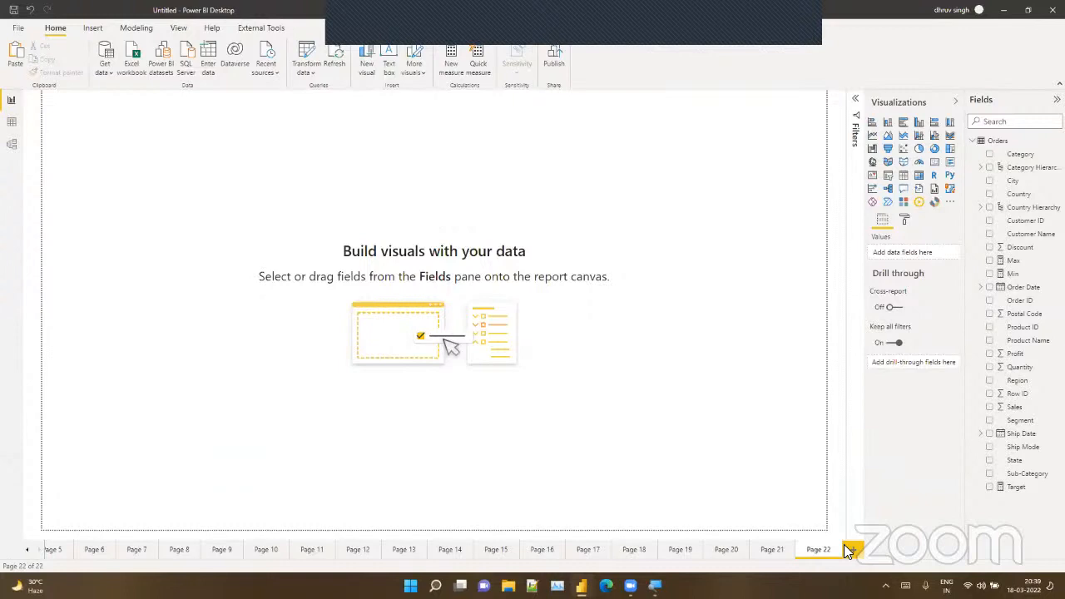
pyautogui.click(950, 161)
pyautogui.moveTo(78, 249); pyautogui.dragTo(59, 247)
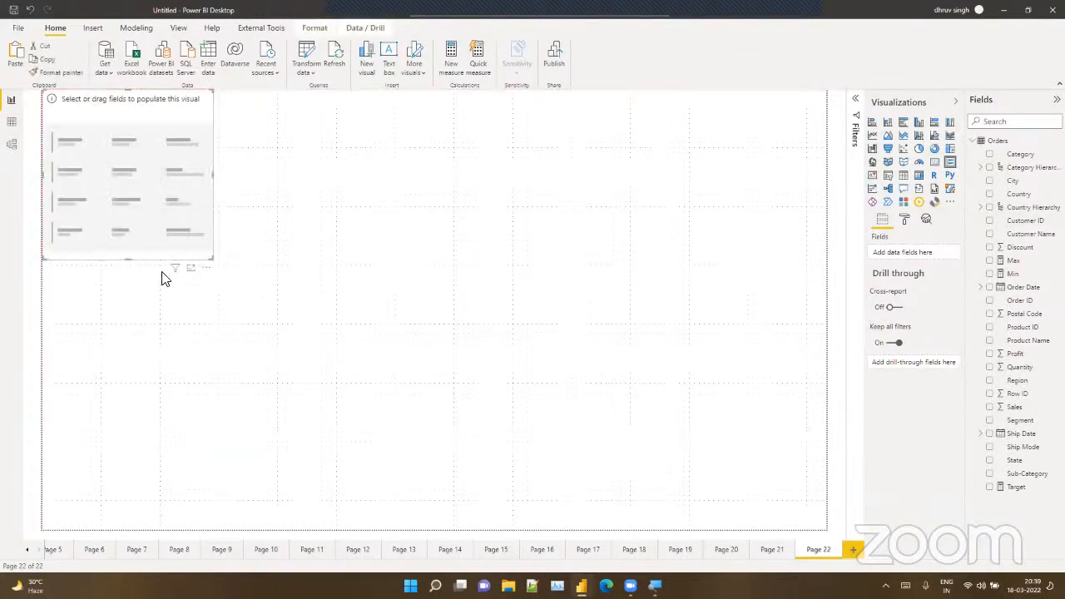
pyautogui.moveTo(209, 259); pyautogui.dragTo(353, 392)
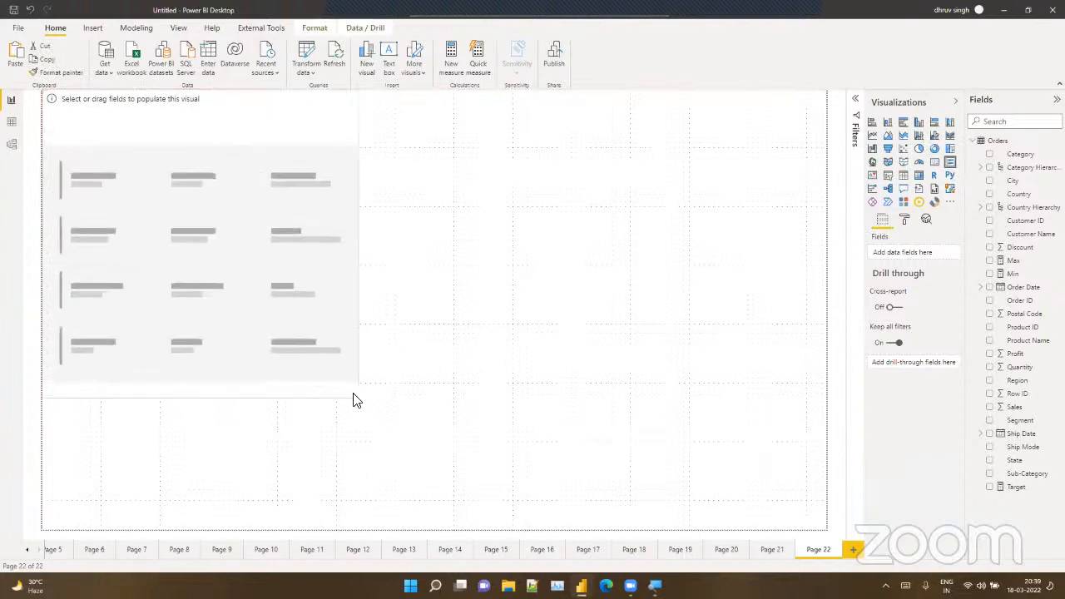
pyautogui.moveTo(201, 297); pyautogui.dragTo(215, 343)
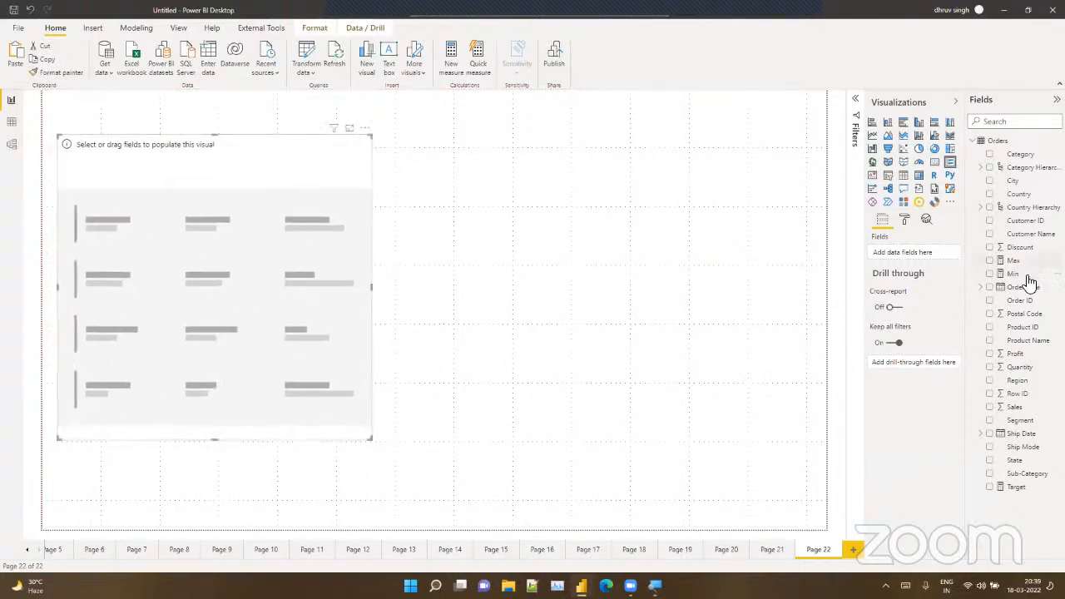
pyautogui.moveTo(1022, 287); pyautogui.dragTo(886, 268)
# Step: Add a small card at the upper right of the canvas showing Sales, and replace its field with Profit
pyautogui.click(570, 237)
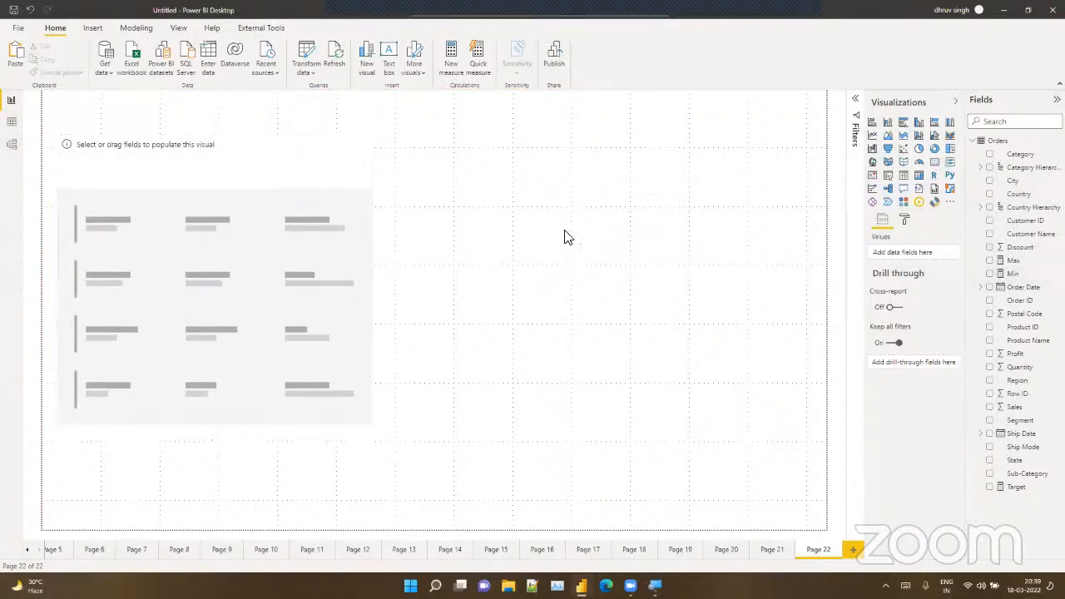
pyautogui.click(933, 166)
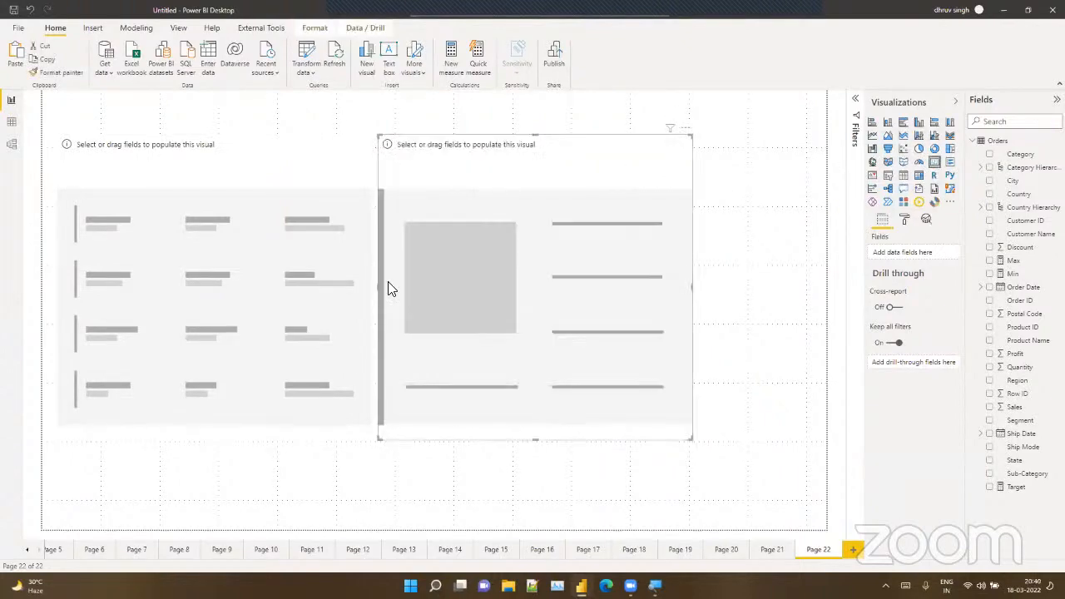
pyautogui.moveTo(679, 256); pyautogui.dragTo(813, 207)
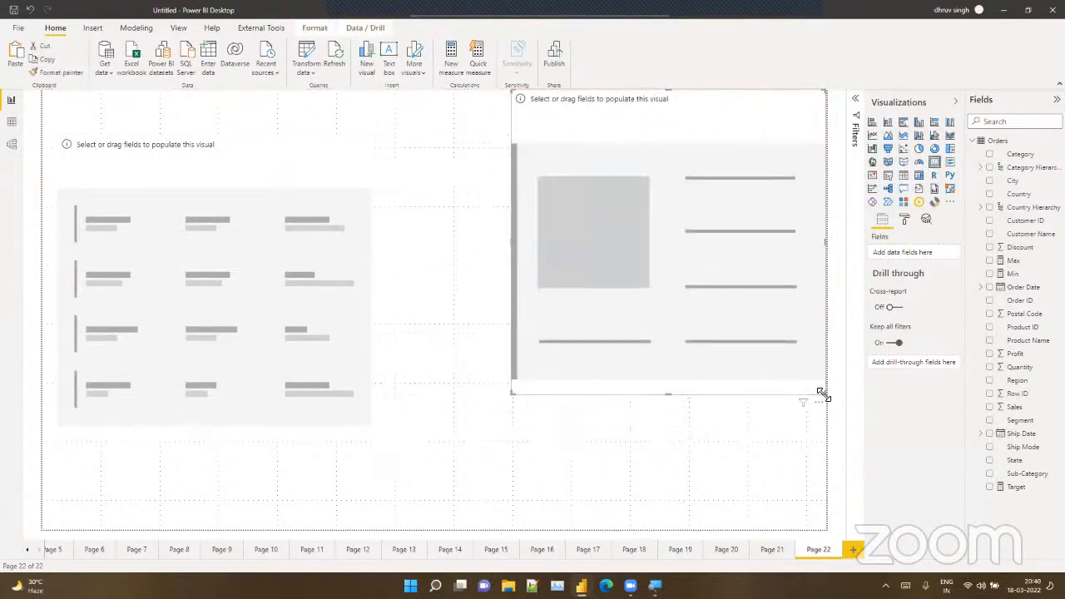
pyautogui.moveTo(824, 393); pyautogui.dragTo(753, 207)
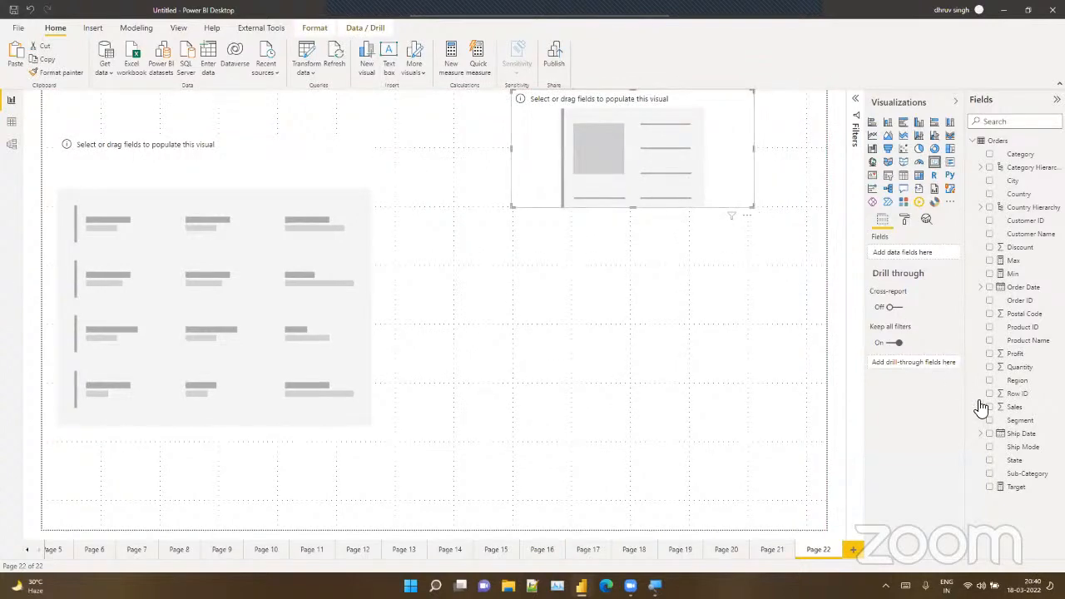
pyautogui.moveTo(1014, 405); pyautogui.dragTo(681, 180)
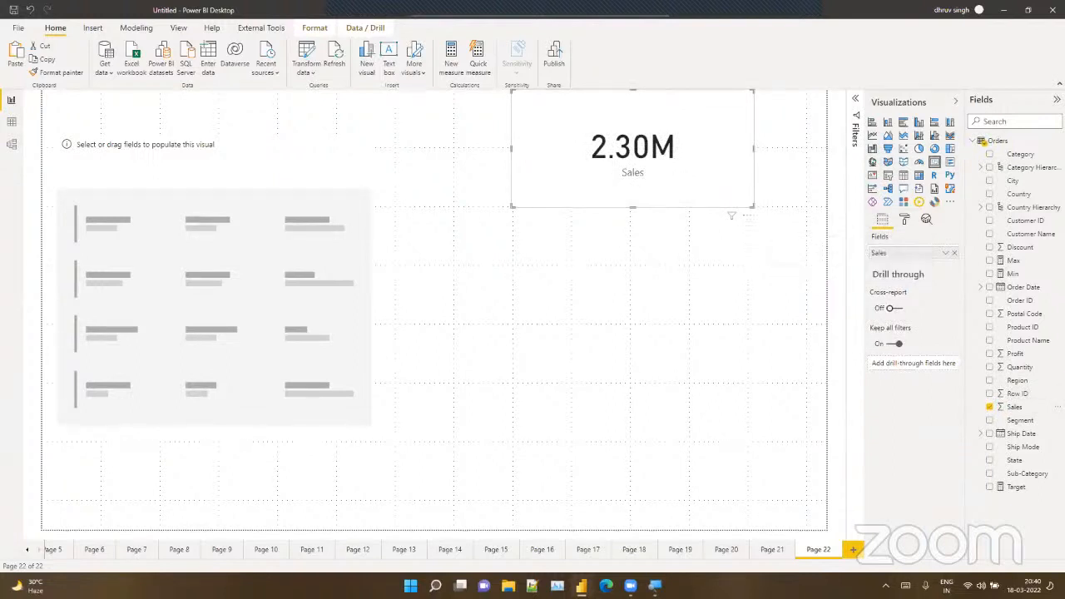
pyautogui.moveTo(1014, 354); pyautogui.dragTo(936, 258)
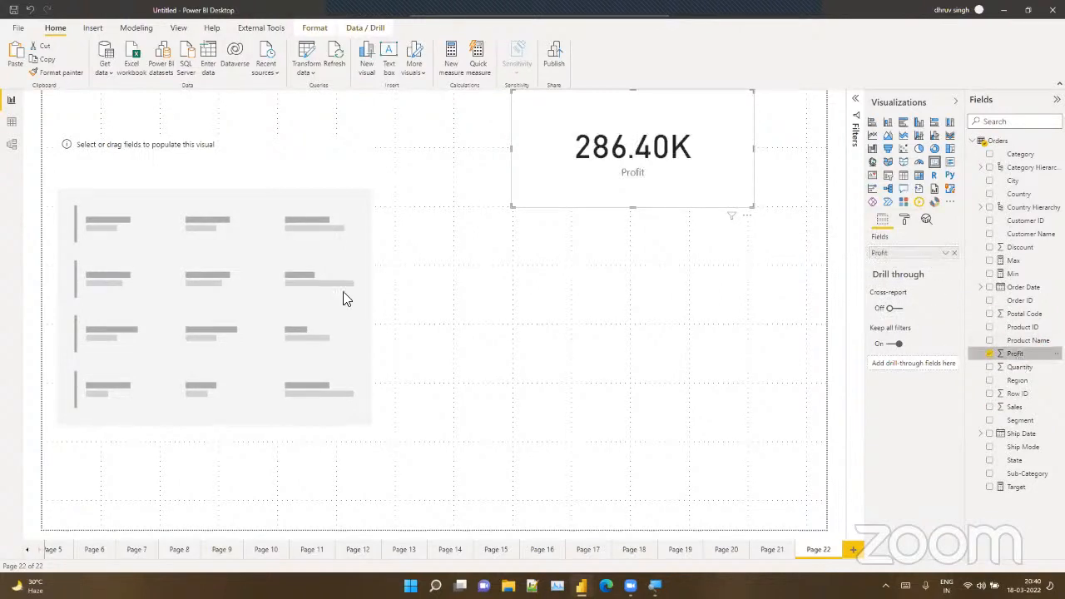
# Step: Fill the multi-row card with Sales and Profit, and put Order Date ahead of them
pyautogui.click(283, 337)
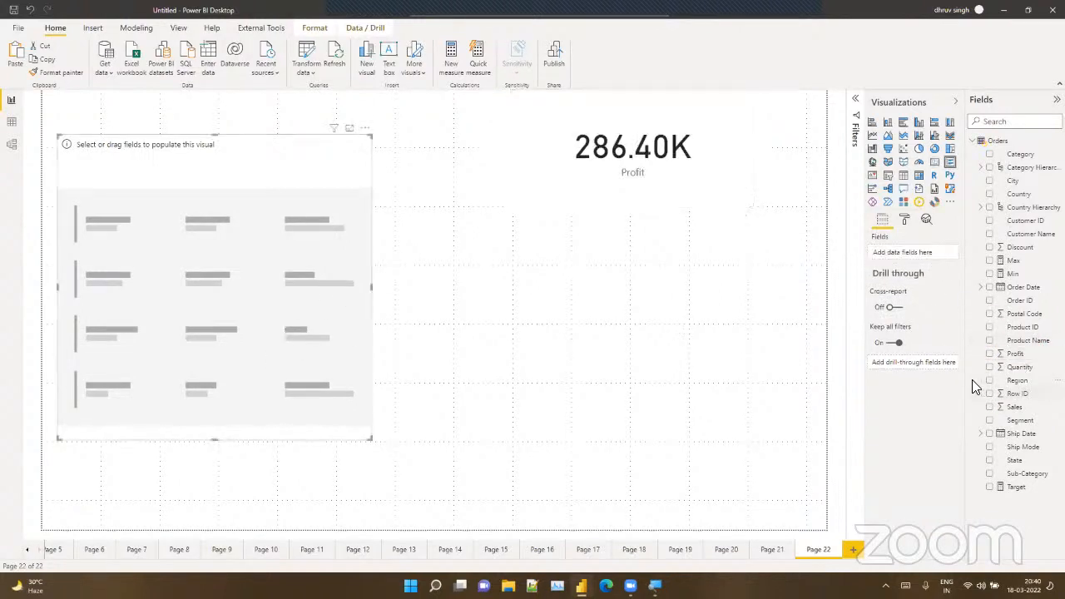
pyautogui.moveTo(1015, 405); pyautogui.dragTo(922, 252)
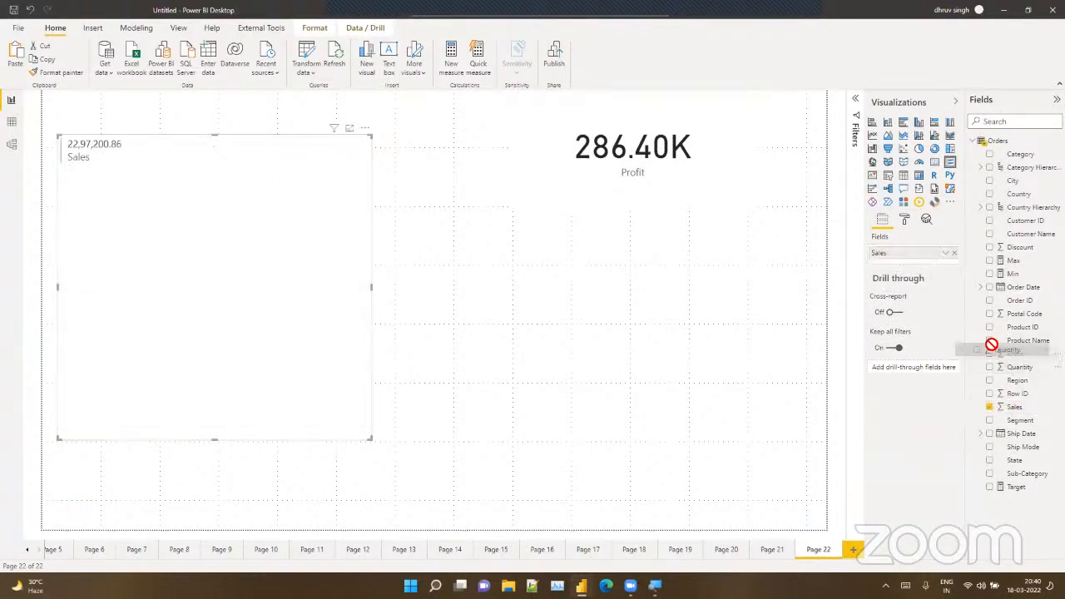
pyautogui.moveTo(1007, 358); pyautogui.dragTo(929, 261)
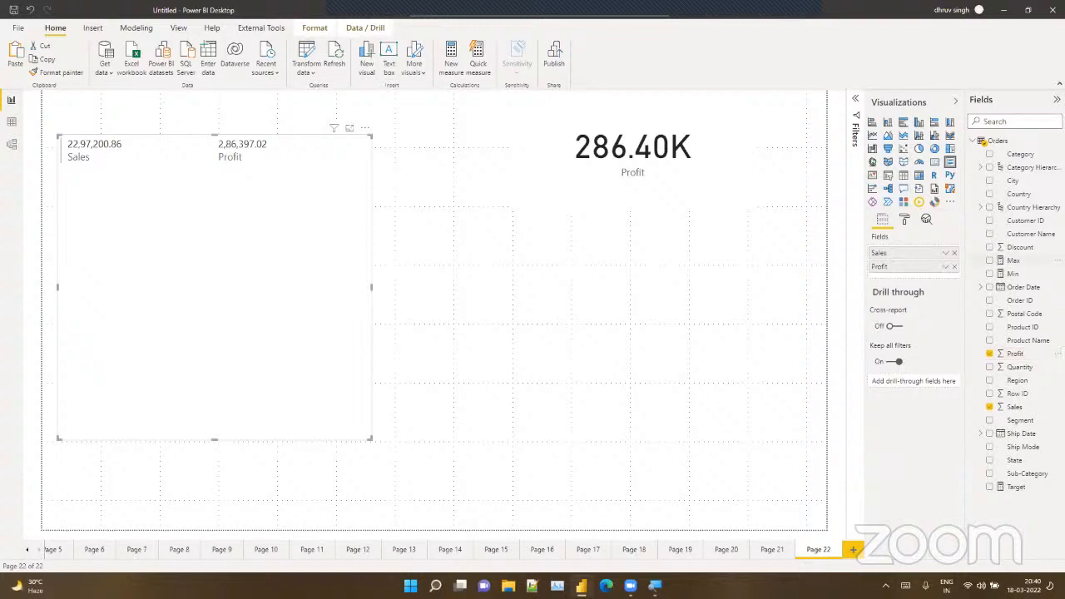
pyautogui.moveTo(1026, 293); pyautogui.dragTo(958, 250)
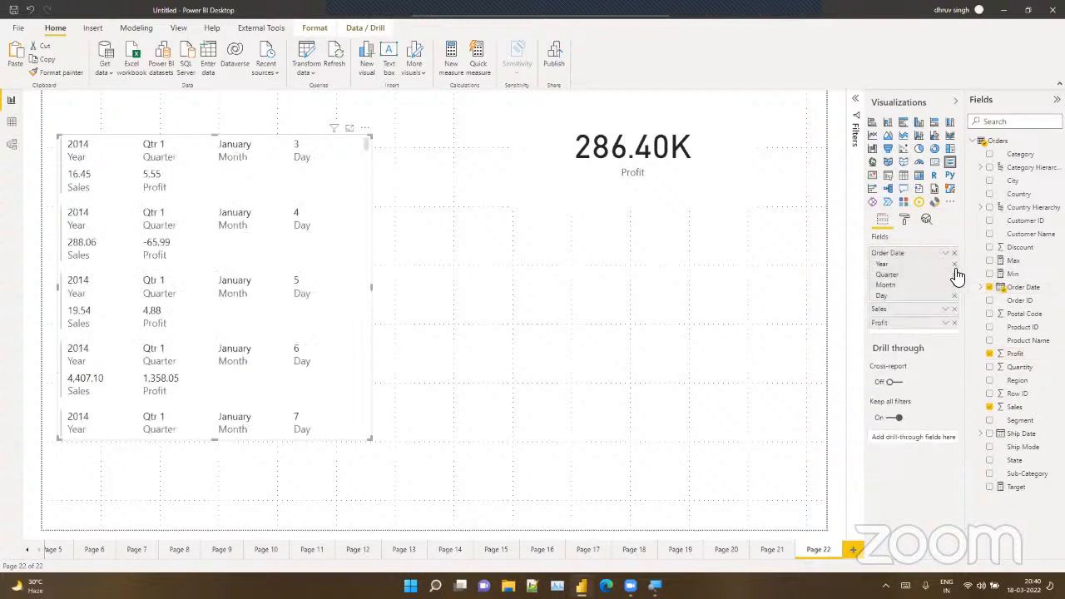
# Step: Reduce the multi-row card's Order Date hierarchy to Year only and shrink the card to fit its rows
pyautogui.click(954, 275)
pyautogui.click(954, 274)
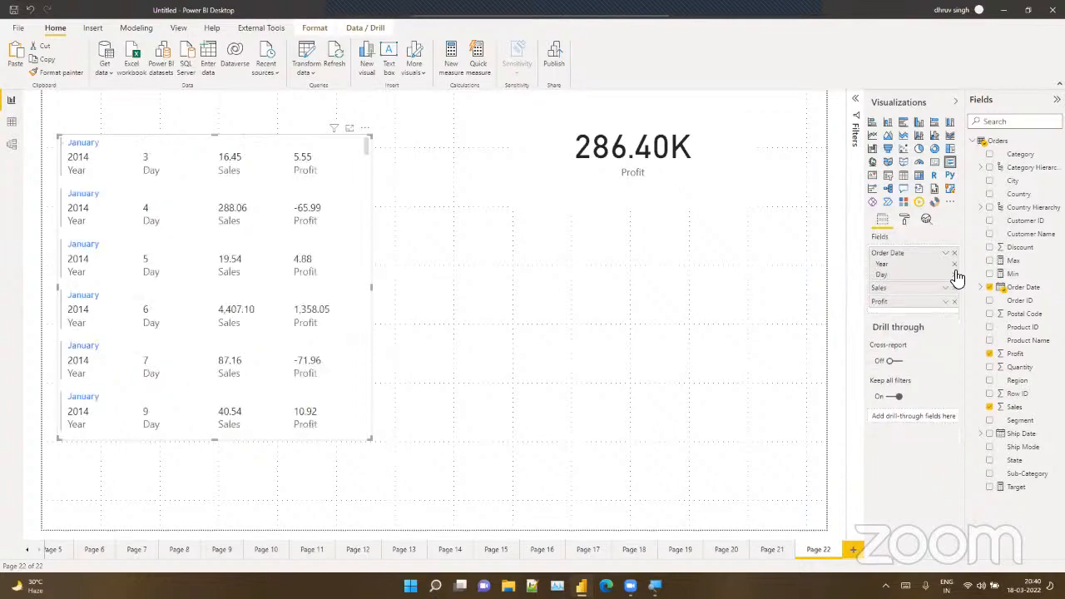
pyautogui.click(954, 275)
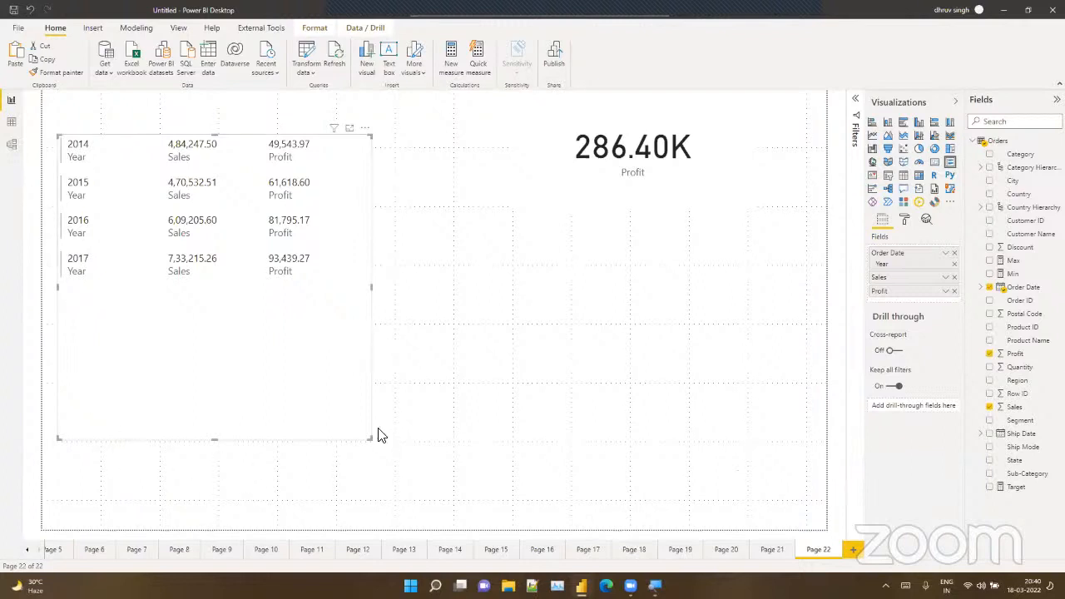
pyautogui.moveTo(370, 438); pyautogui.dragTo(361, 311)
# Step: Insert a KPI visual, move it below the Profit card and resize it wider and shorter
pyautogui.click(222, 450)
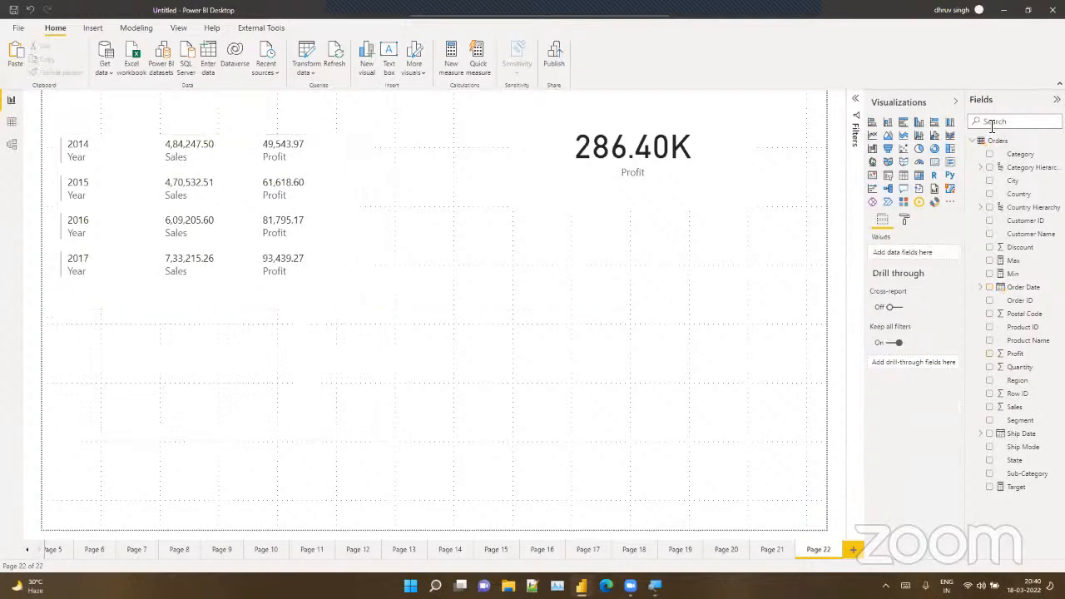
pyautogui.click(871, 175)
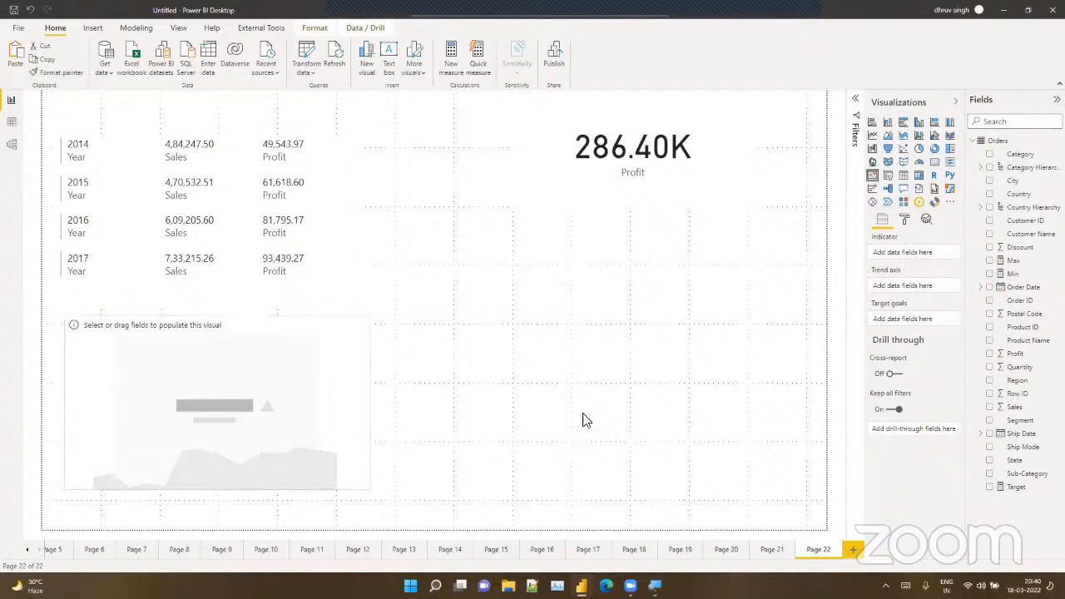
pyautogui.moveTo(582, 420); pyautogui.dragTo(587, 422)
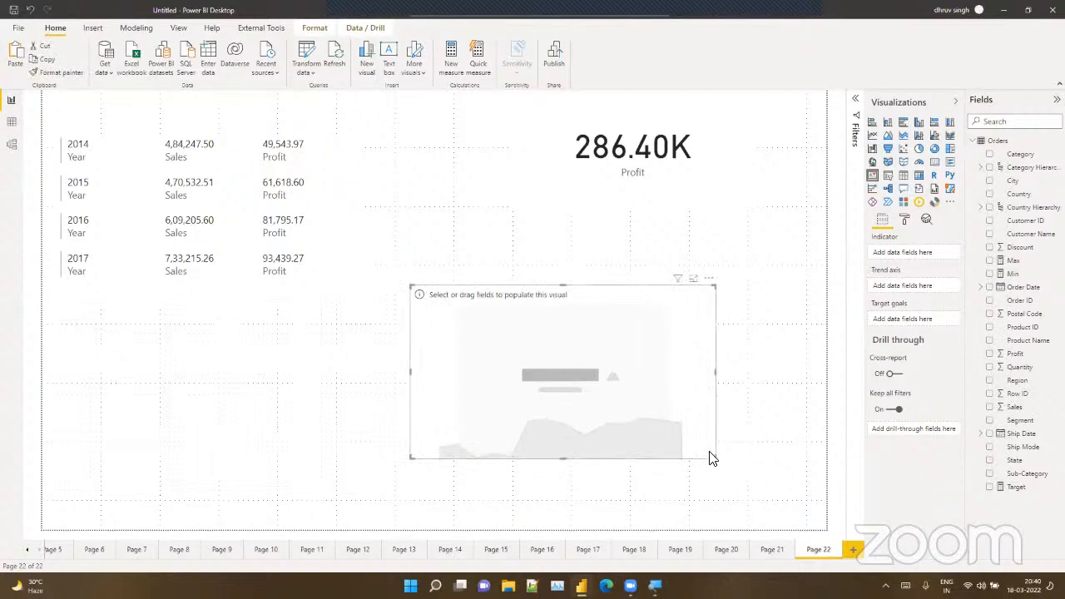
pyautogui.moveTo(711, 454); pyautogui.dragTo(790, 428)
pyautogui.moveTo(596, 401); pyautogui.dragTo(630, 403)
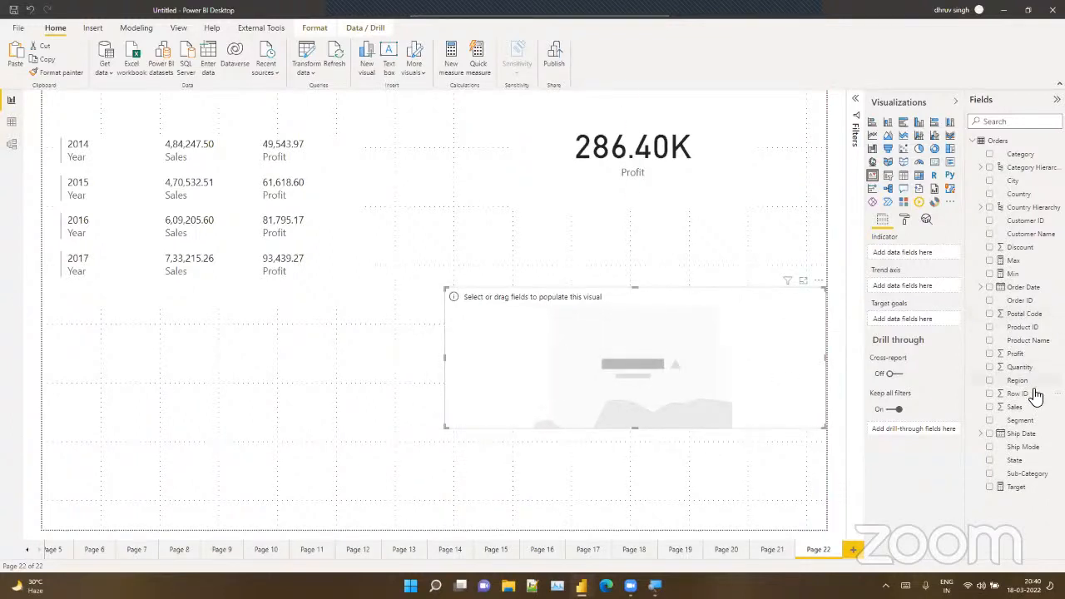
# Step: Set Sales as the KPI's indicator and Order Date as its trend axis, using the date hierarchy with Year only
pyautogui.moveTo(1030, 401); pyautogui.dragTo(920, 247)
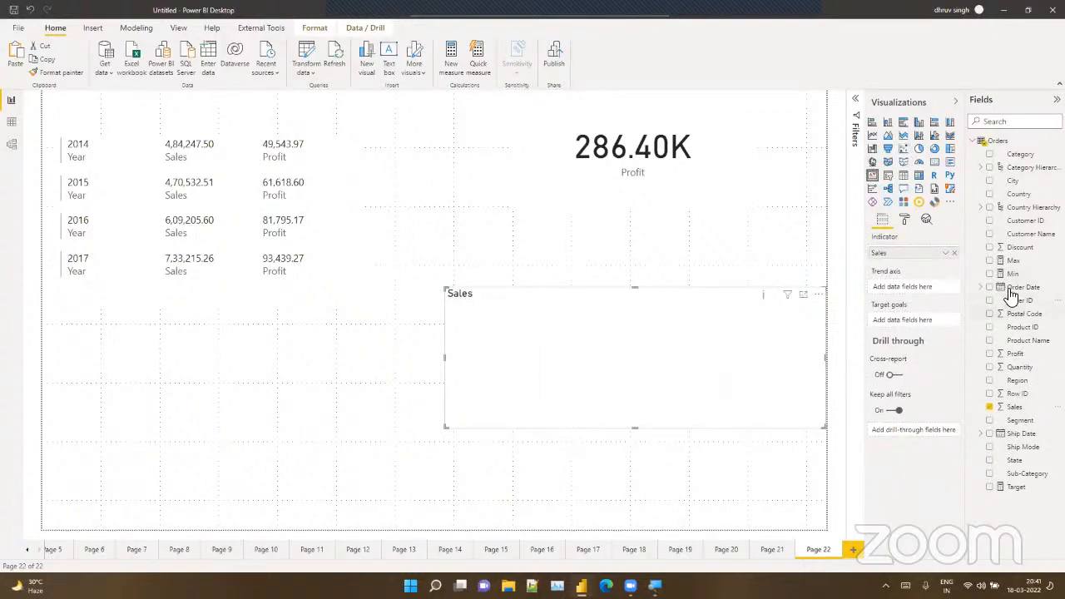
pyautogui.moveTo(1009, 286); pyautogui.dragTo(921, 286)
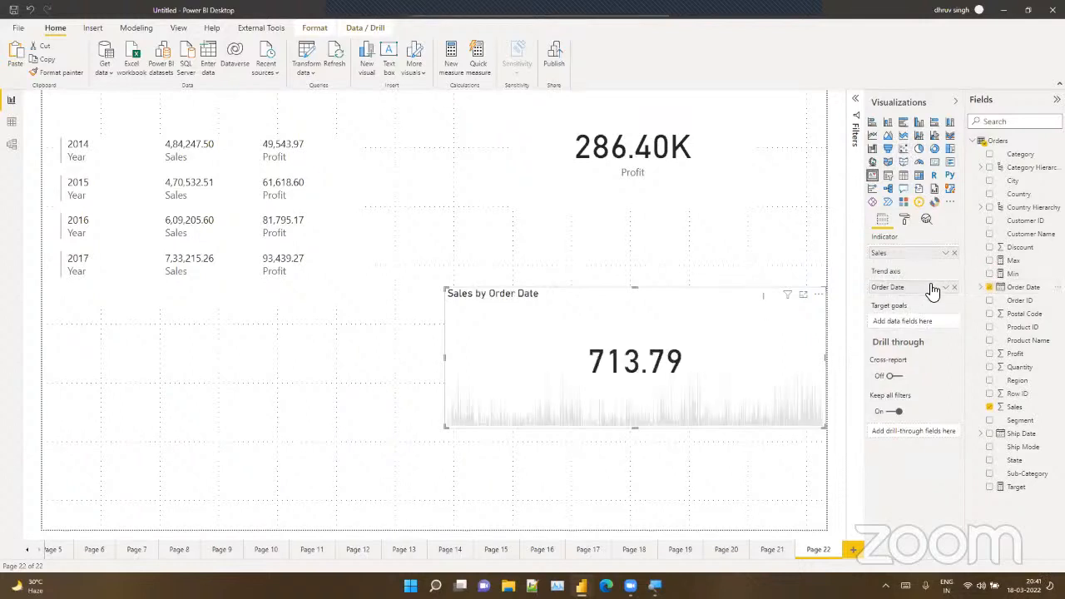
pyautogui.click(945, 287)
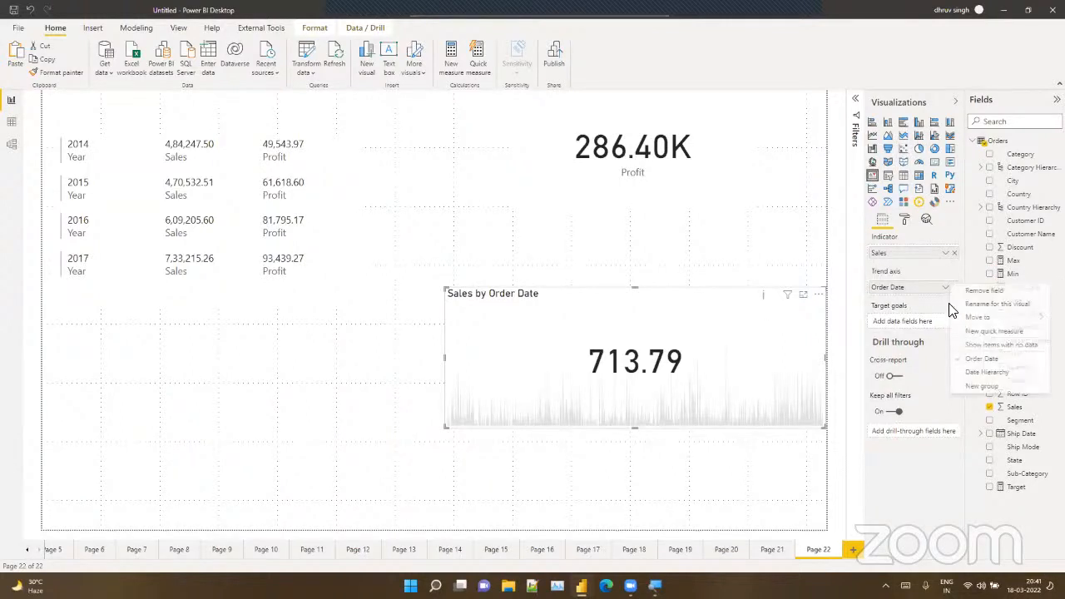
pyautogui.click(985, 372)
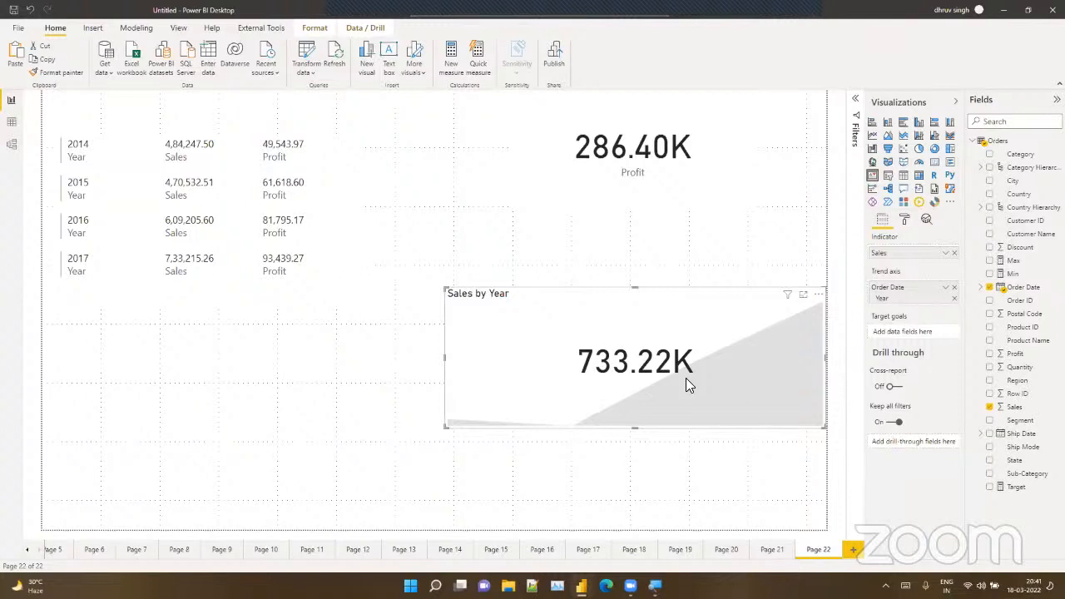
# Step: Replace Profit with Sales as the field of the card above the KPI
pyautogui.click(668, 192)
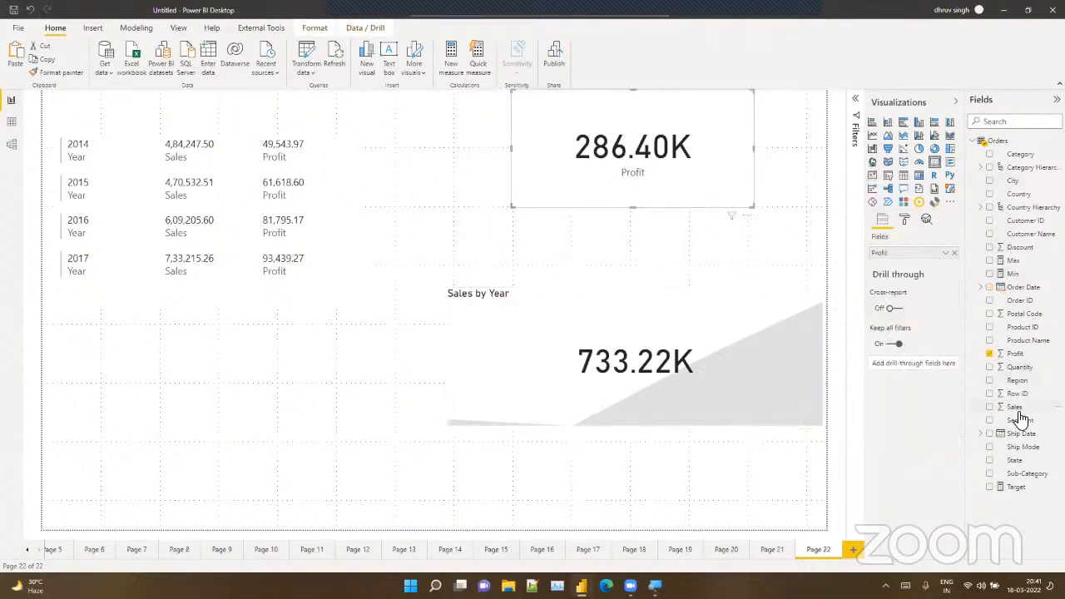
pyautogui.moveTo(1016, 406); pyautogui.dragTo(929, 254)
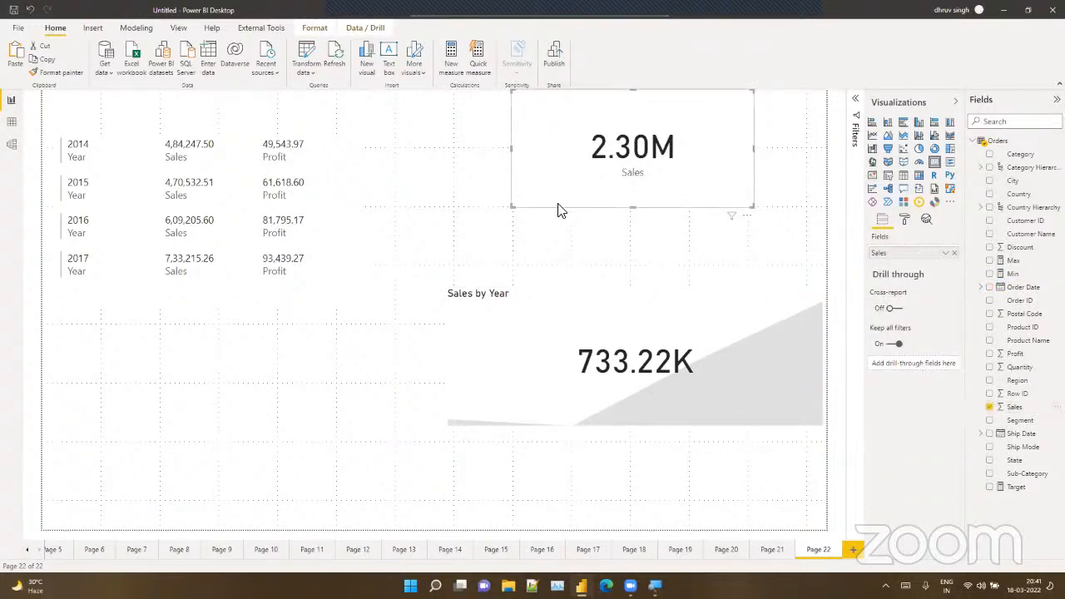
# Step: Add the Target measure as the KPI's target goal and set the measure's value to 675000
pyautogui.click(580, 354)
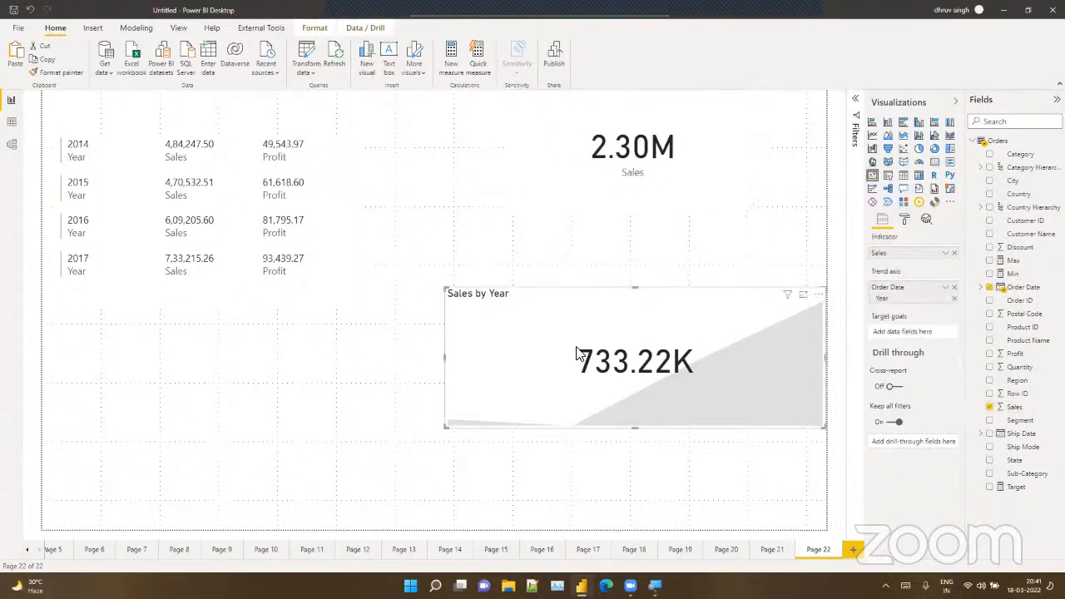
pyautogui.moveTo(1015, 489); pyautogui.dragTo(902, 333)
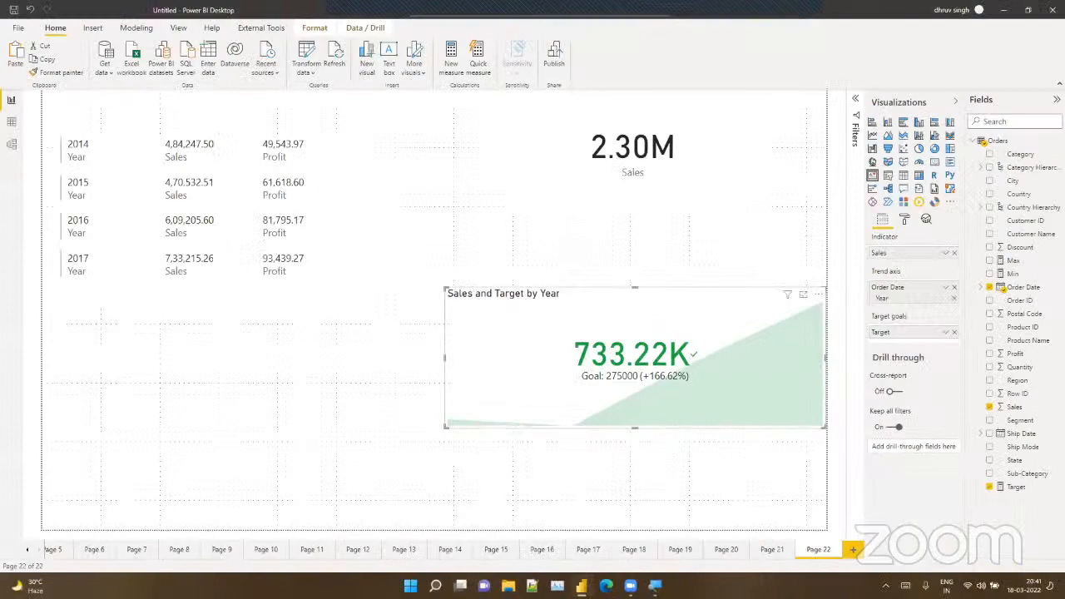
pyautogui.click(1015, 487)
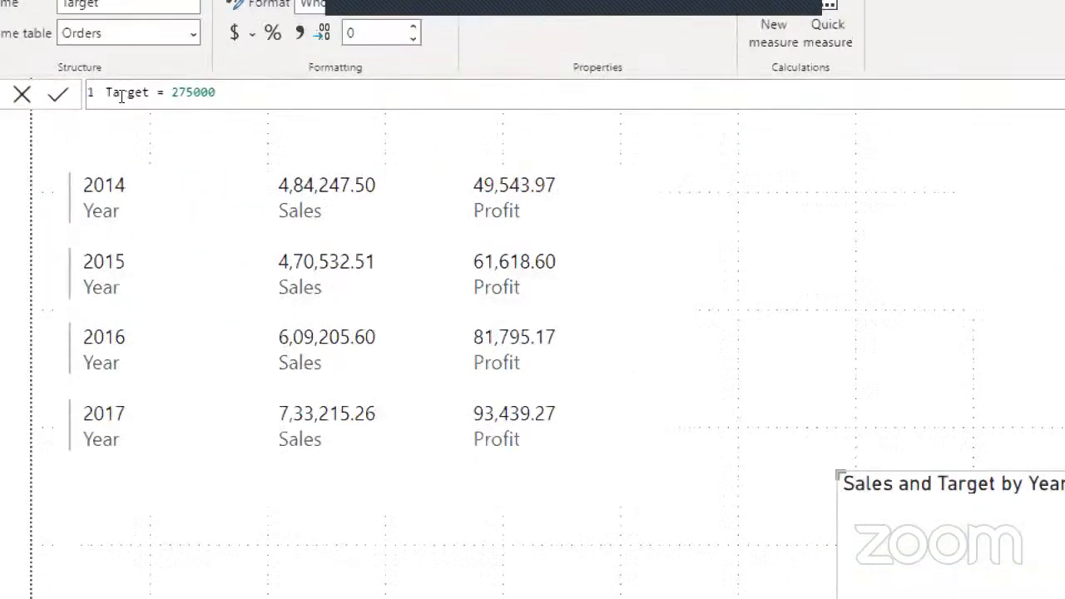
pyautogui.press('BackSpace')
pyautogui.write('6')
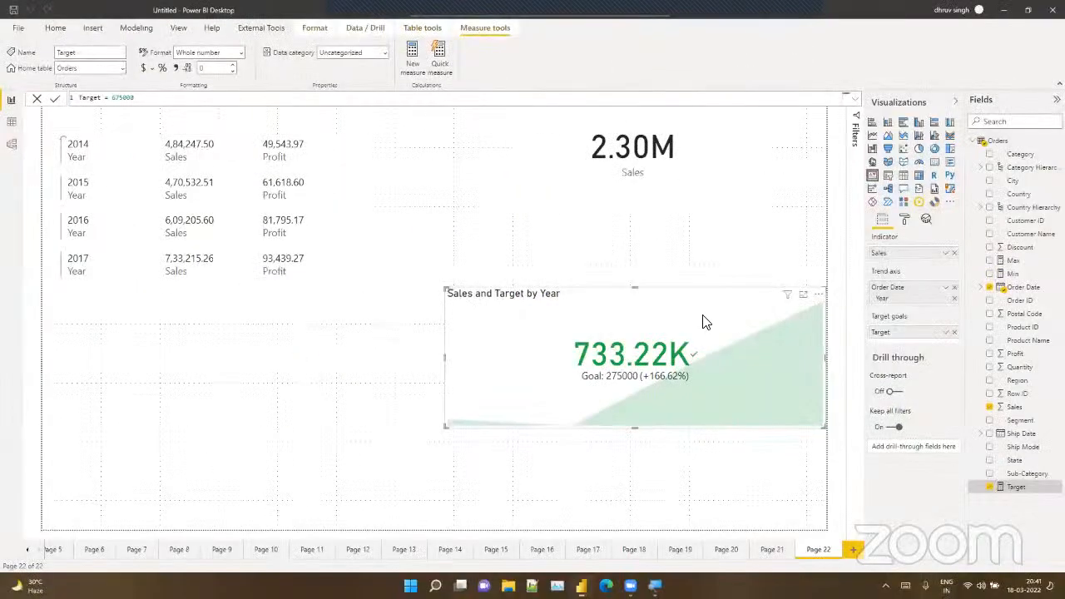
pyautogui.press('Return')
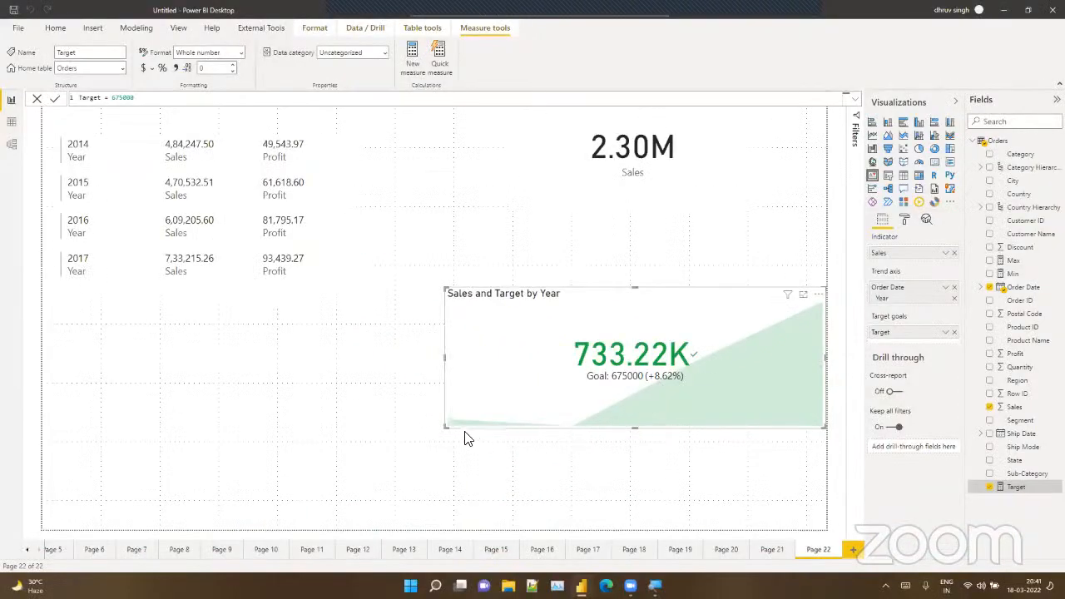
# Step: Shrink the KPI visual and place an area chart of Sales by the Order Date hierarchy beside it
pyautogui.moveTo(449, 429); pyautogui.dragTo(619, 383)
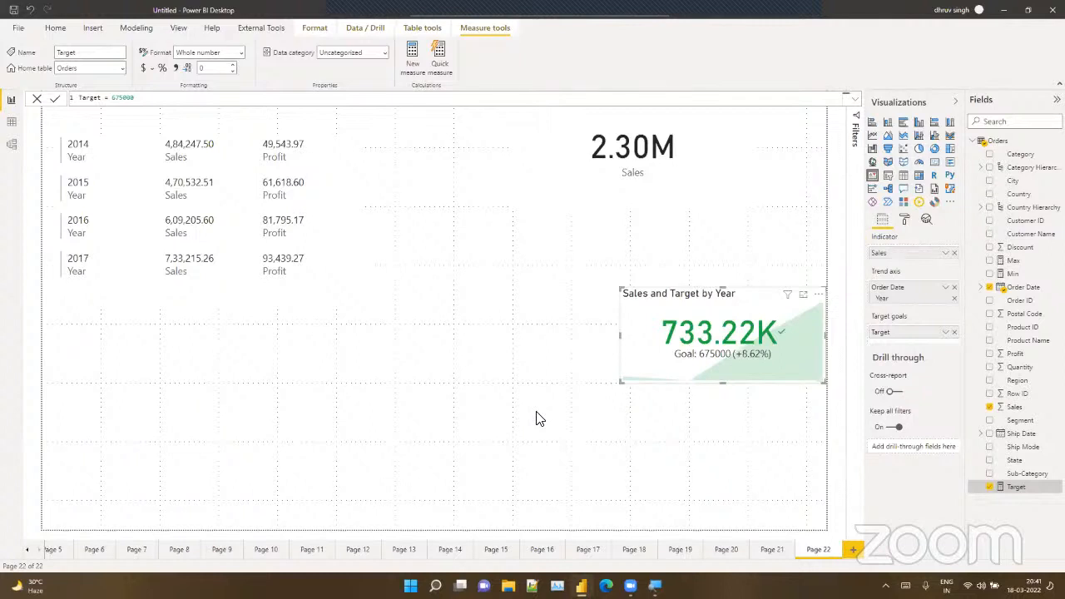
pyautogui.click(464, 367)
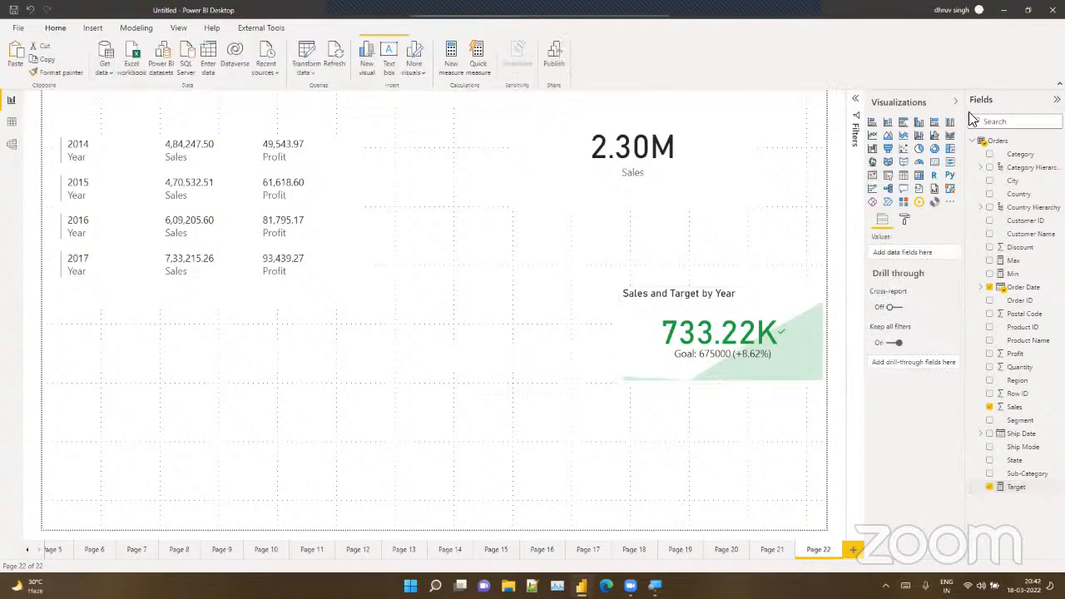
pyautogui.click(887, 136)
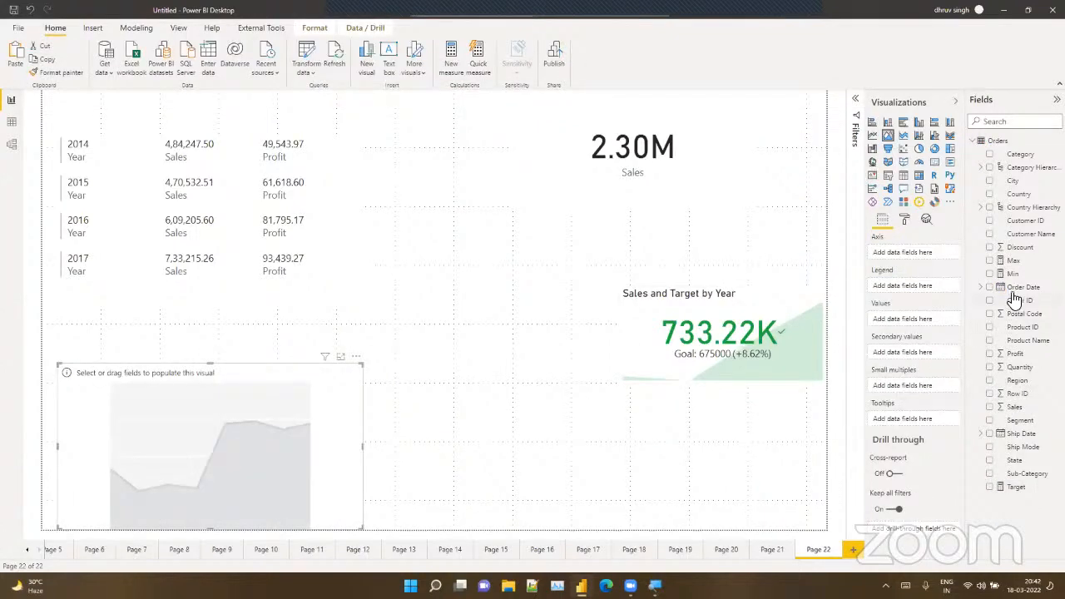
pyautogui.moveTo(1019, 287); pyautogui.dragTo(267, 430)
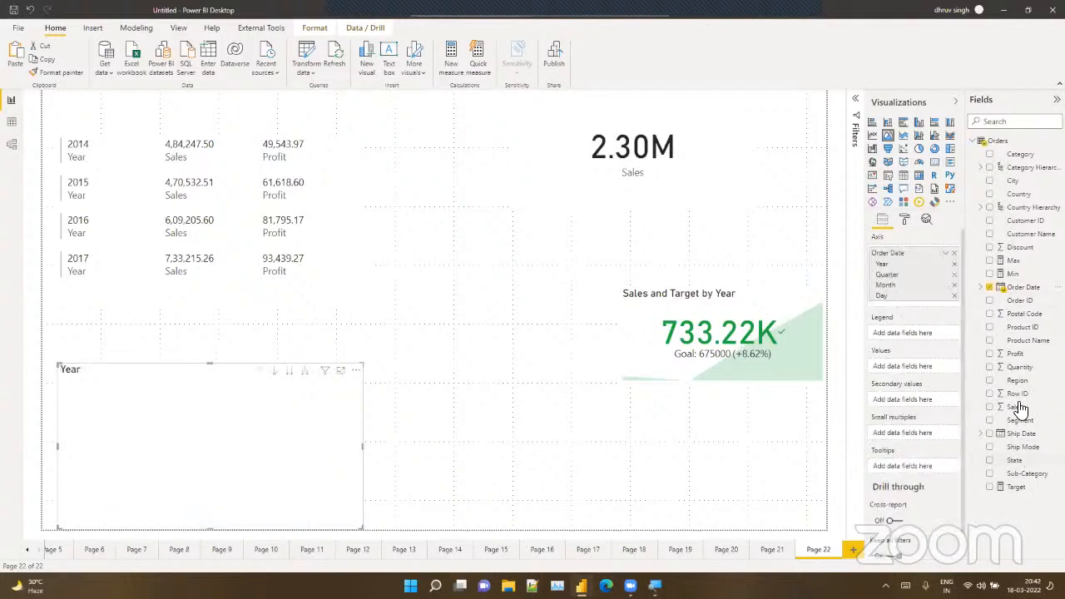
pyautogui.moveTo(1014, 407); pyautogui.dragTo(909, 369)
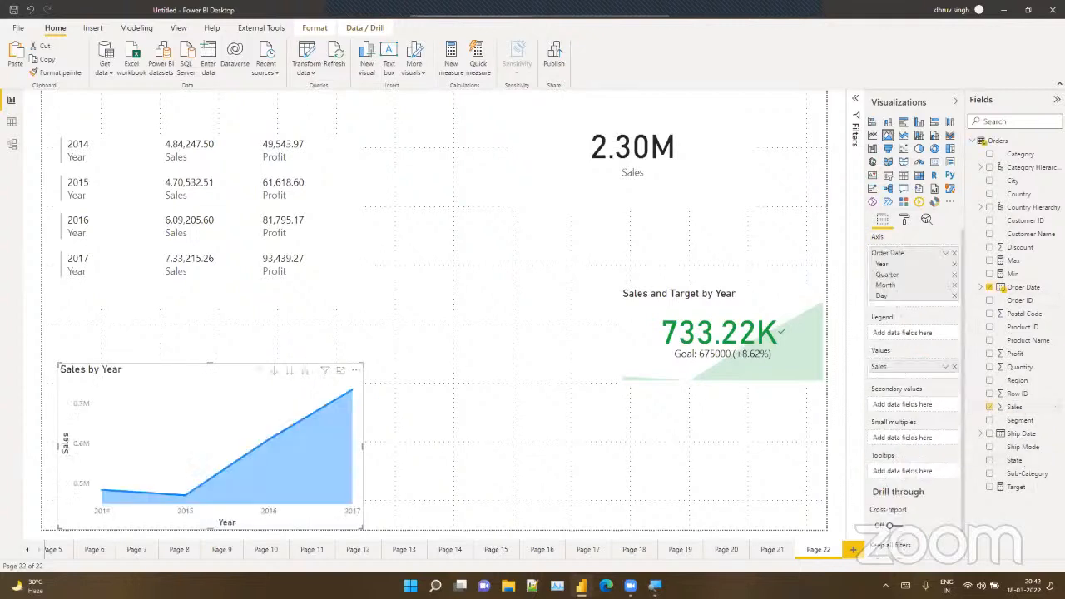
pyautogui.moveTo(136, 468); pyautogui.dragTo(356, 415)
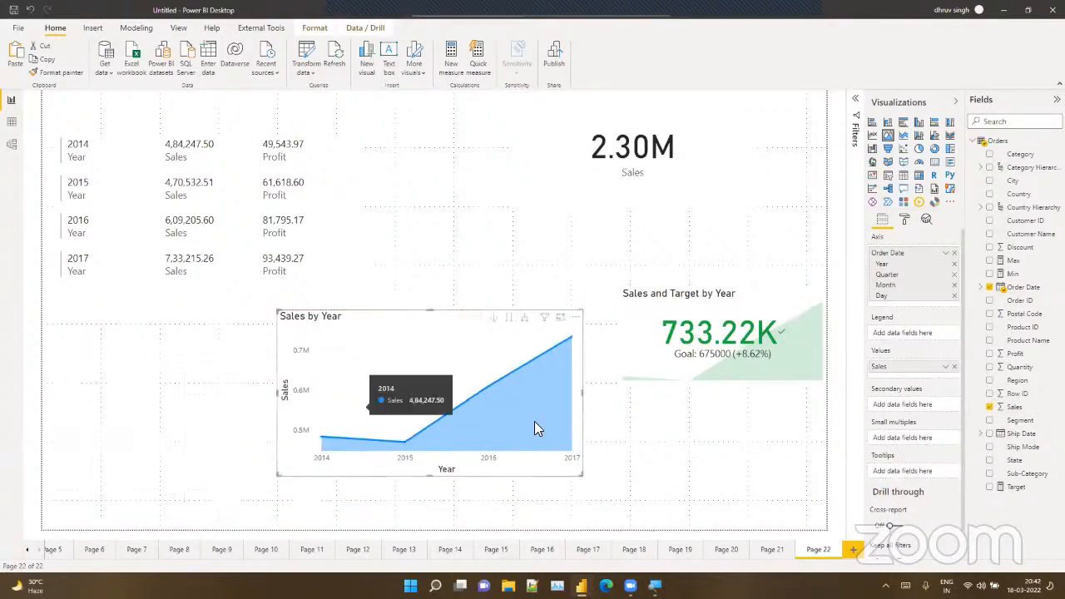
# Step: Recolour the area chart's Sales series light green and make the chart smaller
pyautogui.click(904, 219)
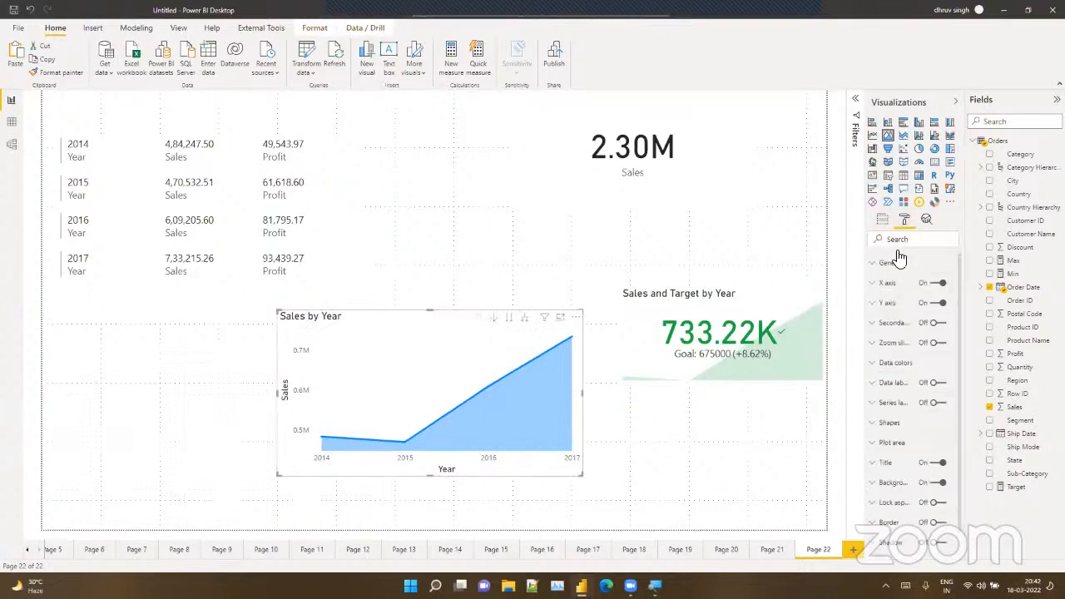
pyautogui.click(884, 363)
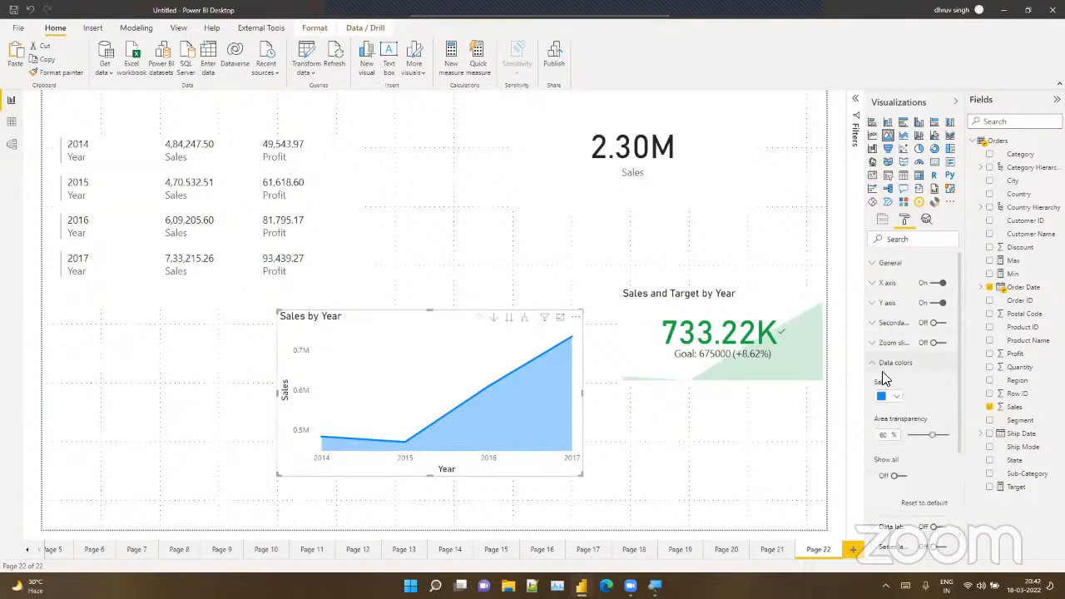
pyautogui.click(894, 398)
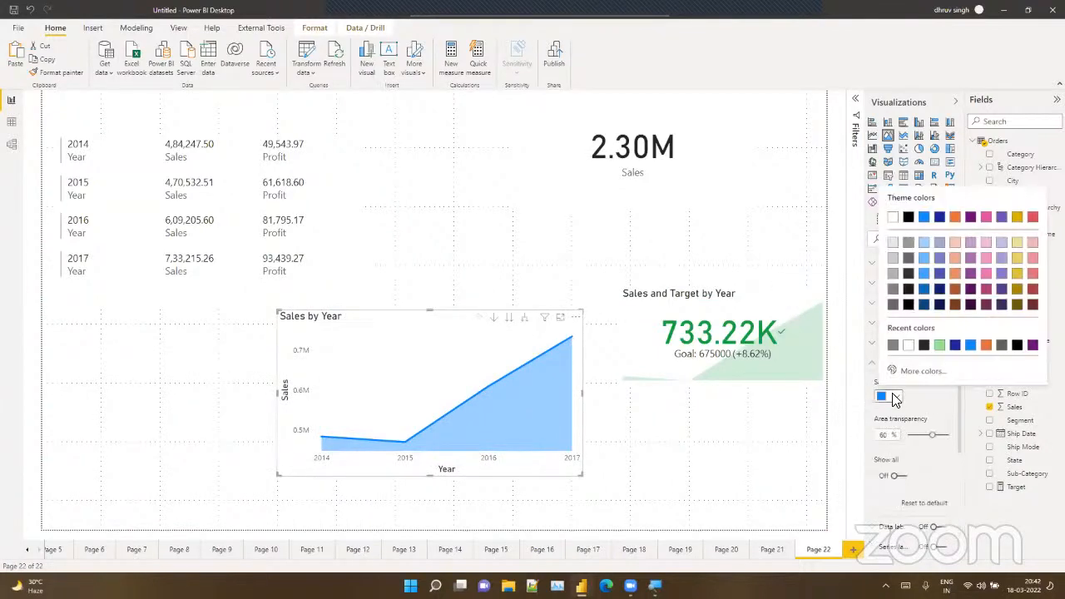
pyautogui.click(937, 346)
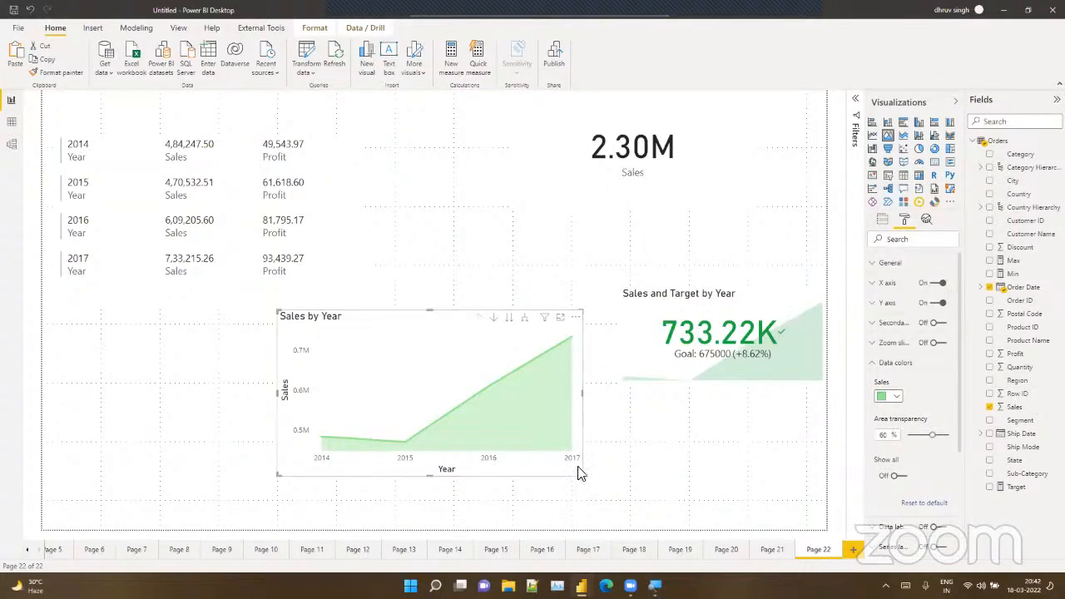
pyautogui.moveTo(579, 473); pyautogui.dragTo(511, 462)
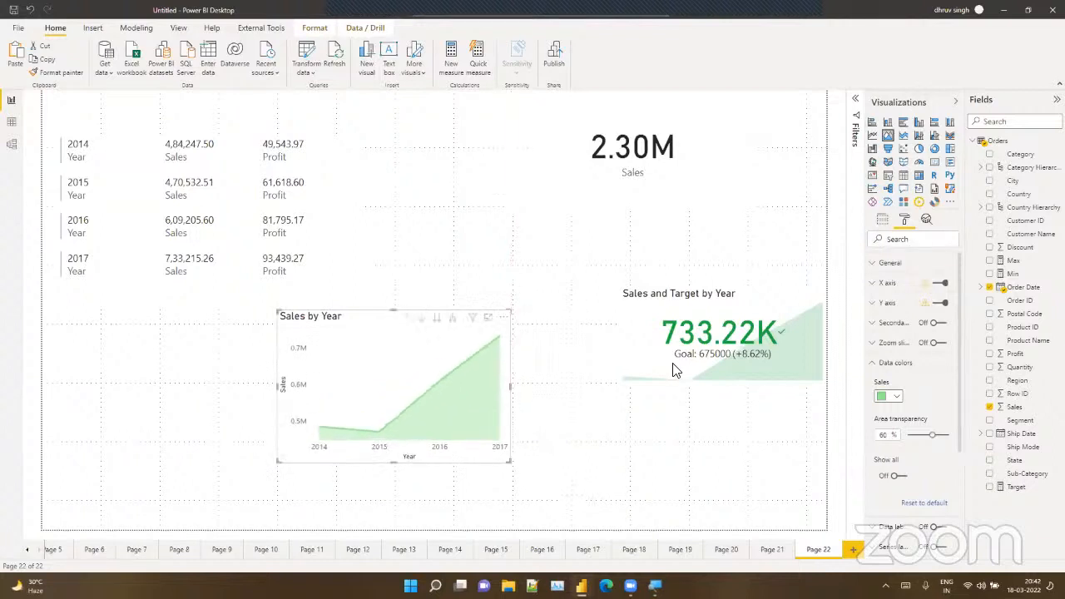
pyautogui.click(697, 359)
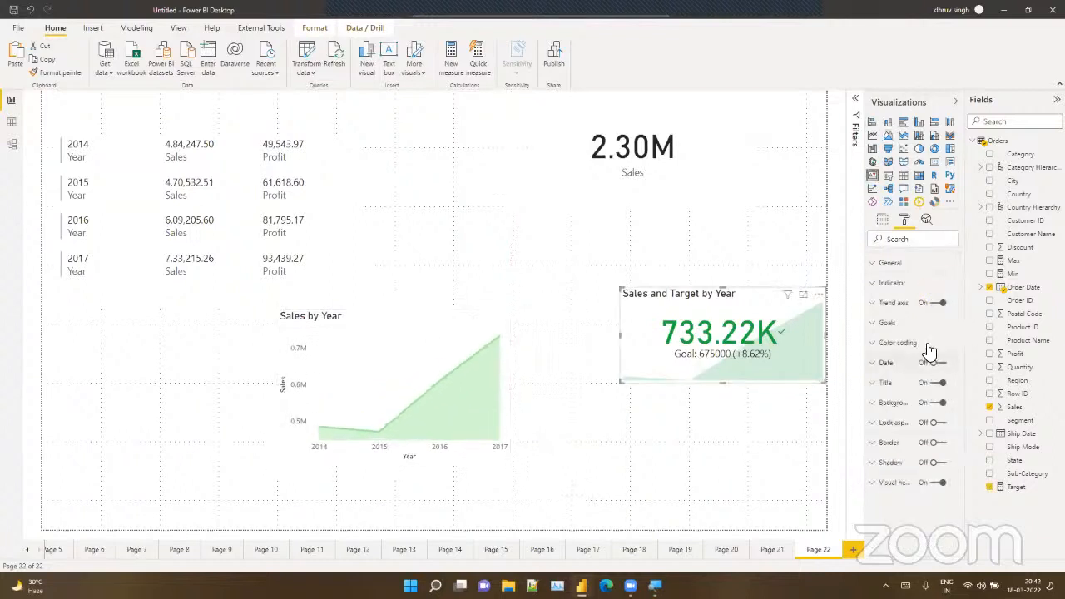
pyautogui.click(882, 221)
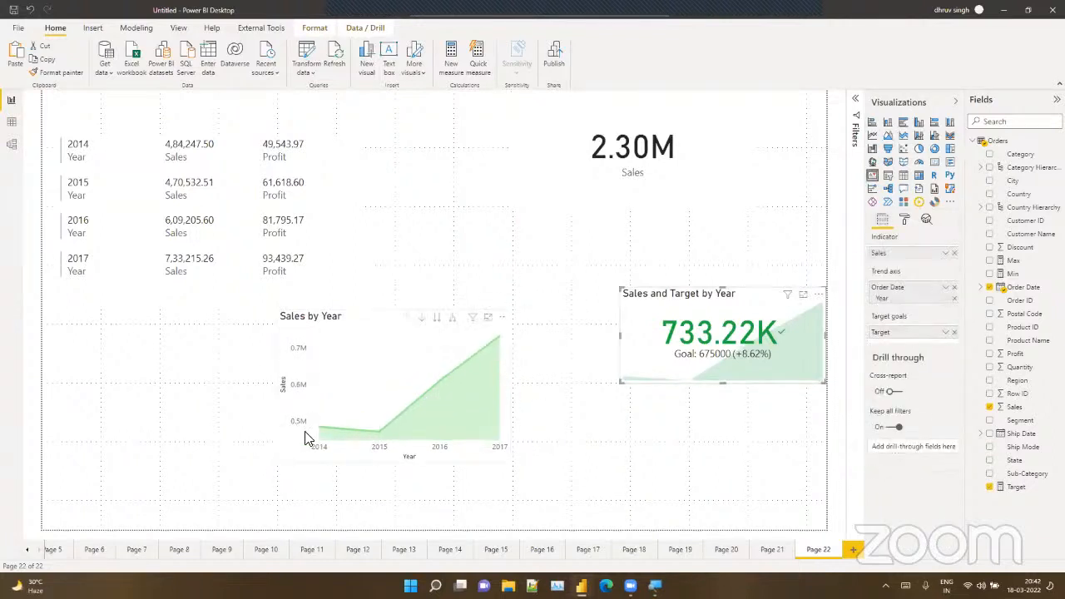
pyautogui.click(402, 462)
pyautogui.moveTo(395, 462)
pyautogui.mouseDown()
pyautogui.moveTo(387, 436)
pyautogui.moveTo(397, 464)
pyautogui.mouseUp()
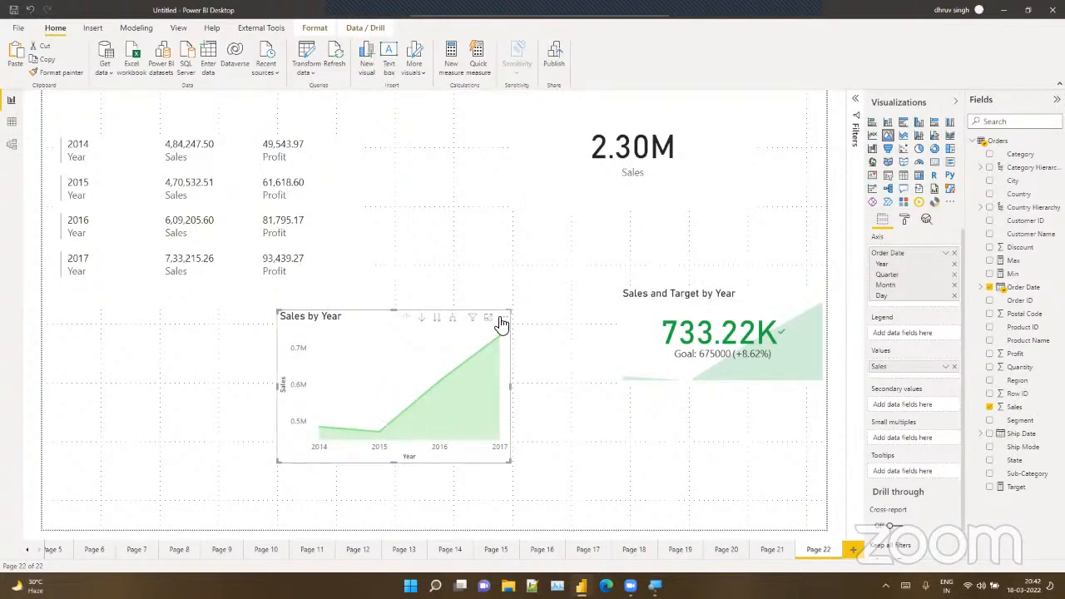
# Step: Add a new report page with an Order Date slicer in the upper corner and widen the slicer
pyautogui.click(628, 365)
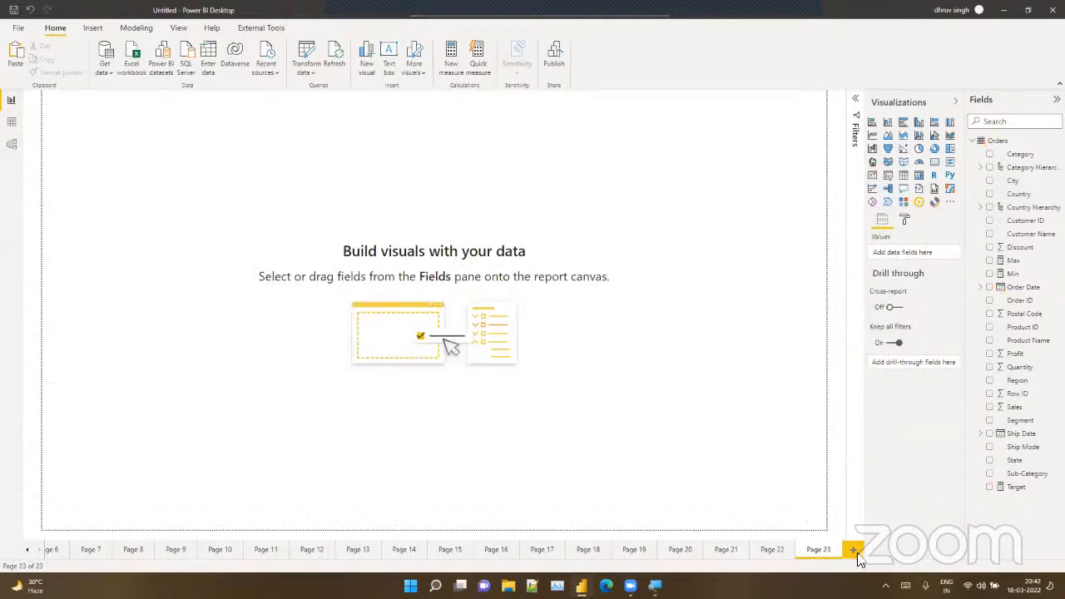
pyautogui.click(889, 175)
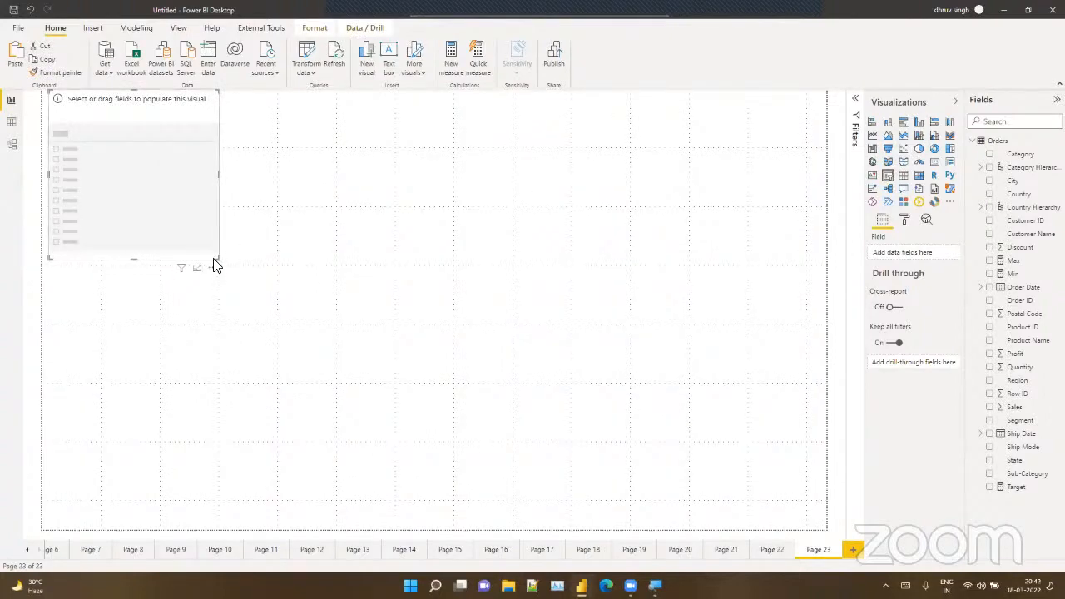
pyautogui.moveTo(215, 260); pyautogui.dragTo(165, 188)
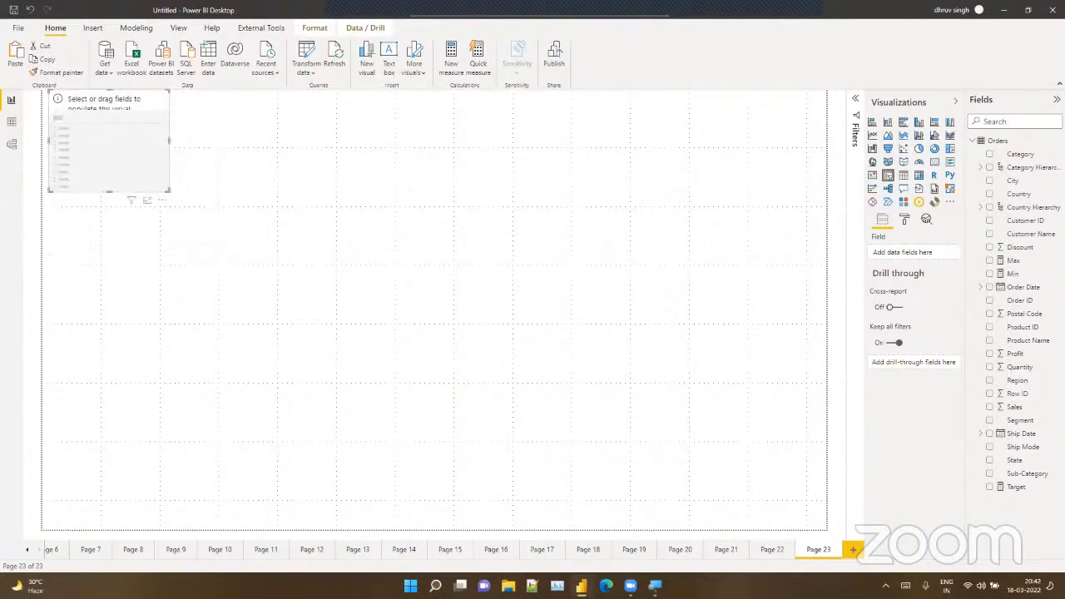
pyautogui.moveTo(1020, 287); pyautogui.dragTo(105, 161)
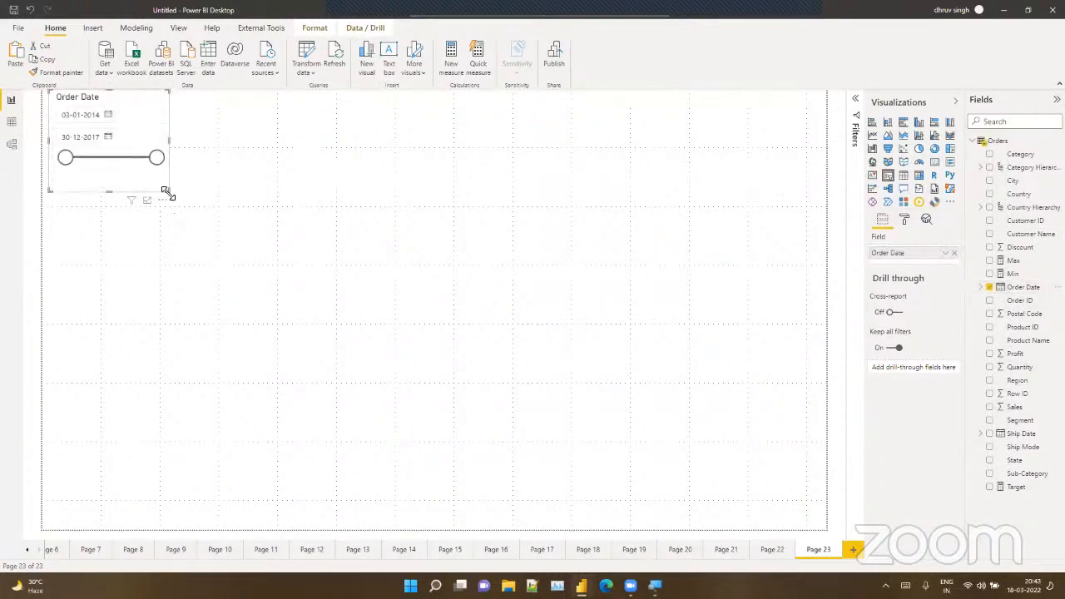
pyautogui.moveTo(166, 193); pyautogui.dragTo(309, 202)
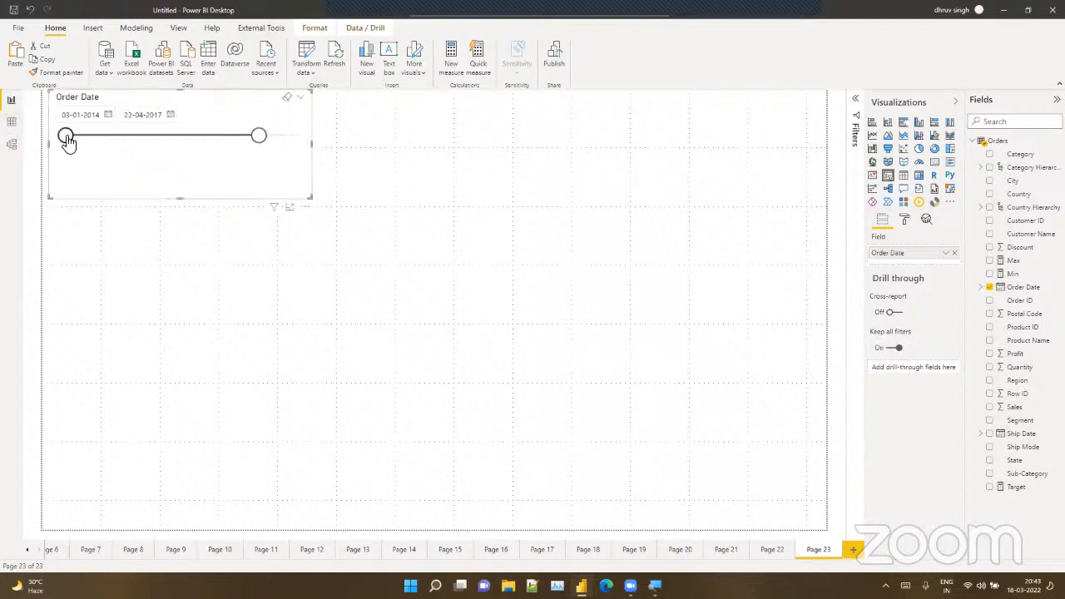
# Step: Try narrowing the Order Date slicer's Between range to 26-07-2014 through 01-12-2016
pyautogui.moveTo(66, 135); pyautogui.dragTo(140, 137)
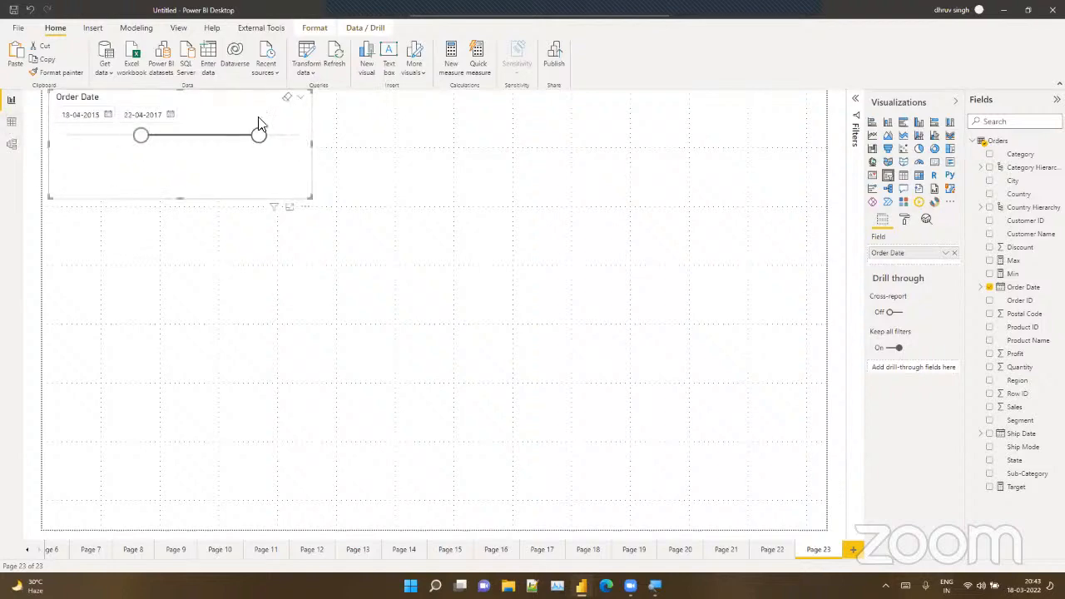
pyautogui.click(305, 99)
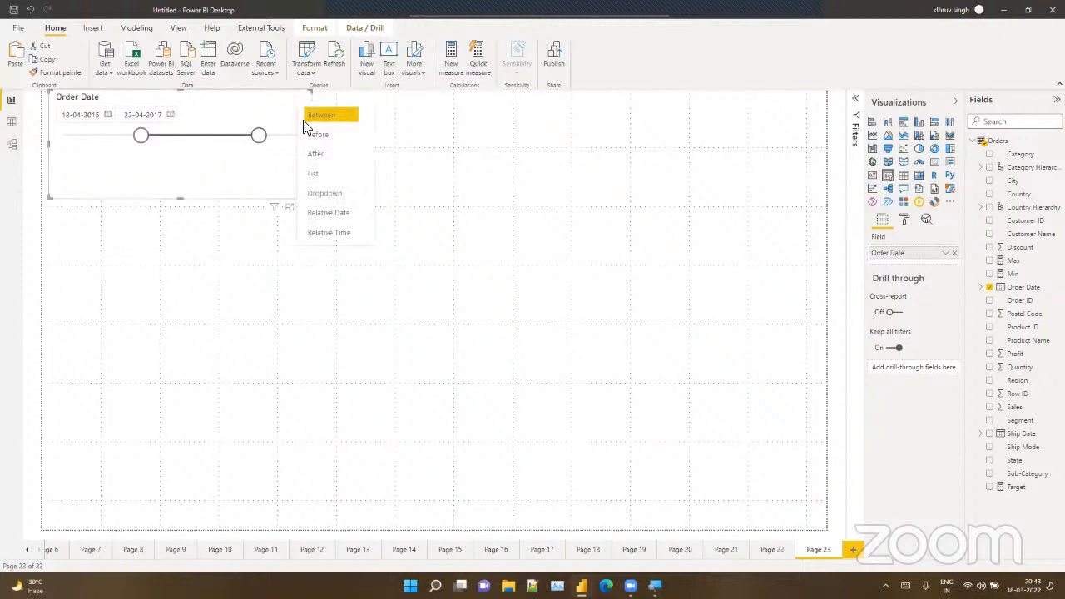
pyautogui.moveTo(141, 135); pyautogui.dragTo(99, 137)
pyautogui.moveTo(254, 142); pyautogui.dragTo(237, 146)
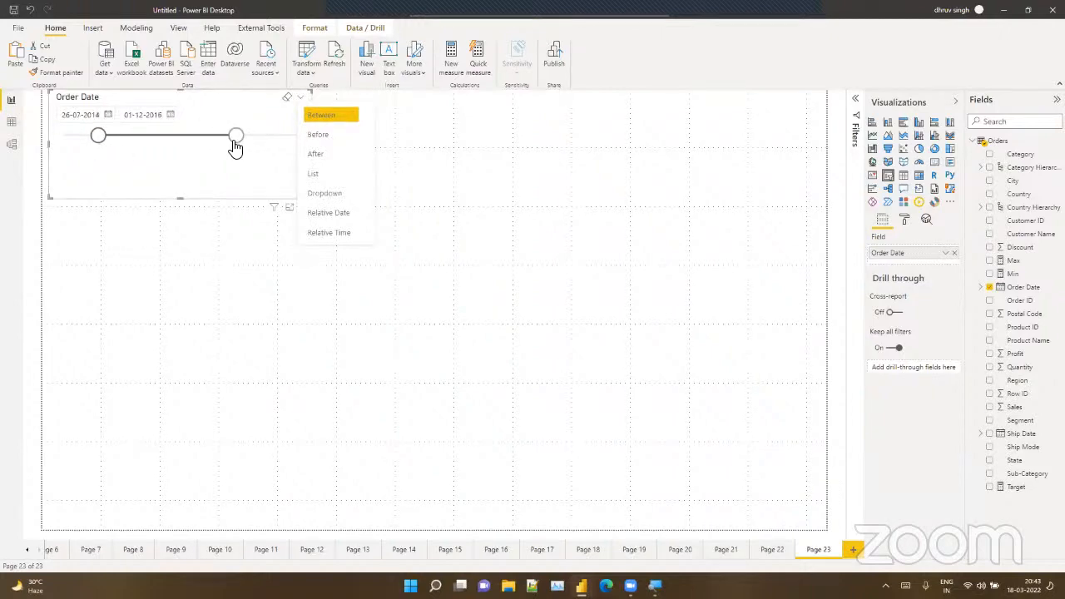
# Step: Switch the Order Date slicer to Before and set its end date to 22-09-2015
pyautogui.click(348, 138)
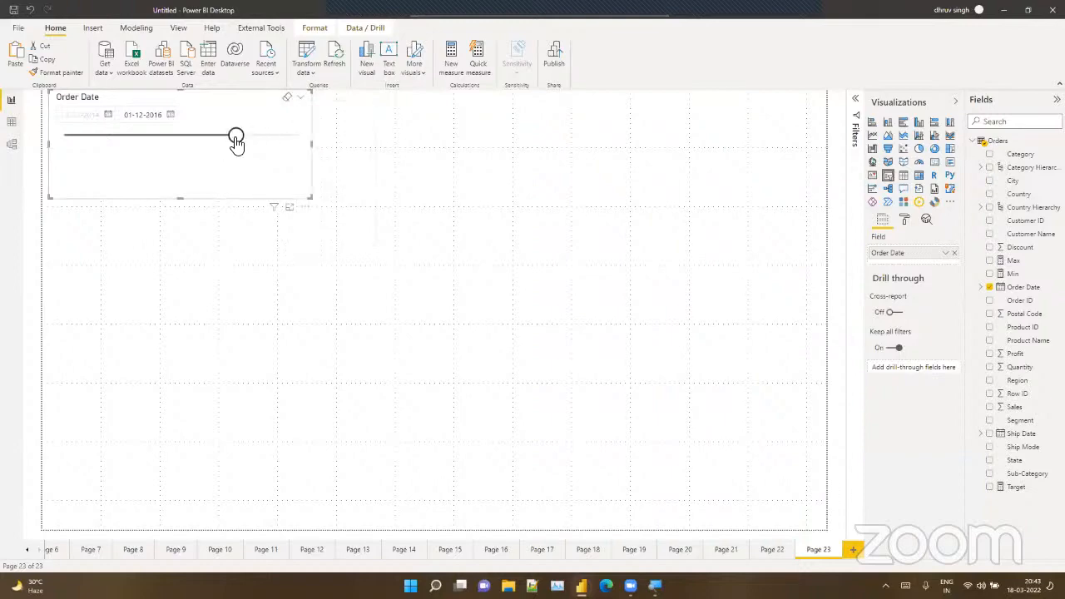
pyautogui.moveTo(237, 141); pyautogui.dragTo(166, 146)
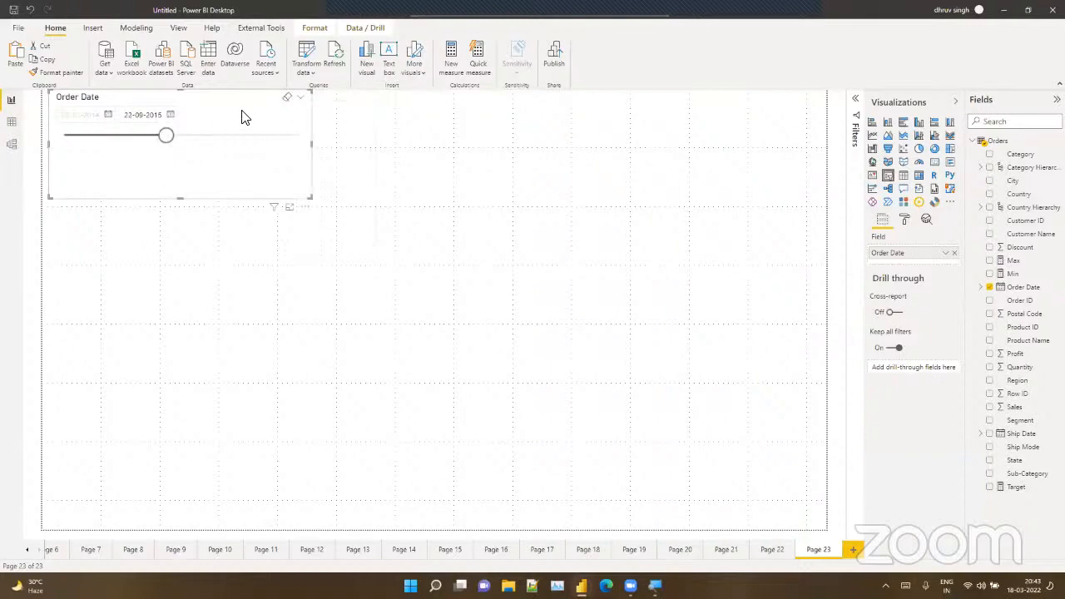
pyautogui.click(302, 99)
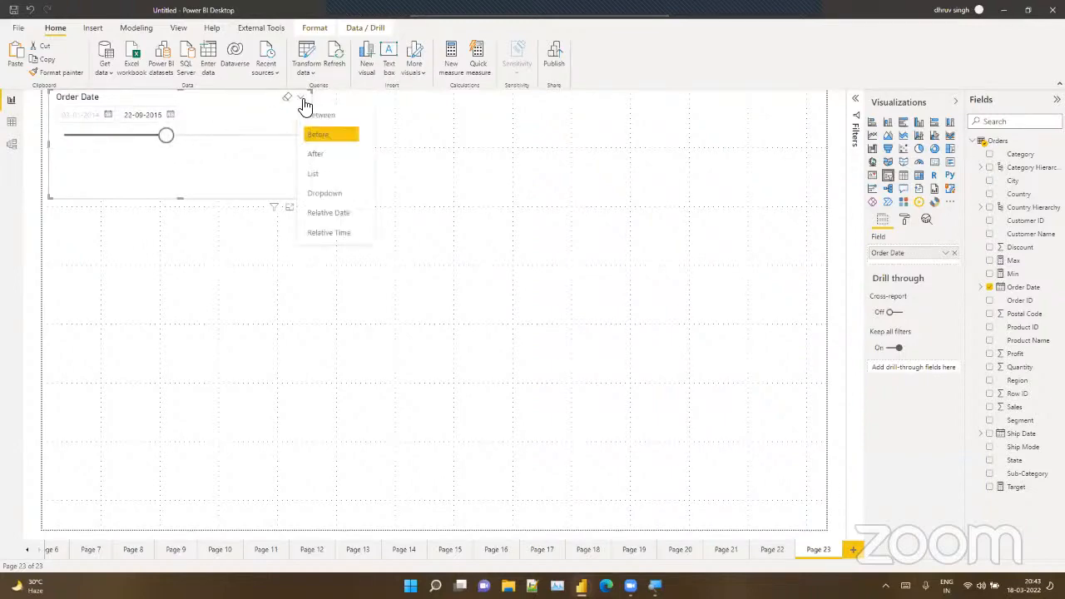
pyautogui.click(483, 158)
# Step: Add an enlarged stacked column chart opposite the slicer, with Category on the axis and Sales as values
pyautogui.click(889, 122)
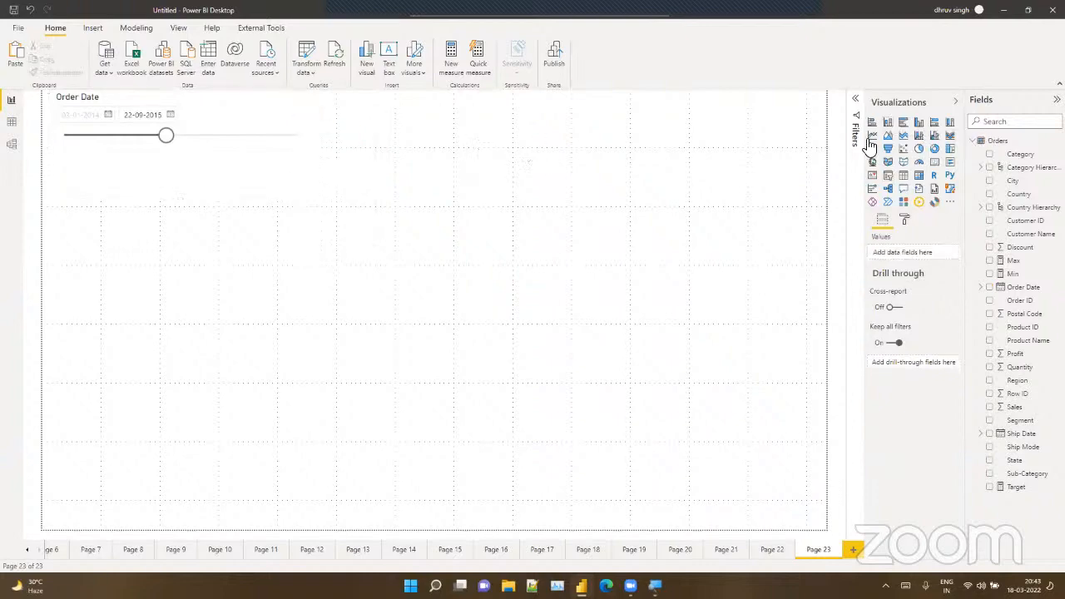
pyautogui.moveTo(207, 310); pyautogui.dragTo(704, 278)
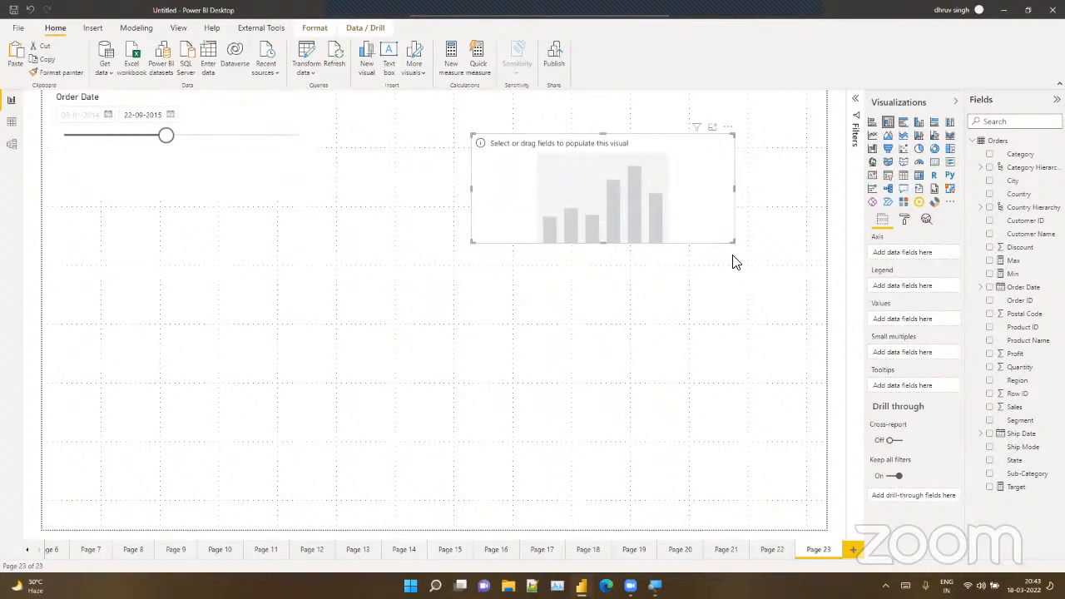
pyautogui.moveTo(731, 241); pyautogui.dragTo(854, 398)
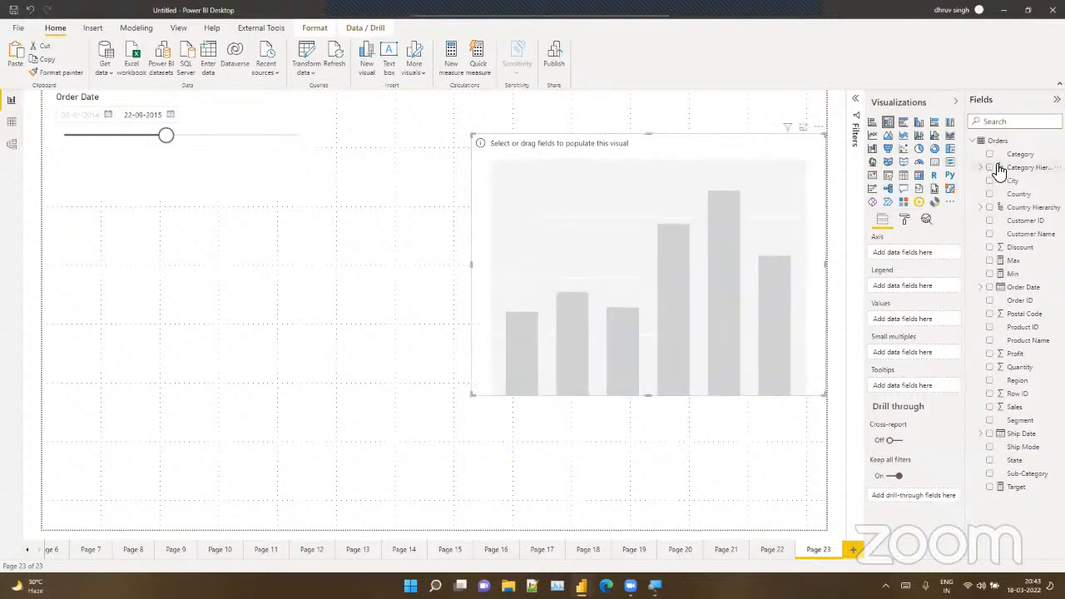
pyautogui.moveTo(1020, 155); pyautogui.dragTo(575, 266)
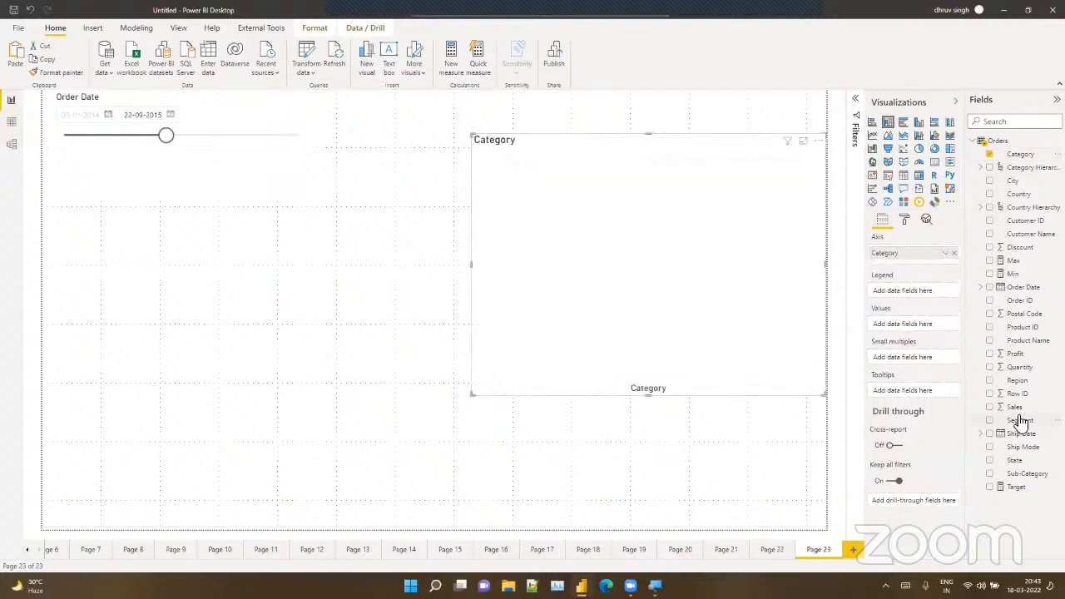
pyautogui.moveTo(1014, 407); pyautogui.dragTo(643, 290)
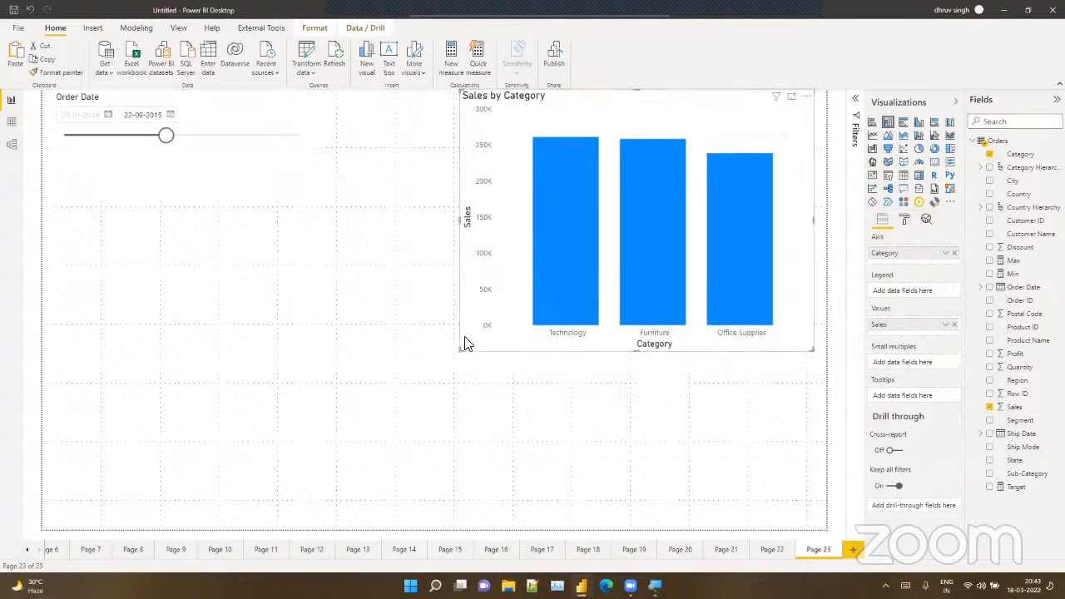
# Step: Shrink the Sales by Category column chart and add a card visual showing Sales on the opposite side of the page
pyautogui.moveTo(467, 343); pyautogui.dragTo(527, 299)
pyautogui.click(572, 385)
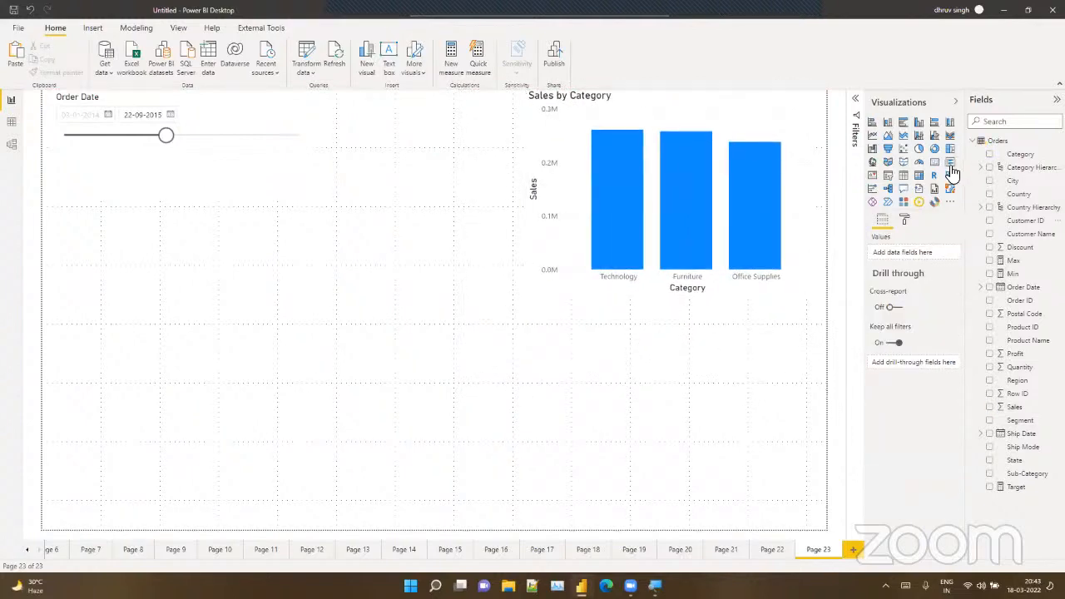
pyautogui.click(934, 162)
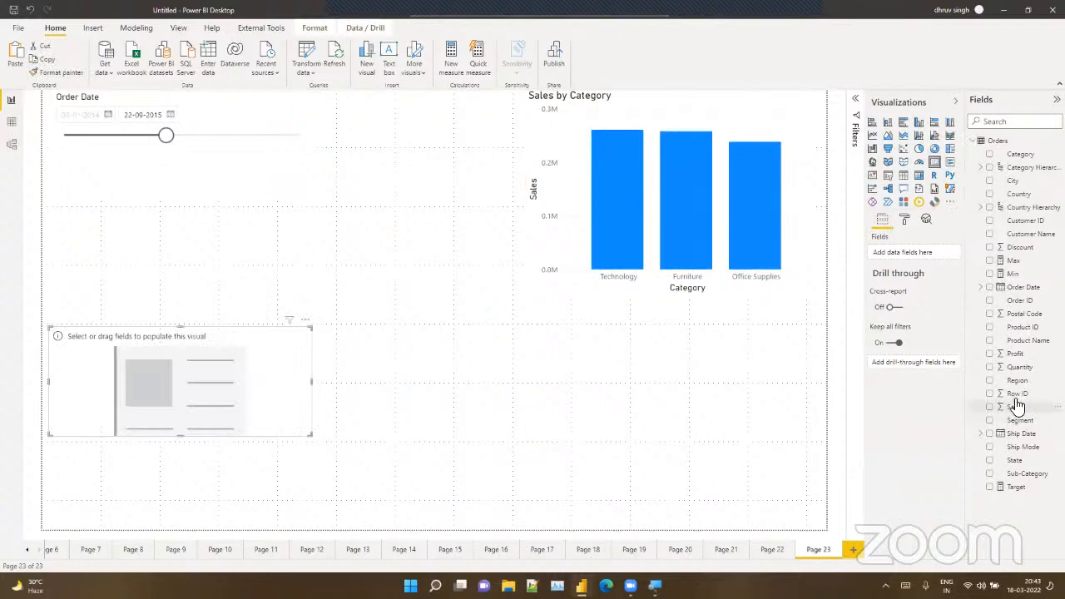
pyautogui.moveTo(1014, 407); pyautogui.dragTo(232, 363)
pyautogui.click(701, 405)
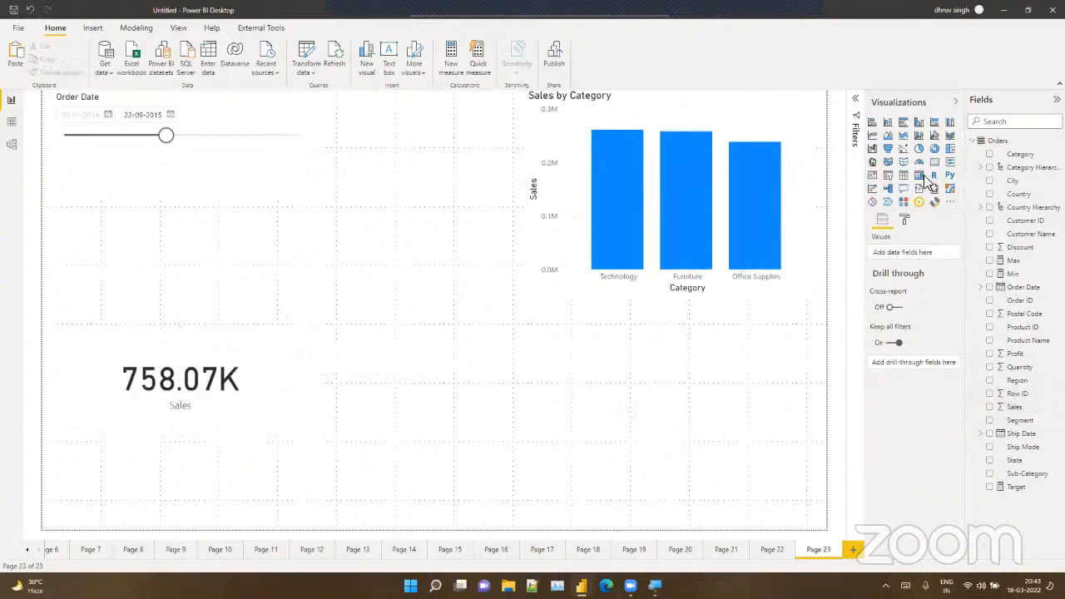
# Step: Add a pie chart of Profit with Category as legend below the Sales card, moving both visuals up the page
pyautogui.click(919, 148)
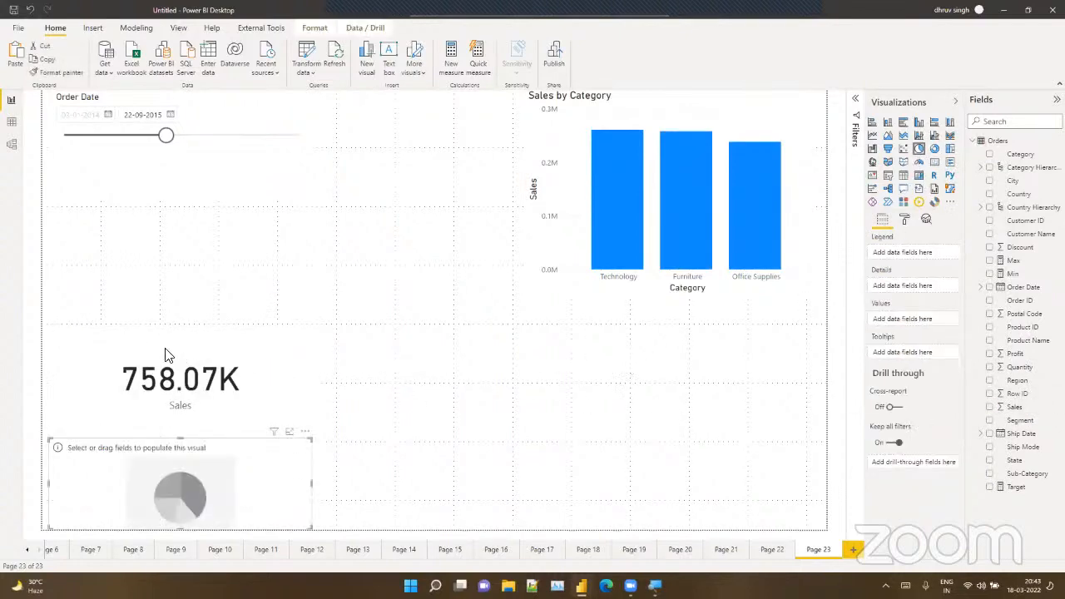
pyautogui.moveTo(155, 378); pyautogui.dragTo(136, 328)
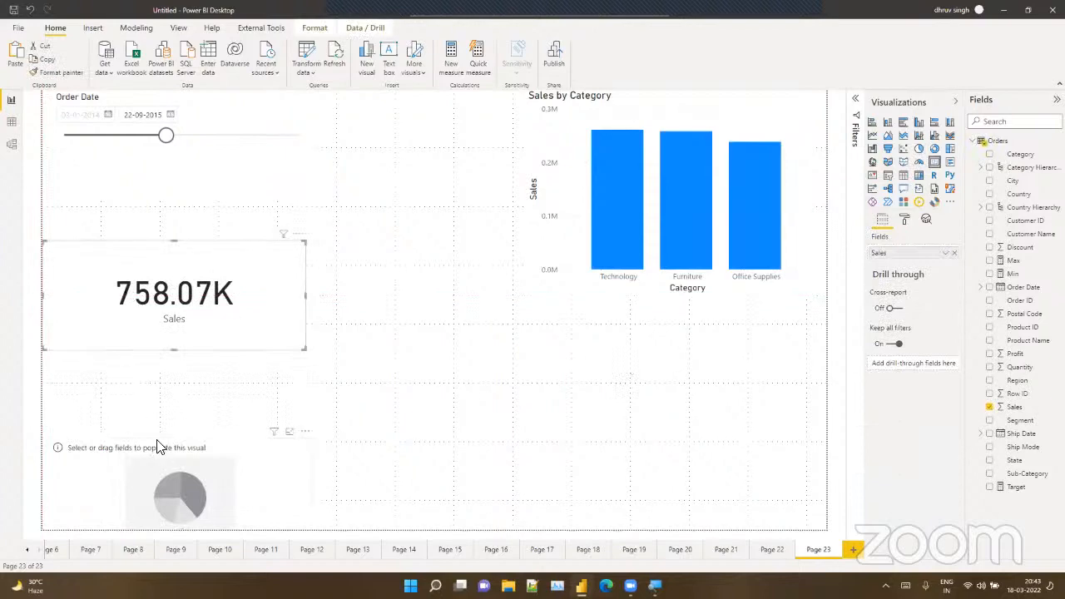
pyautogui.moveTo(158, 447); pyautogui.dragTo(178, 381)
pyautogui.moveTo(1017, 353); pyautogui.dragTo(270, 437)
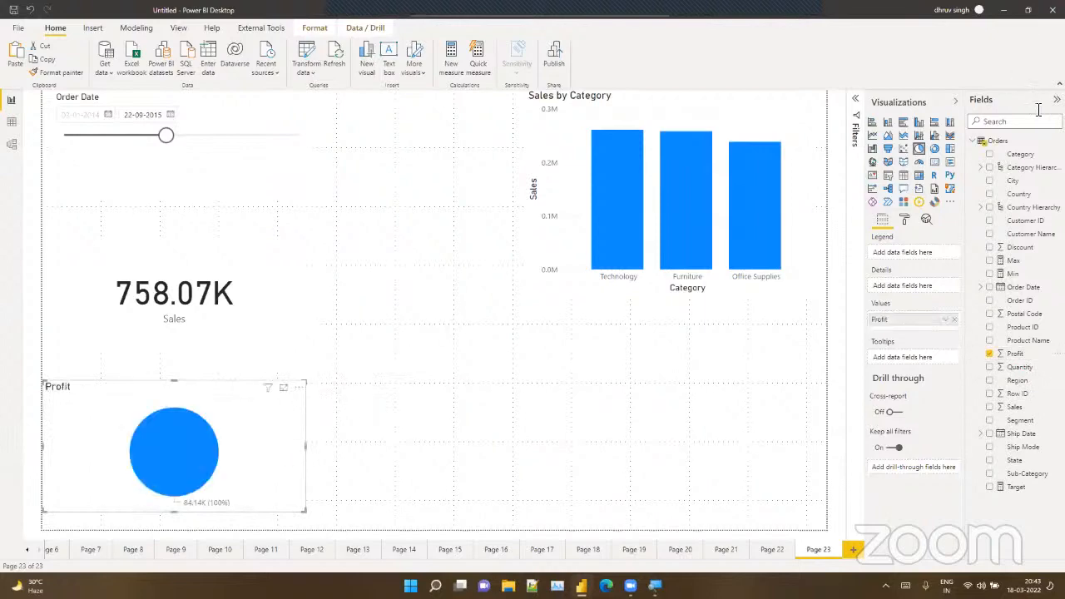
pyautogui.moveTo(1019, 155); pyautogui.dragTo(907, 252)
pyautogui.click(594, 487)
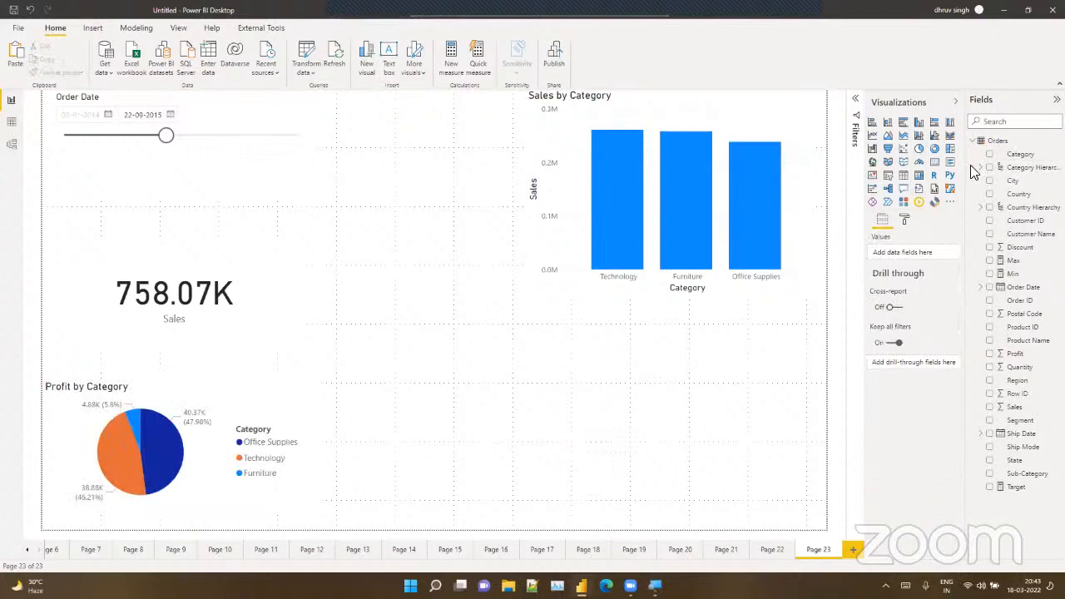
# Step: Add an enlarged stacked column chart below the Category chart, with Sub-Category on the axis and Sales as values
pyautogui.click(887, 122)
pyautogui.moveTo(439, 454); pyautogui.dragTo(469, 397)
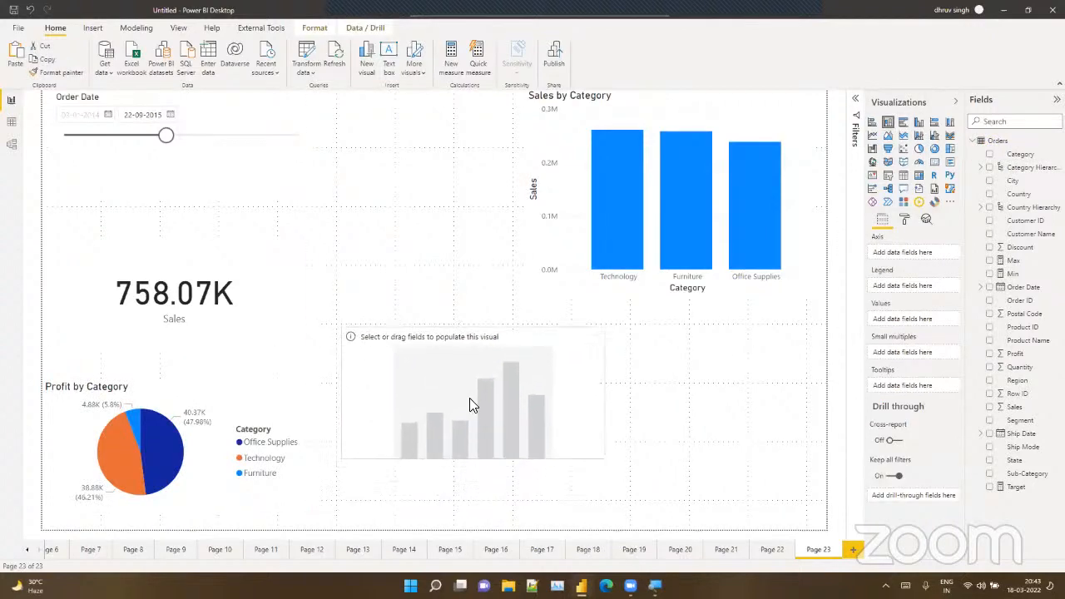
pyautogui.moveTo(604, 453); pyautogui.dragTo(826, 529)
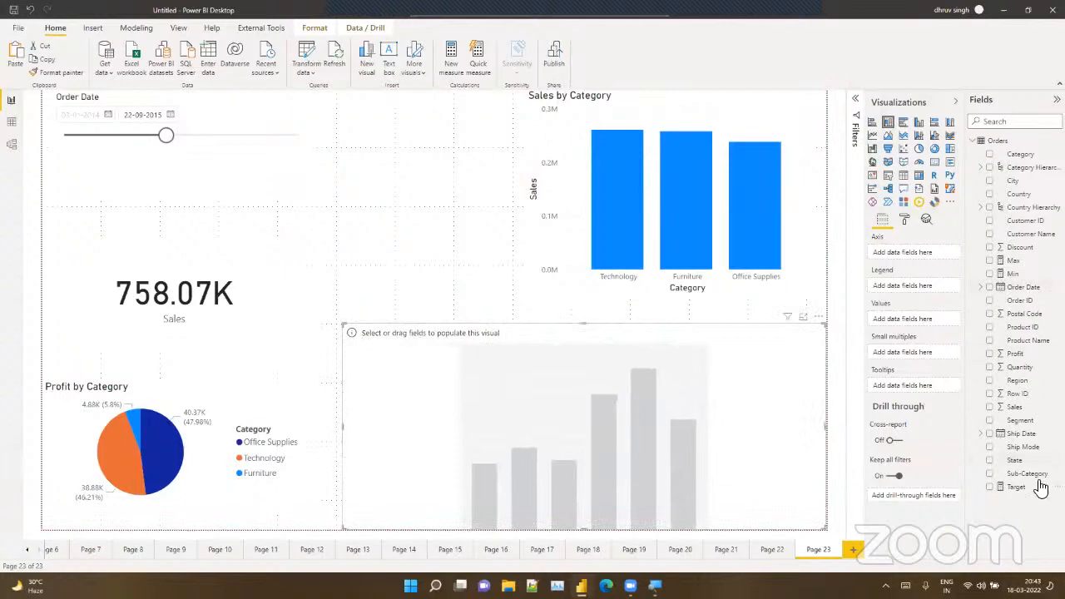
pyautogui.moveTo(1030, 474); pyautogui.dragTo(664, 426)
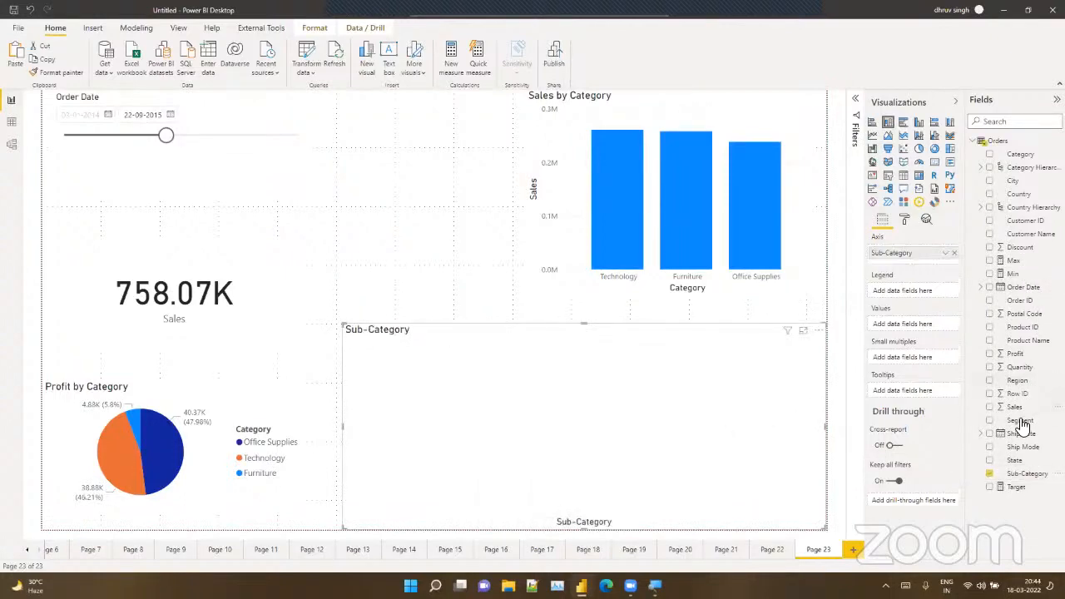
pyautogui.moveTo(1014, 407); pyautogui.dragTo(582, 379)
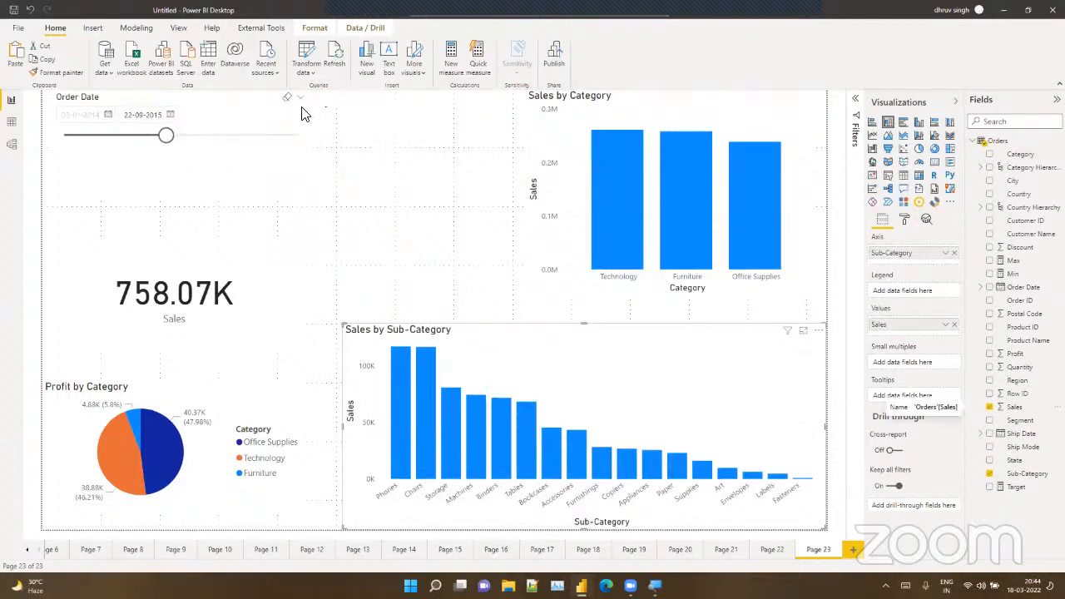
# Step: Switch the Order Date slicer to After and set its start date to 16-11-2015
pyautogui.click(300, 98)
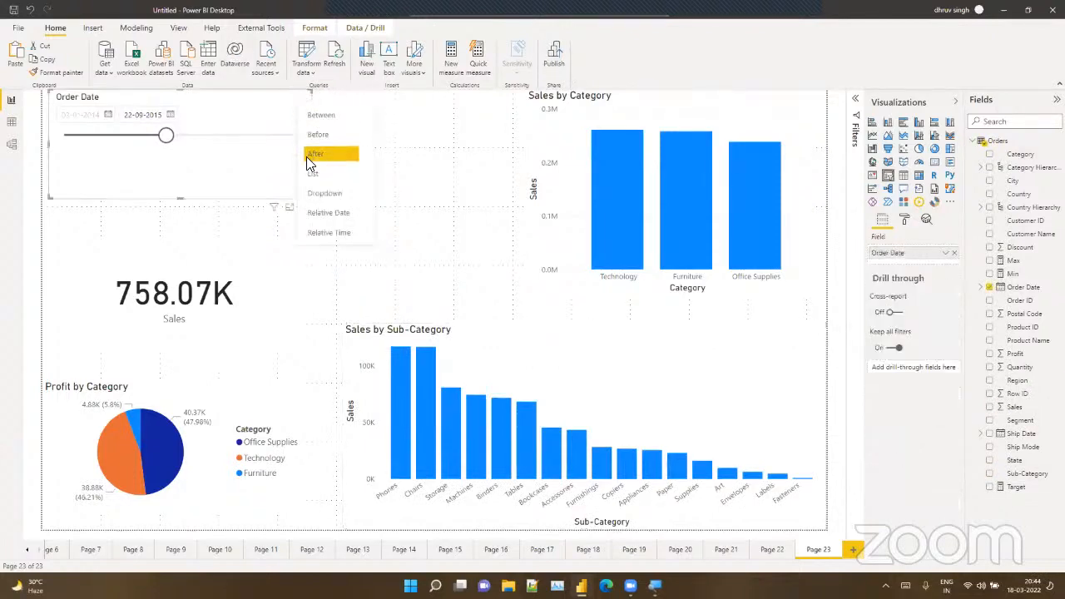
pyautogui.click(307, 154)
pyautogui.moveTo(173, 138)
pyautogui.mouseDown()
pyautogui.moveTo(110, 140)
pyautogui.moveTo(174, 140)
pyautogui.mouseUp()
# Step: Switch the Order Date slicer to List, try filtering by 23 and 21 January 2014, and clear the selection
pyautogui.click(303, 99)
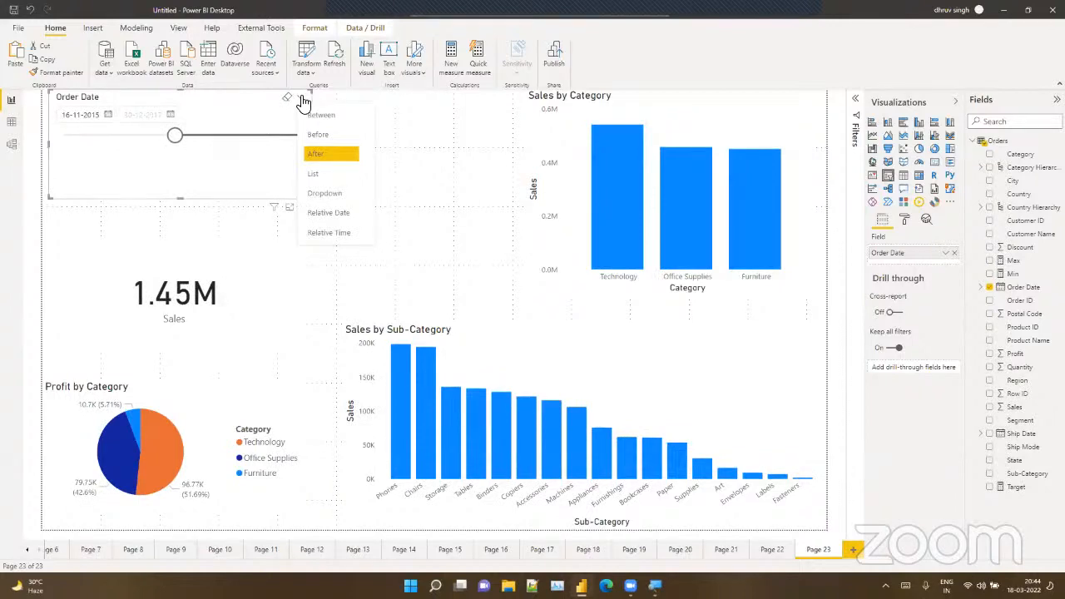
pyautogui.click(329, 173)
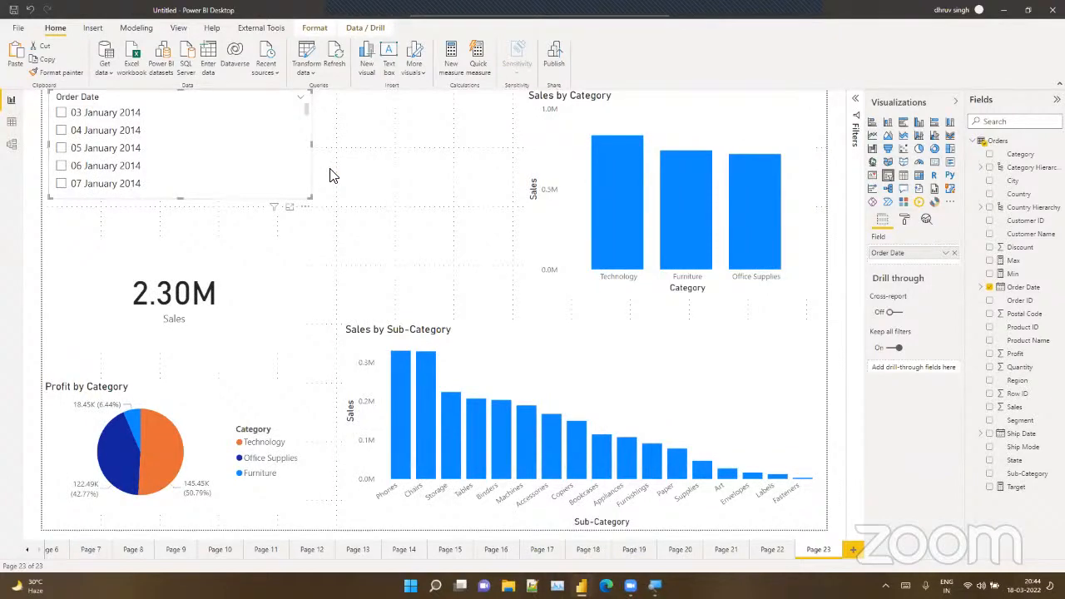
pyautogui.scroll(-5, 166, 128)
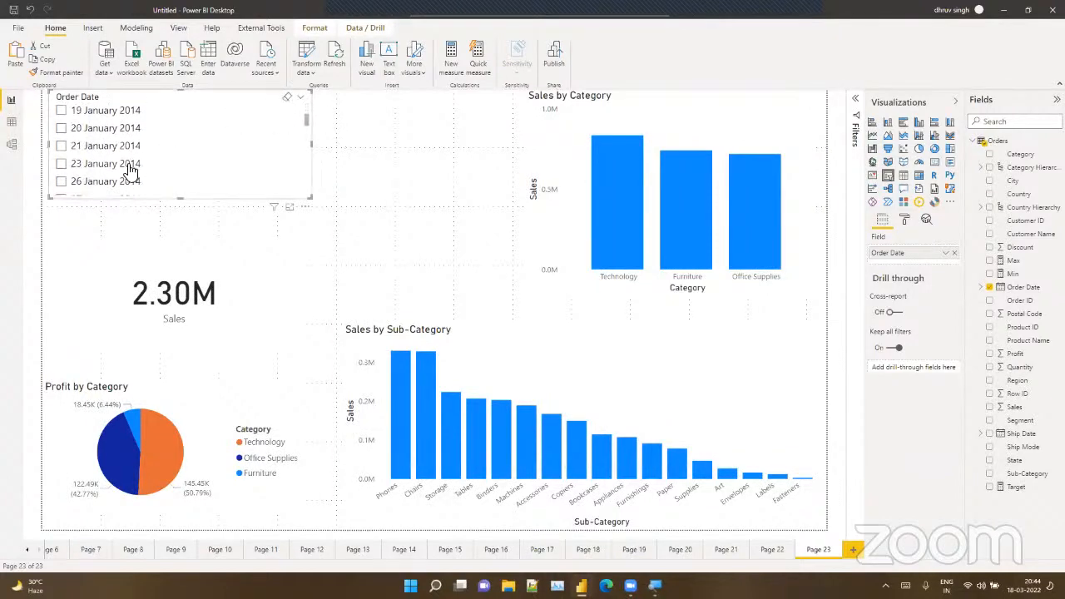
pyautogui.click(130, 166)
pyautogui.keyDown('ctrl'); pyautogui.click(119, 146); pyautogui.keyUp('ctrl')
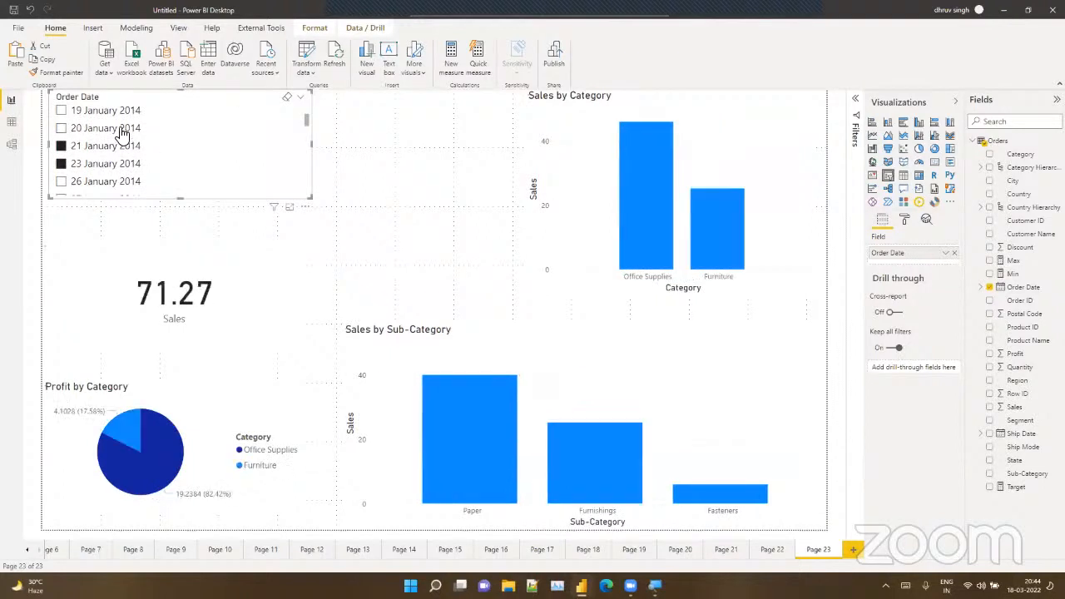
pyautogui.click(287, 98)
pyautogui.scroll(5, 304, 131)
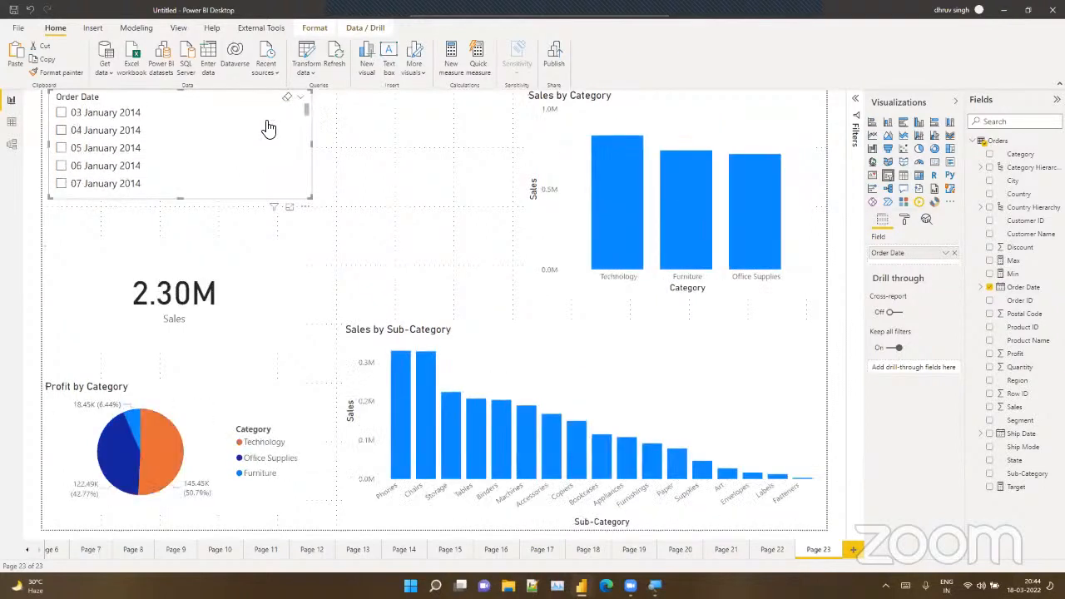
# Step: Switch the Order Date slicer to Dropdown, shrink it to a compact size and browse its list of dates
pyautogui.click(303, 100)
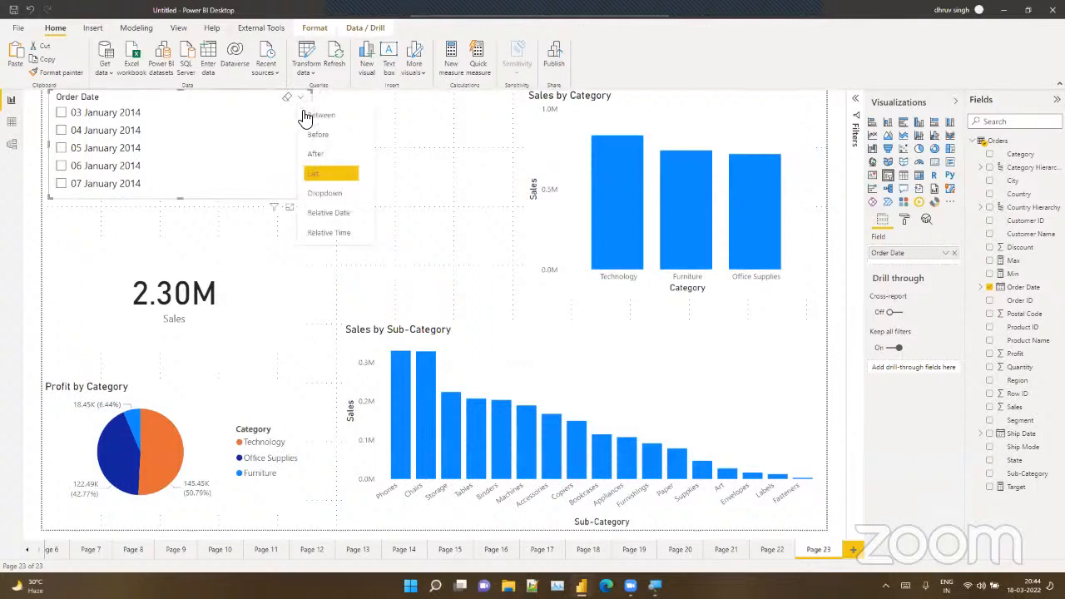
pyautogui.click(329, 190)
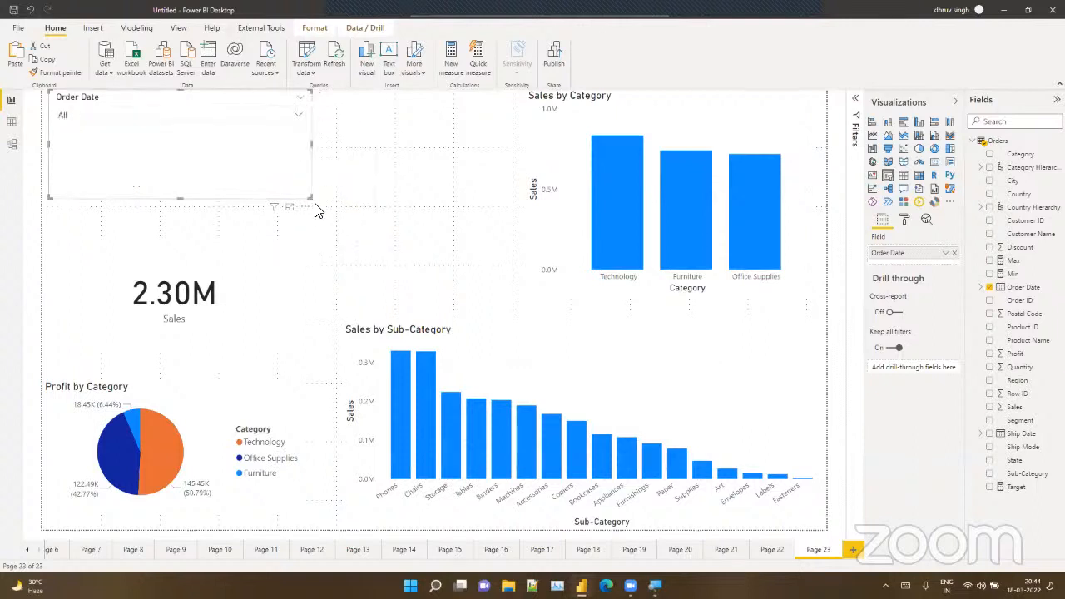
pyautogui.moveTo(310, 198); pyautogui.dragTo(219, 125)
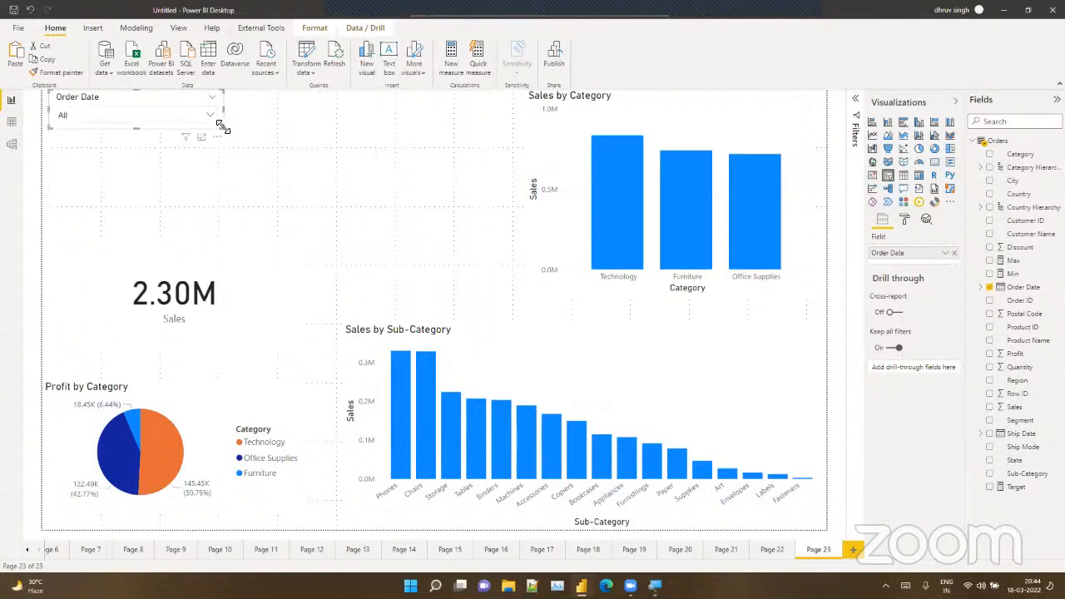
pyautogui.click(211, 118)
pyautogui.scroll(-6, 133, 200)
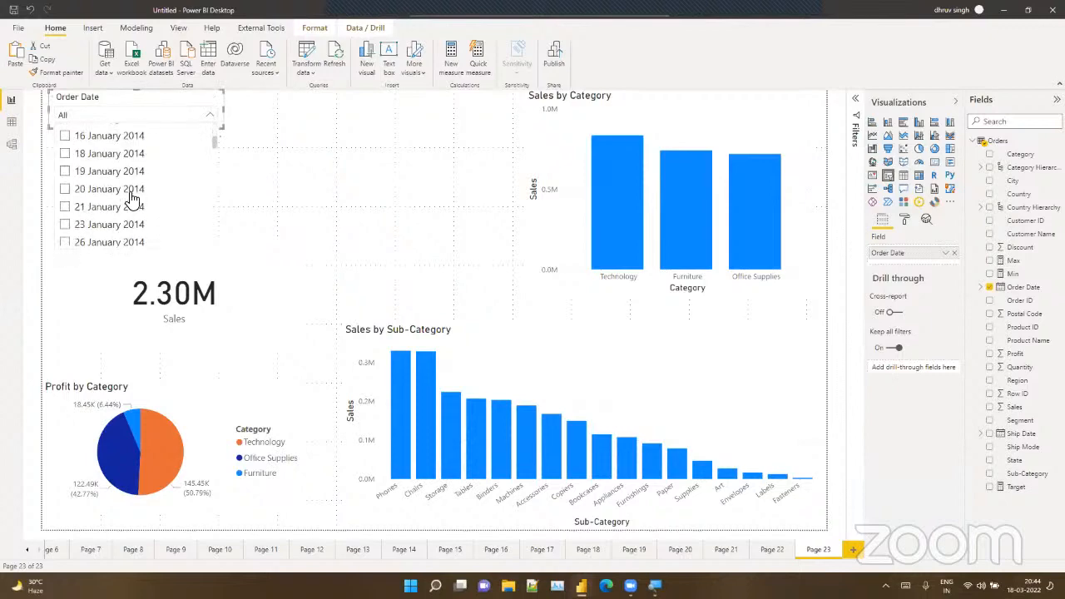
pyautogui.scroll(8, 133, 200)
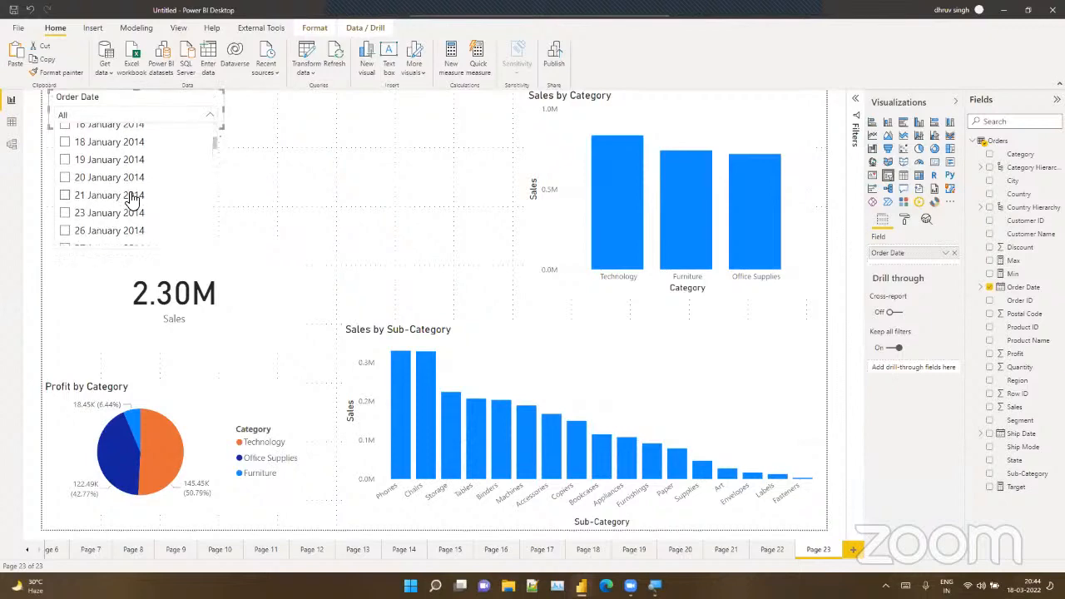
pyautogui.click(155, 118)
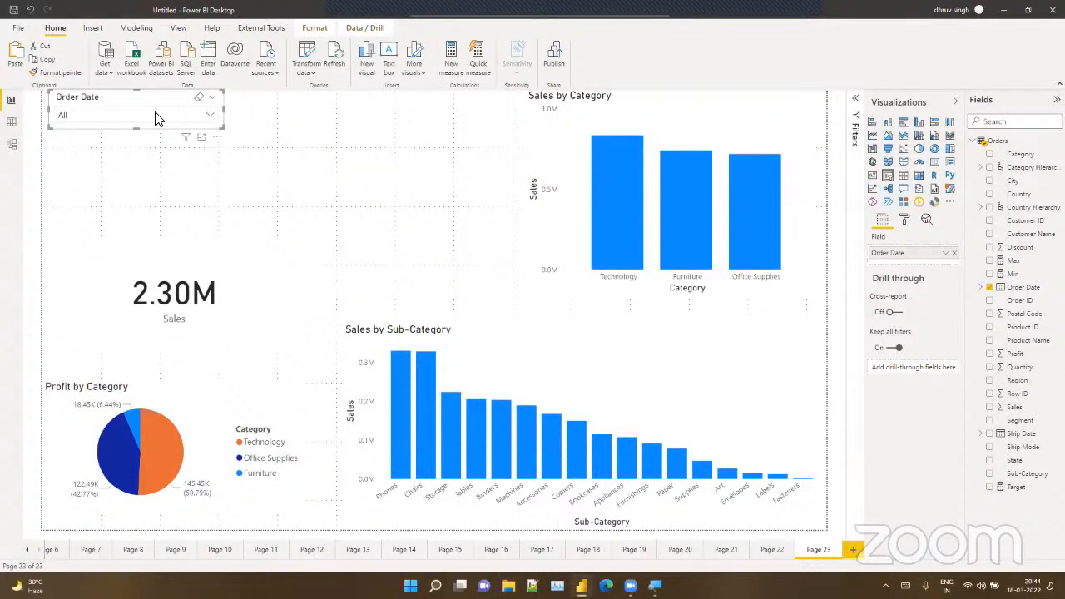
# Step: Switch the Order Date slicer to Relative Date and look through its direction and period options
pyautogui.click(212, 98)
pyautogui.click(237, 212)
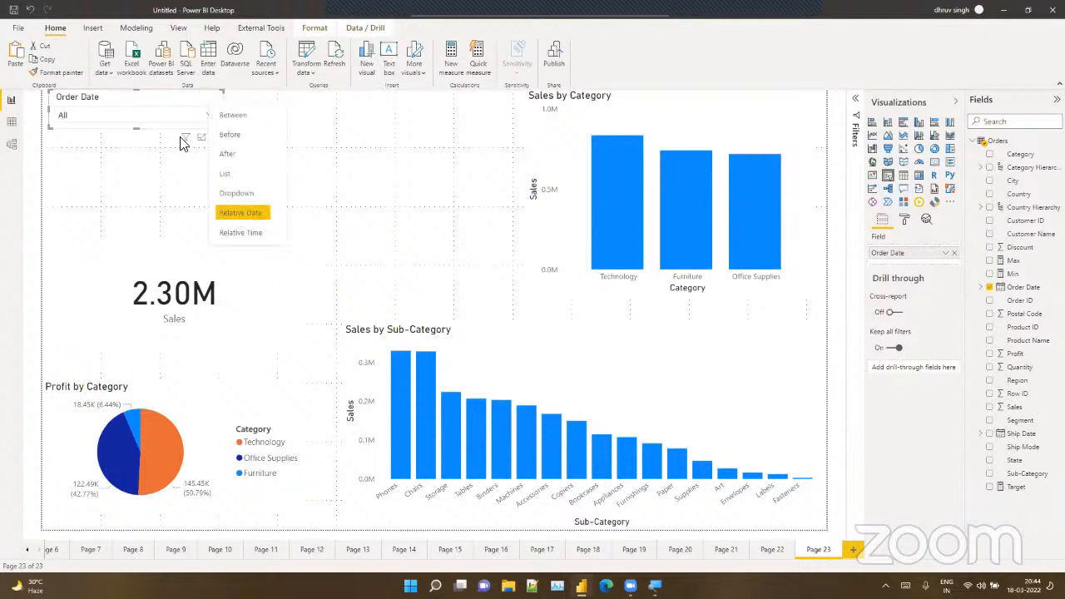
pyautogui.click(90, 118)
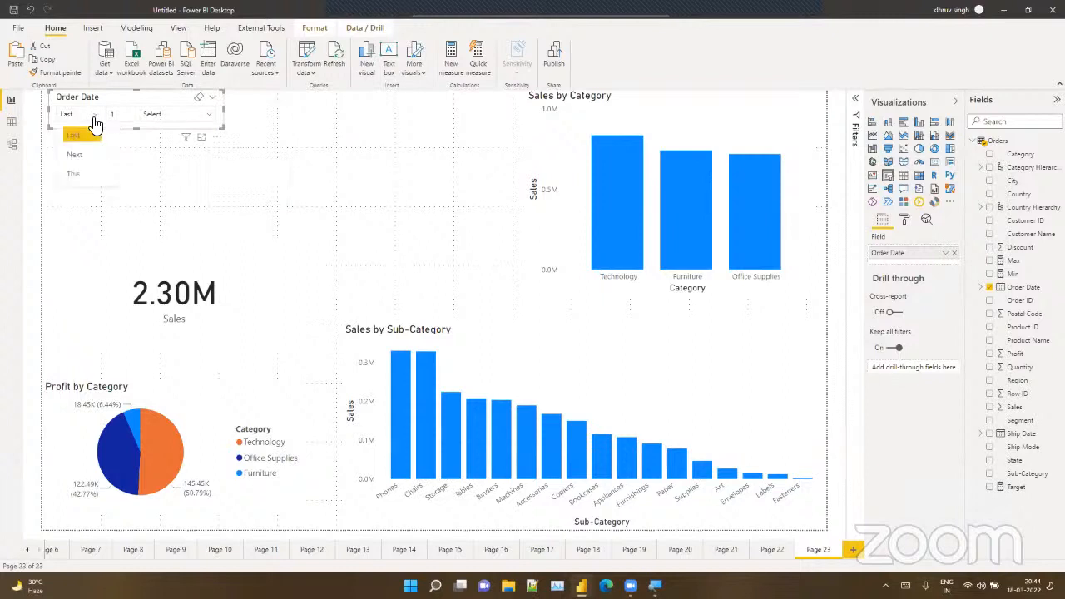
pyautogui.click(163, 119)
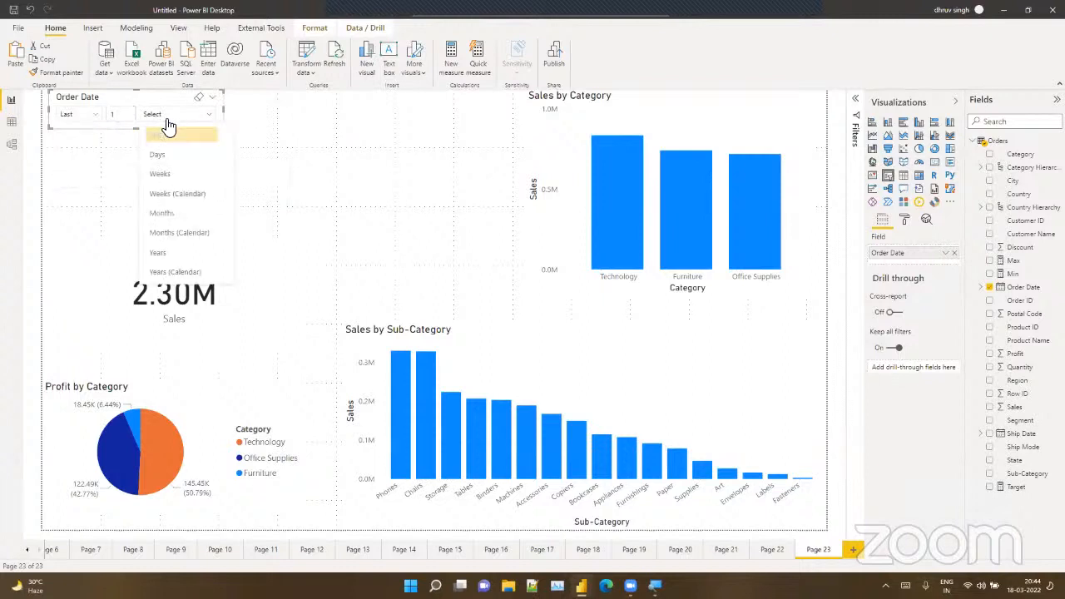
# Step: Switch the Order Date slicer to Relative Time and look through its direction and time unit options
pyautogui.click(214, 99)
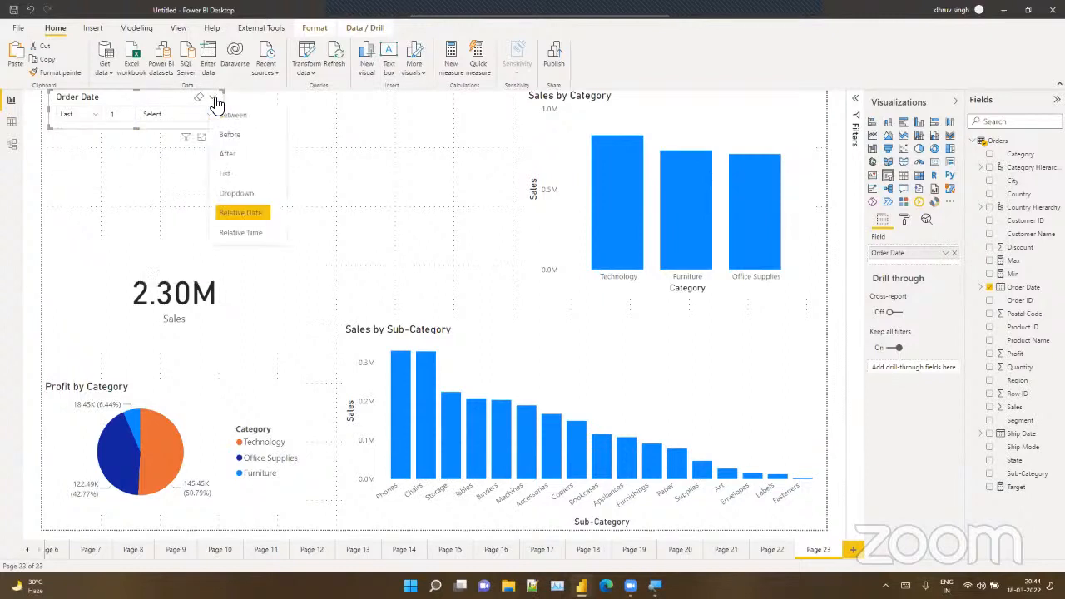
pyautogui.click(233, 231)
pyautogui.click(89, 119)
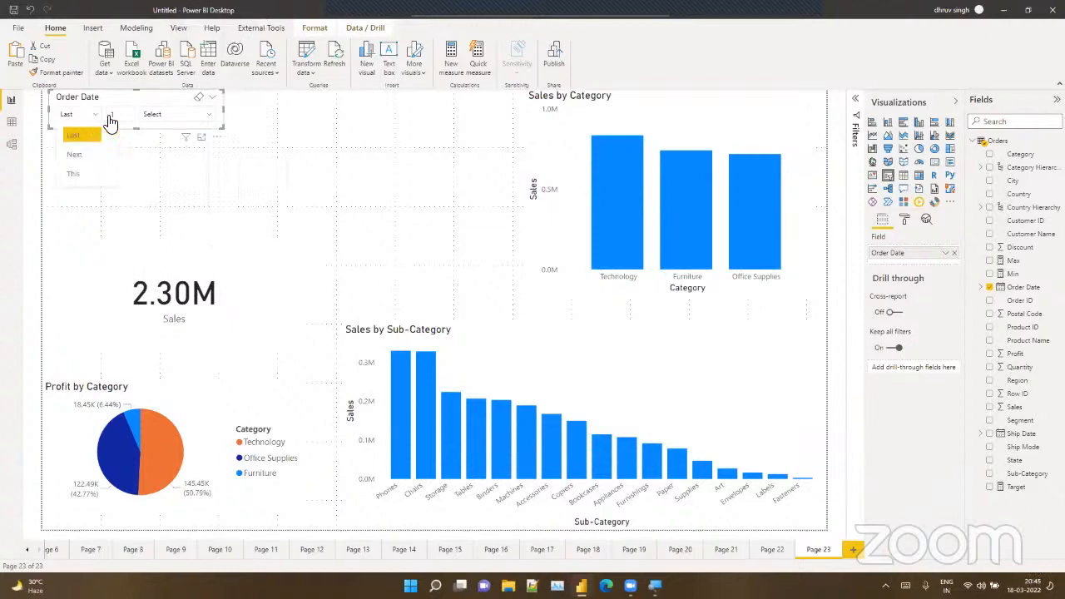
pyautogui.click(137, 116)
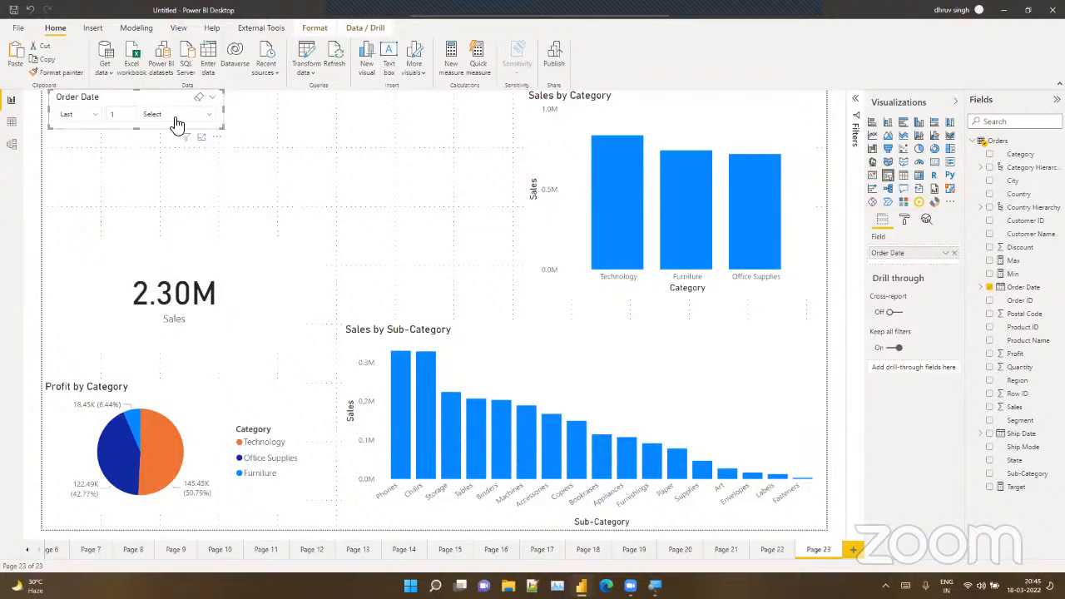
pyautogui.click(175, 119)
# Step: Return the Order Date slicer to Between and enlarge it to fit the range slider
pyautogui.click(219, 100)
pyautogui.click(228, 115)
pyautogui.moveTo(222, 129); pyautogui.dragTo(244, 173)
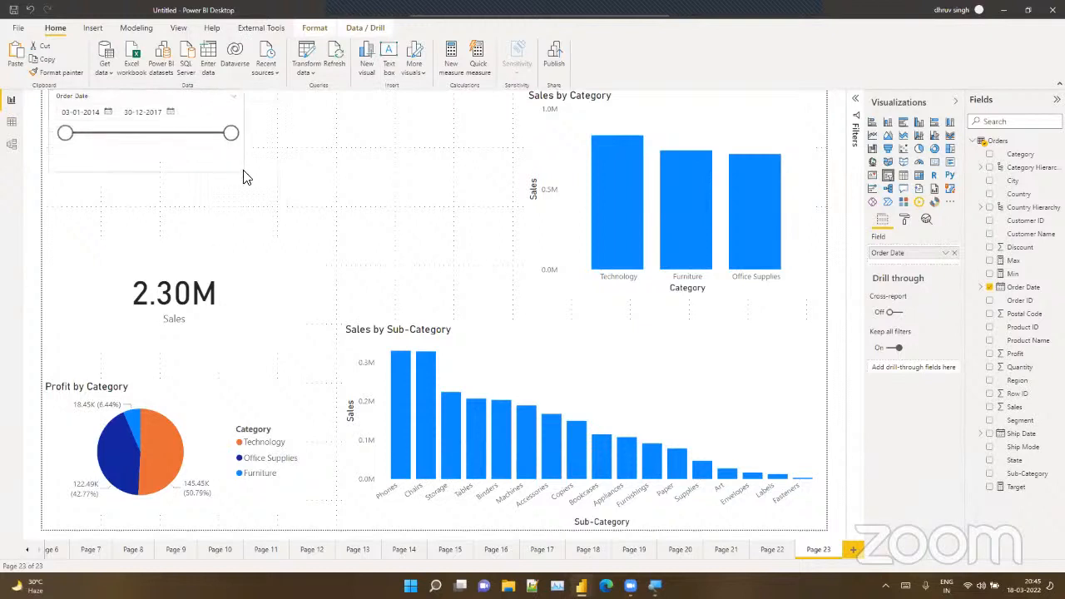
# Step: Change the slicer's Order Date field to Date Hierarchy and make the slicer taller to fit all the years
pyautogui.click(945, 253)
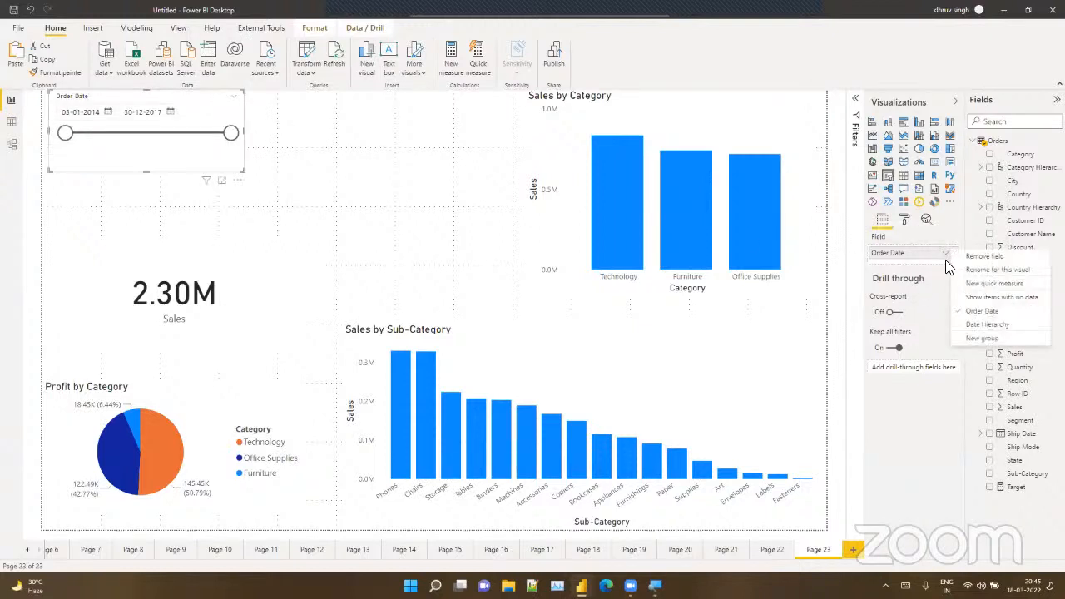
pyautogui.click(986, 325)
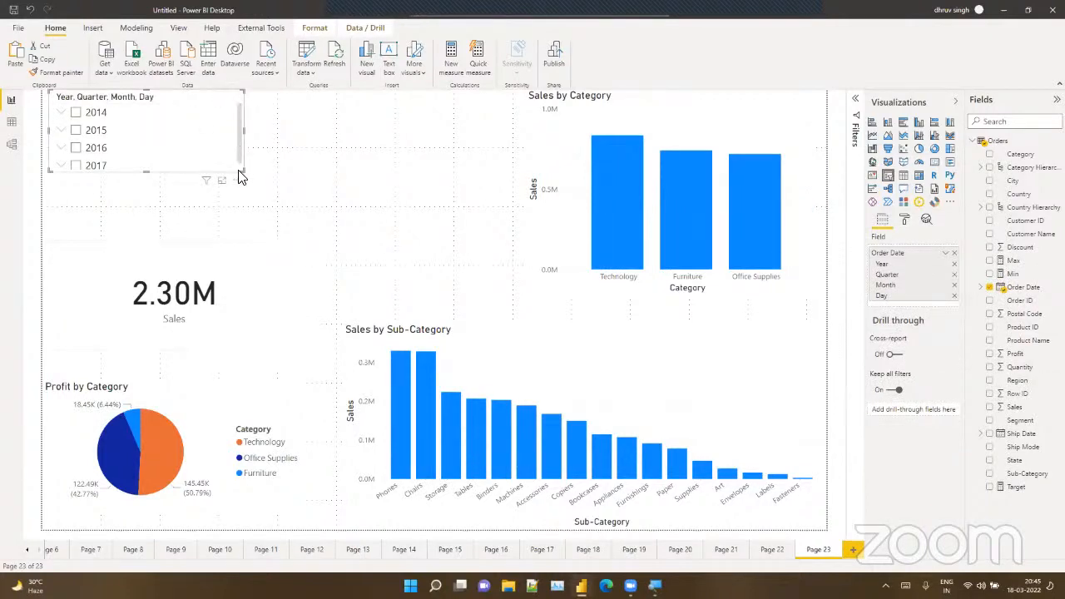
pyautogui.moveTo(239, 169); pyautogui.dragTo(238, 189)
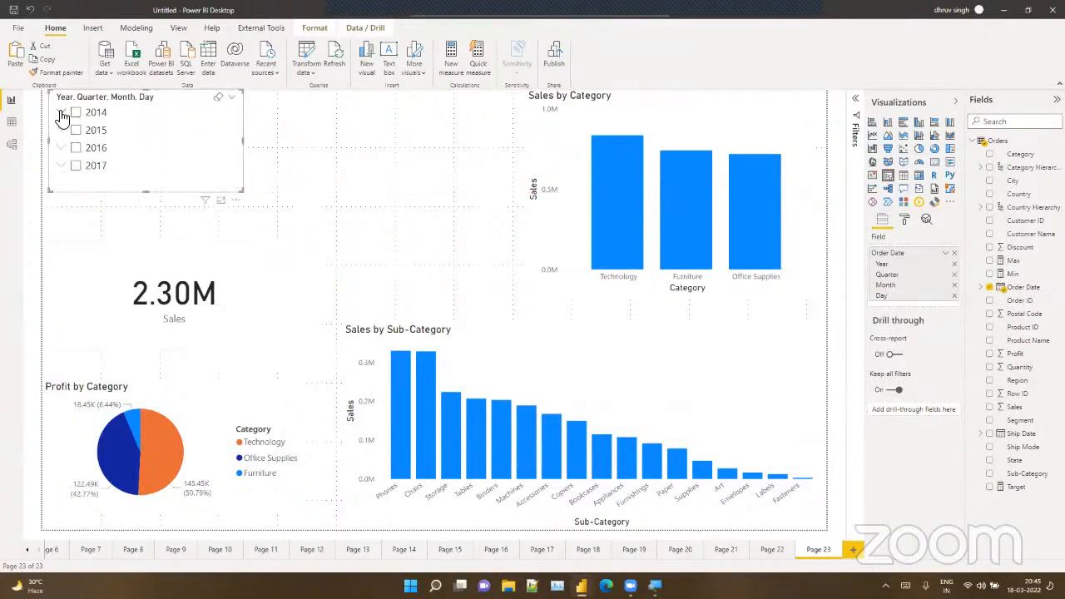
# Step: Expand 2014 in the date hierarchy slicer and filter the page by Qtr 1, followed by Qtr 3
pyautogui.click(63, 113)
pyautogui.click(86, 131)
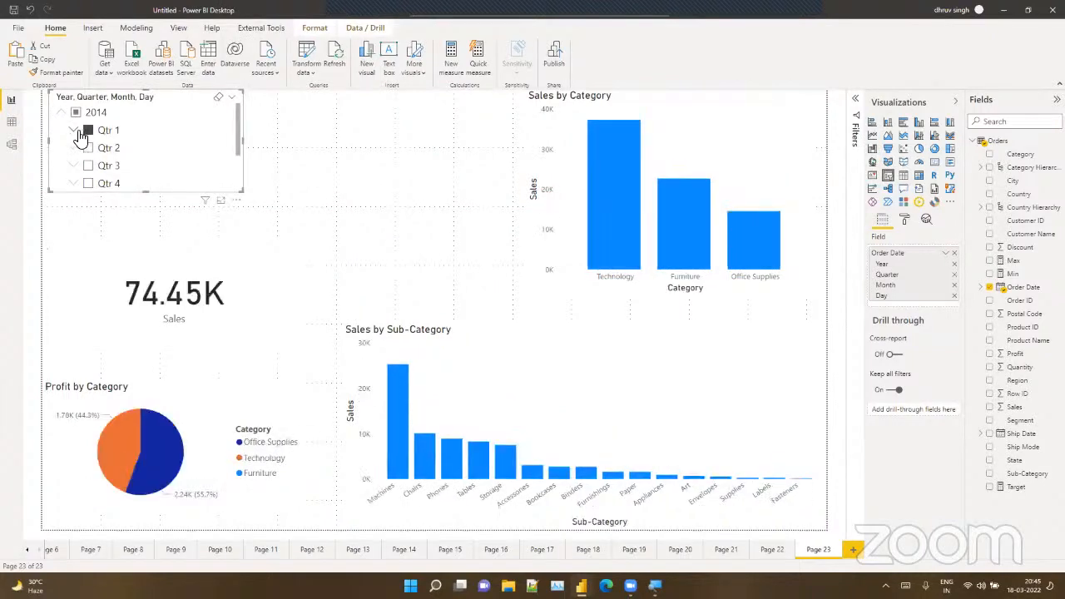
pyautogui.click(87, 166)
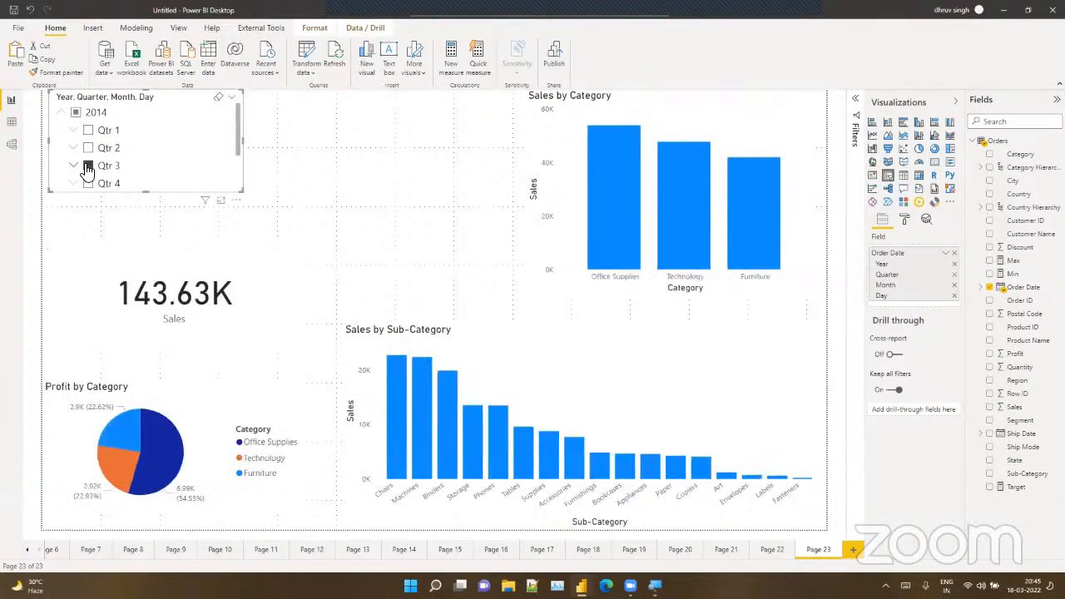
# Step: Add 2014 Qtr 1 to the slicer selection alongside Qtr 3, and exclude February from Qtr 1
pyautogui.keyDown('ctrl'); pyautogui.click(88, 131); pyautogui.keyUp('ctrl')
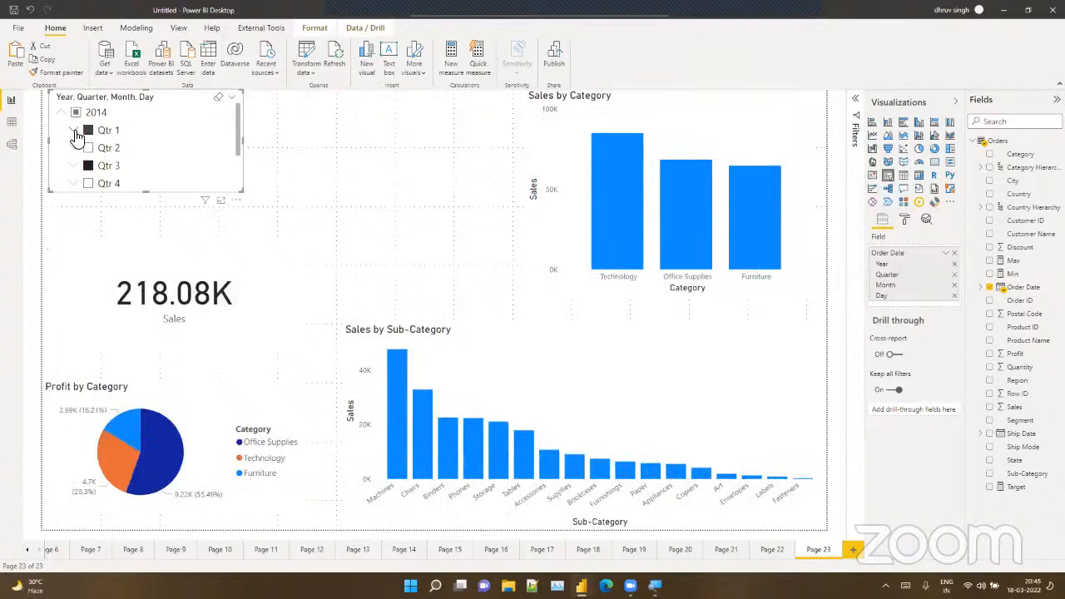
pyautogui.click(75, 130)
pyautogui.click(99, 167)
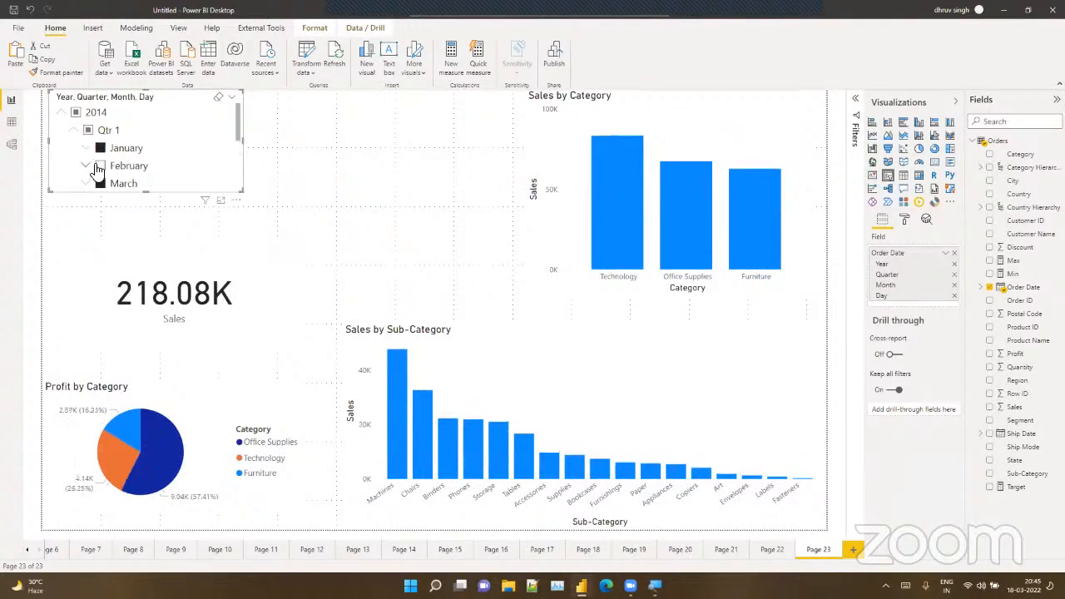
# Step: Expand February in the date slicer and add days 1, 2 and 3 to the selection
pyautogui.click(86, 166)
pyautogui.scroll(-1, 92, 166)
pyautogui.scroll(-1, 92, 165)
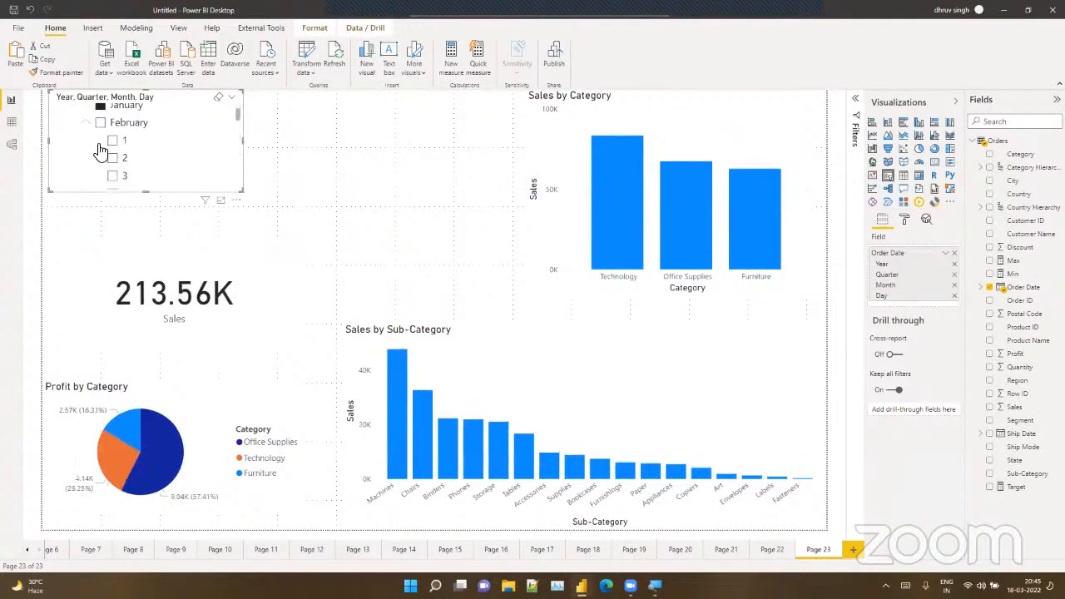
pyautogui.keyDown('ctrl'); pyautogui.click(112, 141); pyautogui.keyUp('ctrl')
pyautogui.keyDown('ctrl'); pyautogui.click(112, 158); pyautogui.keyUp('ctrl')
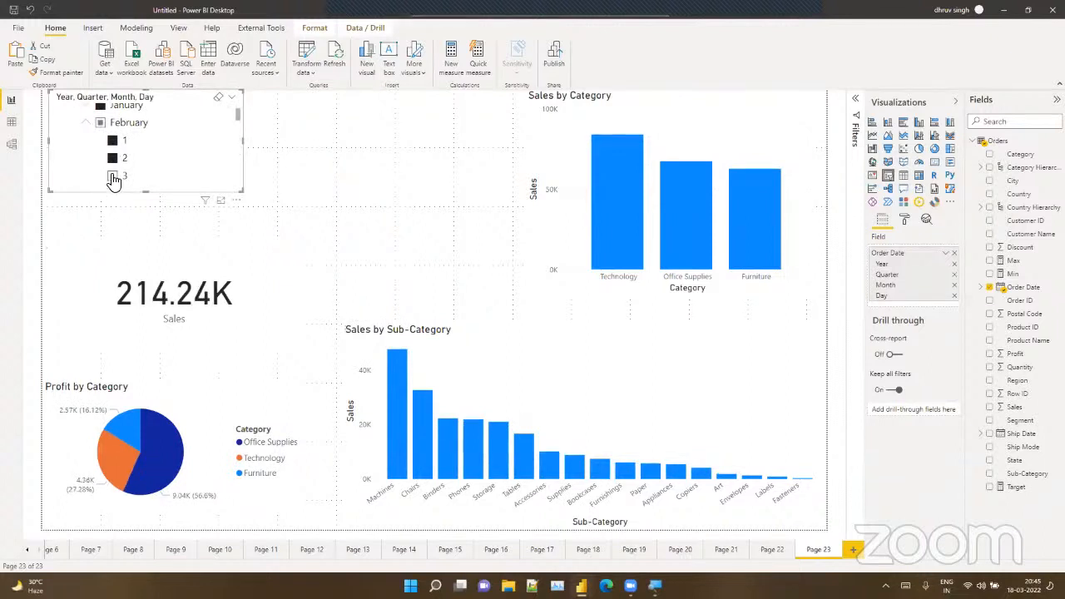
pyautogui.keyDown('ctrl'); pyautogui.click(112, 177); pyautogui.keyUp('ctrl')
pyautogui.scroll(-1, 116, 170)
pyautogui.scroll(2, 117, 169)
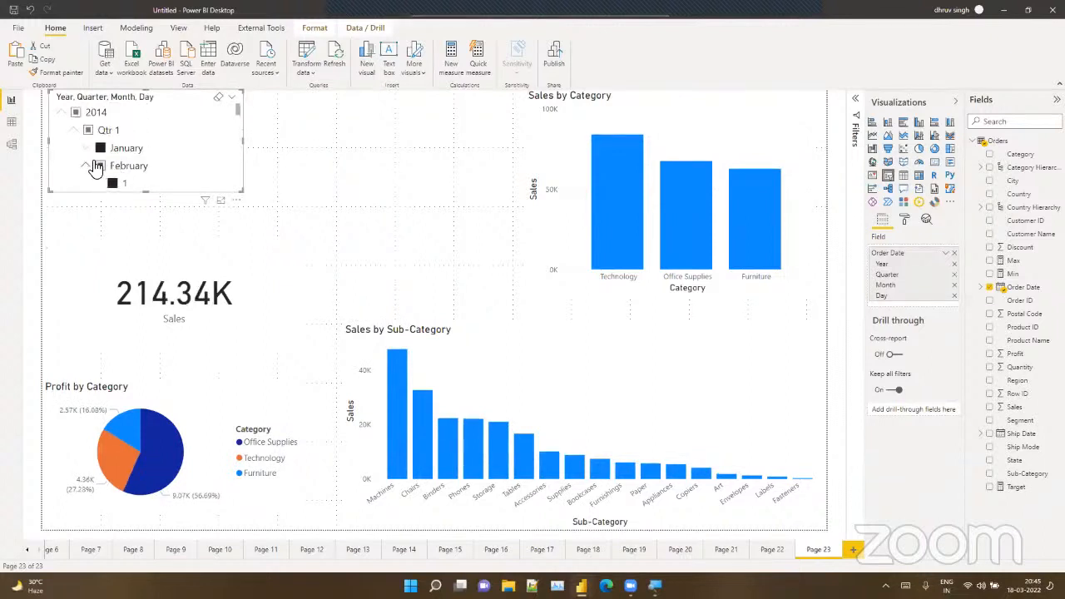
# Step: Reselect the whole of February and collapse Qtr 1 and 2014 in the date slicer
pyautogui.keyDown('ctrl'); pyautogui.click(98, 166); pyautogui.keyUp('ctrl')
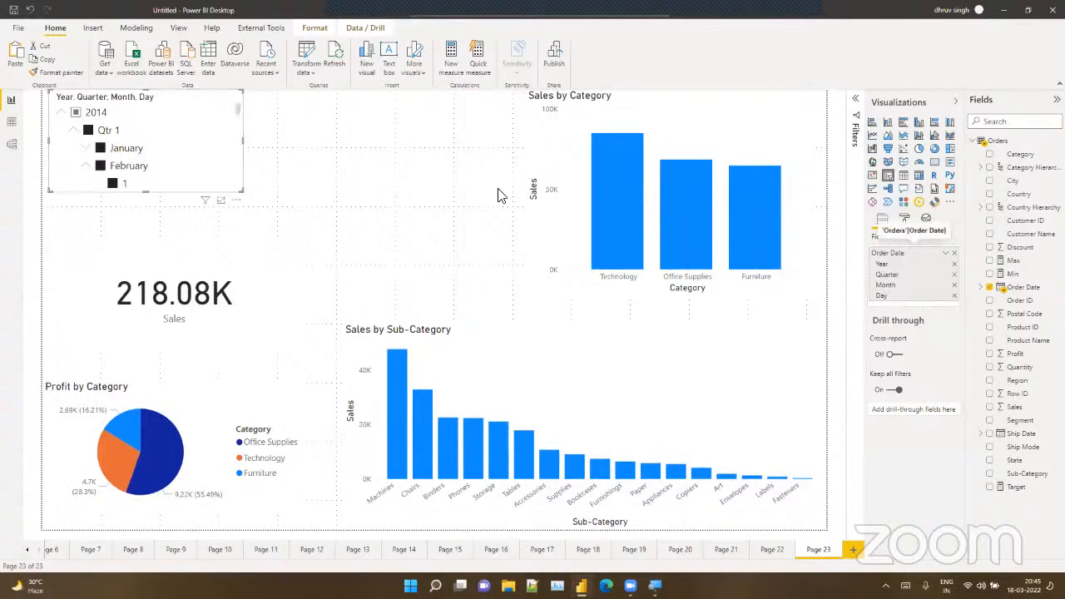
pyautogui.click(74, 131)
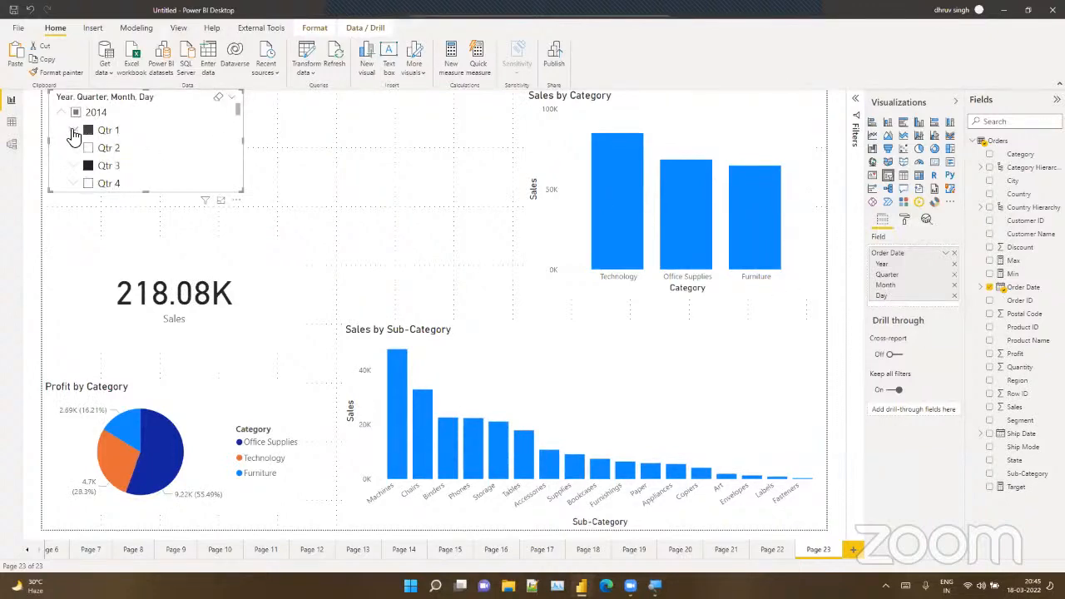
pyautogui.click(68, 115)
# Step: Switch the date slicer to Dropdown, expand 2016 in it, and return the slicer to List
pyautogui.click(231, 98)
pyautogui.click(255, 134)
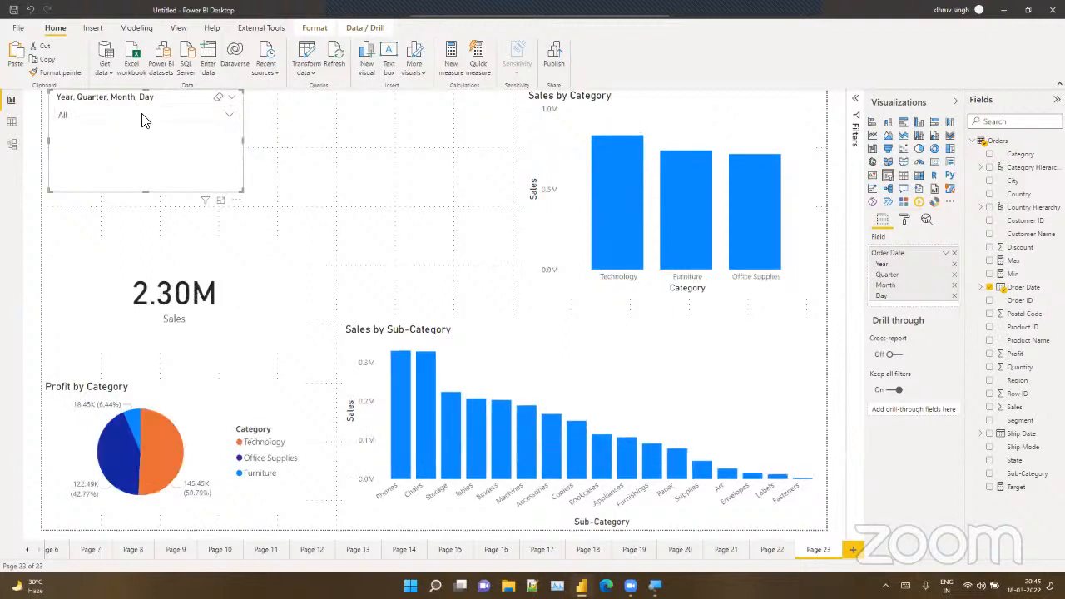
pyautogui.click(118, 116)
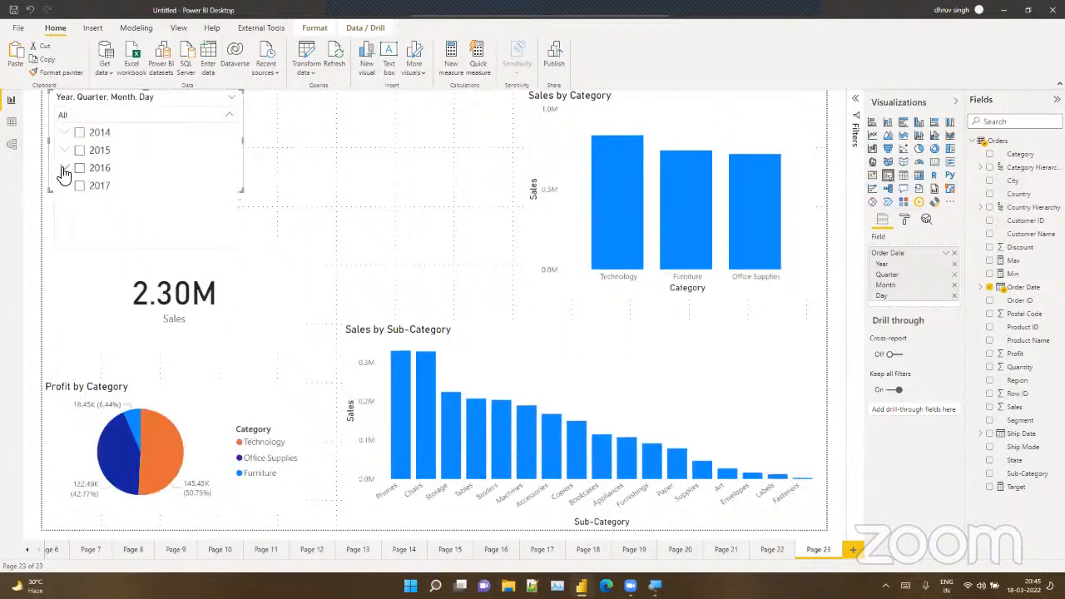
pyautogui.click(65, 170)
pyautogui.click(154, 117)
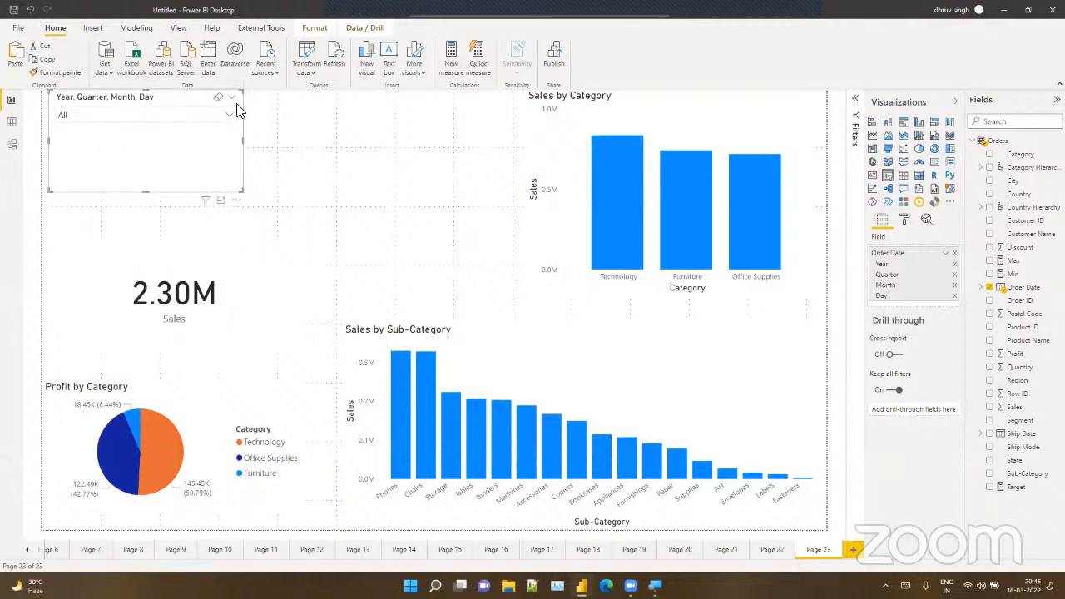
pyautogui.click(236, 103)
pyautogui.click(255, 114)
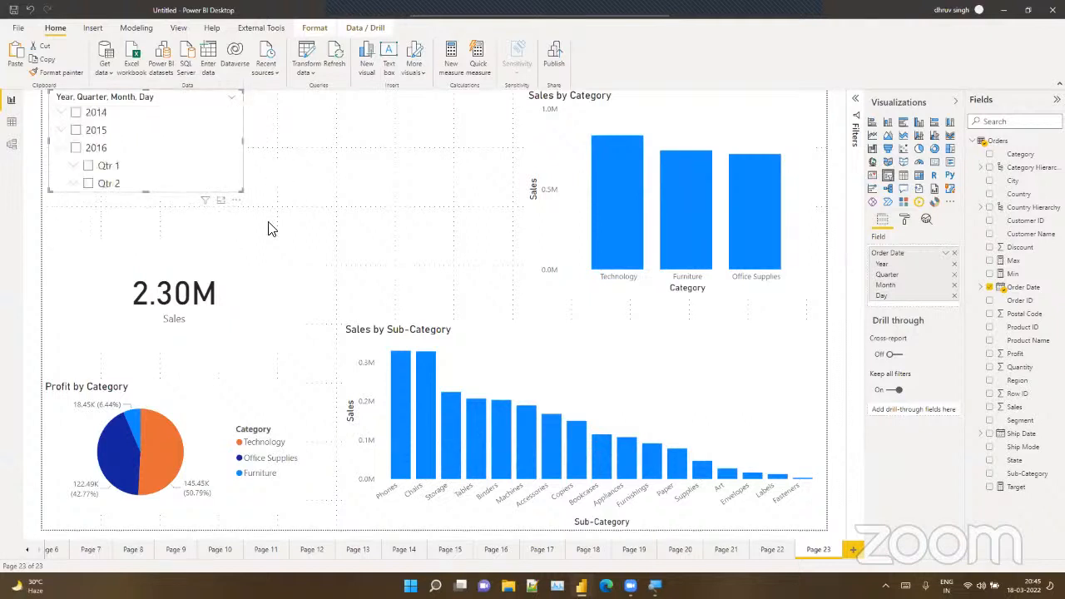
# Step: Filter the page by 2016, 2015, 2014 and again 2015 to see the Sales card respond
pyautogui.click(188, 278)
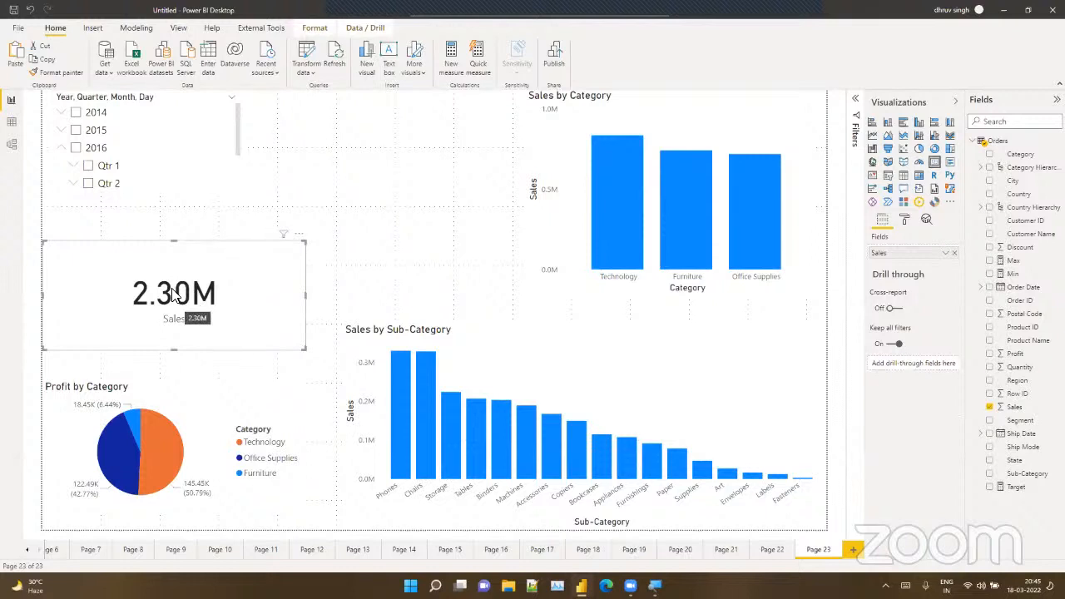
pyautogui.click(97, 148)
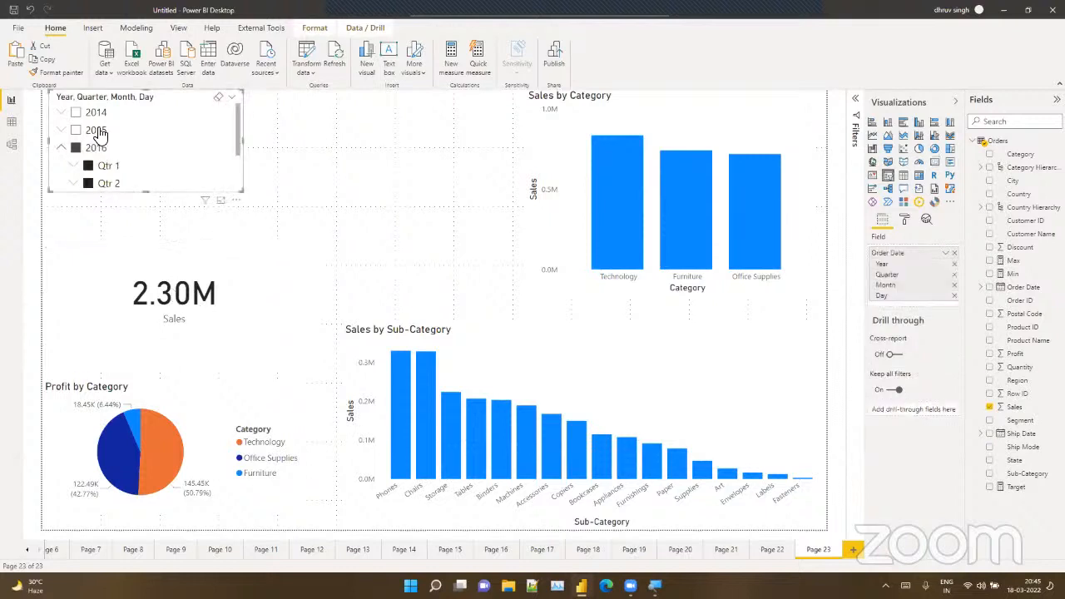
pyautogui.click(99, 130)
pyautogui.click(97, 114)
pyautogui.click(94, 132)
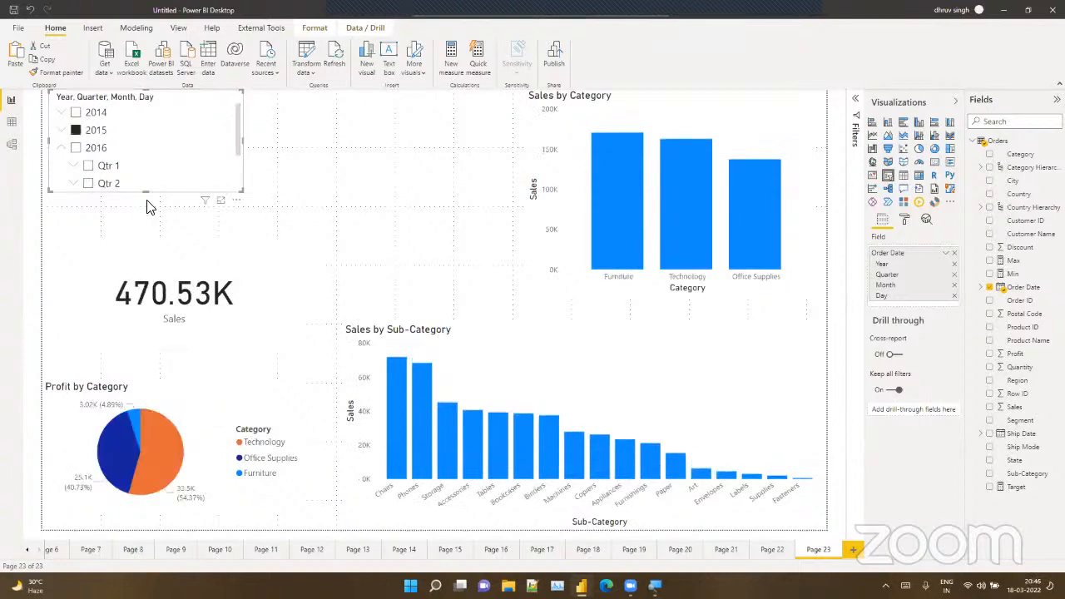
pyautogui.click(168, 268)
# Step: Edit the date slicer's interactions so that it has no effect on the Sales card
pyautogui.click(183, 105)
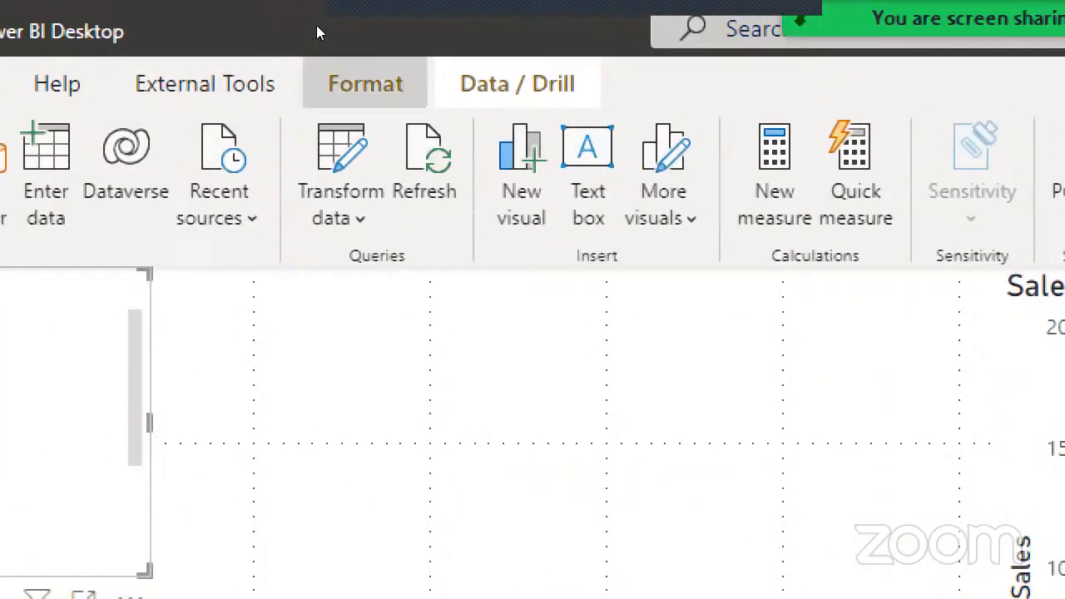
pyautogui.click(365, 84)
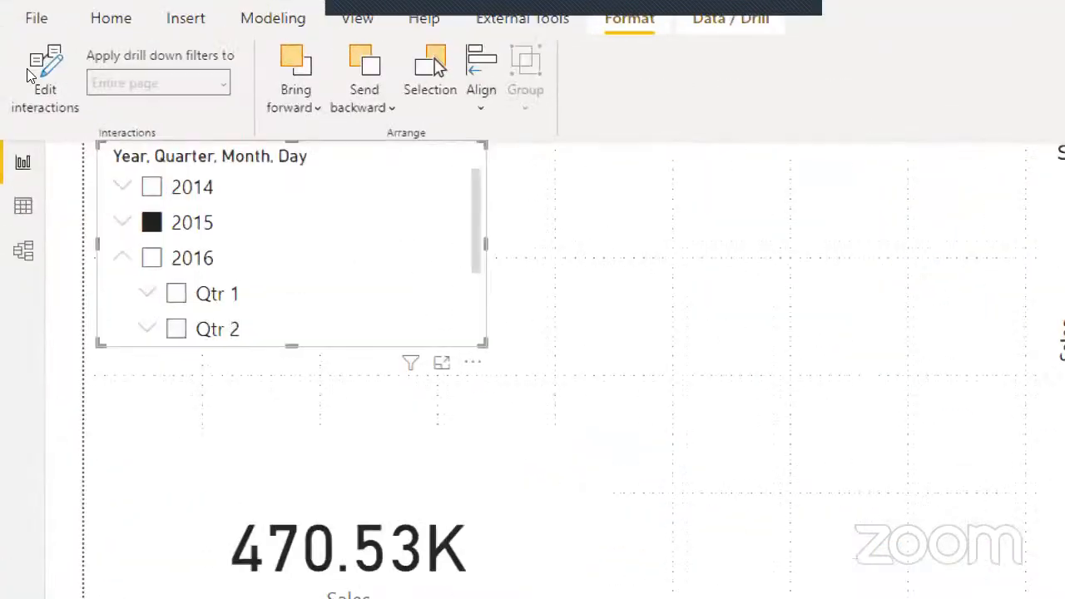
pyautogui.click(22, 62)
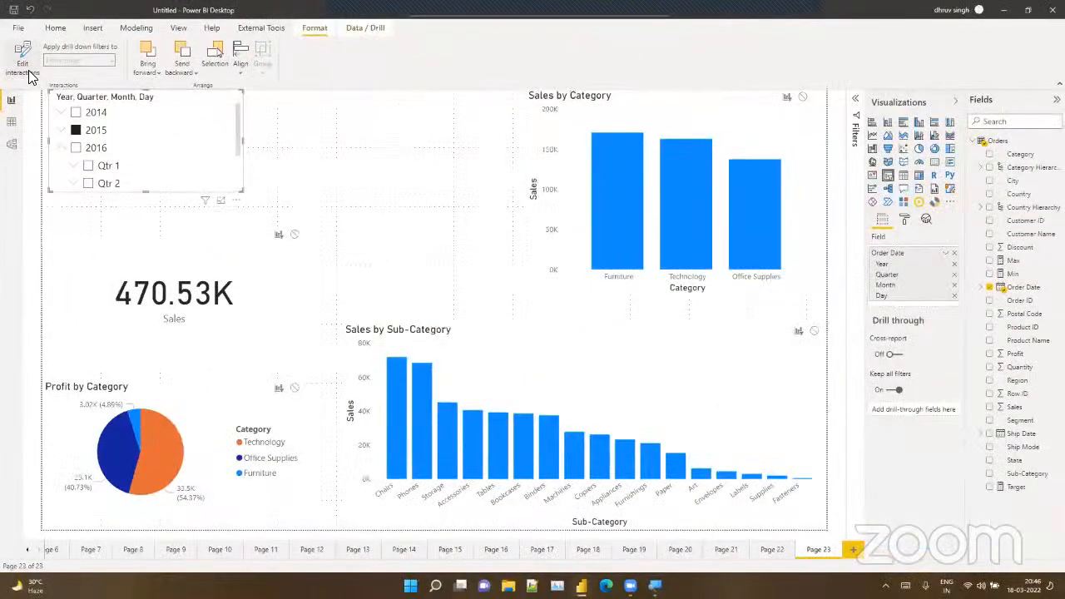
pyautogui.click(295, 237)
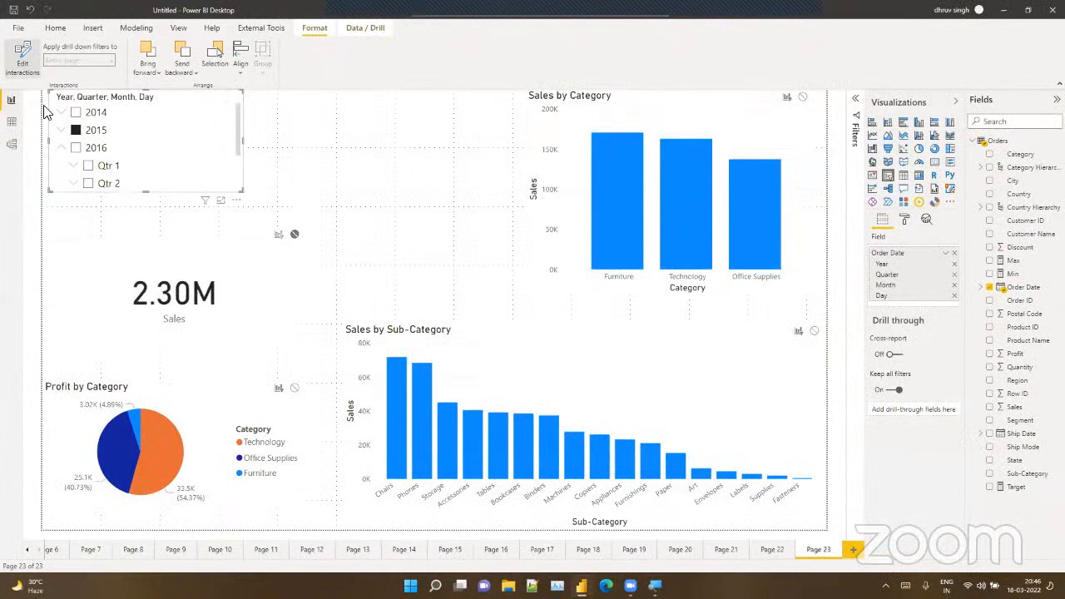
# Step: Filter by 2014, 2016 and 2017 to check how the slicer affects the Sales card and the charts
pyautogui.click(76, 112)
pyautogui.click(76, 148)
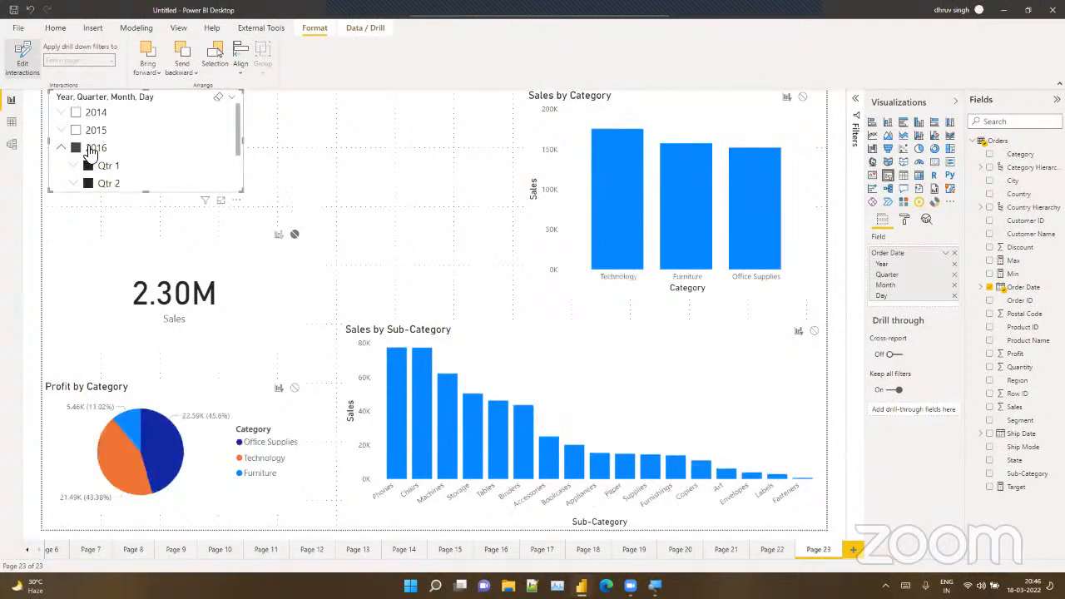
pyautogui.scroll(-3, 91, 148)
pyautogui.click(75, 181)
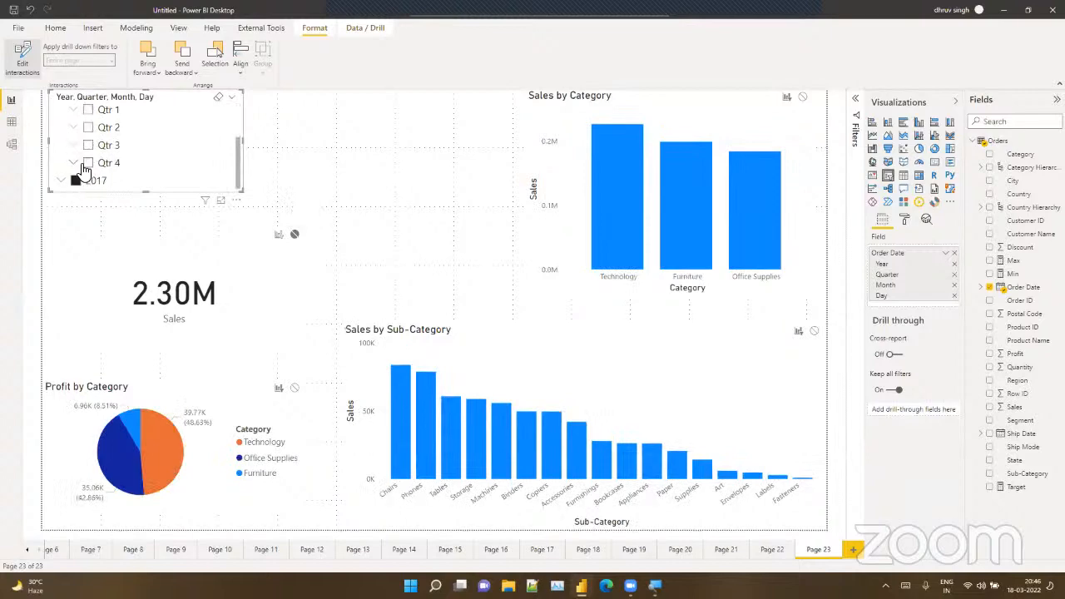
pyautogui.scroll(3, 87, 164)
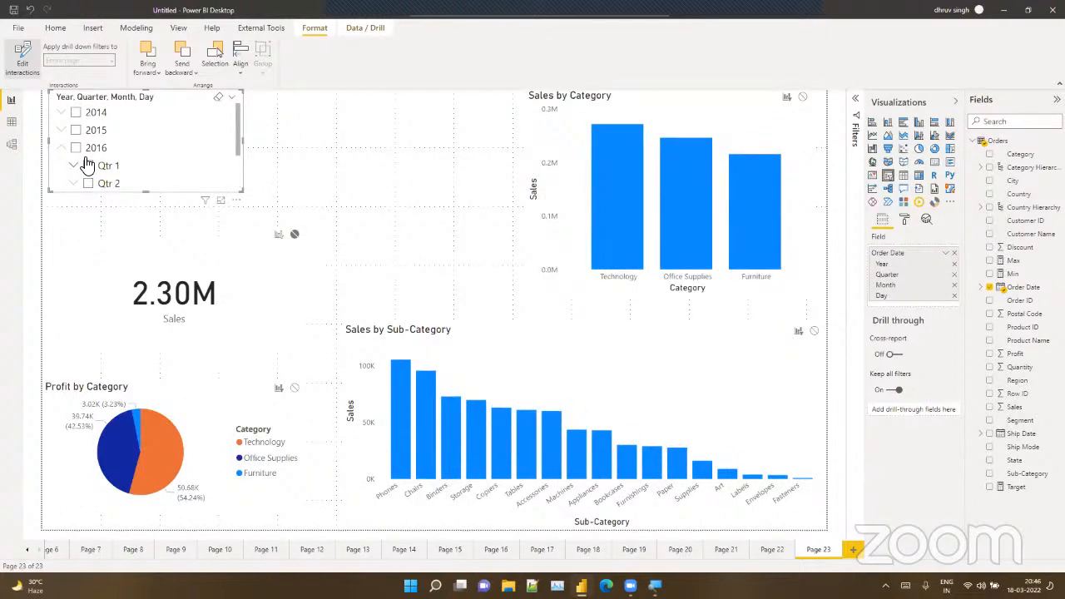
# Step: Set the date slicer's interaction with the Sales by Category chart to None
pyautogui.click(583, 214)
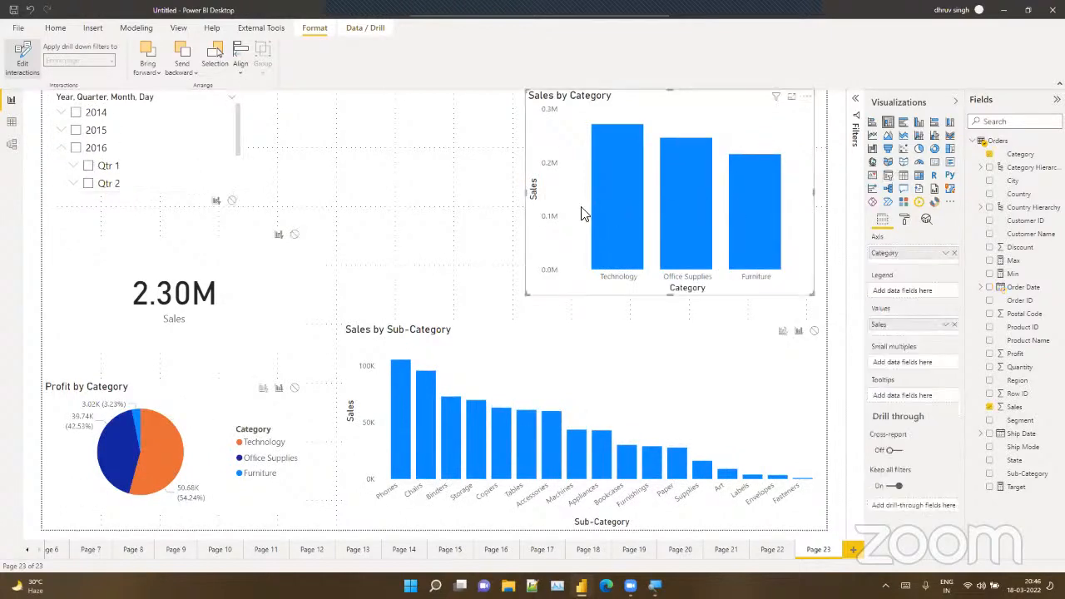
pyautogui.click(202, 116)
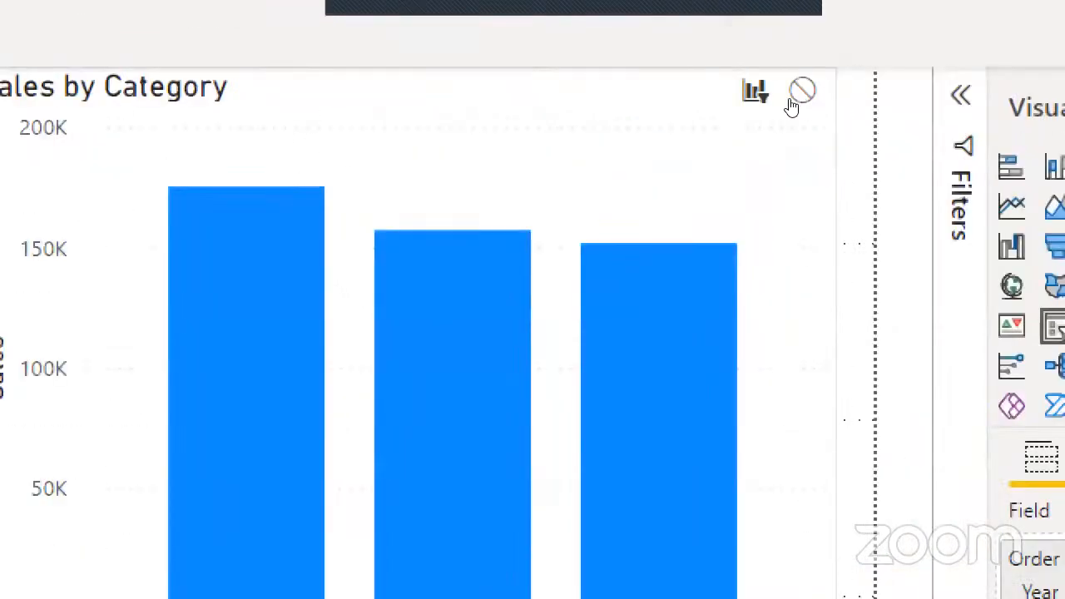
pyautogui.click(802, 93)
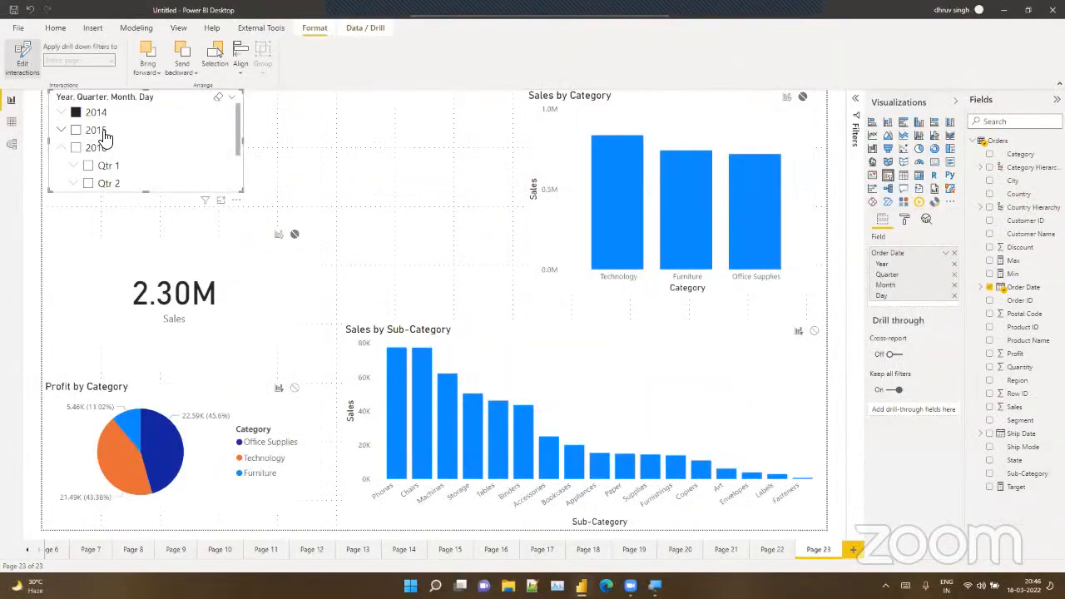
# Step: Filter by 2015 and by 2016 to check the Sales by Category chart, and clear the 2016 selection
pyautogui.click(102, 132)
pyautogui.click(100, 145)
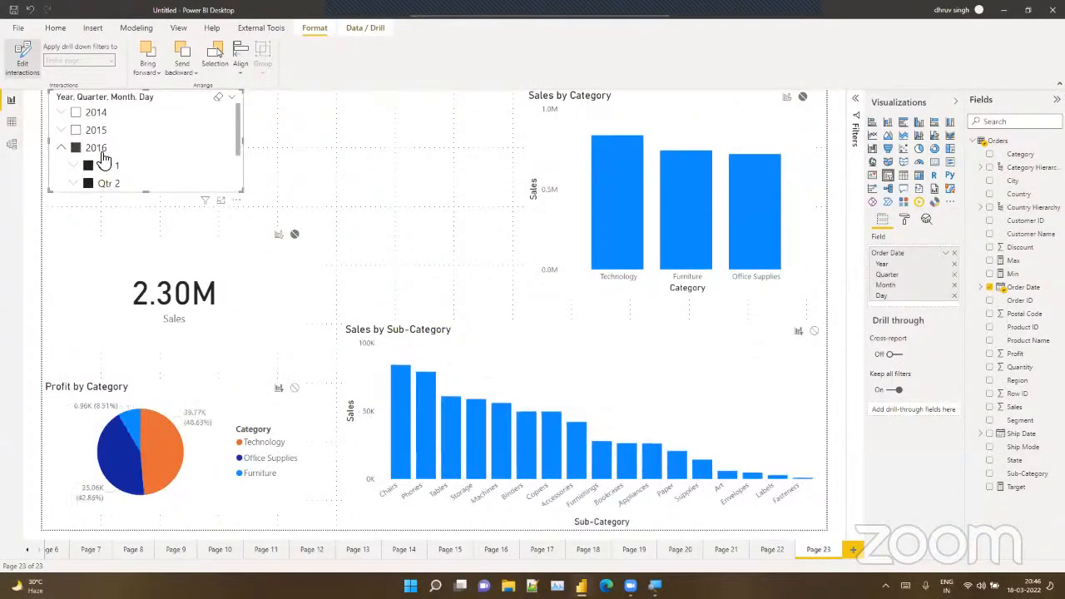
pyautogui.click(103, 151)
# Step: Filter the page by Qtr 2 of 2016, followed by Qtr 4
pyautogui.scroll(-1, 110, 153)
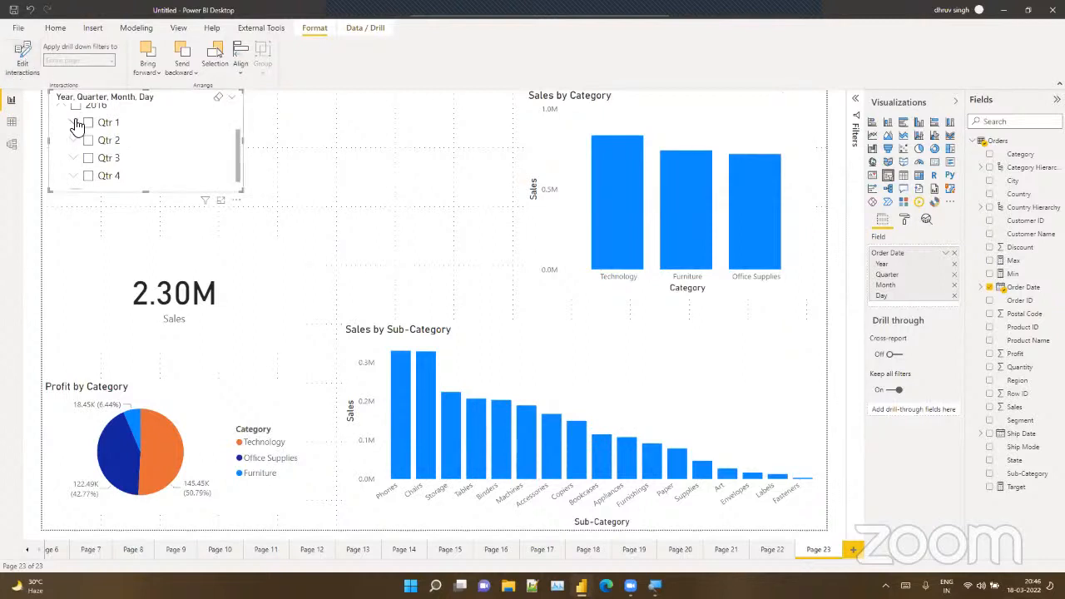
pyautogui.click(88, 140)
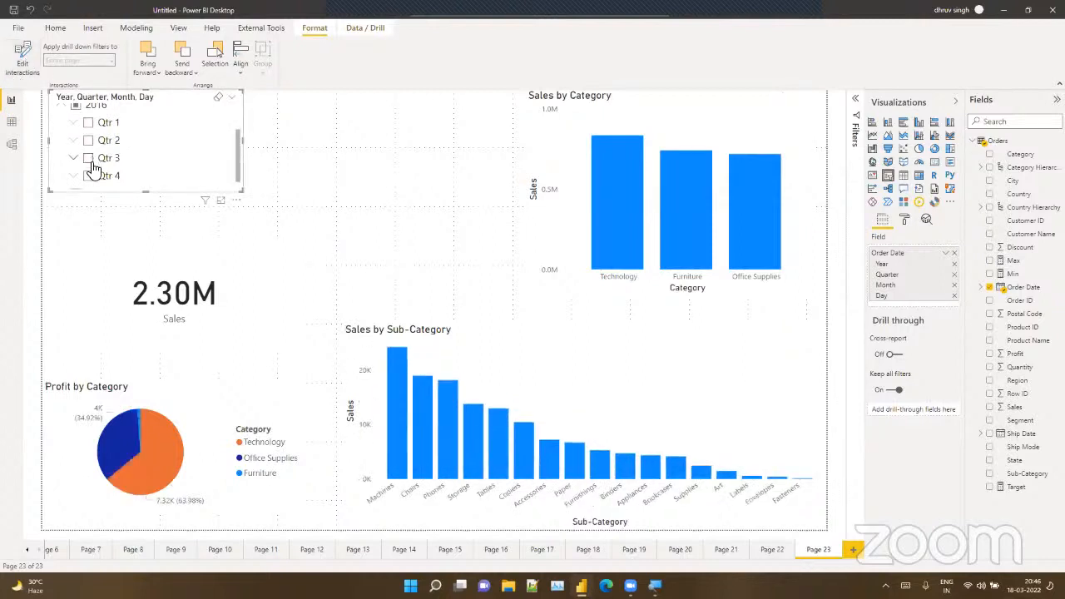
pyautogui.click(89, 176)
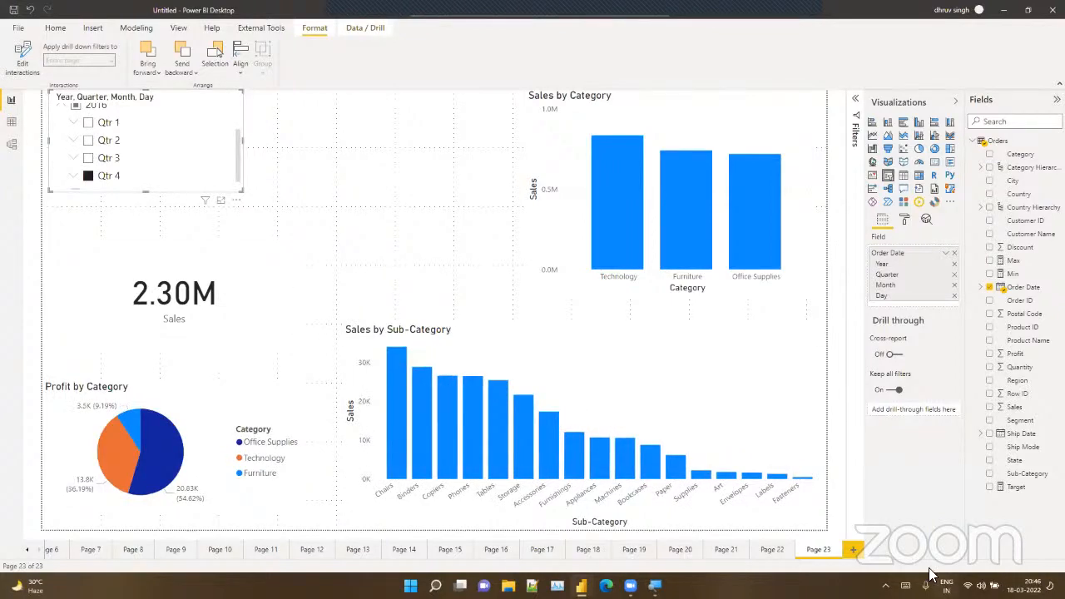
# Step: Add a new page with a table visual enlarged to fill its left half and a matrix visual beside it
pyautogui.click(854, 550)
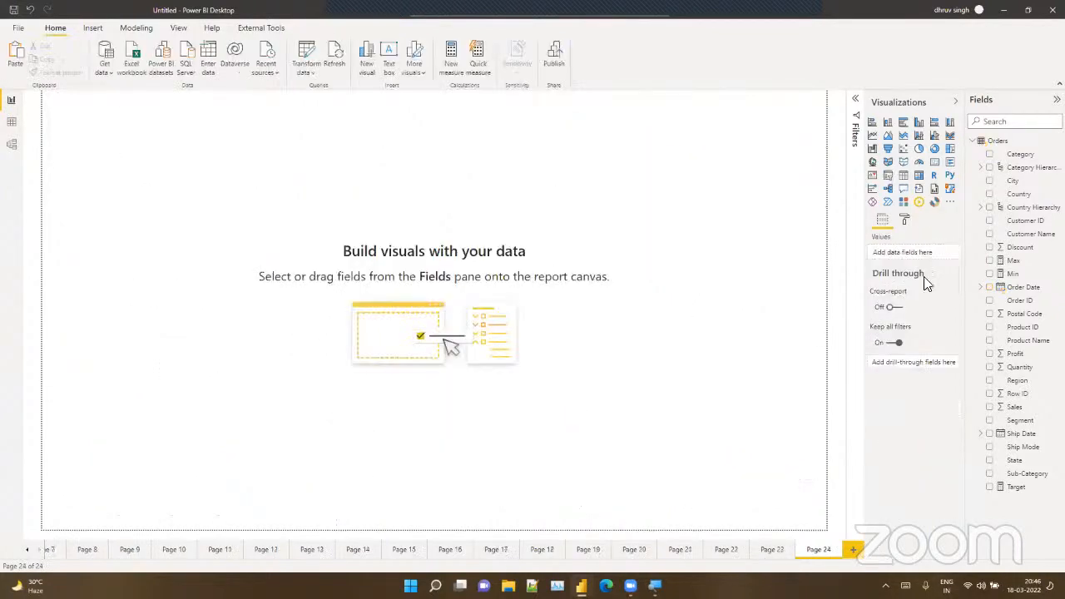
pyautogui.click(904, 176)
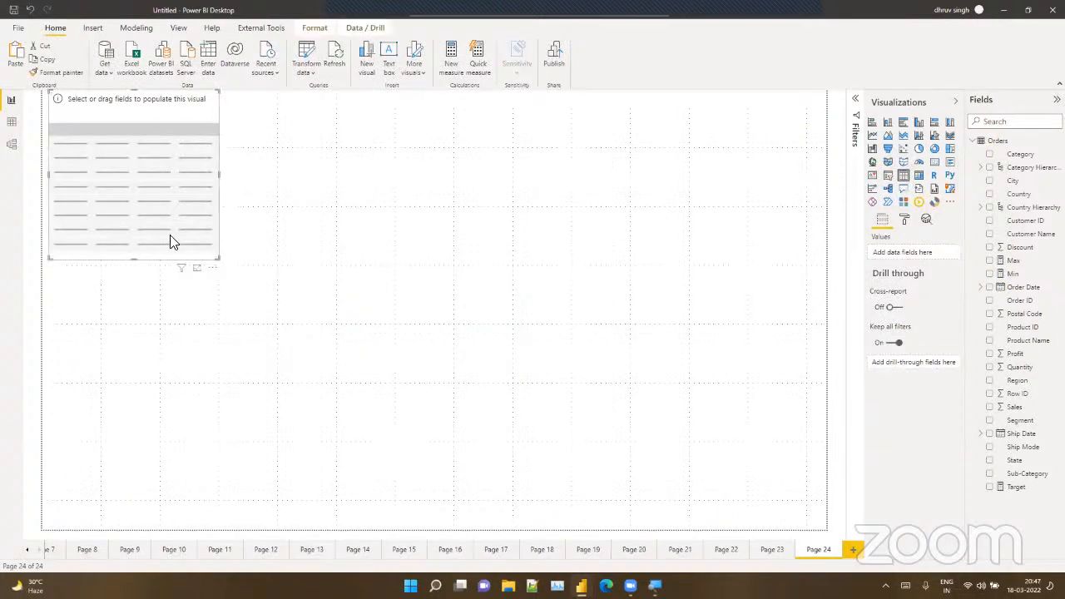
pyautogui.moveTo(214, 258); pyautogui.dragTo(445, 536)
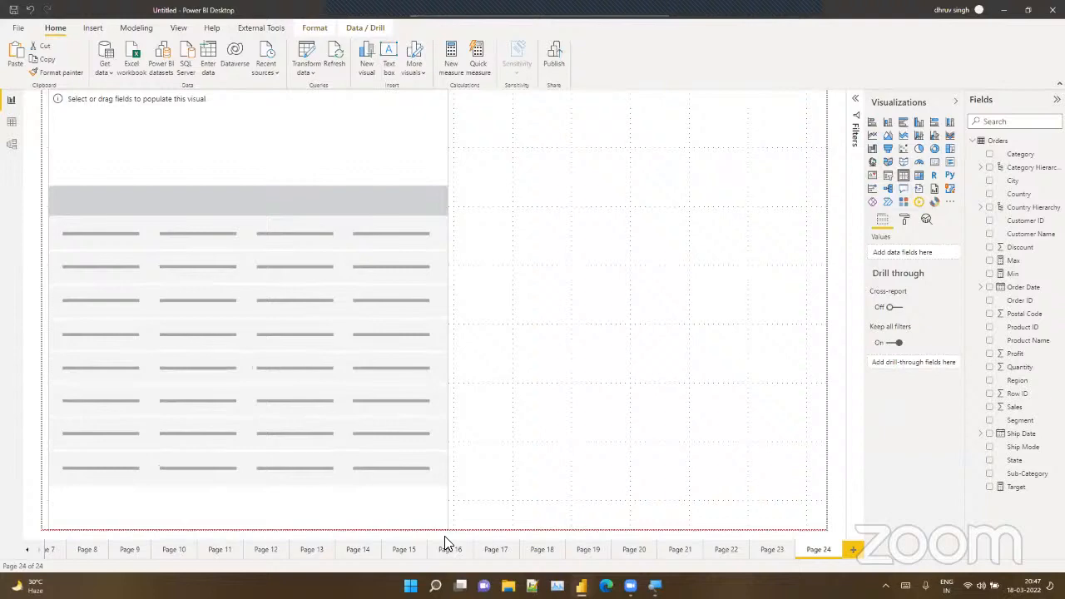
pyautogui.click(572, 489)
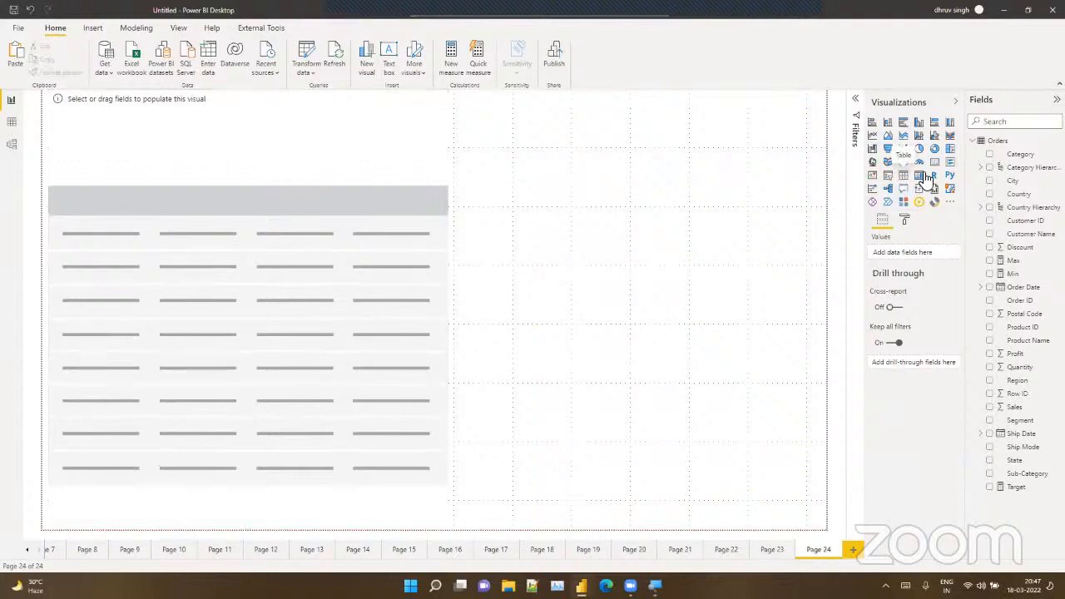
pyautogui.click(915, 178)
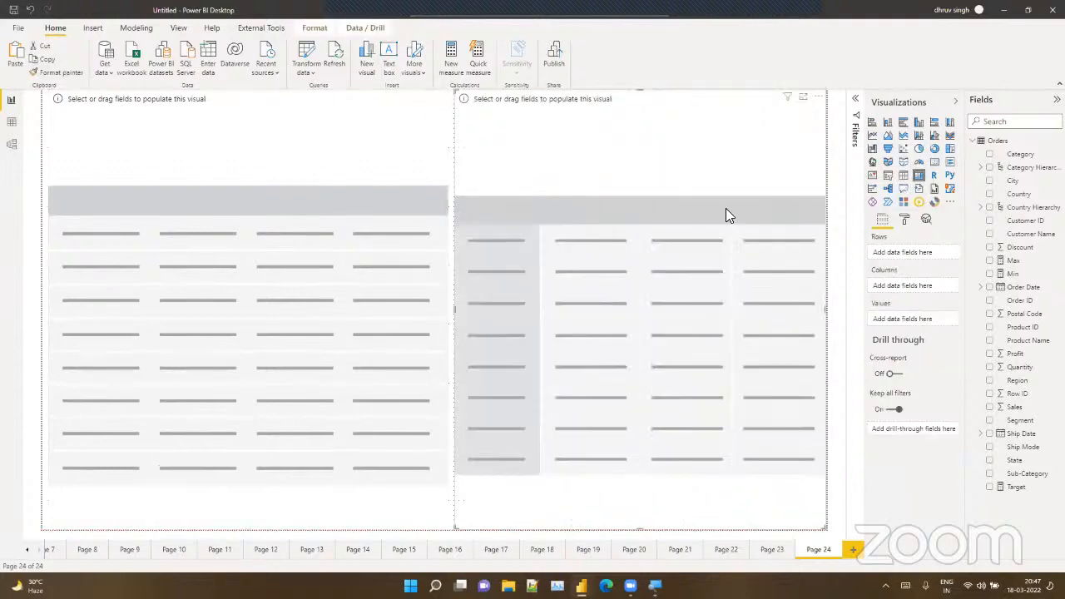
# Step: Fill the table visual with Country Hierarchy and Sales, and narrow it to fit its columns
pyautogui.click(346, 253)
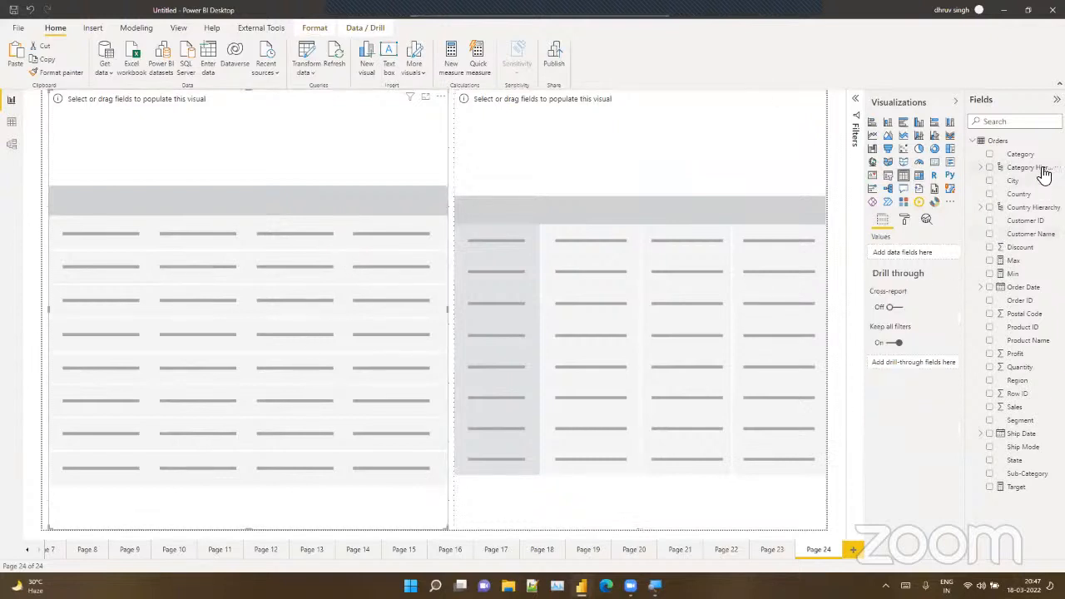
pyautogui.moveTo(1031, 212); pyautogui.dragTo(930, 253)
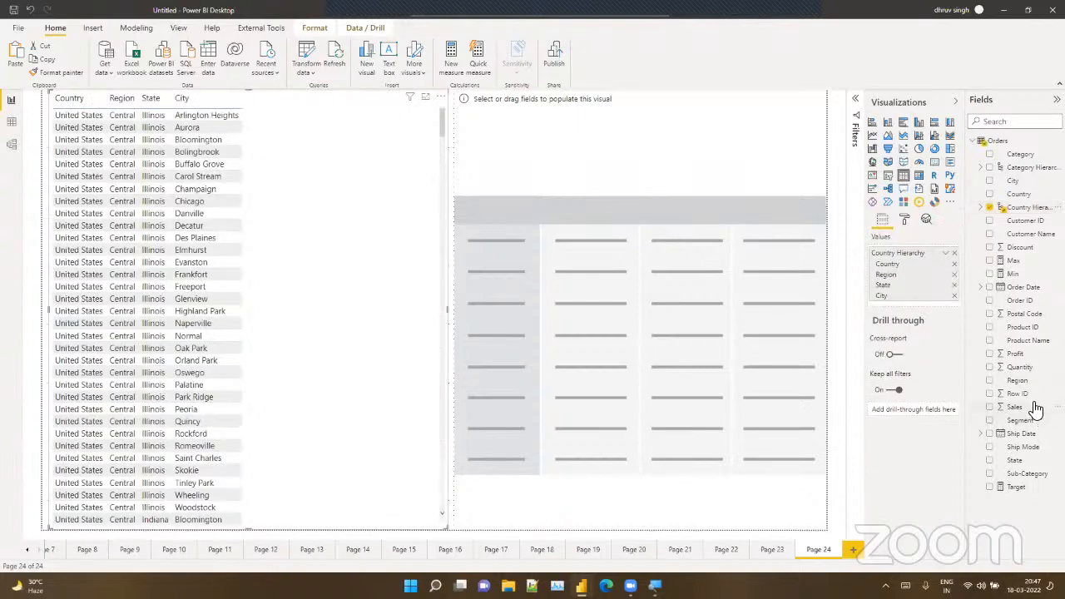
pyautogui.moveTo(1031, 406); pyautogui.dragTo(890, 304)
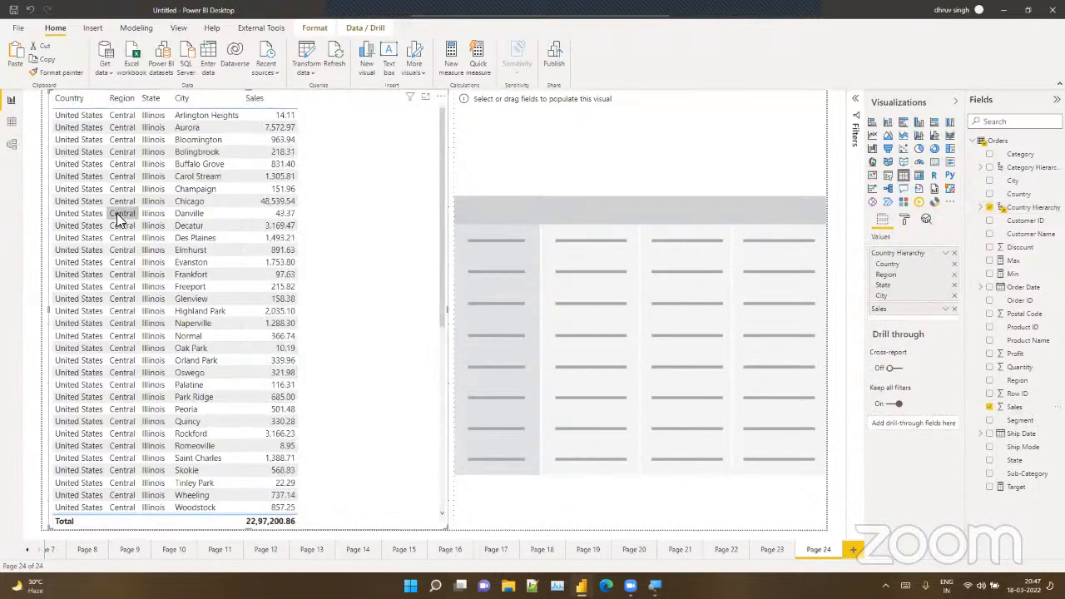
pyautogui.moveTo(351, 322); pyautogui.dragTo(335, 319)
pyautogui.click(435, 311)
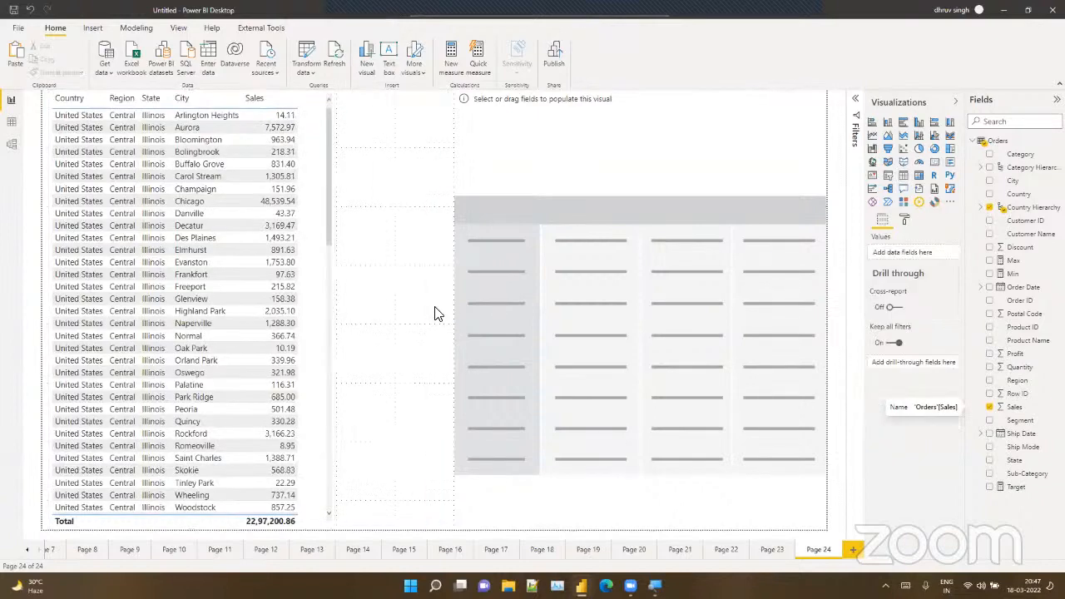
# Step: Widen the matrix toward the table and fill it with Country Hierarchy as rows and Sales as values
pyautogui.click(491, 304)
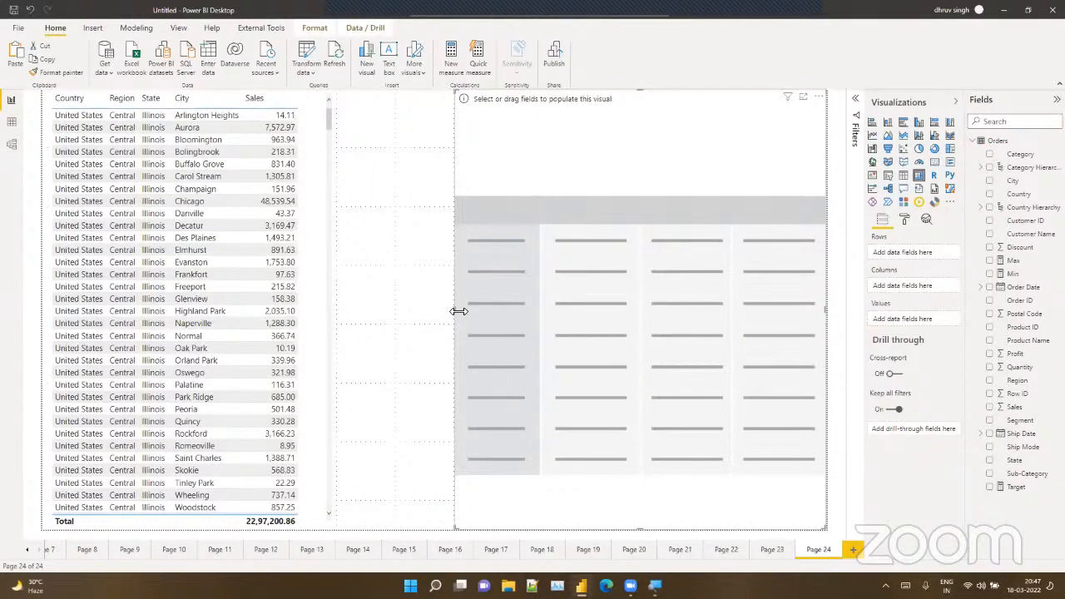
pyautogui.moveTo(454, 308); pyautogui.dragTo(355, 321)
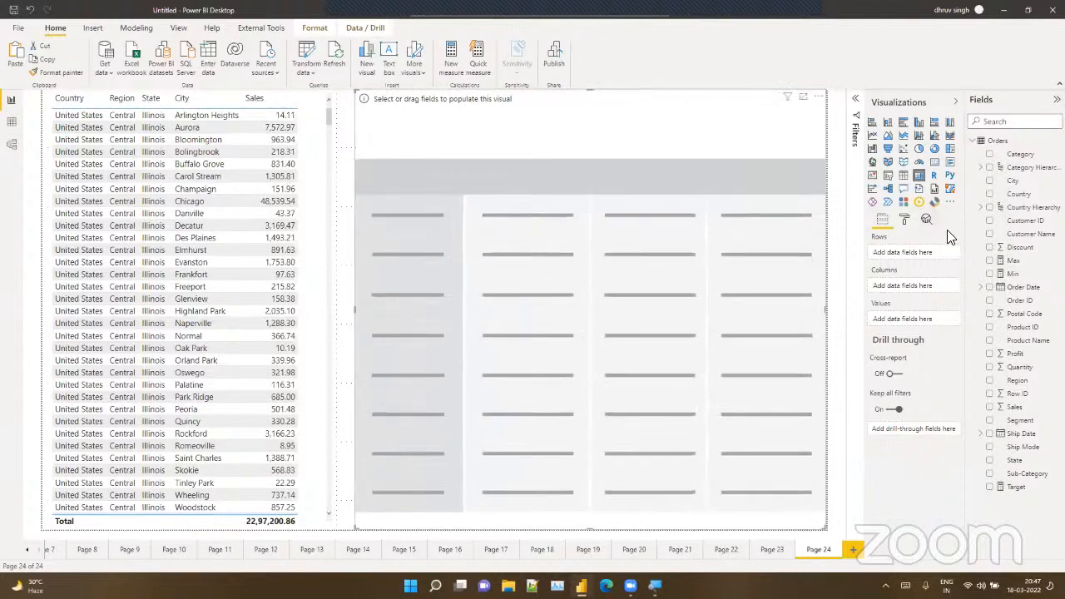
pyautogui.moveTo(1018, 208); pyautogui.dragTo(910, 255)
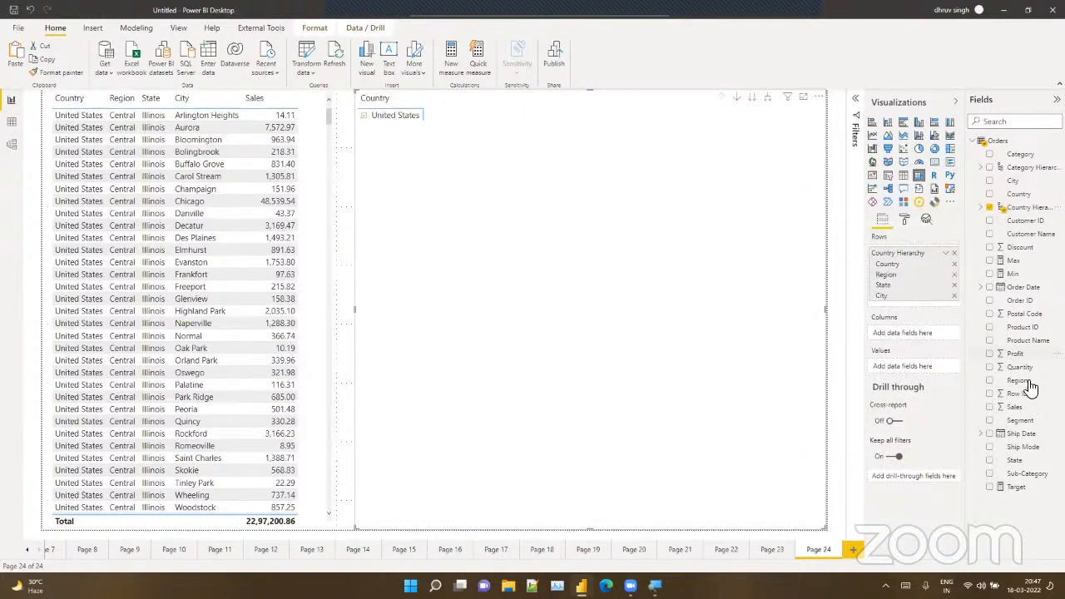
pyautogui.moveTo(1040, 407); pyautogui.dragTo(915, 368)
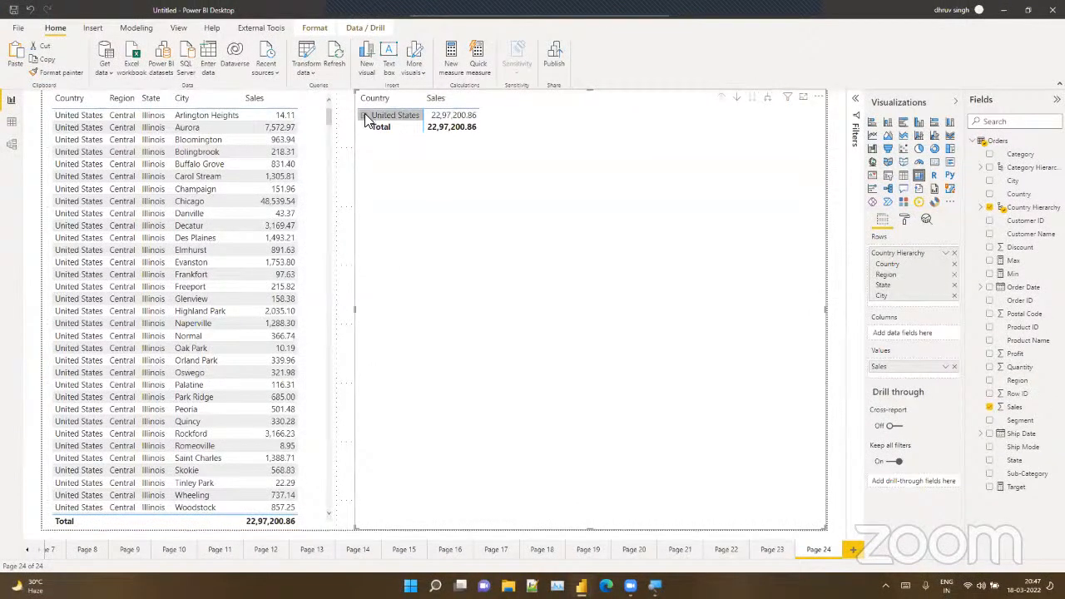
# Step: Expand the matrix through United States, Central and Illinois to city level, and collapse Illinois and Central again
pyautogui.click(367, 117)
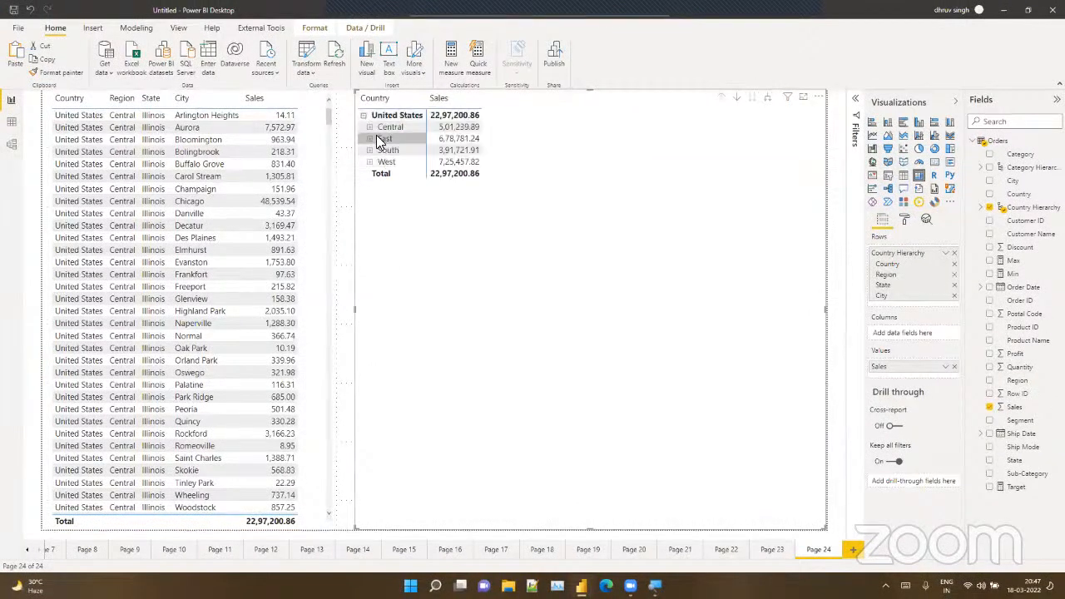
pyautogui.click(371, 128)
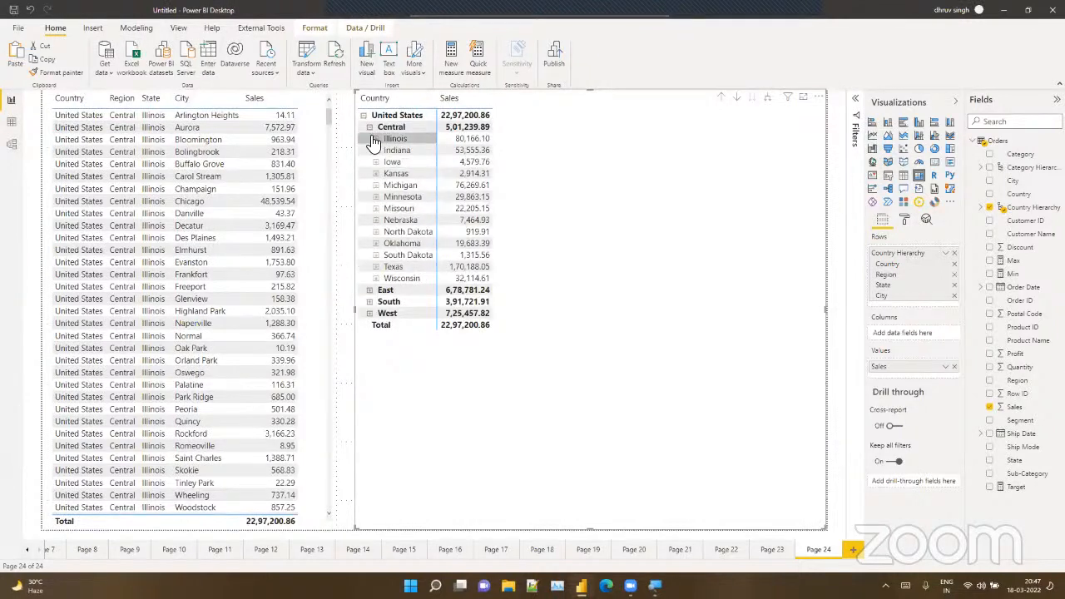
pyautogui.click(374, 139)
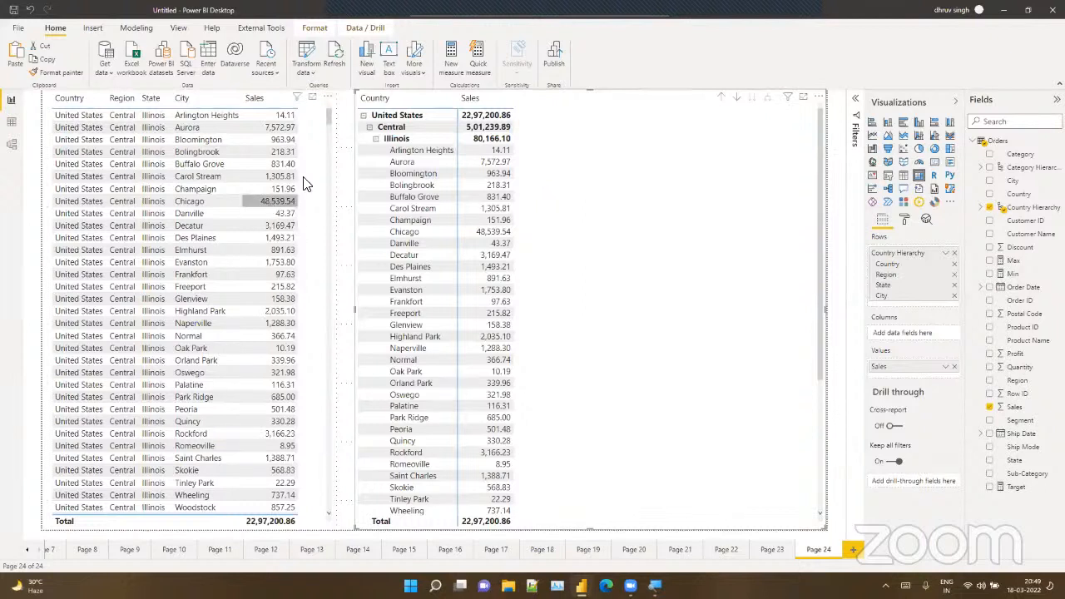
pyautogui.click(376, 140)
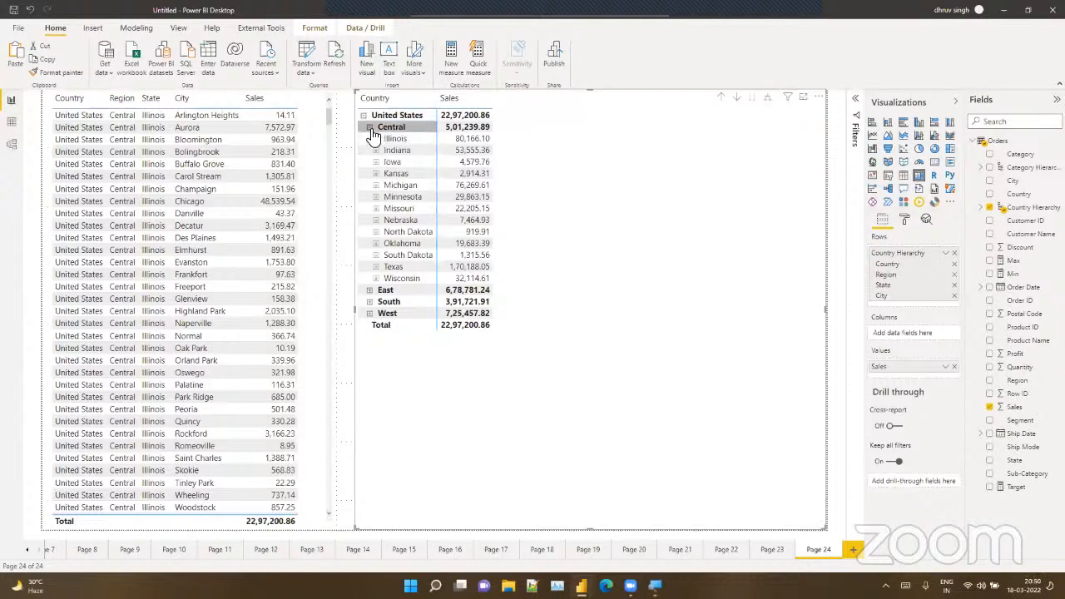
pyautogui.click(371, 129)
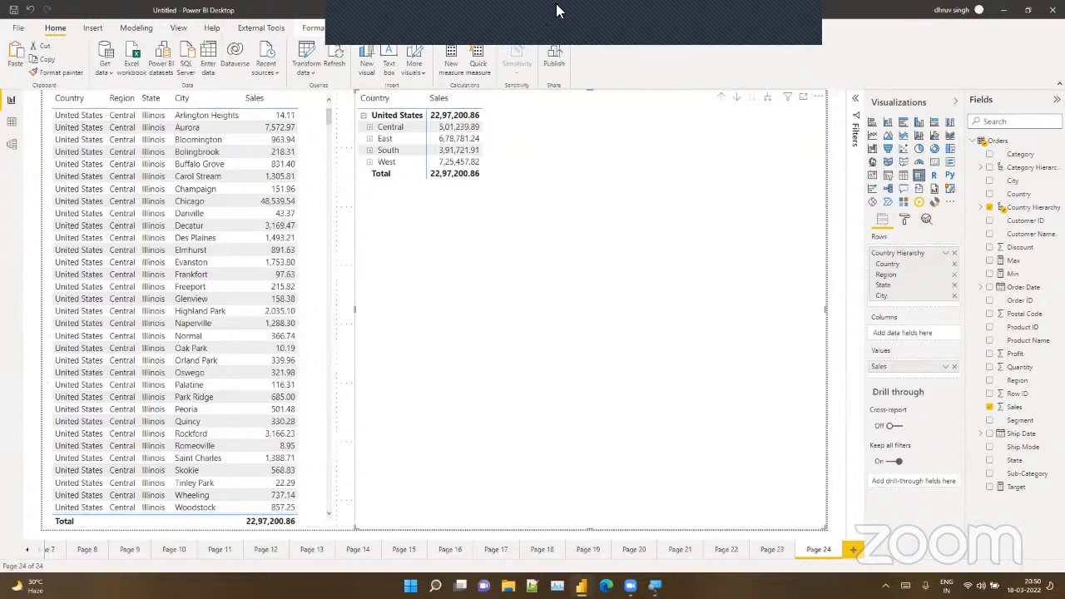
pyautogui.click(1003, 10)
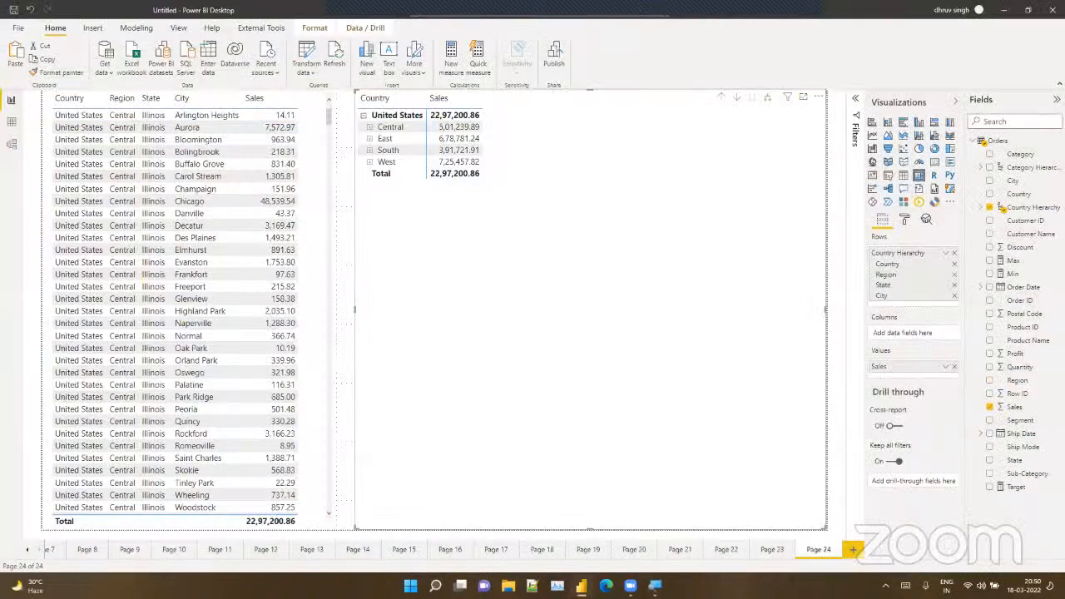
pyautogui.click(1025, 10)
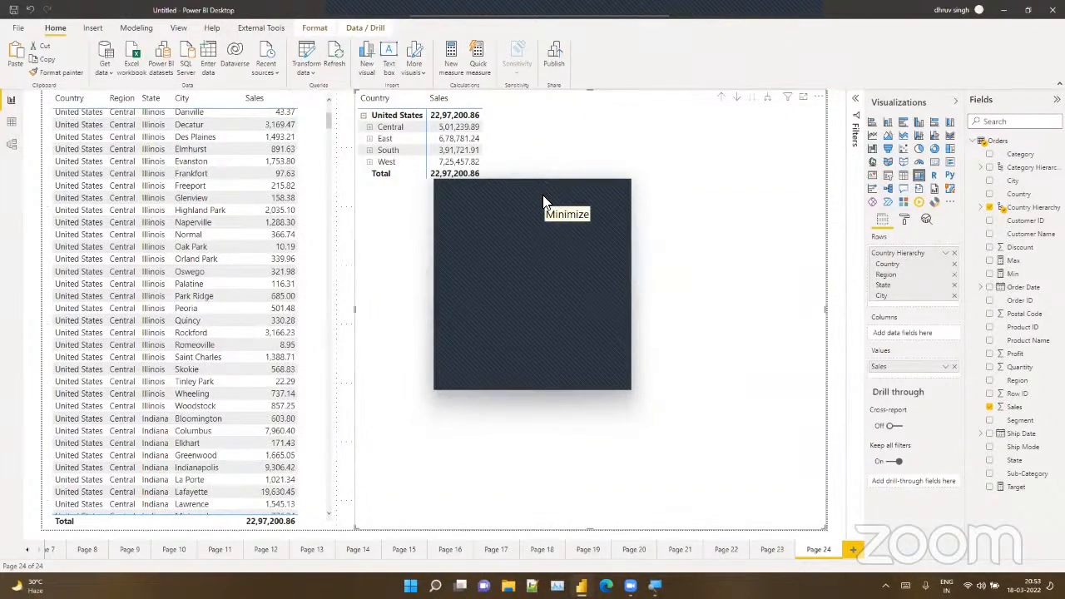
pyautogui.click(543, 197)
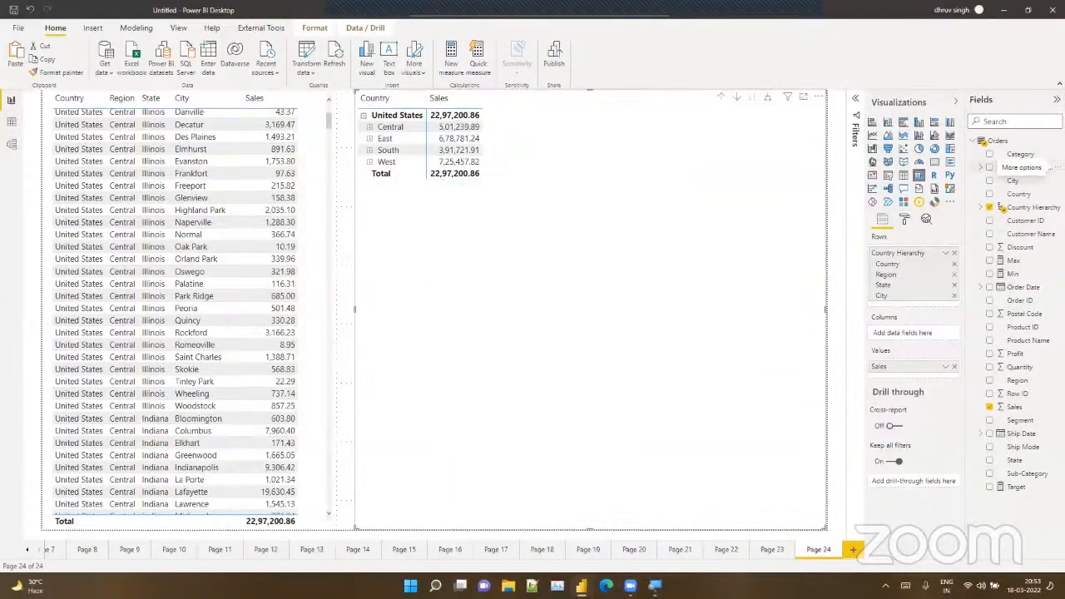
# Step: Start saving the untitled report as a Power BI file
pyautogui.click(13, 10)
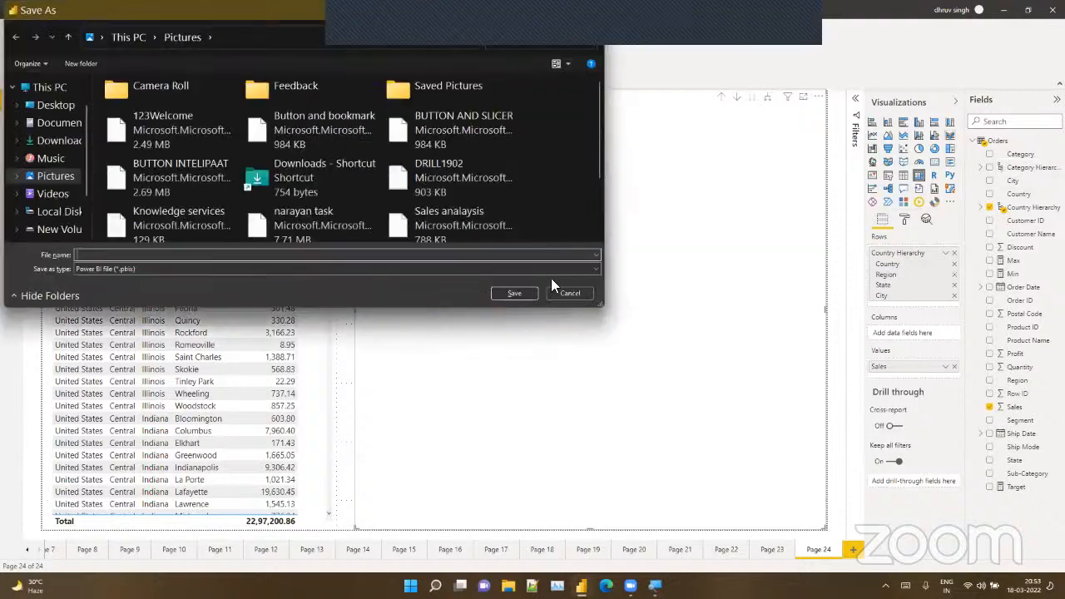